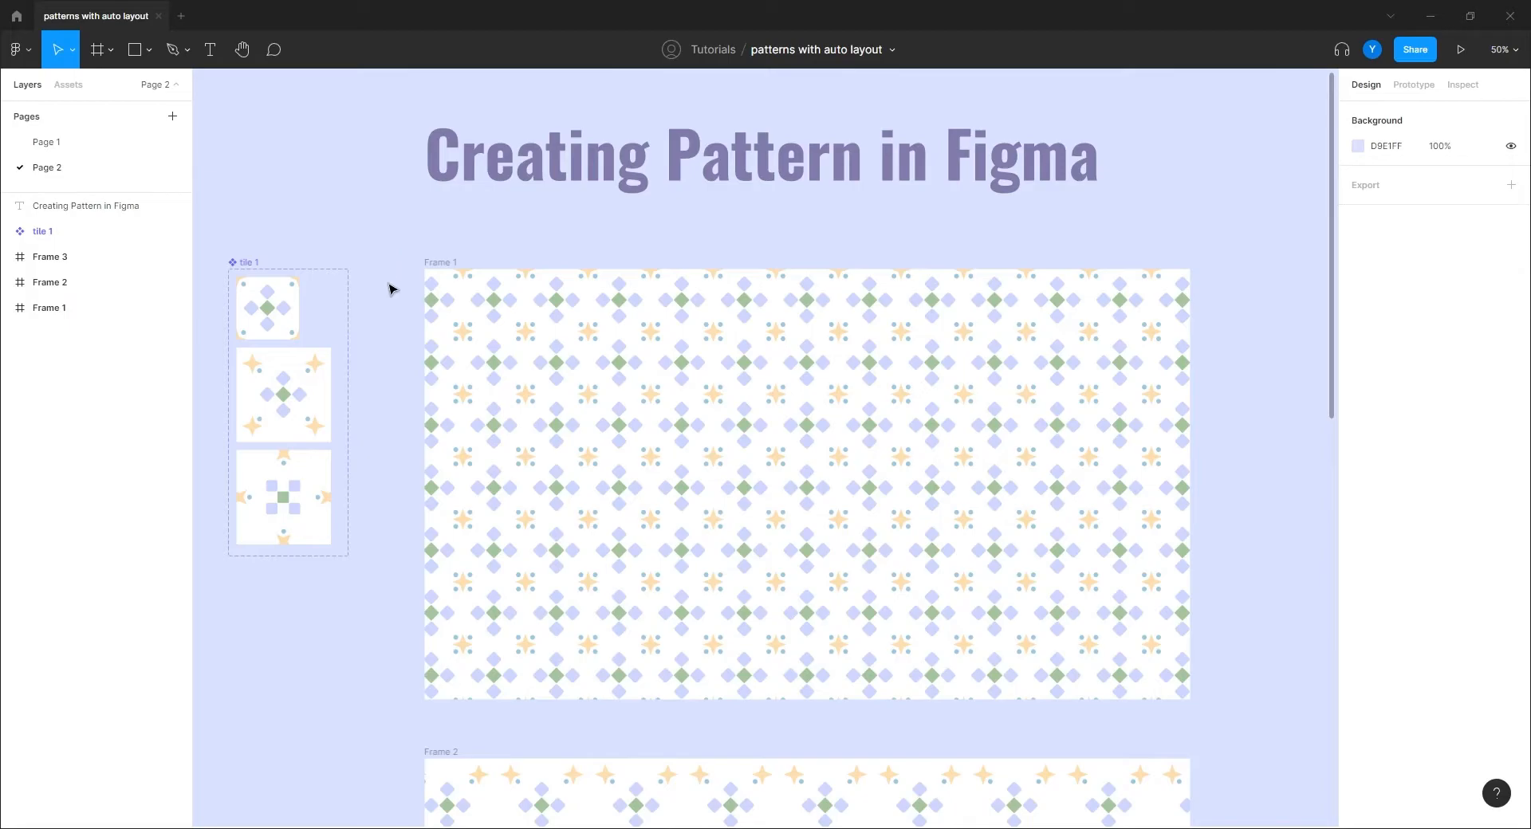
Step: Zoom in to inspect the tile components, then return to 50% over the whole layout
scroll(390, 614, "down", 3)
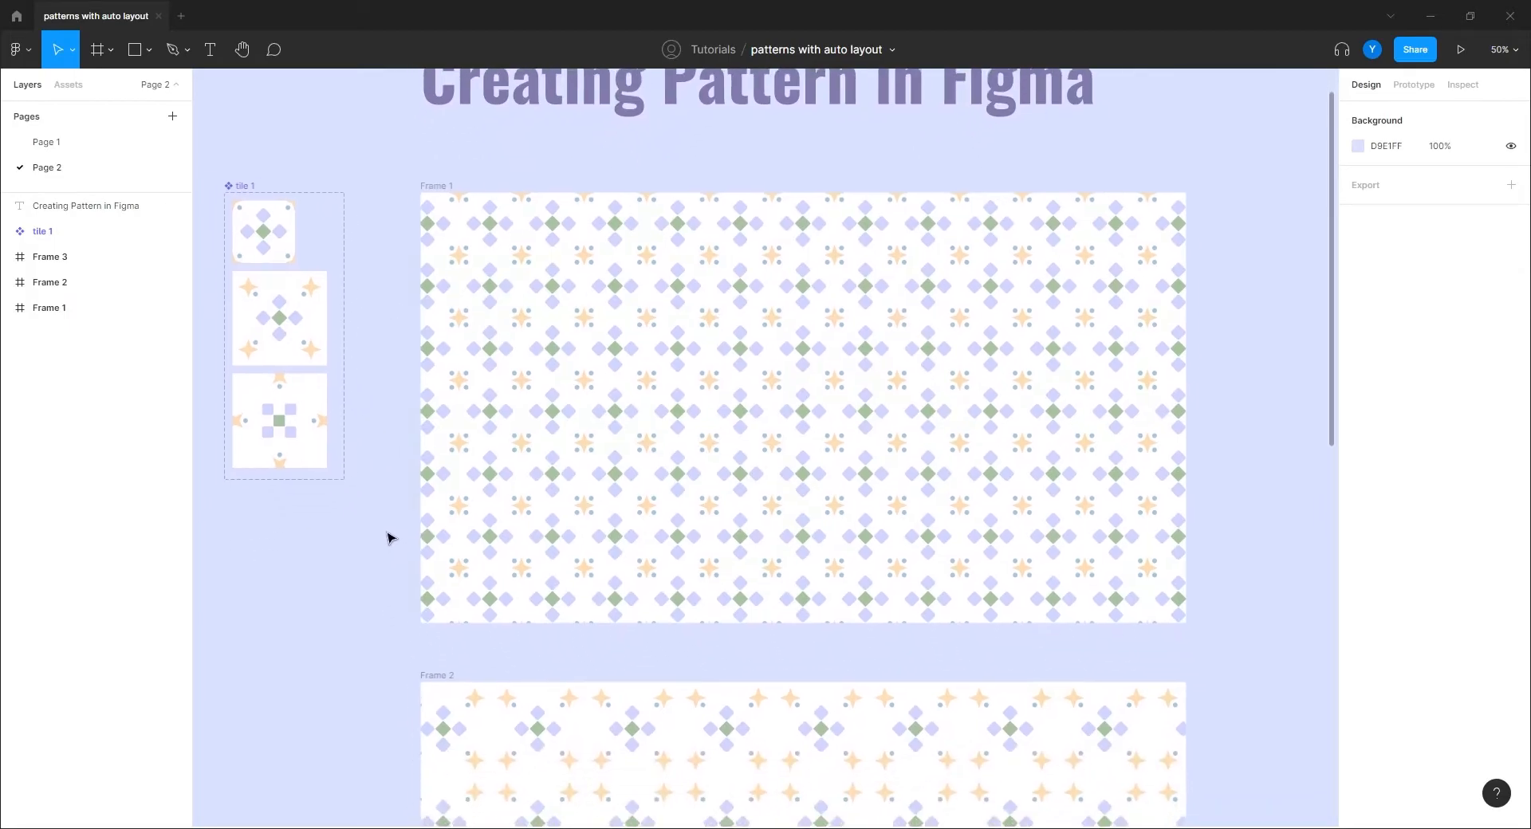
left_click_drag(385, 533, 403, 522)
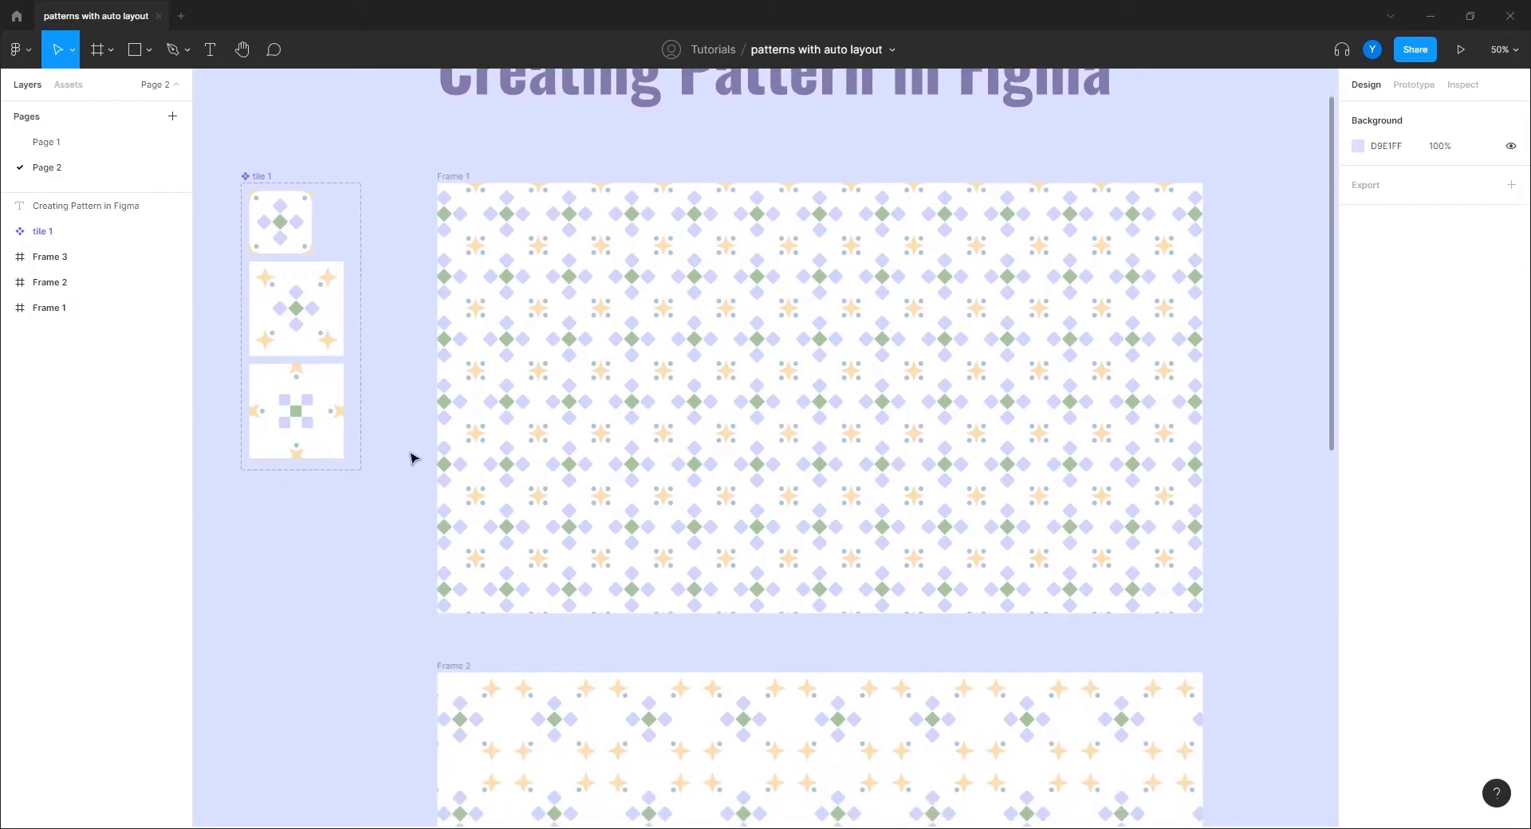
left_click_drag(407, 454, 449, 505)
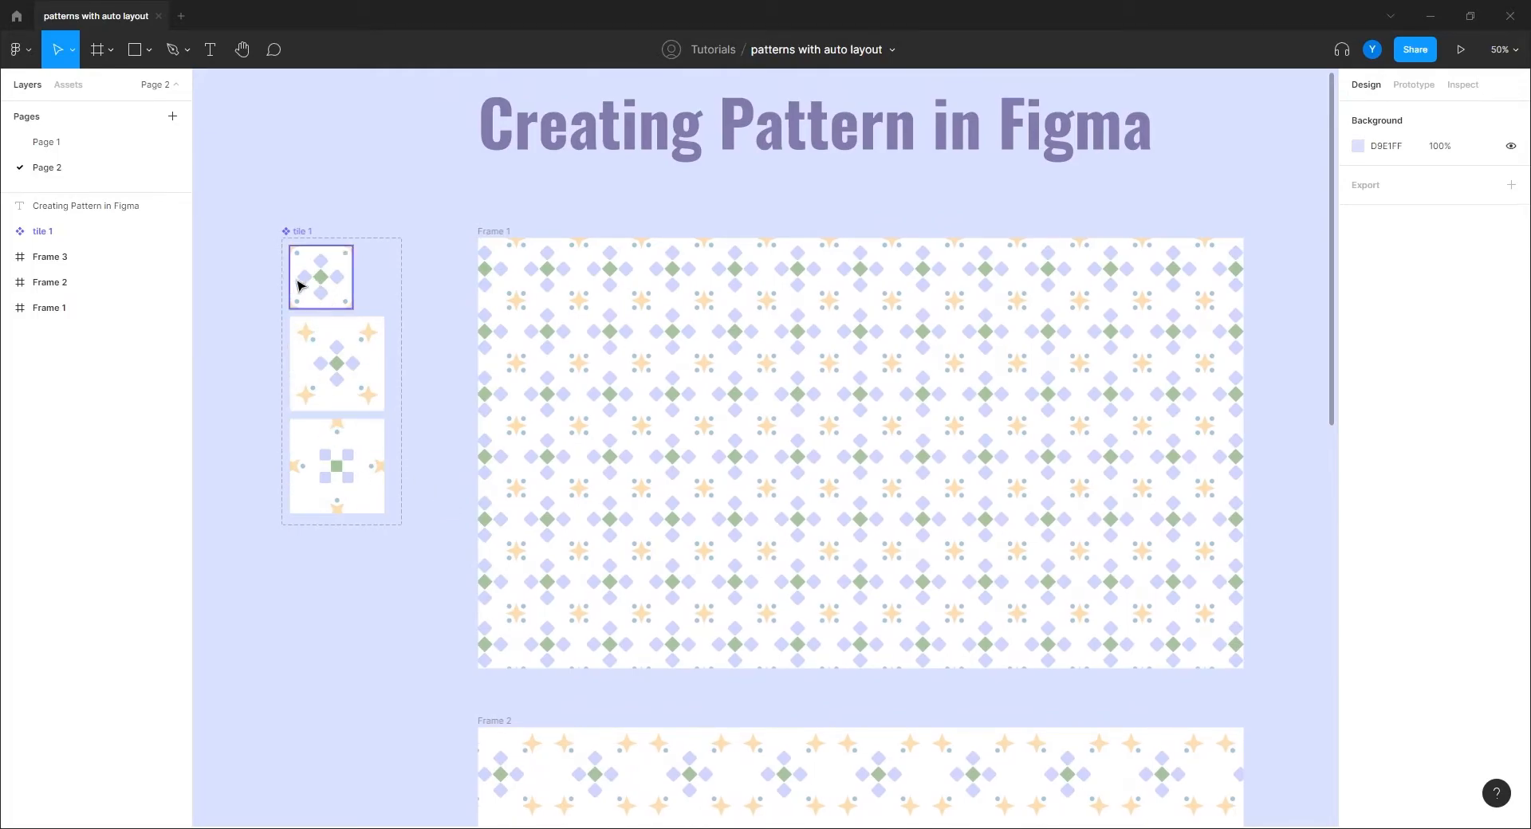
left_click_drag(267, 332, 380, 399)
key("ctrl+plus")
left_click_drag(305, 340, 672, 422)
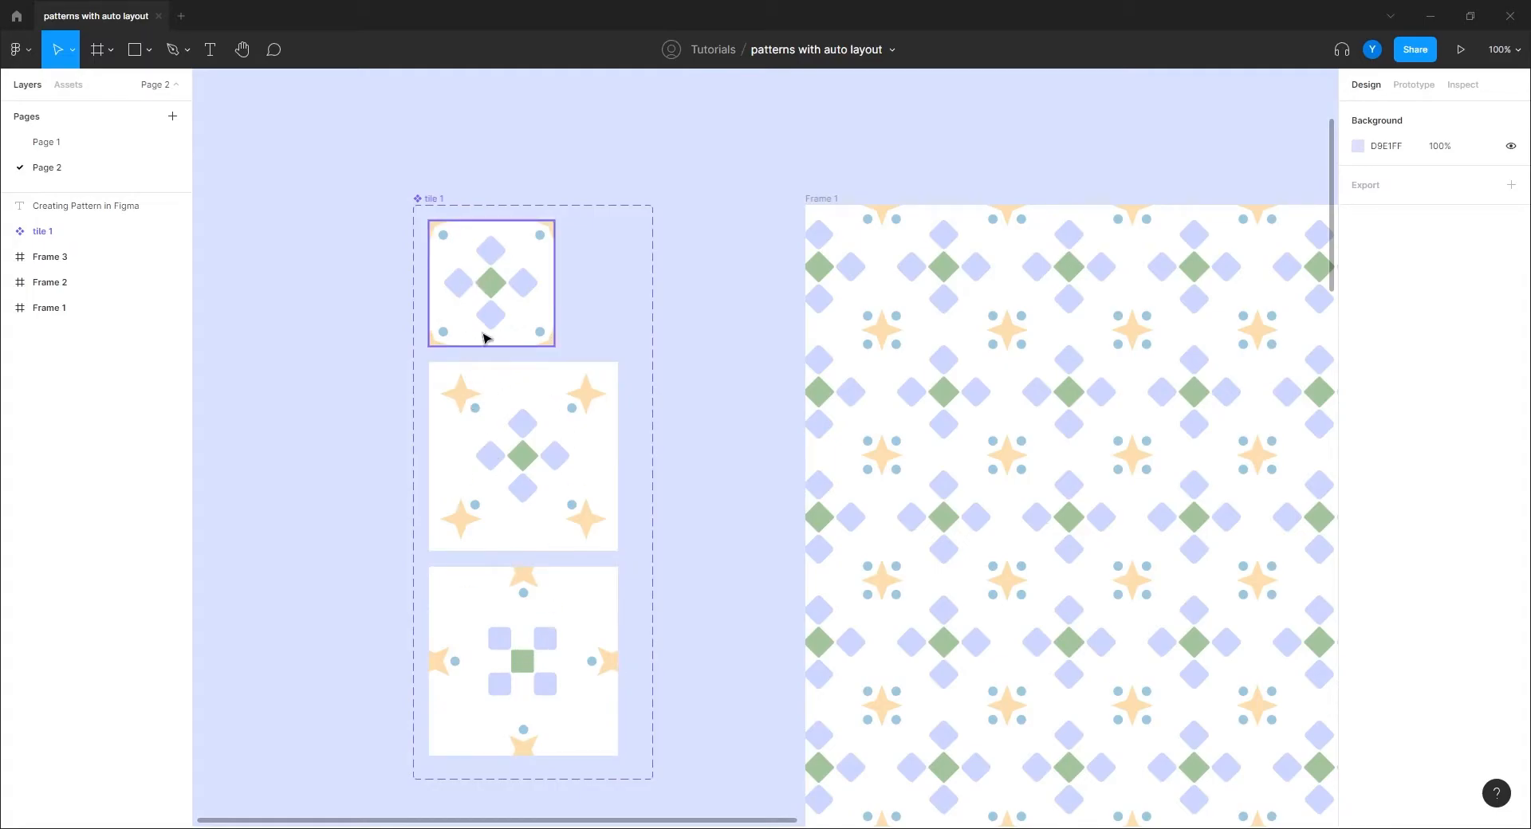
left_click_drag(717, 459, 579, 420)
key("ctrl+minus")
left_click_drag(608, 577, 313, 489)
Step: Select Frame 4 inside Frame 1 and preview its pattern dimmed to 20%, then 30% opacity
left_click(574, 451)
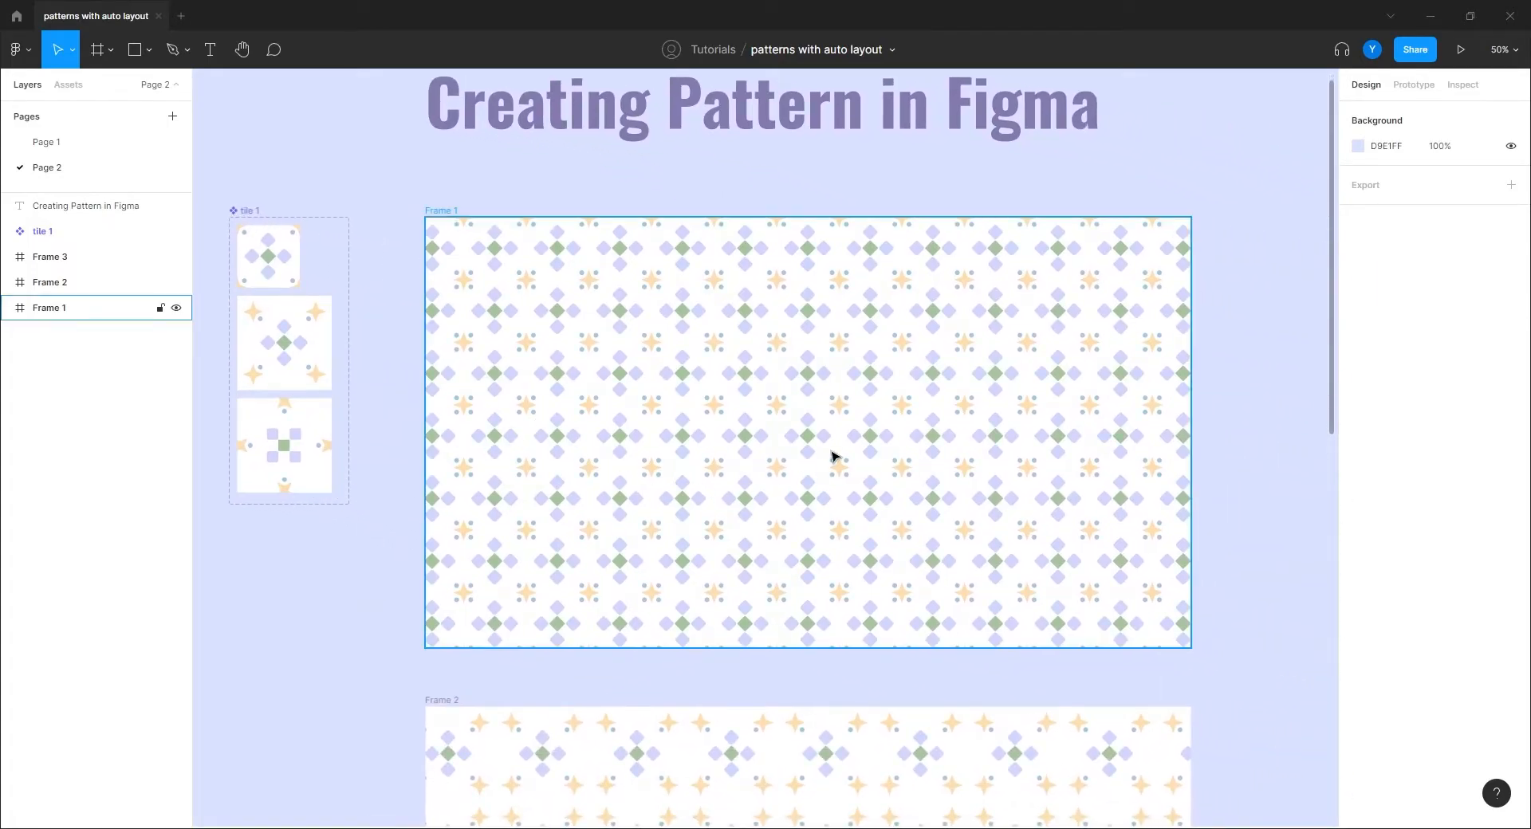
left_click(382, 506)
left_click(759, 369)
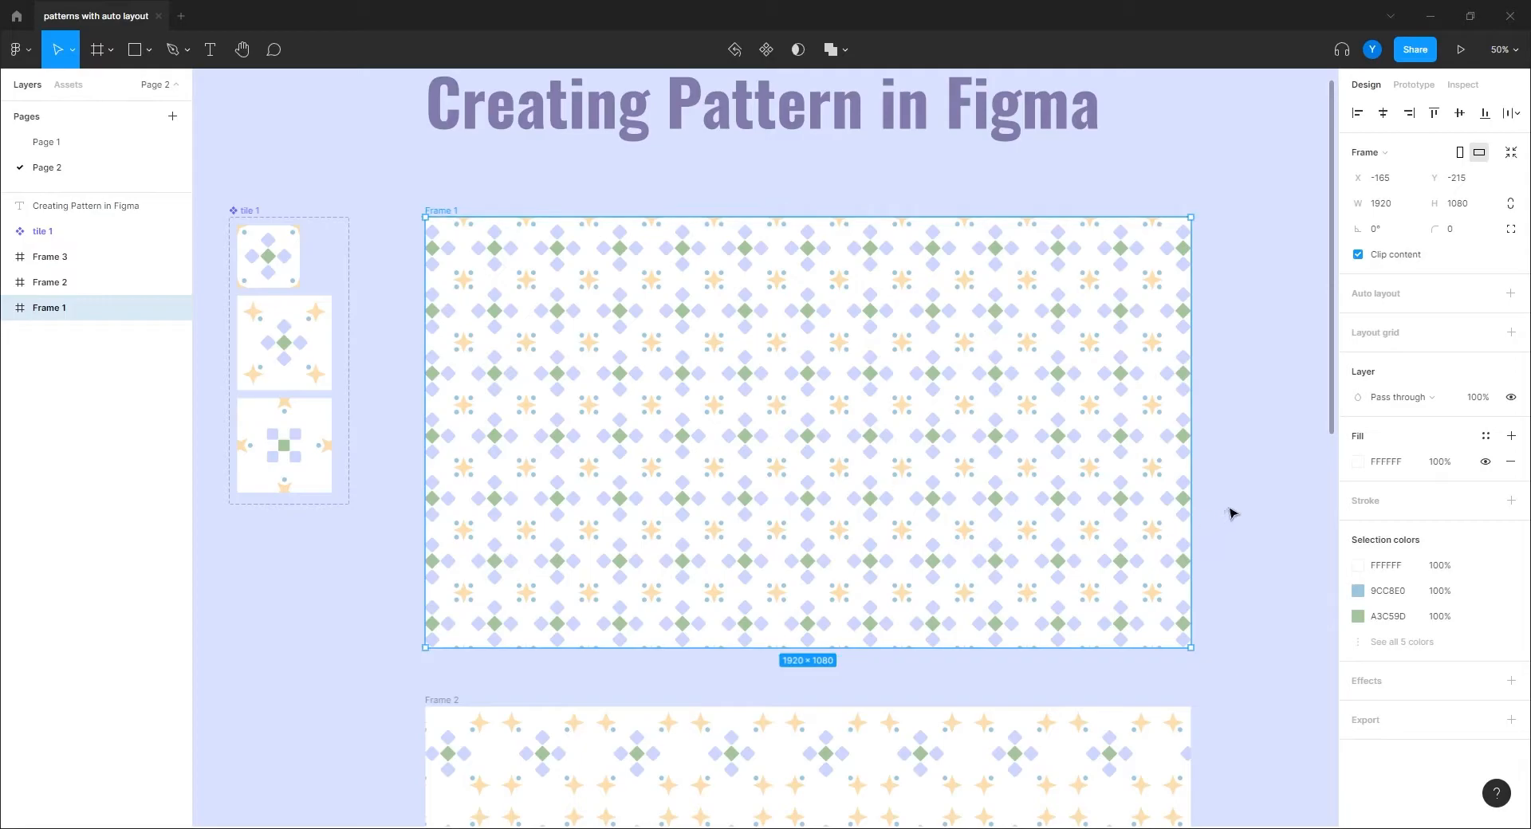
left_click(5, 309)
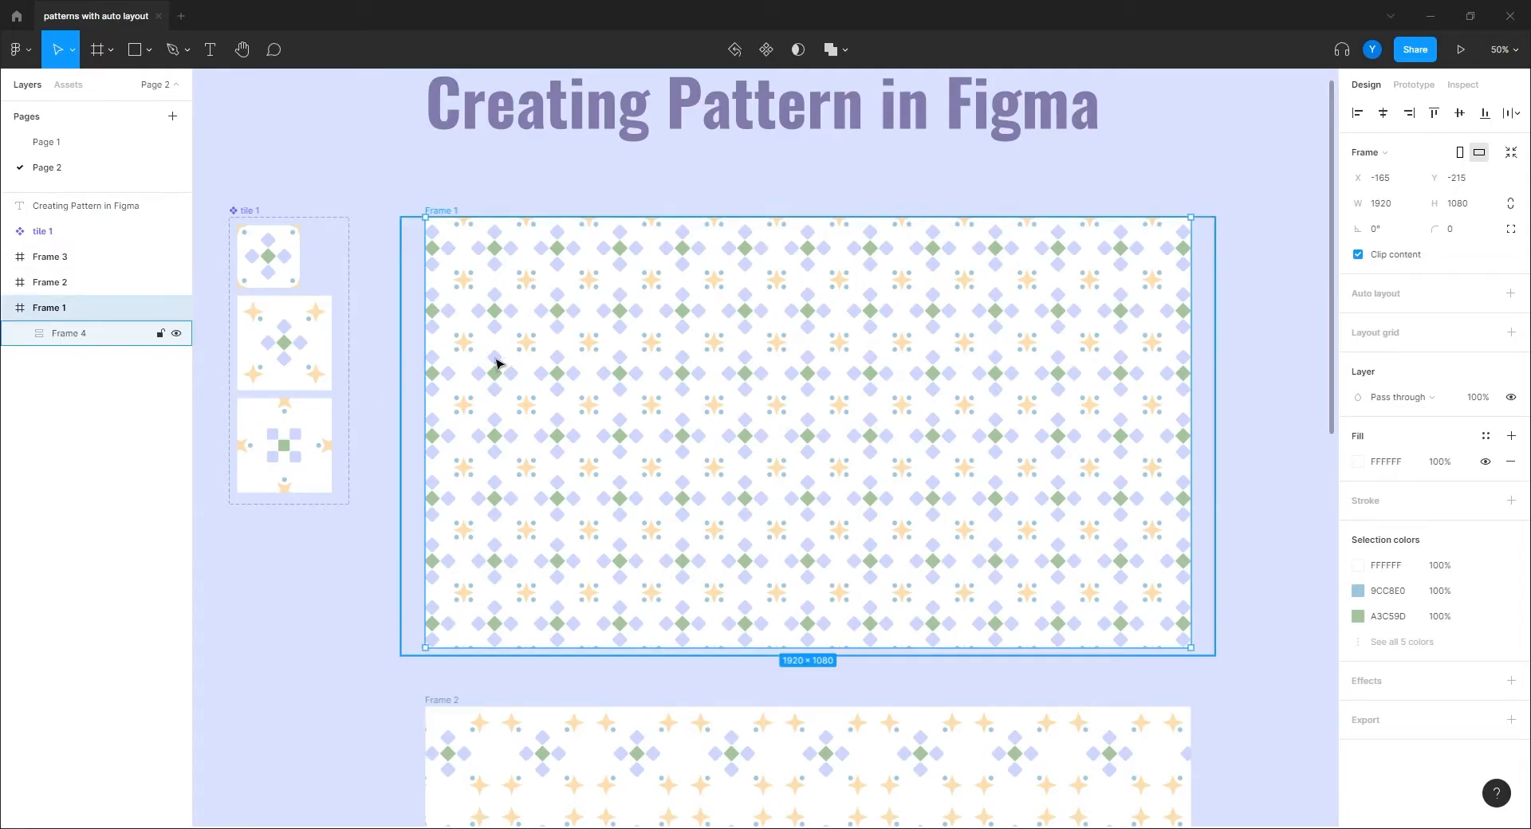
left_click(100, 341)
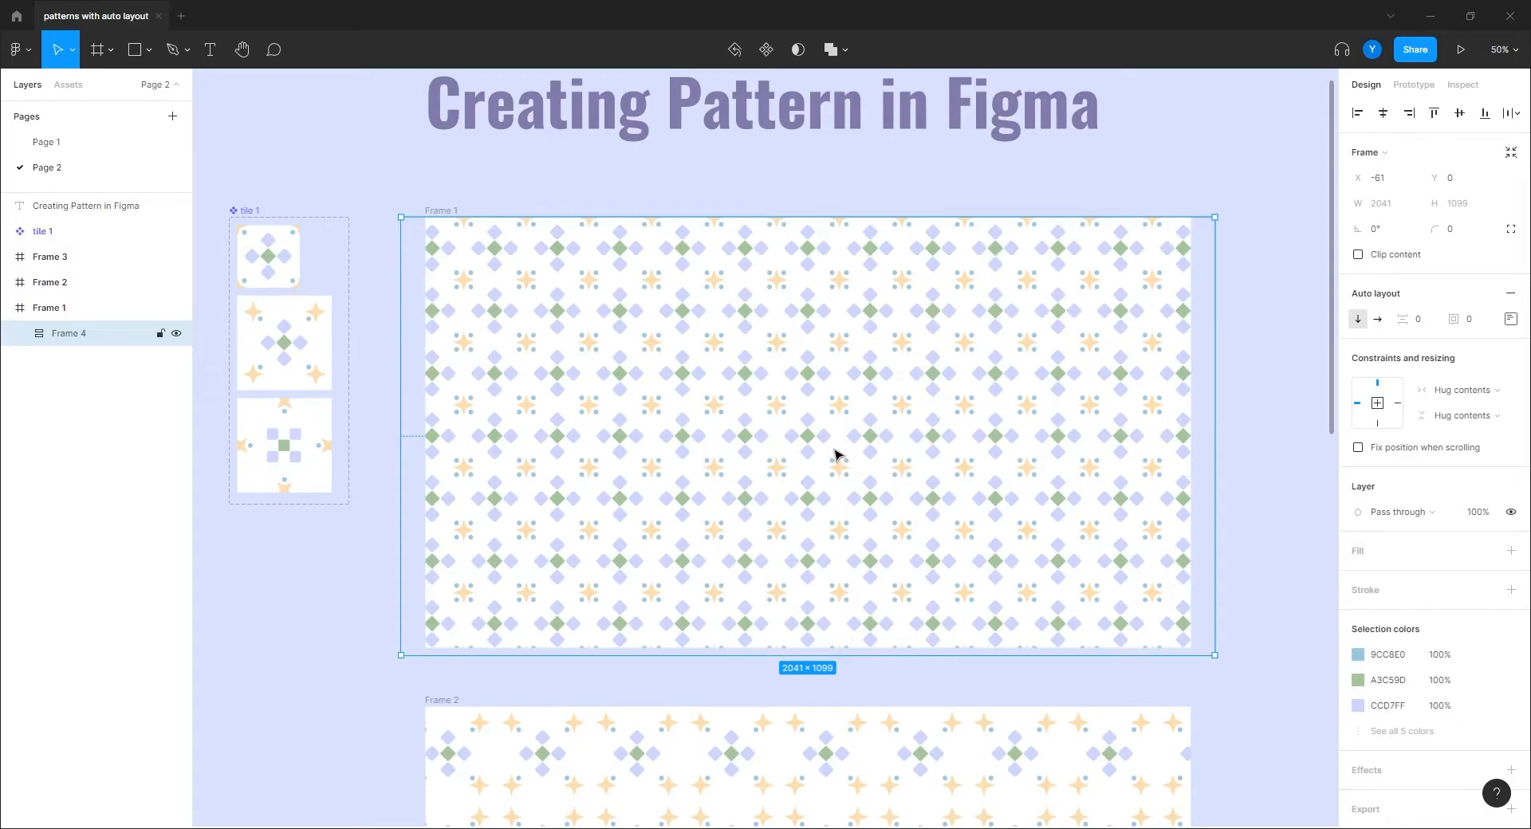
key("2")
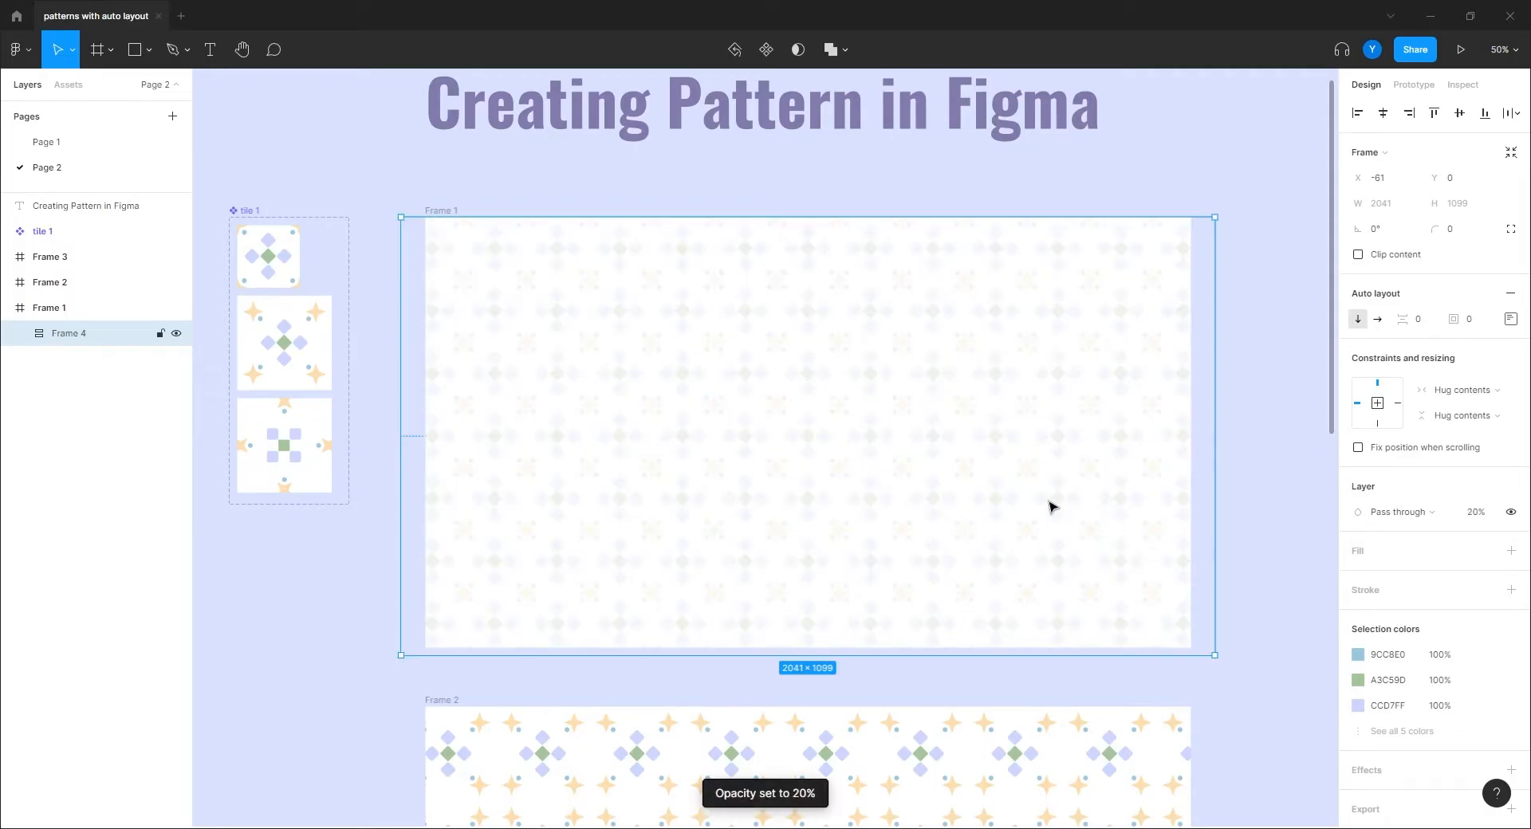
key("3")
left_click(1268, 328)
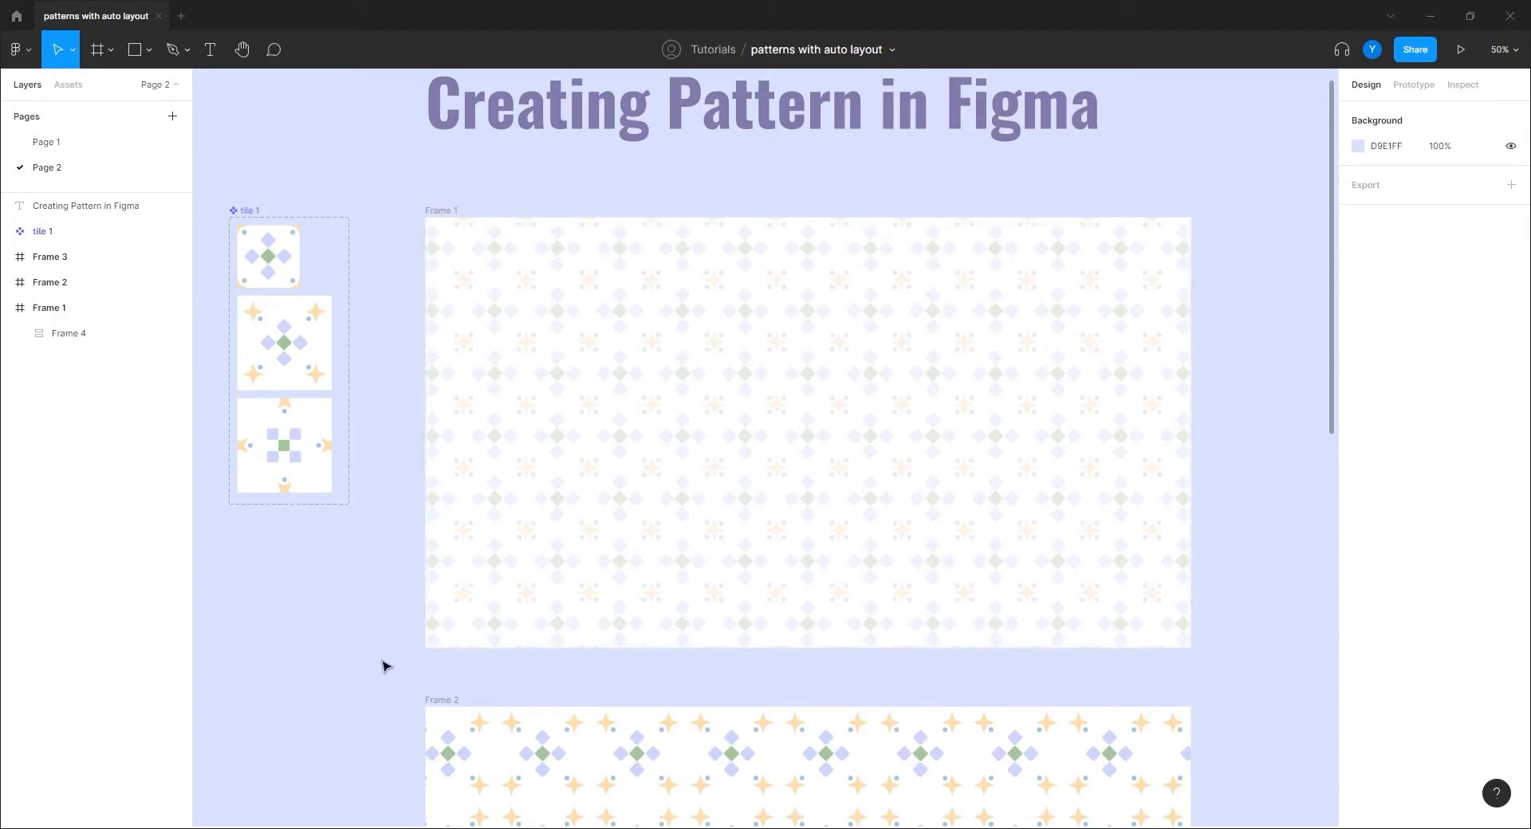
Step: Reselect Frame 4 and restore its pattern to 100% opacity
left_click(608, 485)
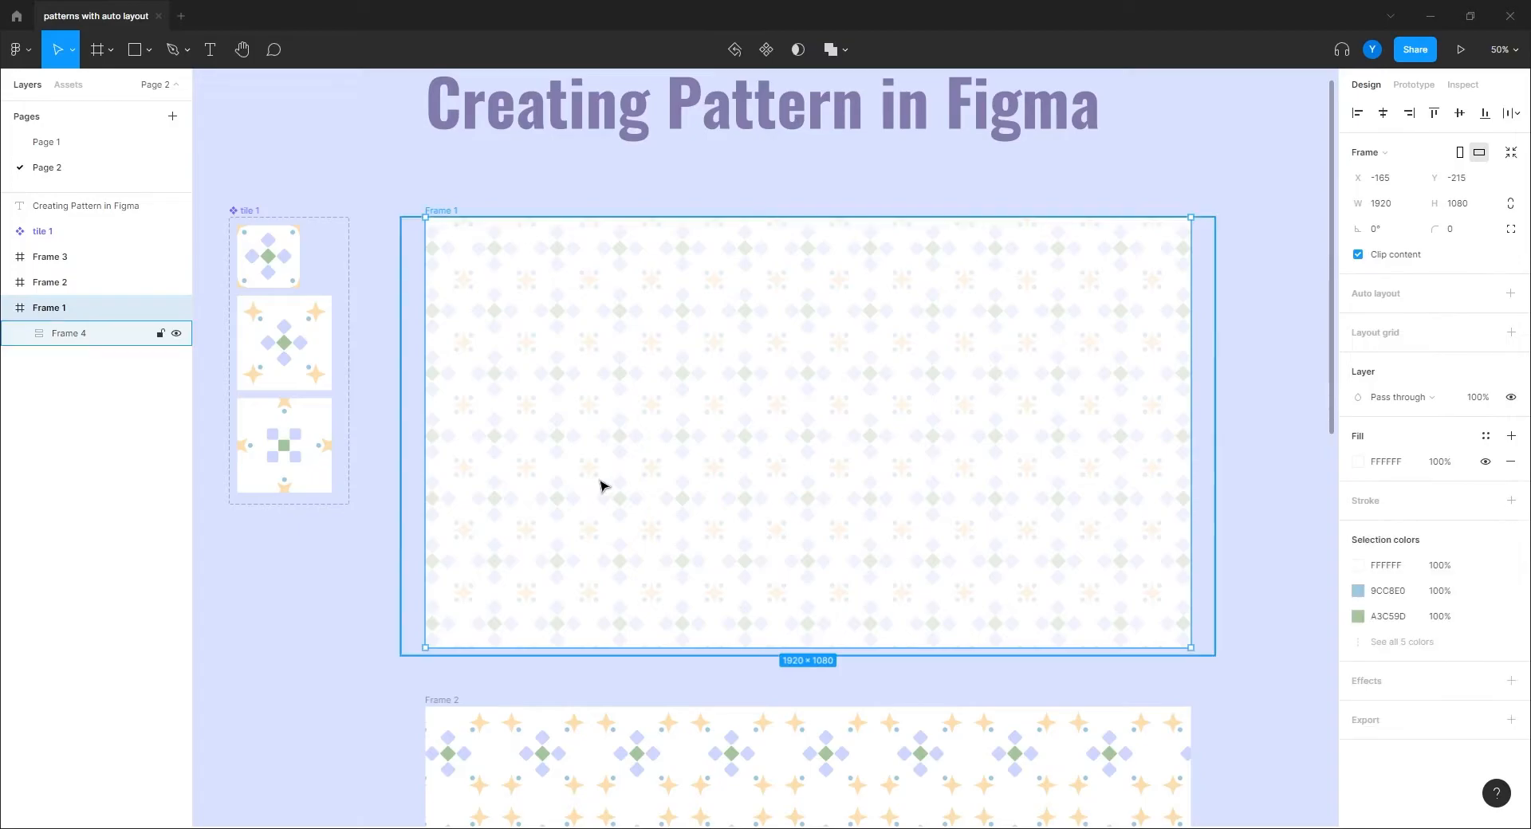
left_click(60, 339)
key("0")
left_click_drag(333, 642, 437, 456)
Step: Pan past Frame 2 and Frame 3 to the blank canvas beneath Frame 3
scroll(387, 399, "up", 3)
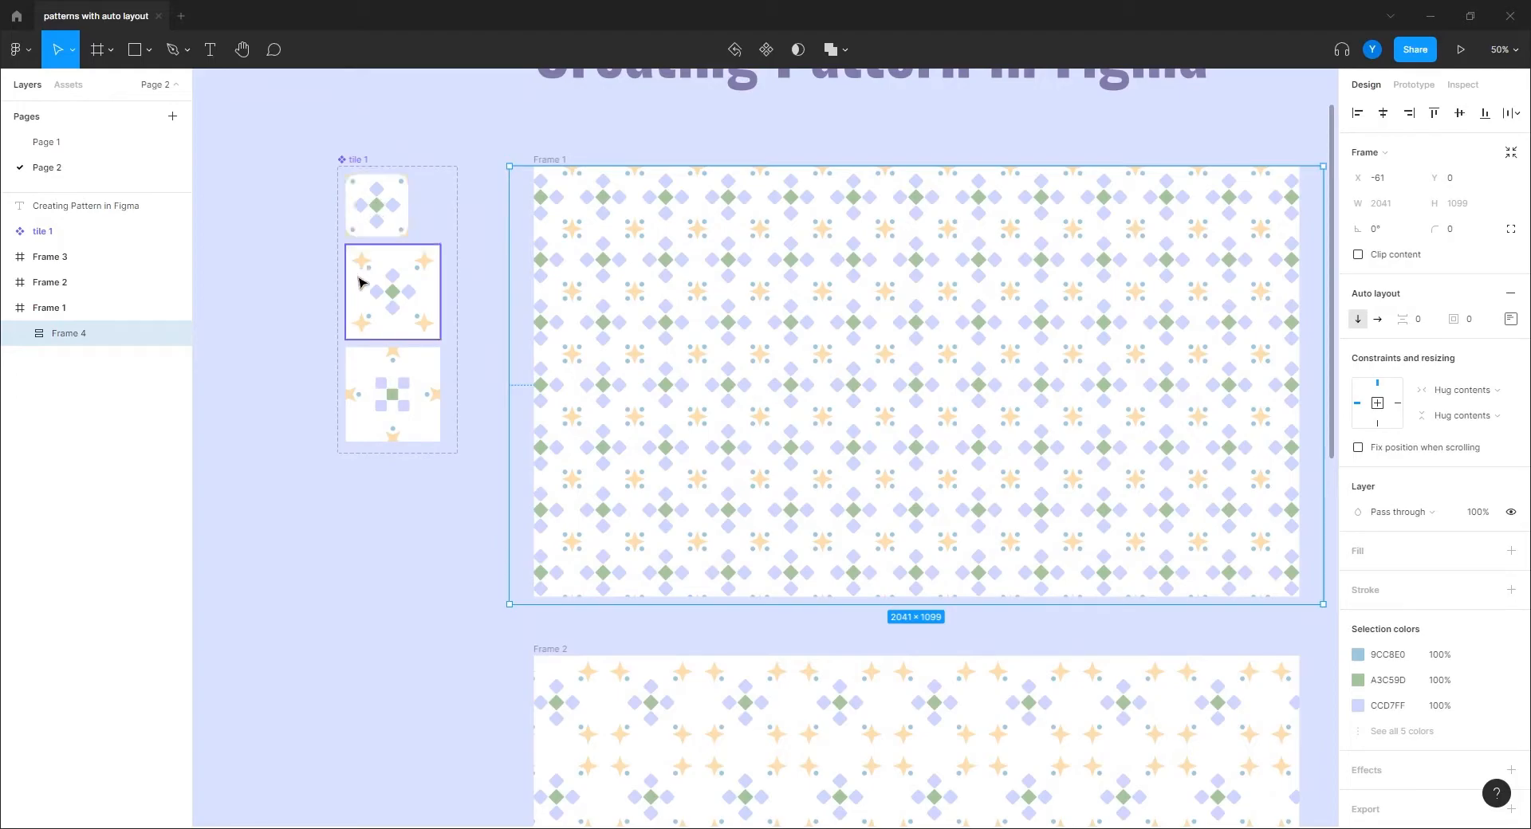
left_click_drag(462, 712, 342, 246)
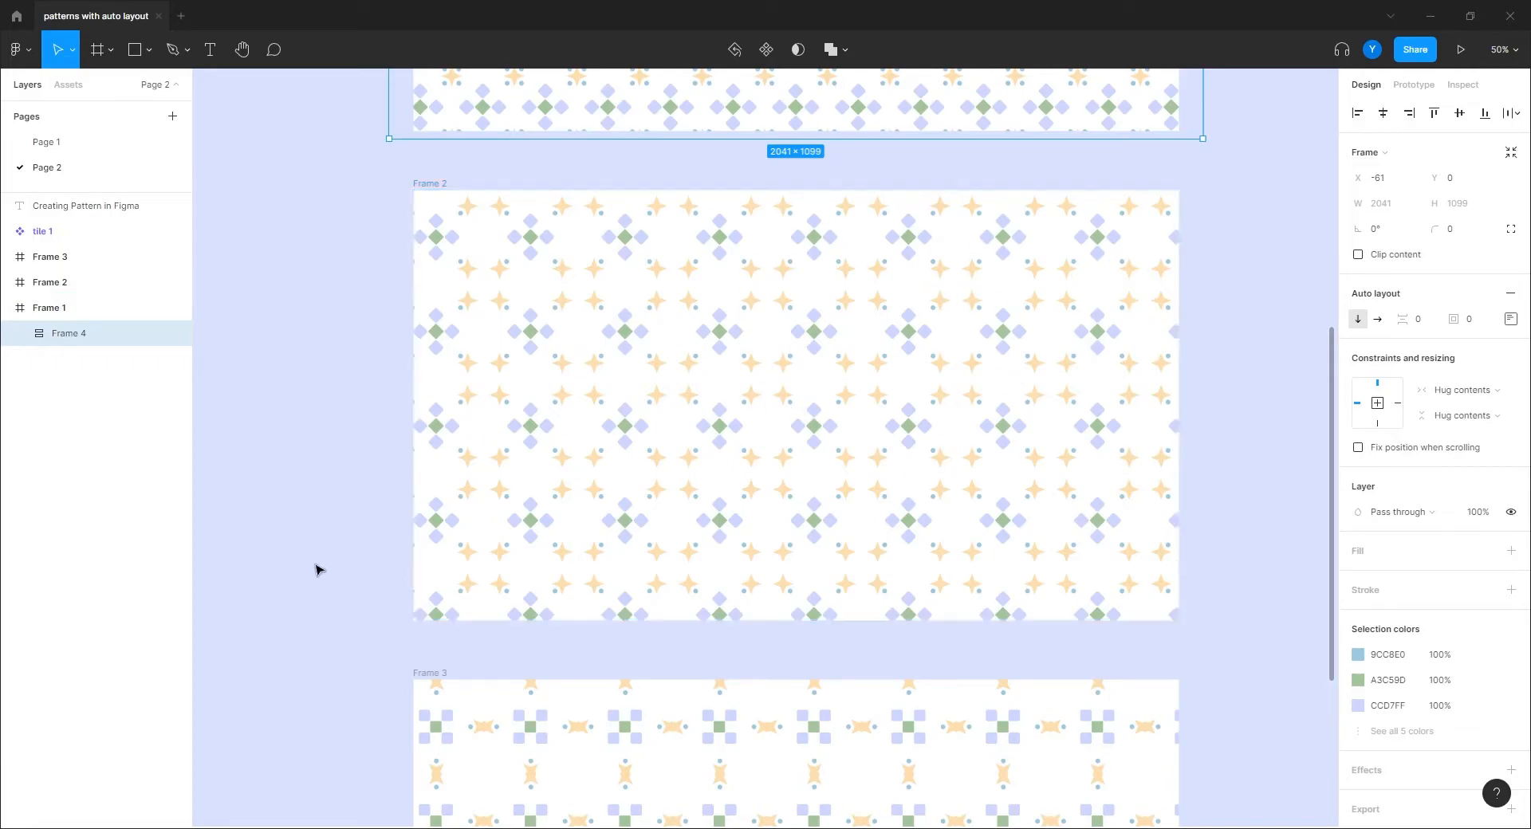
left_click_drag(277, 350, 571, 649)
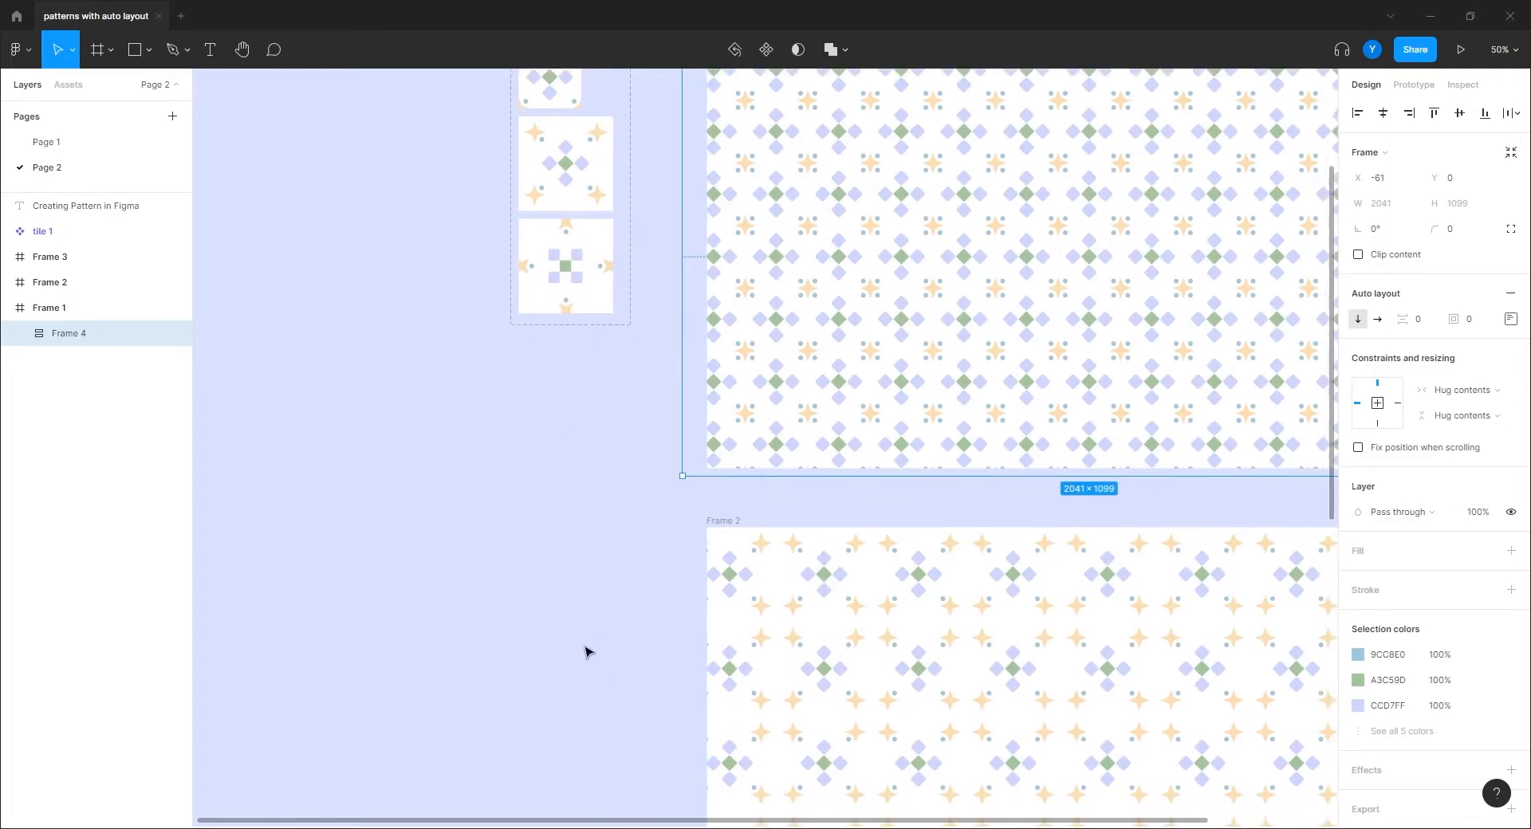
left_click_drag(590, 659, 449, 209)
left_click_drag(519, 635, 376, 300)
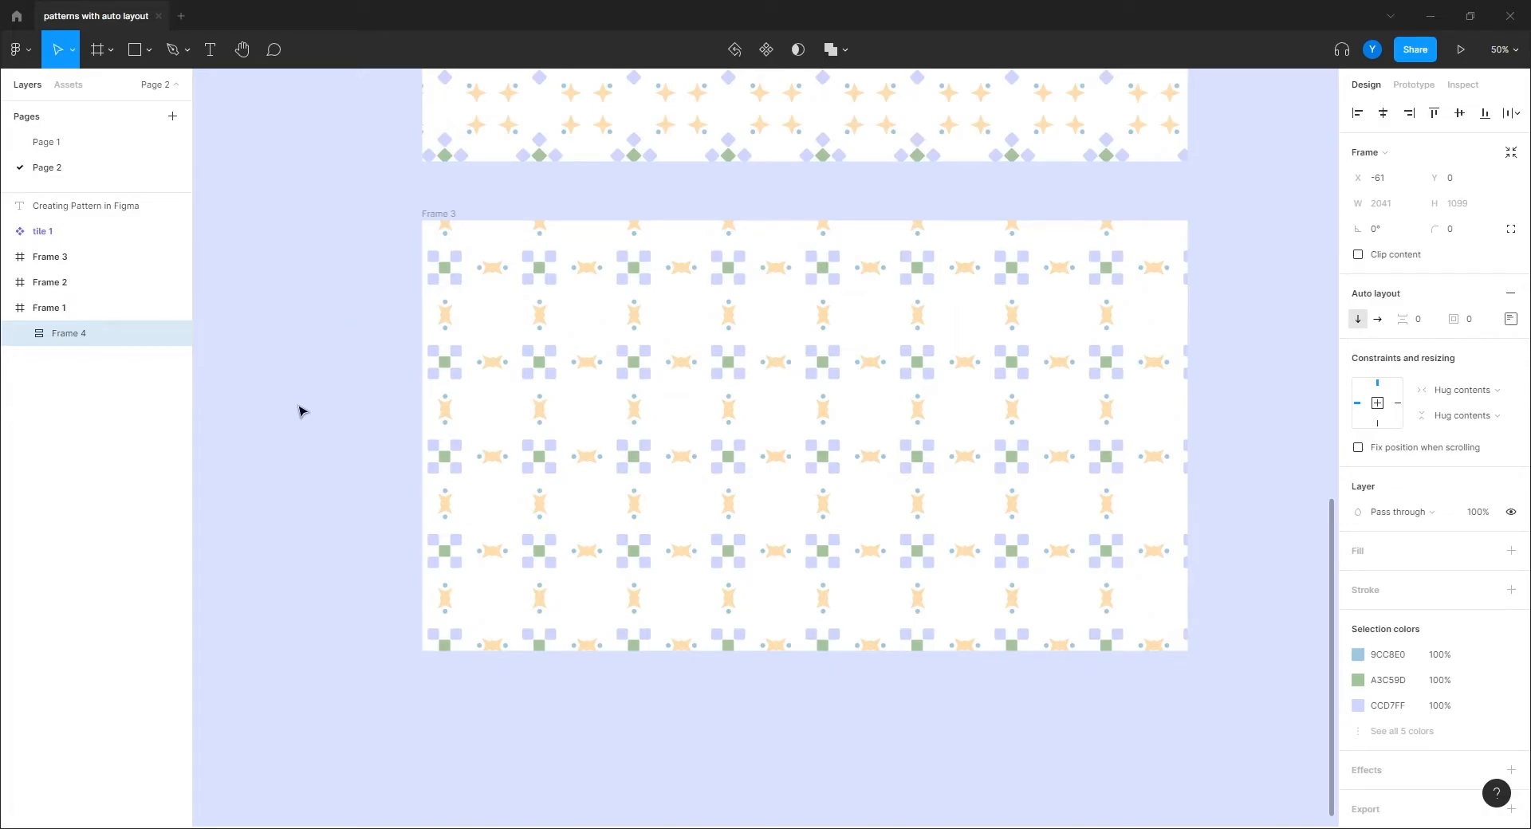
left_click_drag(342, 581, 332, 13)
left_click_drag(346, 169, 384, 166)
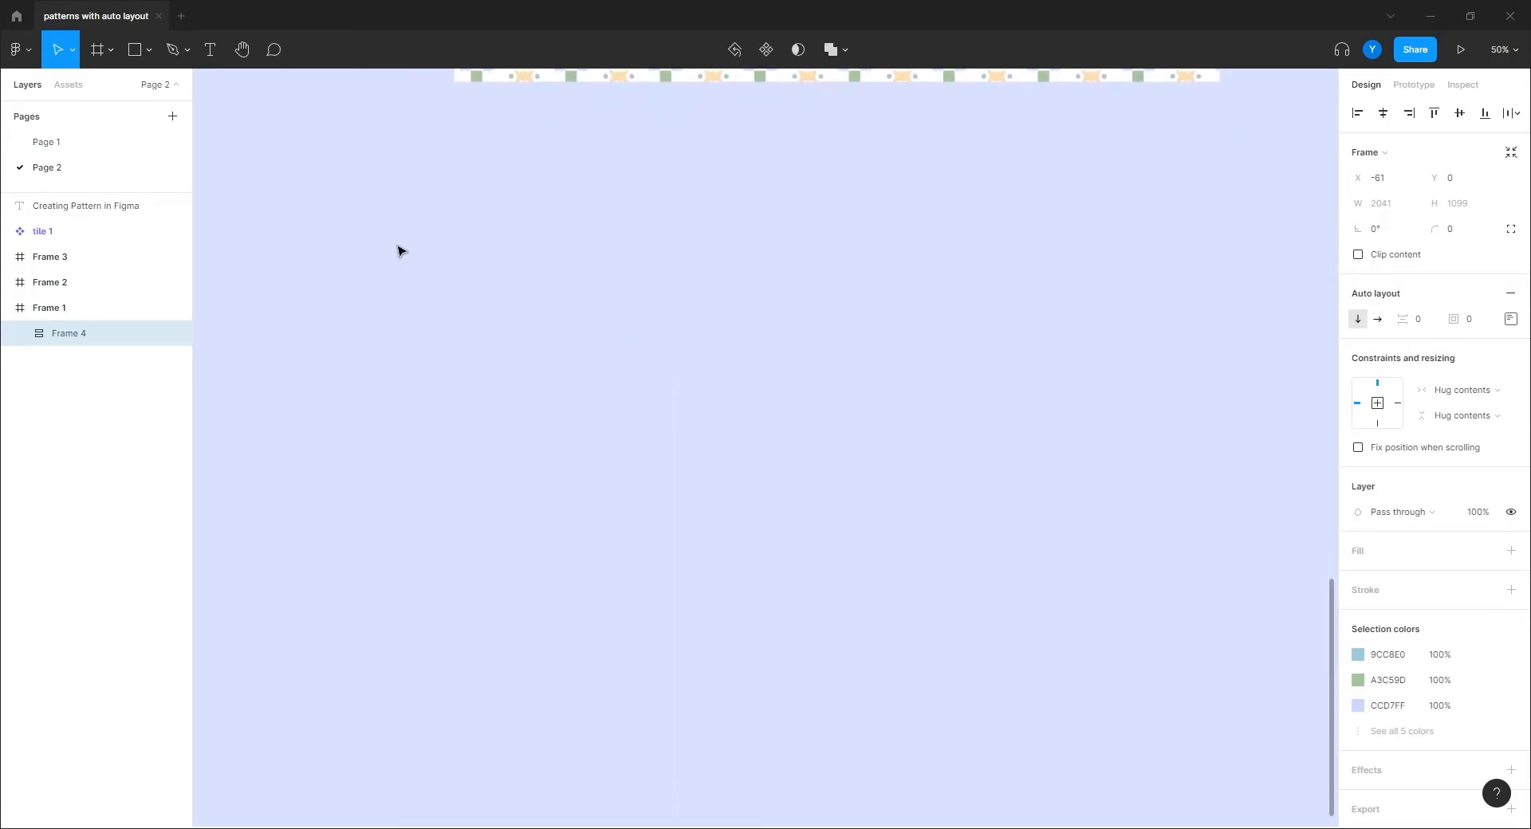
scroll(438, 369, "up", 5)
scroll(438, 369, "left", 2)
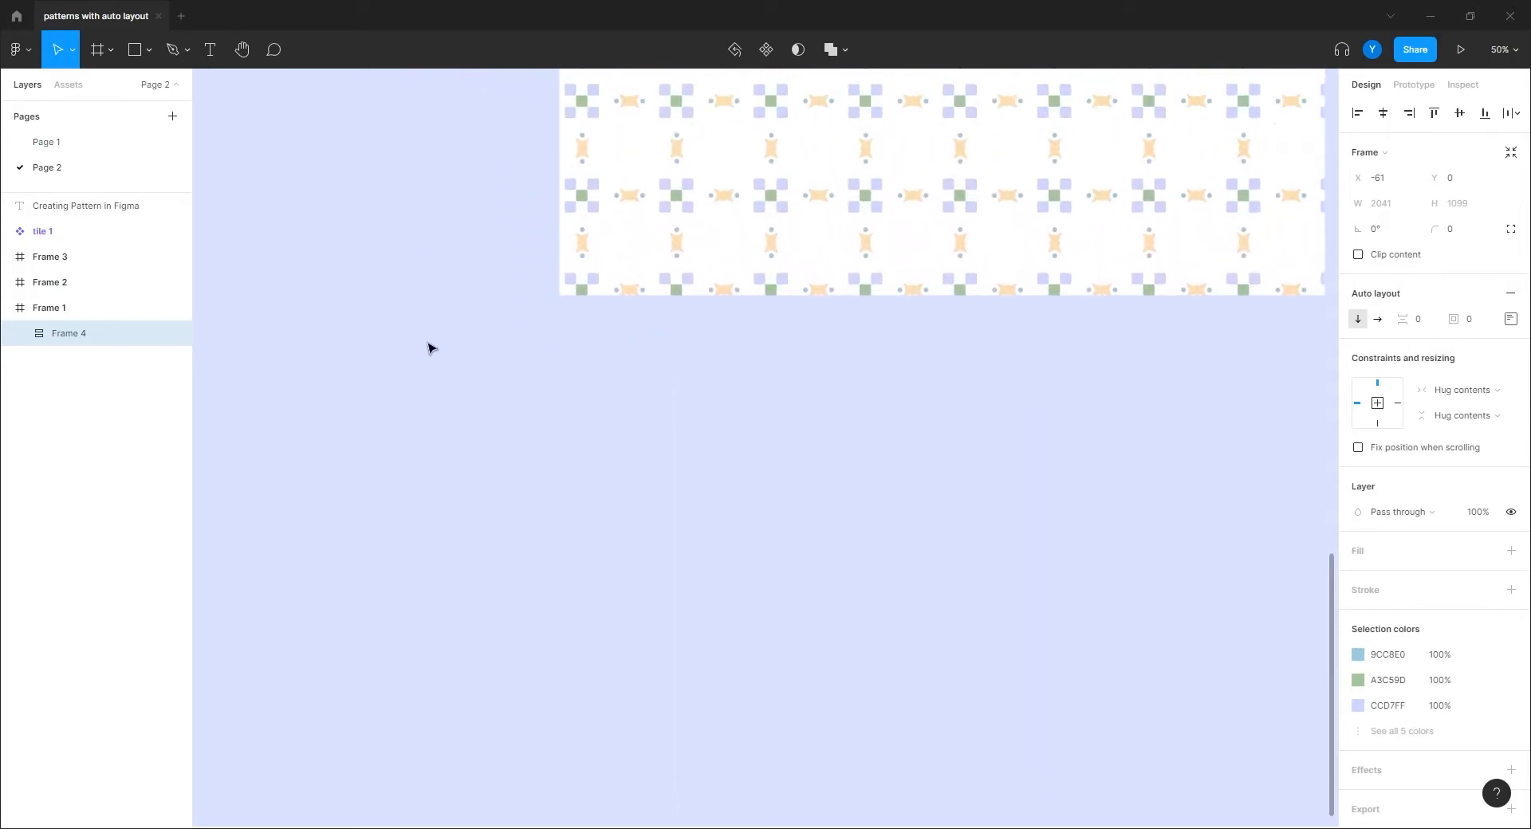
Step: Draw a 1920×1080 frame, Frame 9, and place it under Frame 3
left_click_drag(428, 349, 249, 301)
key("f")
left_click_drag(422, 323, 677, 514)
left_click(1391, 205)
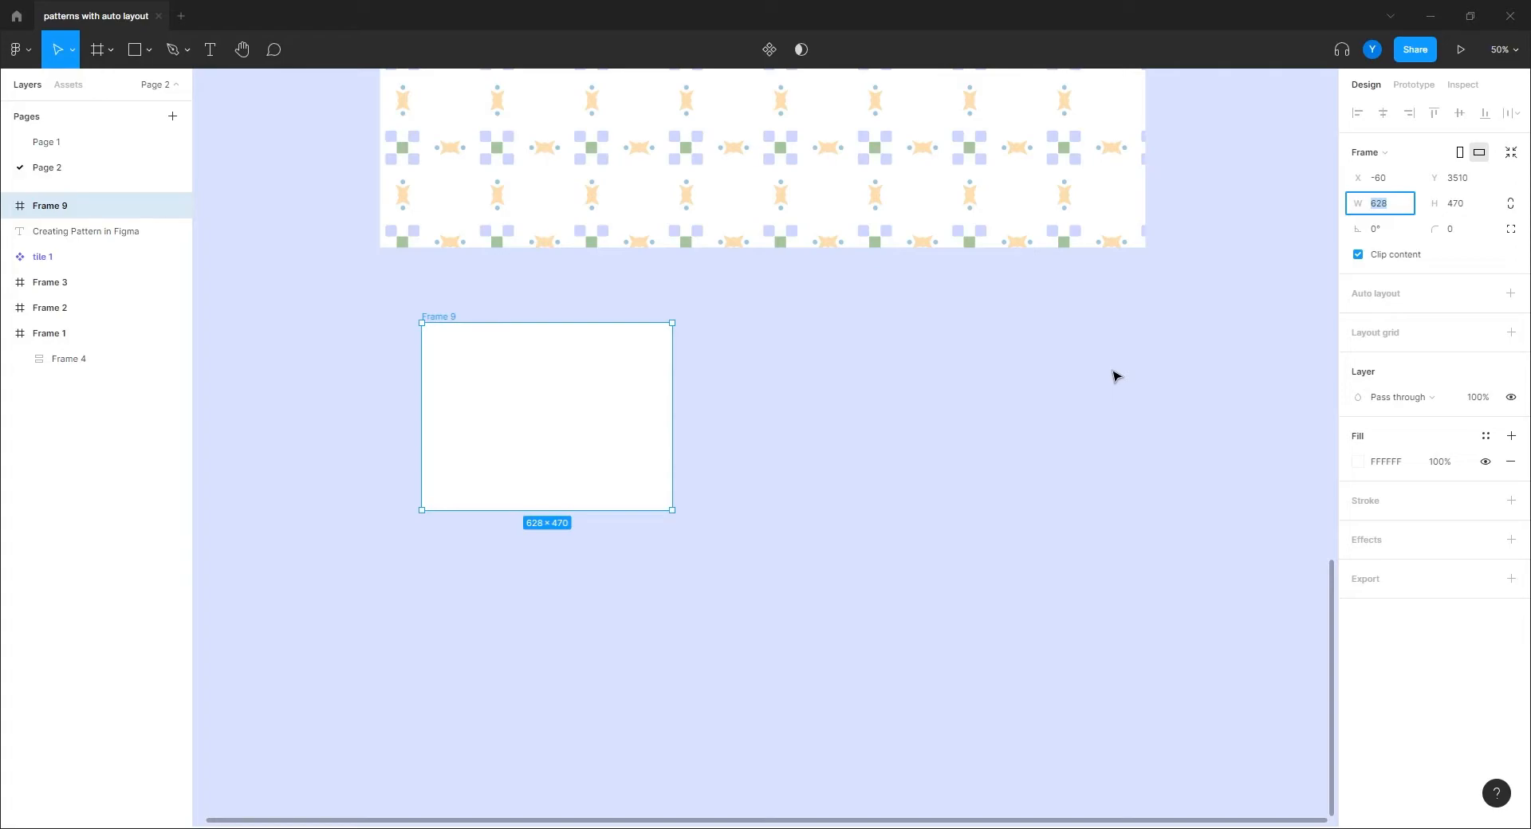
key("Return")
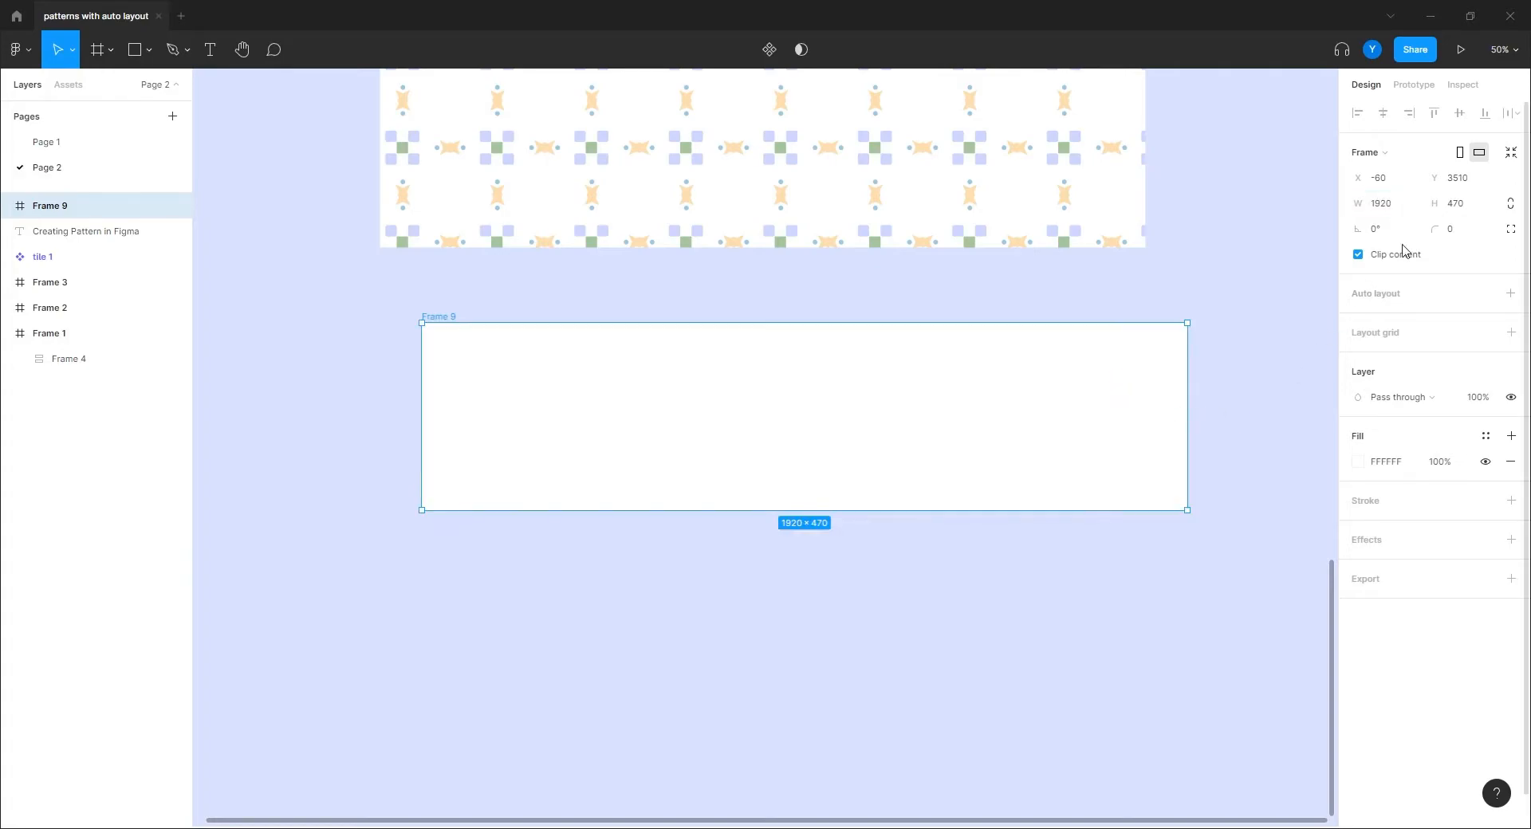
left_click(1462, 209)
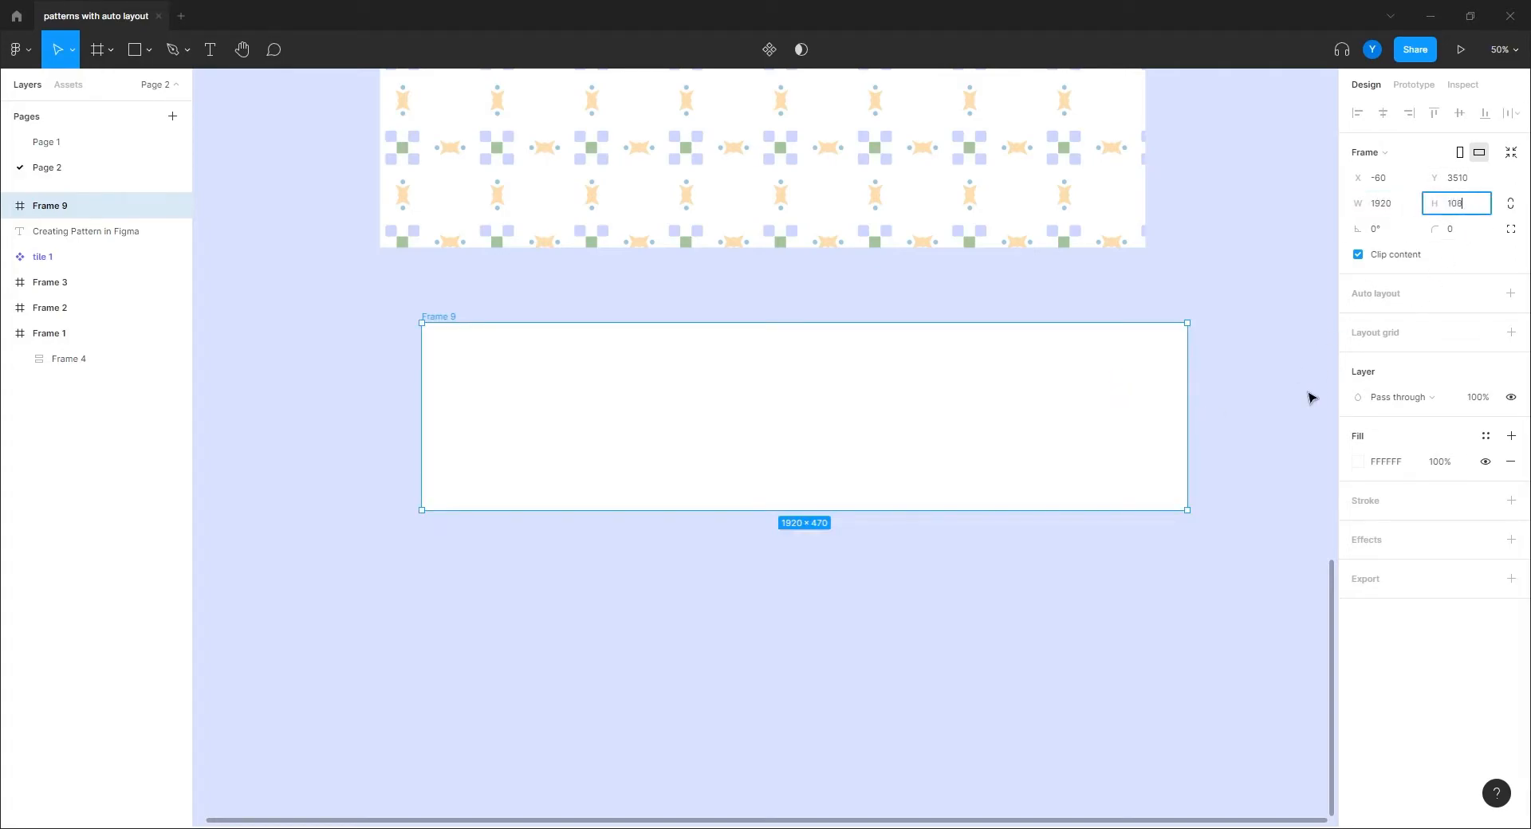
type("1080")
key("Return")
left_click_drag(820, 593, 789, 621)
left_click_drag(628, 605, 916, 608)
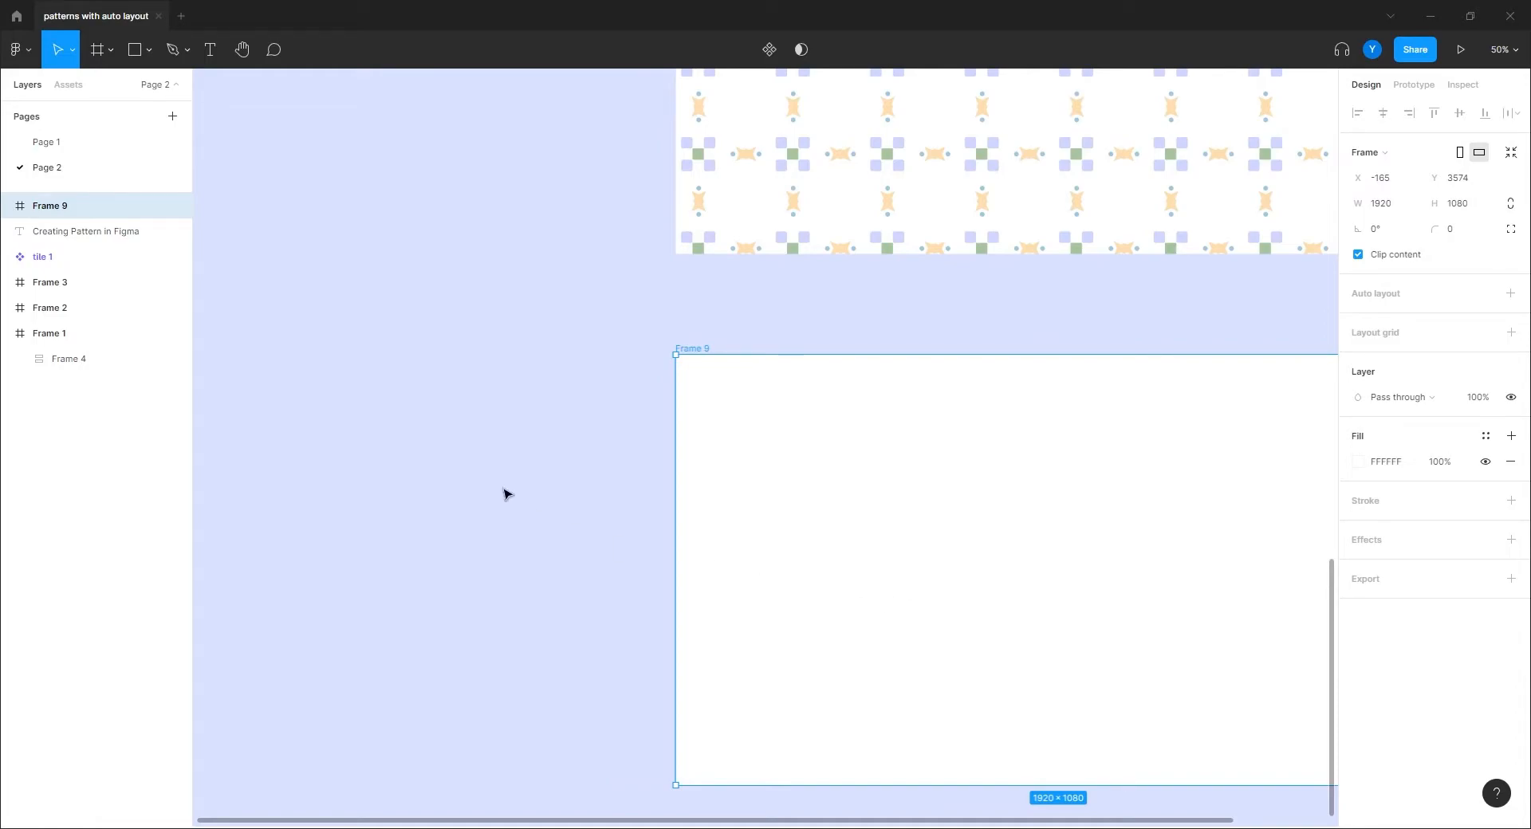
Step: Give Frame 9 a dark 303030 fill
left_click(1356, 462)
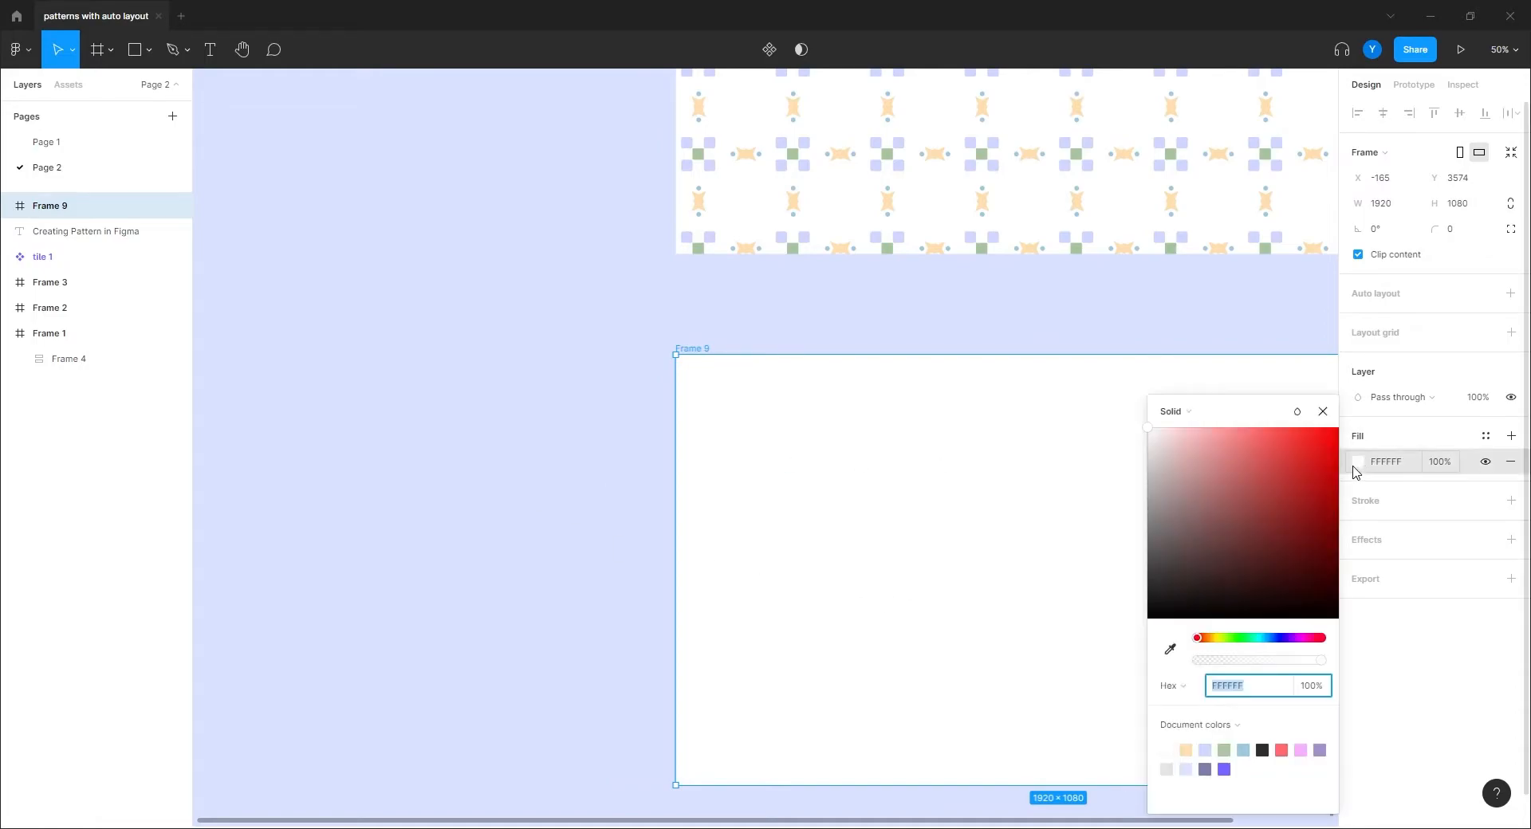
left_click_drag(1167, 451, 1037, 588)
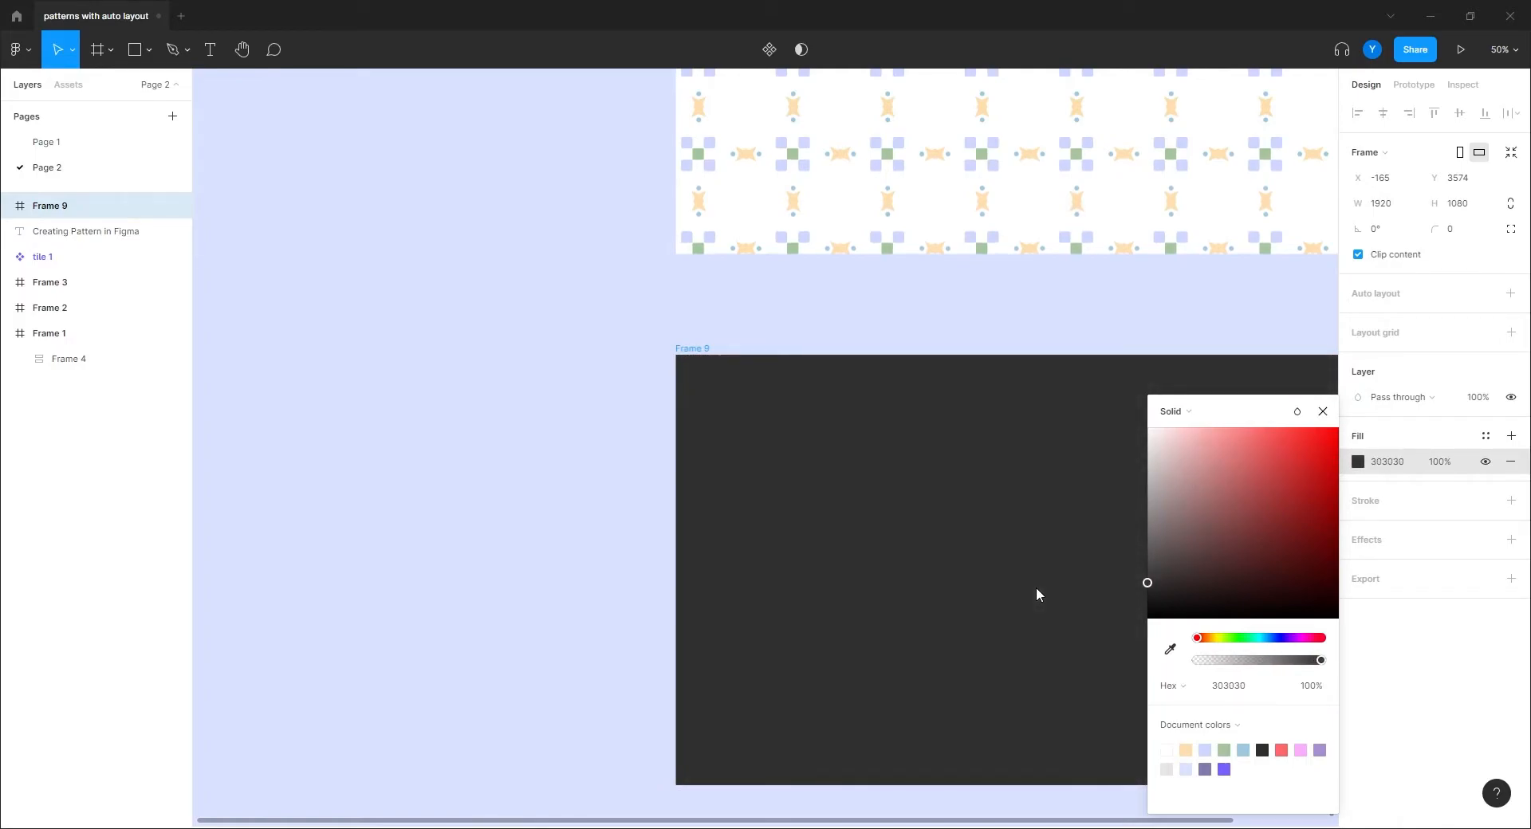
left_click(550, 516)
left_click_drag(414, 437, 576, 369)
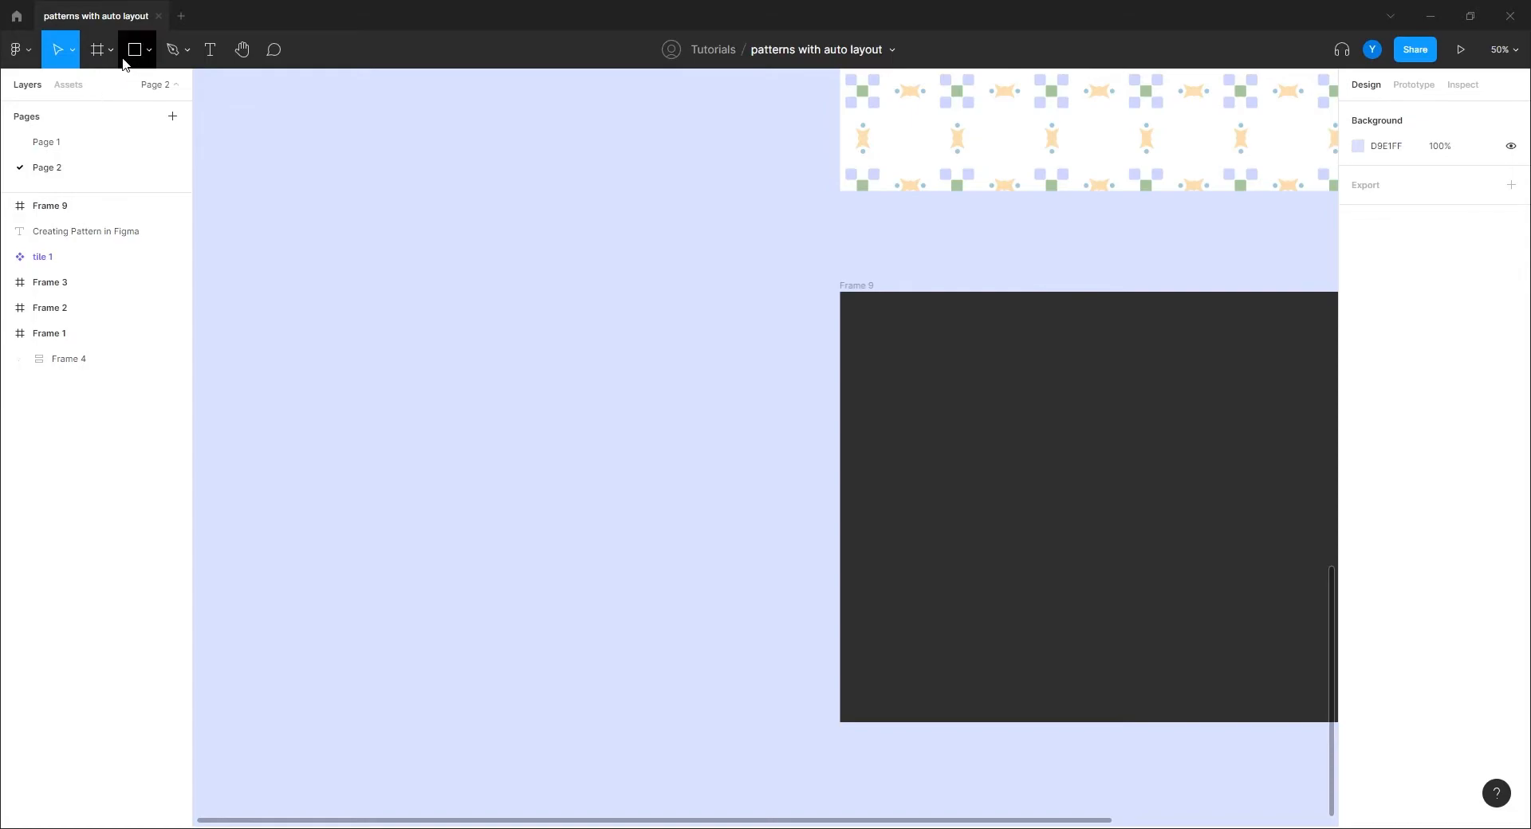
Step: Draw a small Frame 10 beside Frame 9 and fill it with Frame 9's dark 303030 colour
left_click(97, 50)
left_click_drag(907, 336, 974, 401)
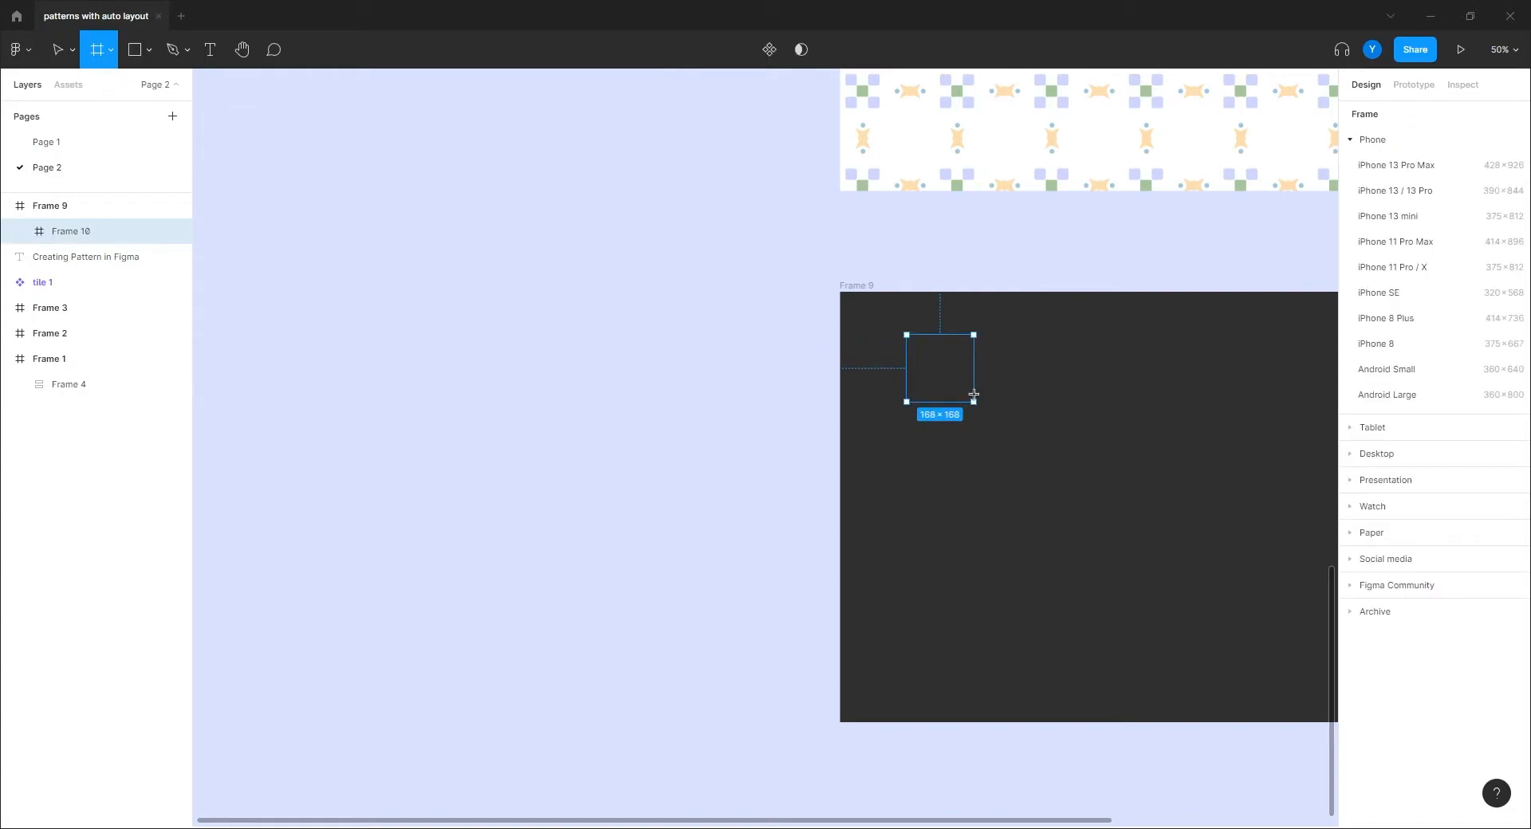
left_click_drag(974, 394, 973, 396)
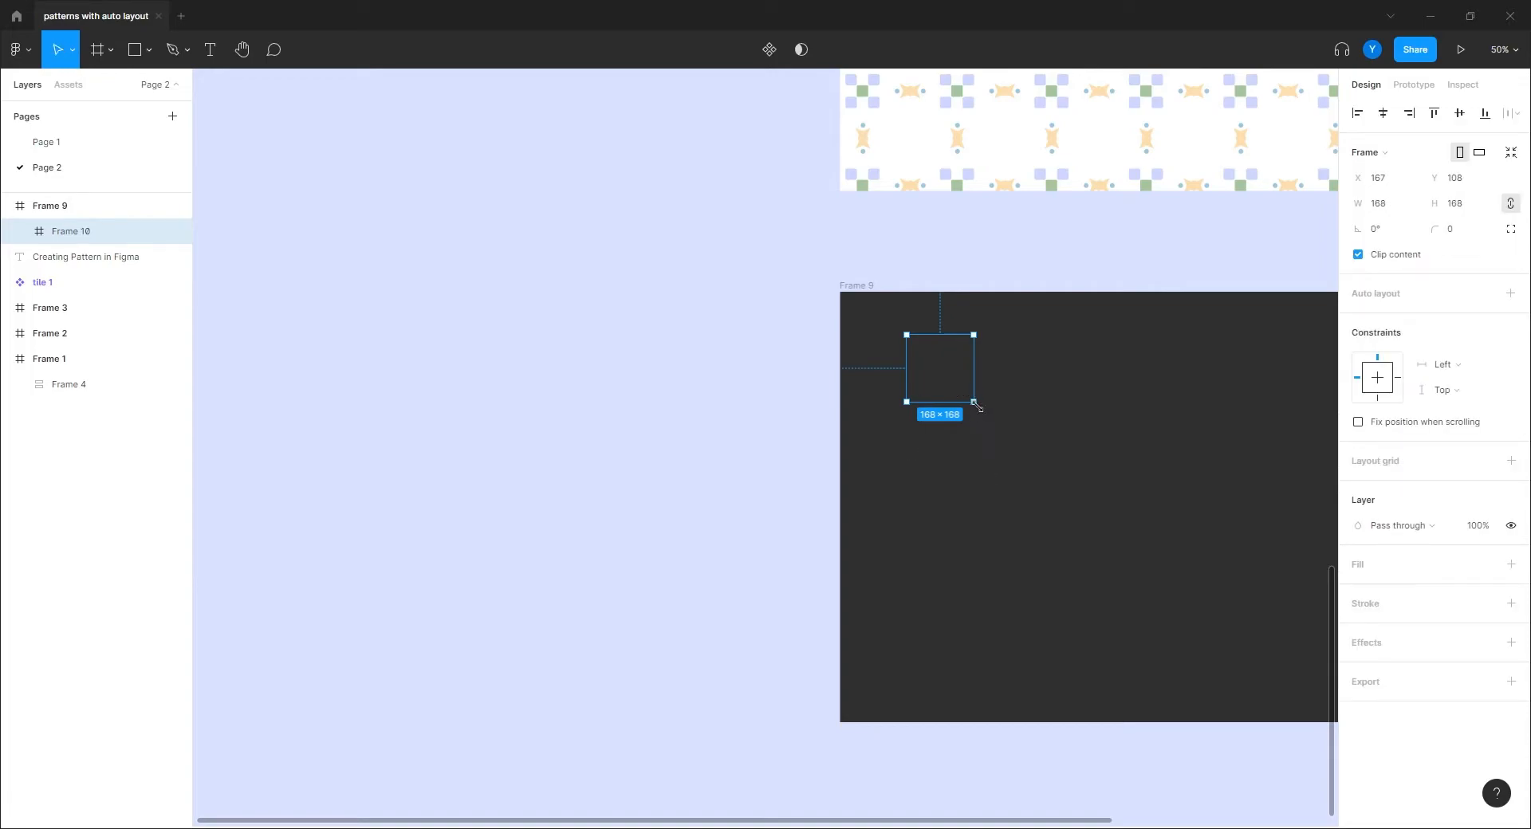
left_click_drag(939, 381, 664, 339)
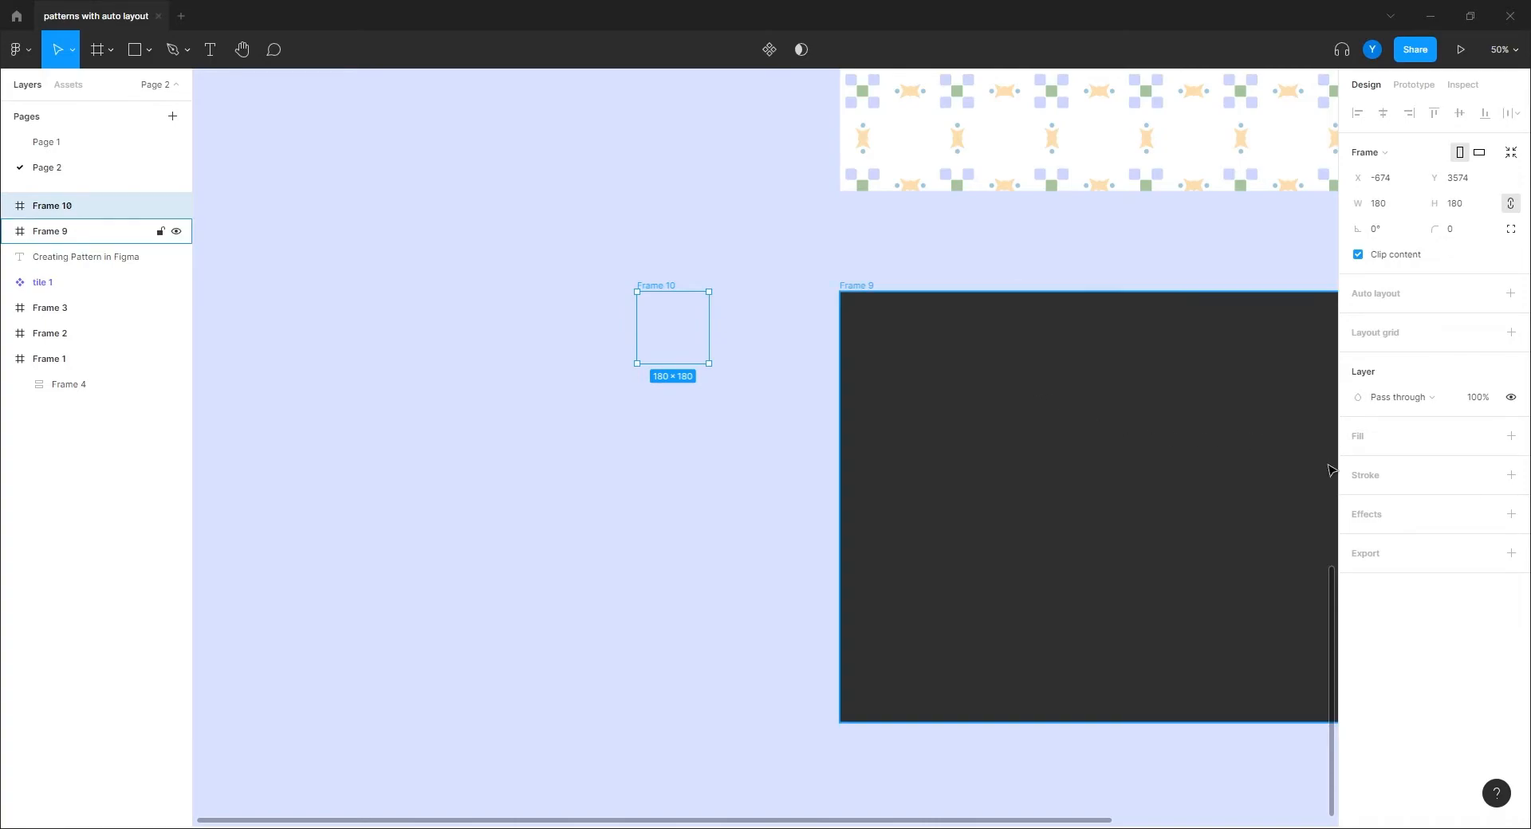
left_click(1510, 436)
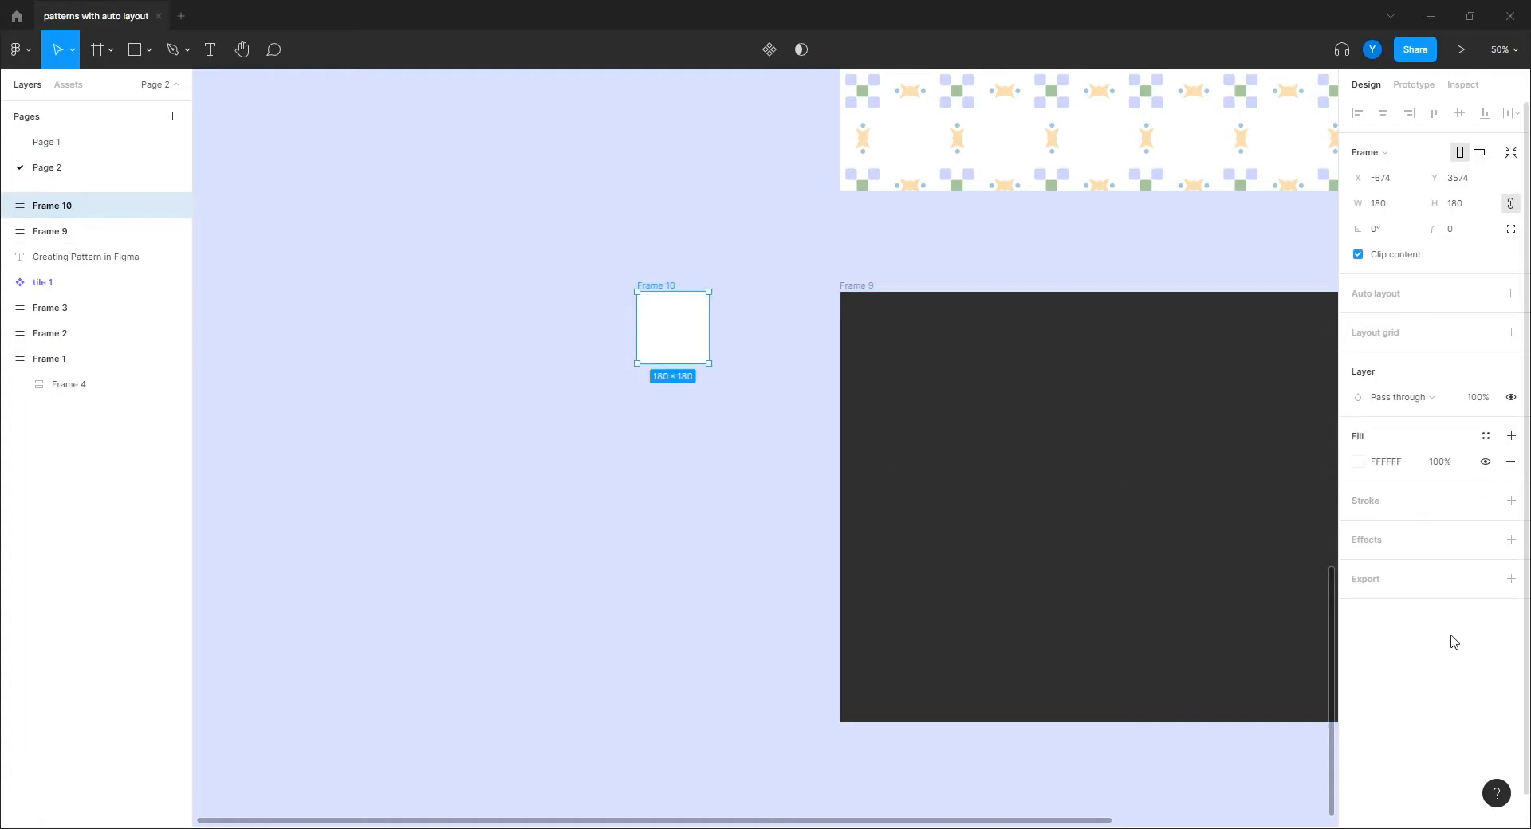
key("i")
left_click(1040, 381)
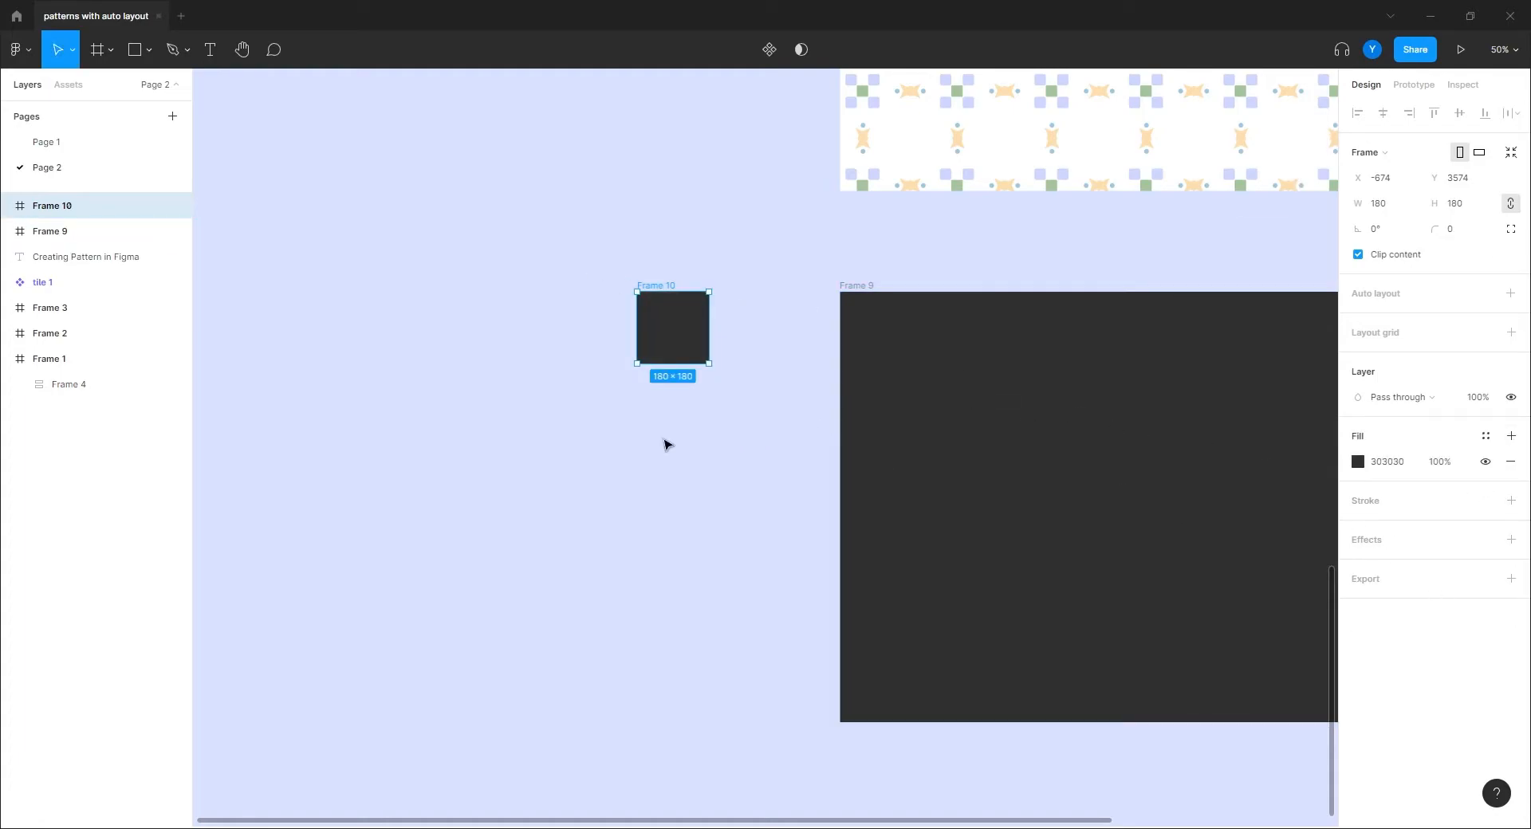
Step: Resize Frame 10 to a 200×200 square and zoom in on it
scroll(619, 576, "up", 3)
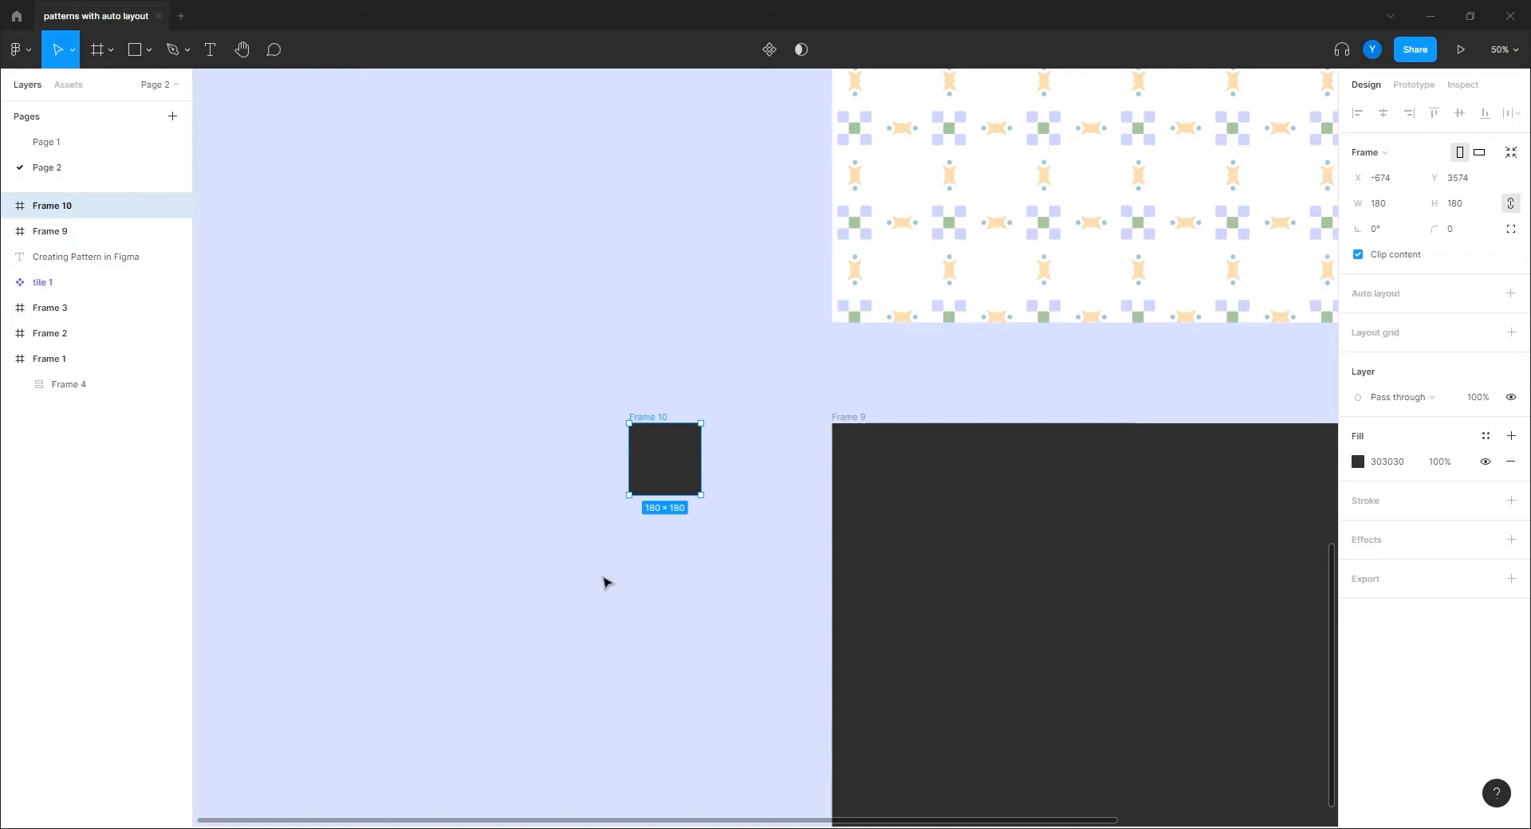
left_click_drag(618, 598, 465, 464)
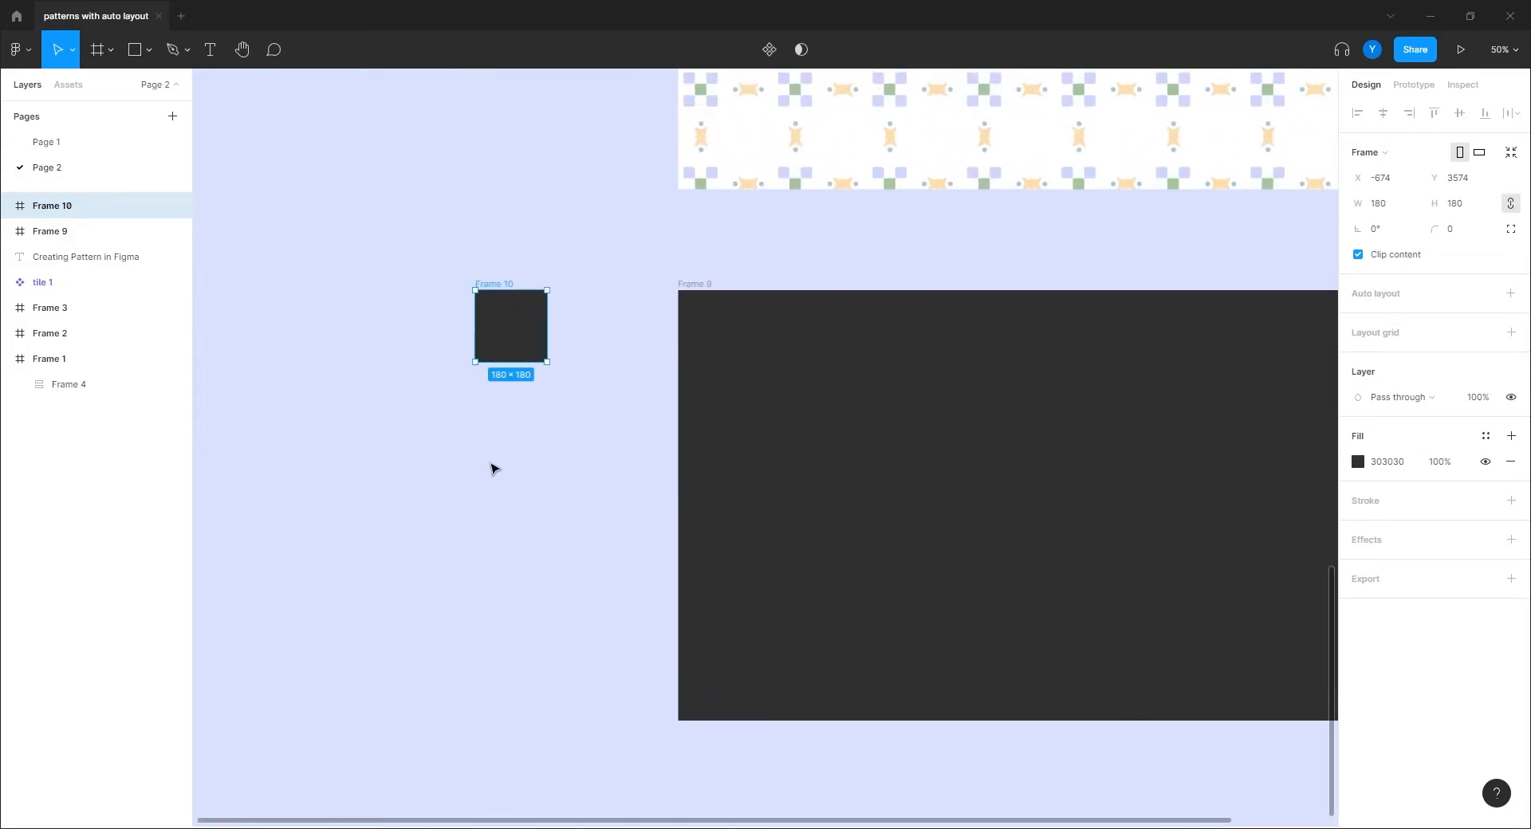
left_click(1456, 204)
type("2")
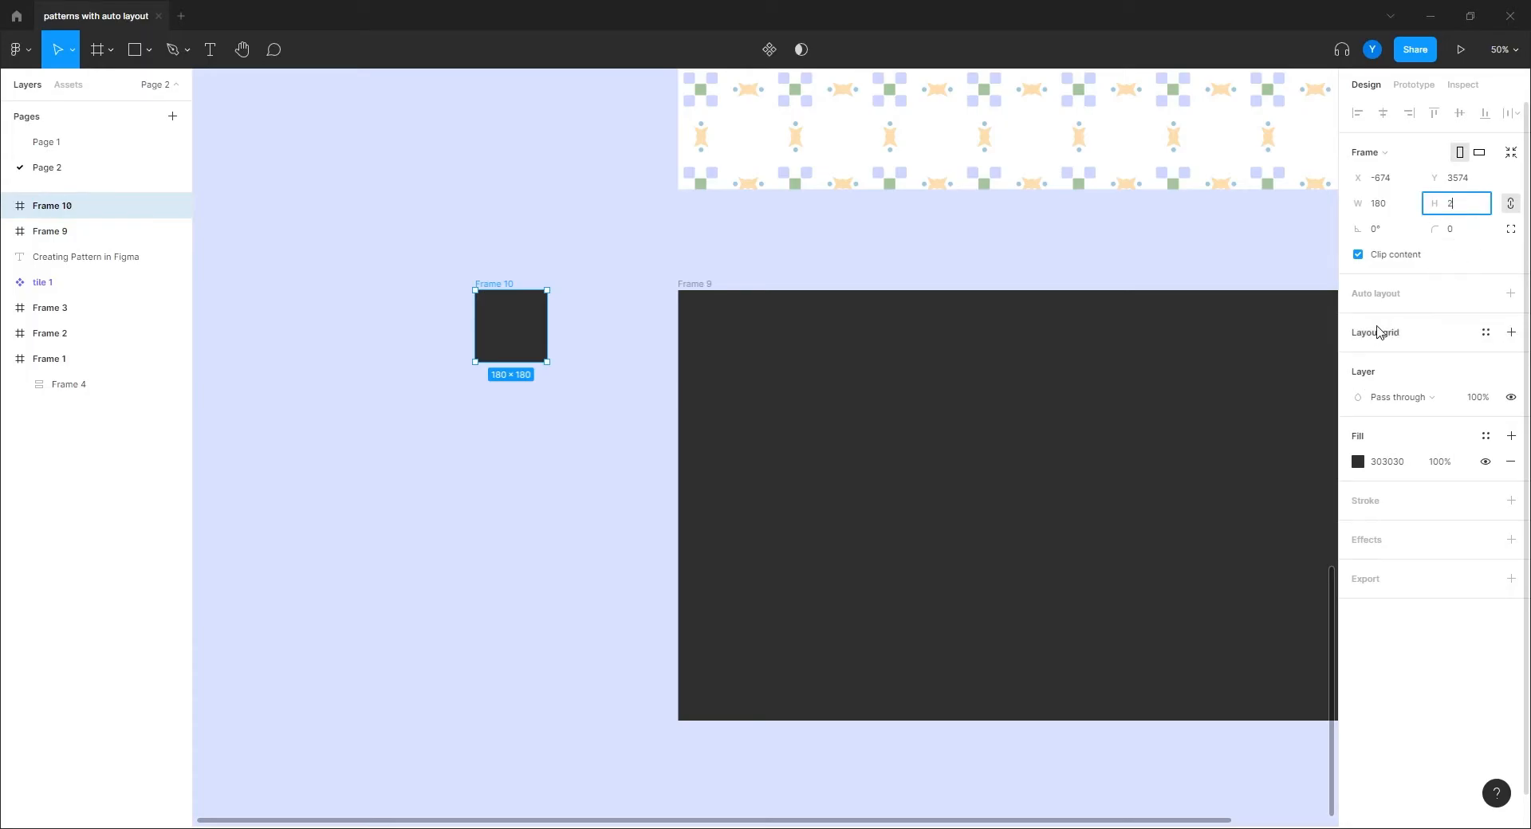
type("00")
key("Return")
left_click_drag(505, 404, 377, 547)
key("ctrl+plus")
key("ctrl+plus")
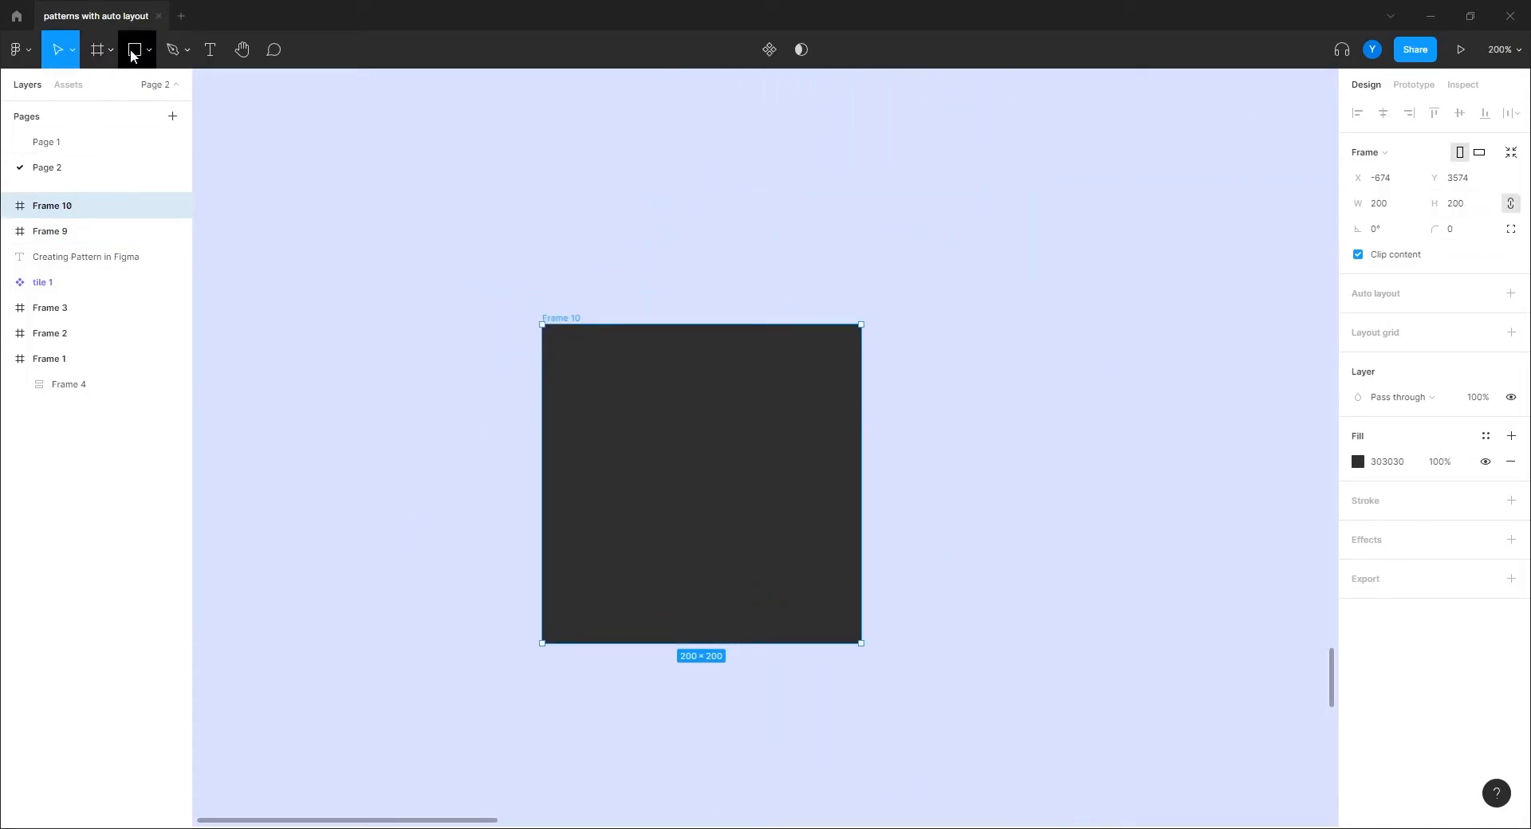
Step: Draw a 26×60 ellipse in Frame 10 and sharpen its tips into a pointed petal
left_click(134, 50)
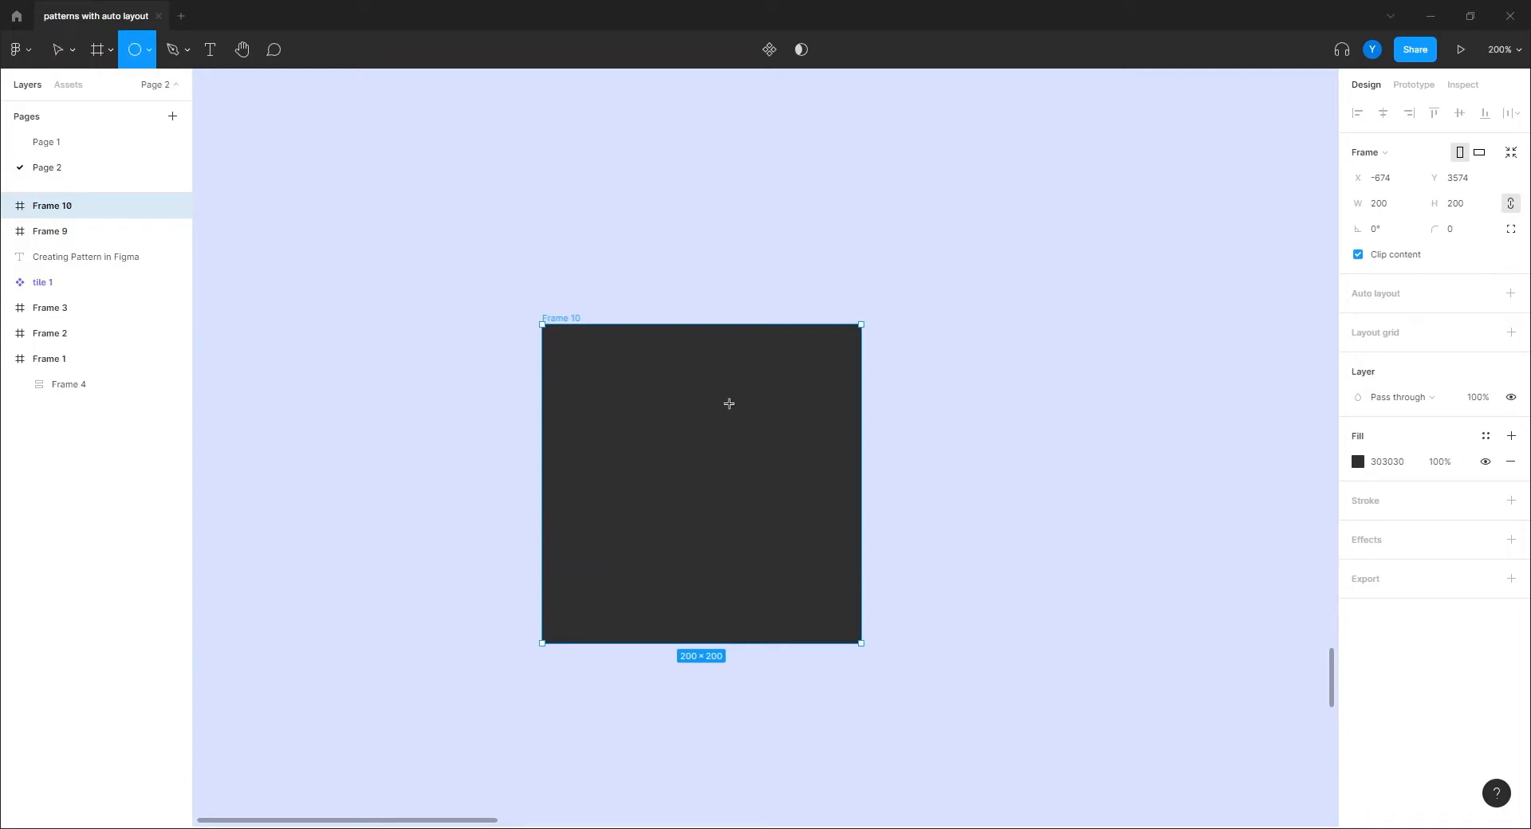
left_click_drag(738, 432, 717, 376)
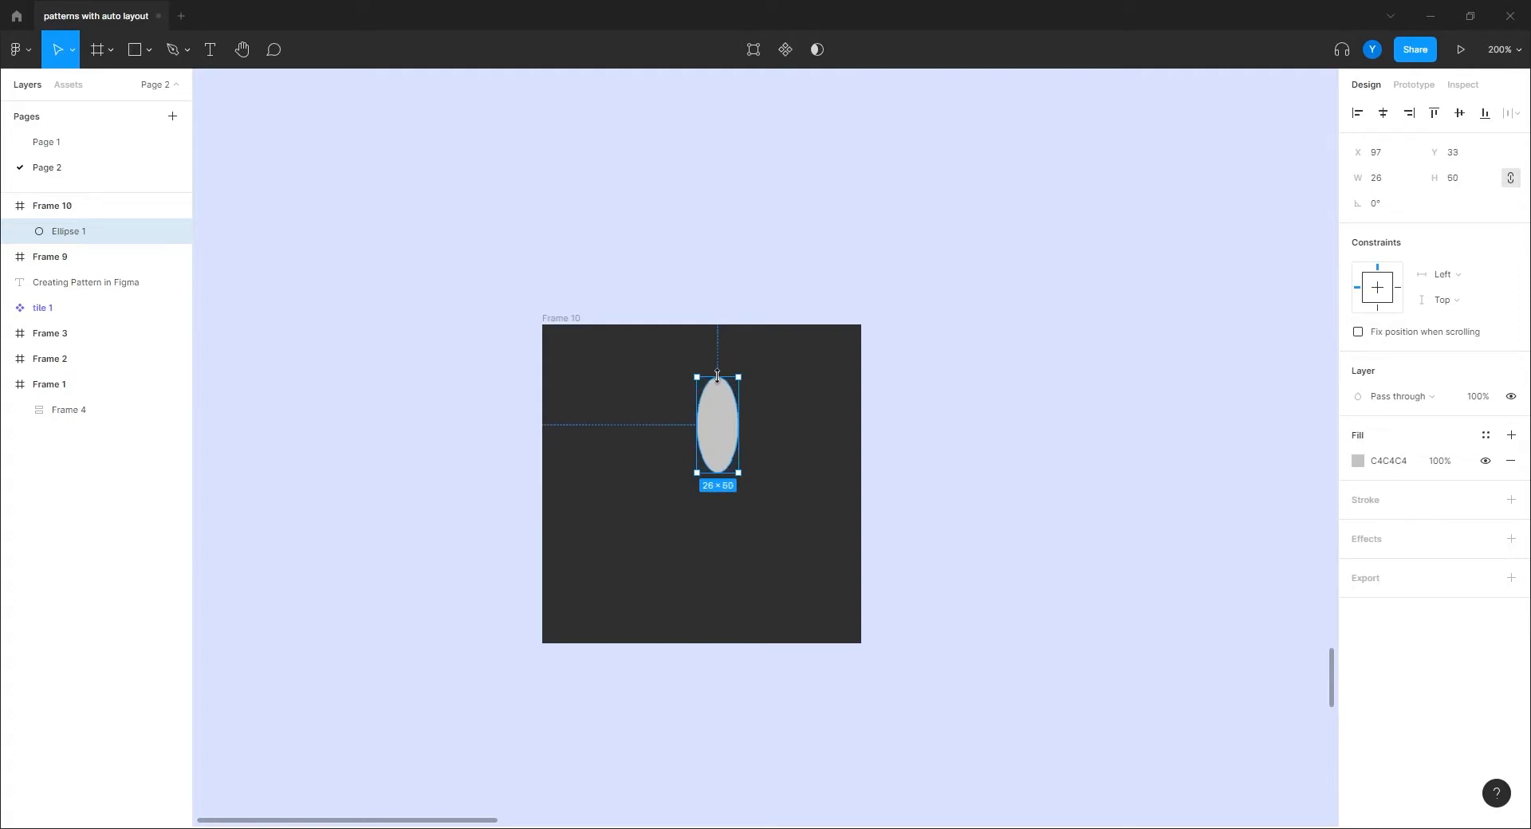
double_click(720, 417)
left_click(718, 377)
left_click_drag(705, 377, 717, 376)
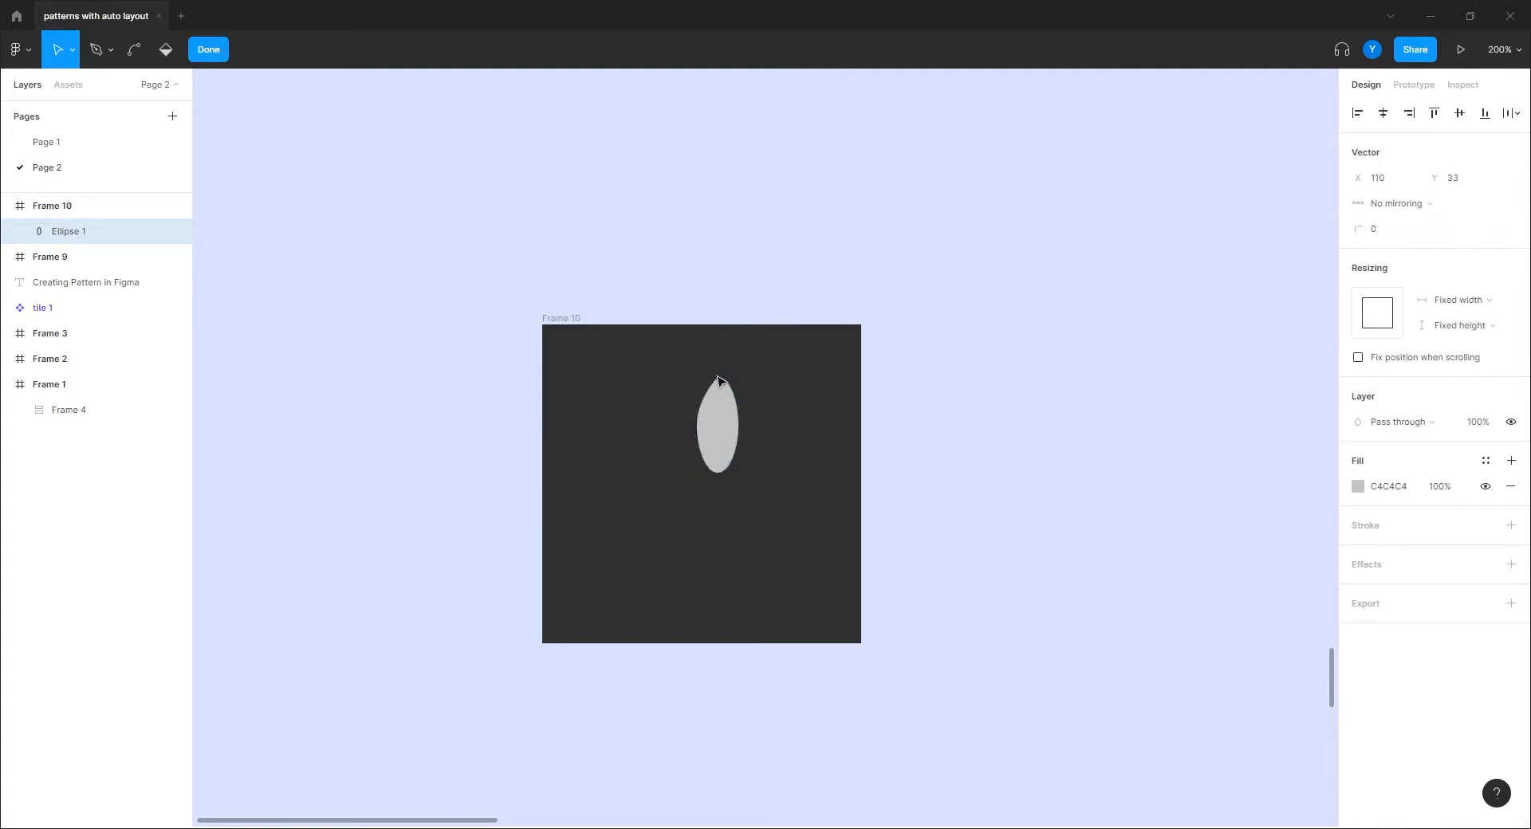
scroll(629, 455, "up", 5, "ctrl")
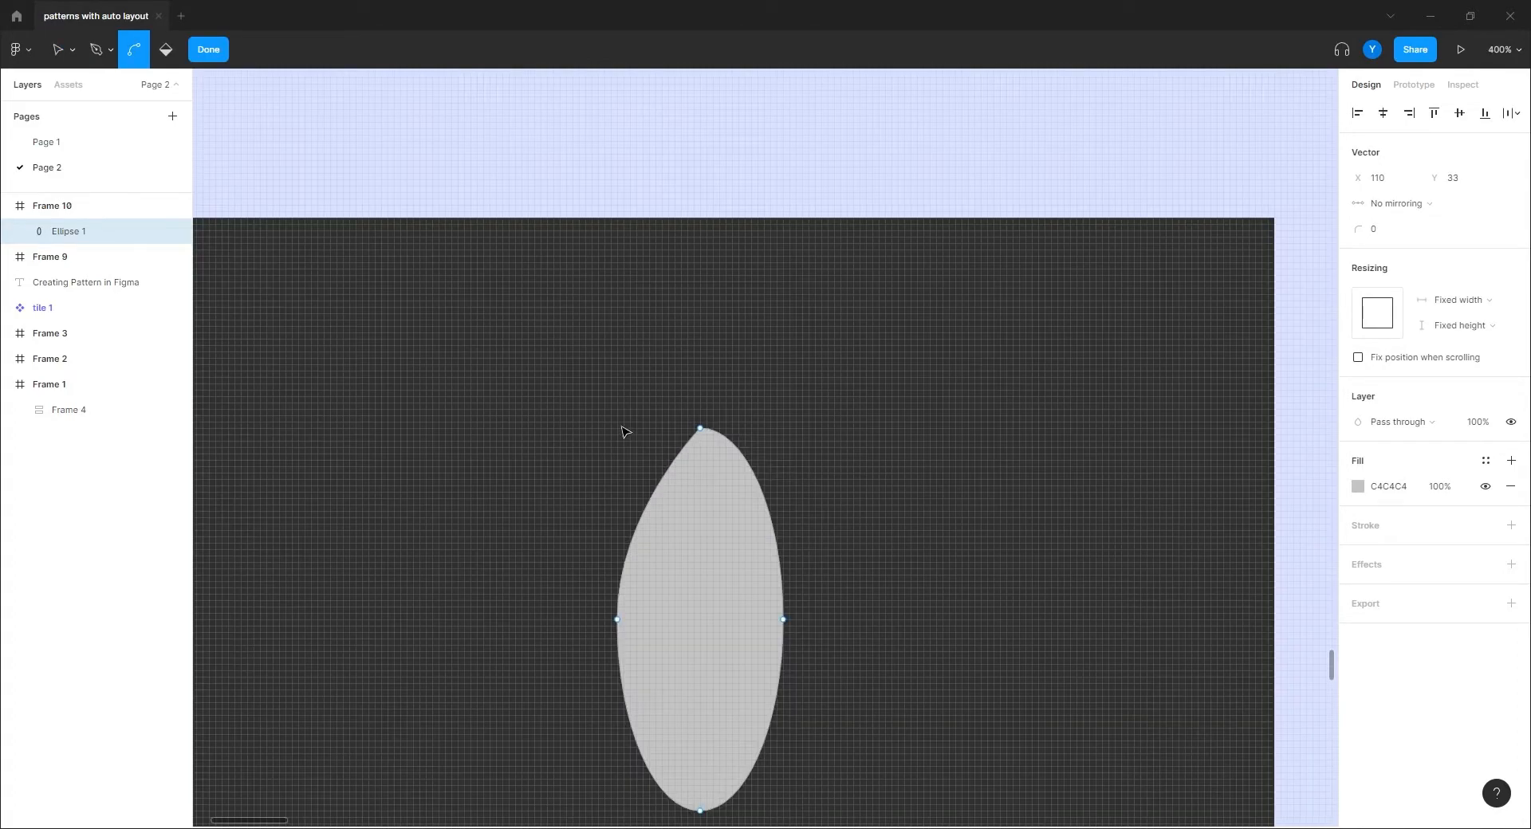
key("ctrl+z")
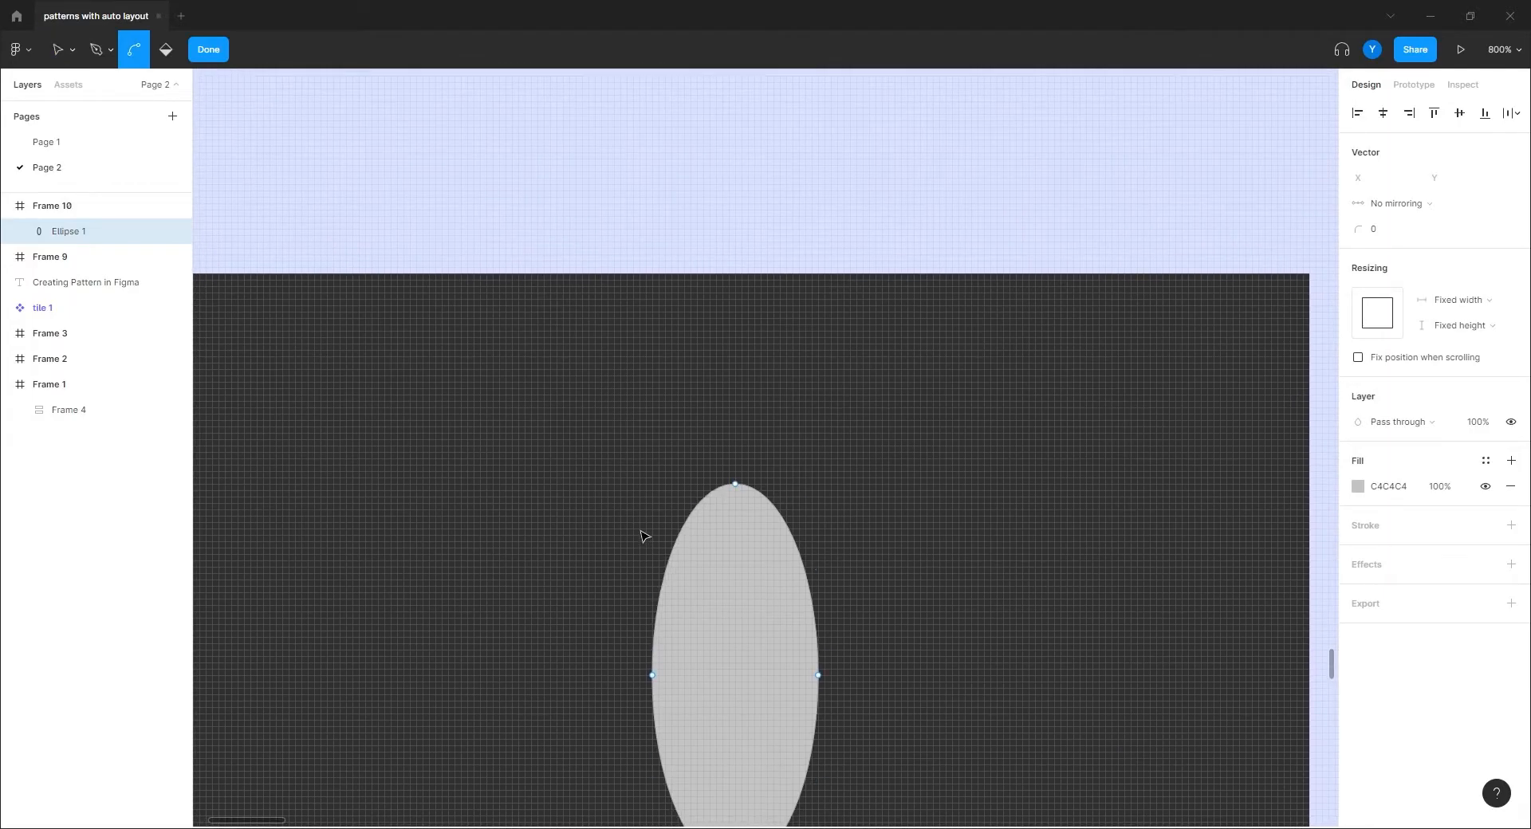
left_click(735, 483)
left_click_drag(679, 484, 736, 484)
left_click(735, 484)
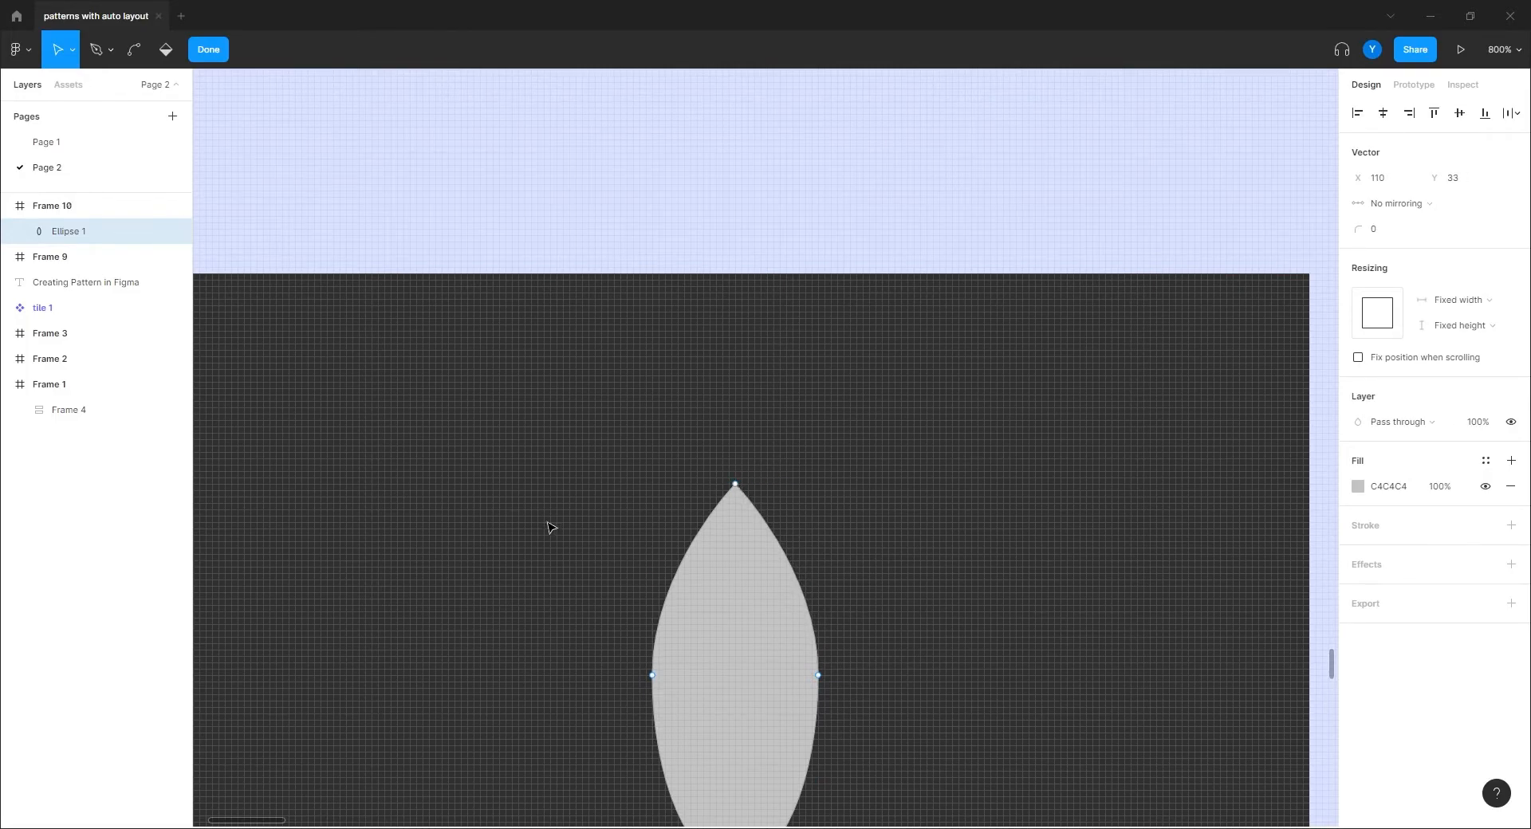
key("Escape")
scroll(558, 511, "down", 5)
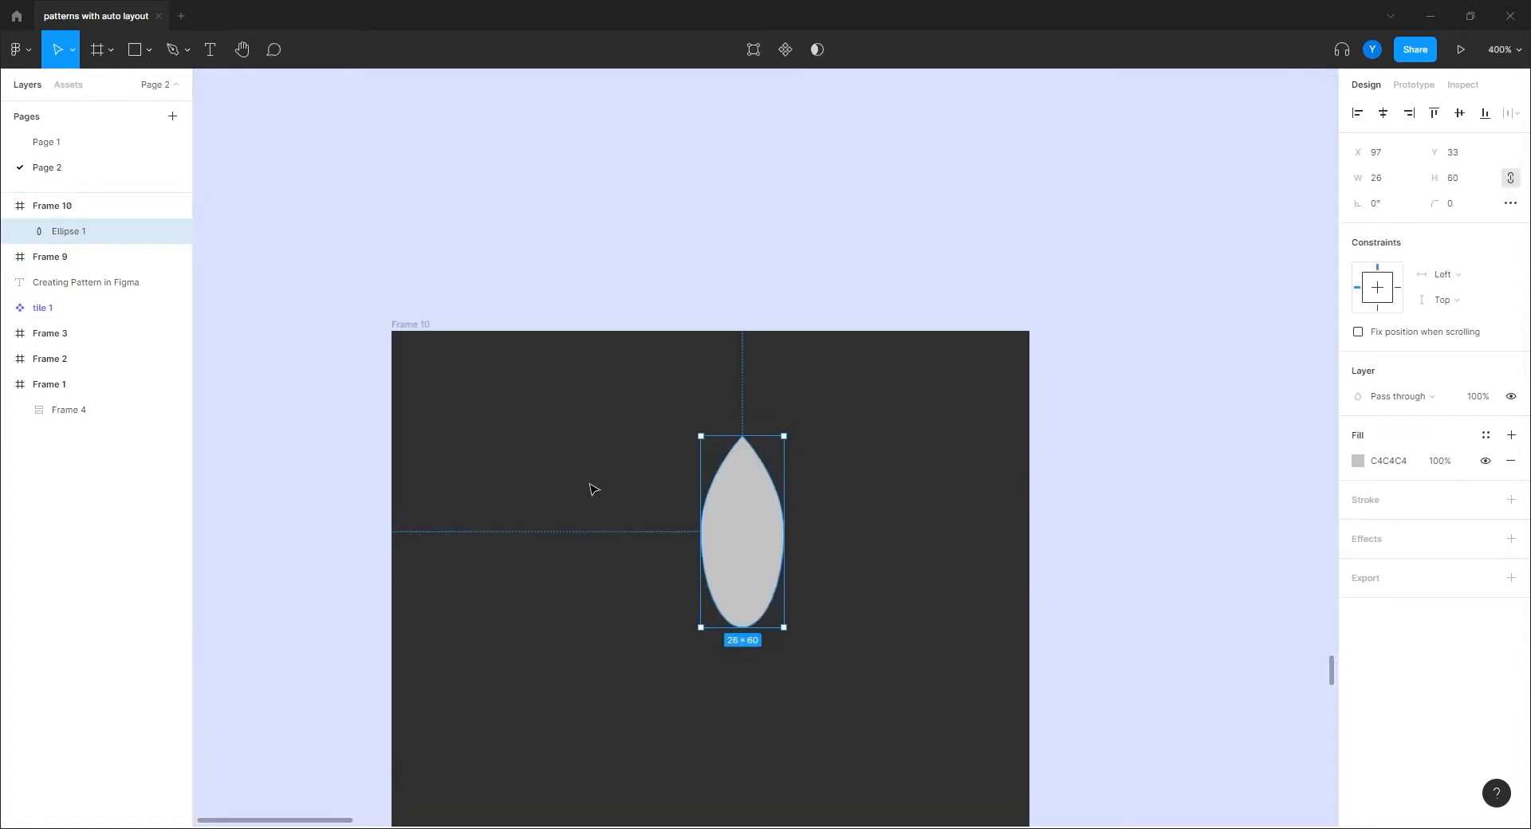
Step: Shrink the petal to 18×41, add a 180°-flipped copy below it, and group the pair
left_click_drag(692, 224, 652, 283)
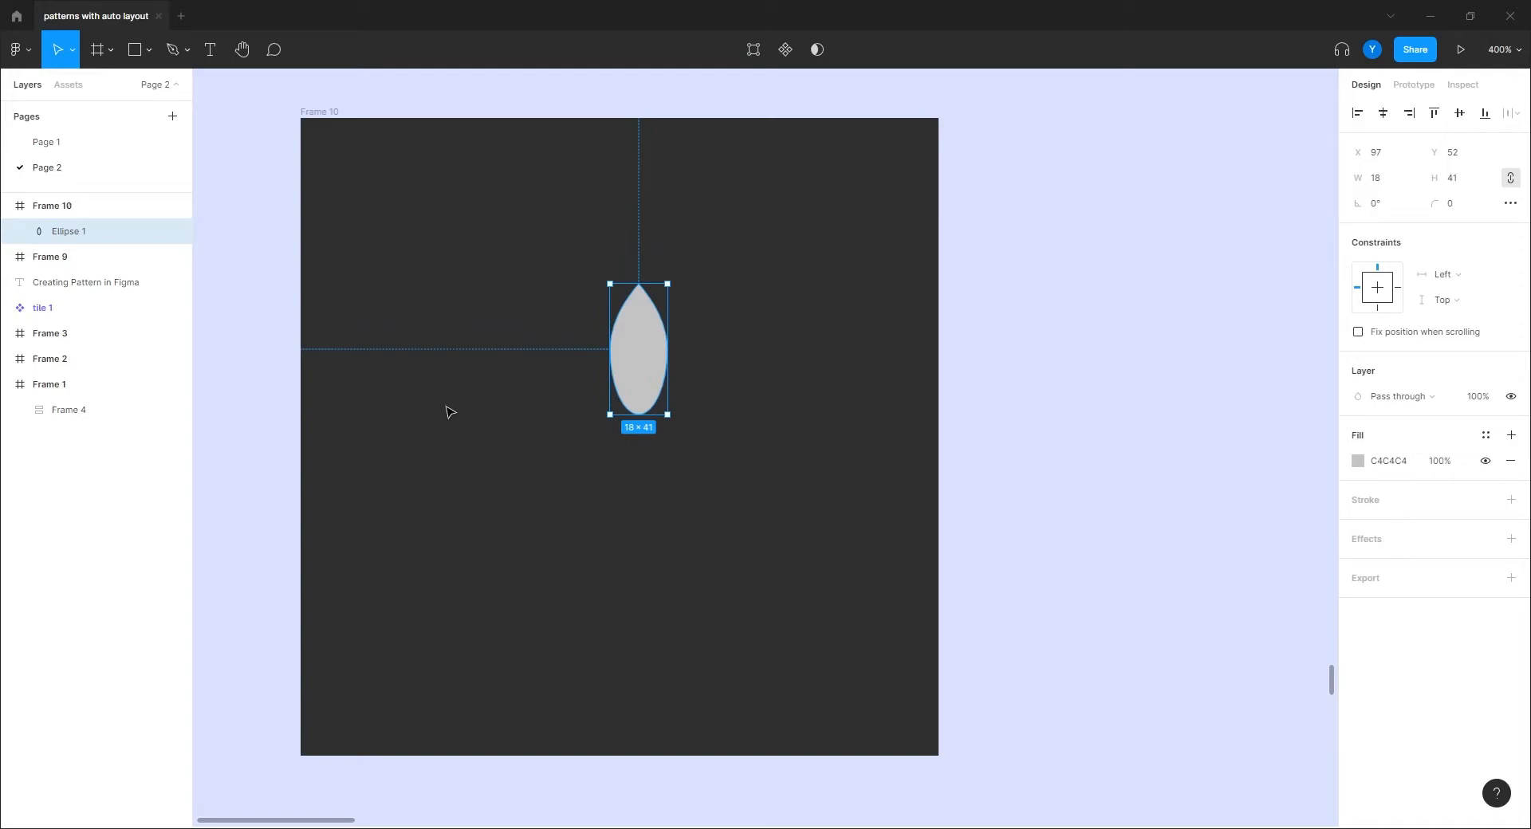
key("ctrl+d")
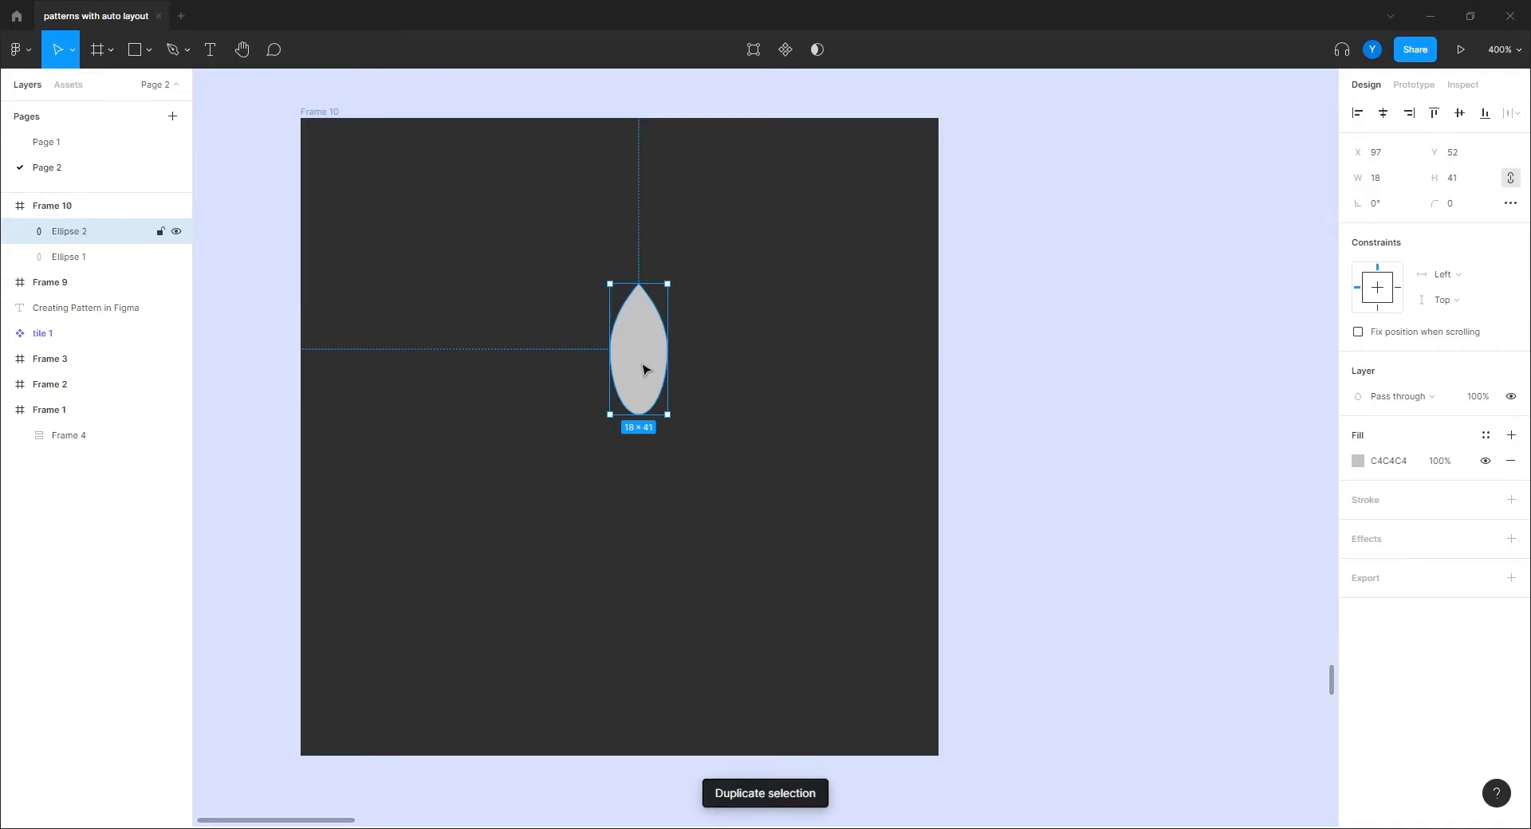
left_click_drag(629, 365, 629, 576)
left_click_drag(601, 626, 683, 478)
mouse_move(653, 554)
left_mouse_down()
mouse_move(653, 635)
mouse_move(651, 567)
left_mouse_up()
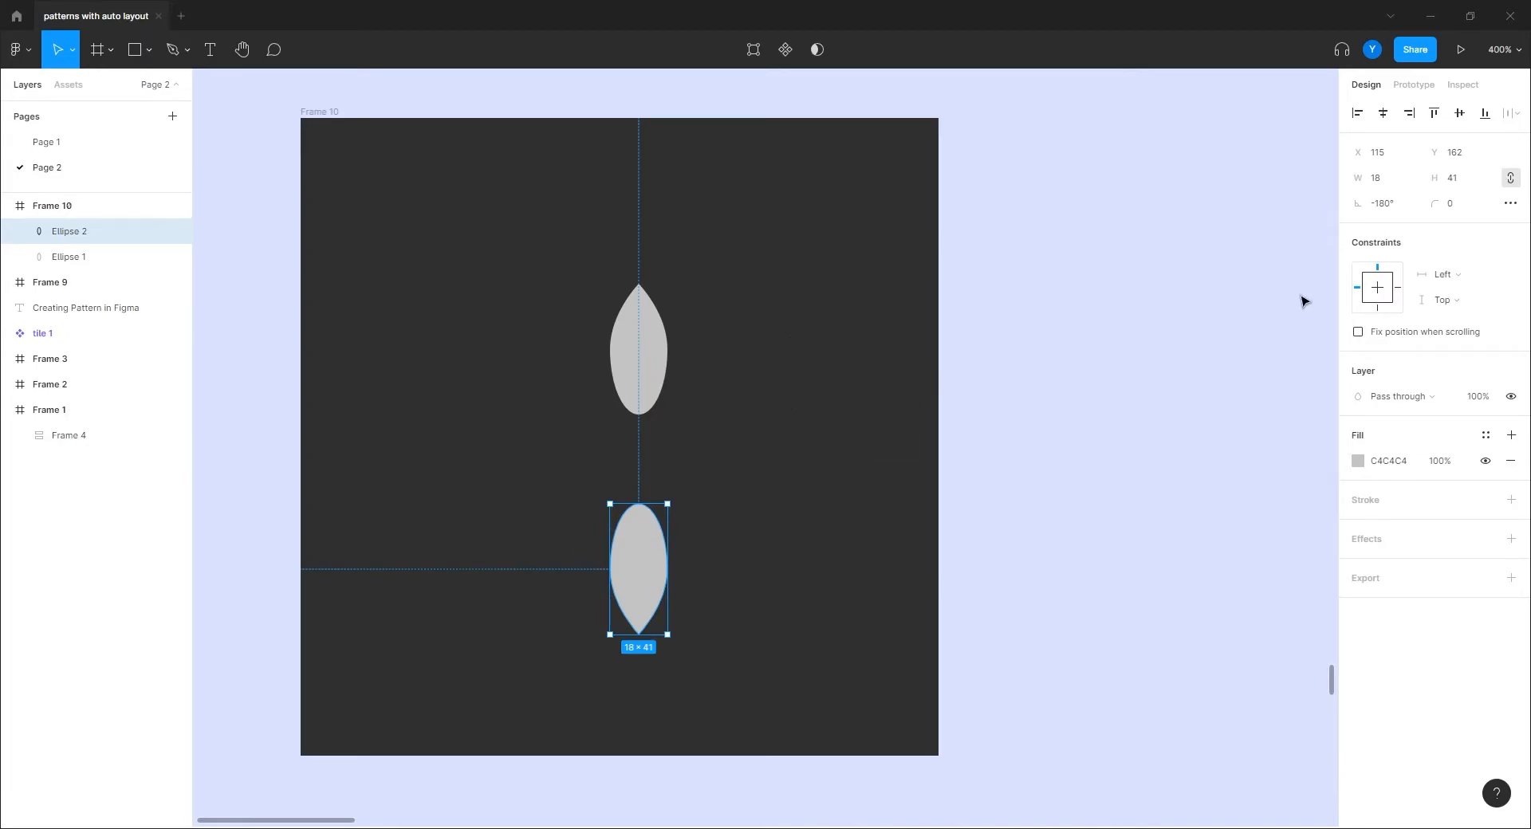
left_click_drag(784, 295, 417, 690)
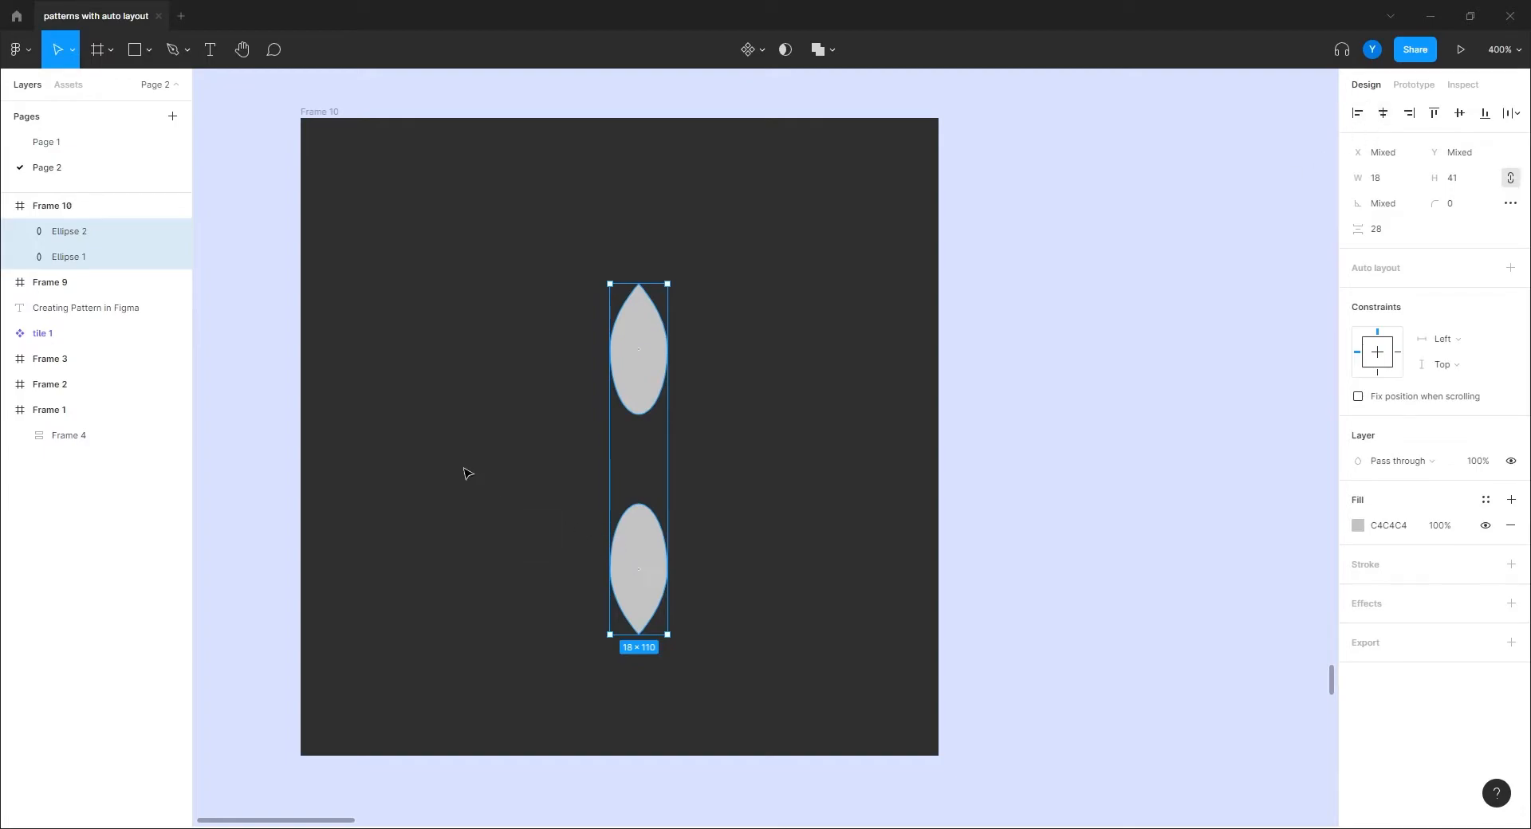
key("ctrl+g")
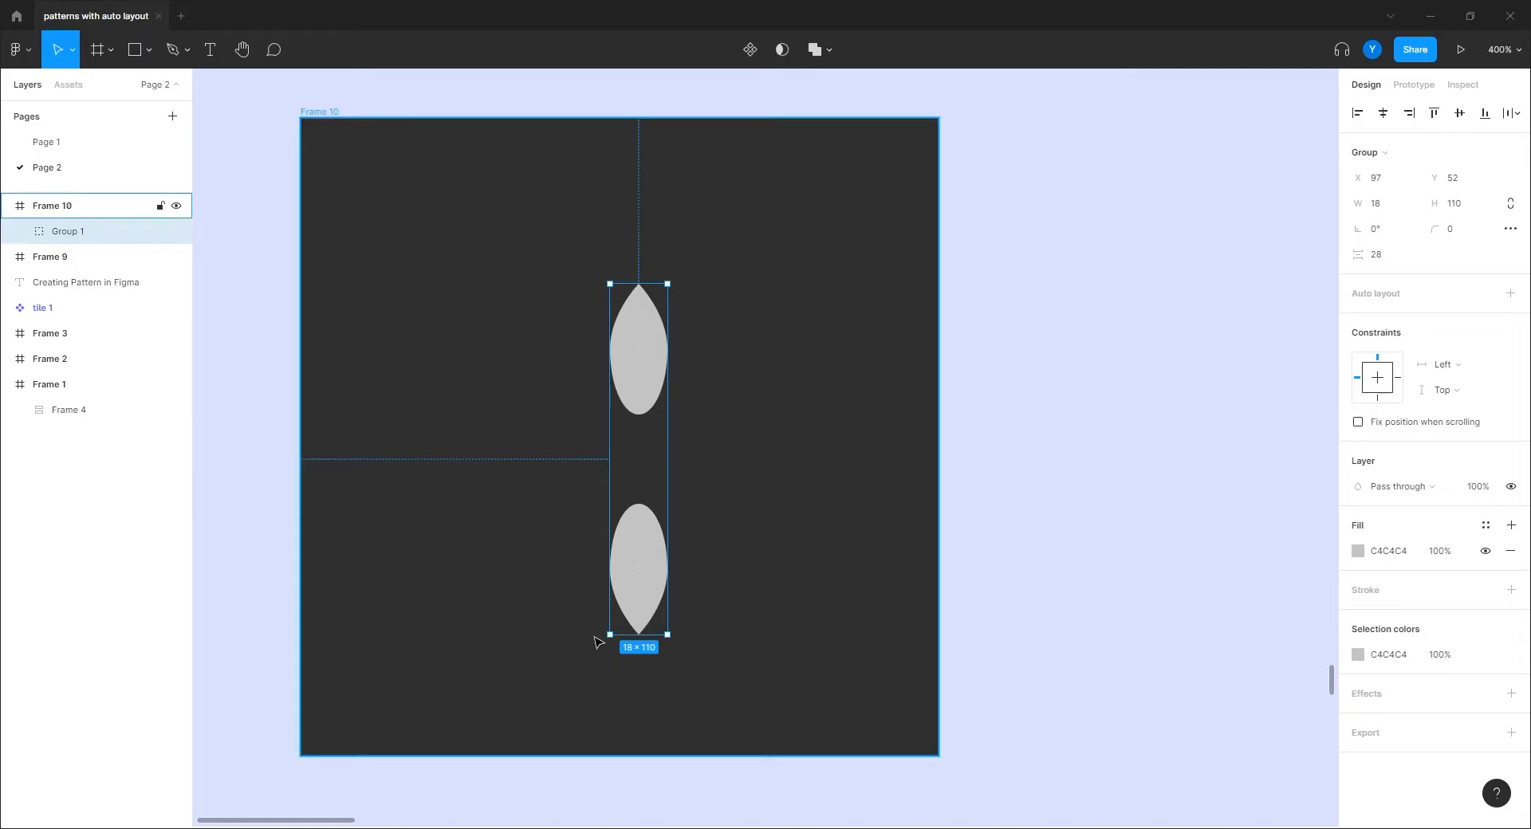
Step: Duplicate the petal pair rotated 45°, 90° and -45° to complete an eight-petal flower
key("ctrl+d")
left_click_drag(605, 638, 752, 617)
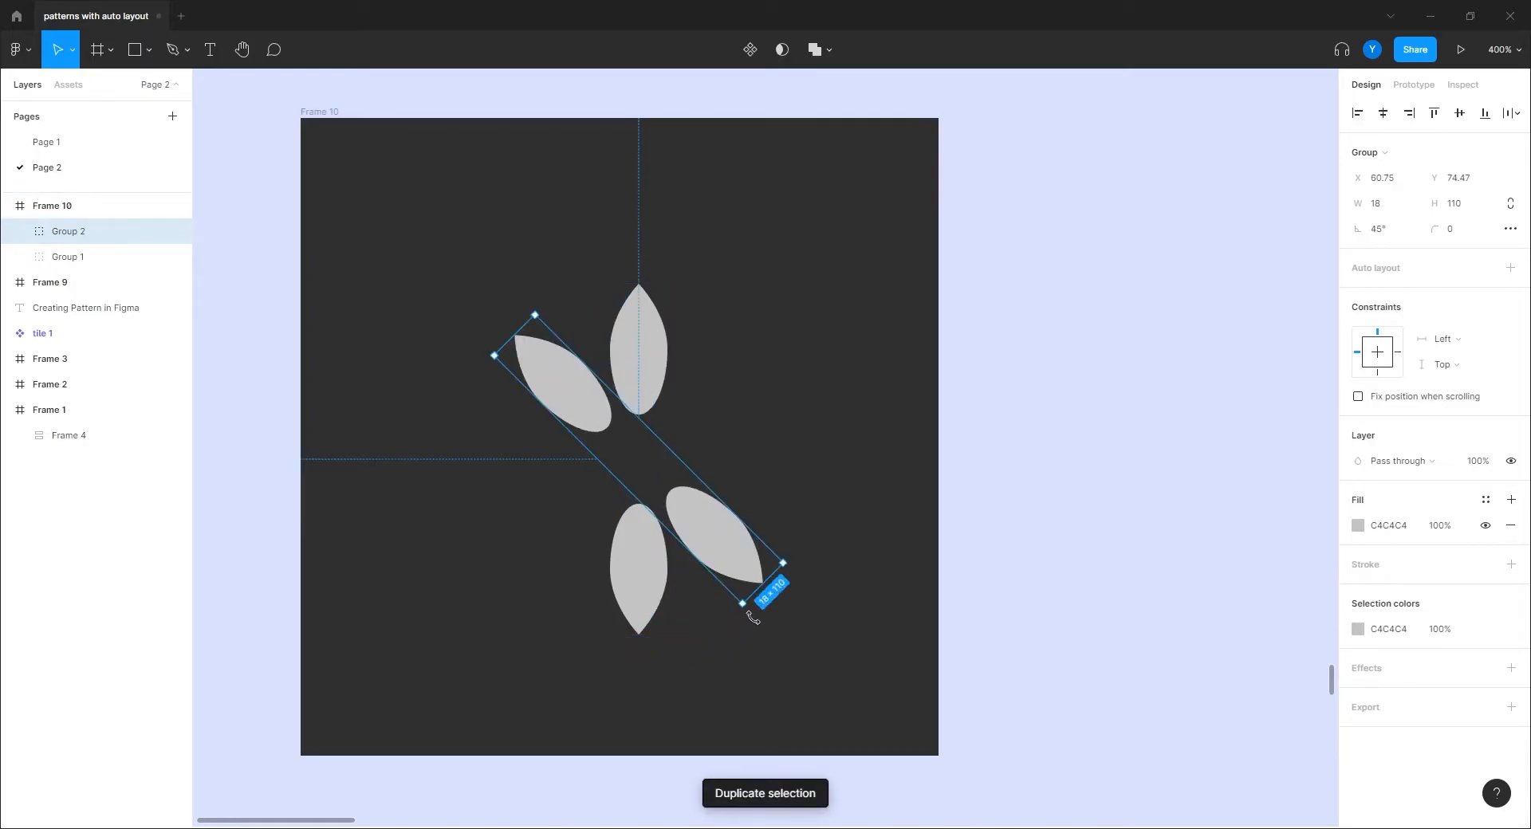
left_click(484, 572)
left_click(624, 360)
key("ctrl+d")
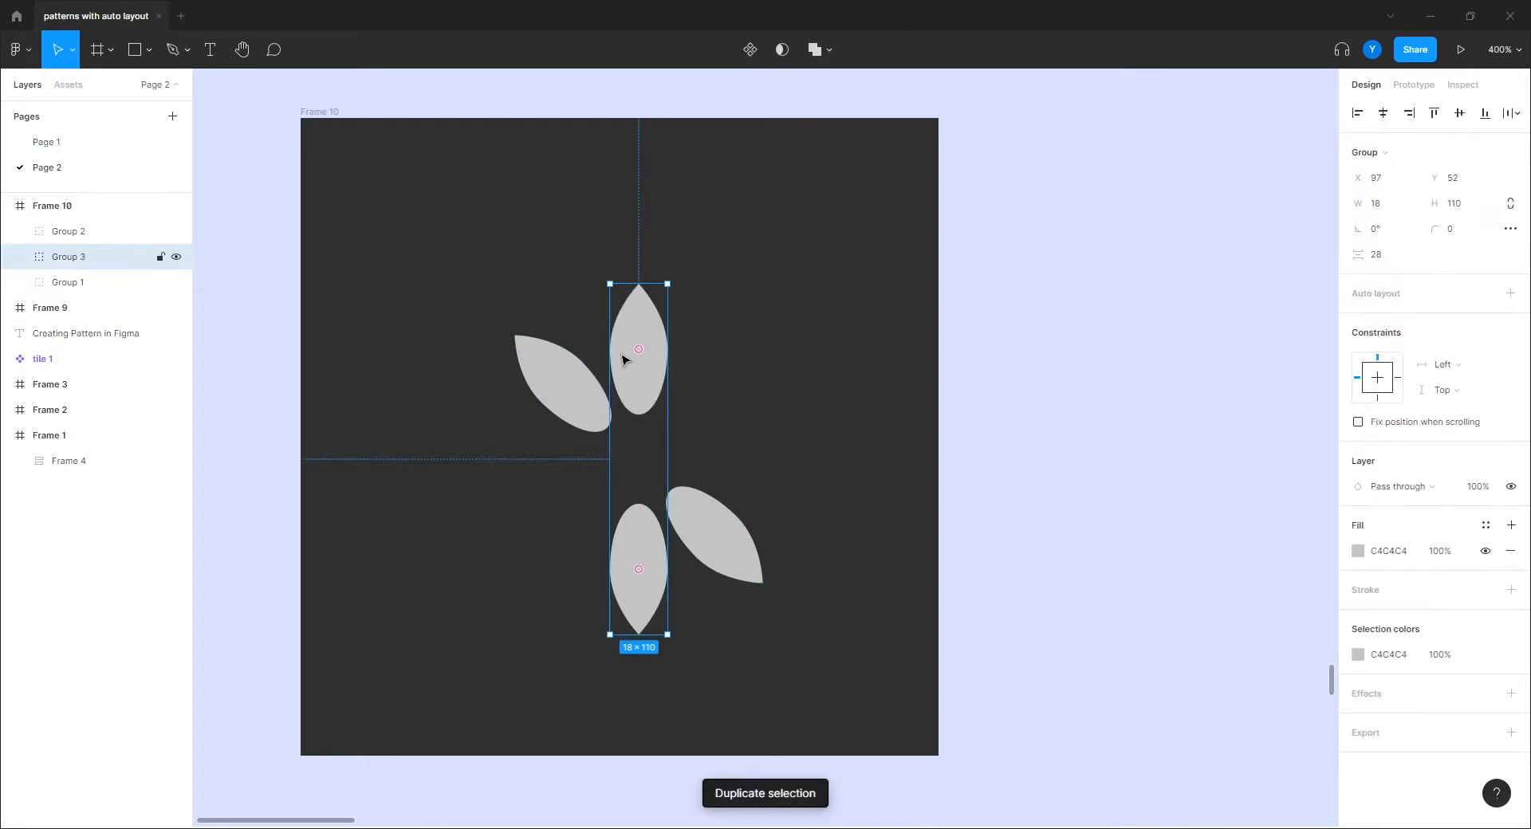
left_click_drag(600, 638, 882, 519)
left_click(652, 358)
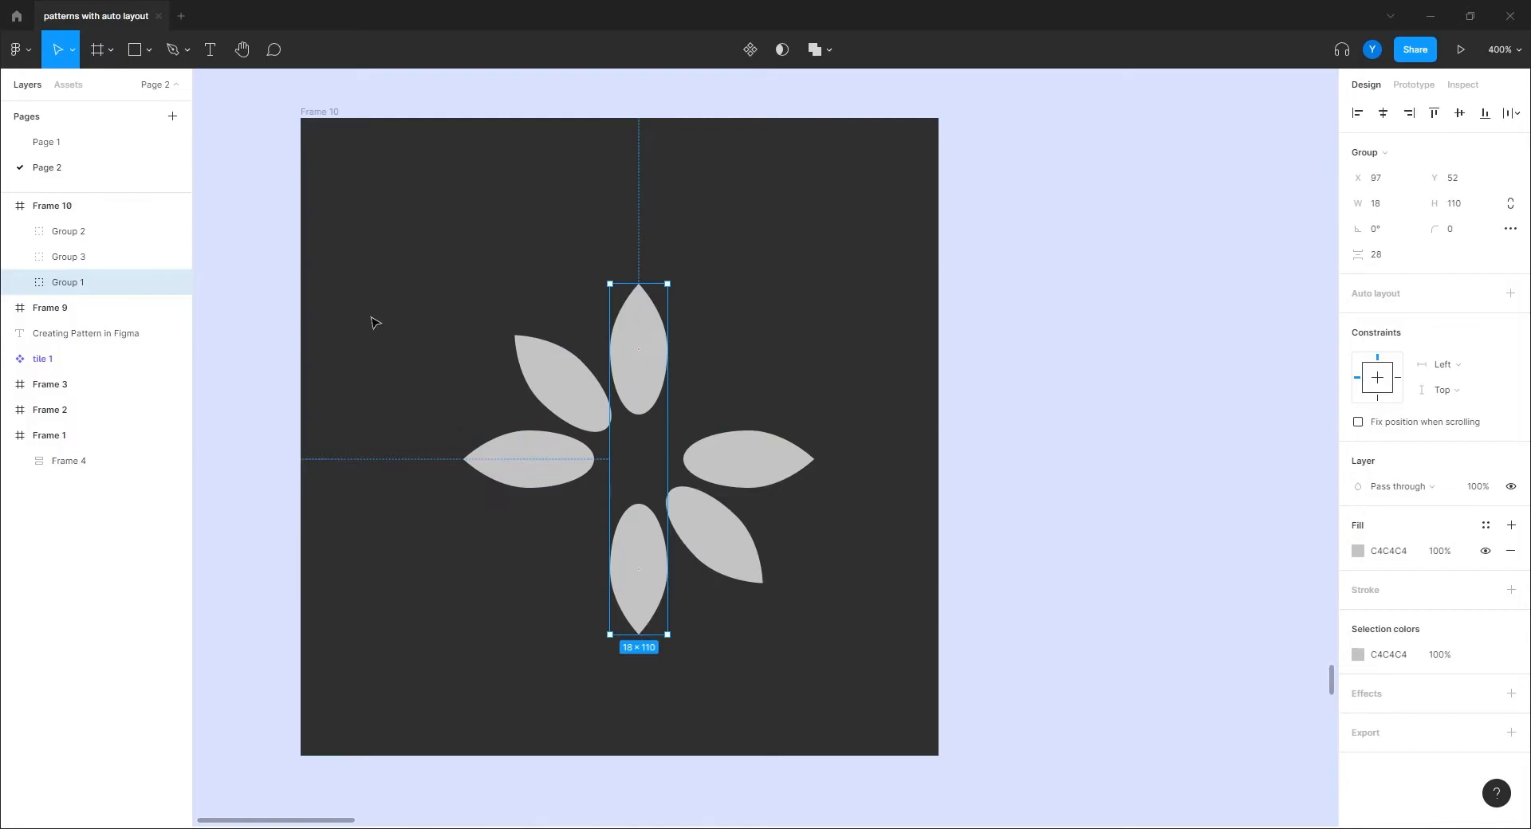
key("ctrl+d")
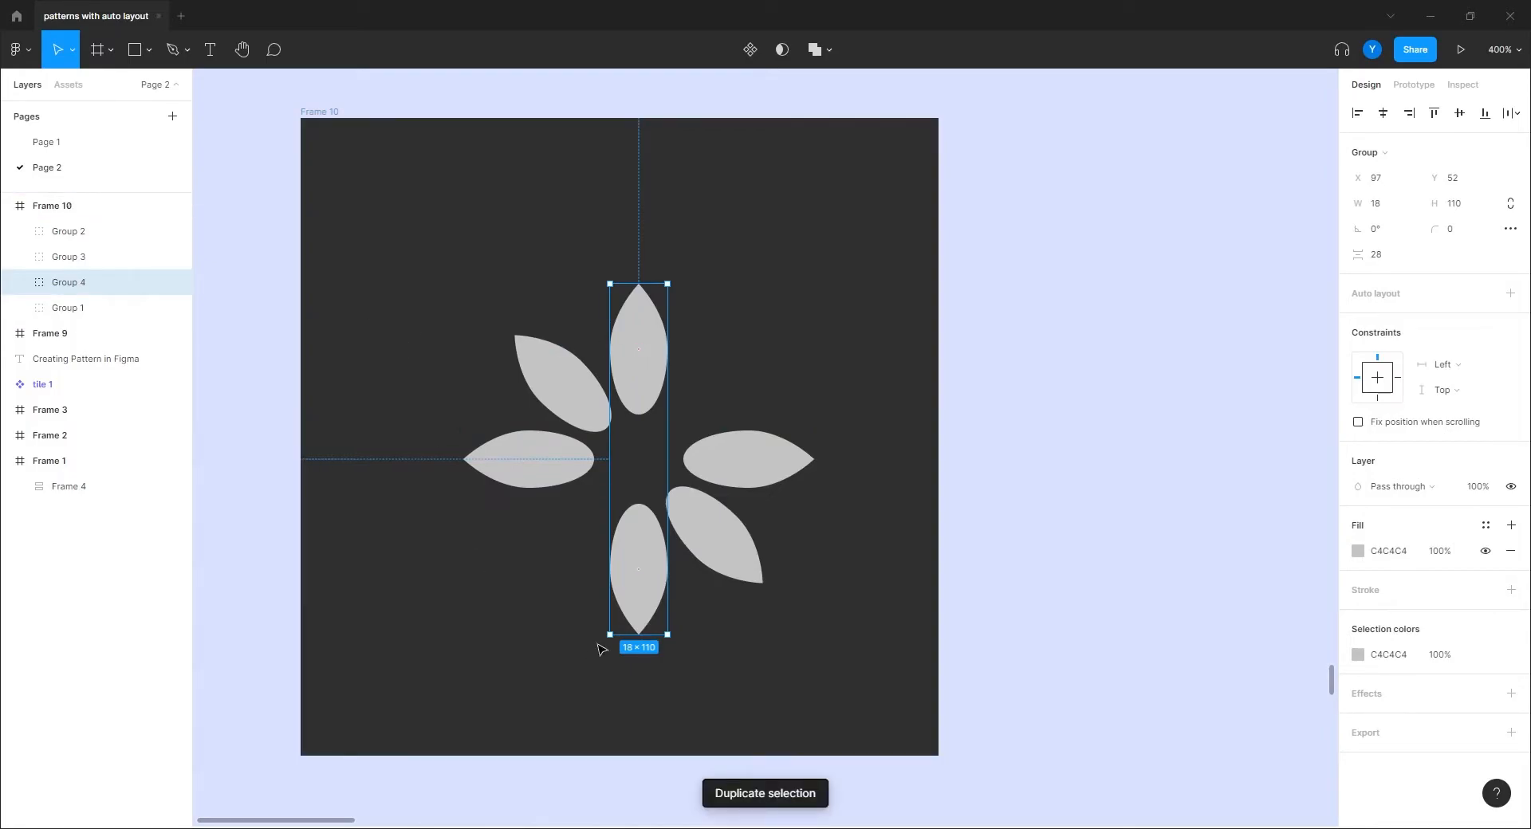
left_click_drag(601, 640, 500, 575)
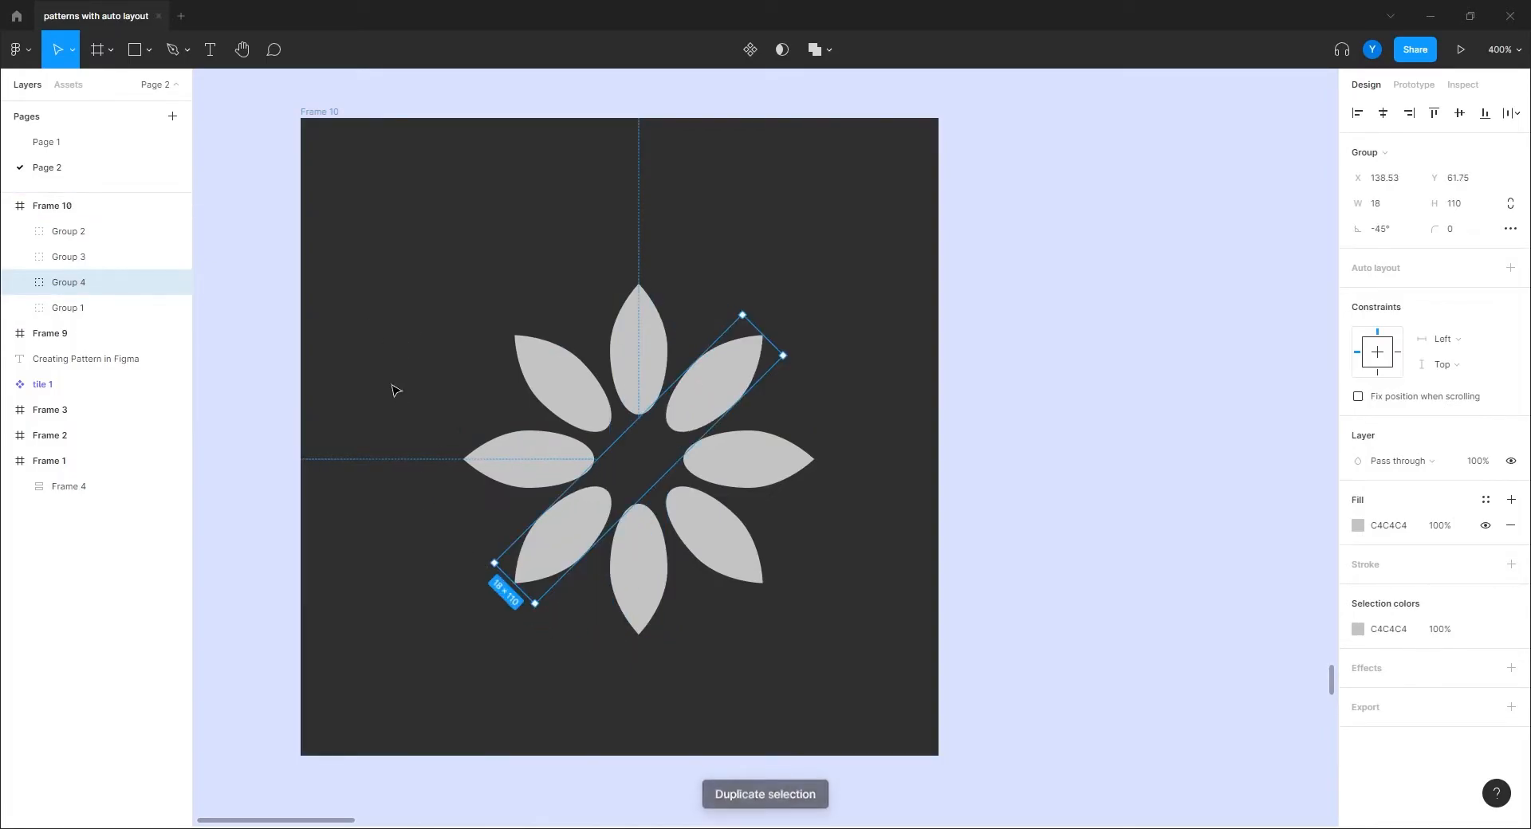
left_click(390, 328)
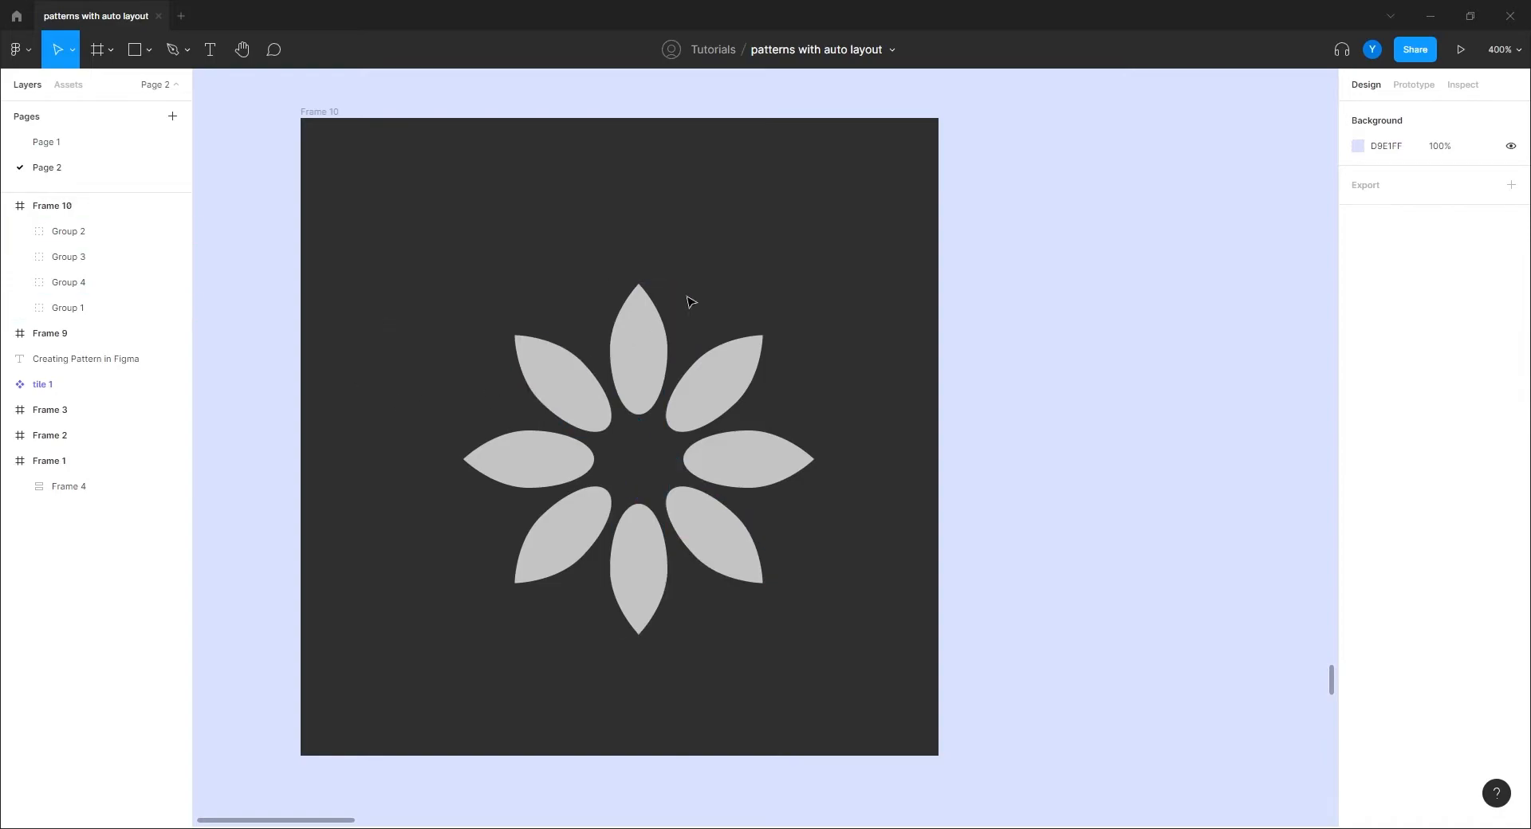
Step: Move the four petal groups to Frame 10's centre and flatten them into one 110×110 vector
left_click_drag(857, 231, 375, 686)
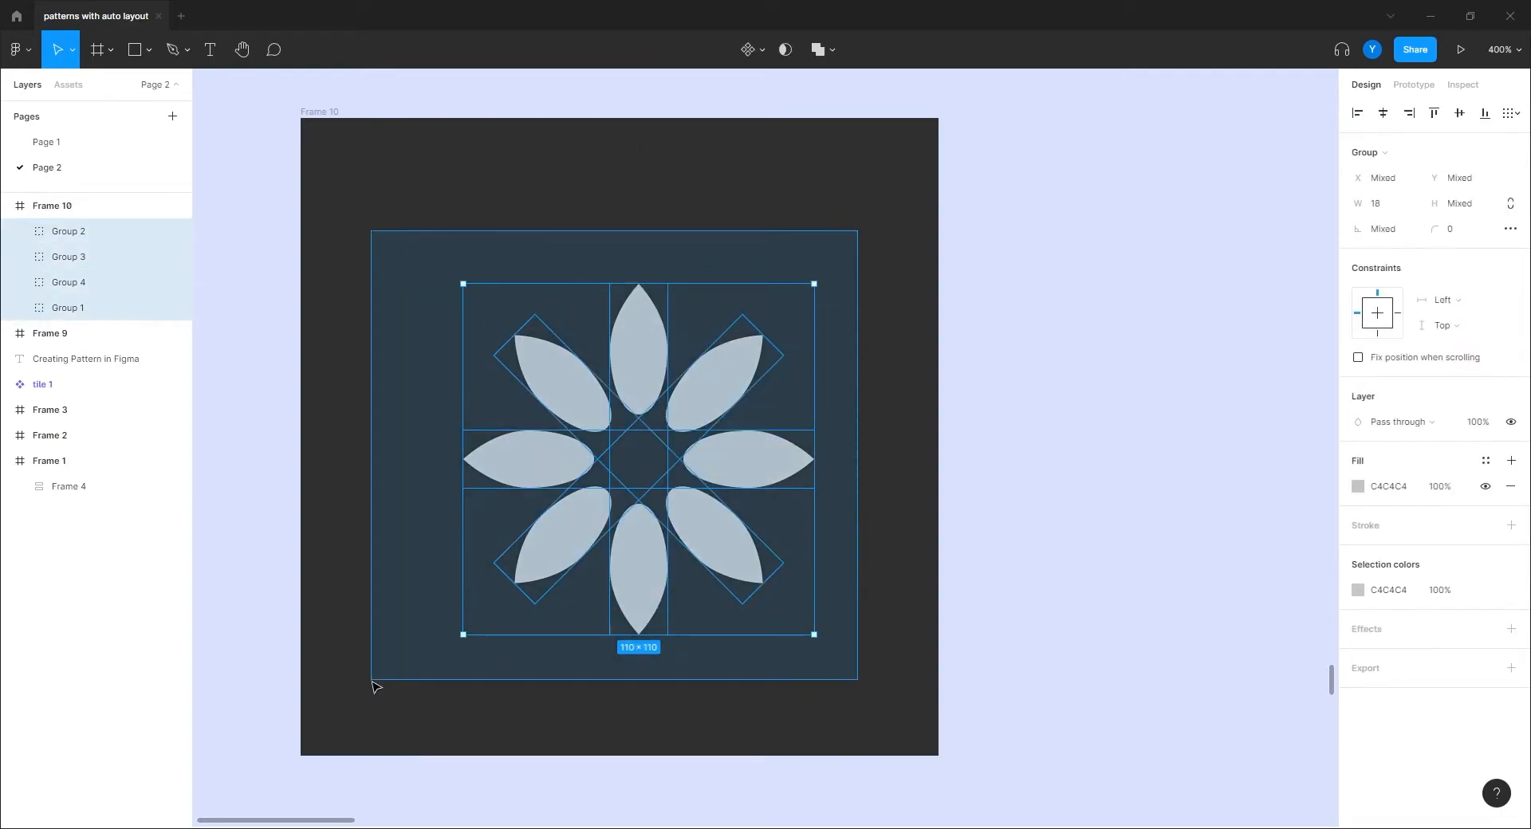
right_click(519, 471)
mouse_move(517, 469)
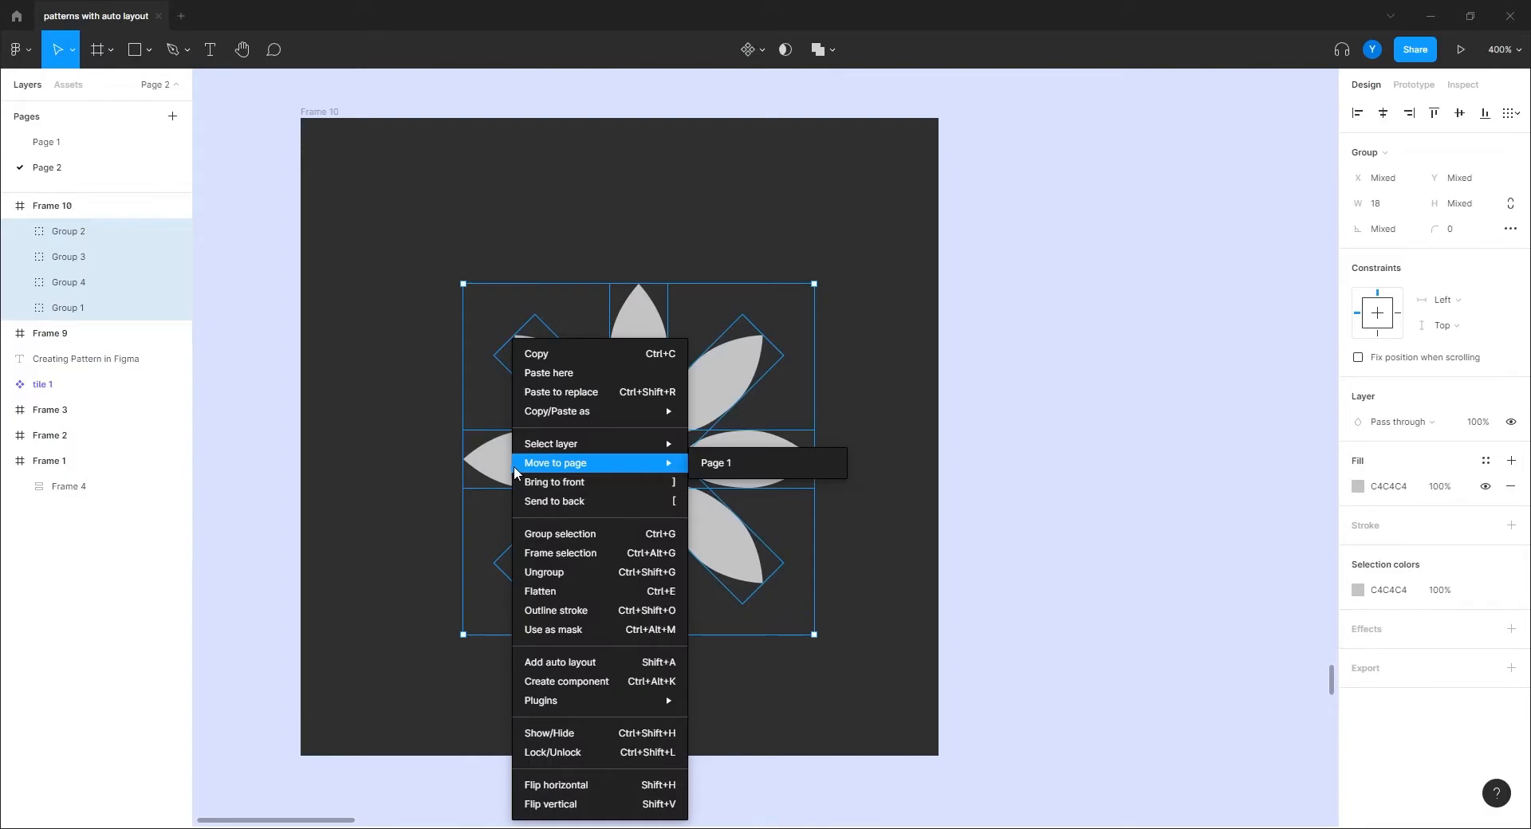
left_click(388, 357)
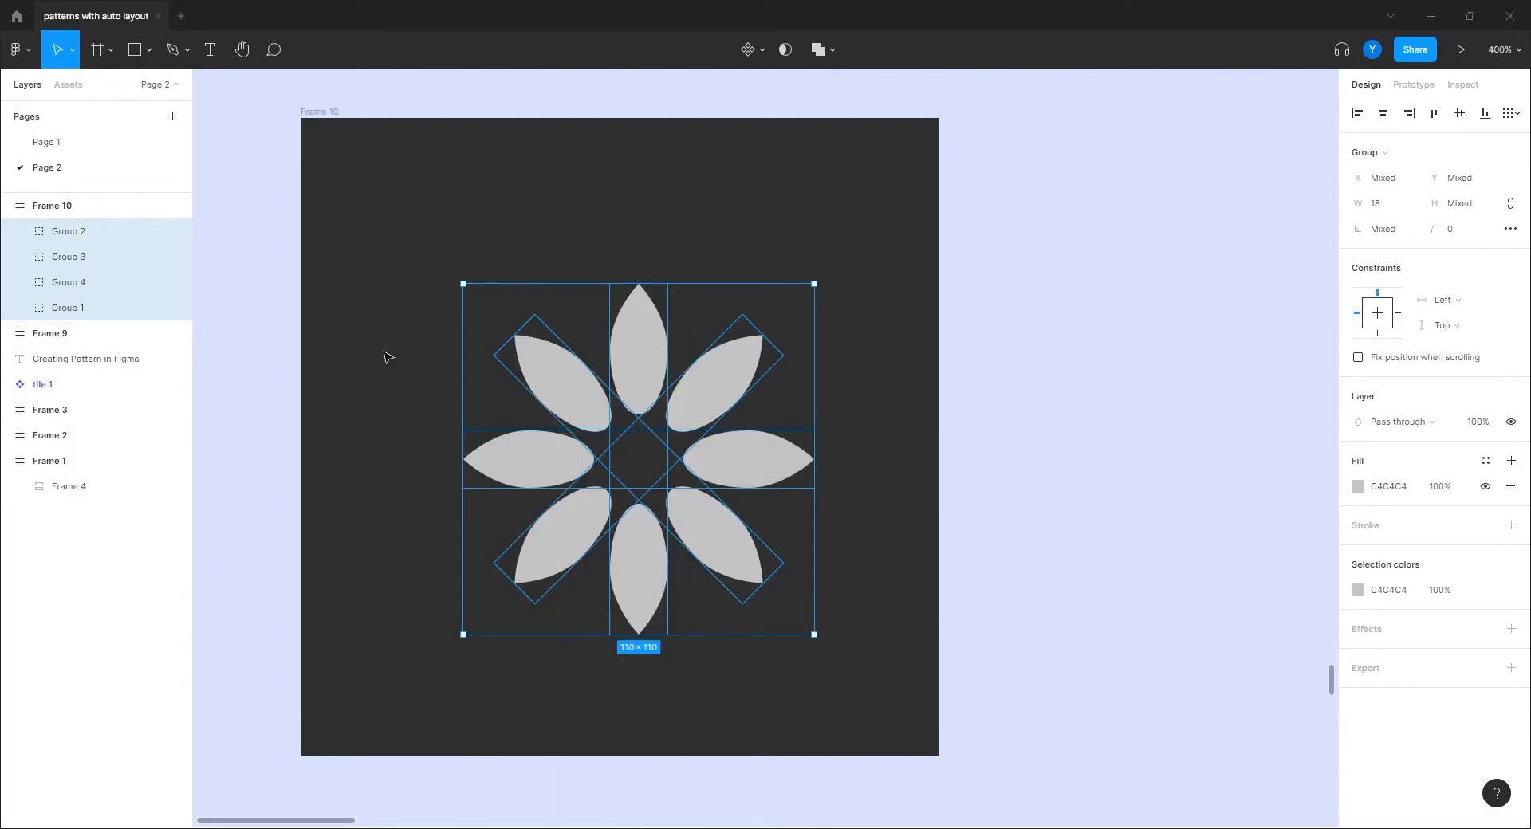
left_click_drag(571, 454, 533, 440)
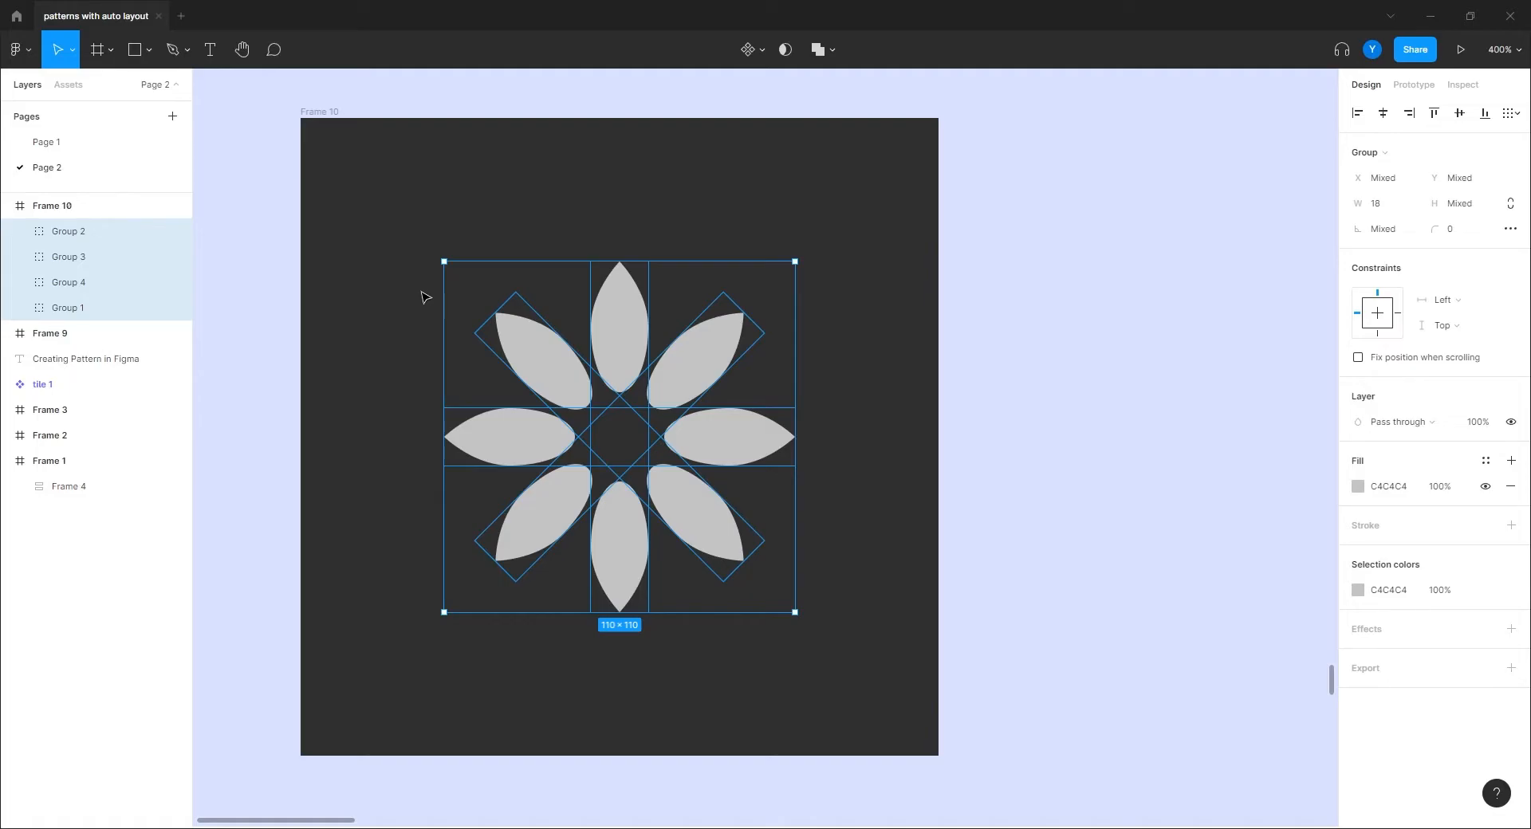
right_click(473, 439)
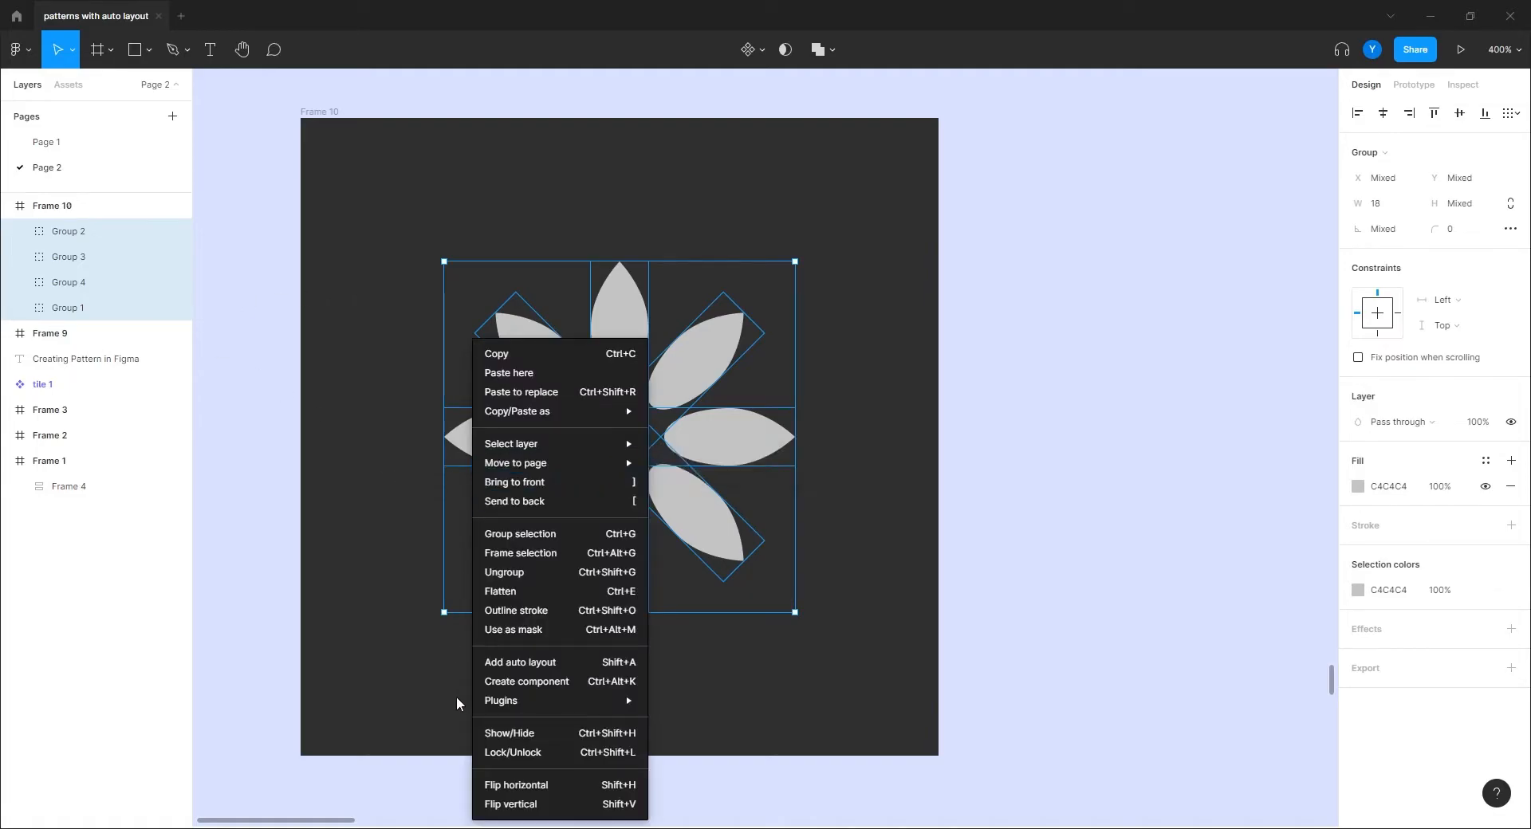
left_click(510, 592)
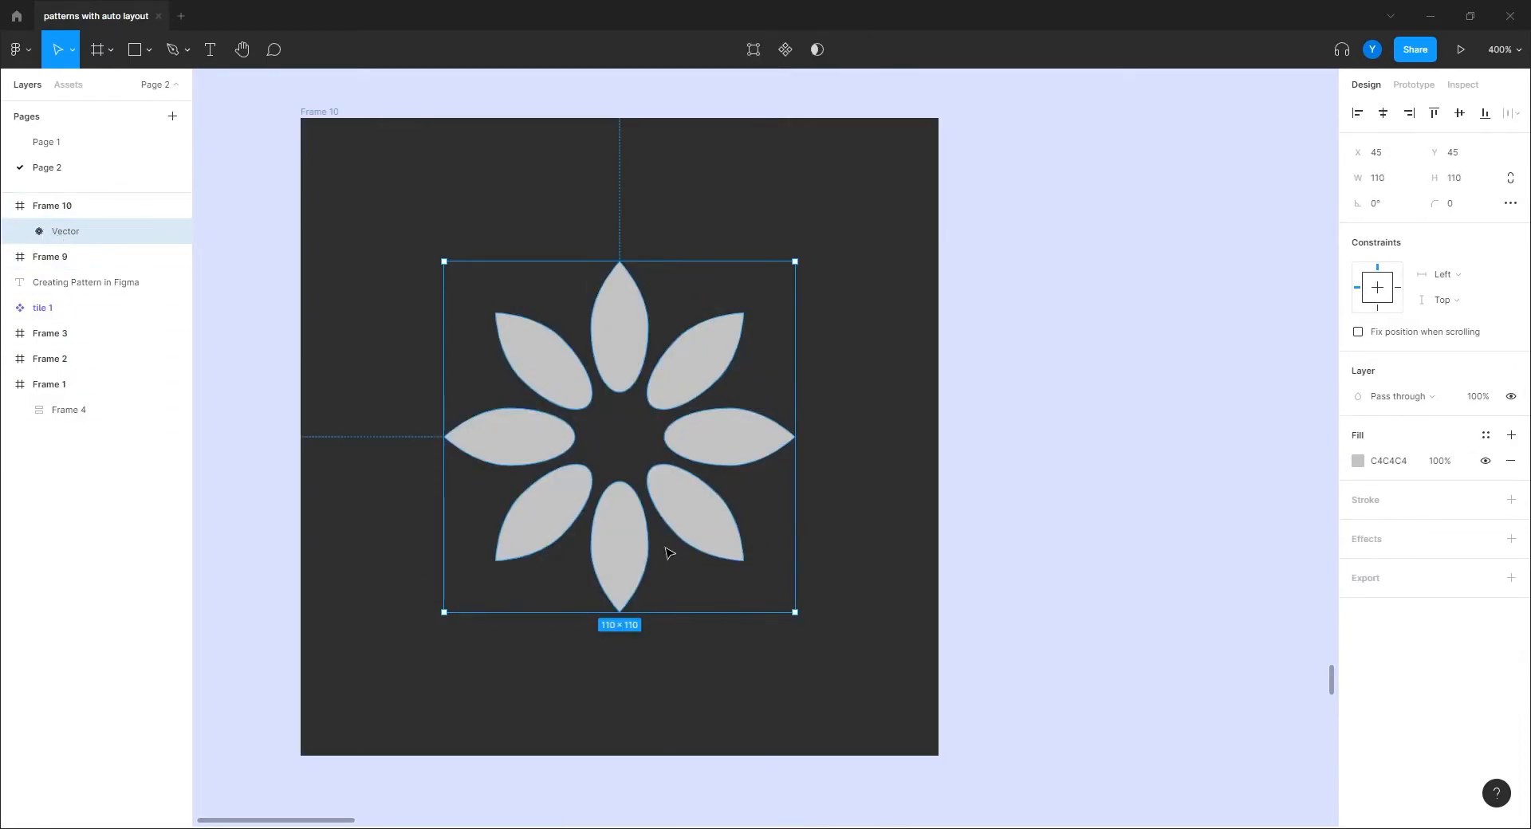
Step: Draw a 14×14 circle at the flower's centre and align it horizontally in Frame 10
left_click(371, 353)
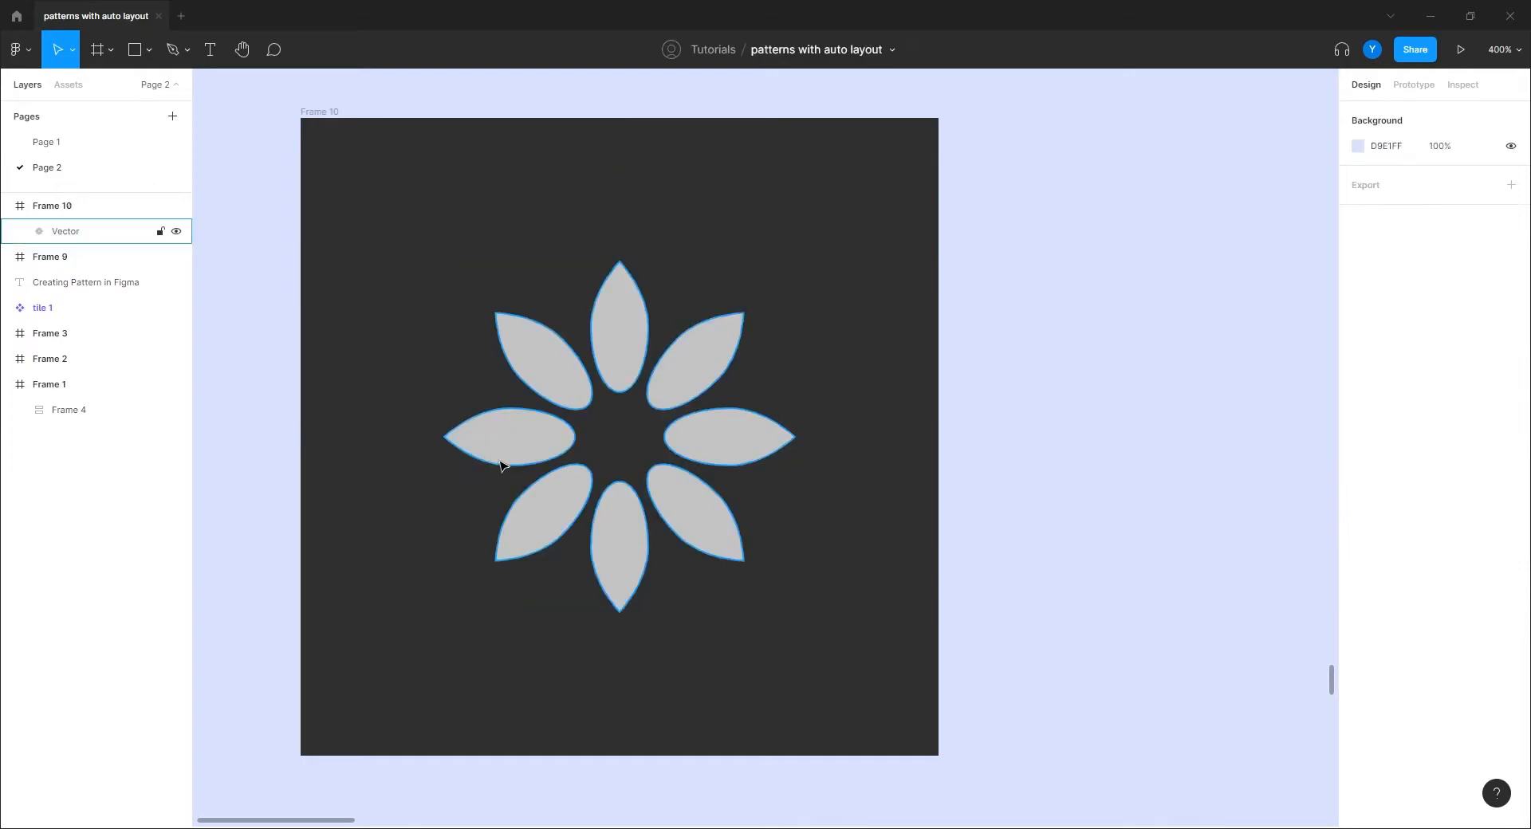
key("o")
left_click_drag(632, 414, 588, 459)
left_click(1382, 113)
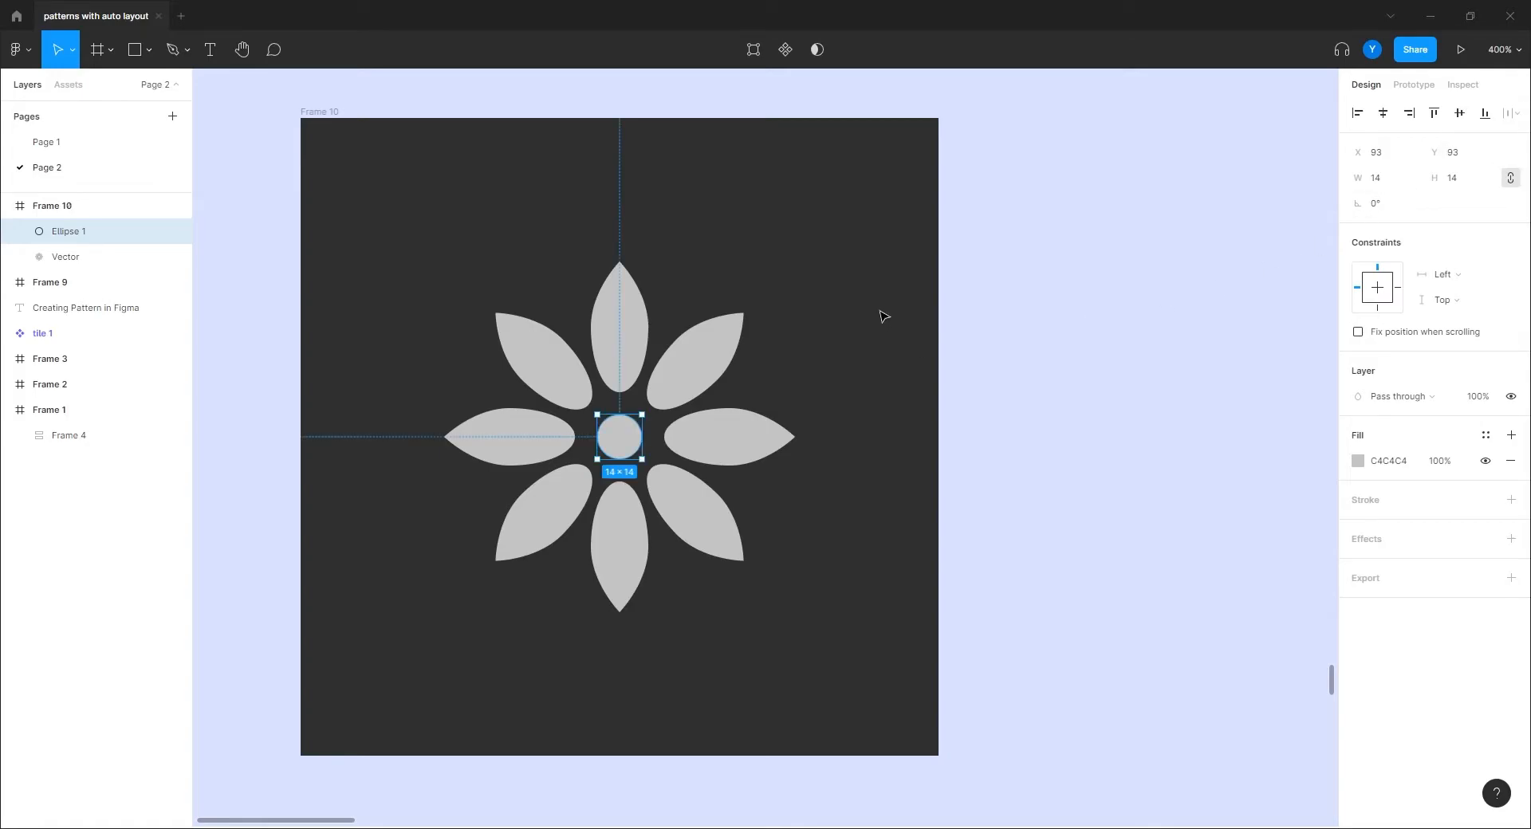
left_click(846, 313)
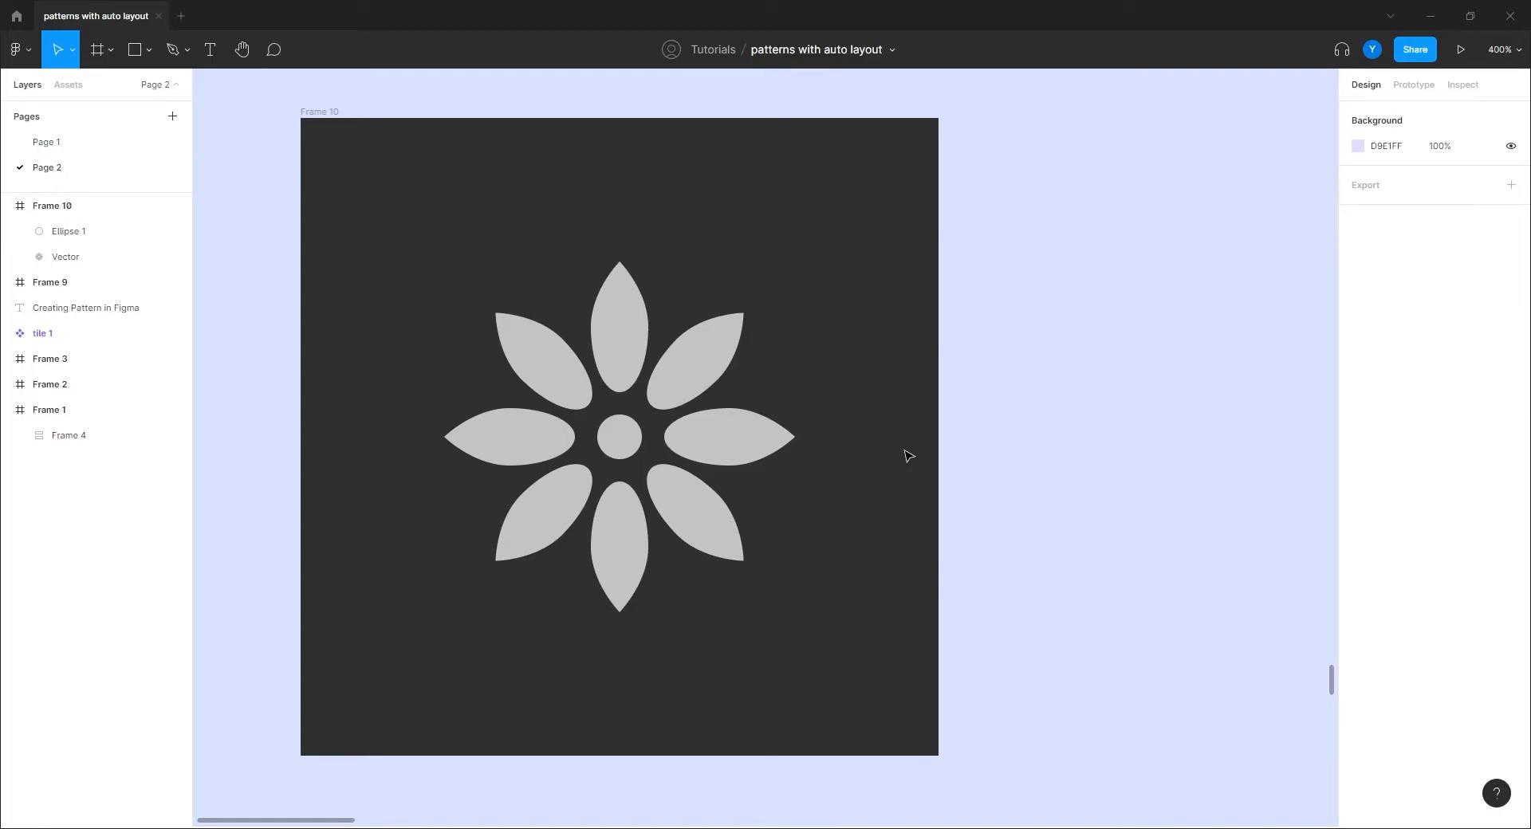
left_click_drag(408, 253, 524, 274)
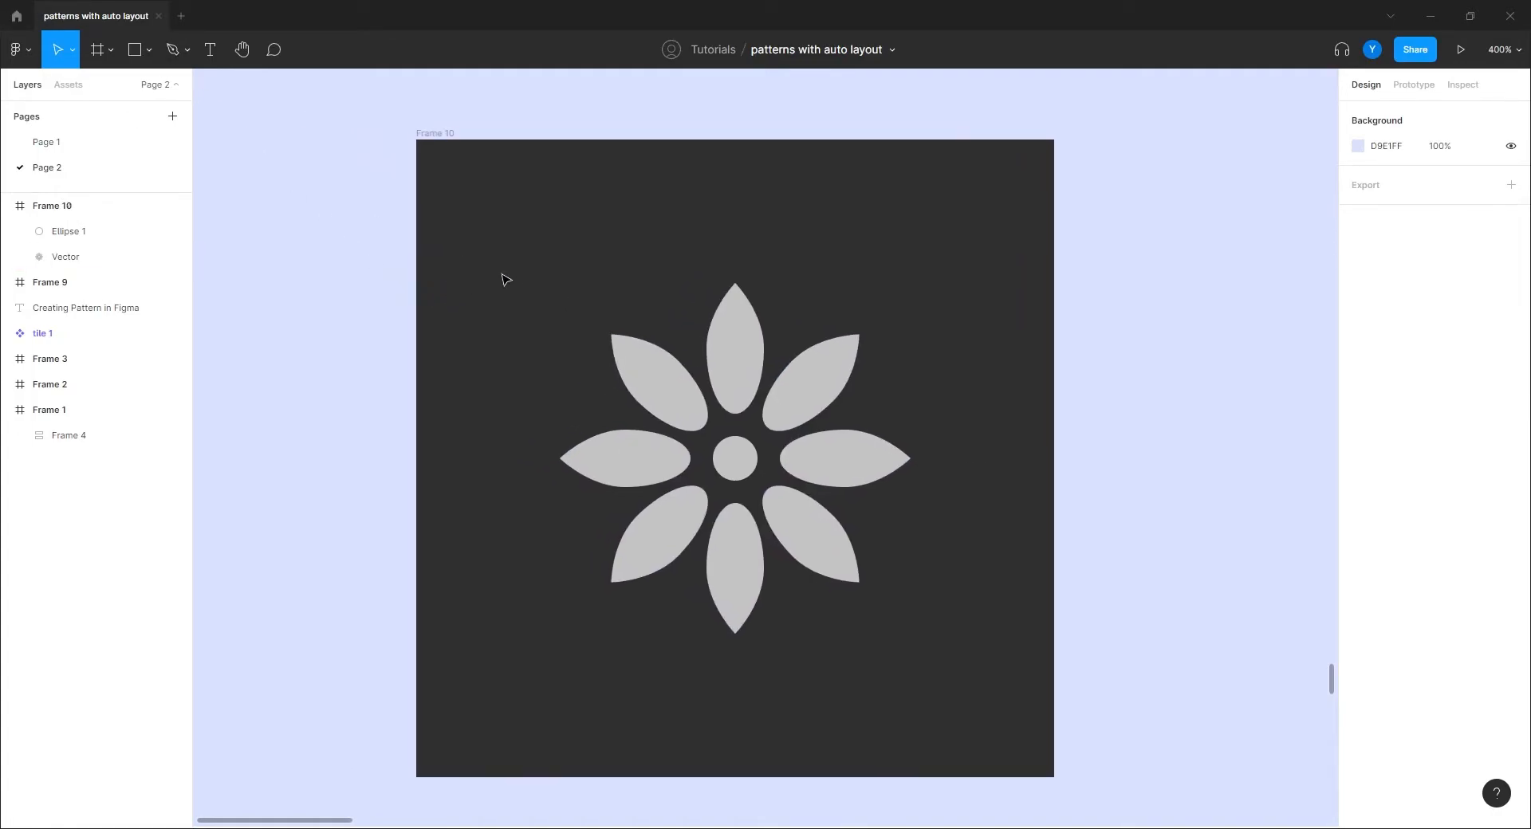
Step: Draw a four-pointed star and place it on Frame 10's top-left corner
left_click(147, 49)
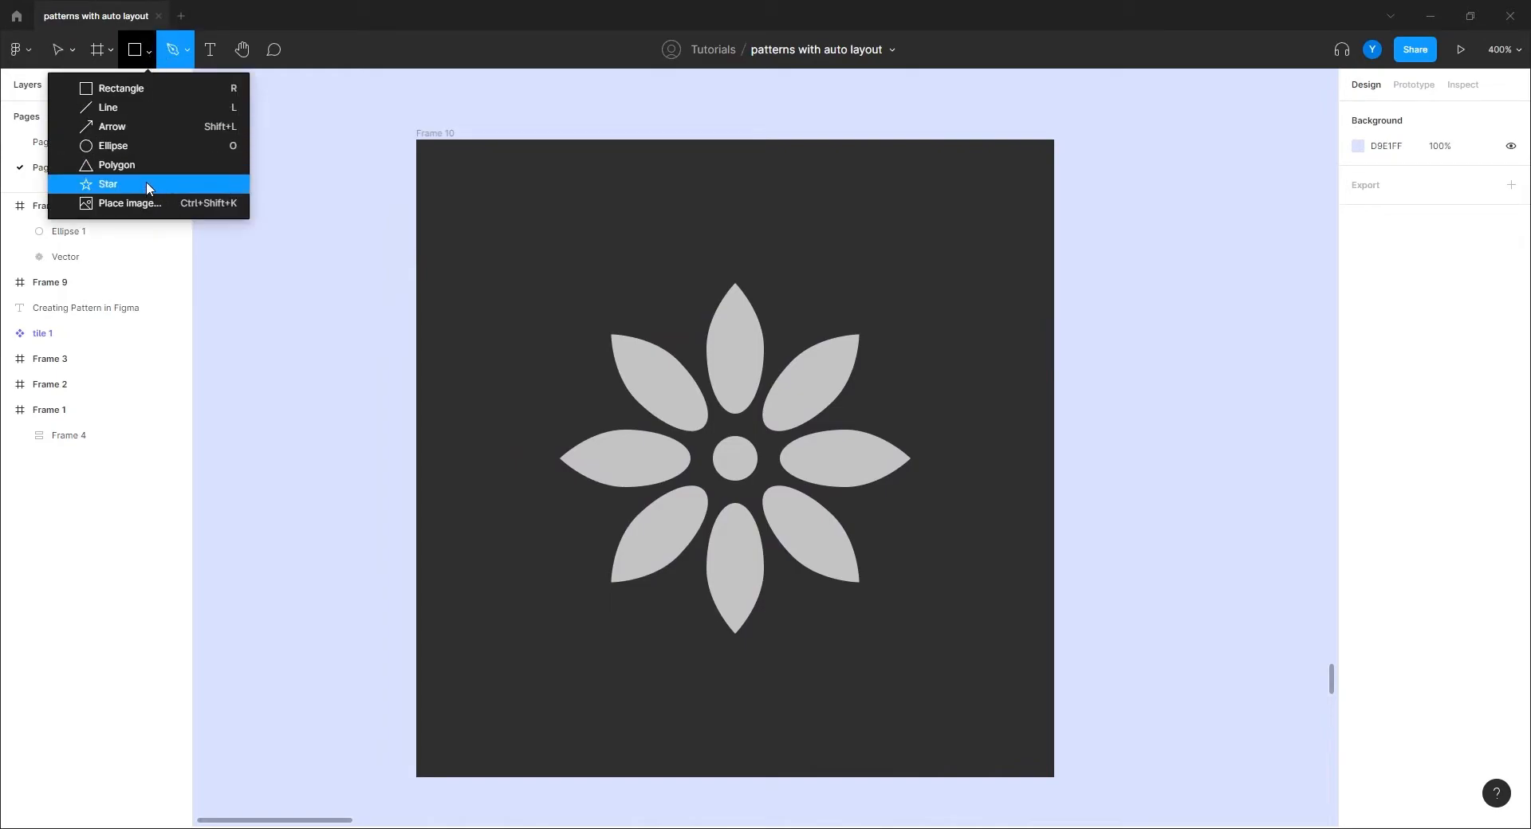
left_click(146, 187)
mouse_move(640, 188)
left_mouse_down()
mouse_move(468, 352)
mouse_move(450, 379)
mouse_move(483, 400)
left_mouse_up()
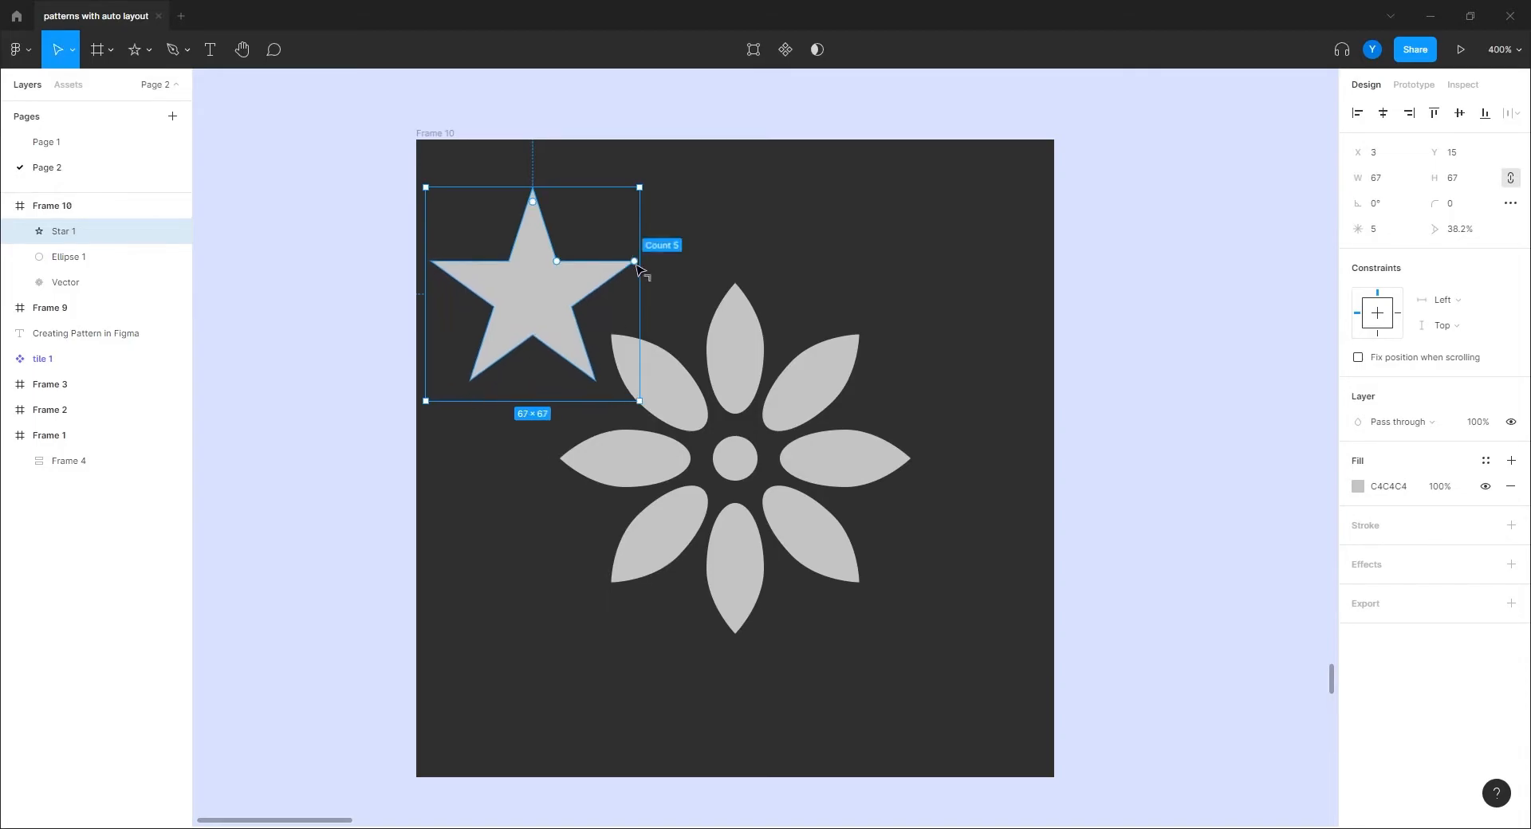
left_click_drag(635, 263, 637, 291)
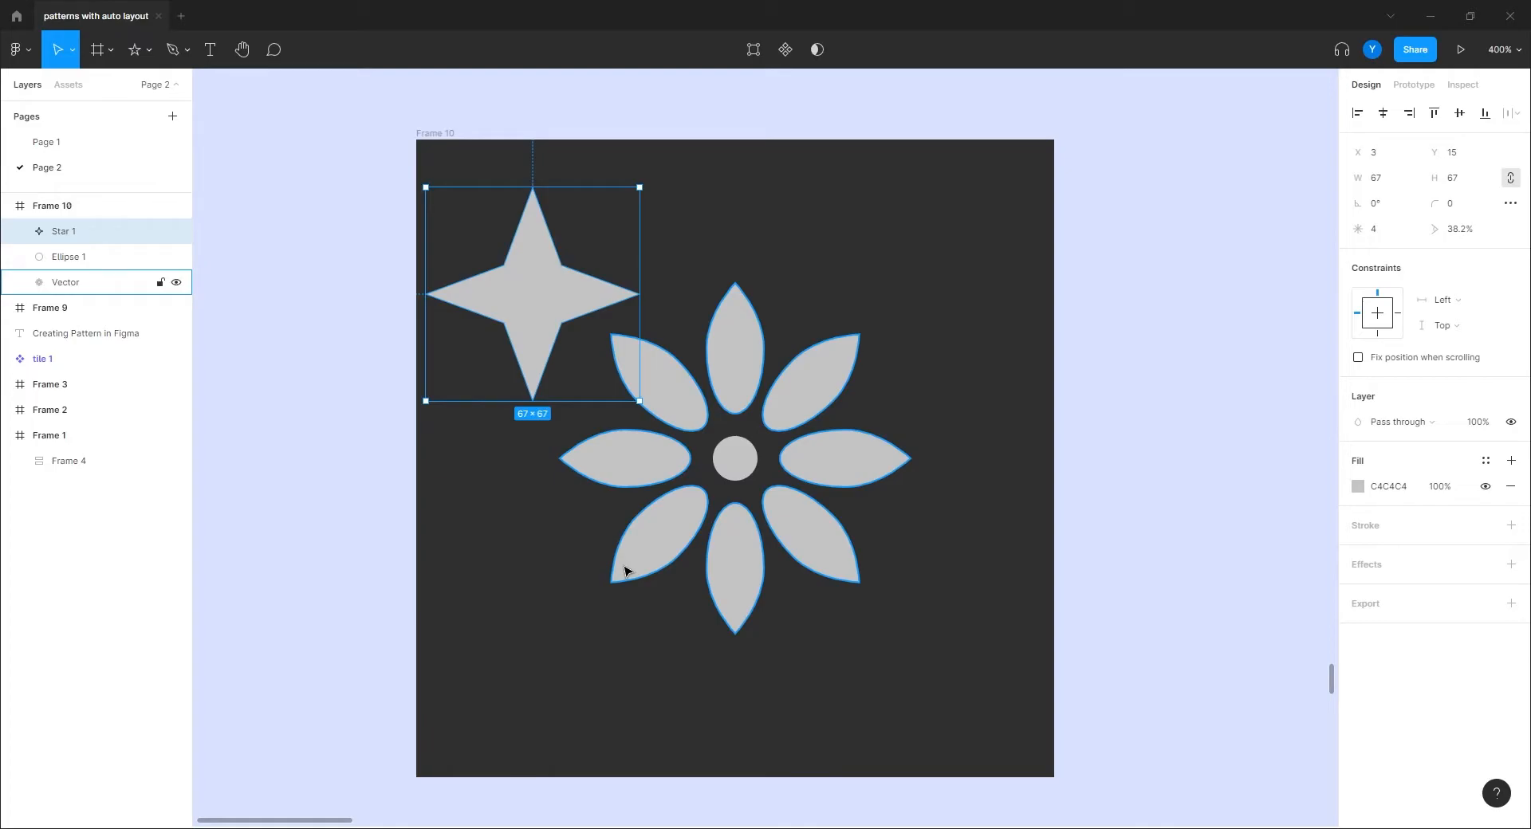
left_click_drag(558, 316, 441, 164)
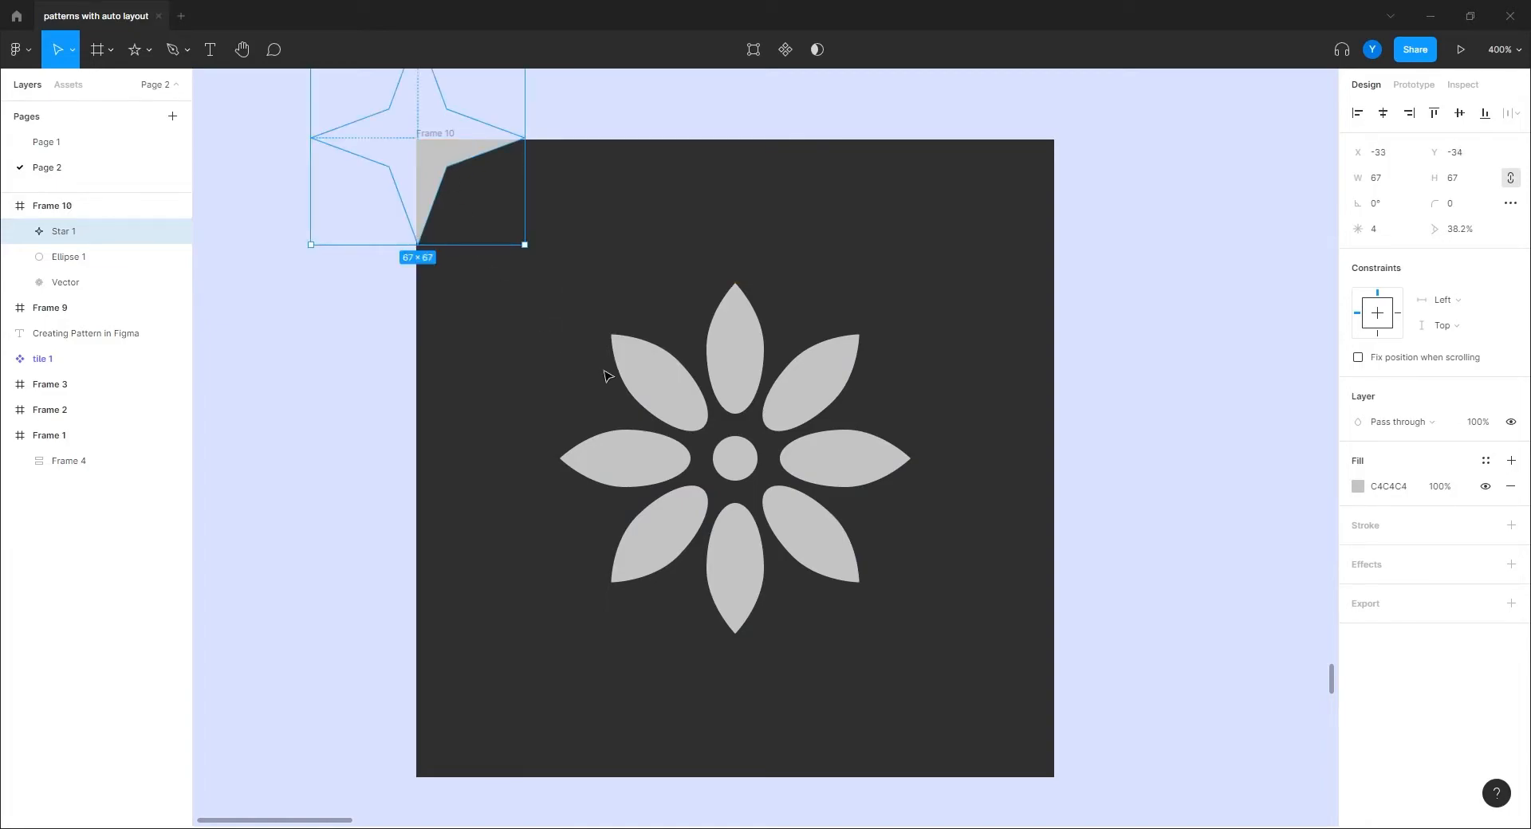
left_click(512, 286)
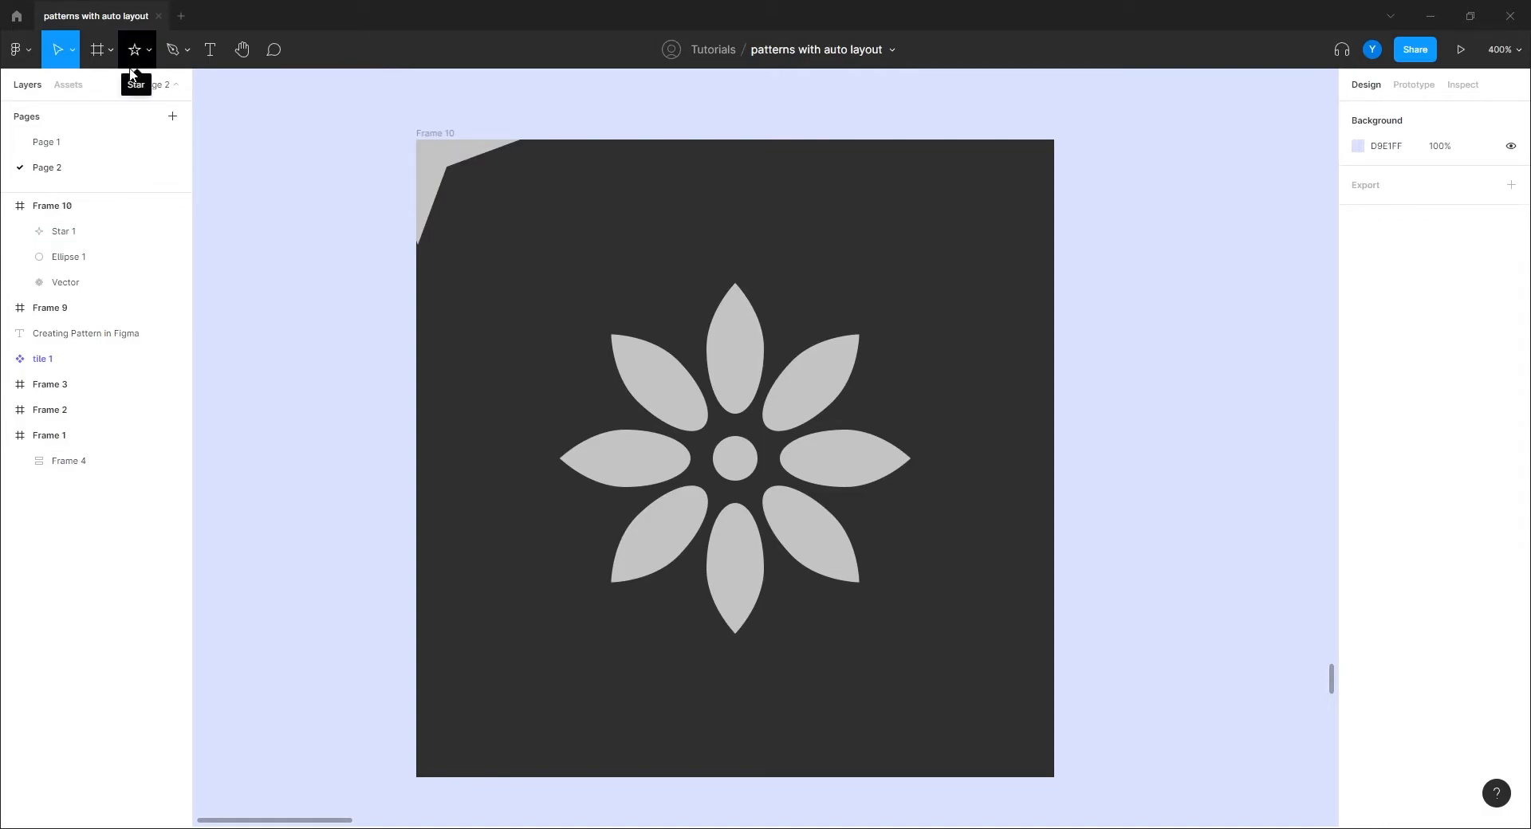
left_click(444, 170)
Step: Copy the star to the other three corners and flatten all four into one vector
key("ctrl+d")
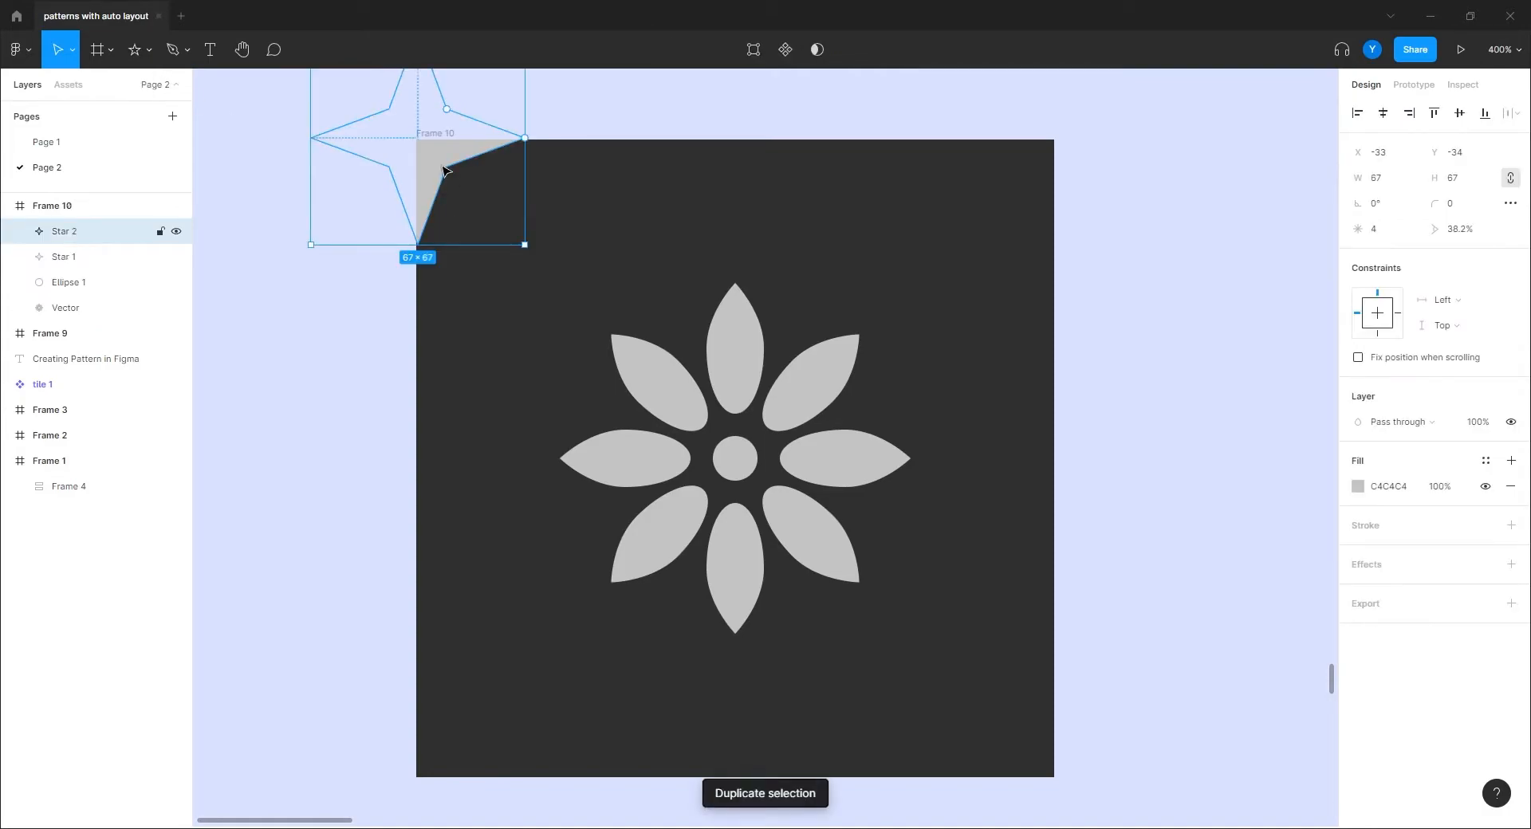
left_click_drag(437, 154, 989, 156)
left_click(434, 180, "shift")
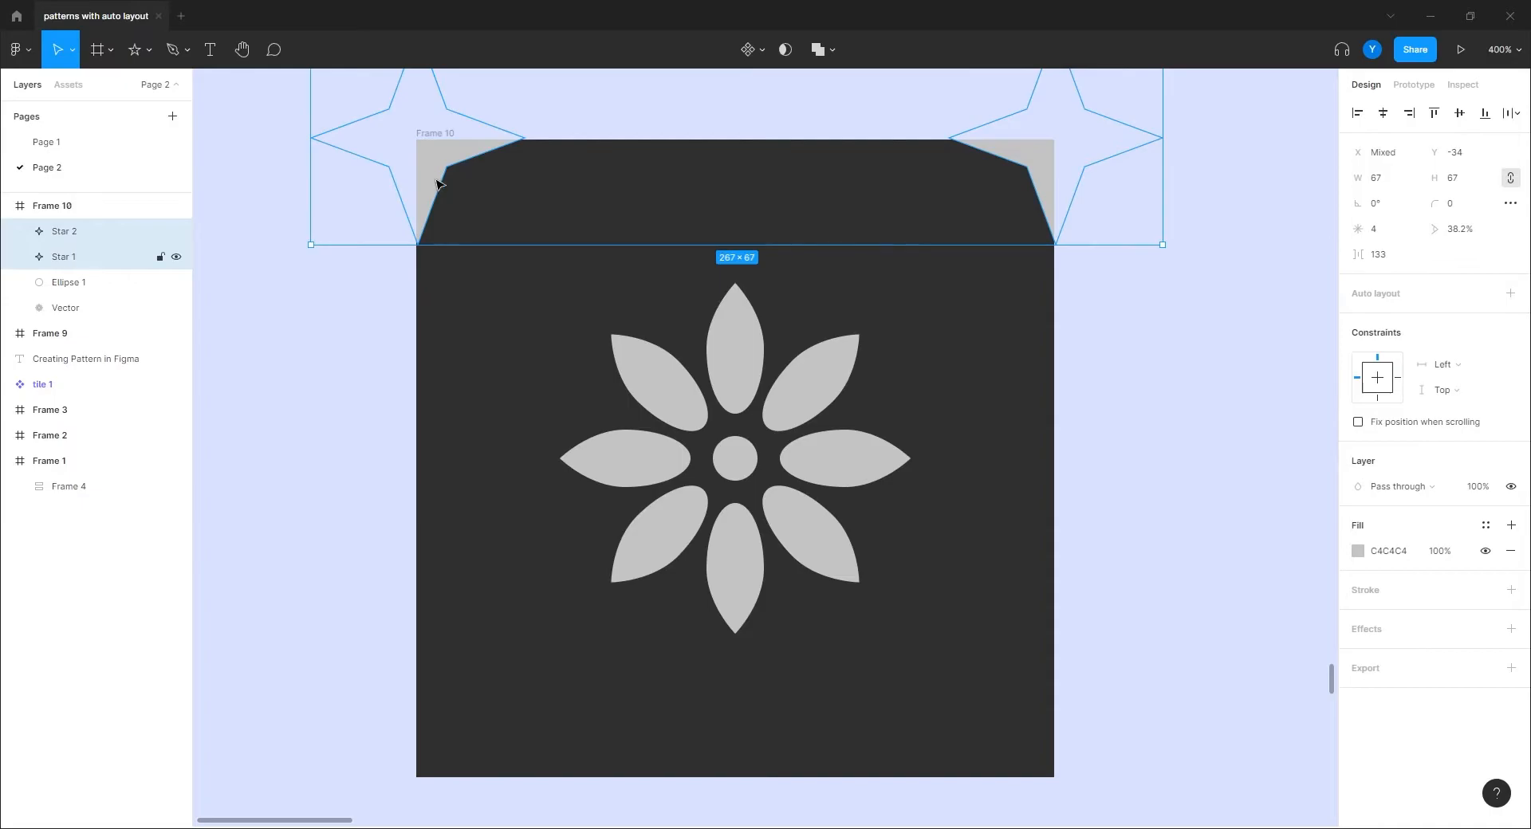
key("ctrl+d")
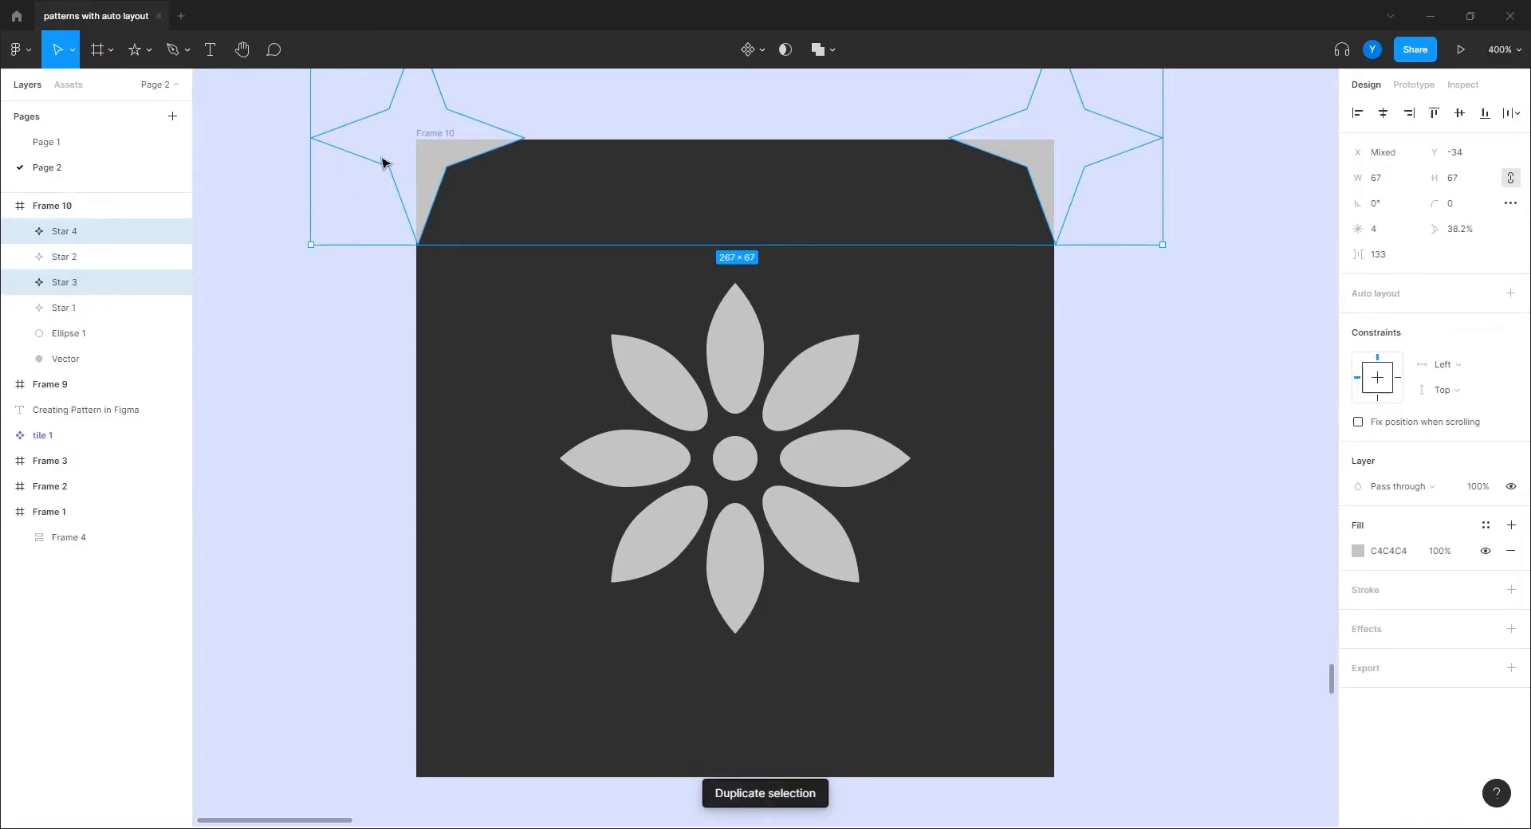
left_click_drag(465, 158, 452, 608)
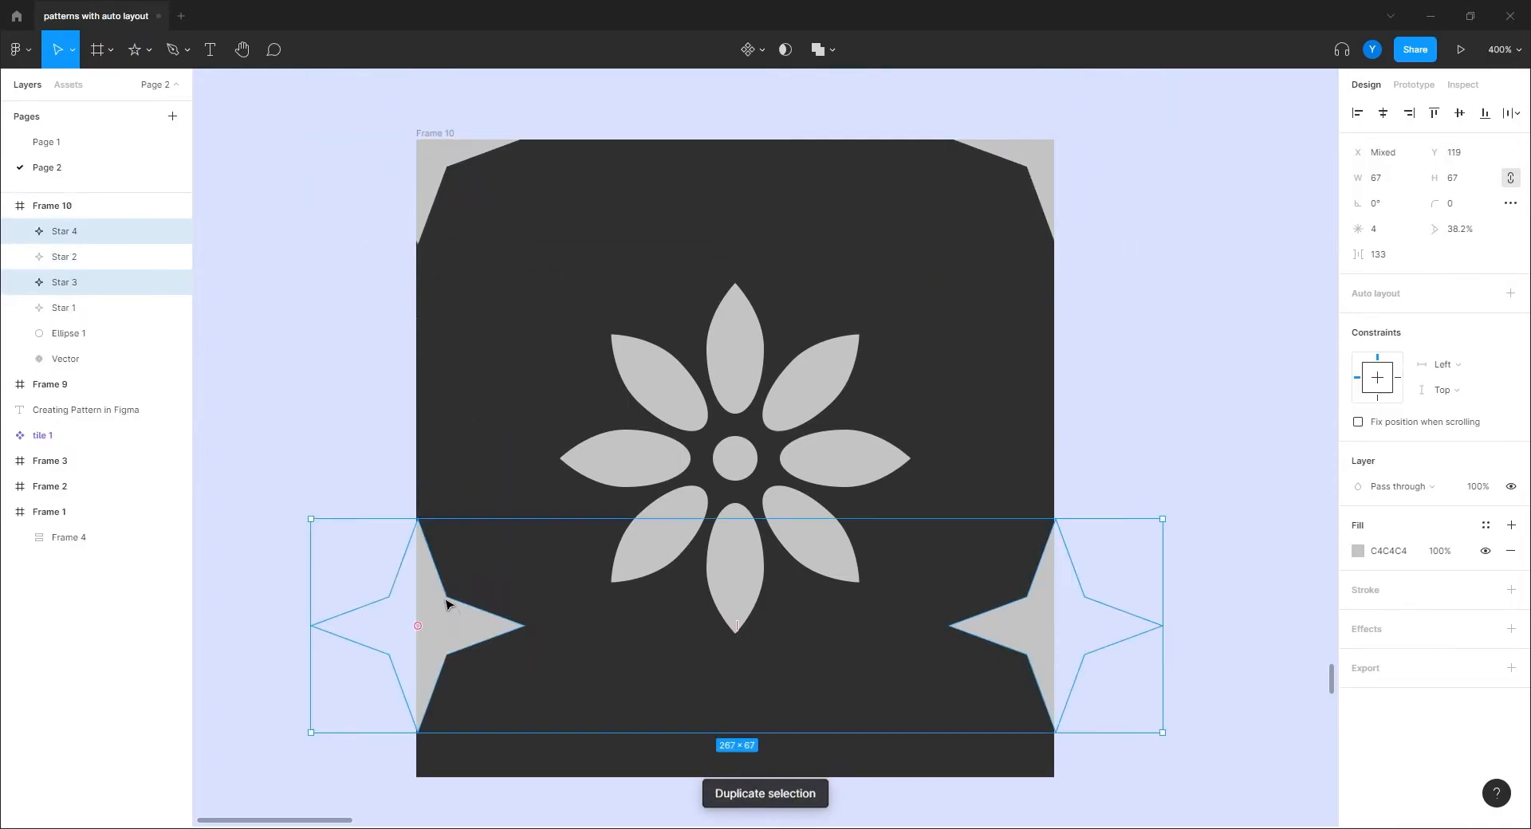
left_click_drag(424, 560, 446, 712)
left_click(1045, 164, "shift")
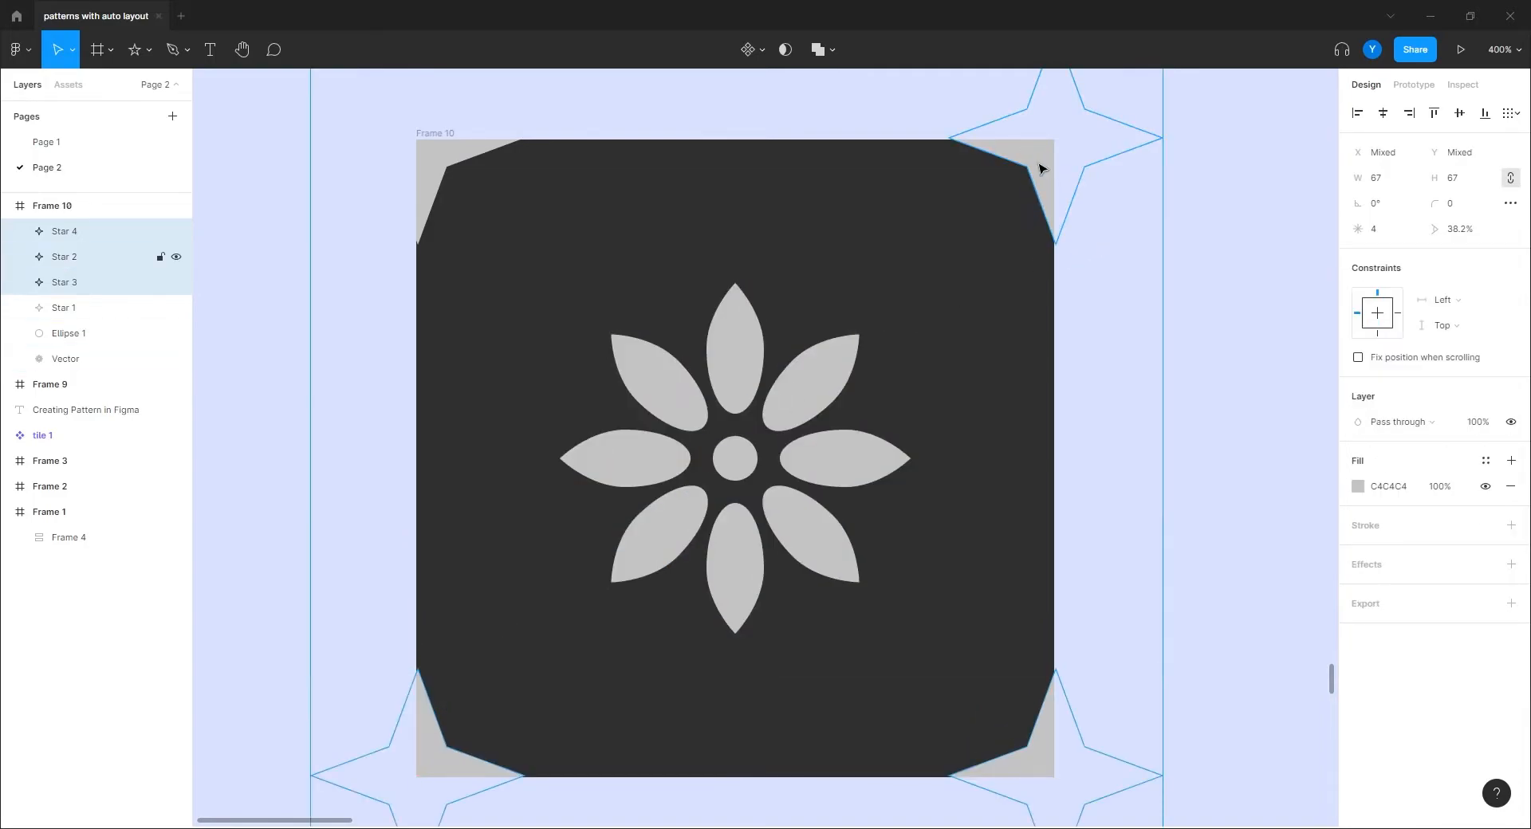
left_click(449, 179, "shift")
right_click(438, 159)
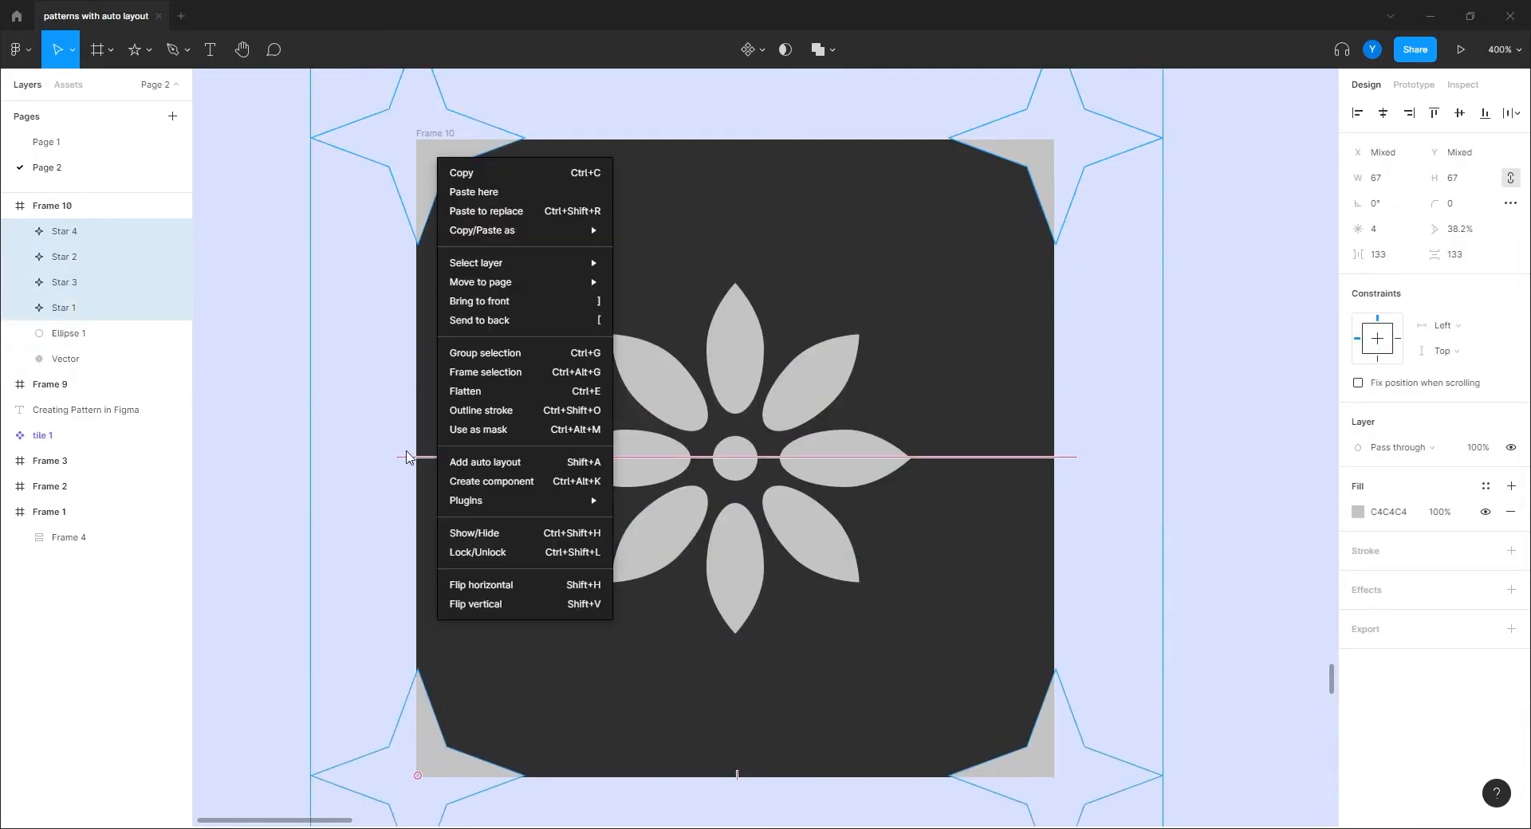
left_click(468, 391)
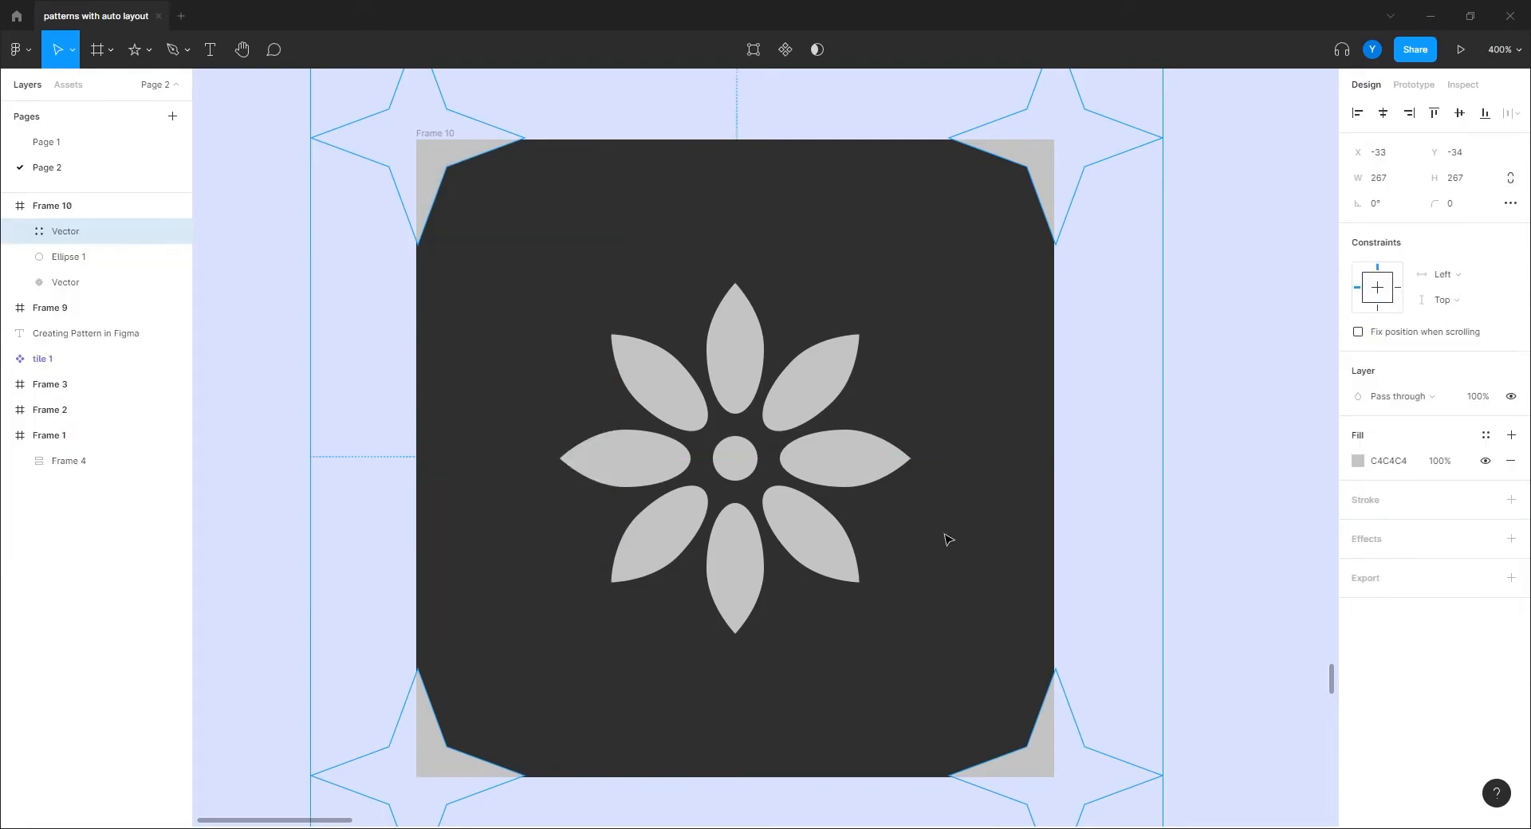
left_click(1250, 438)
left_click(1002, 242)
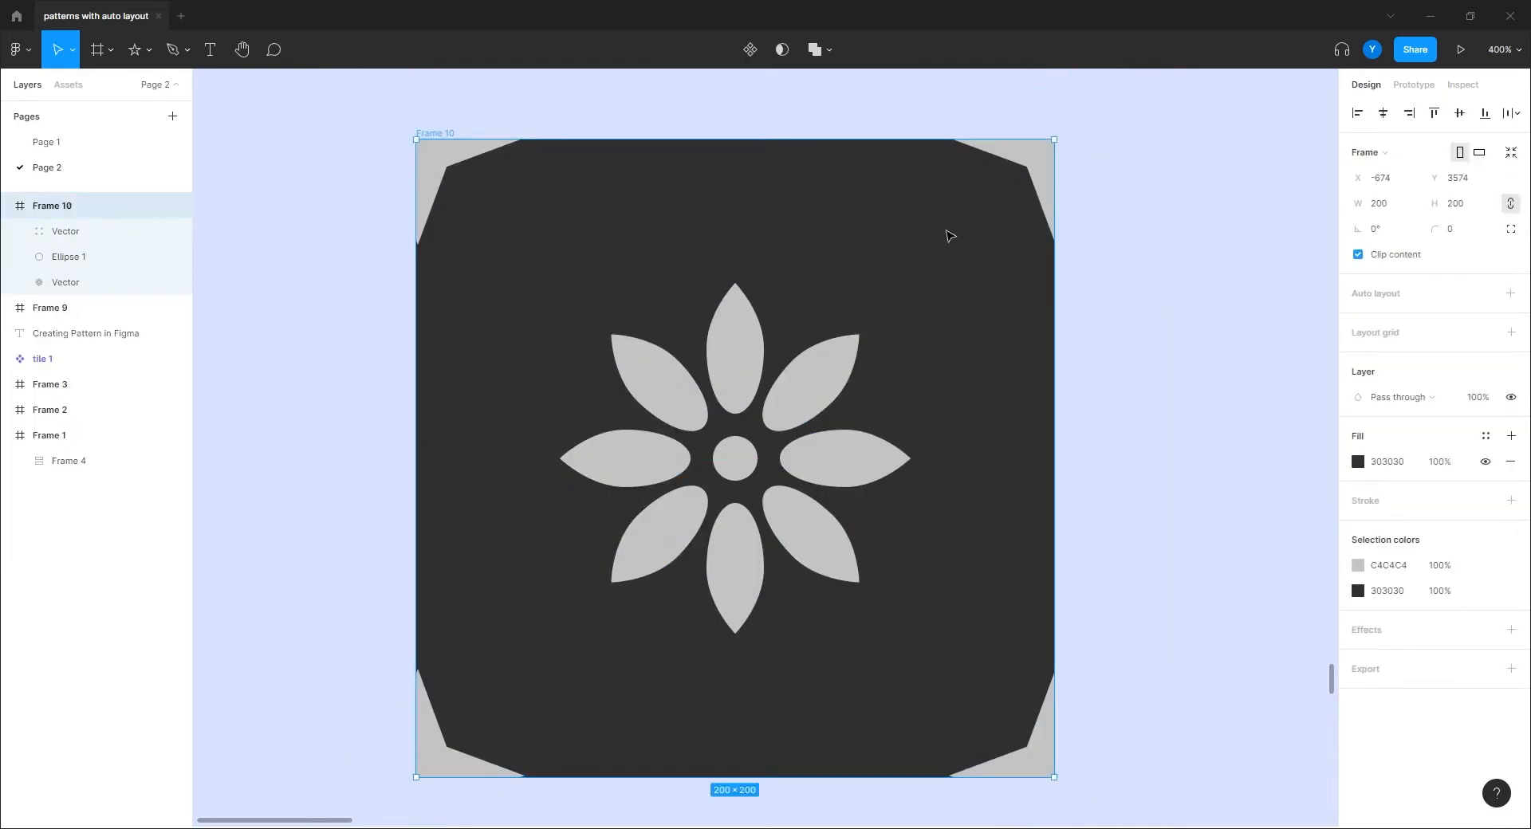
key("minus")
left_click(892, 610)
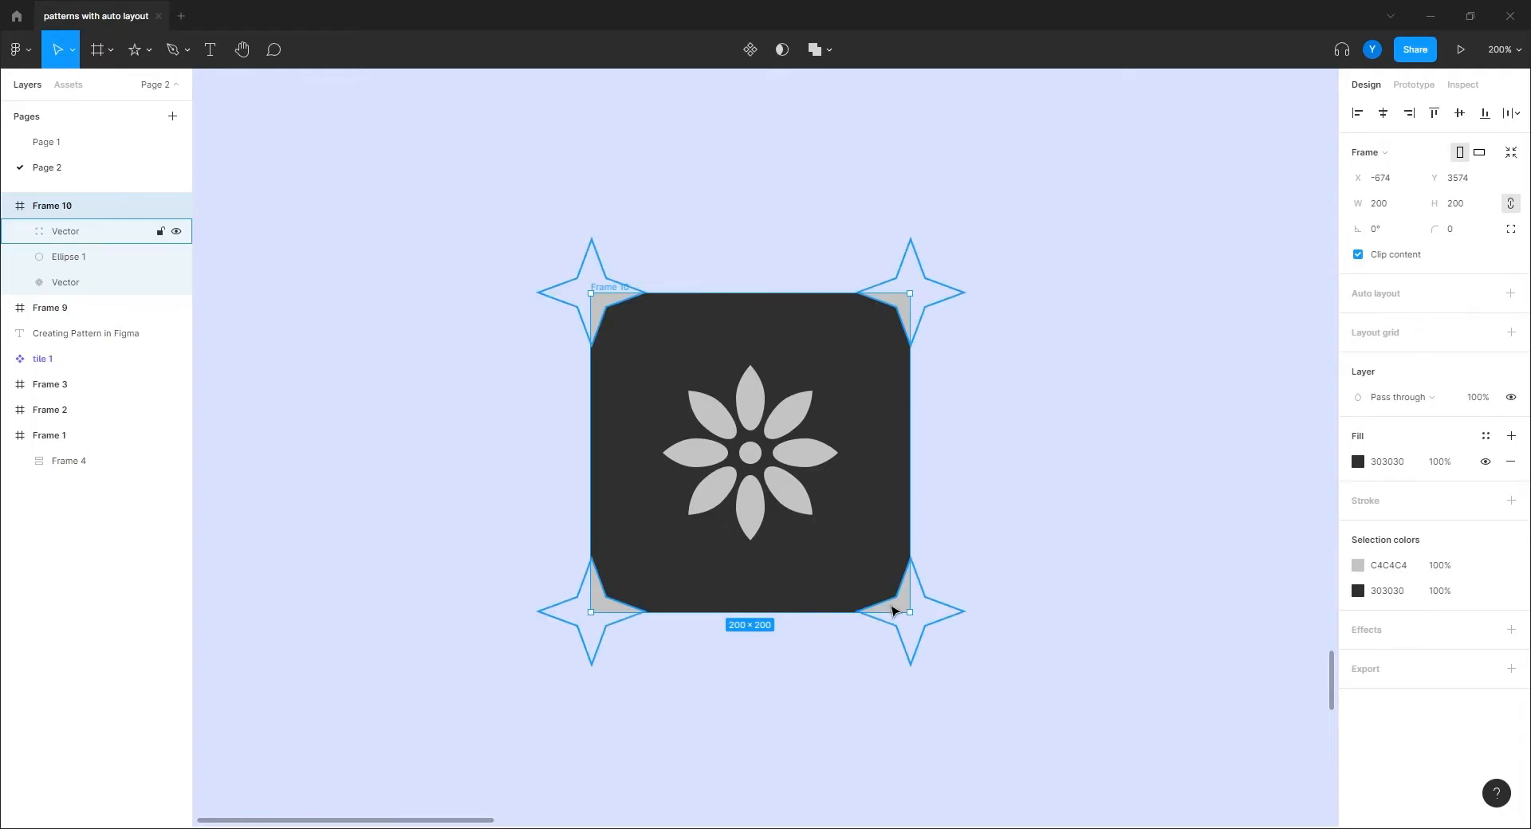
left_click_drag(892, 610, 1298, 307)
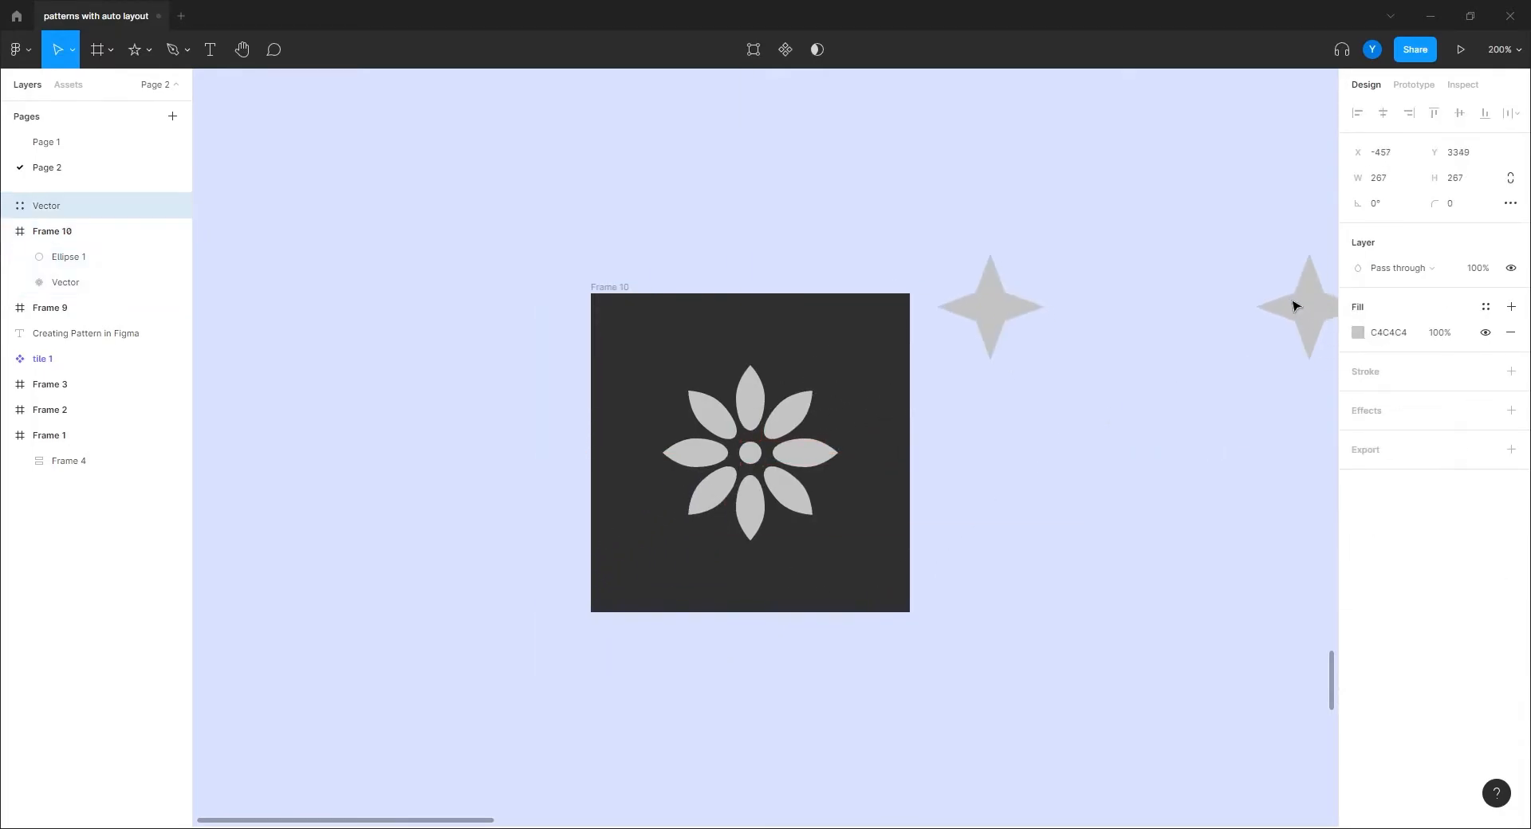
left_click_drag(1178, 473, 751, 763)
left_click_drag(284, 433, 666, 266)
key("ctrl+z")
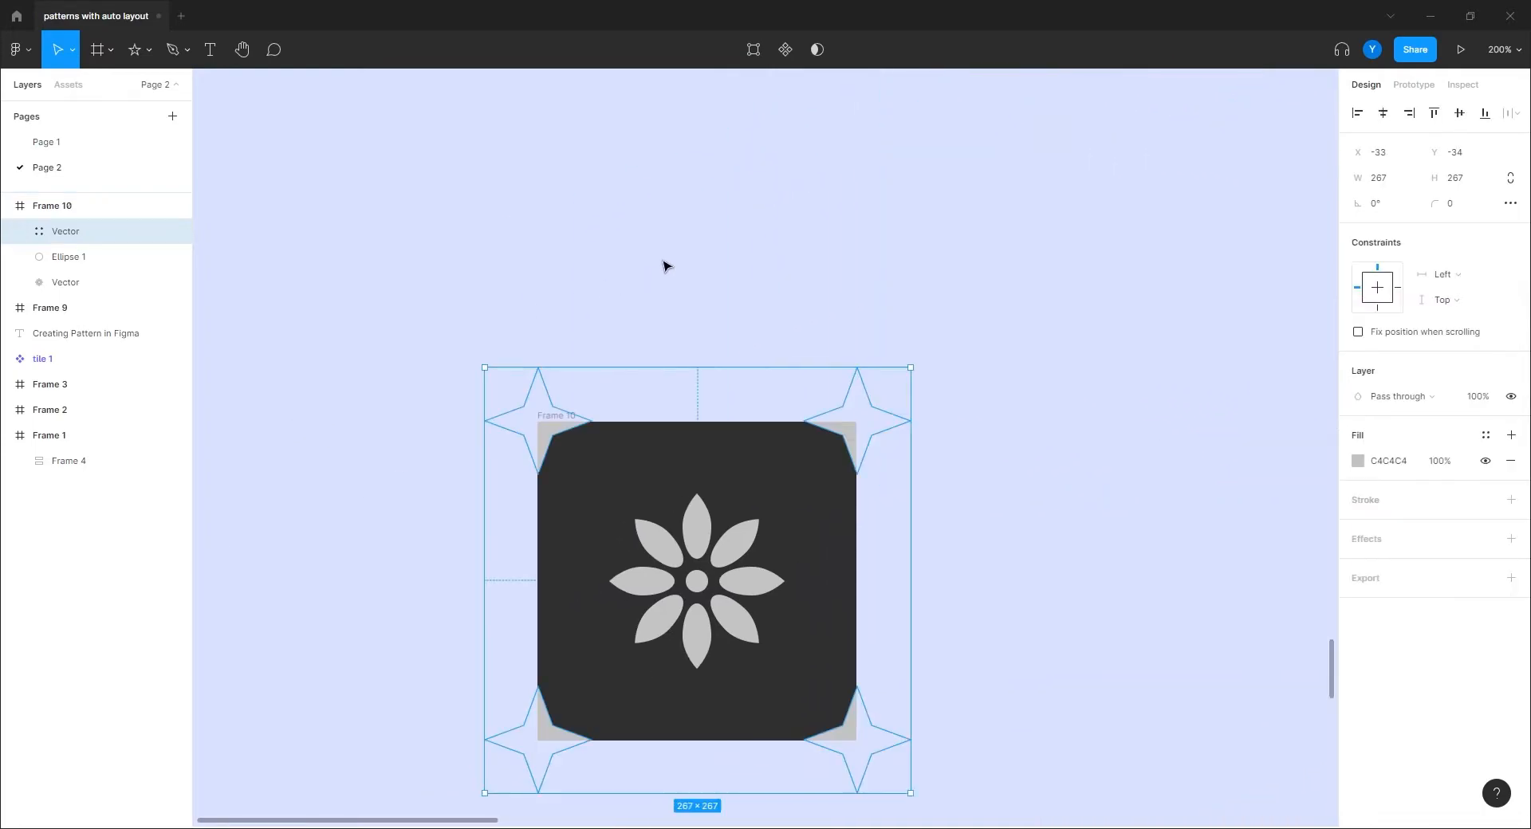
left_click(666, 265)
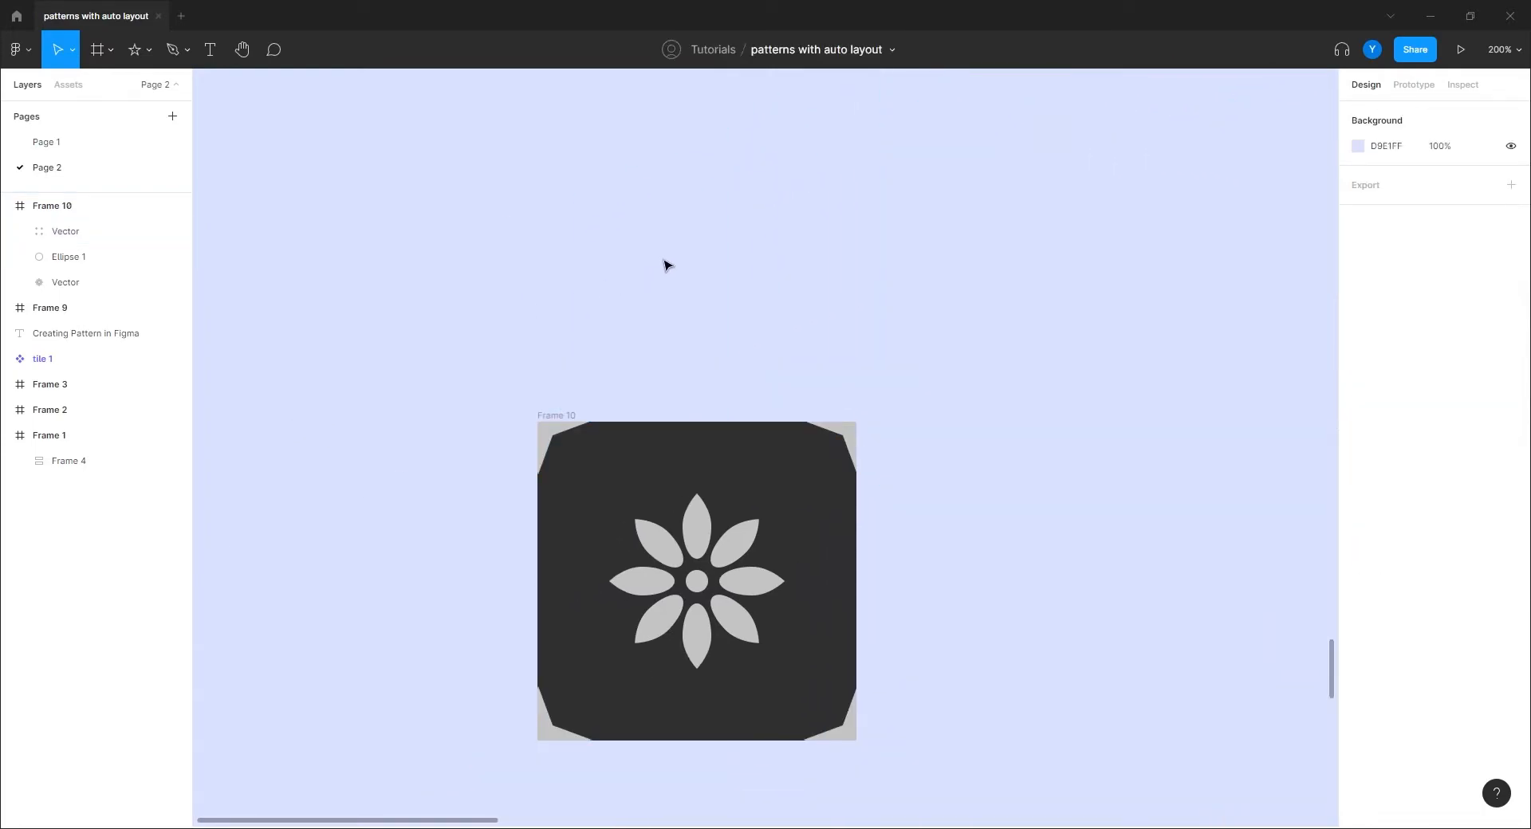
left_click_drag(684, 366, 512, 177)
left_click_drag(409, 235, 361, 234)
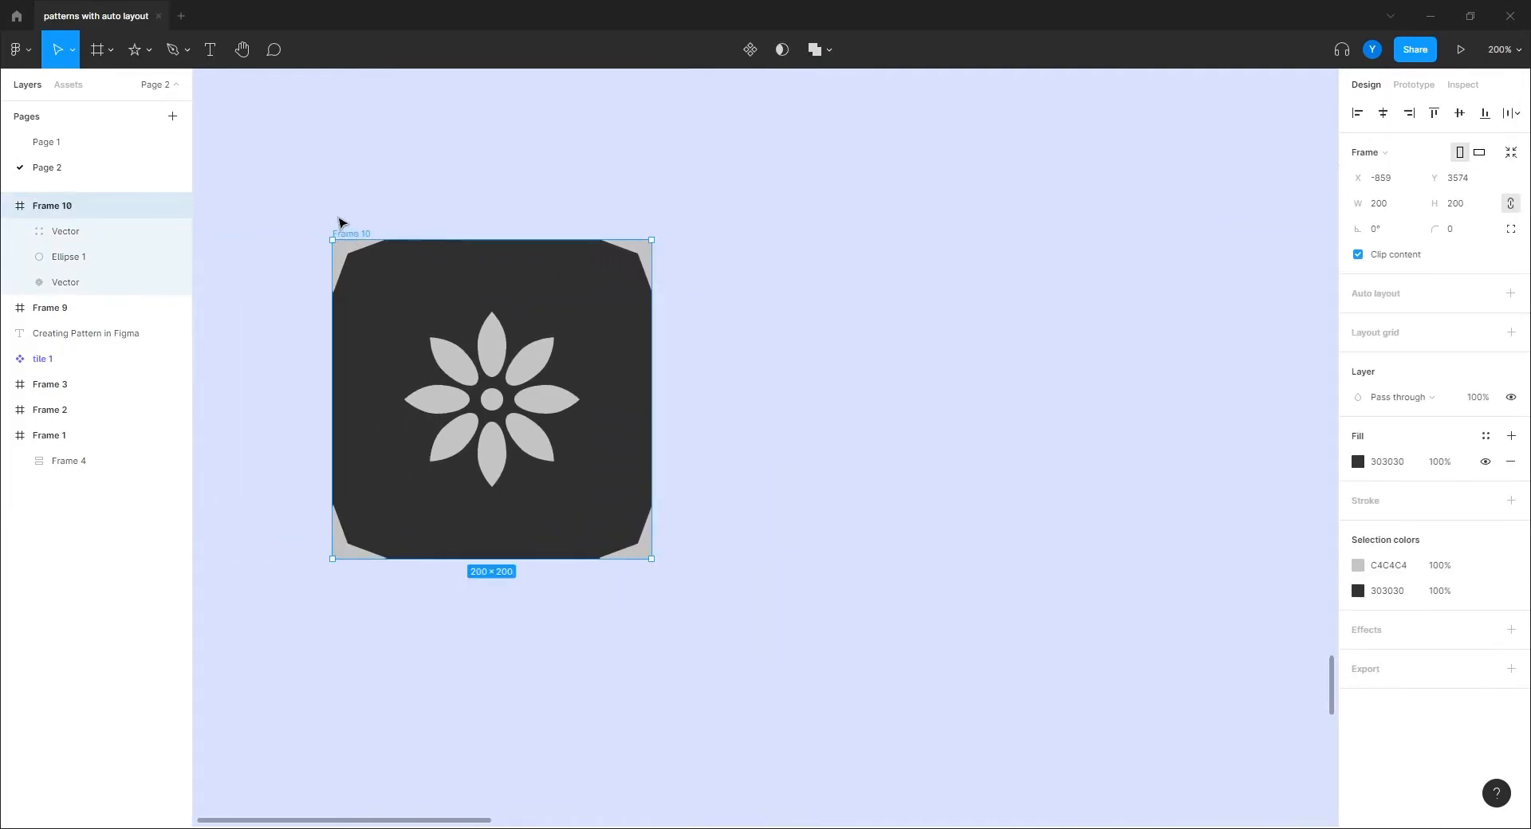
key("ctrl+d")
left_click_drag(751, 232, 688, 237)
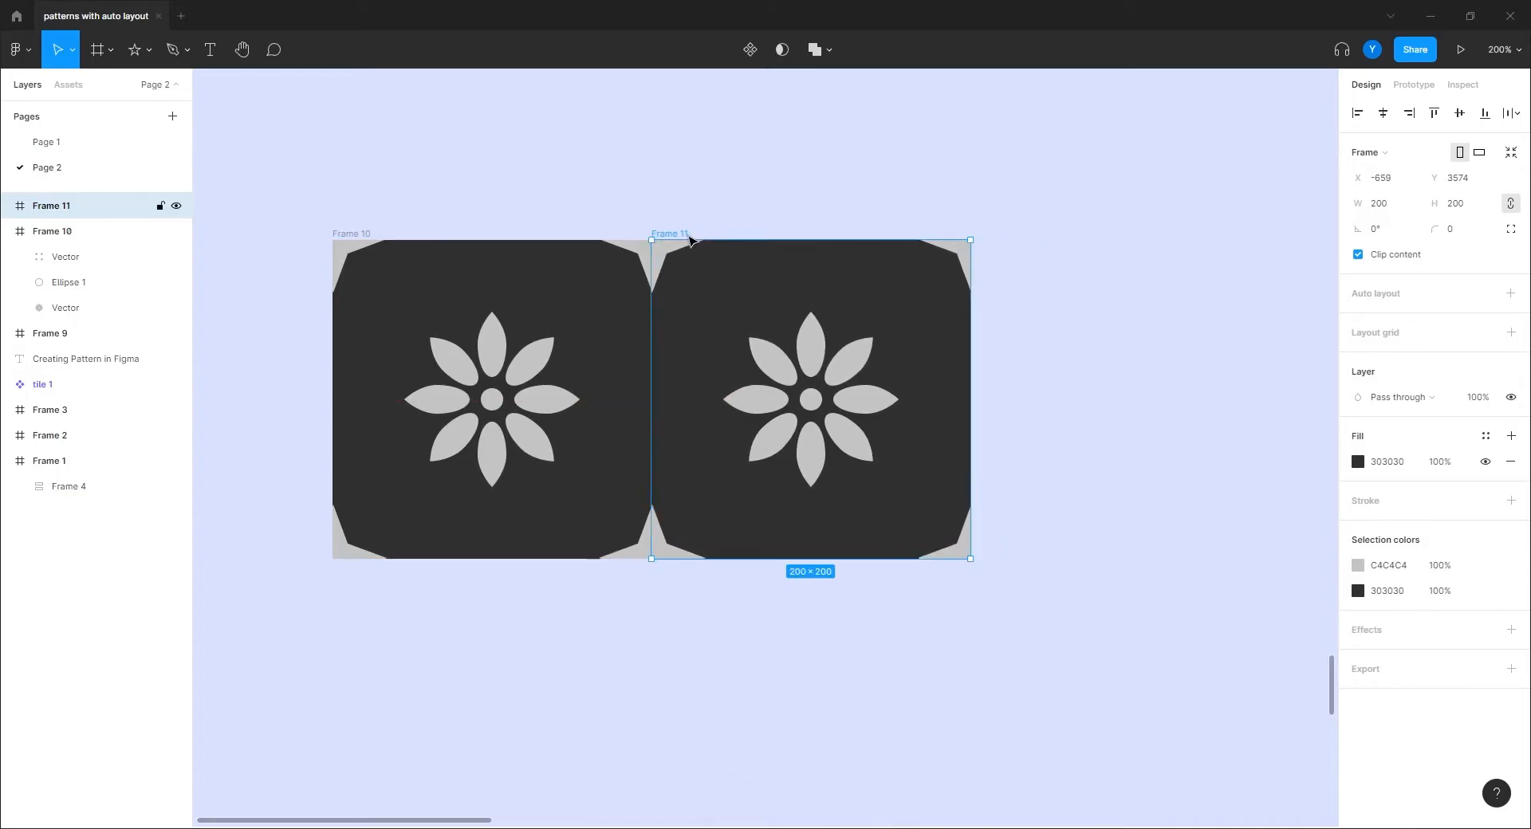
left_click(598, 676)
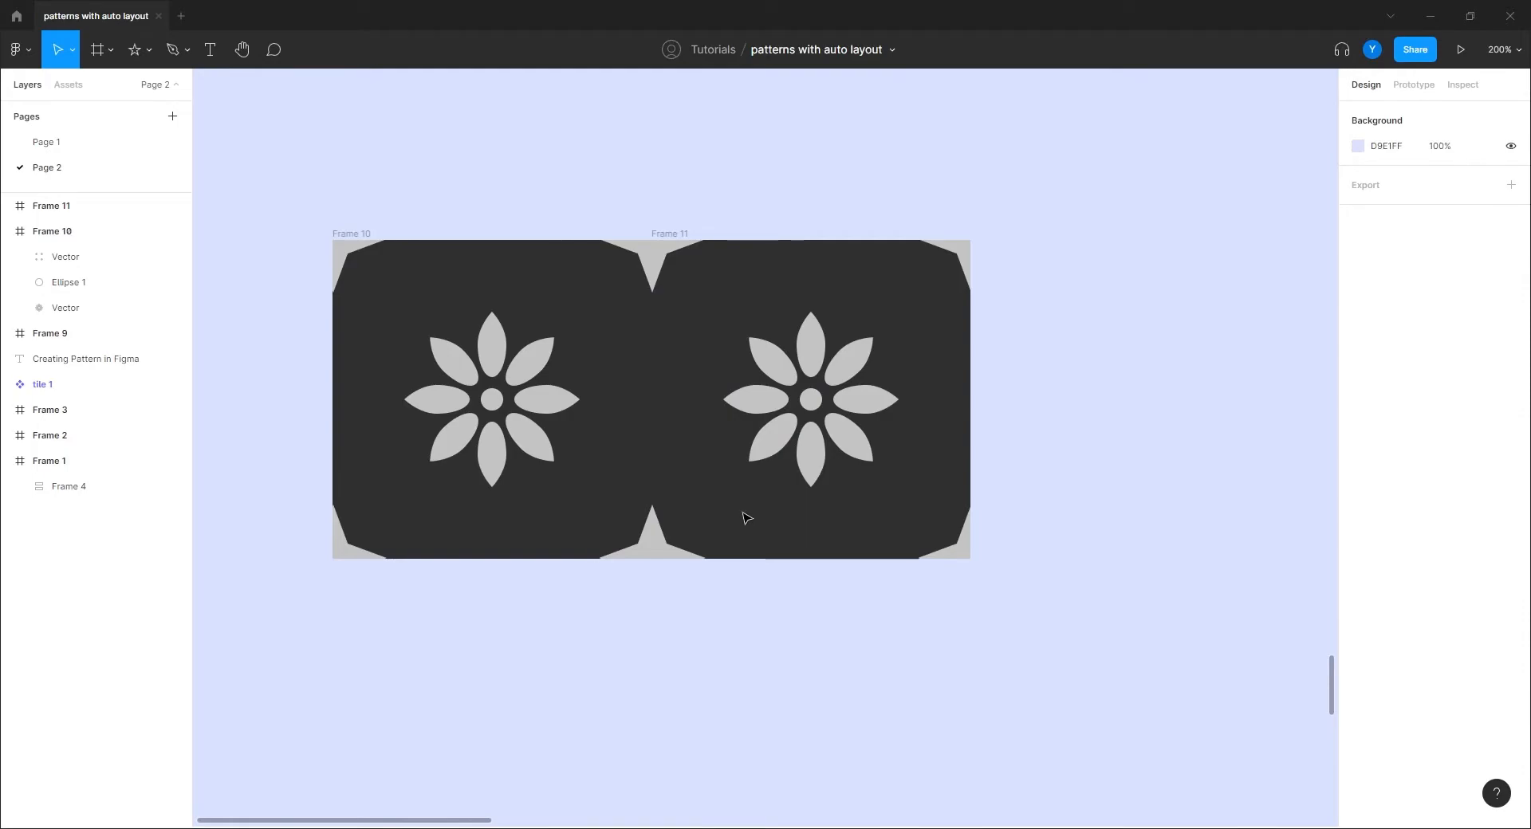
left_click(672, 237)
left_click_drag(672, 237, 353, 569)
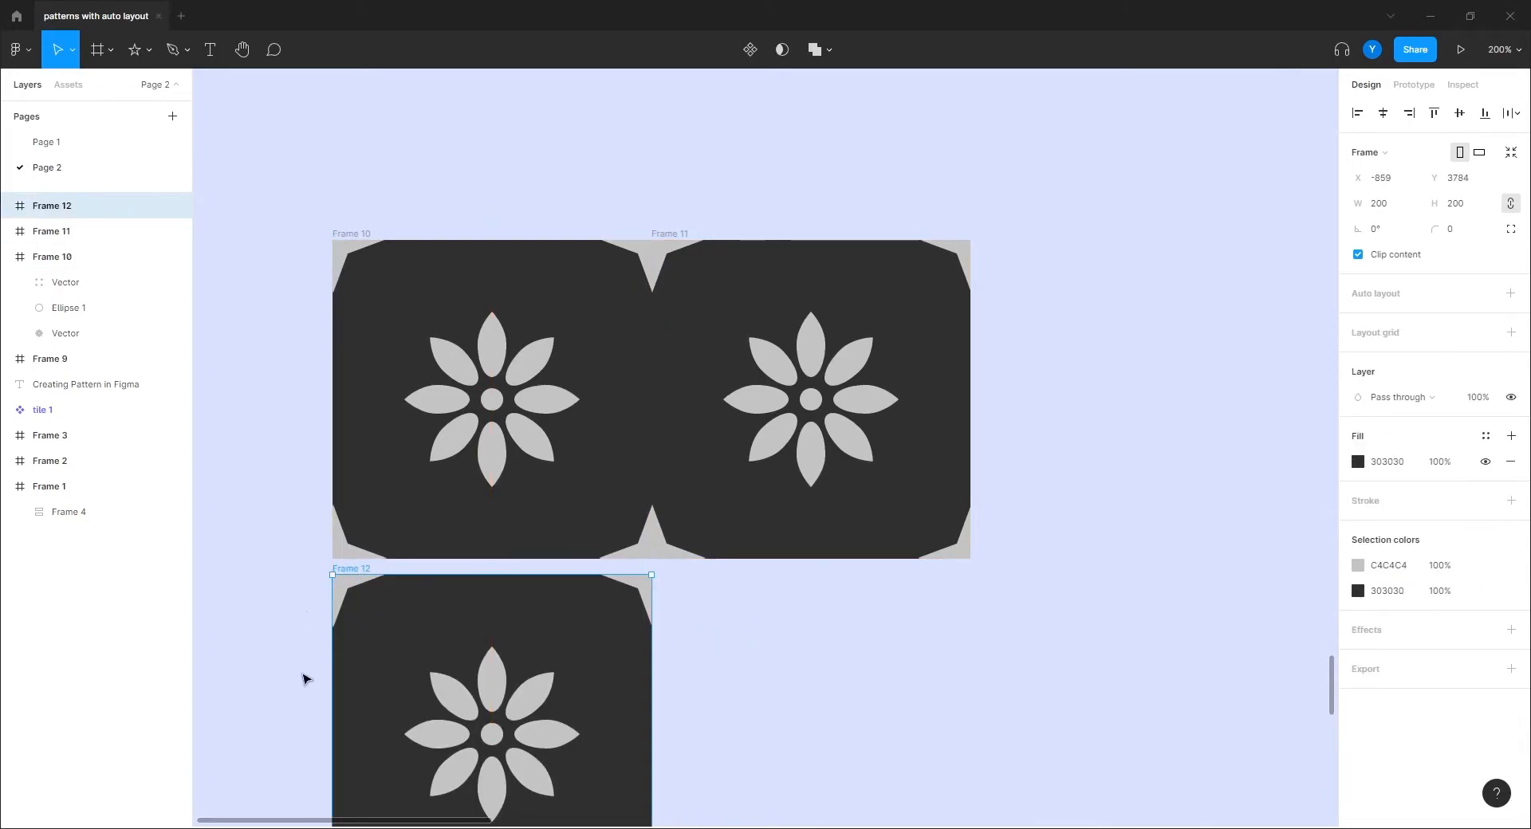
key("Up")
key("Up")
key("Up")
key("Up")
key("Up")
key("Up")
key("Up")
key("Up")
key("Up")
key("Up")
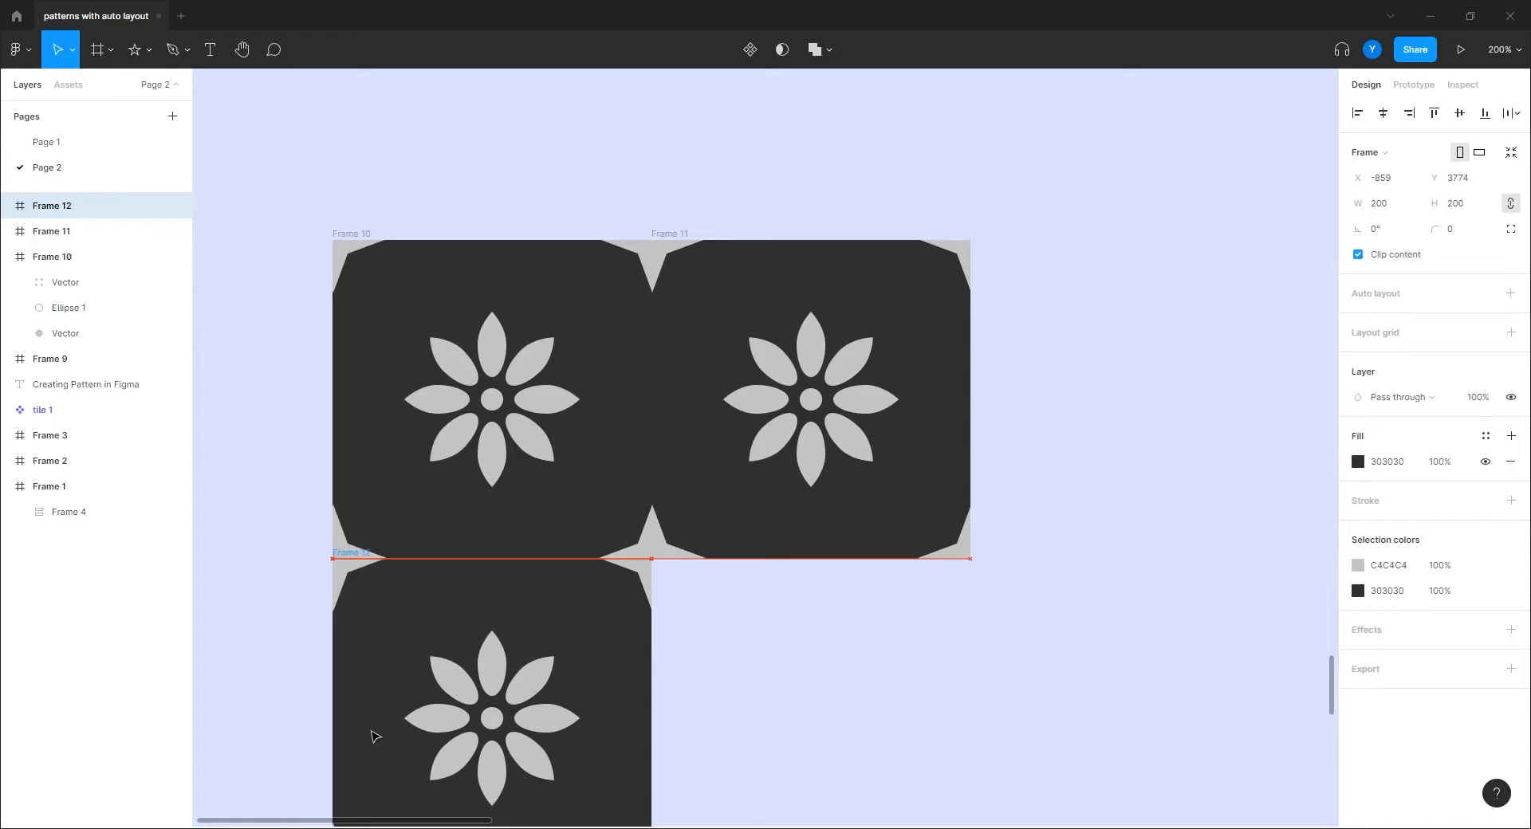
left_click(250, 448)
left_click_drag(257, 476, 314, 317)
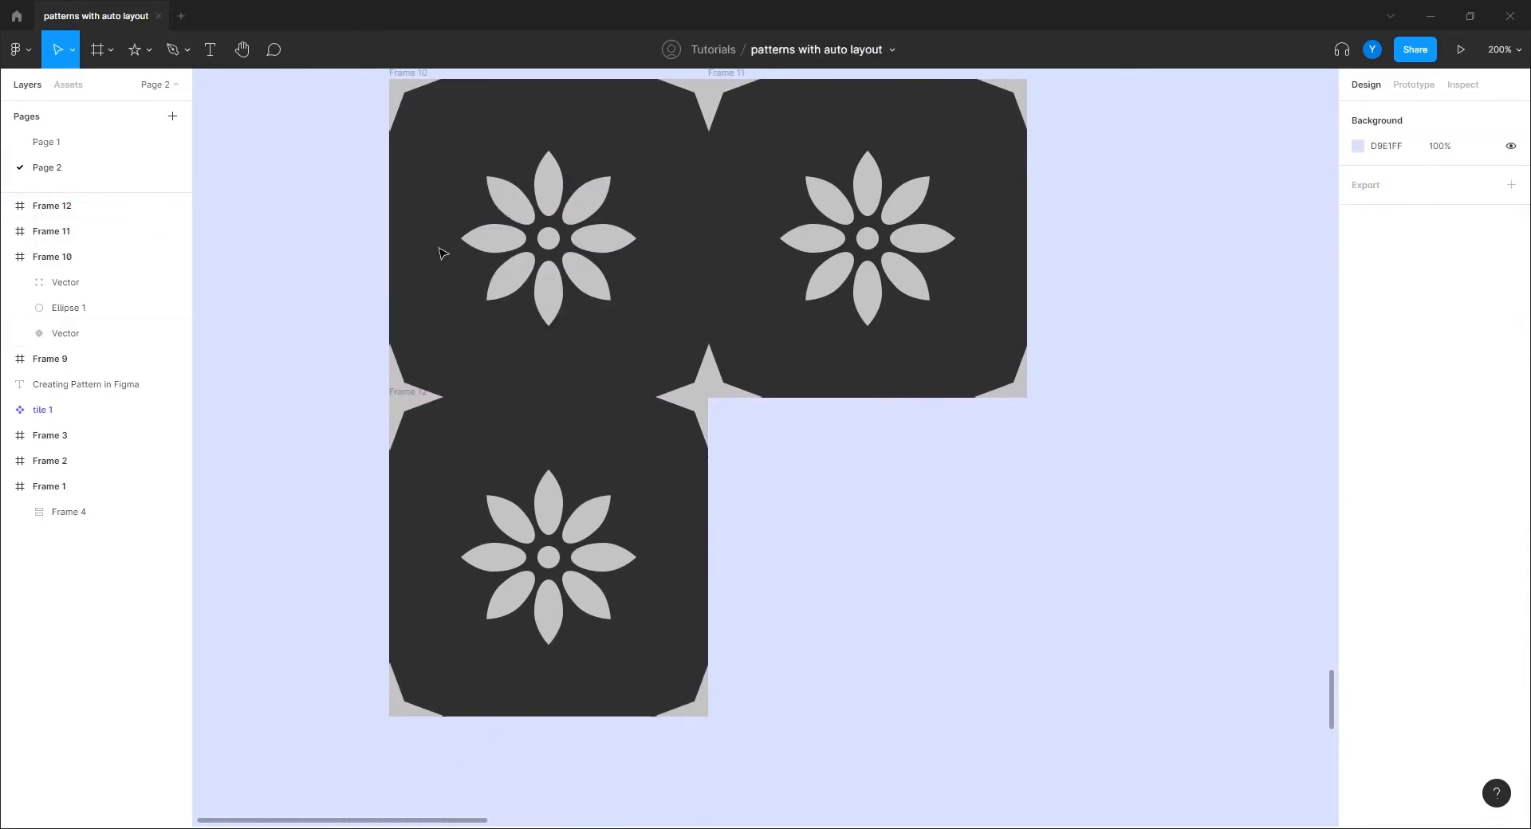
scroll(312, 351, "up", 1)
scroll(312, 351, "up", 2)
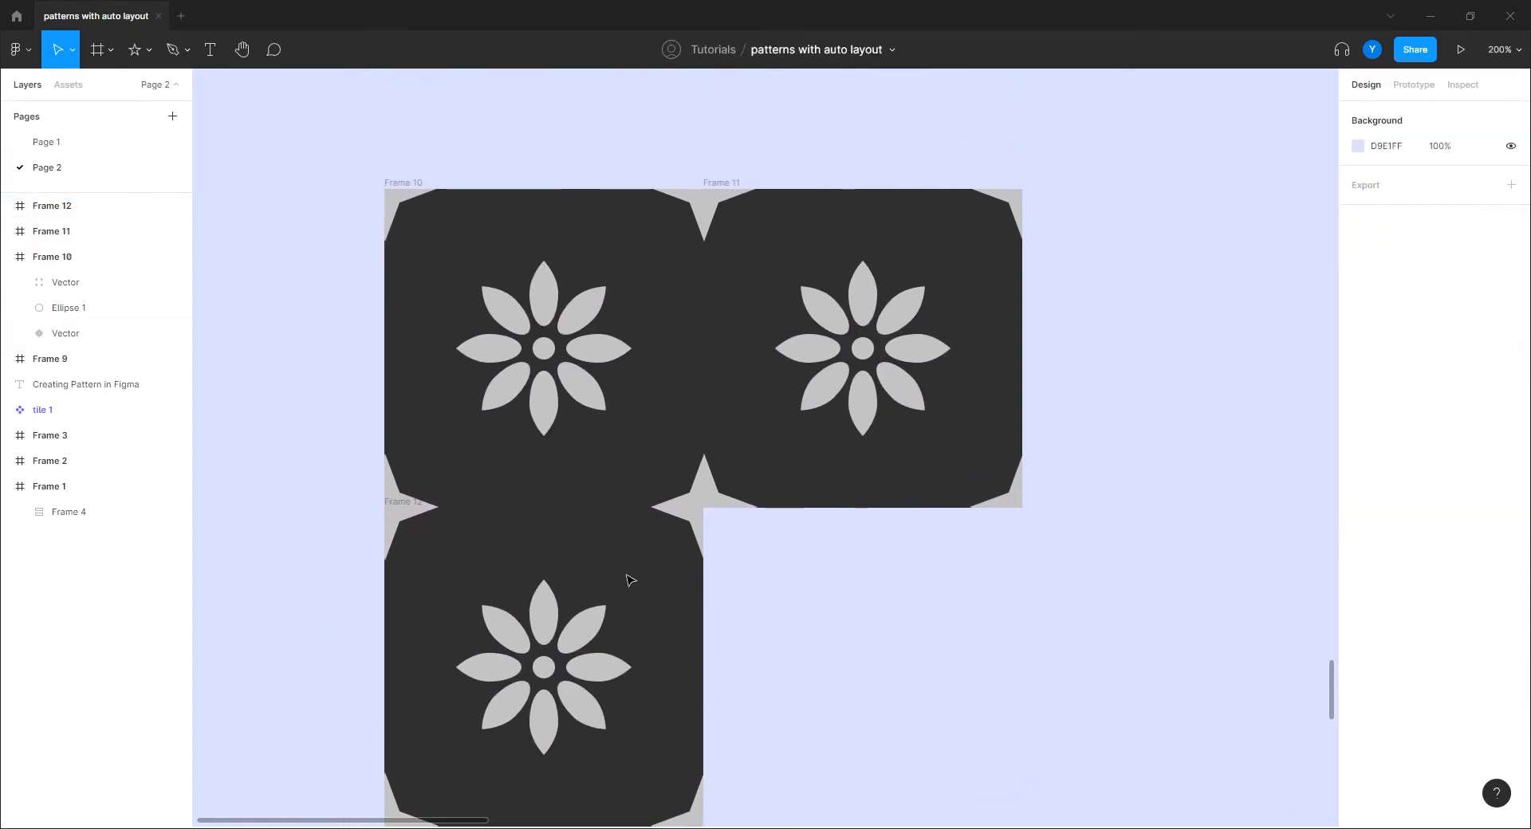
left_click(732, 202)
left_click(727, 186)
key("Delete")
left_click(394, 505)
key("Delete")
left_click_drag(762, 391, 898, 356)
key("ctrl+plus")
left_click_drag(410, 360, 583, 549)
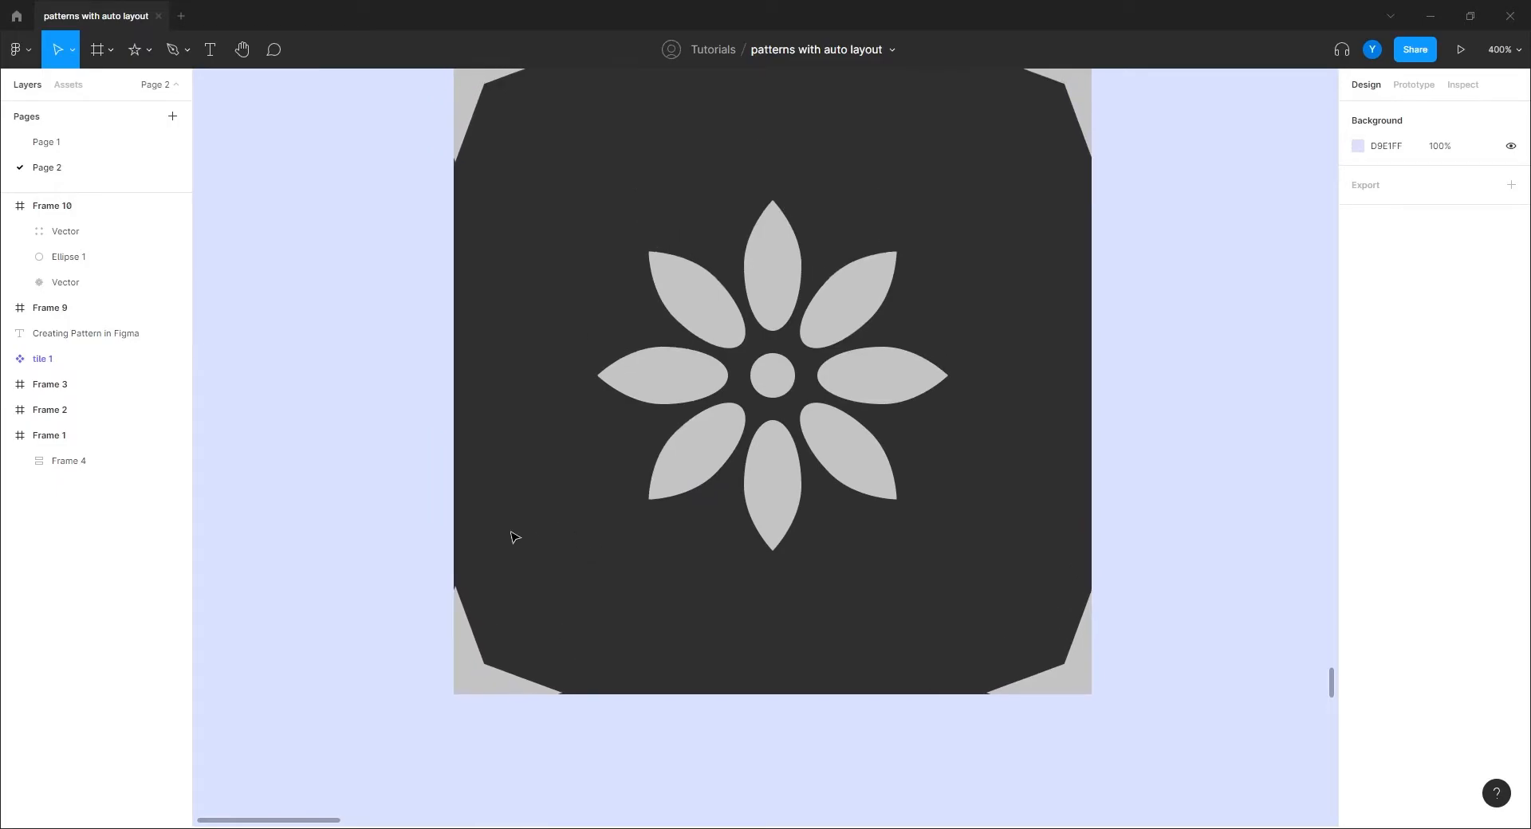
Step: Draw three small circles in a row on Frame 10's top edge
left_click_drag(423, 296, 414, 408)
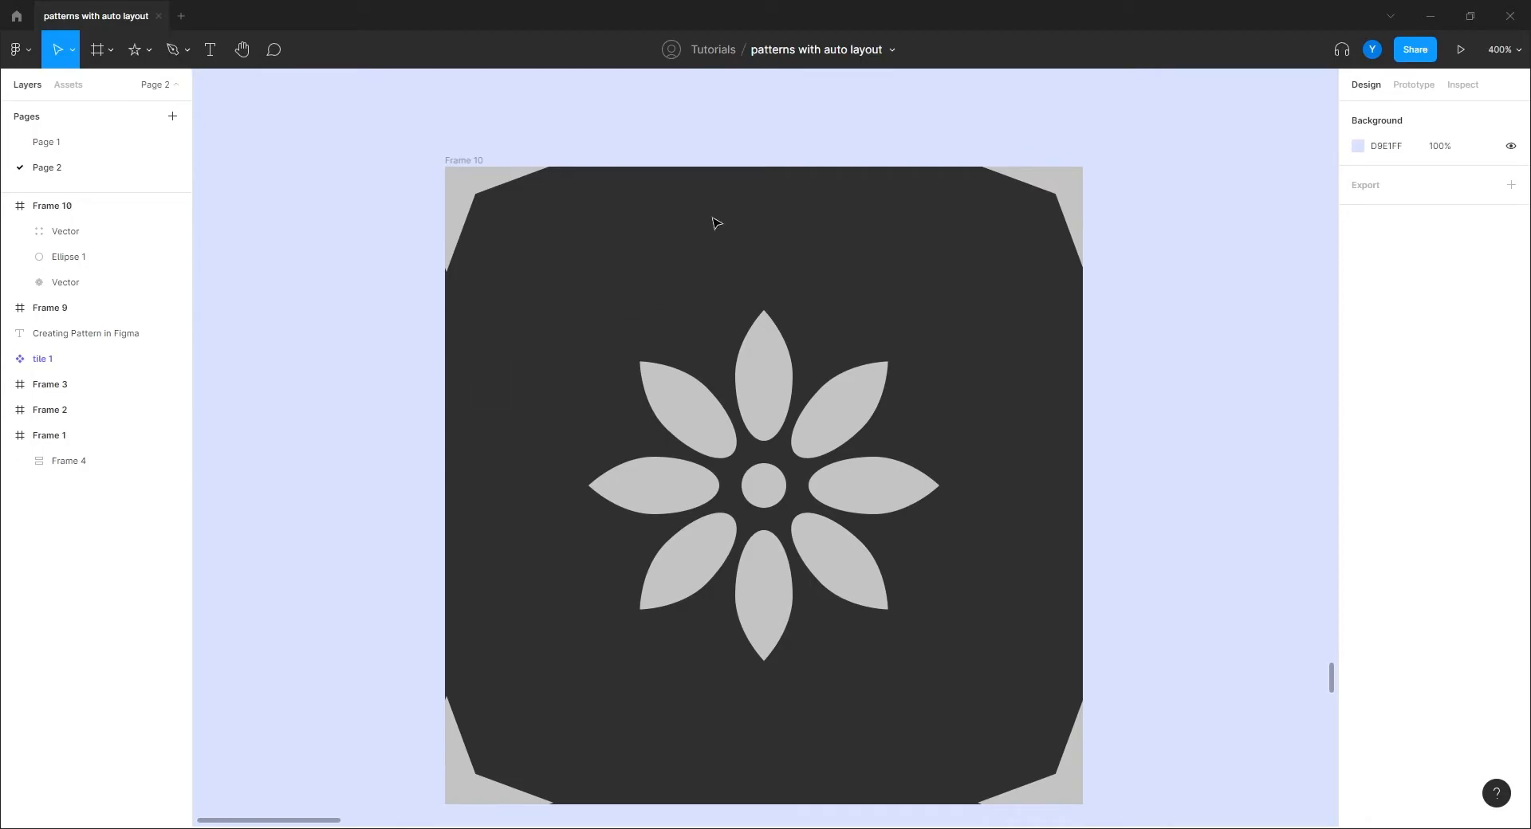
key("o")
left_click_drag(700, 205, 629, 275)
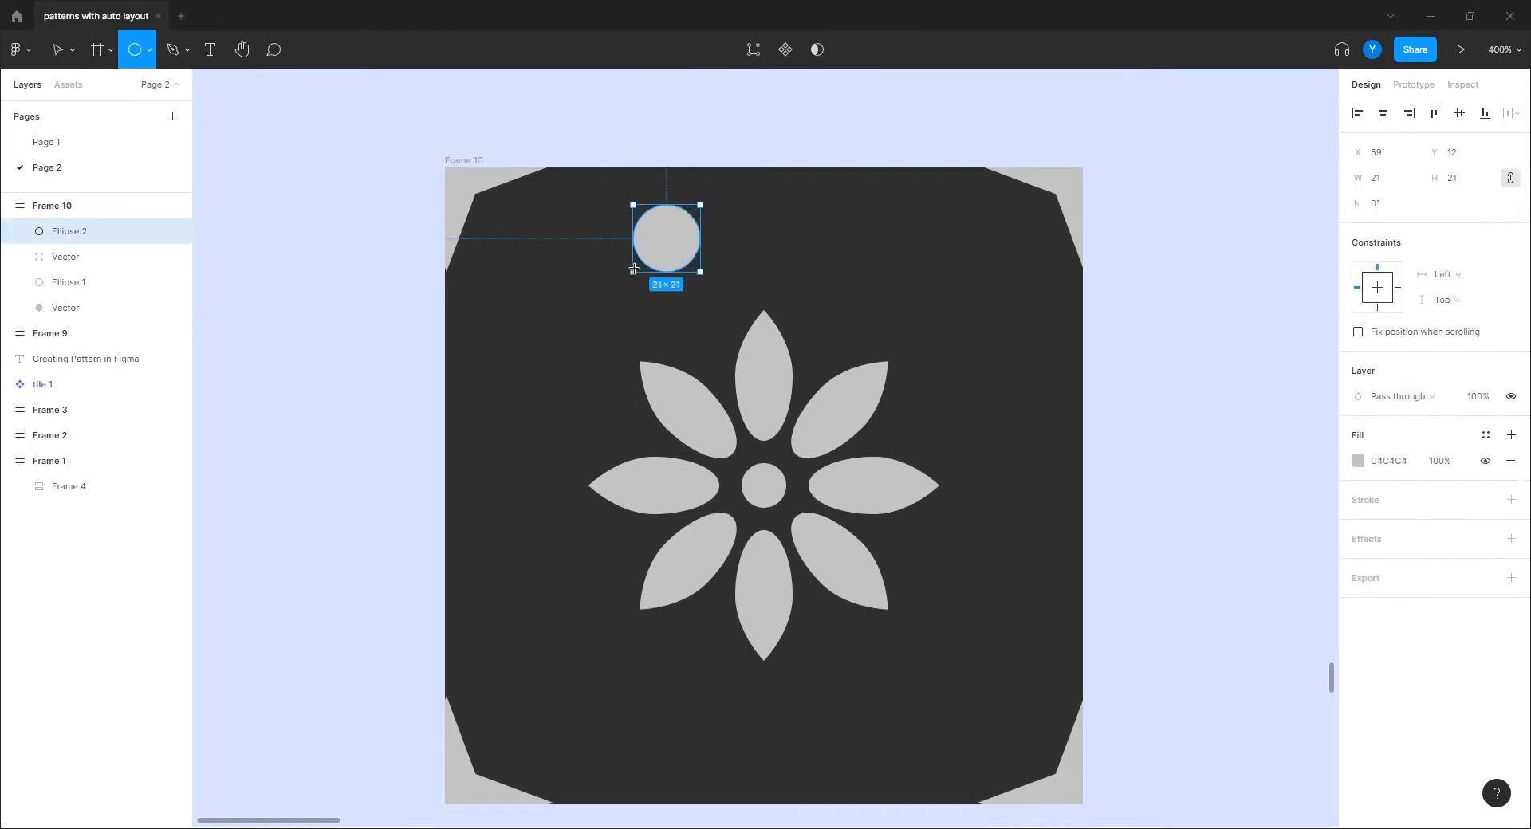
left_click_drag(677, 200, 855, 193)
key("ctrl+d")
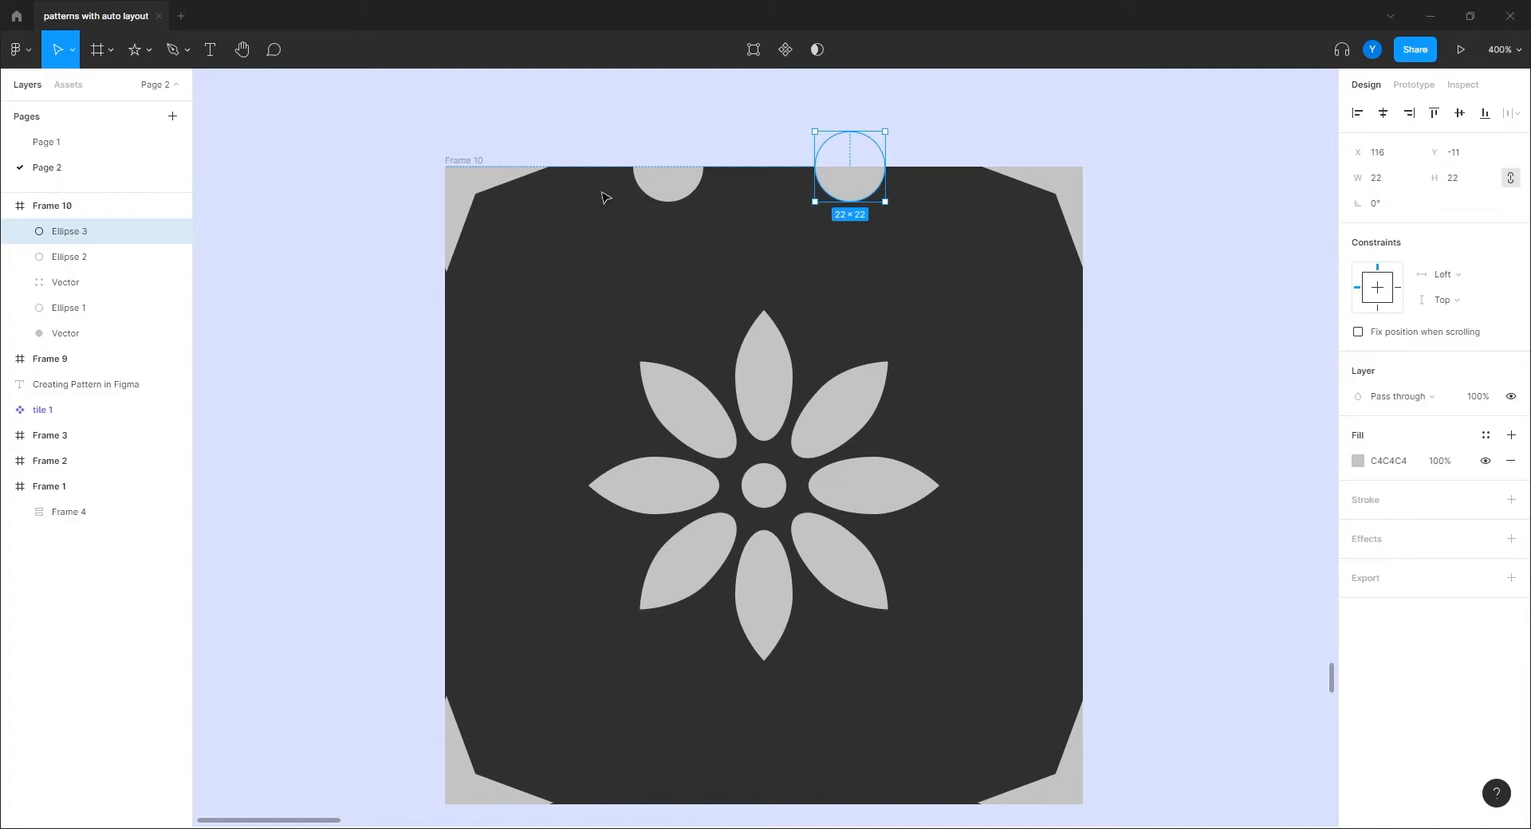
left_click(670, 187)
key("ctrl+d")
left_click_drag(677, 188, 756, 192)
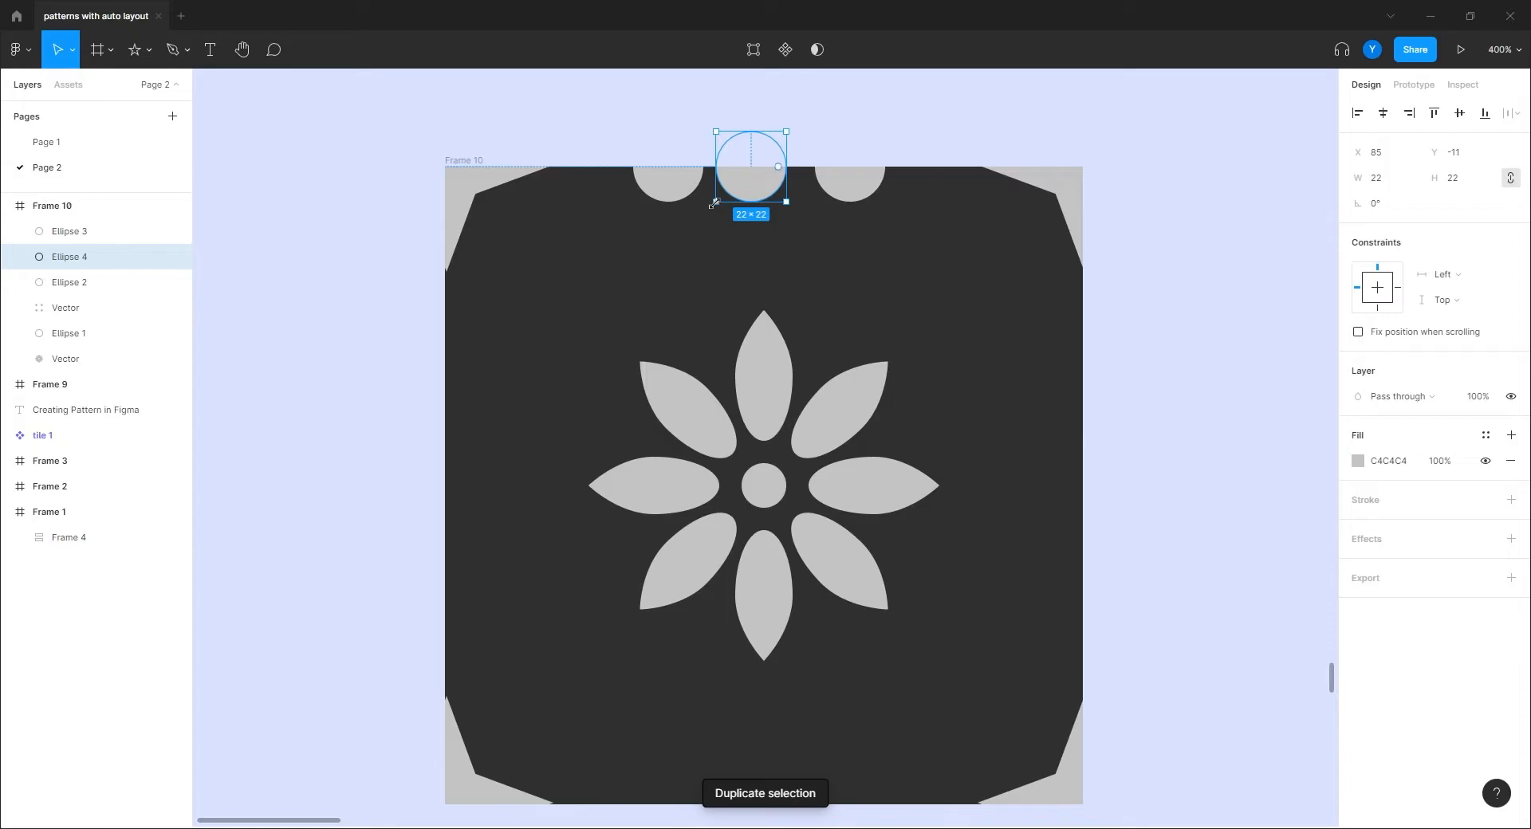
Step: Shrink the middle circle to 14×14, space the right one 8 px away, and flatten all three
key("alt")
left_click_drag(725, 197, 739, 185)
mouse_move(852, 185)
left_mouse_down()
mouse_move(838, 159)
mouse_move(835, 190)
left_mouse_up()
left_click(736, 183, "shift")
left_click(691, 190, "shift")
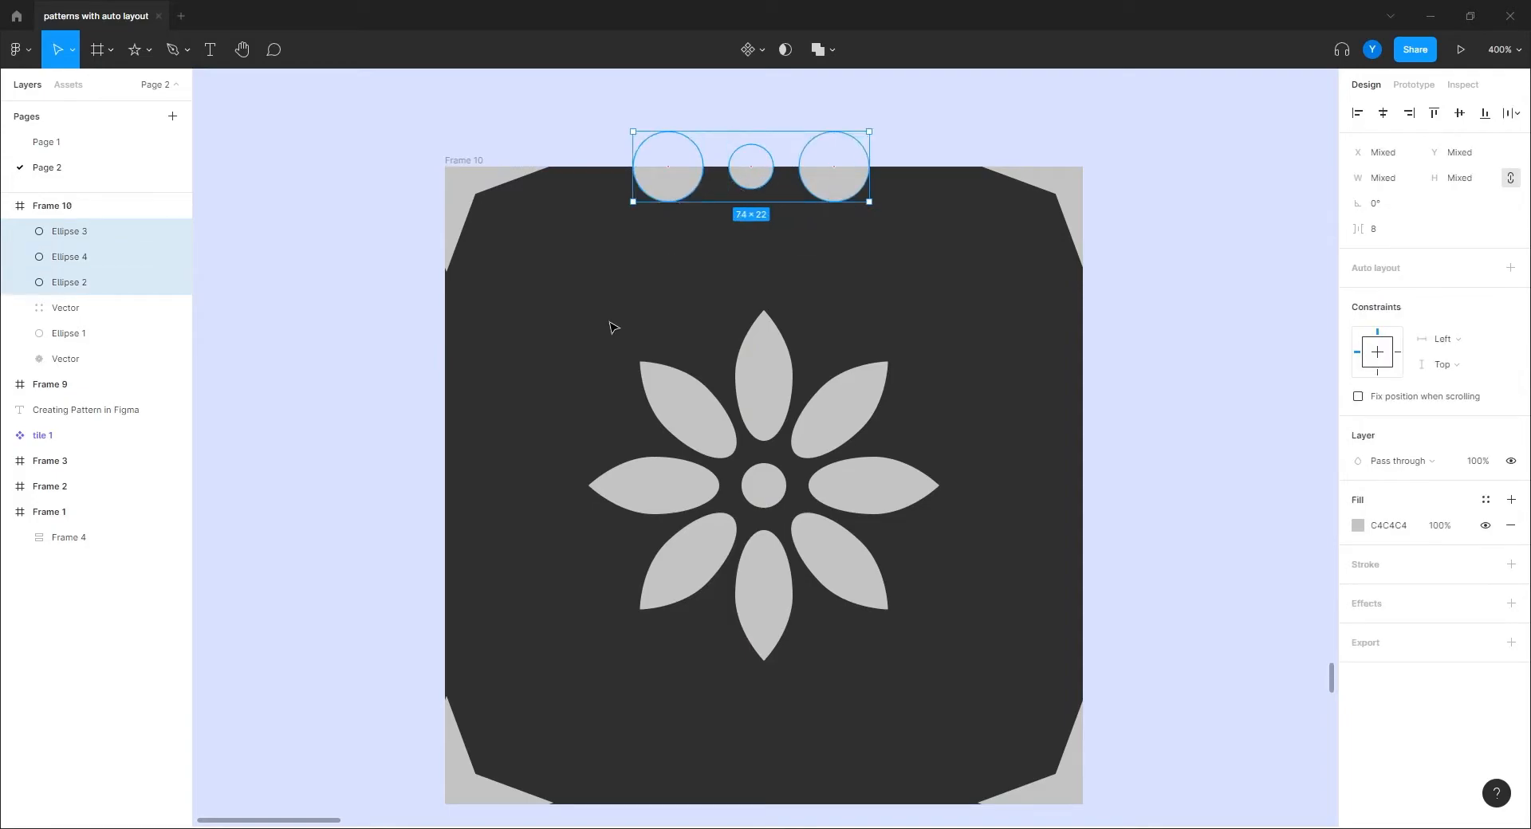
right_click(674, 194)
left_click(702, 418)
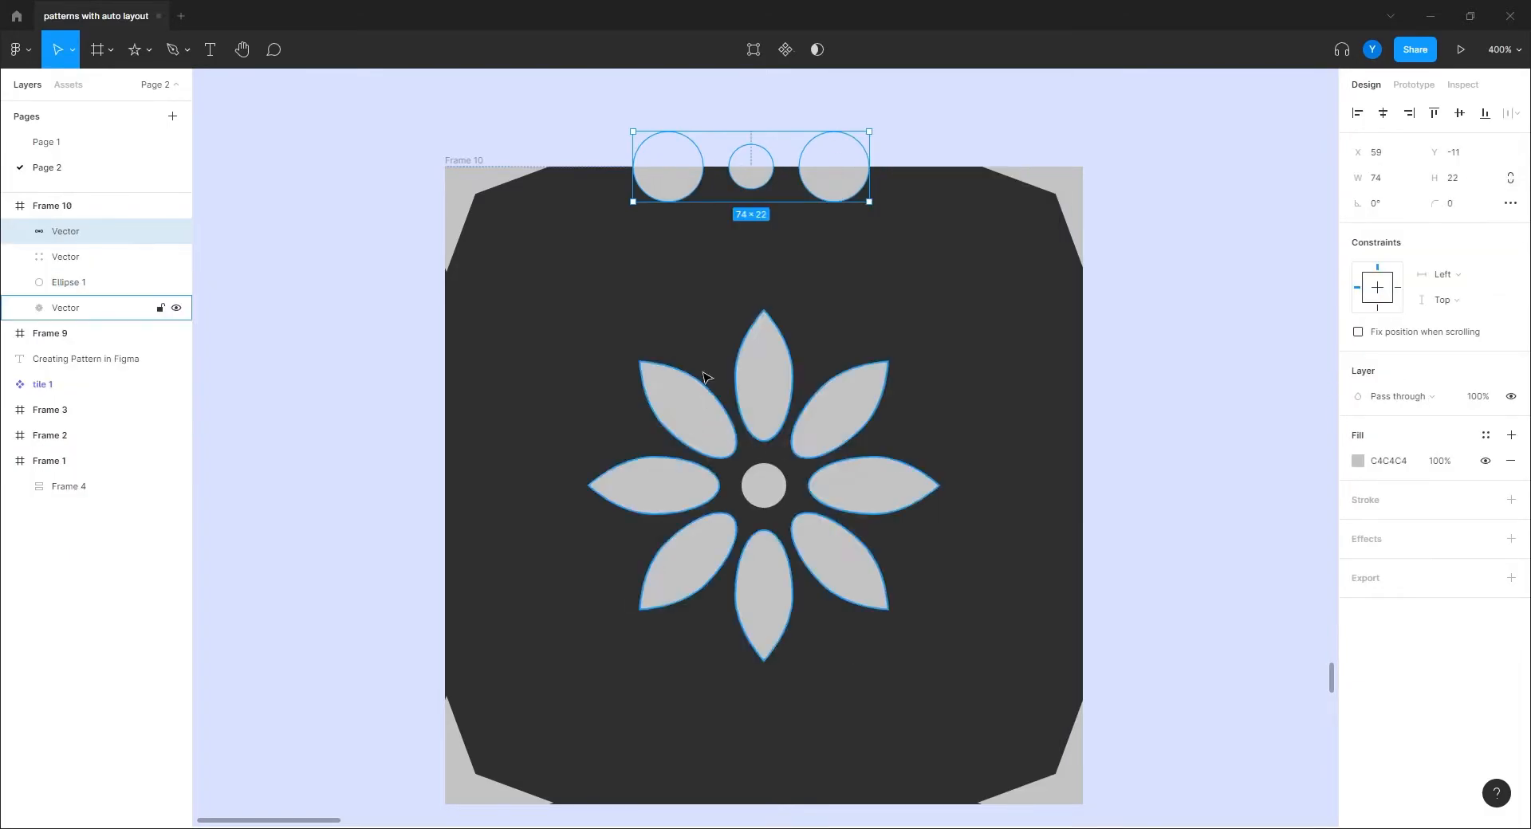
Step: Duplicate the 74×22 three-circle shape onto Frame 10's bottom edge at Y 189
key("Right")
key("Right")
key("Right")
key("Right")
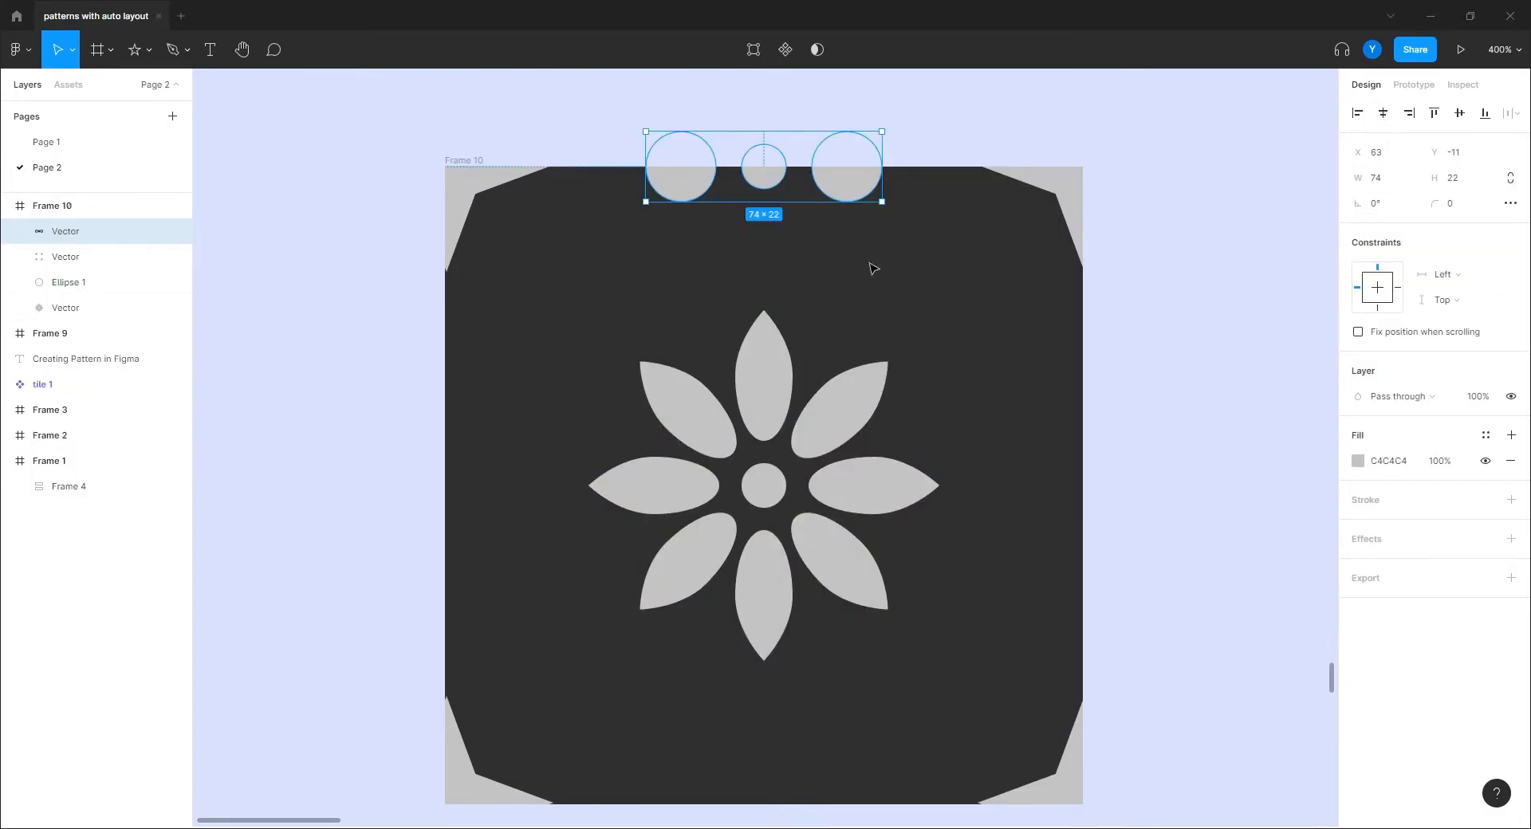
key("ctrl+d")
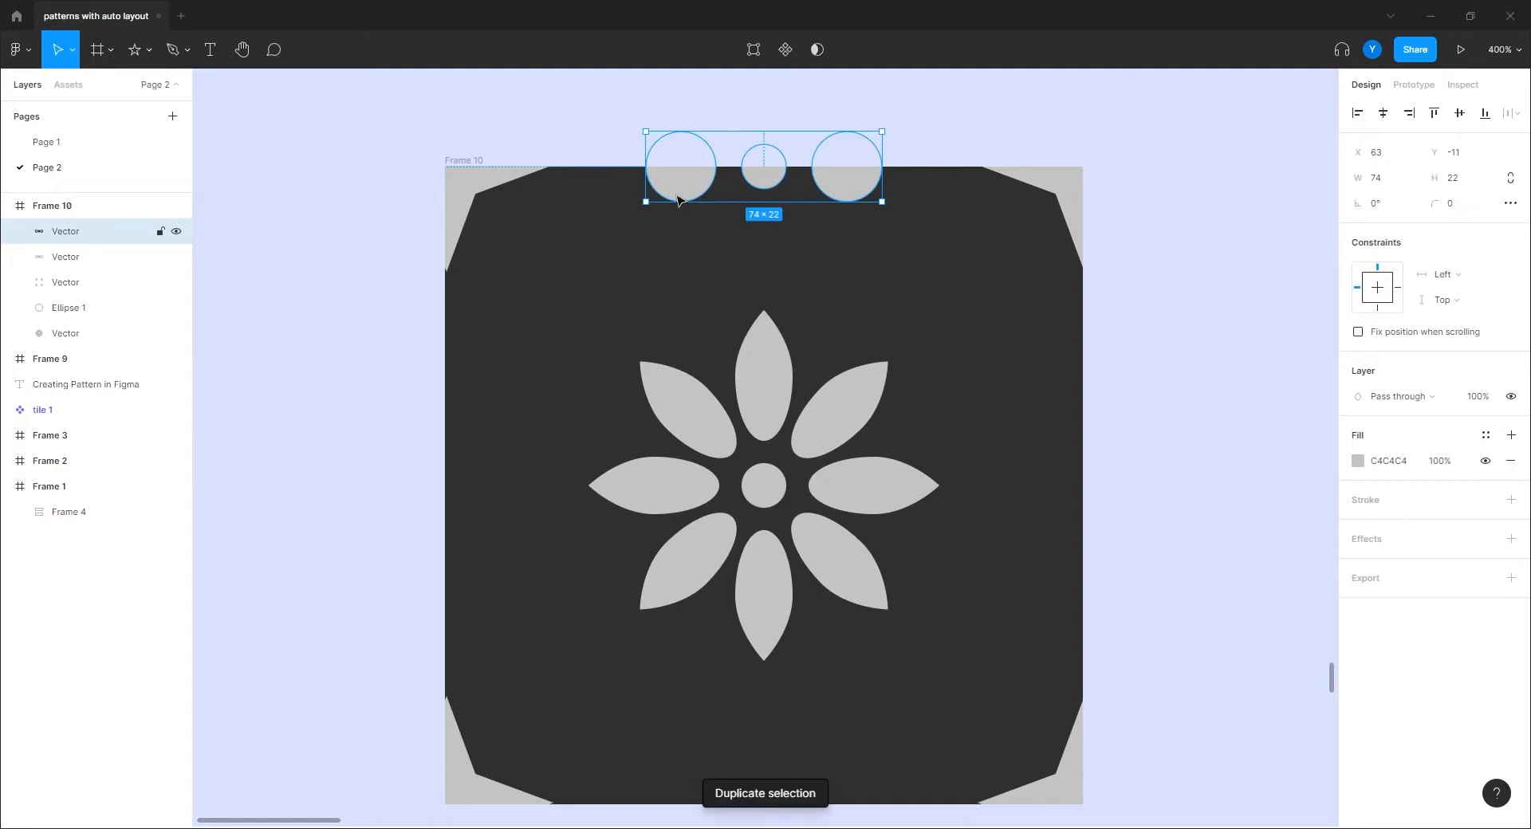
left_click_drag(677, 200, 674, 793)
scroll(519, 529, "down", 2)
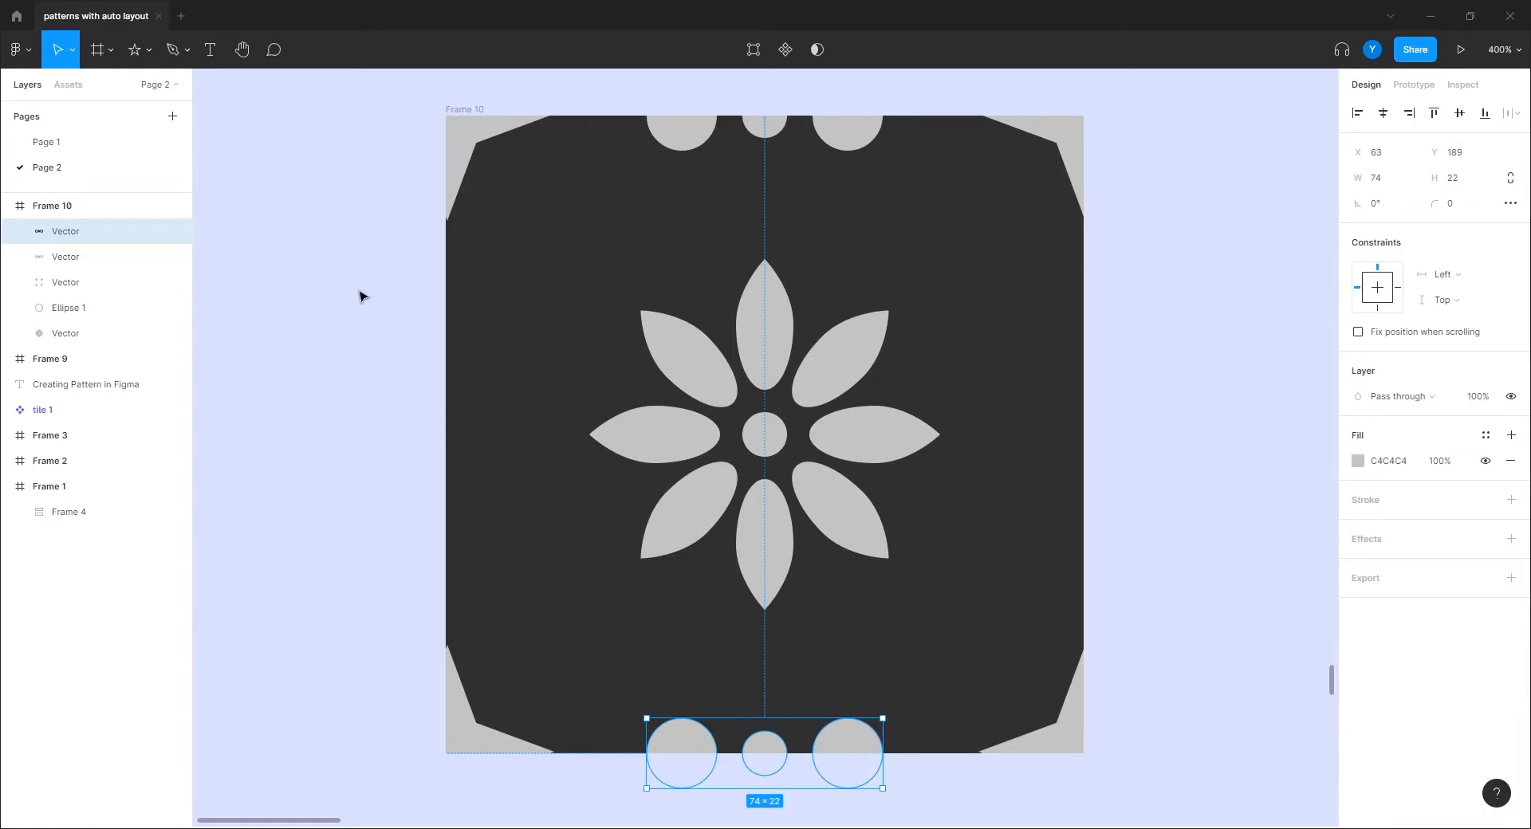
scroll(503, 324, "left", 3)
scroll(503, 325, "up", 1)
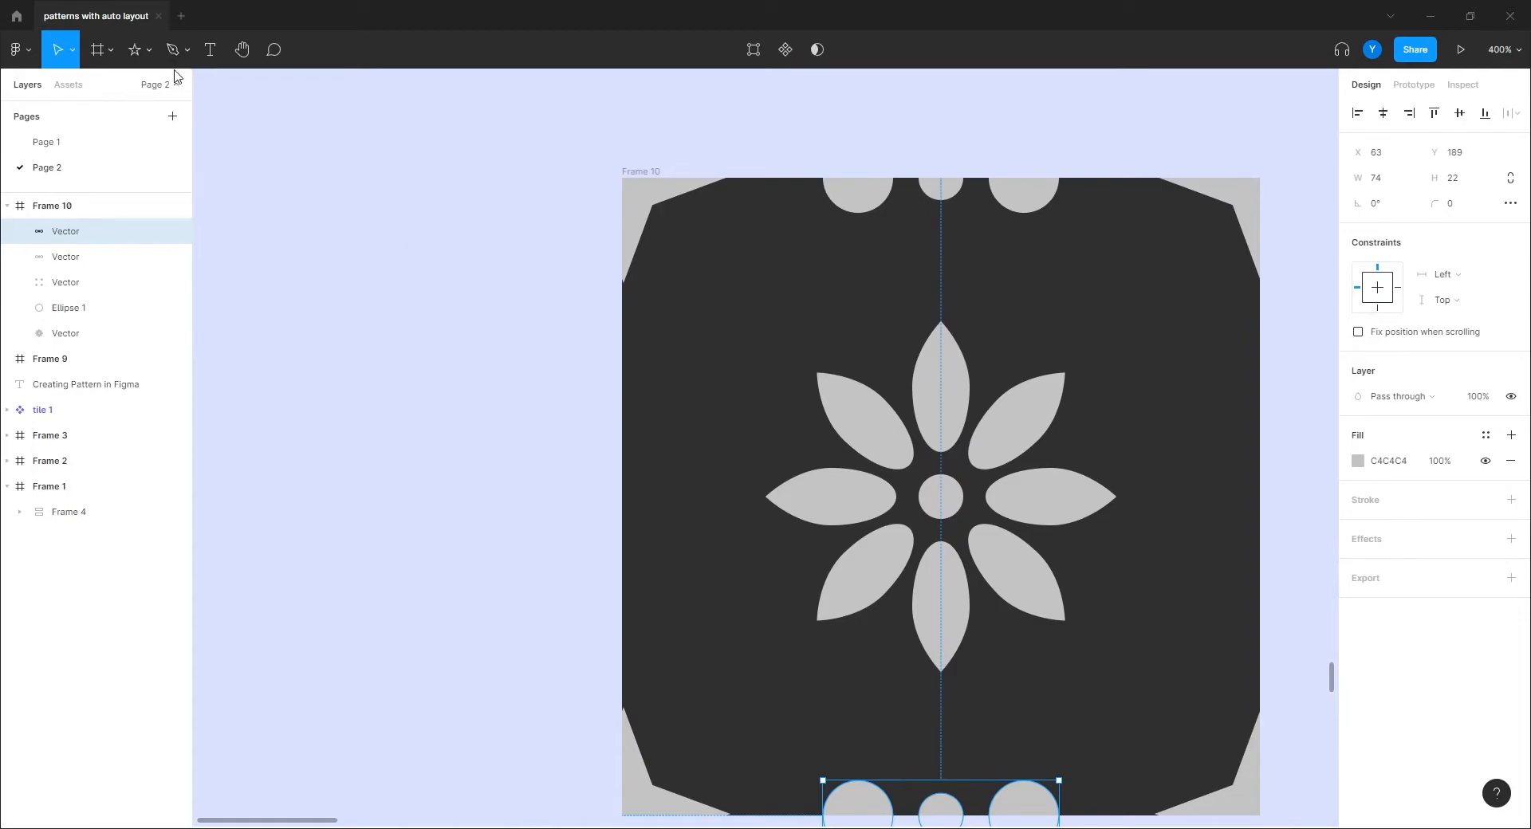
Step: Draw a small 8.91×8.91 diamond in Frame 10 with a corner radius of 2
key("o")
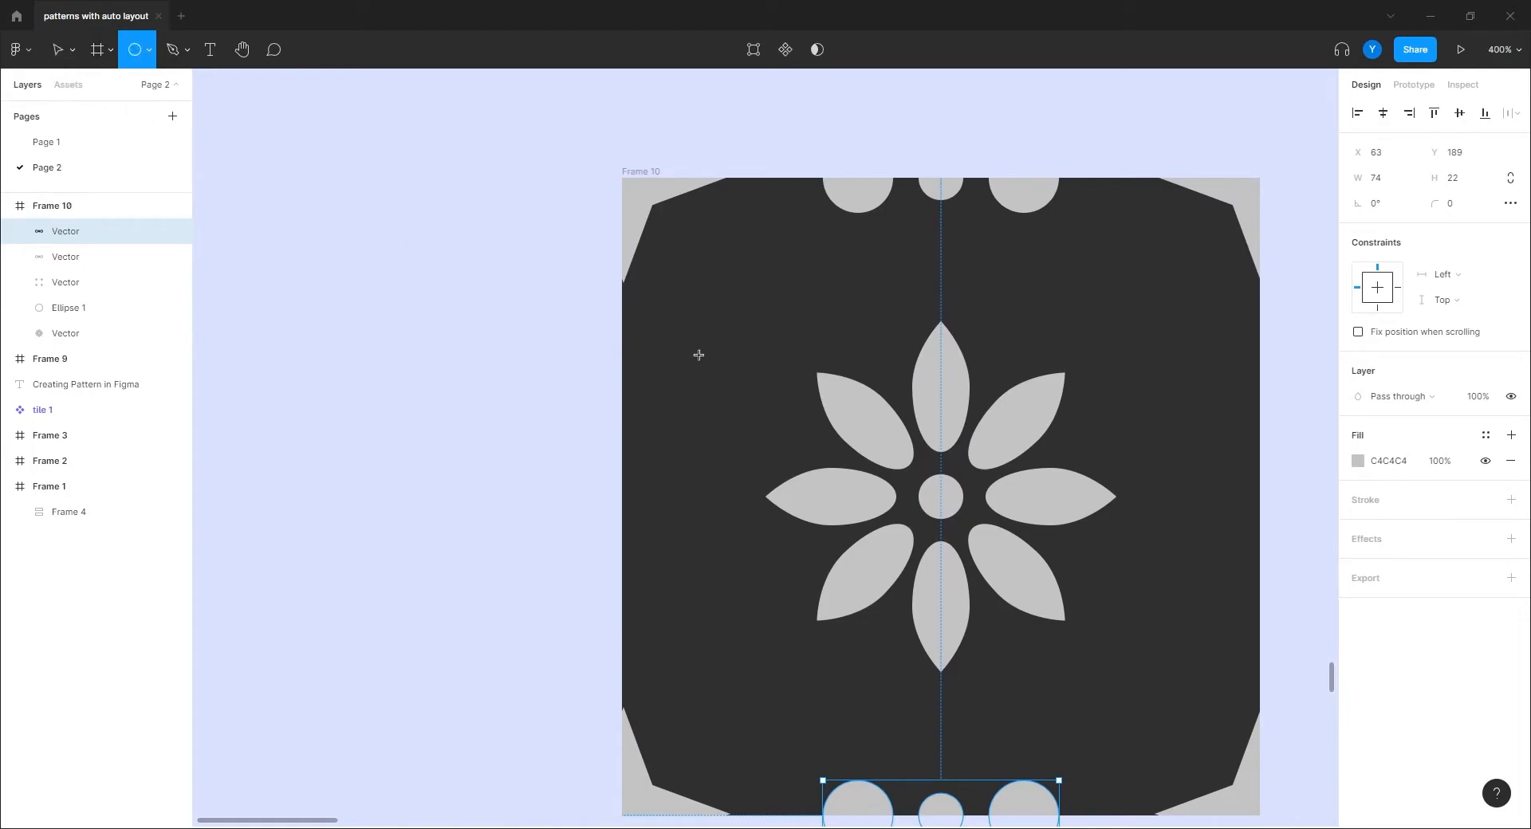
left_click_drag(721, 339, 672, 390)
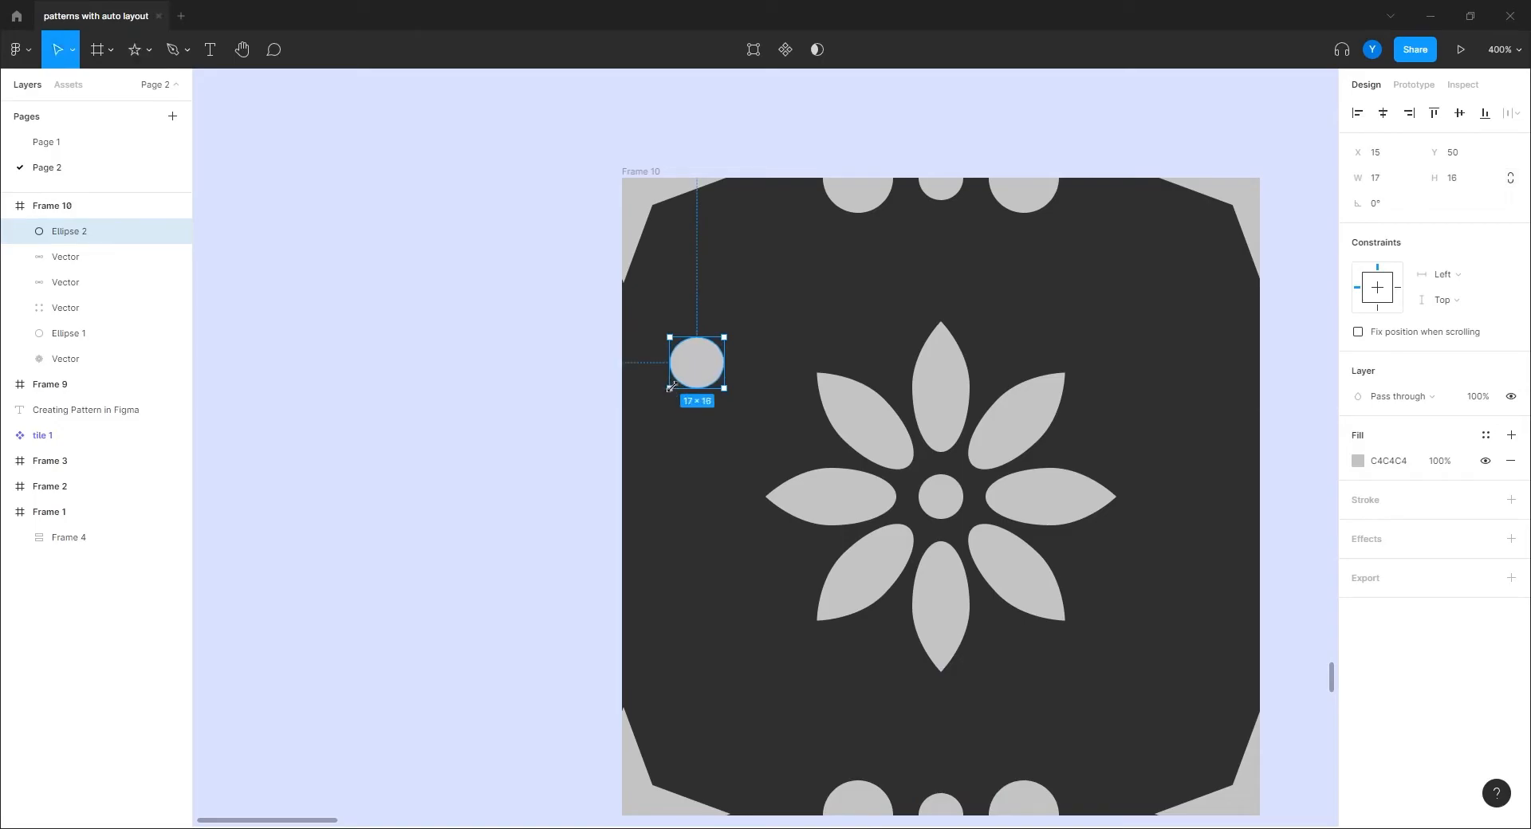
key("Delete")
key("r")
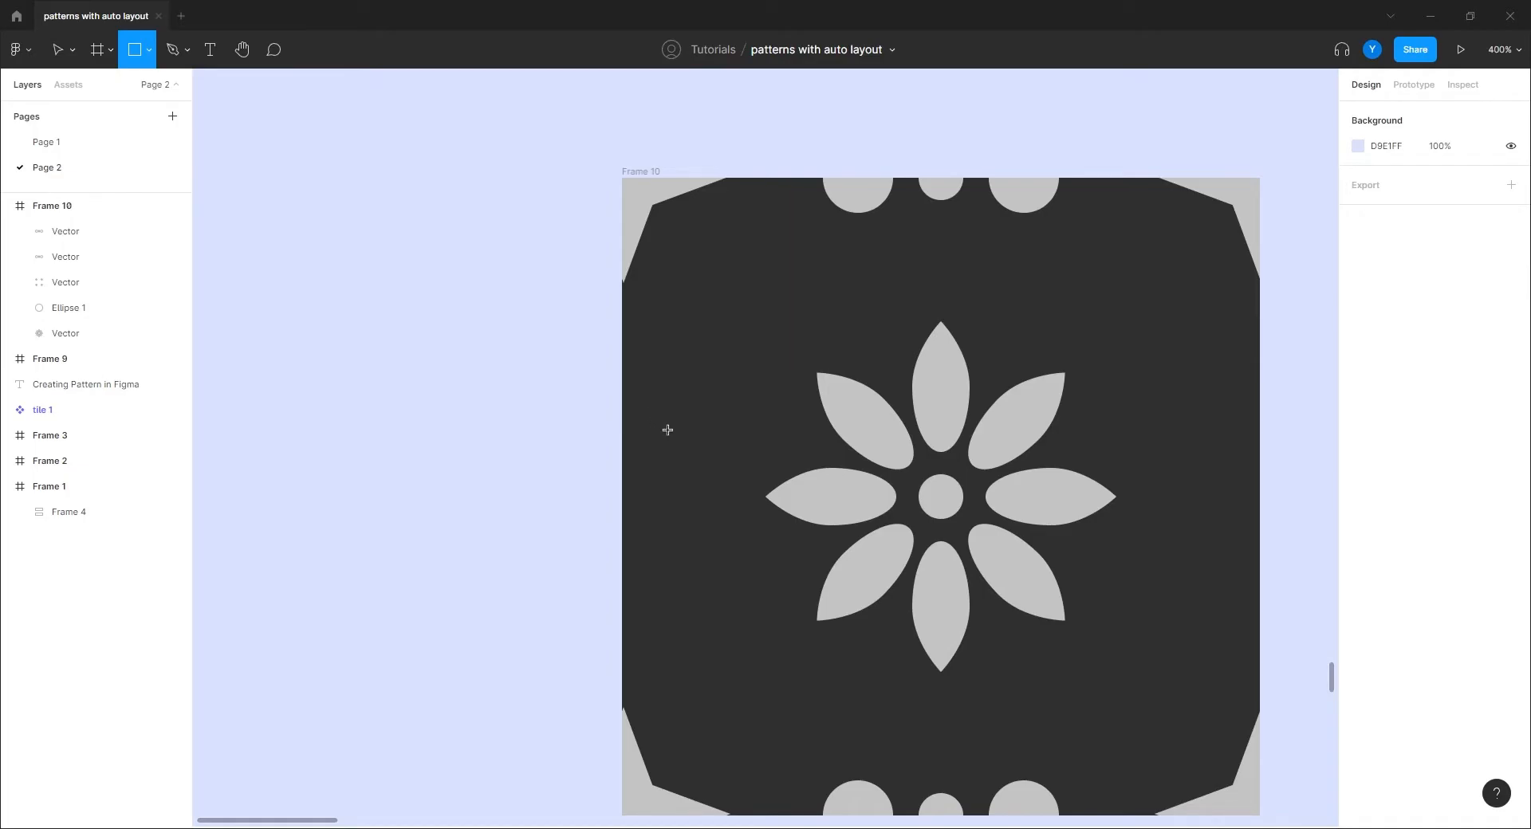
mouse_move(729, 363)
left_mouse_down()
mouse_move(667, 428)
mouse_move(682, 411)
mouse_move(714, 437)
left_mouse_up()
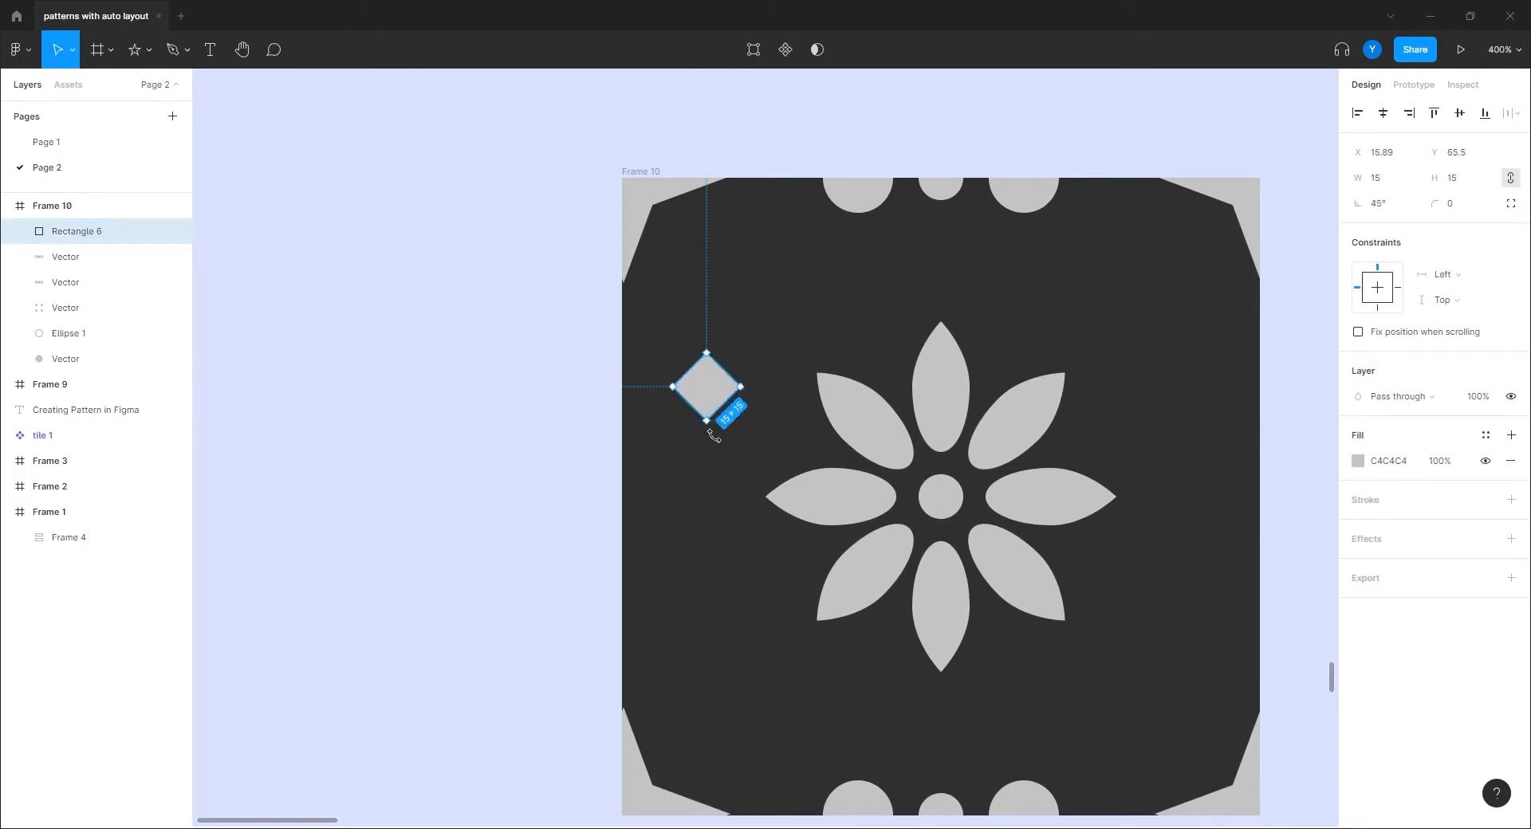
left_click_drag(706, 352, 706, 381)
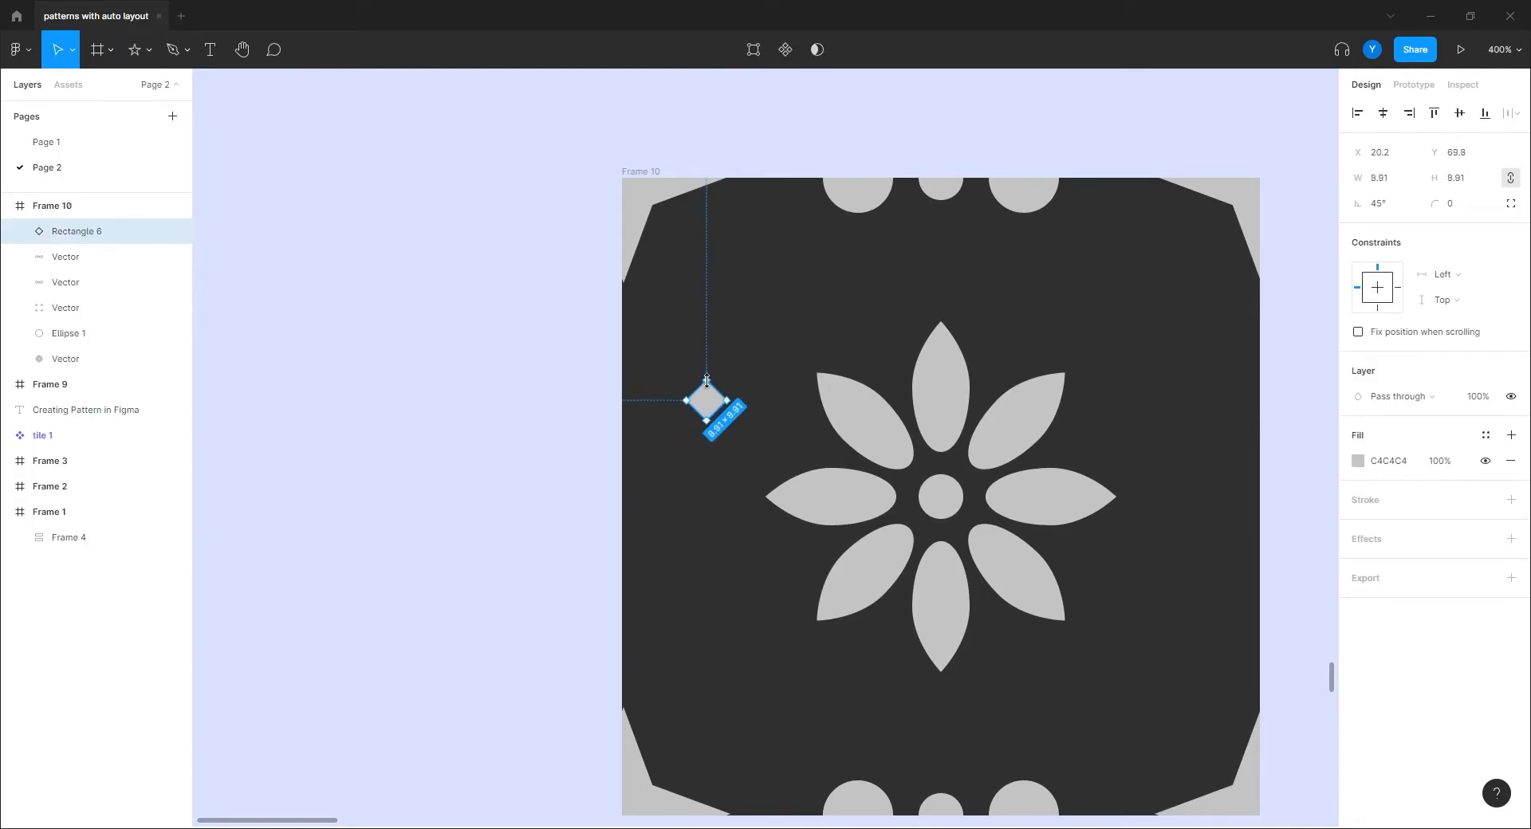
left_click(1445, 204)
type("2")
key("Return")
Step: Place the diamond on the left edge, add two copies with the middle one inset, and select all three
left_click_drag(708, 408, 627, 362)
key("Left")
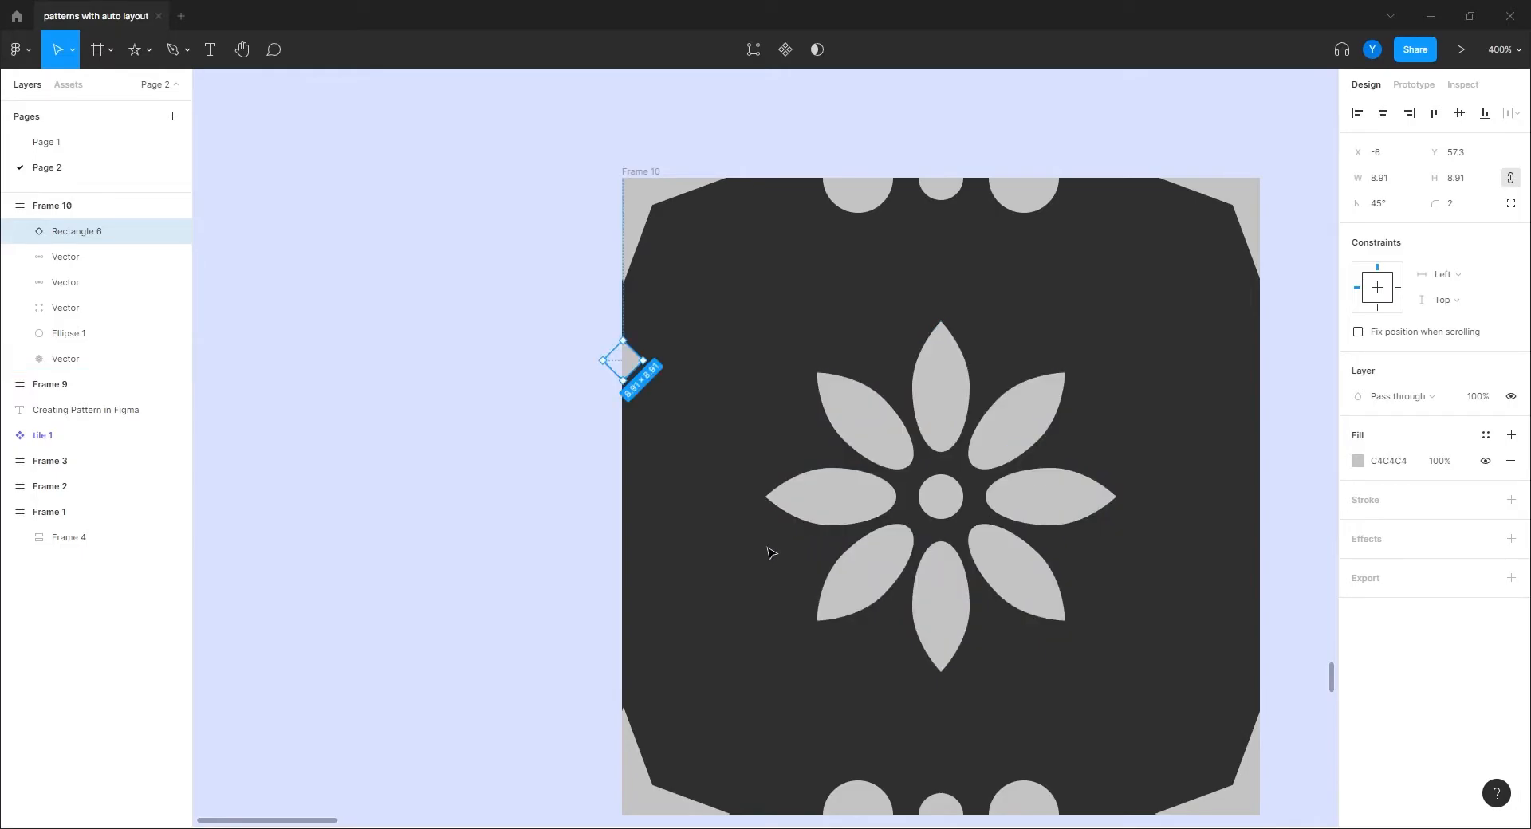
key("ctrl+d")
key("shift+Down")
key("Down")
key("Down")
key("Down")
key("Down")
key("Down")
key("Down")
key("Down")
key("Down")
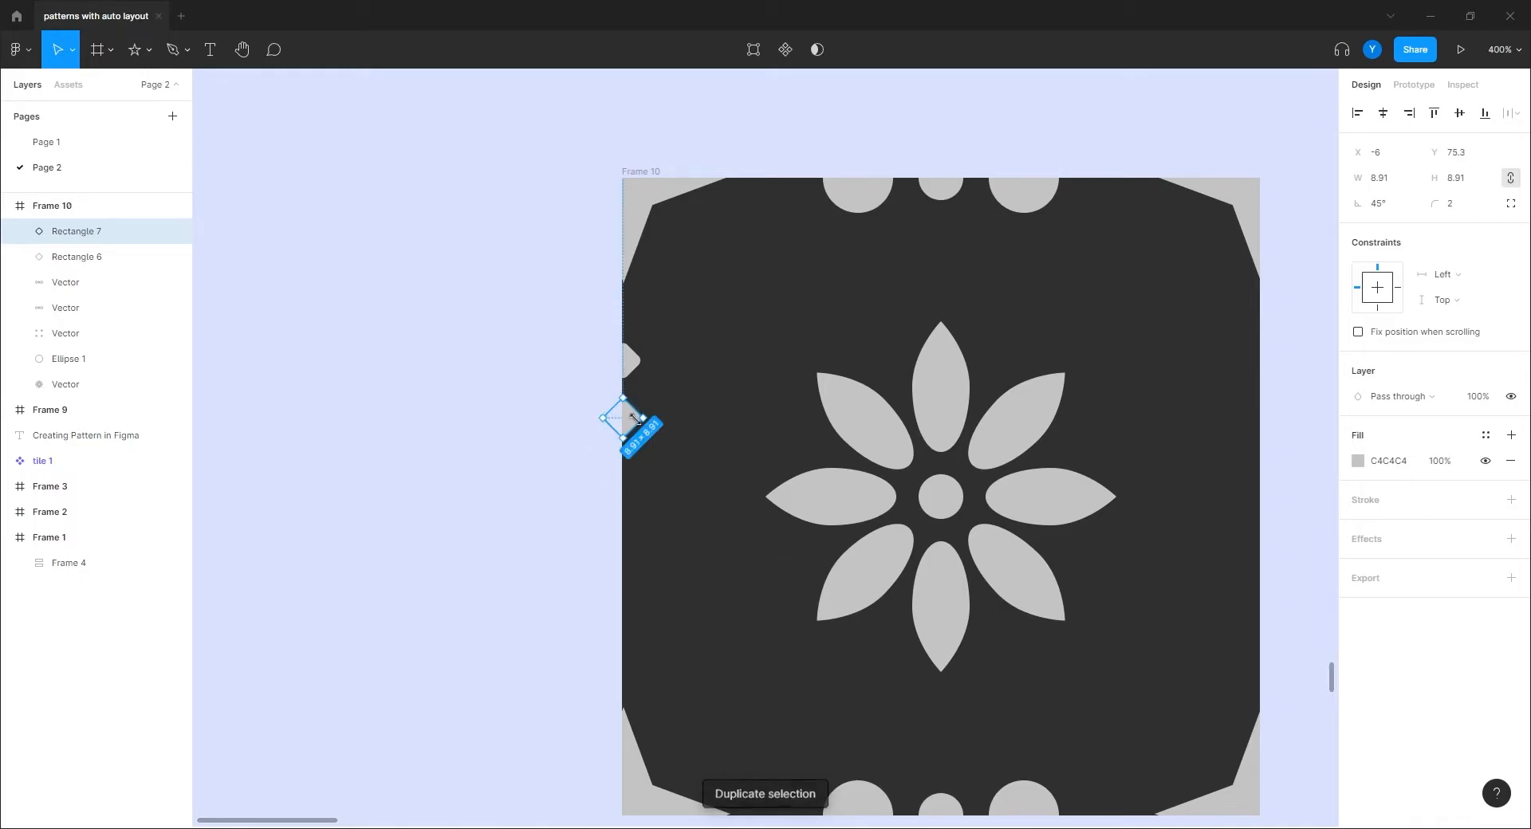
left_click_drag(631, 415, 672, 432)
left_click(630, 369)
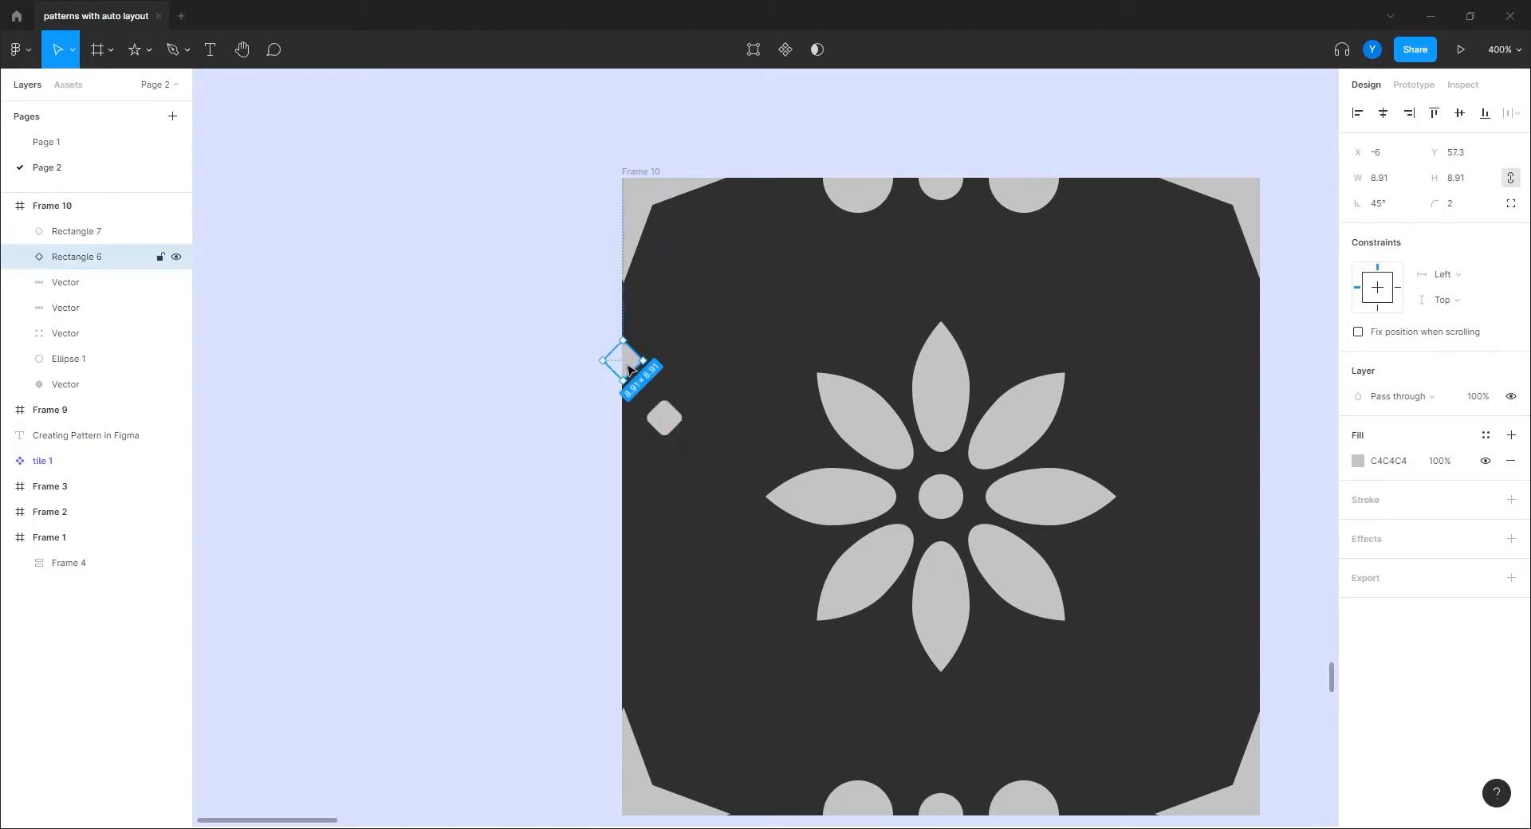
key("ctrl+d")
left_click_drag(630, 369, 637, 482)
left_click(664, 418, "shift")
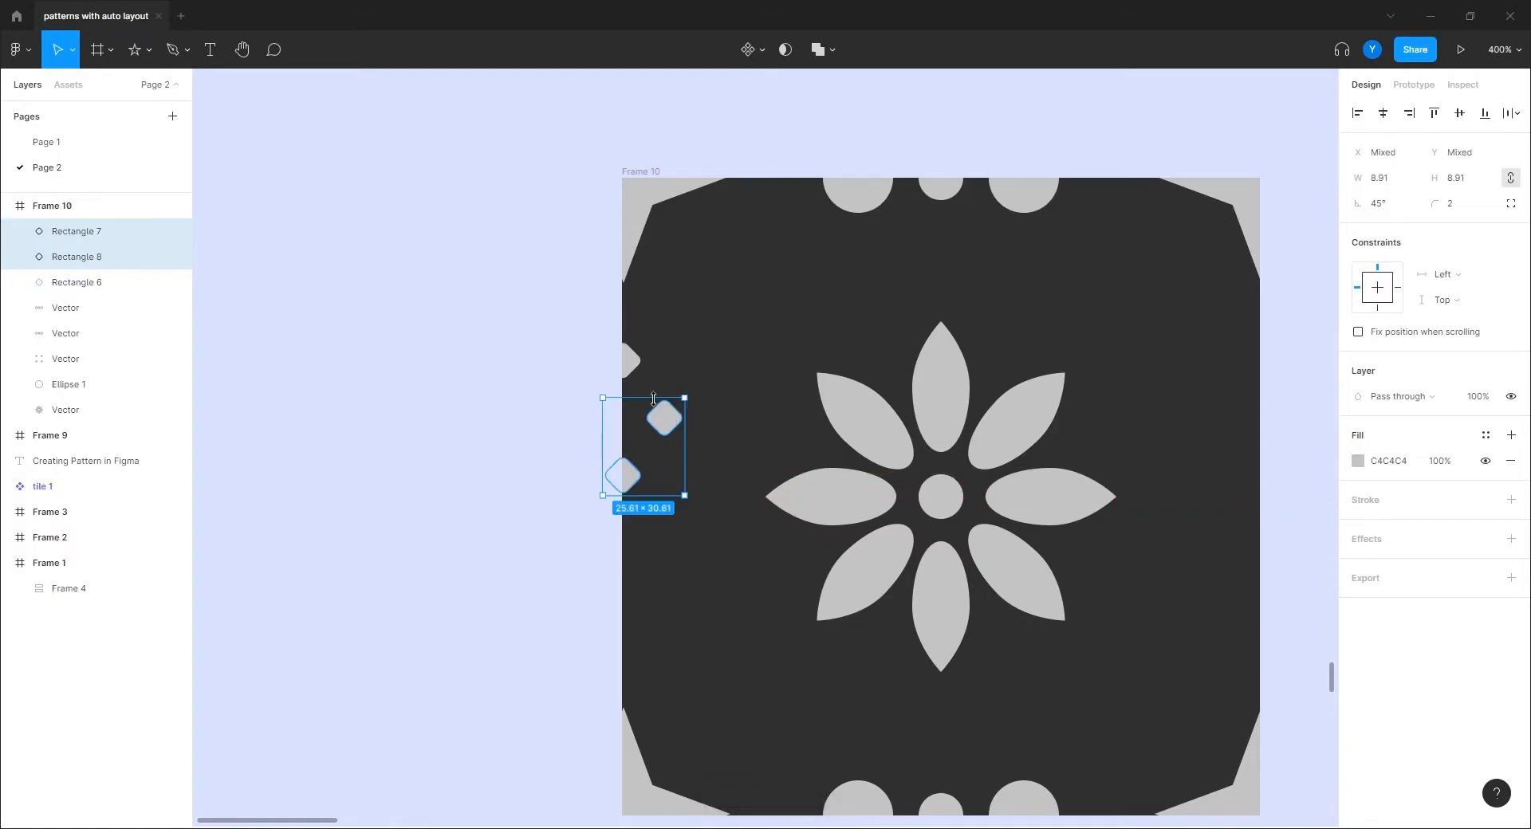
left_click(623, 361, "shift")
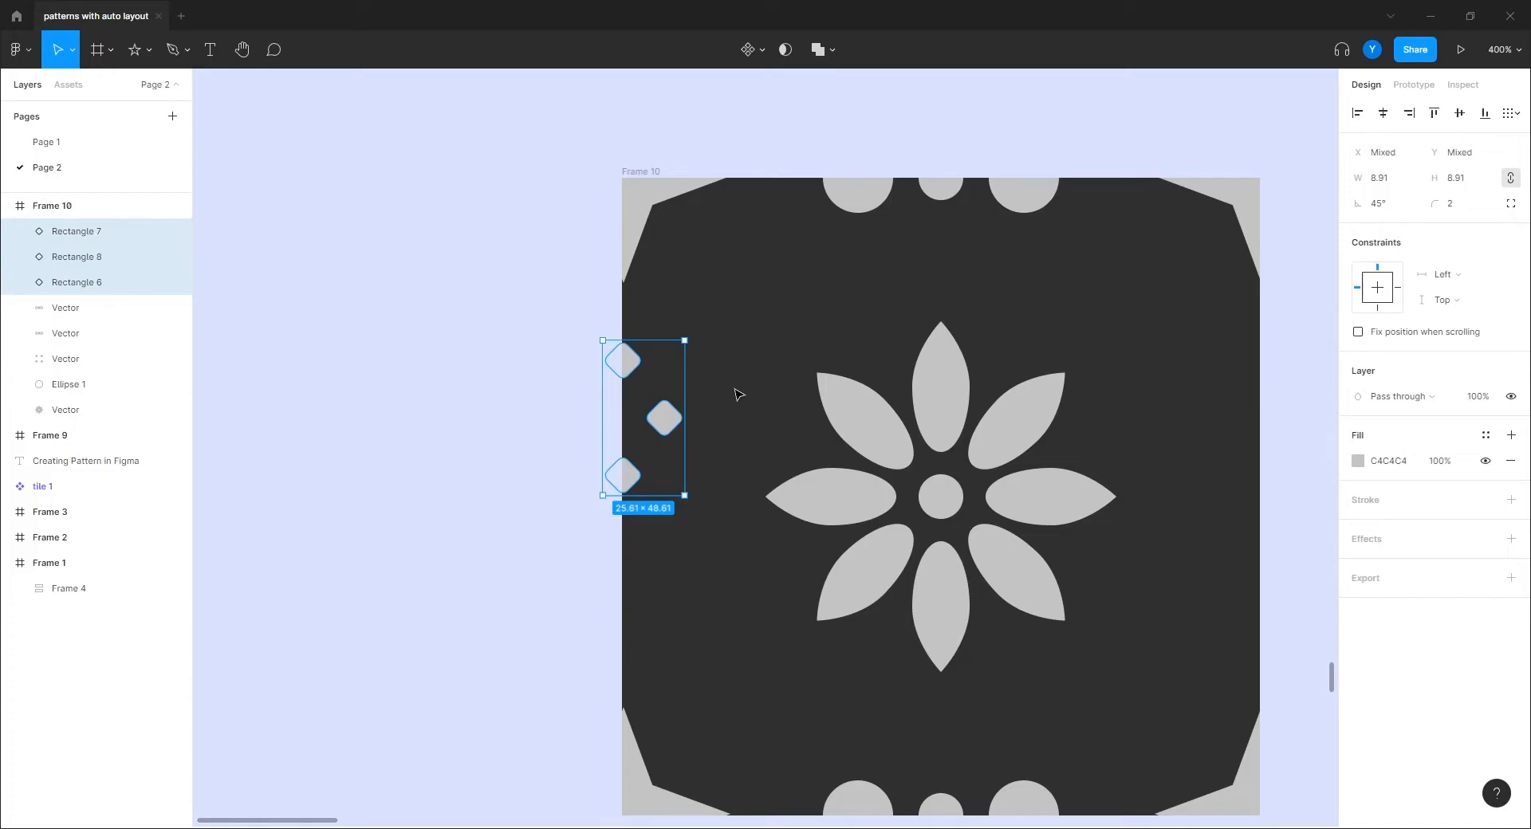
Step: Flatten the three diamonds into one shape centred vertically on the left edge
right_click(664, 418)
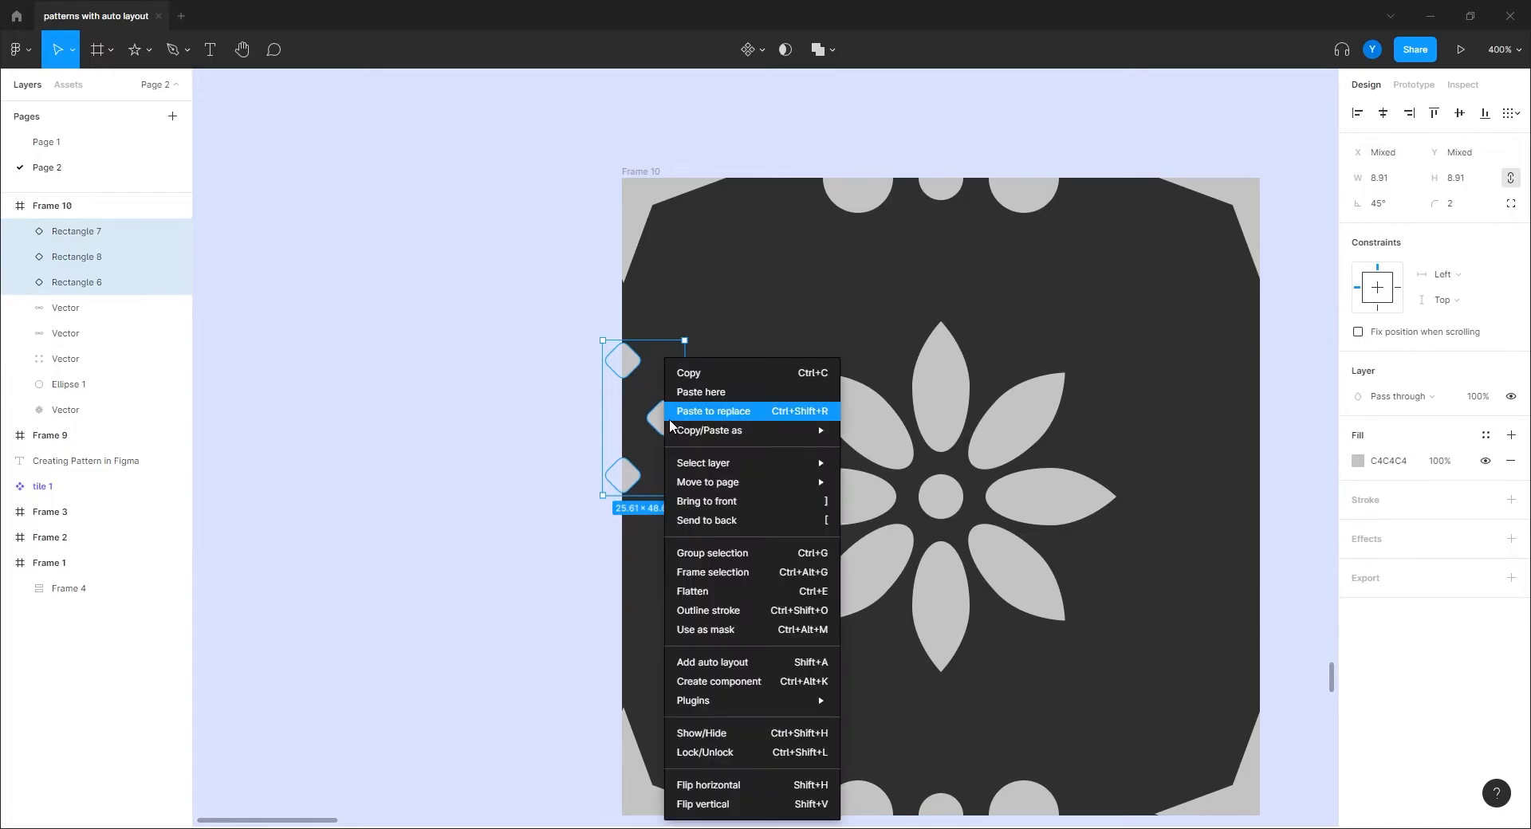
left_click(702, 592)
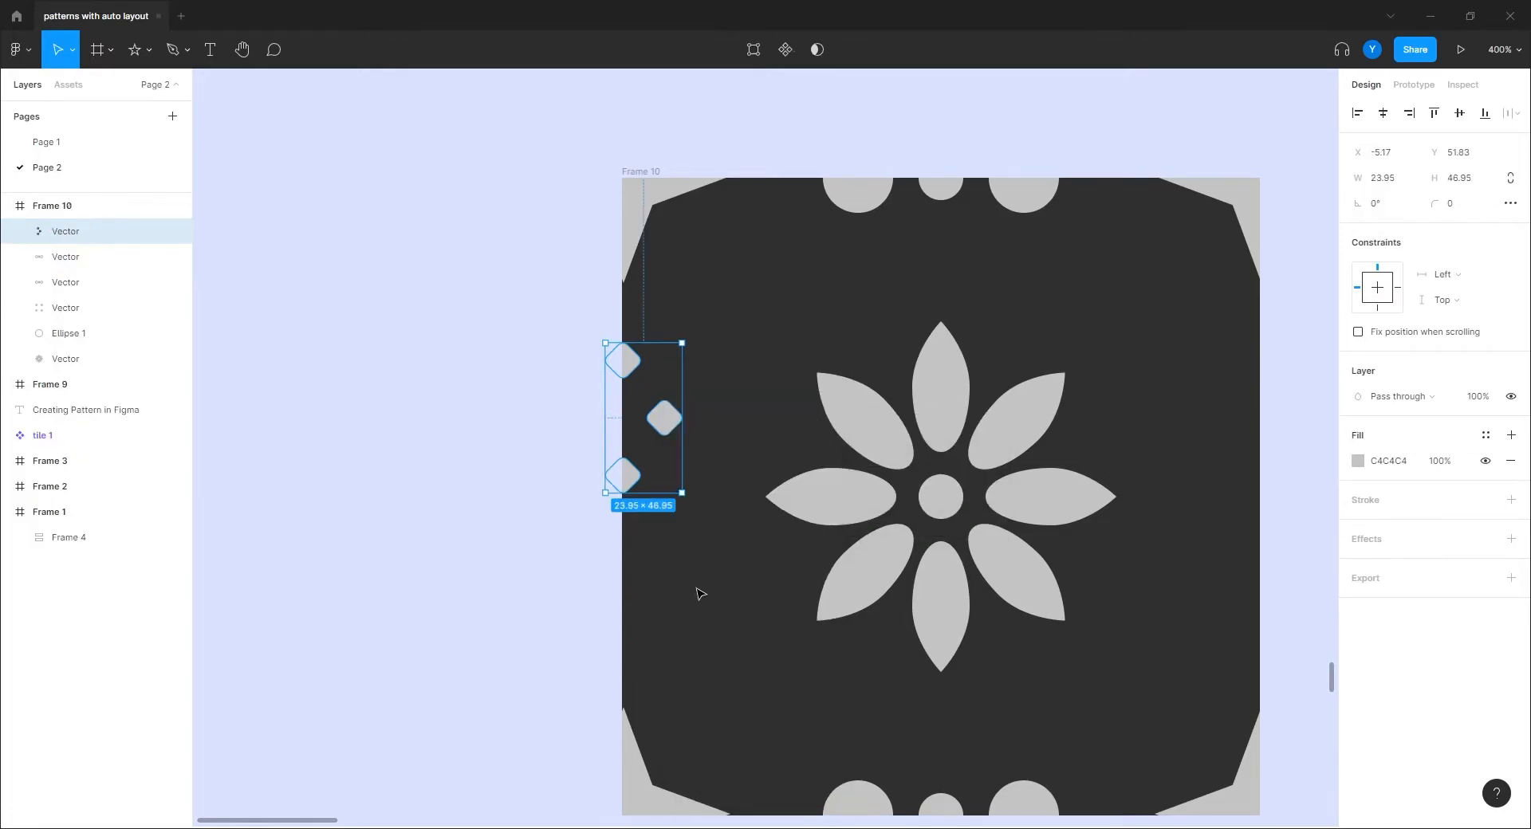
left_click_drag(614, 484, 634, 555)
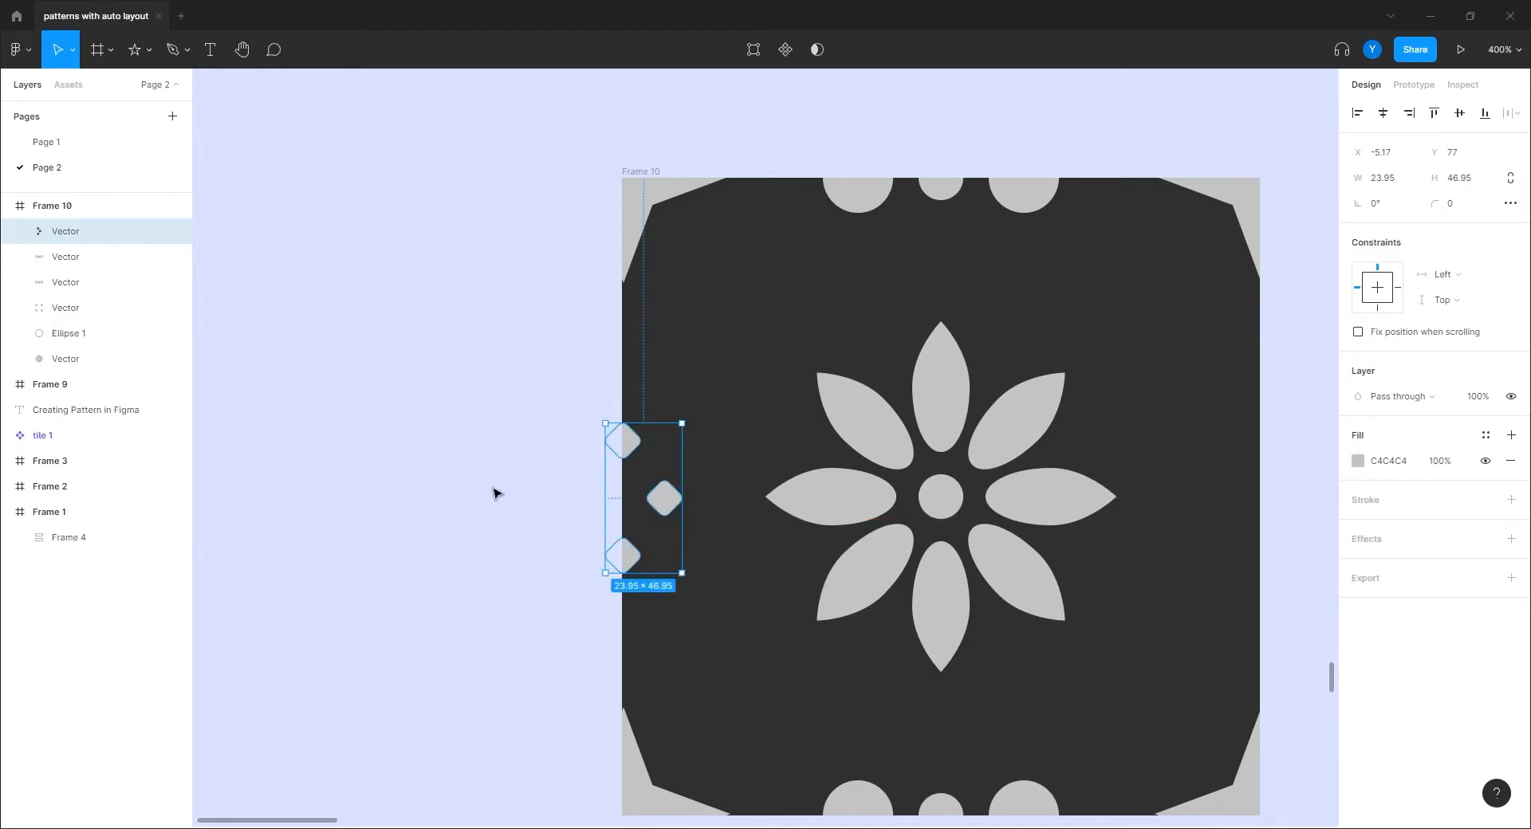
Step: Duplicate the diamond shape, flip it horizontally, and snap it to the frame's right edge
key("ctrl+d")
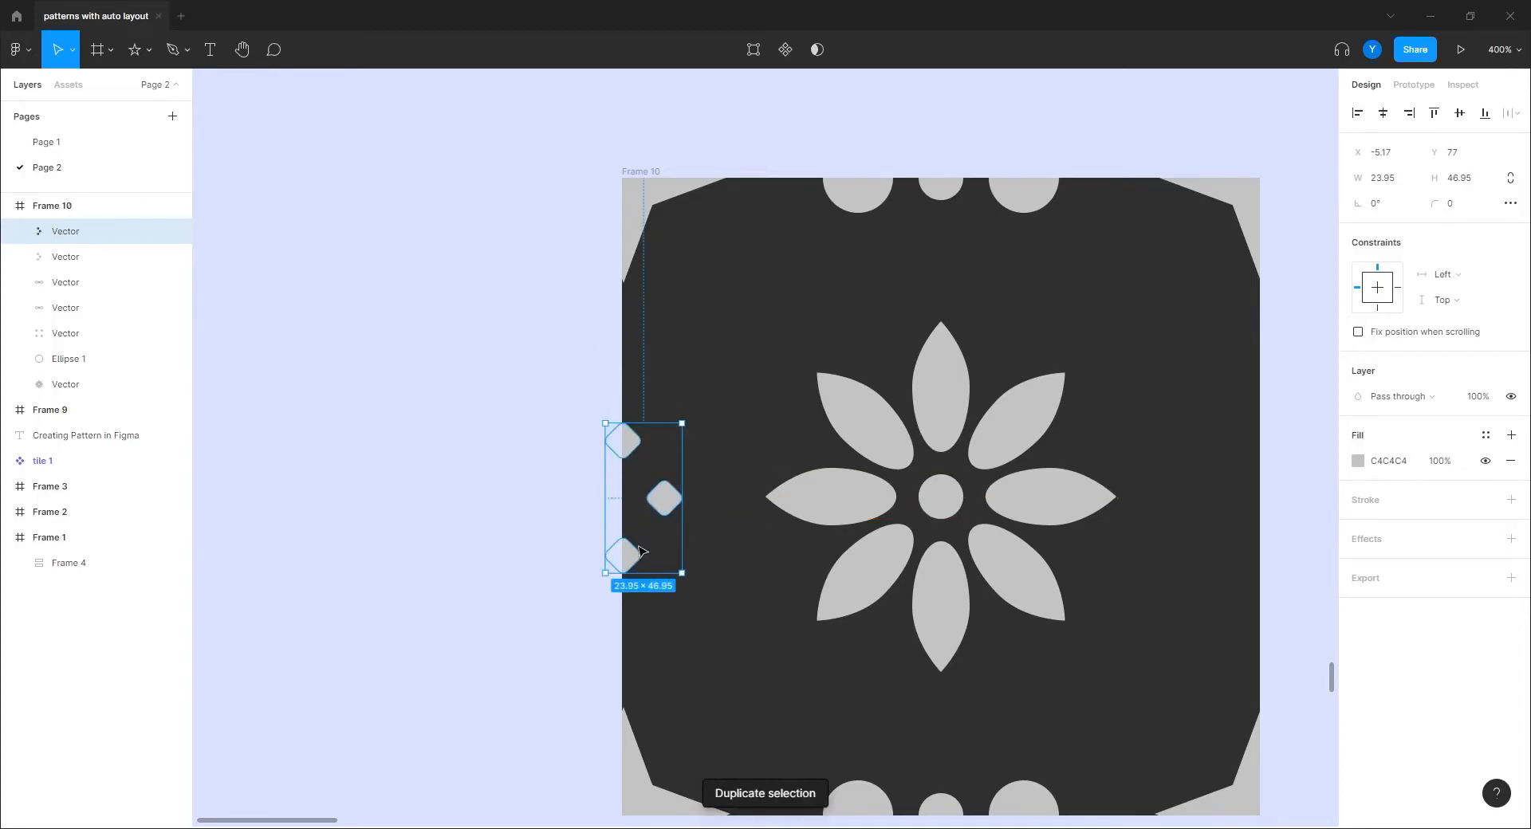
left_click_drag(630, 558, 1175, 564)
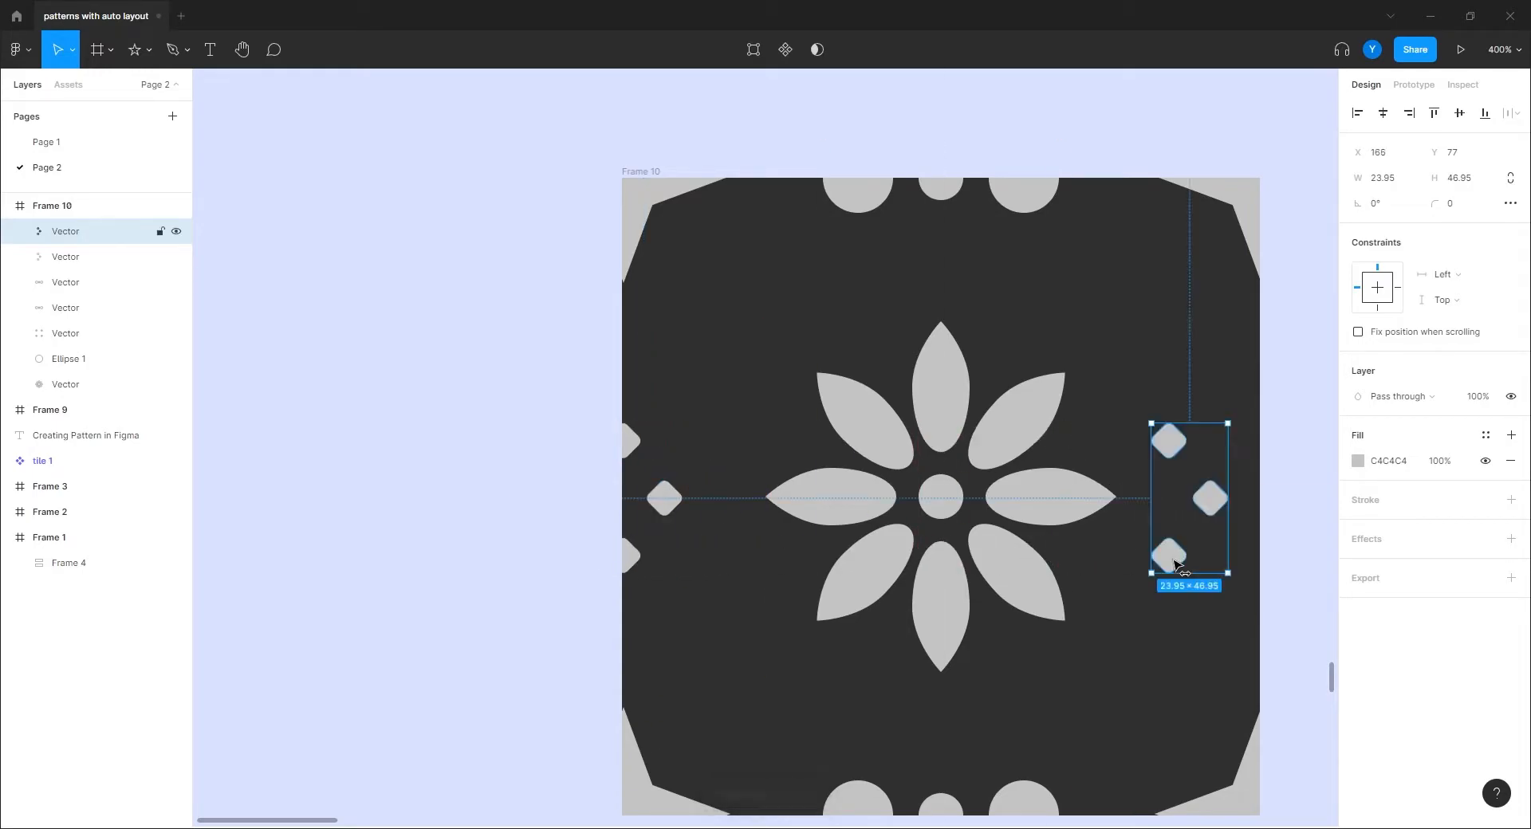
right_click(1175, 564)
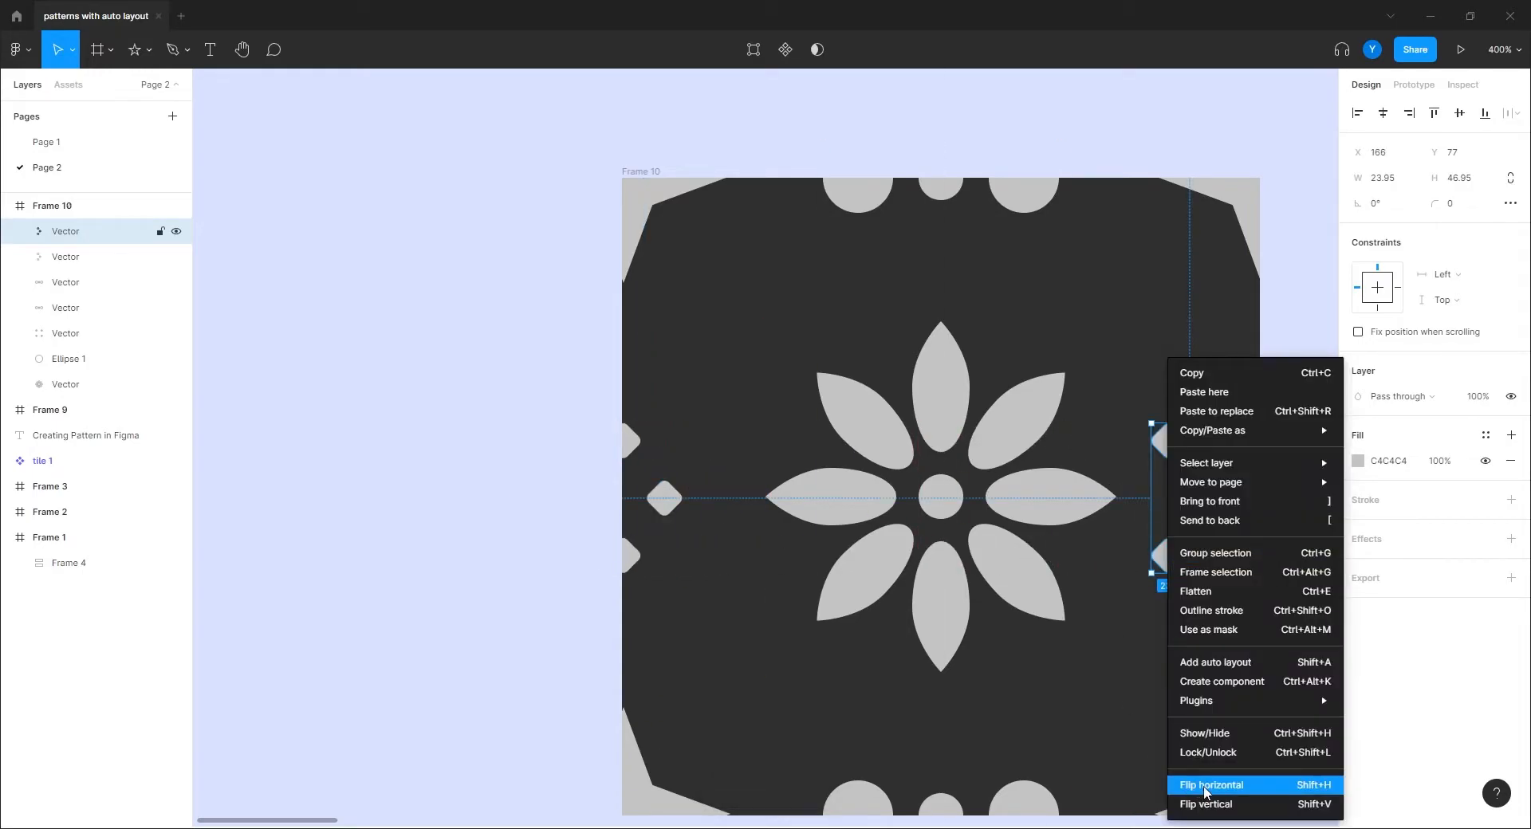
left_click(1205, 788)
left_click_drag(1174, 514, 1222, 512)
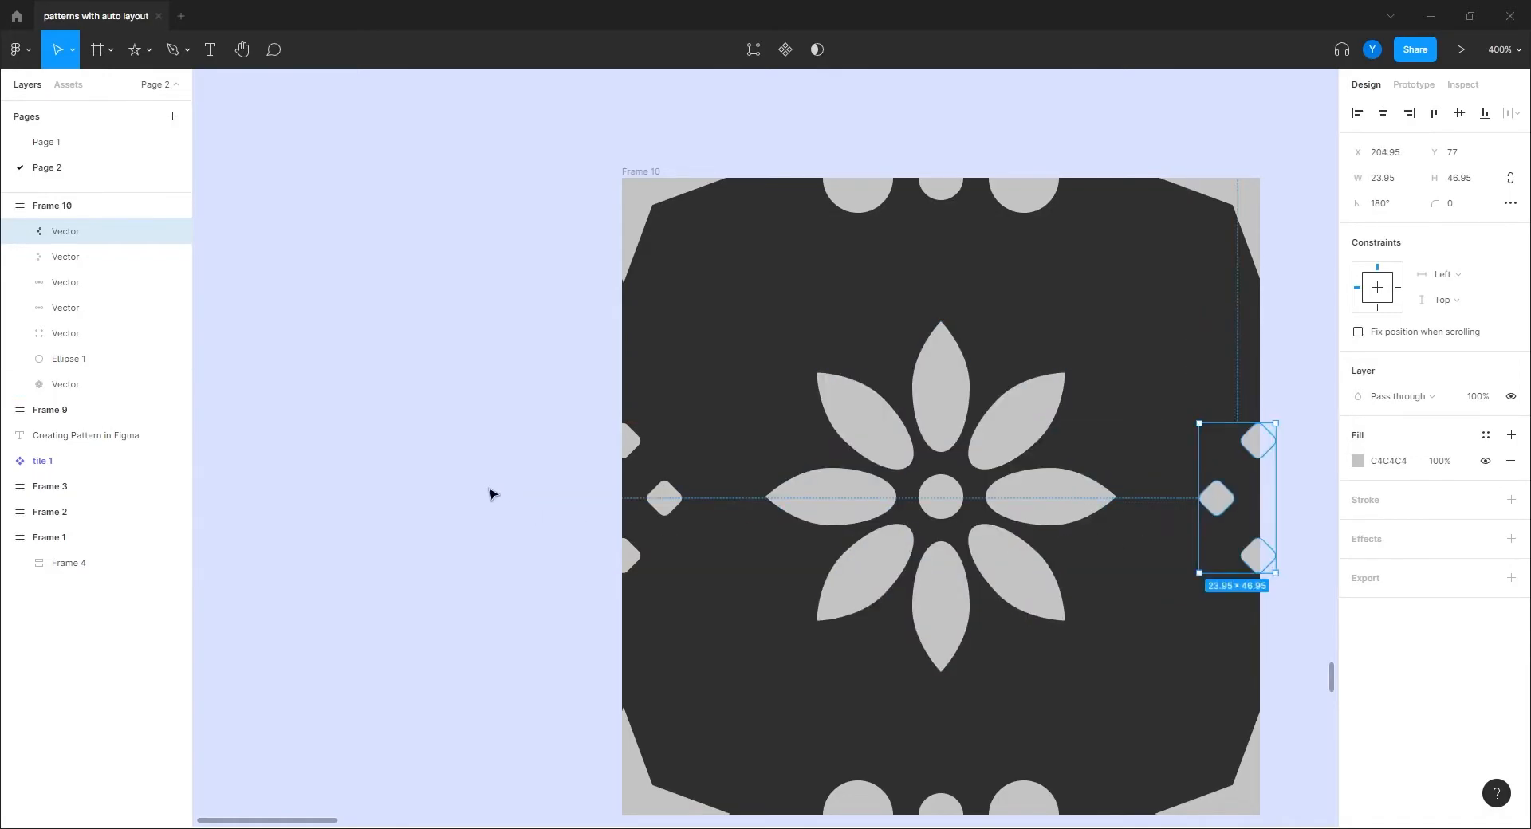
left_click(510, 510)
left_click_drag(513, 515, 386, 437)
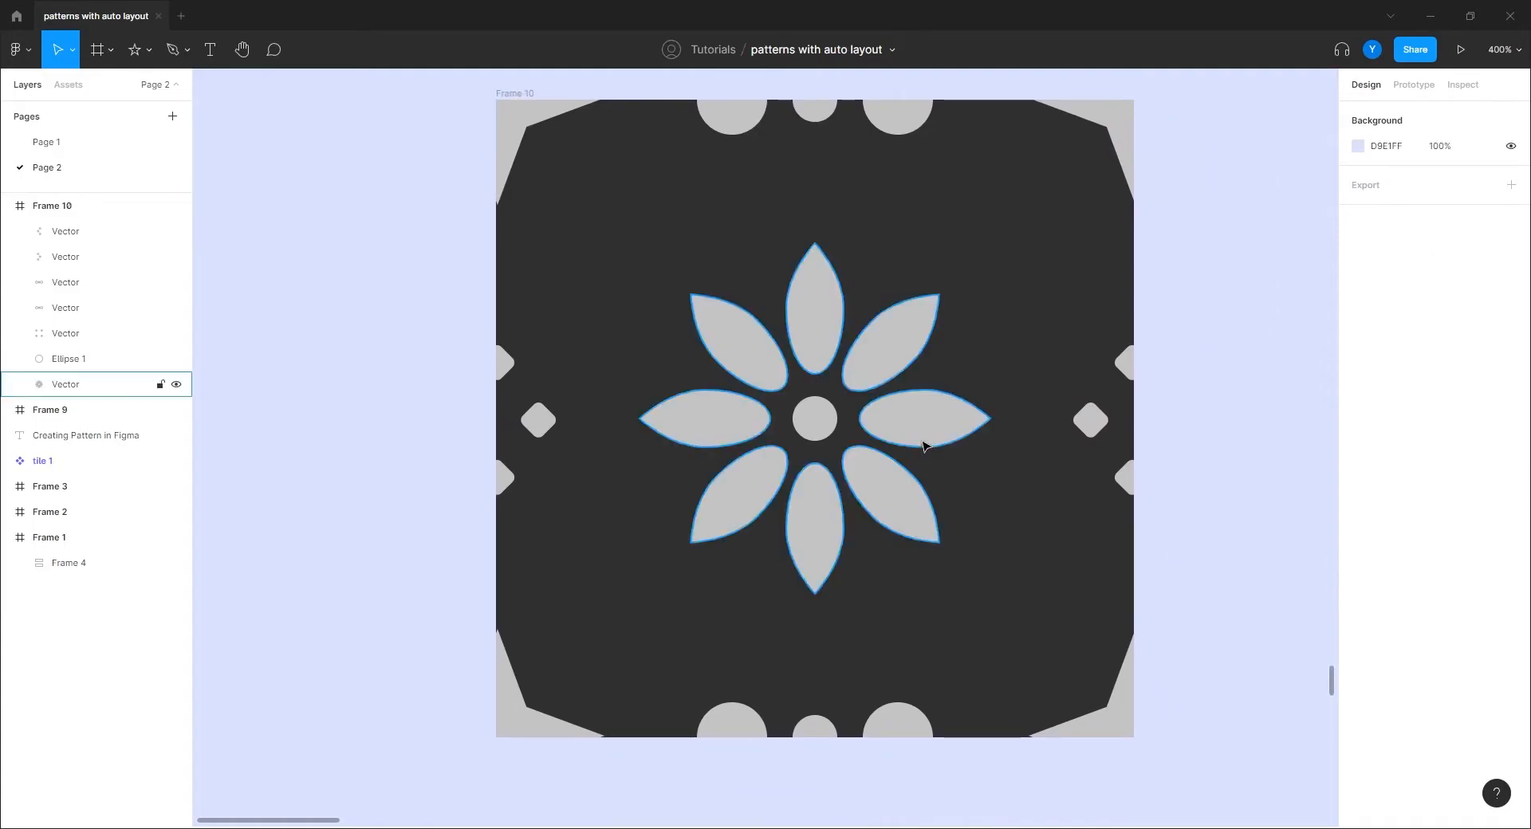
Step: Zoom in on the right-edge diamonds and round their size to 24×47
left_click_drag(961, 426, 653, 452)
key("ctrl+plus")
key("ctrl+plus")
left_click_drag(777, 316, 711, 390)
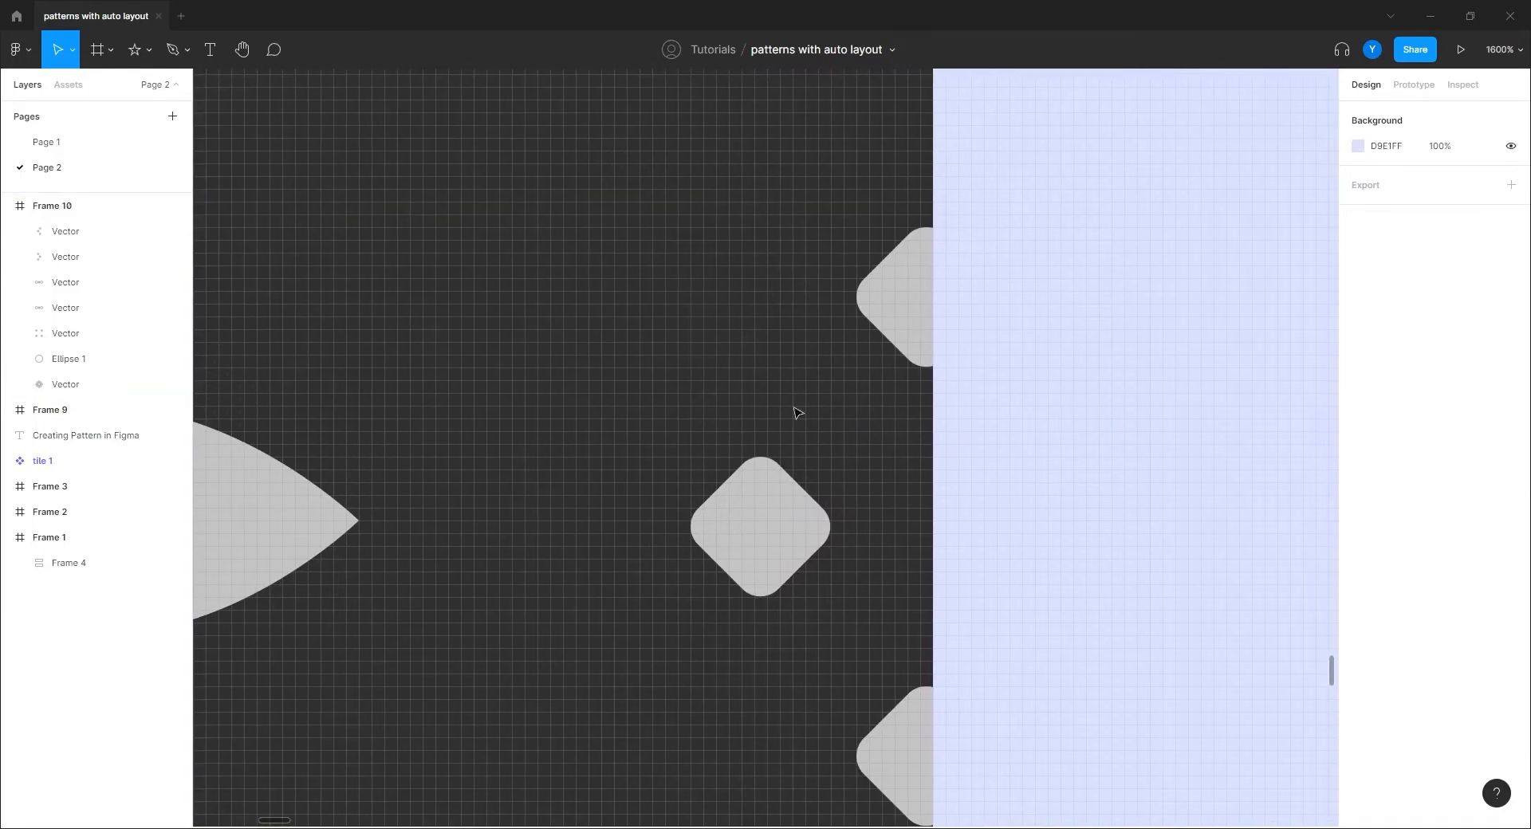
left_click(882, 314)
key("Right")
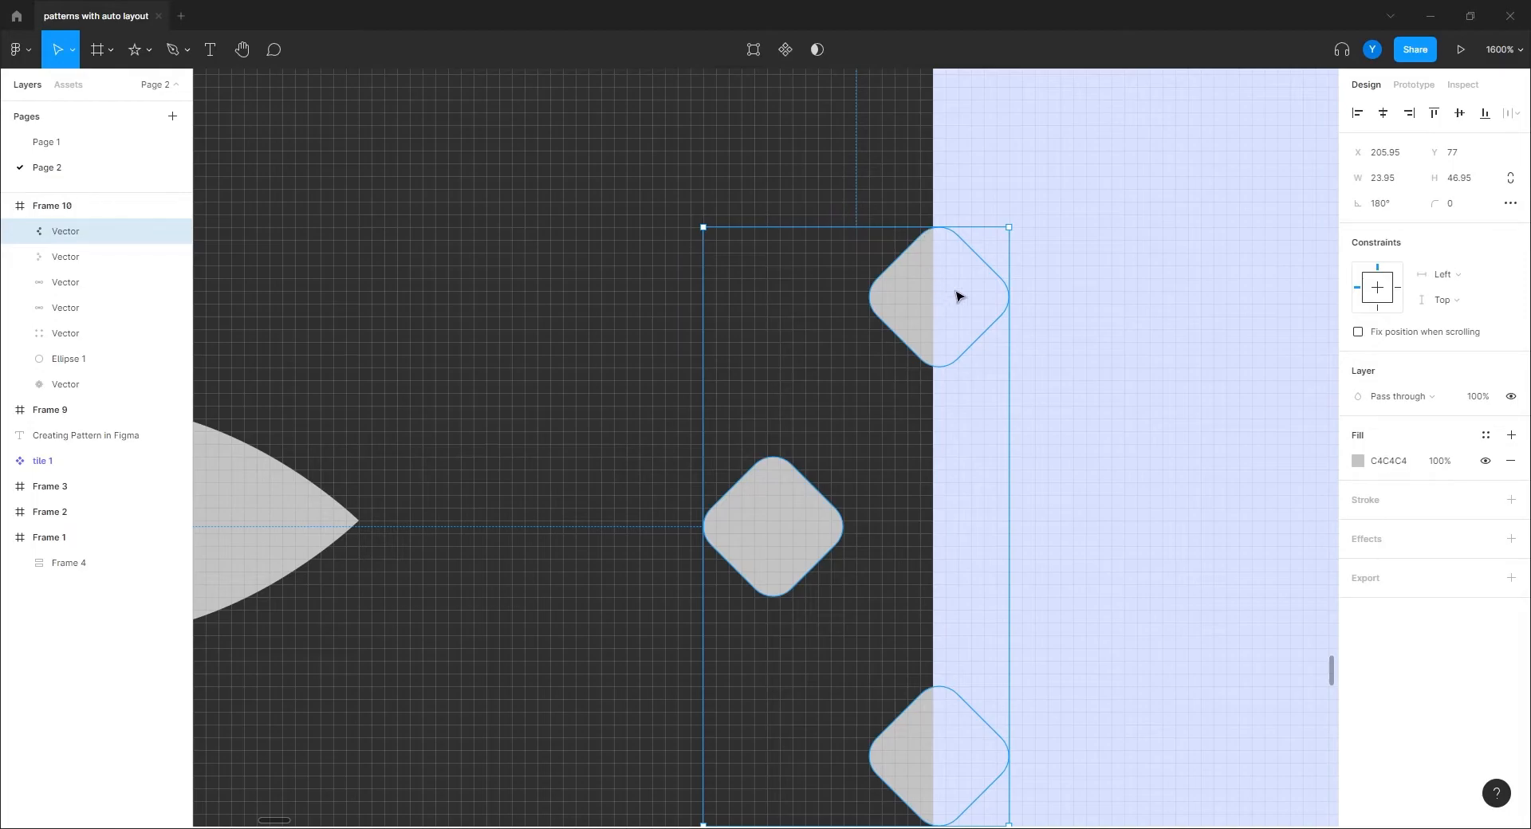
left_click_drag(1010, 450, 1005, 450)
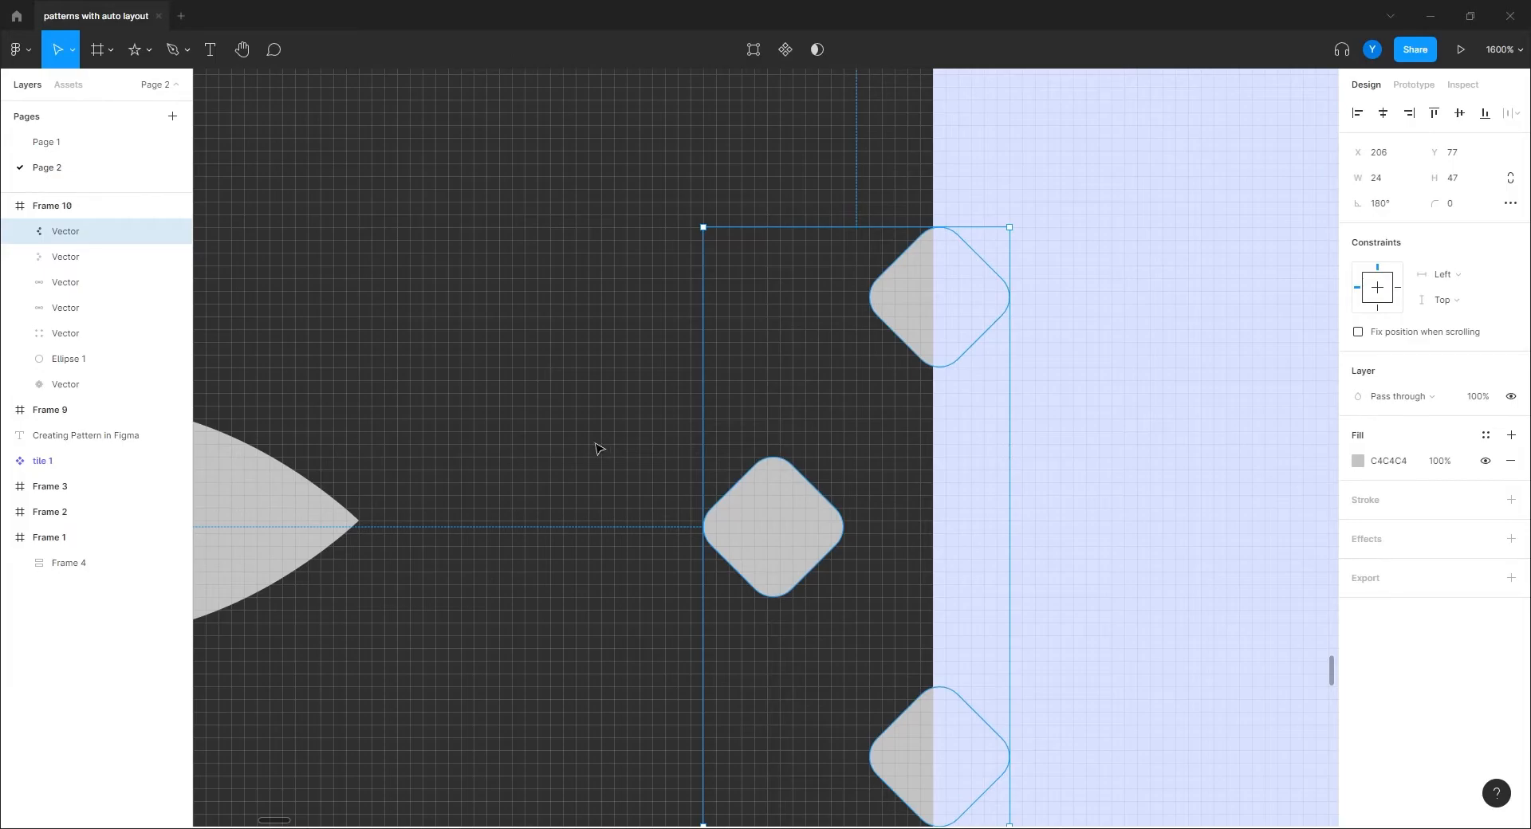
Step: Nudge the right-edge group back to X 206 and zoom out to view the whole tile
key("ctrl+minus")
left_click_drag(469, 453, 1114, 491)
left_click_drag(548, 479, 909, 443)
key("Left")
left_click(438, 465)
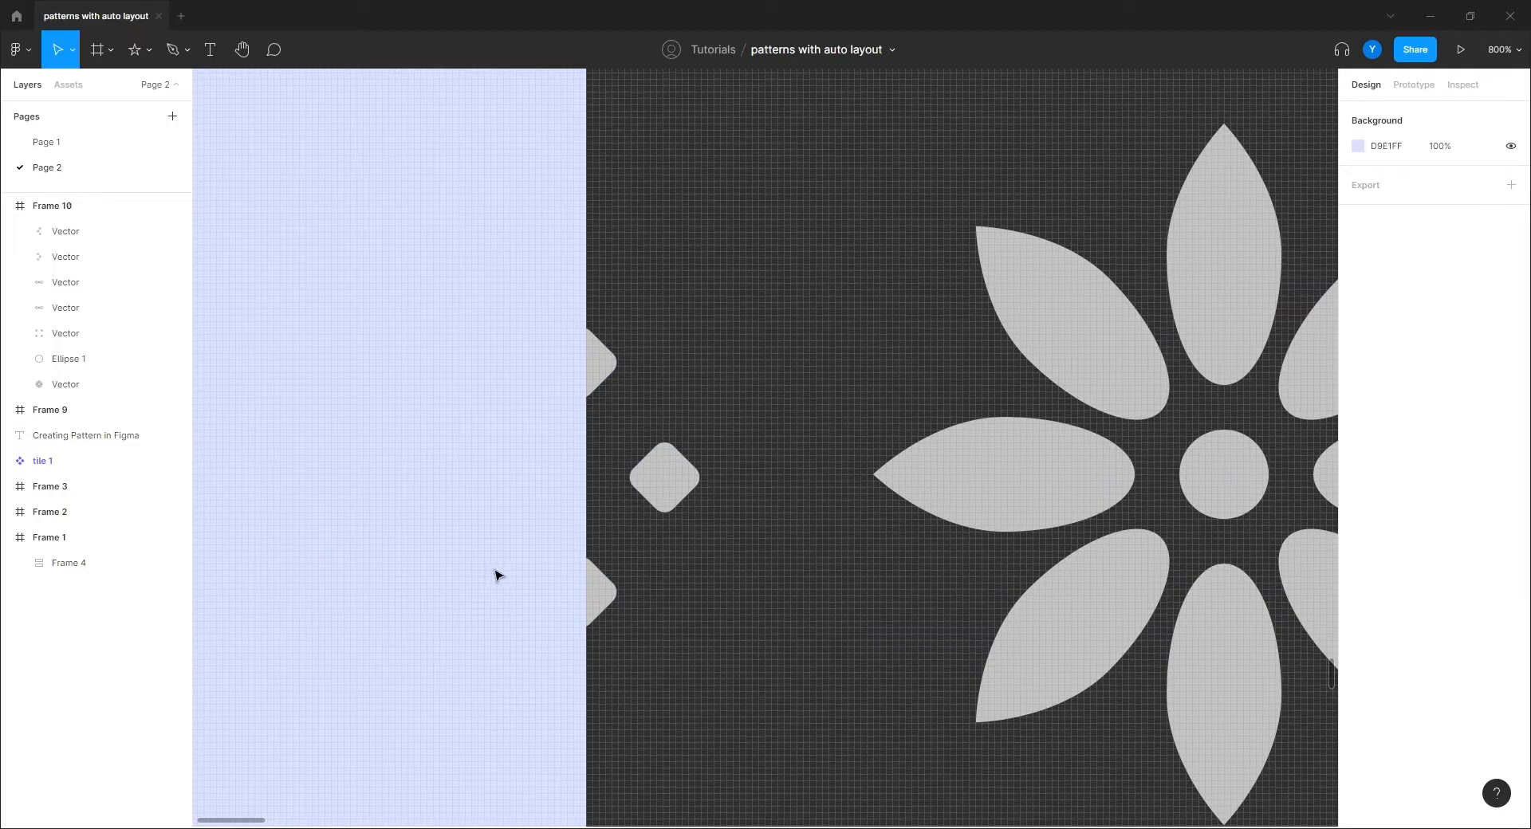
key("ctrl+minus")
key("ctrl+minus")
scroll(582, 454, "down", 2)
scroll(582, 454, "right", 3)
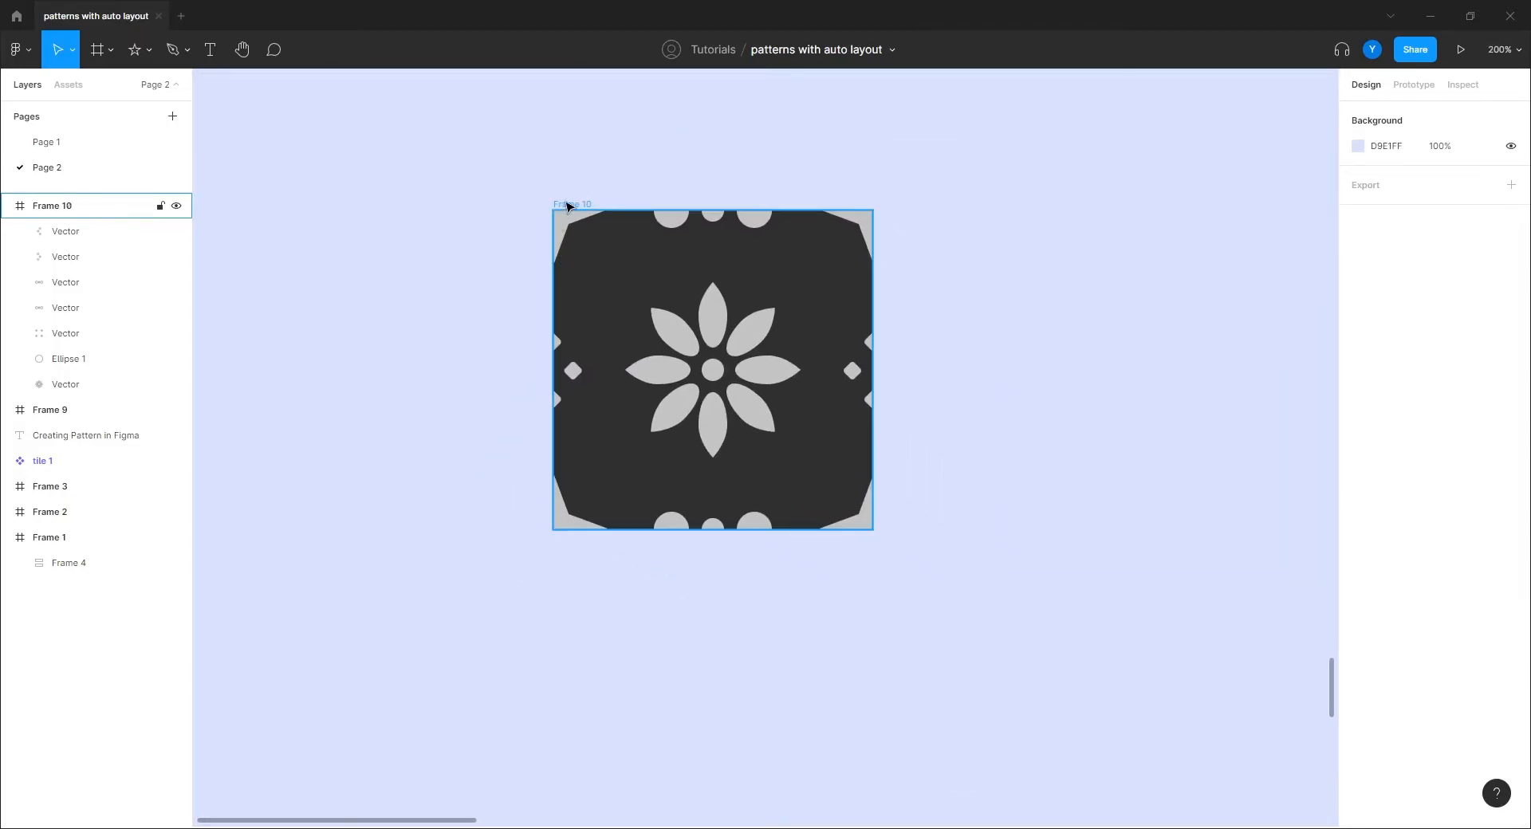
Step: Place a copy of the tile flush beside it to check the repeat, then delete the copy
left_click_drag(567, 205, 888, 205, "alt")
left_click(770, 684)
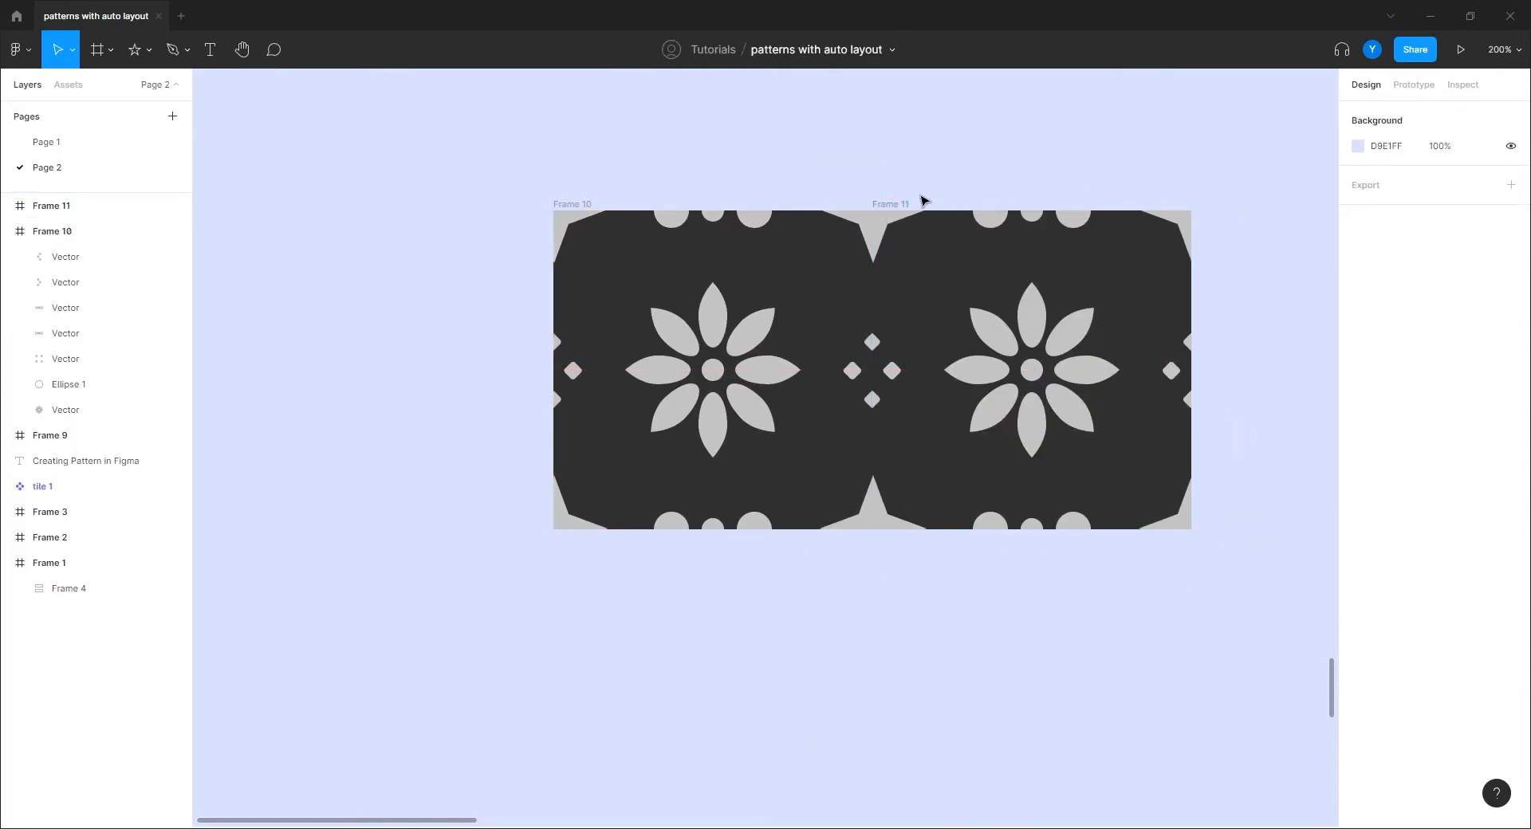
left_click(898, 209)
key("Delete")
Step: Rename Frame 10 to 'tile'
left_click(566, 209)
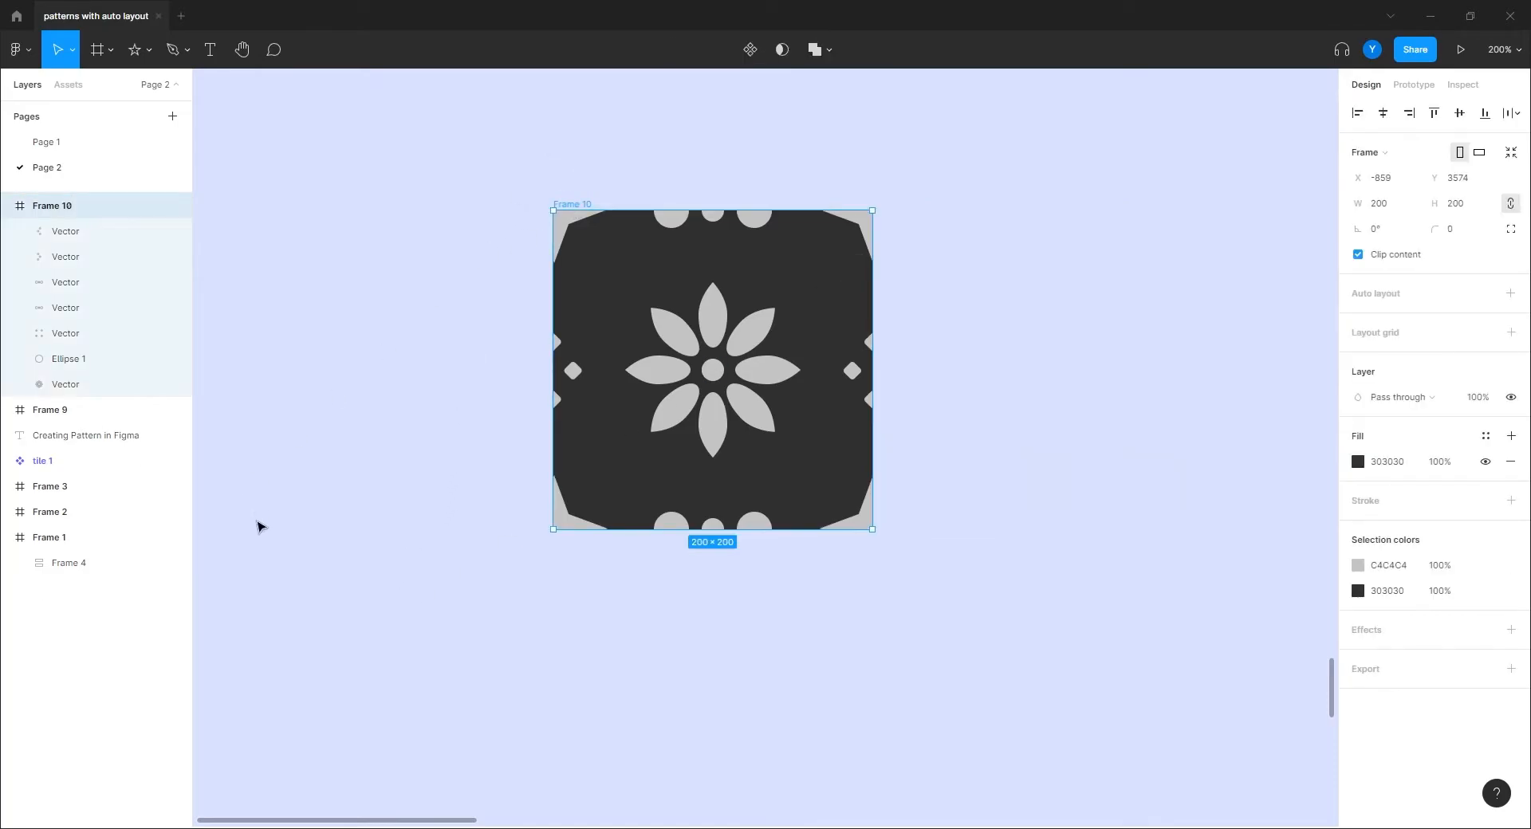
double_click(58, 209)
type("tile")
key("Return")
scroll(504, 440, "up", 3)
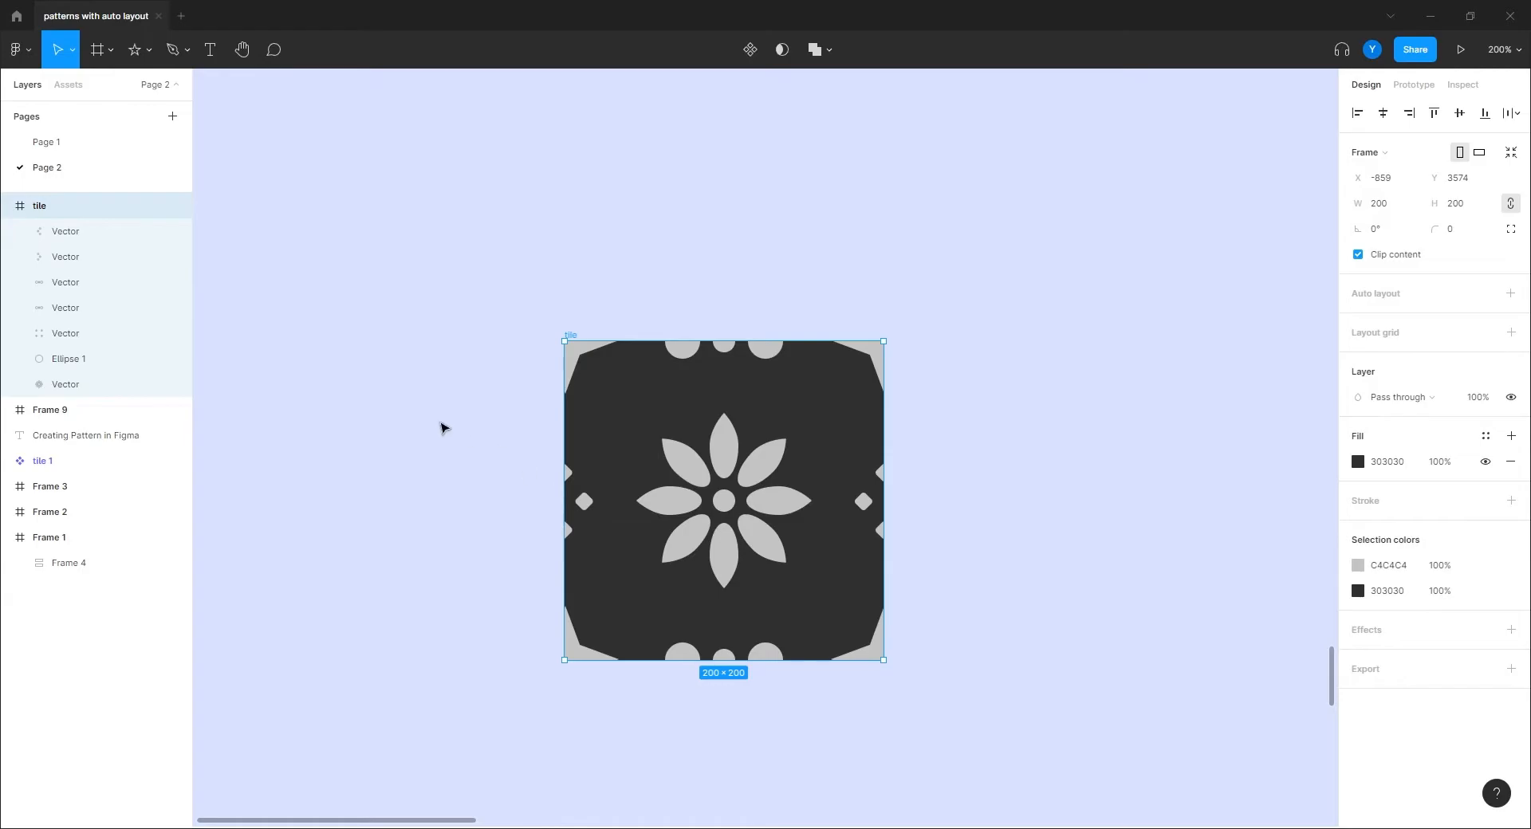
Step: Make the tile a component and colour its top and bottom circles FF6464
left_click(749, 50)
scroll(422, 430, "down", 3)
scroll(394, 391, "up", 2)
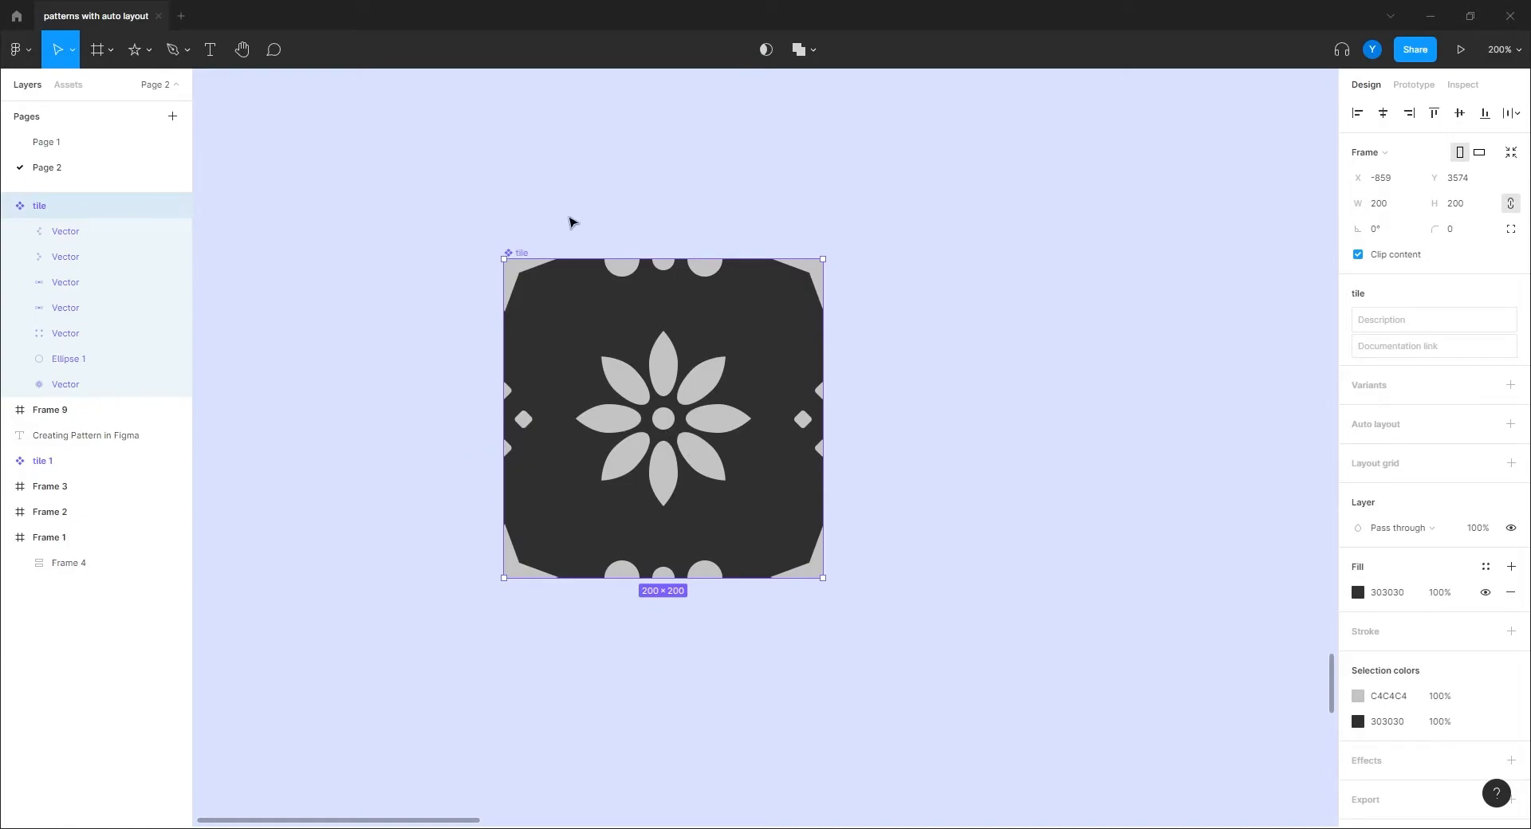
left_click(621, 270)
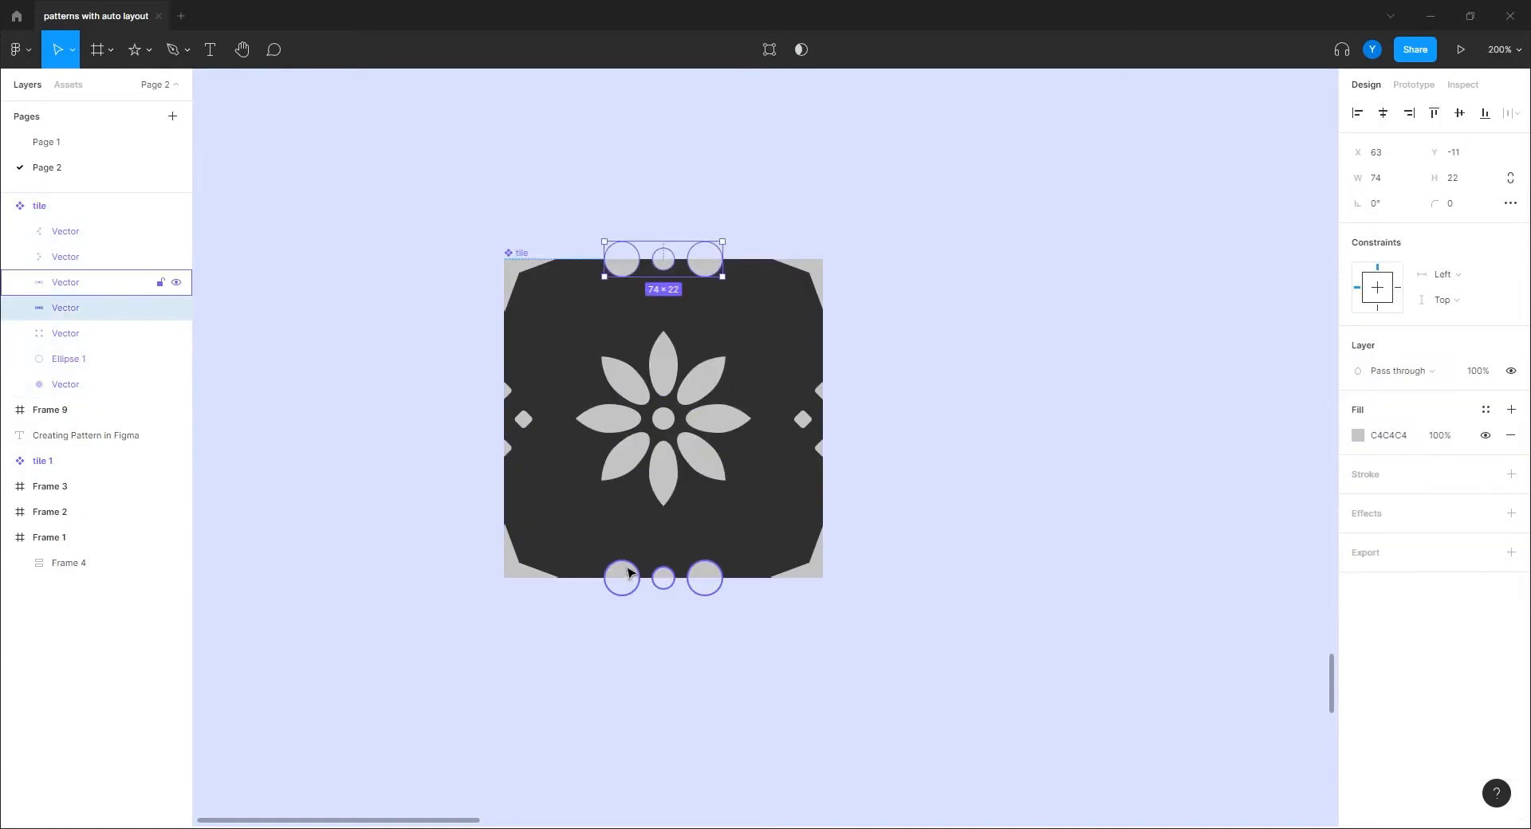
left_click(624, 575, "shift")
left_click(1357, 500)
left_click_drag(1206, 478, 1263, 427)
Step: Colour the left and right edge diamonds light green A7E890
left_click(807, 423)
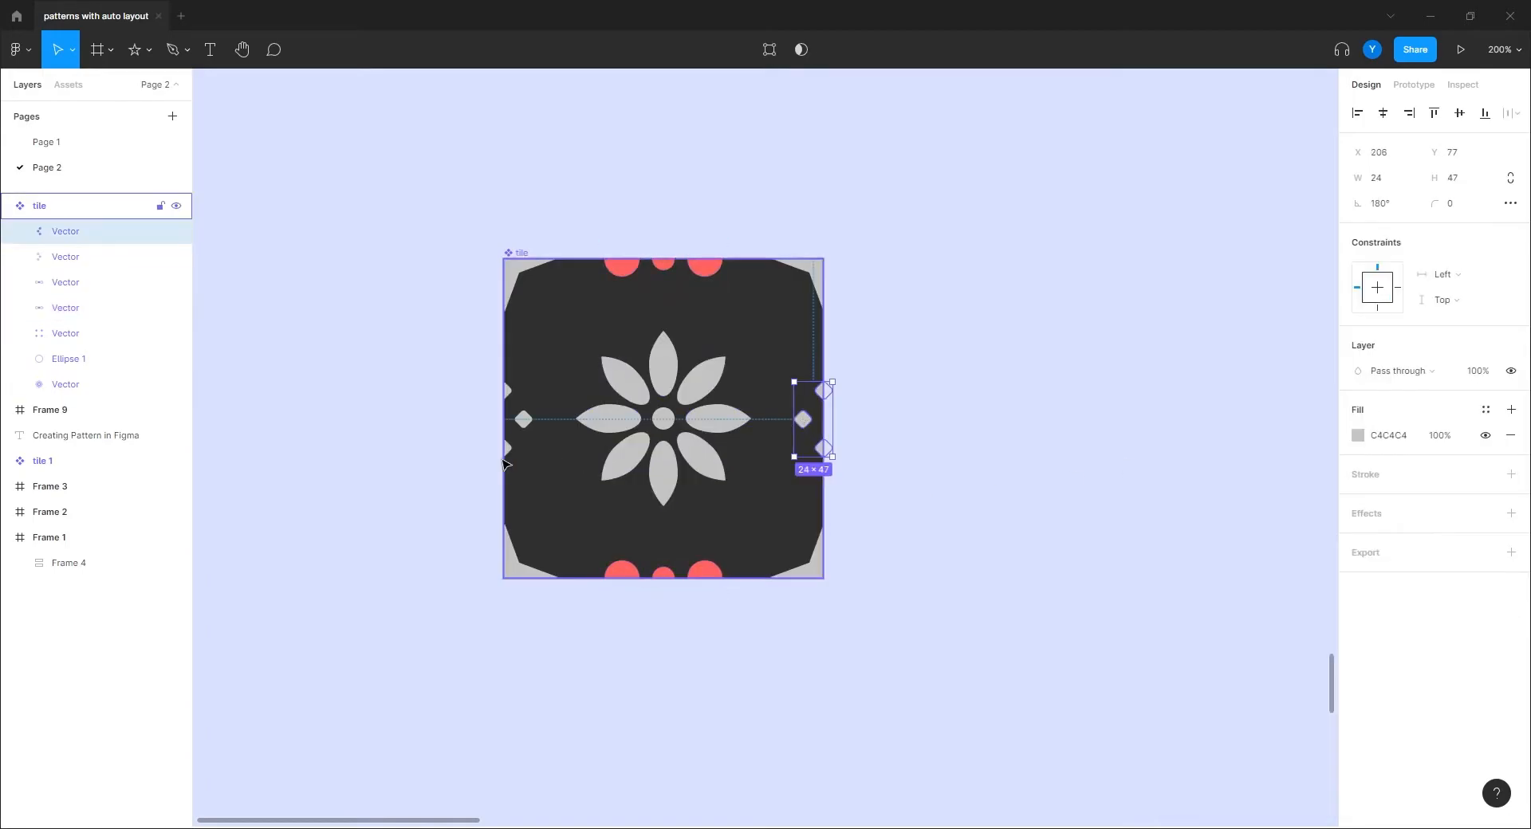
left_click(504, 449, "shift")
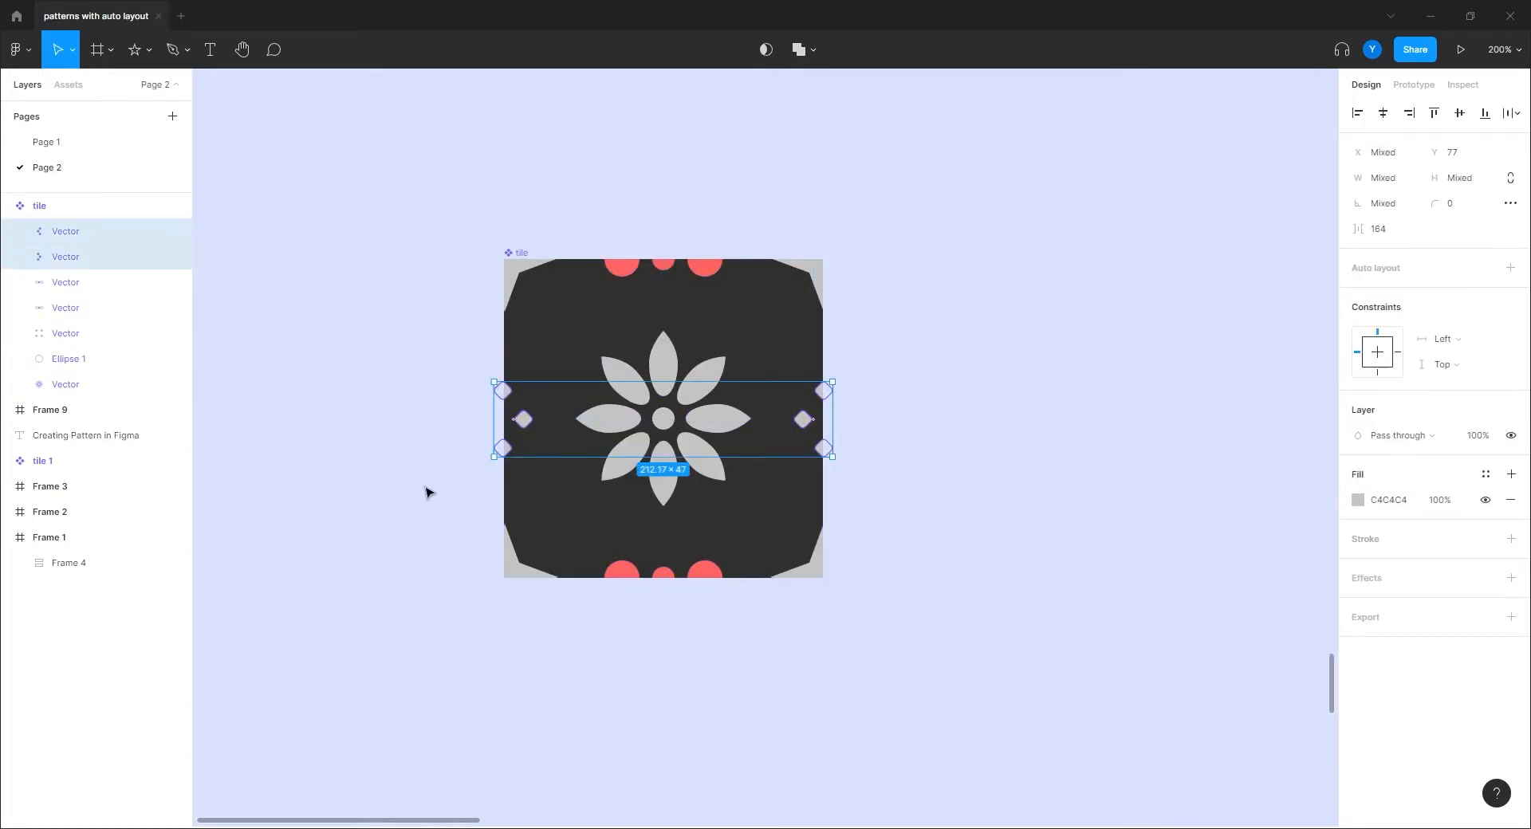
left_click(1357, 500)
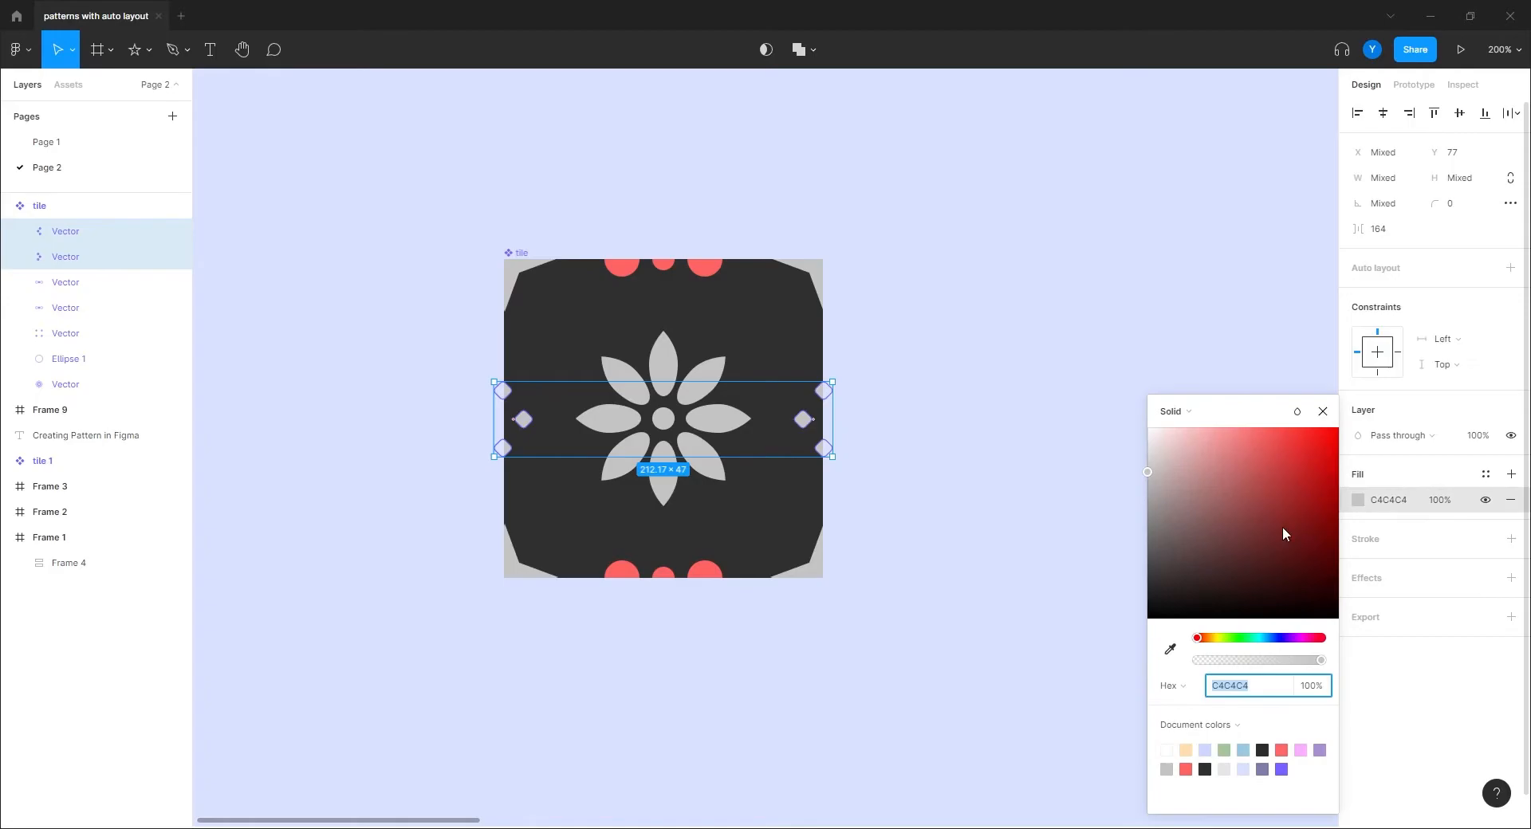
left_click(1232, 638)
mouse_move(1231, 456)
left_mouse_down()
mouse_move(1249, 432)
mouse_move(1219, 444)
left_mouse_up()
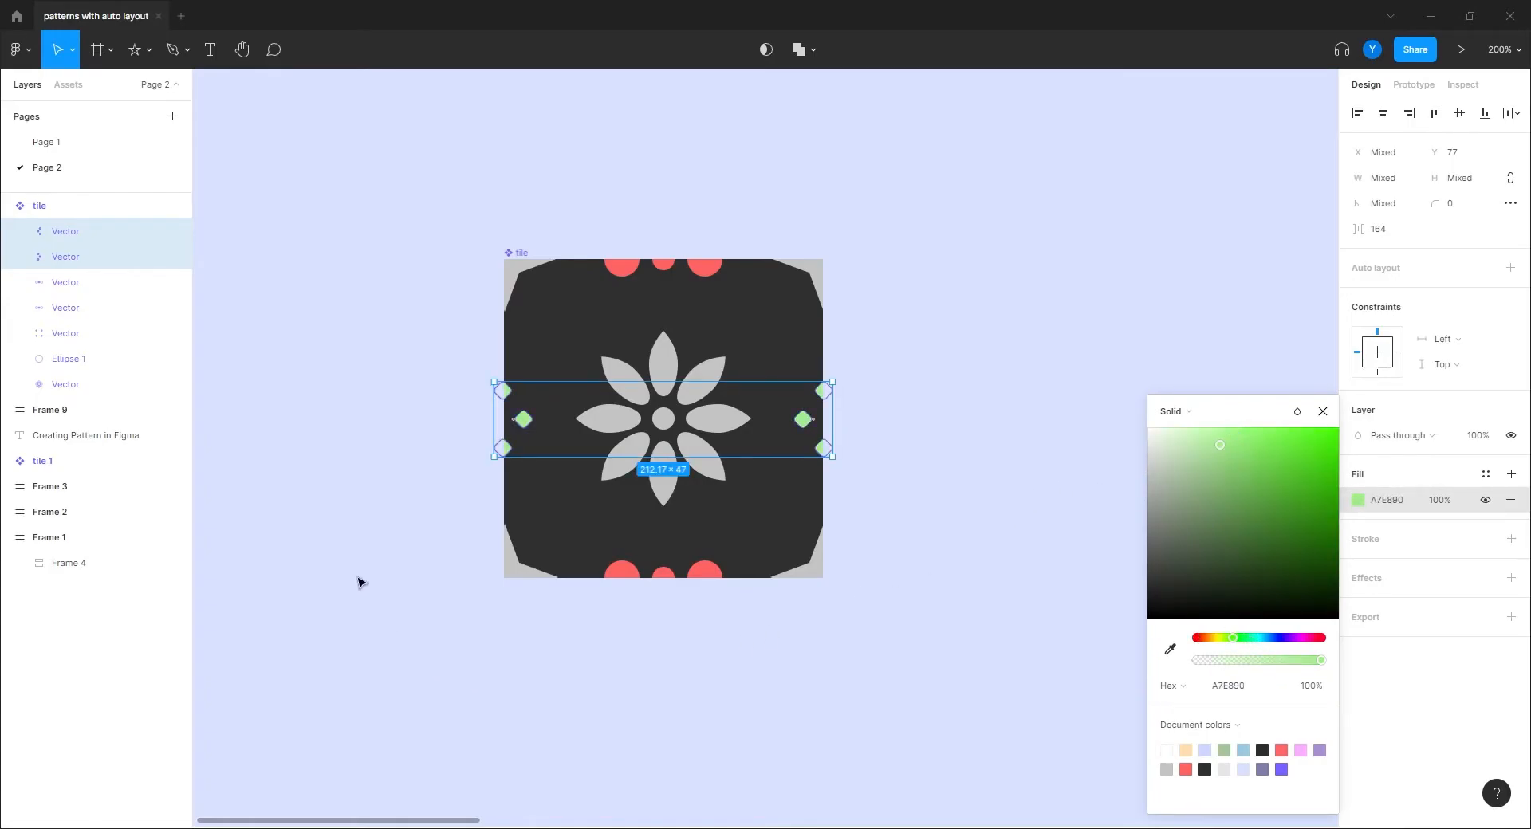
left_click(454, 338)
left_click(622, 357)
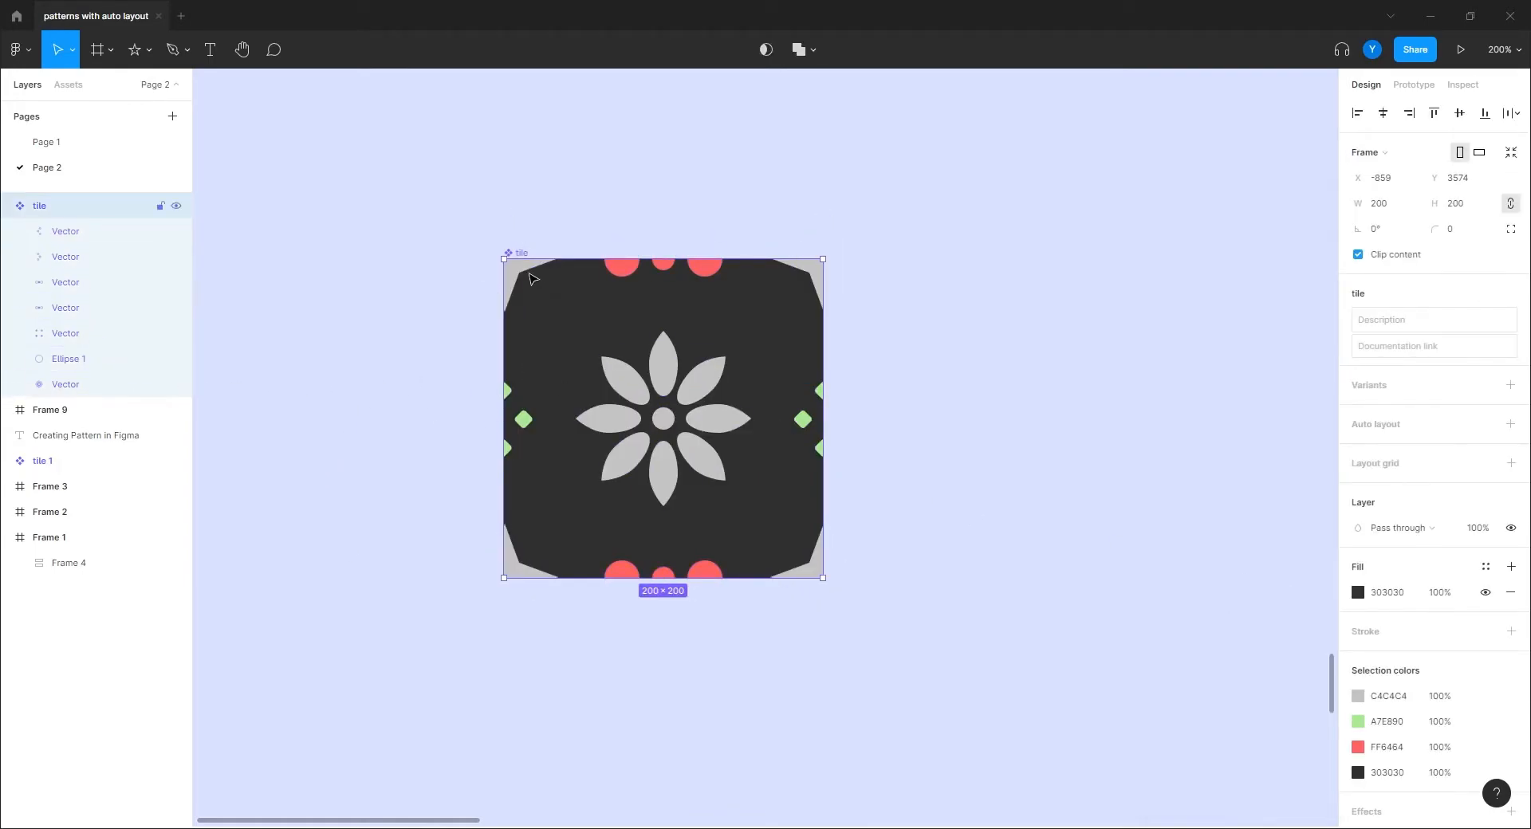
Step: Recolour the corner star shape pale pink and the flower pink
double_click(526, 277)
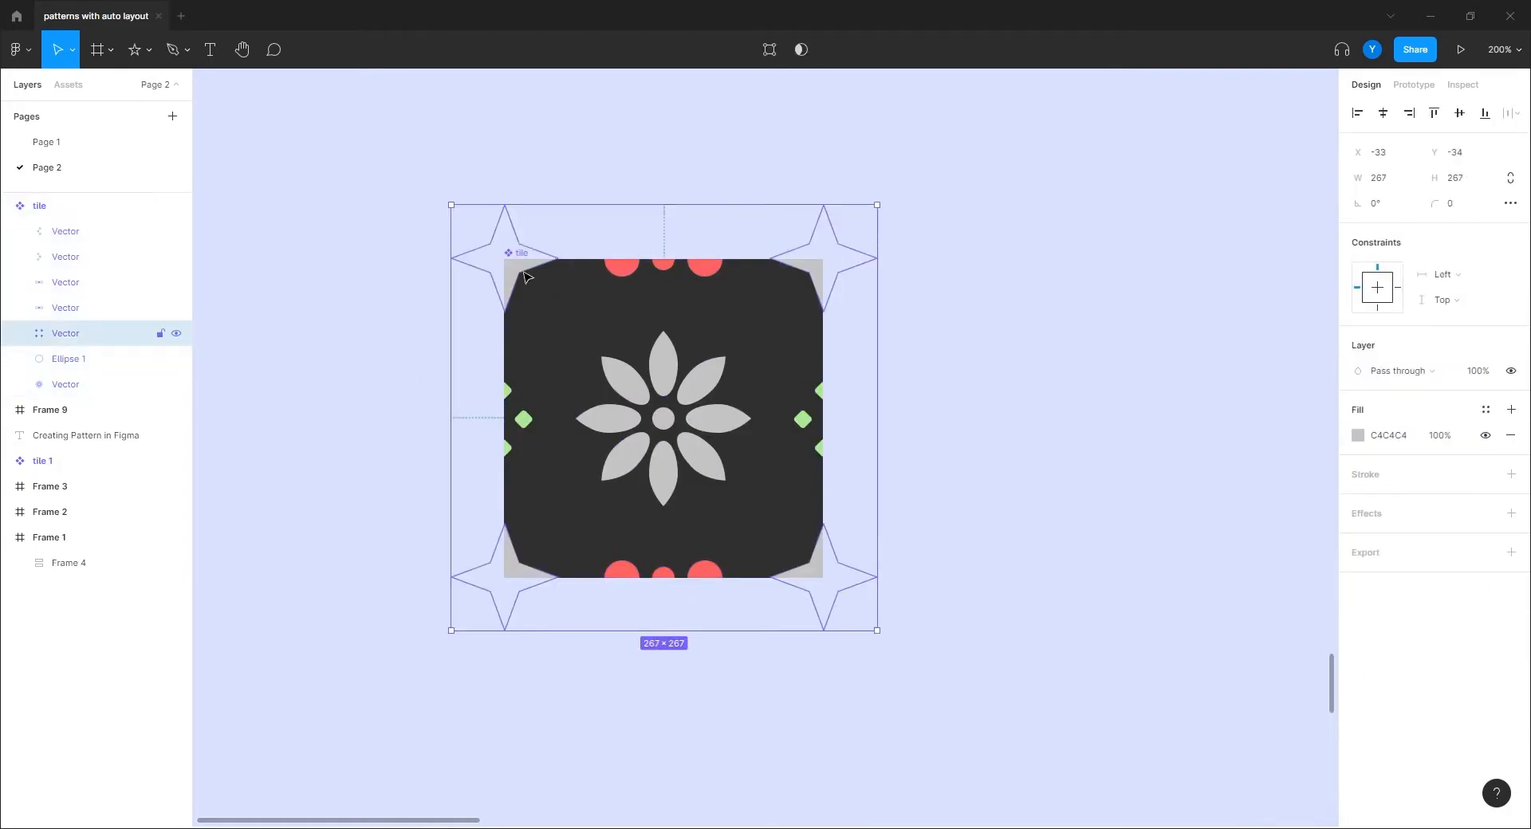
left_click(1358, 436)
left_click(1305, 638)
left_click_drag(1209, 486, 1205, 434)
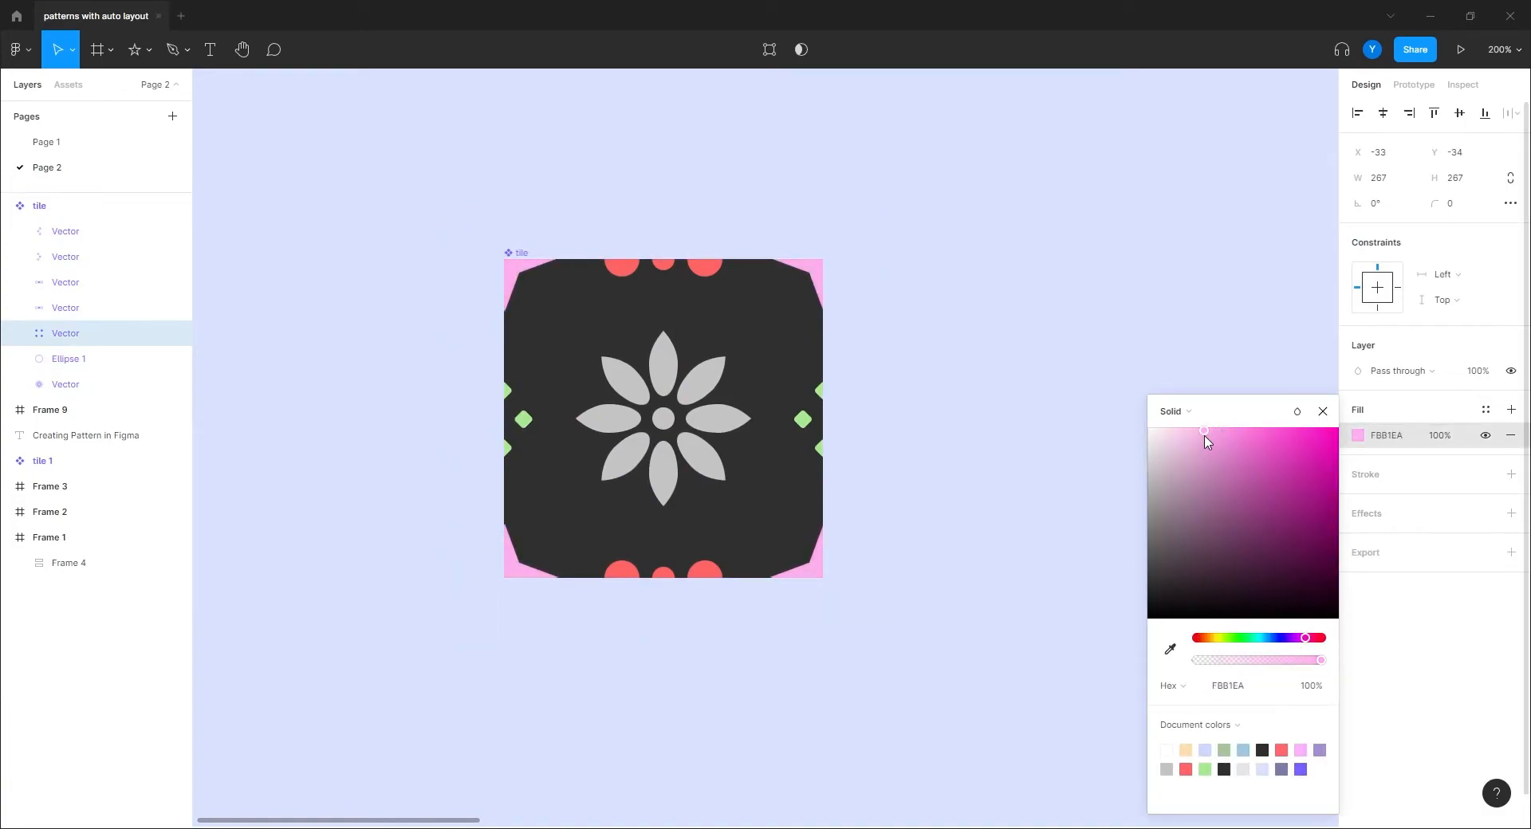
left_click(376, 560)
double_click(669, 480)
left_click(1357, 436)
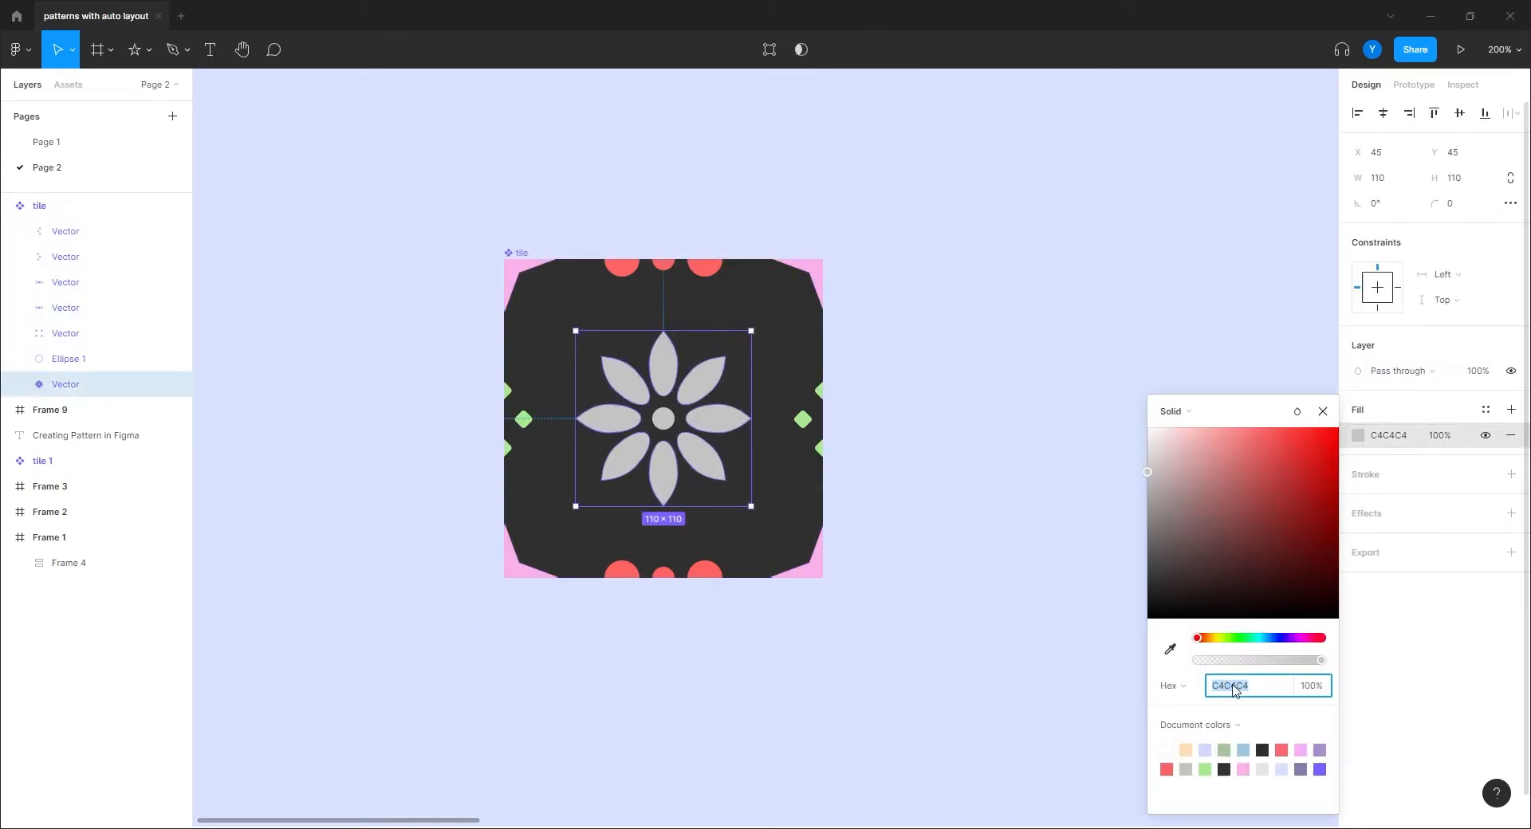
left_click(1307, 639)
left_click_drag(1272, 448, 1221, 444)
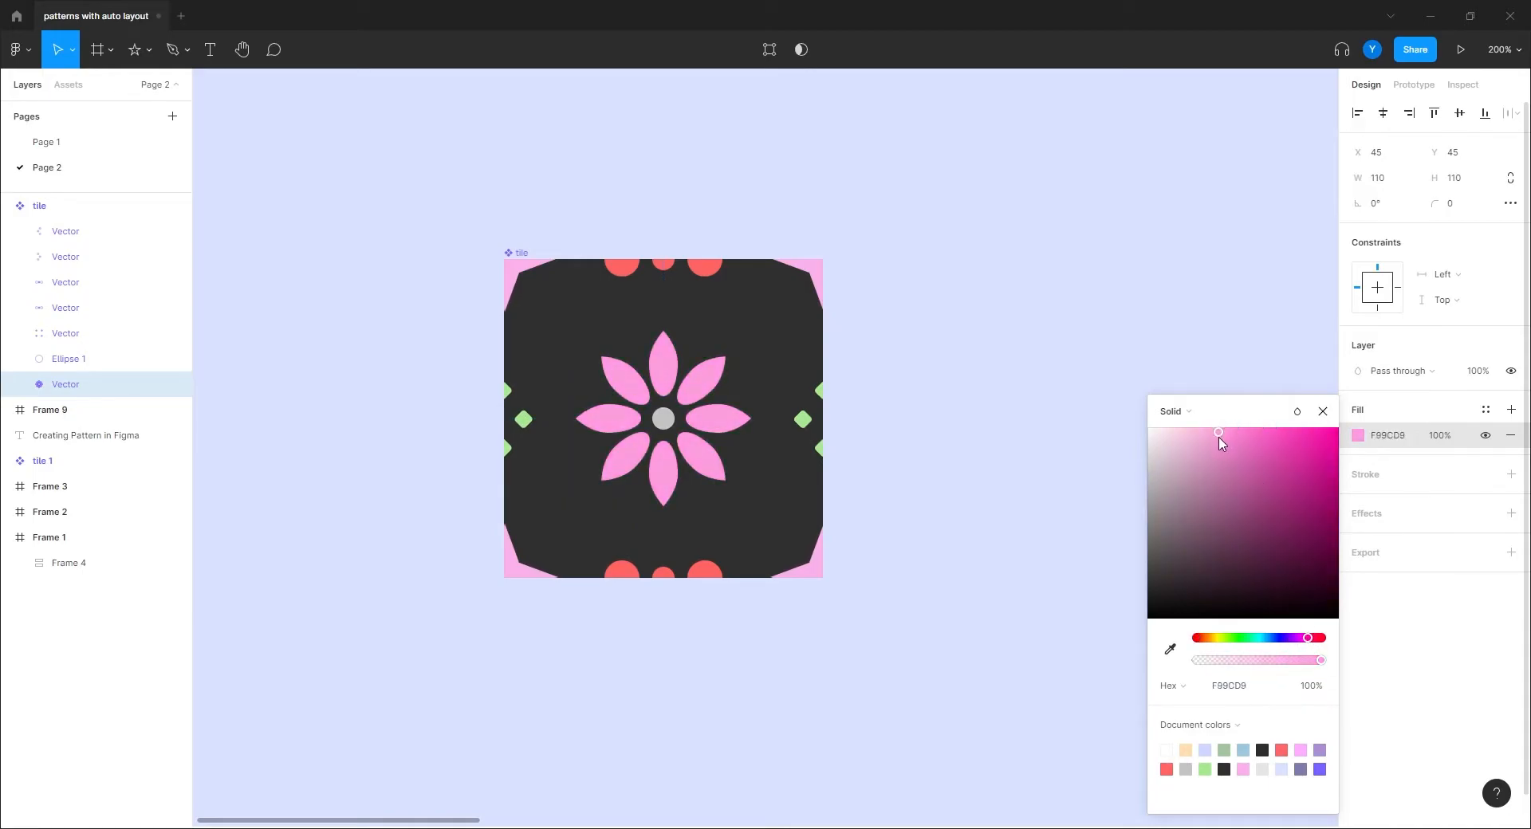
Step: Make the centre circle Ellipse 1 purple
left_click(658, 424)
left_click(1358, 437)
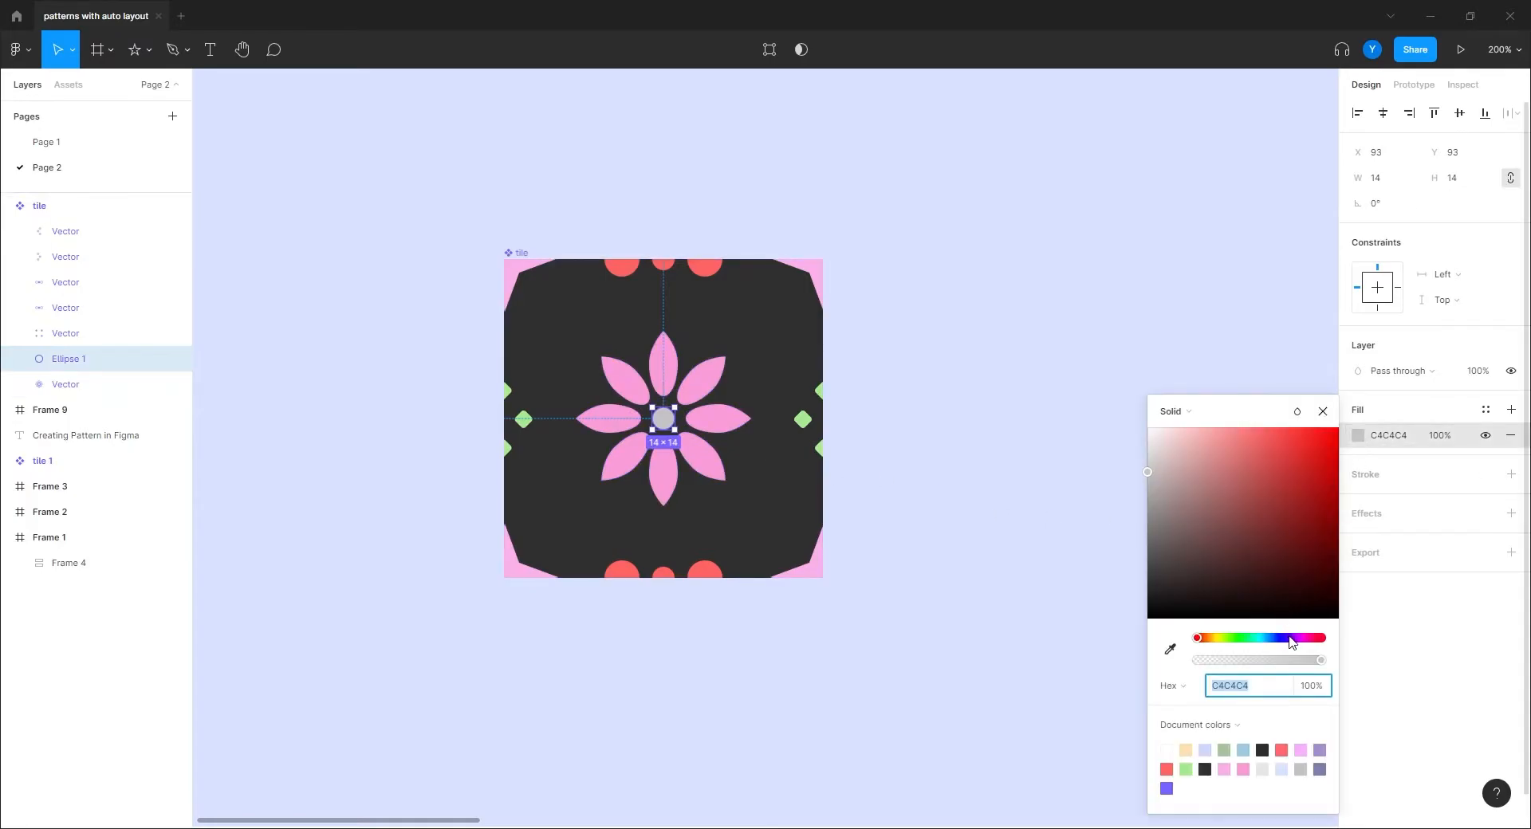
left_click(1290, 638)
left_click_drag(1263, 492, 1238, 450)
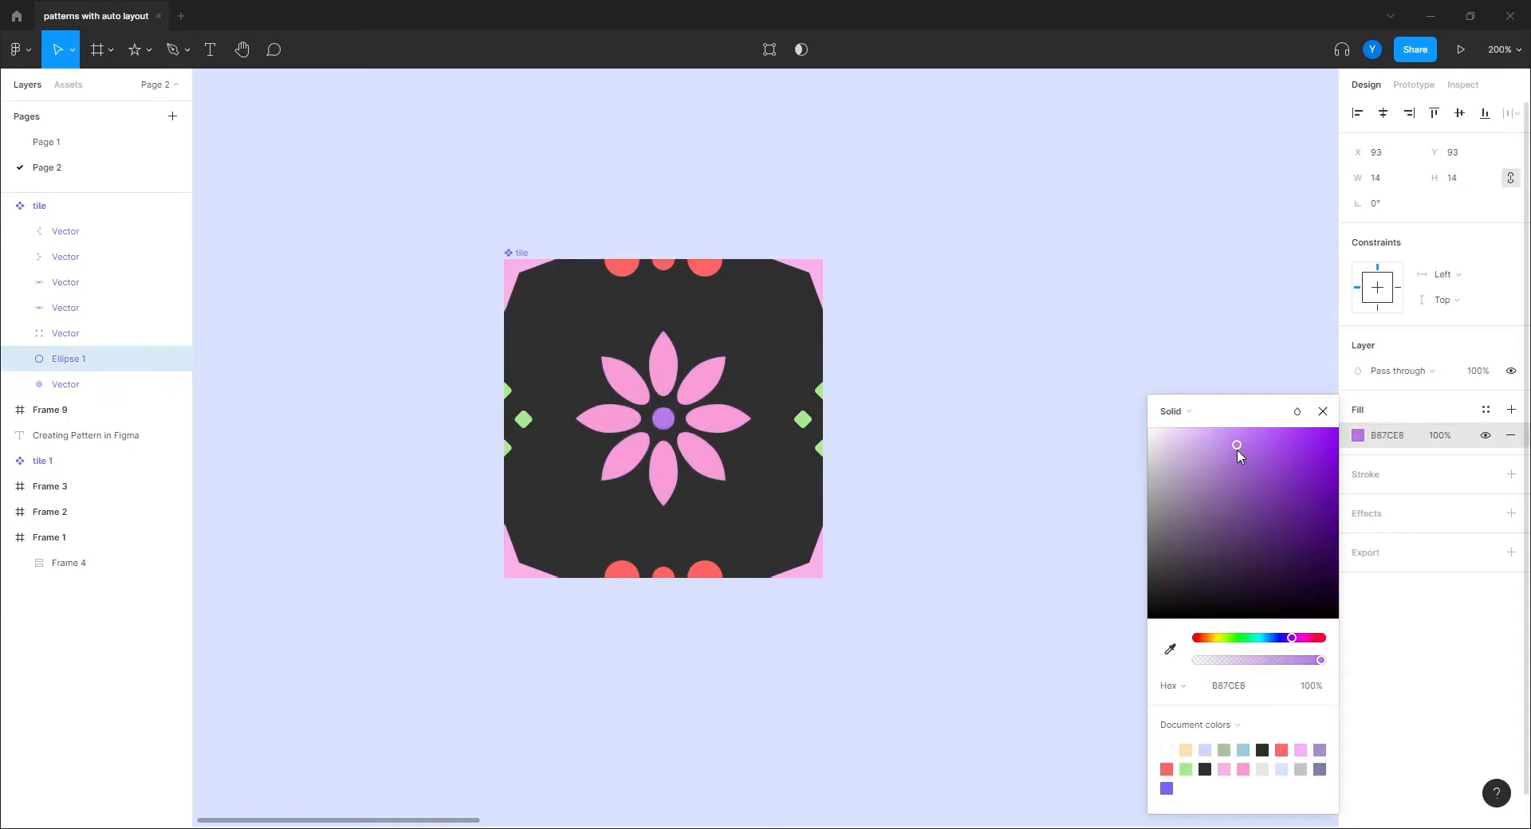
left_click(1093, 341)
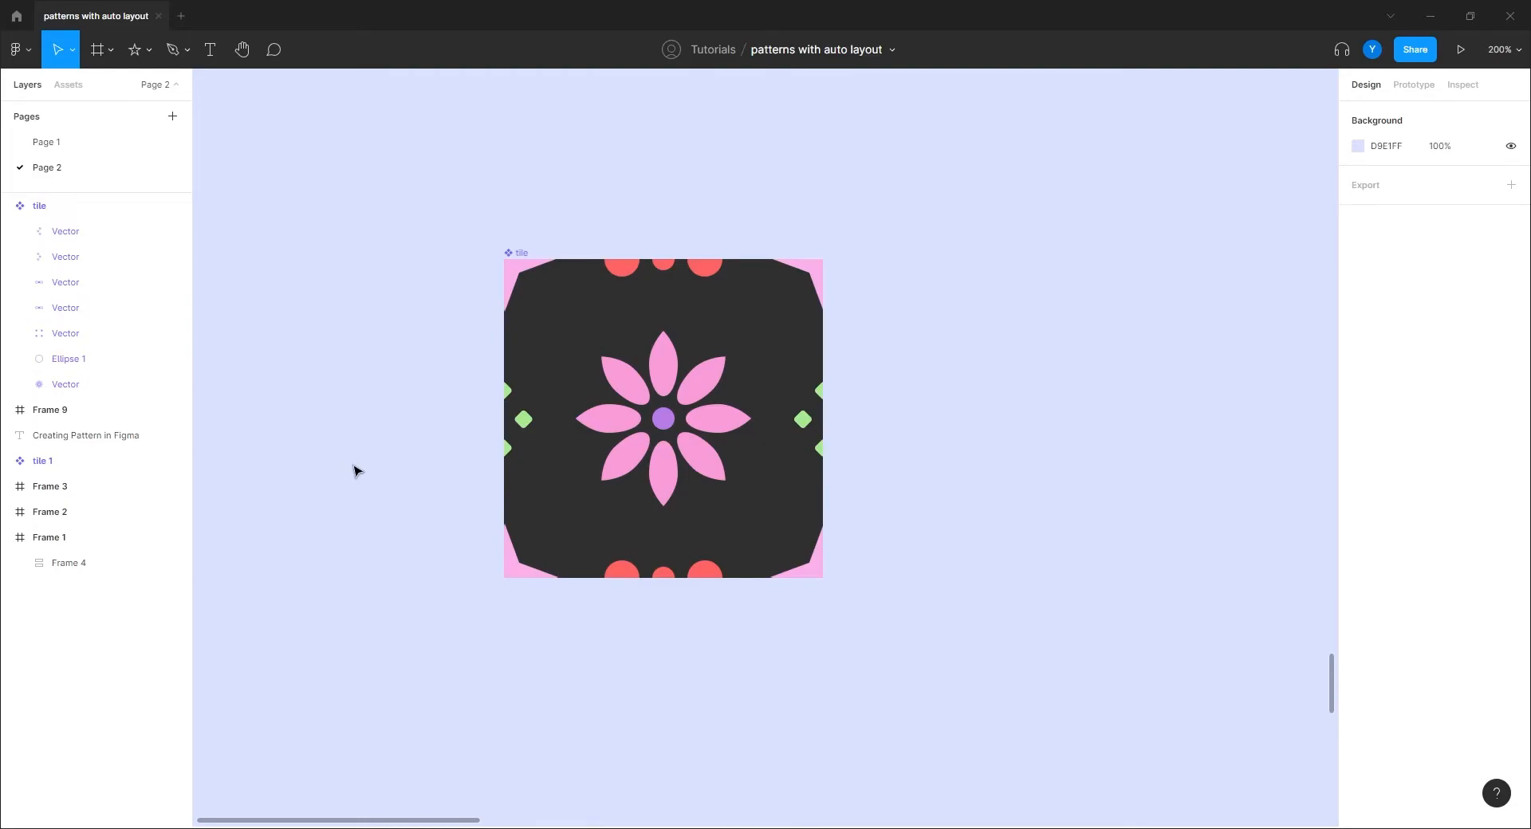
Step: Copy the tile over into the corner of the dark Frame 9
key("shift+0")
left_click_drag(356, 469, 266, 495)
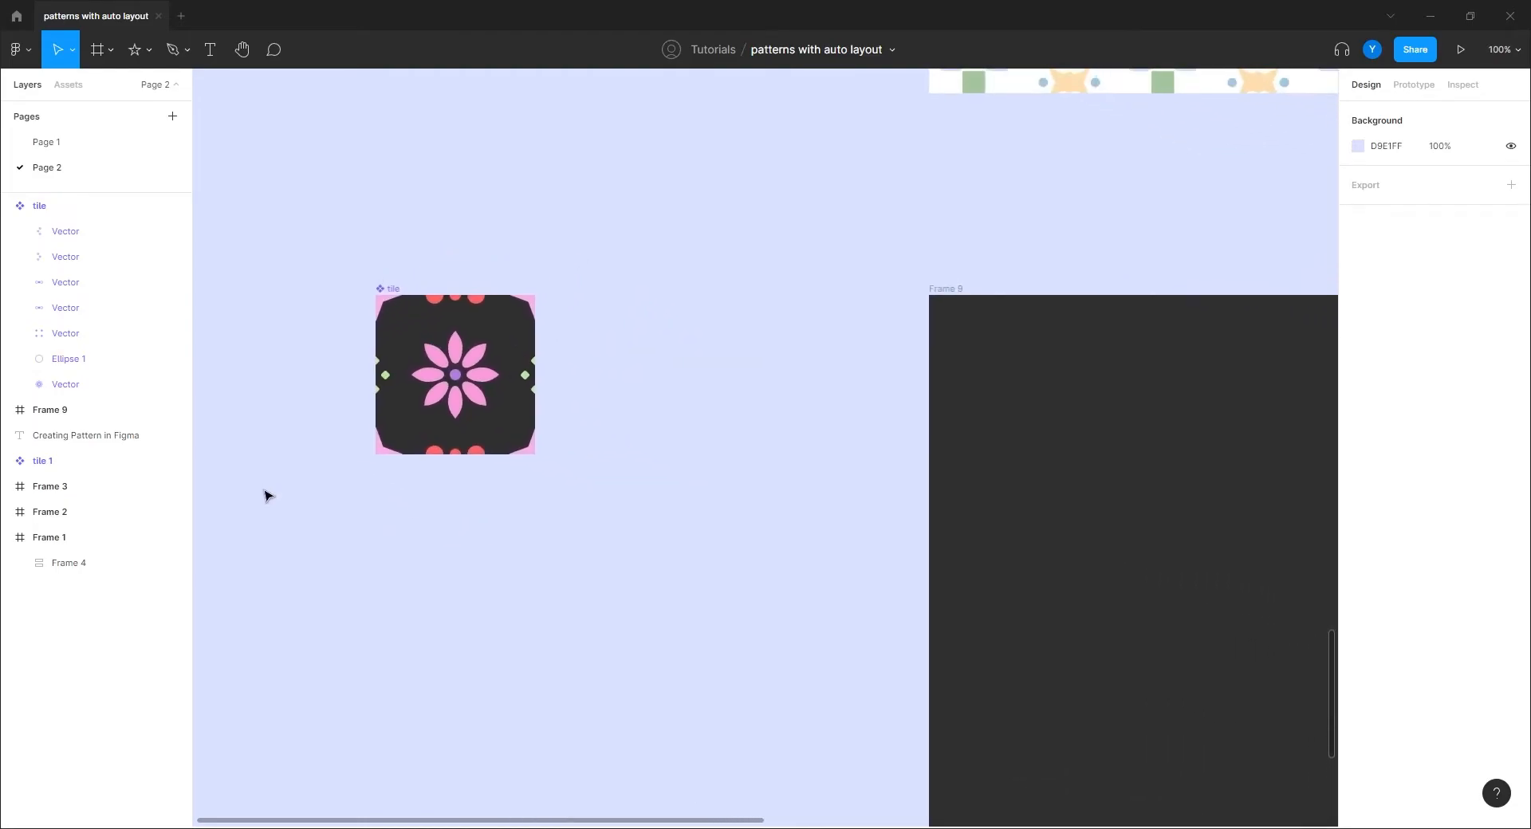
left_click_drag(301, 357, 371, 383)
left_click_drag(461, 312, 1014, 319)
Step: Duplicate the tile inside Frame 9 and place the copy beside the first
scroll(465, 468, "down", 5)
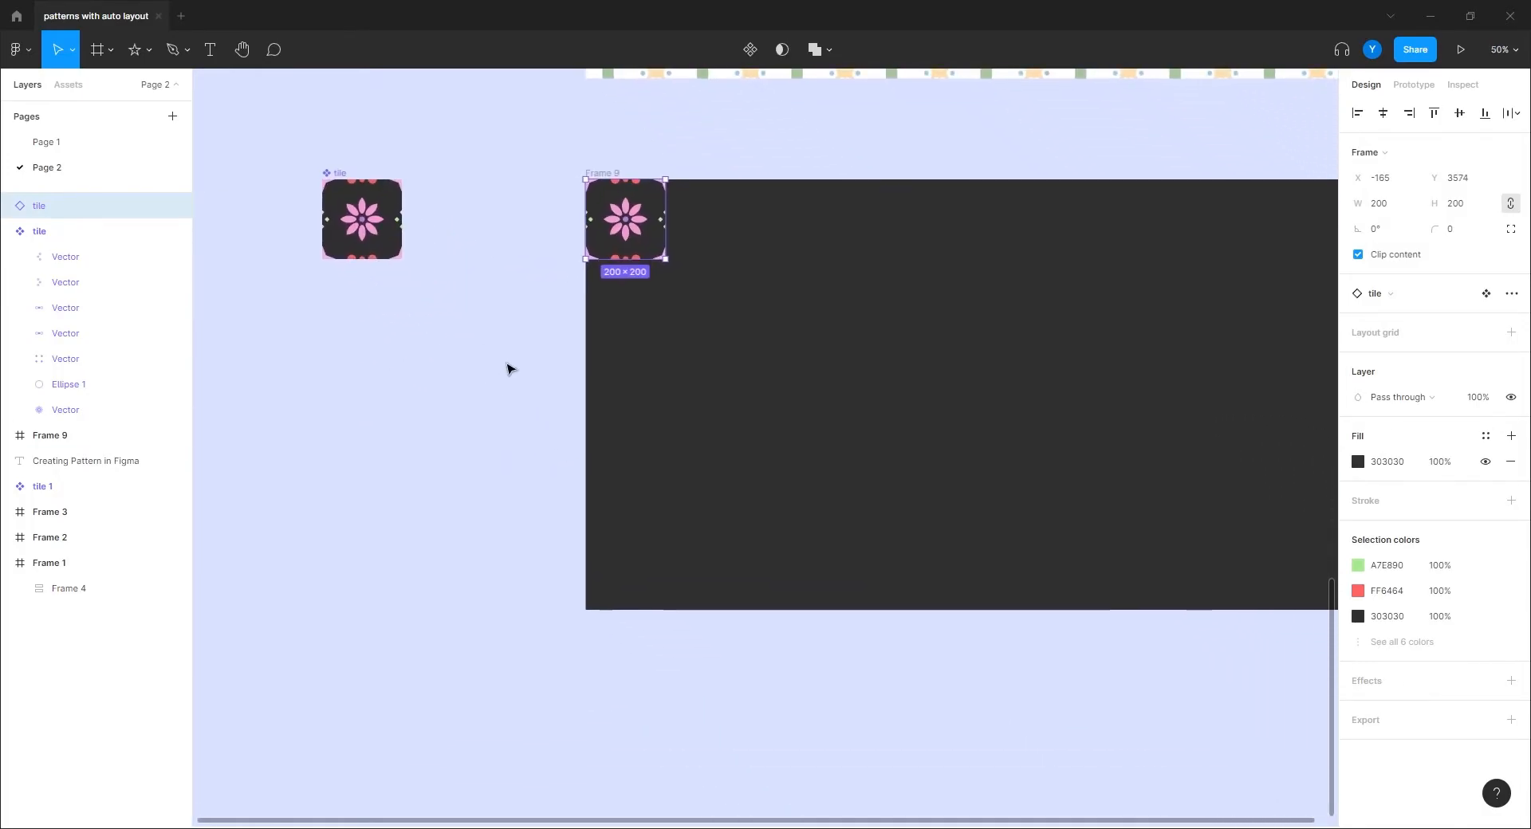
left_click_drag(600, 172, 614, 530)
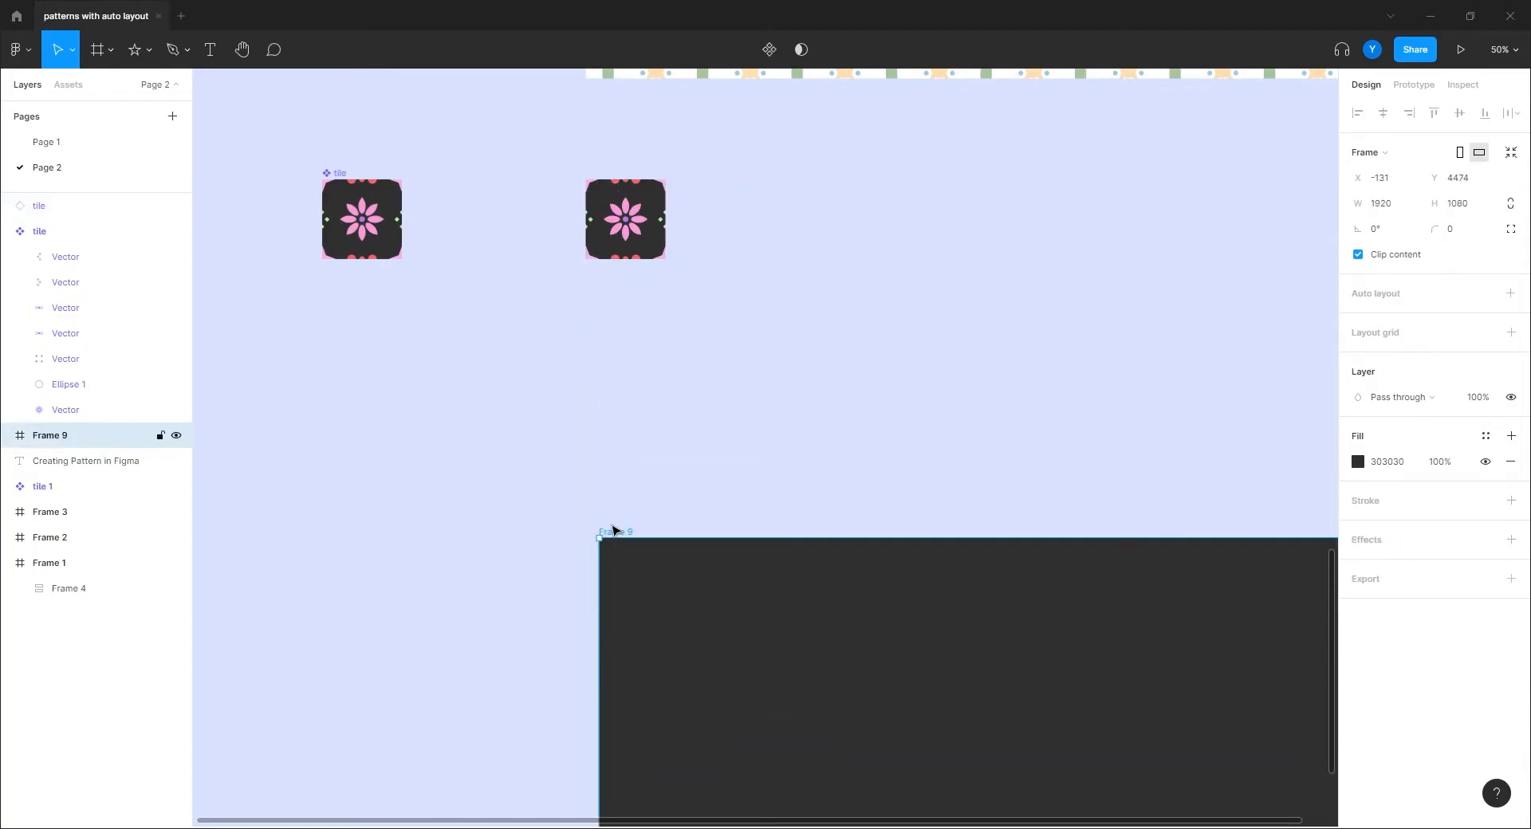
key("ctrl+z")
left_click(580, 317)
left_click(612, 235)
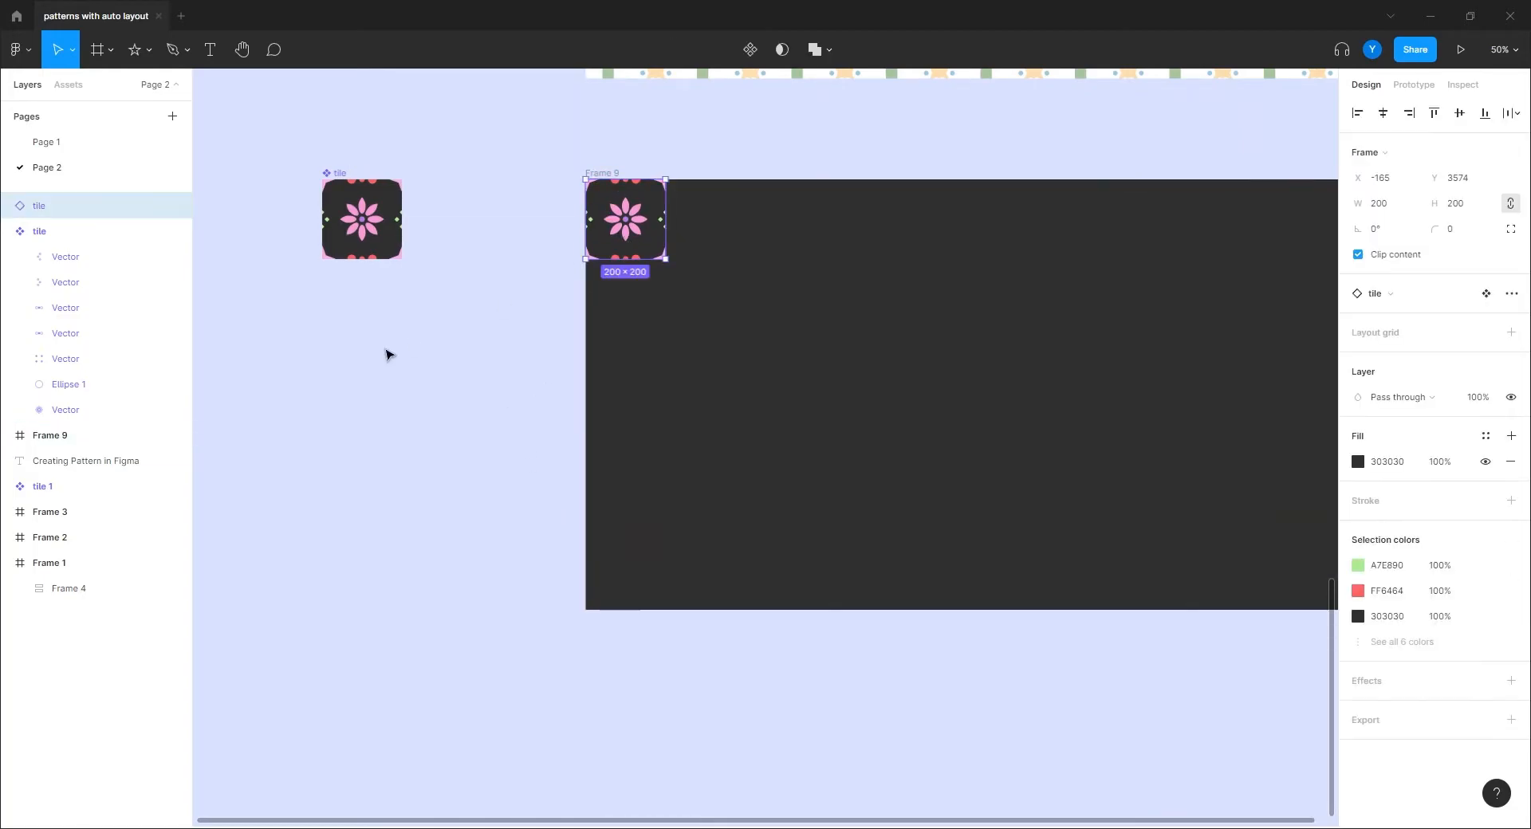
key("ctrl+d")
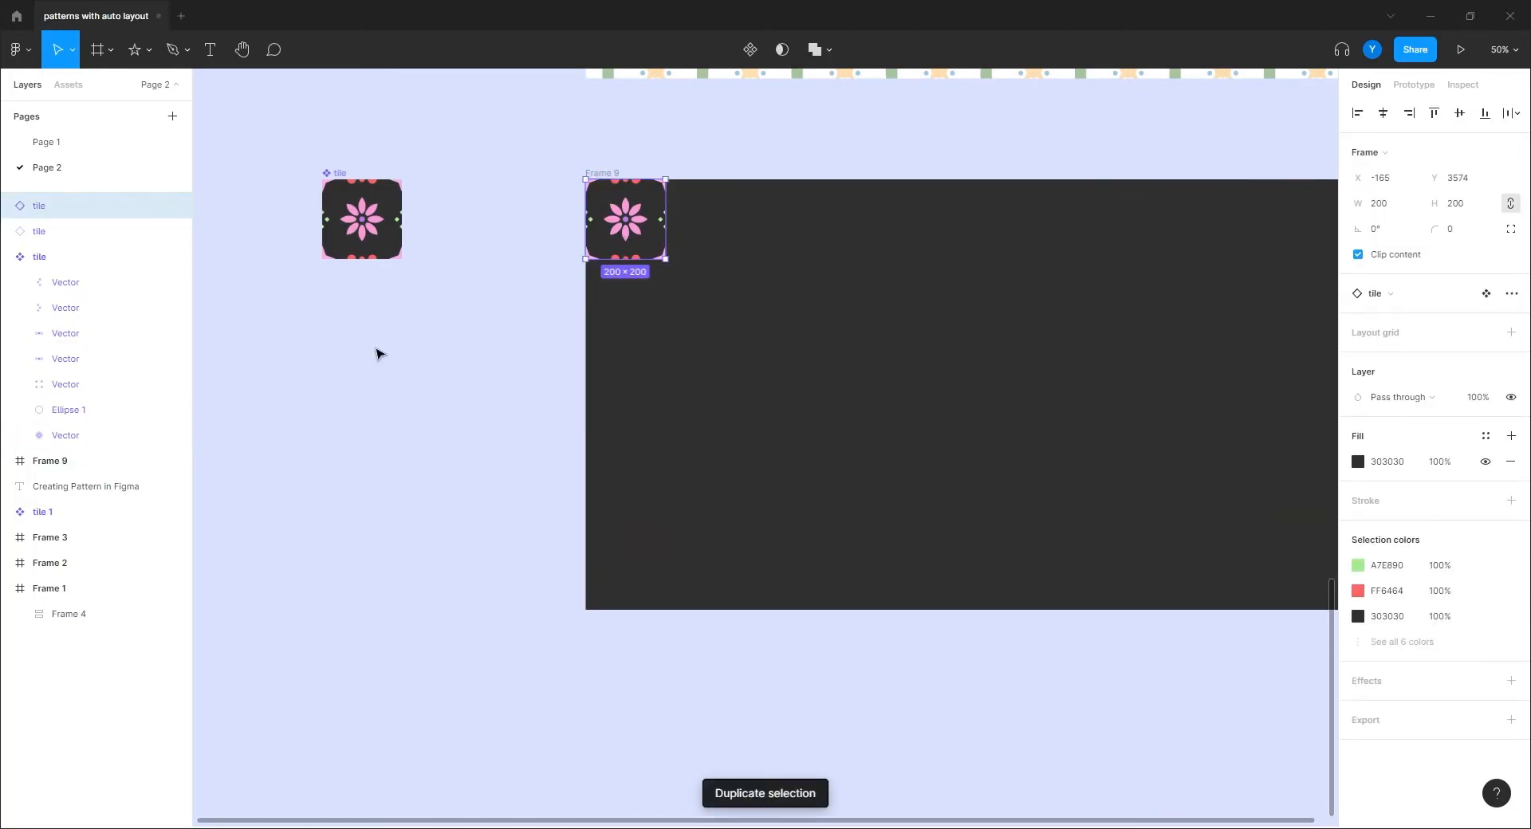
left_click_drag(626, 238, 706, 238)
Step: Wrap the two tiles in a 400×200 horizontal auto-layout row
left_click(626, 239, "shift")
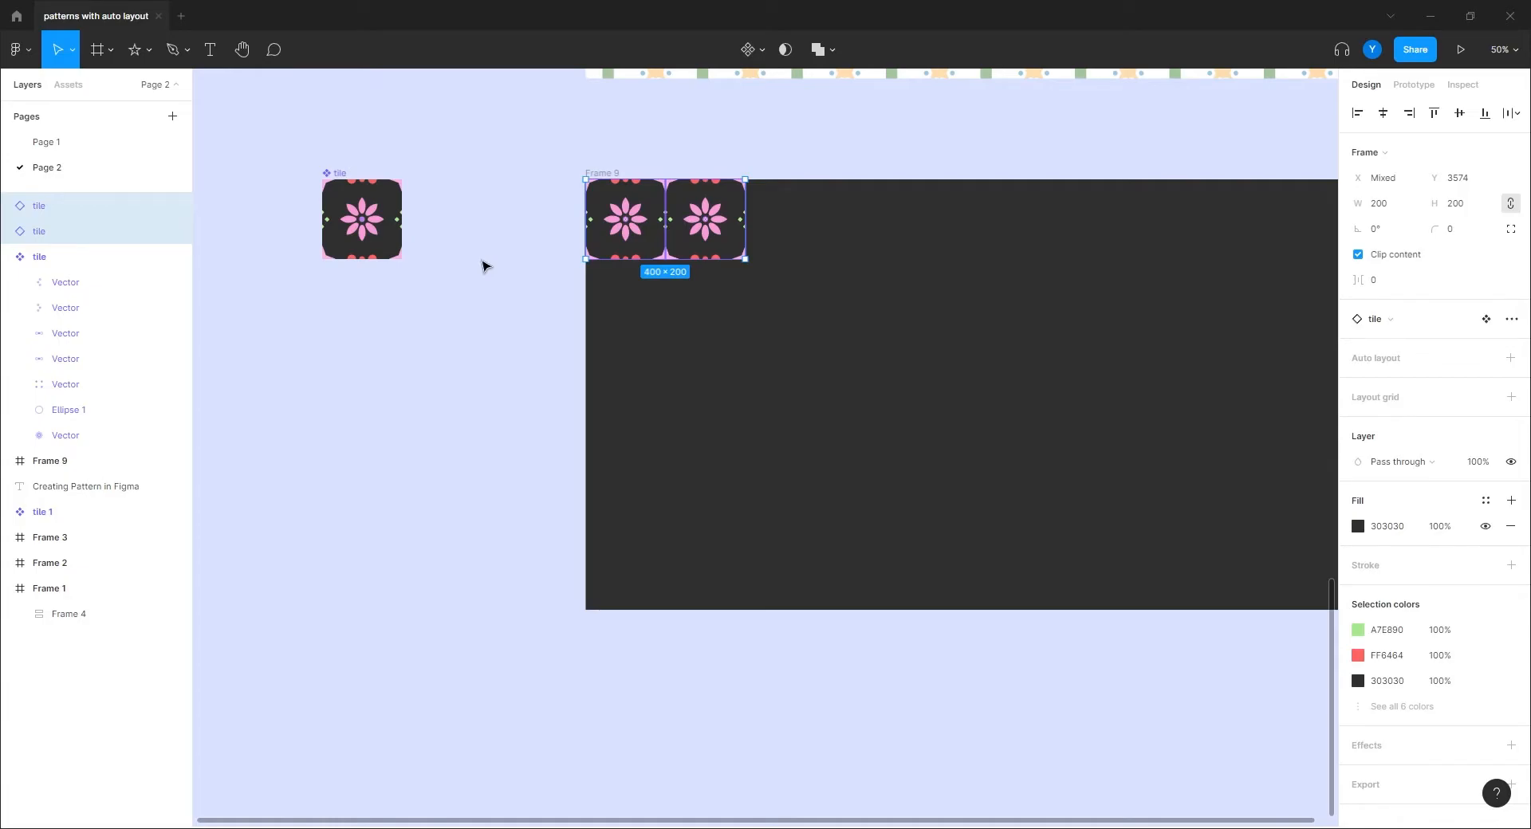
scroll(484, 265, "up", 1)
right_click(623, 233)
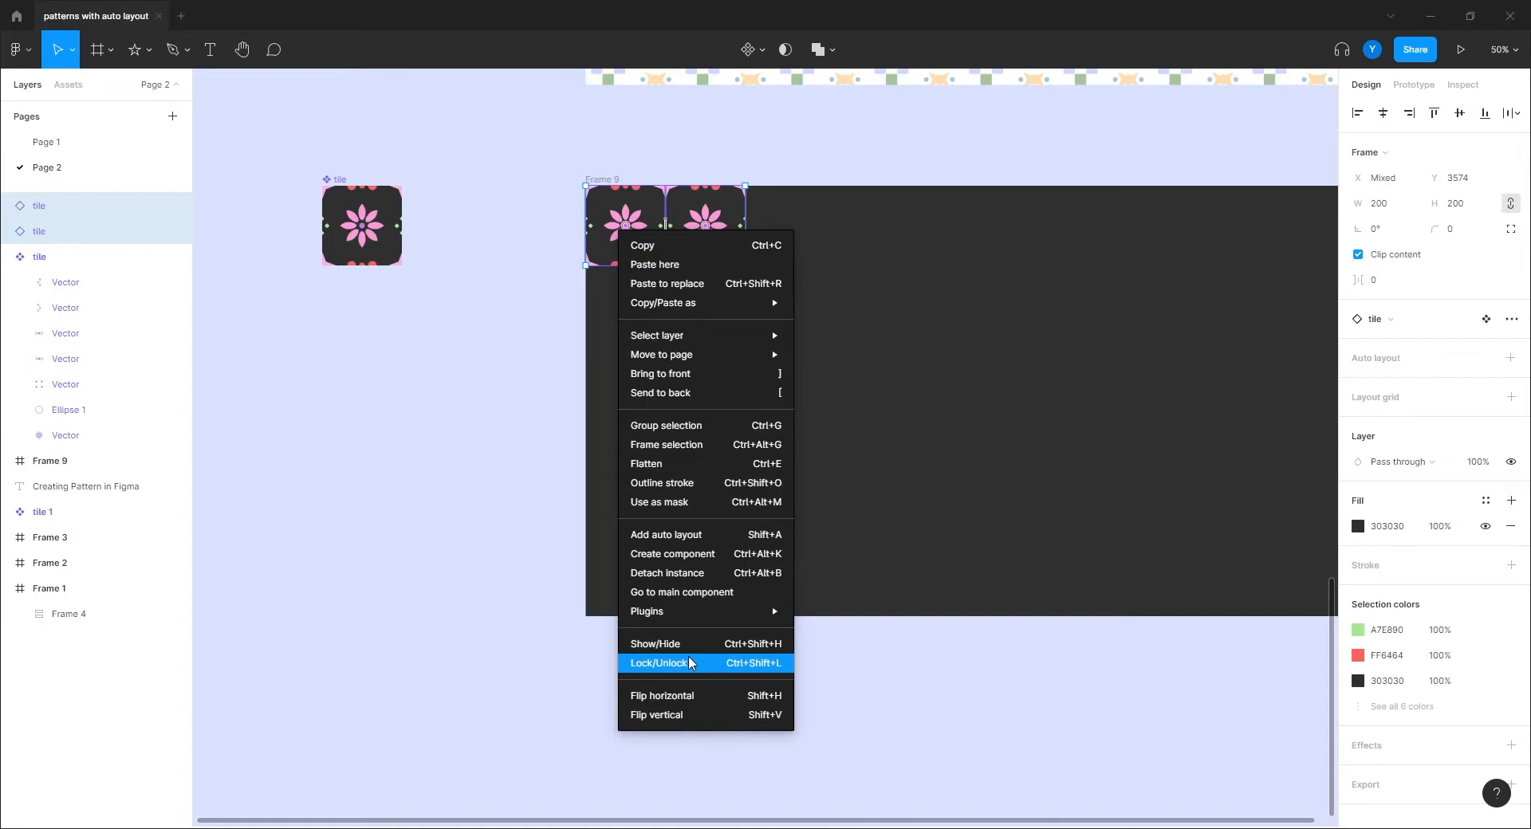
left_click(673, 536)
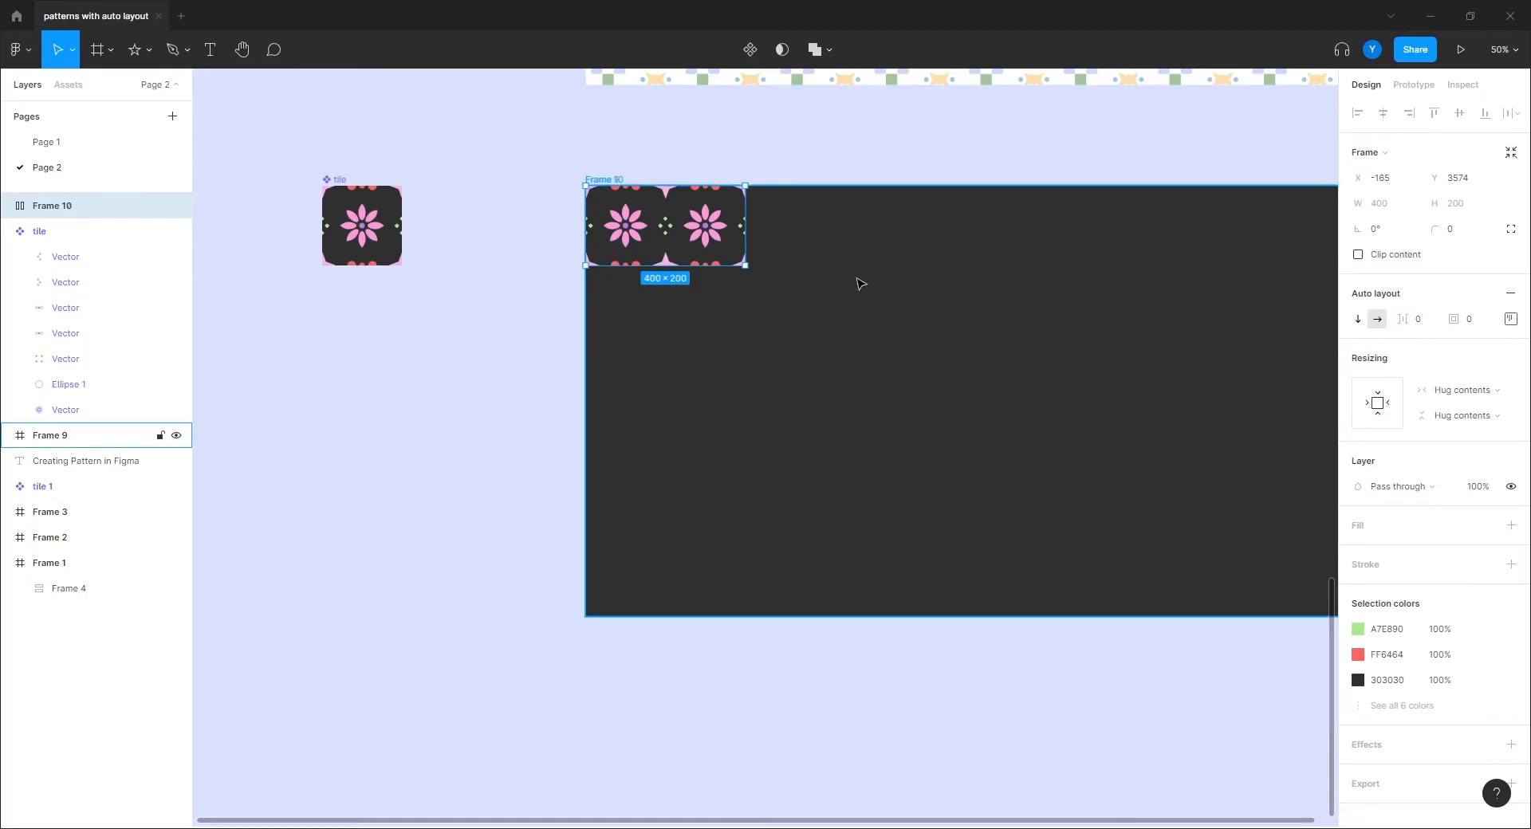
Step: Fill the row to ten tiles (2000×200), align it left, and copy it below as a second row
left_click(709, 233)
key("ctrl+d")
key("ctrl+d")
key("ctrl+d")
key("ctrl+d")
key("ctrl+d")
key("ctrl+d")
key("ctrl+d")
key("ctrl+d")
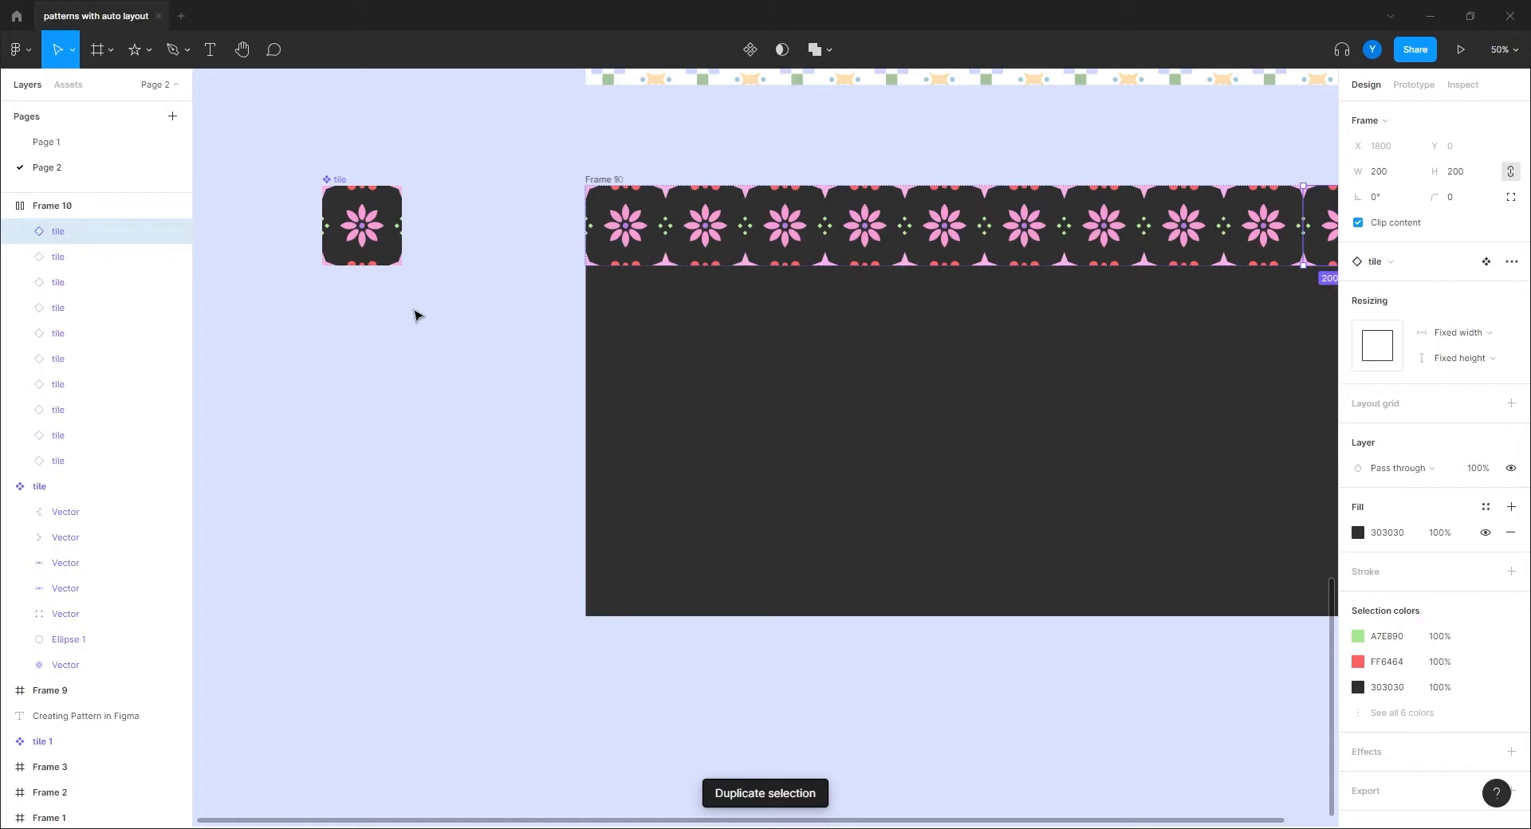
left_click_drag(973, 431, 753, 457)
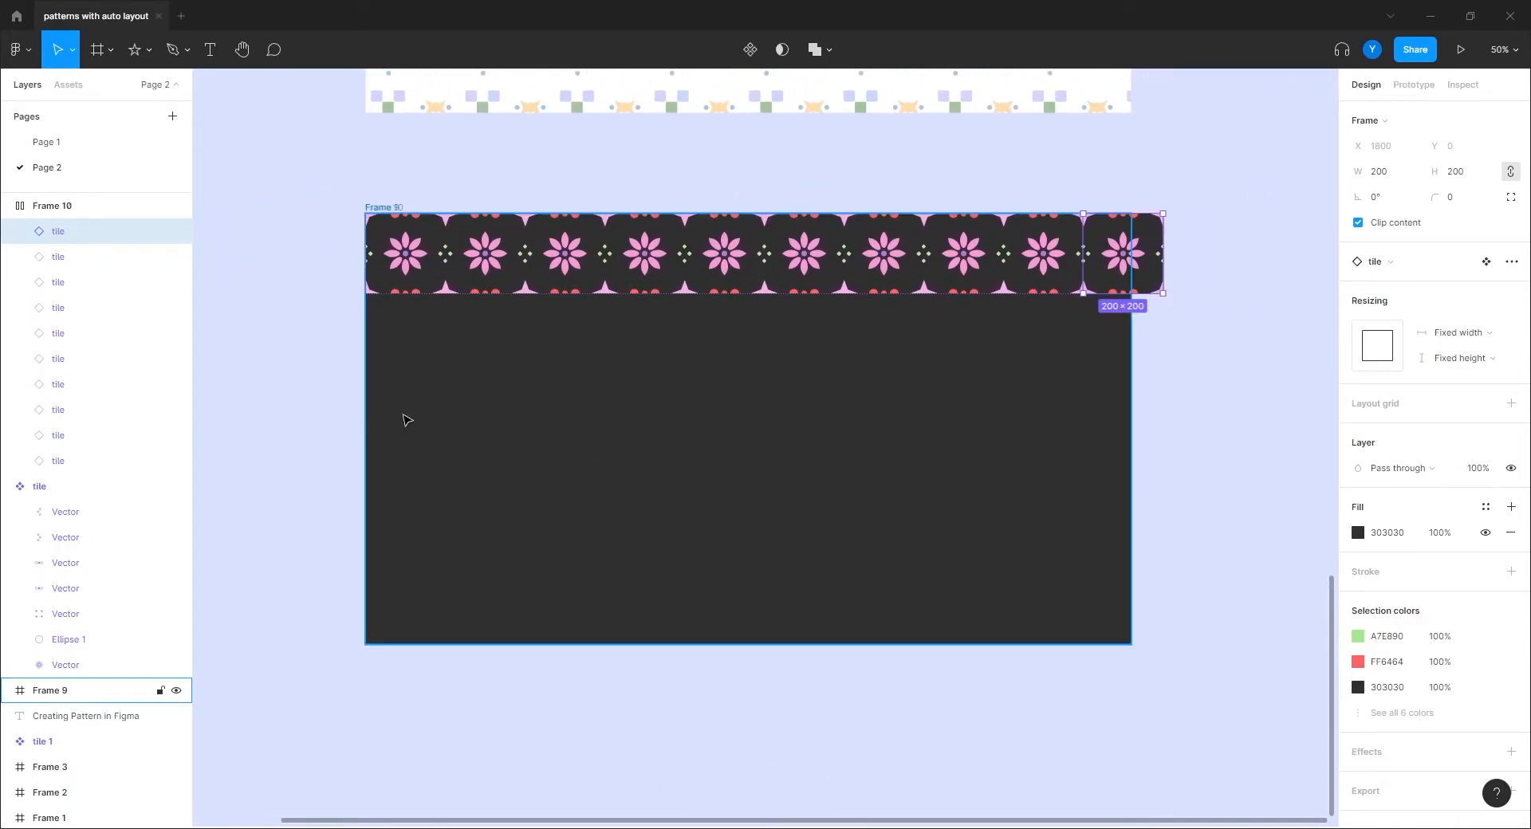
left_click_drag(401, 420, 570, 414)
left_click_drag(539, 209, 519, 209)
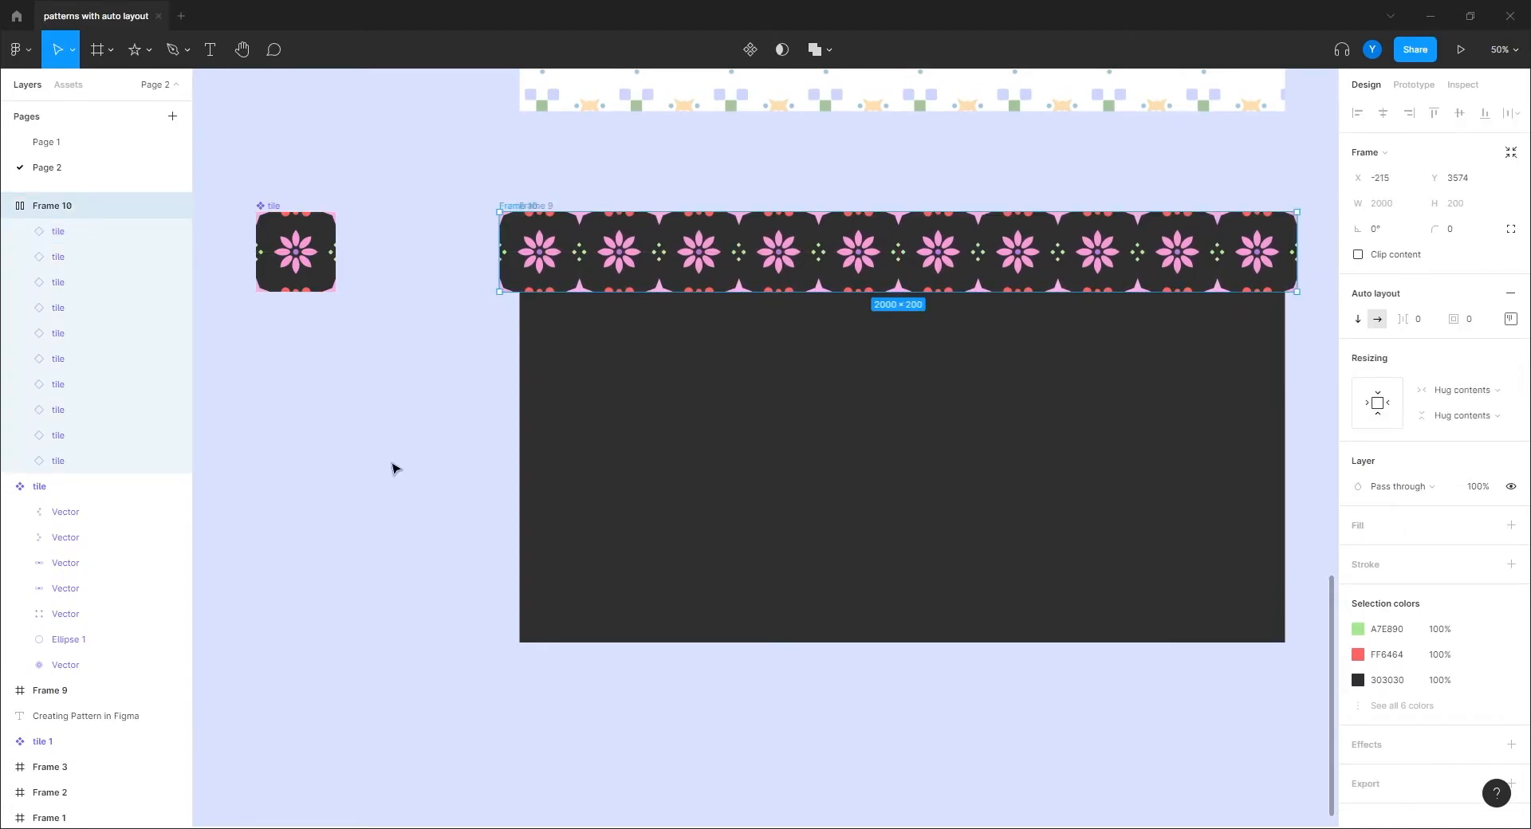
left_click_drag(519, 207, 514, 288, "alt")
Step: Stack rows Frame 10 and Frame 11 into a vertical auto-layout frame
left_click(440, 594)
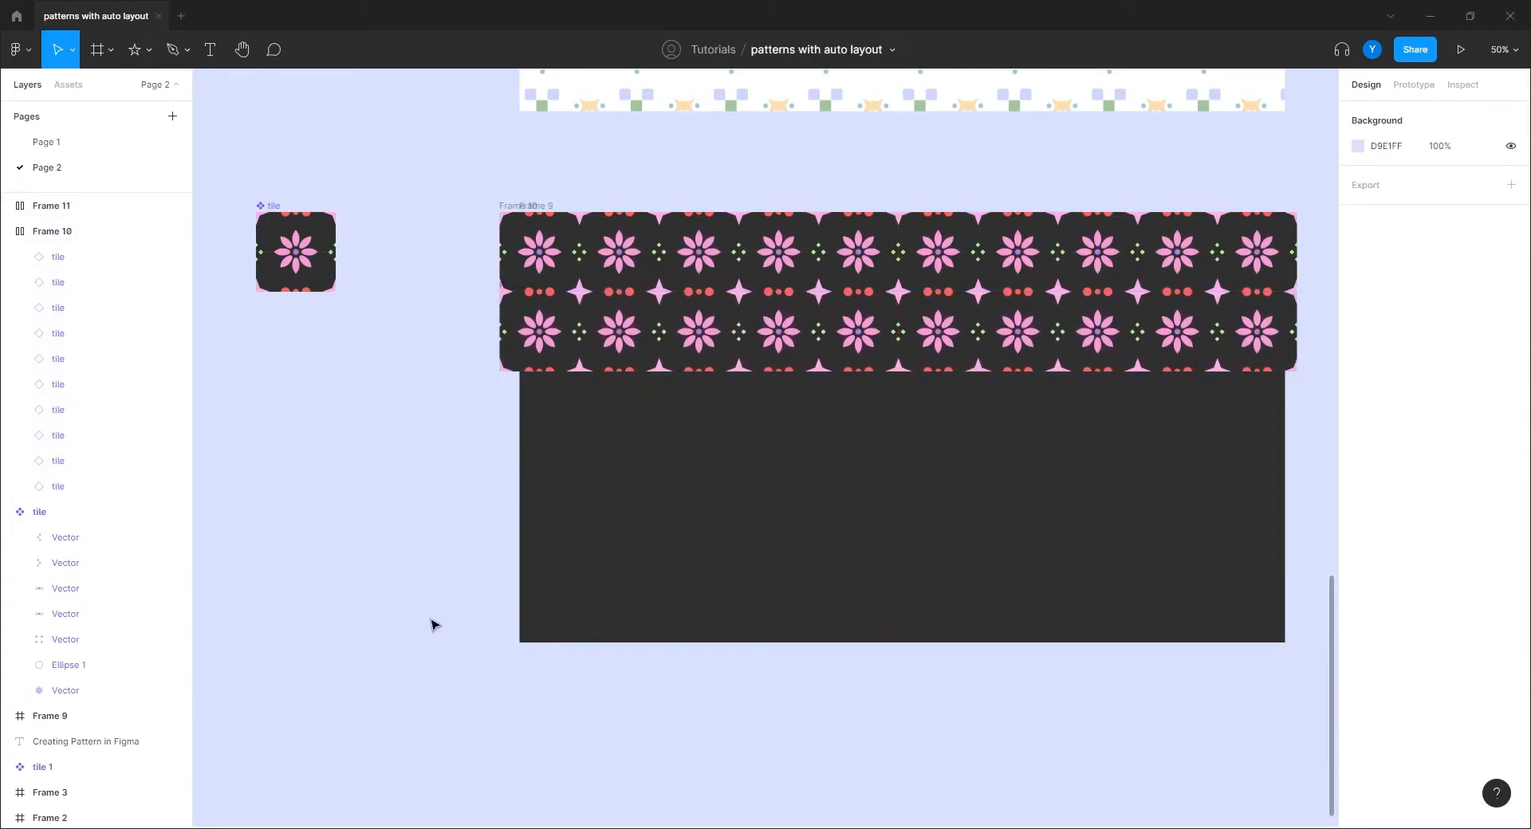
left_click(635, 329)
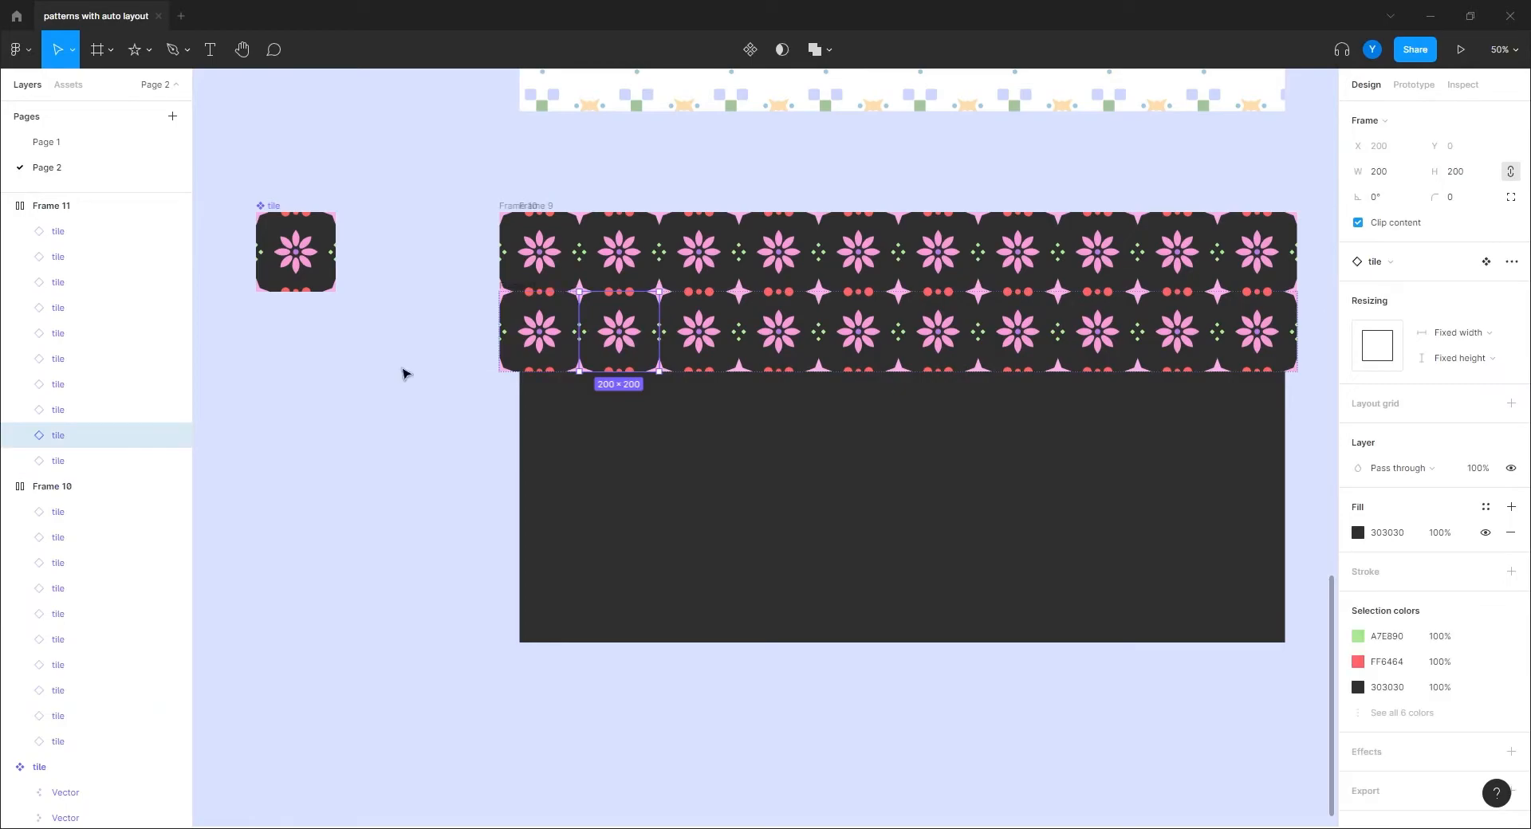
left_click(303, 480)
left_click(7, 206)
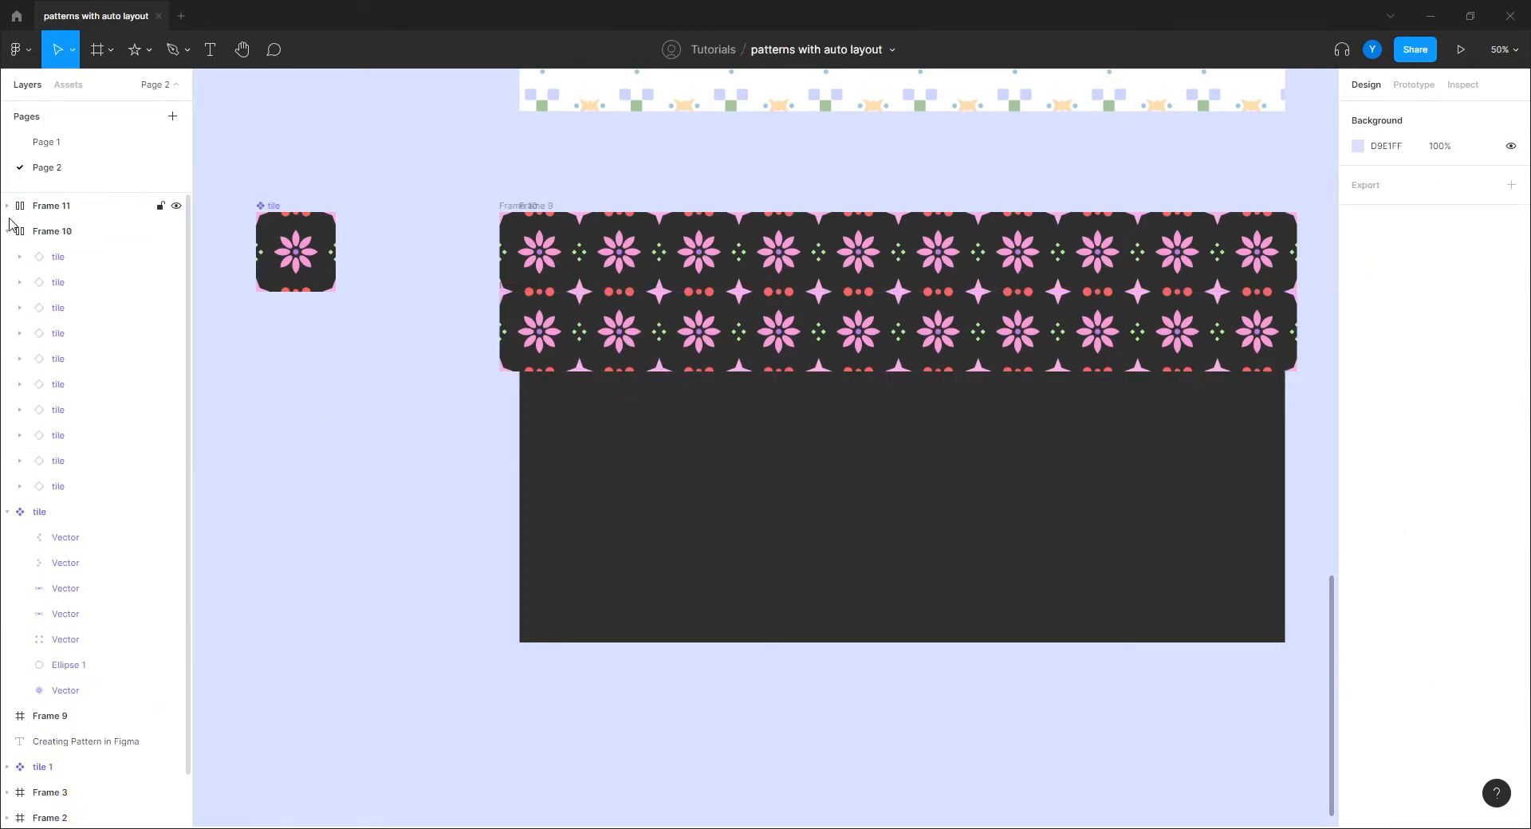
left_click(7, 231)
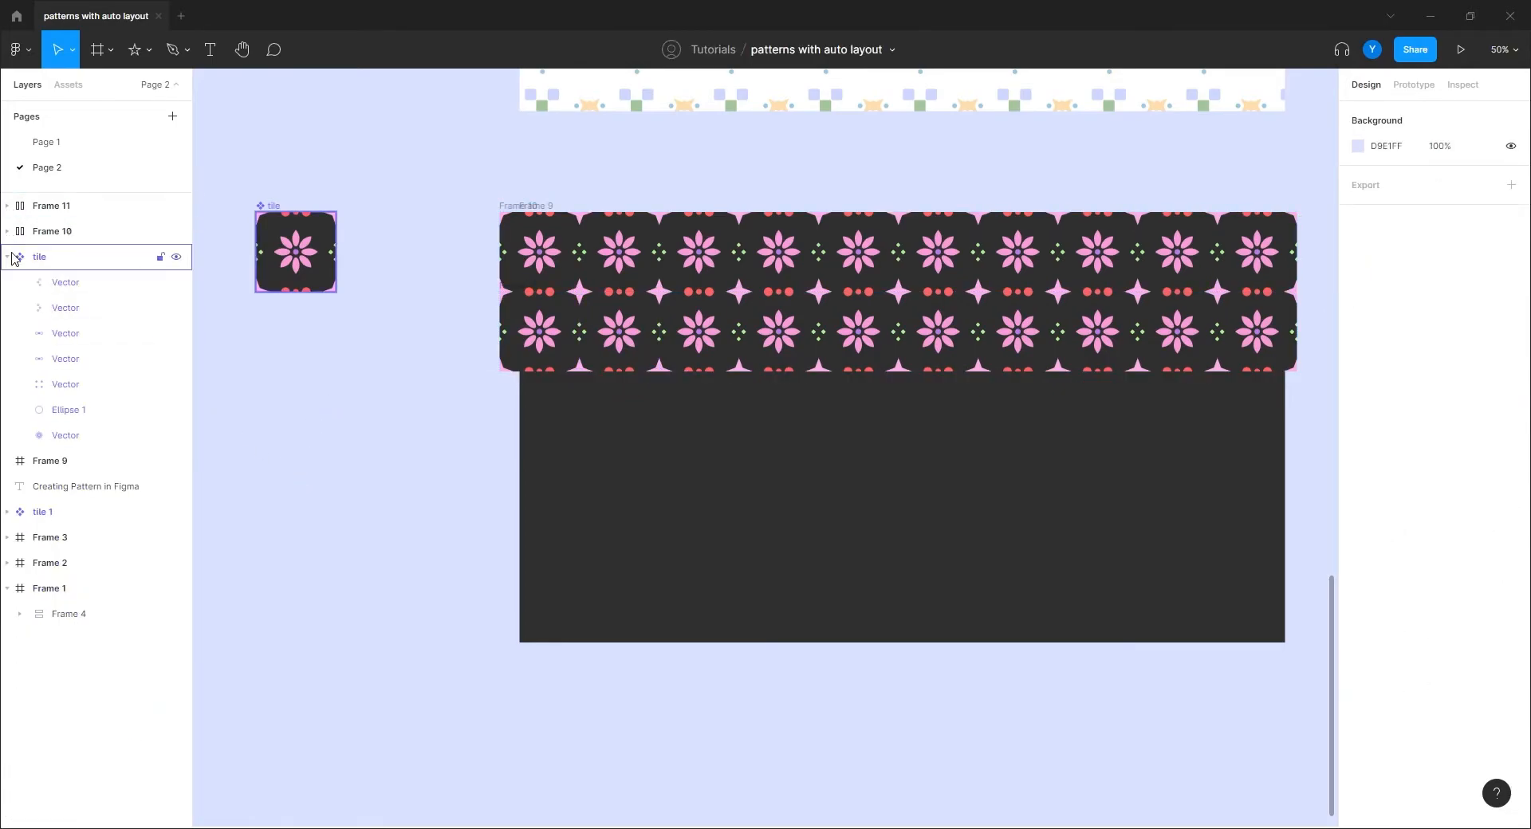
left_click(48, 231)
left_click(52, 209, "shift")
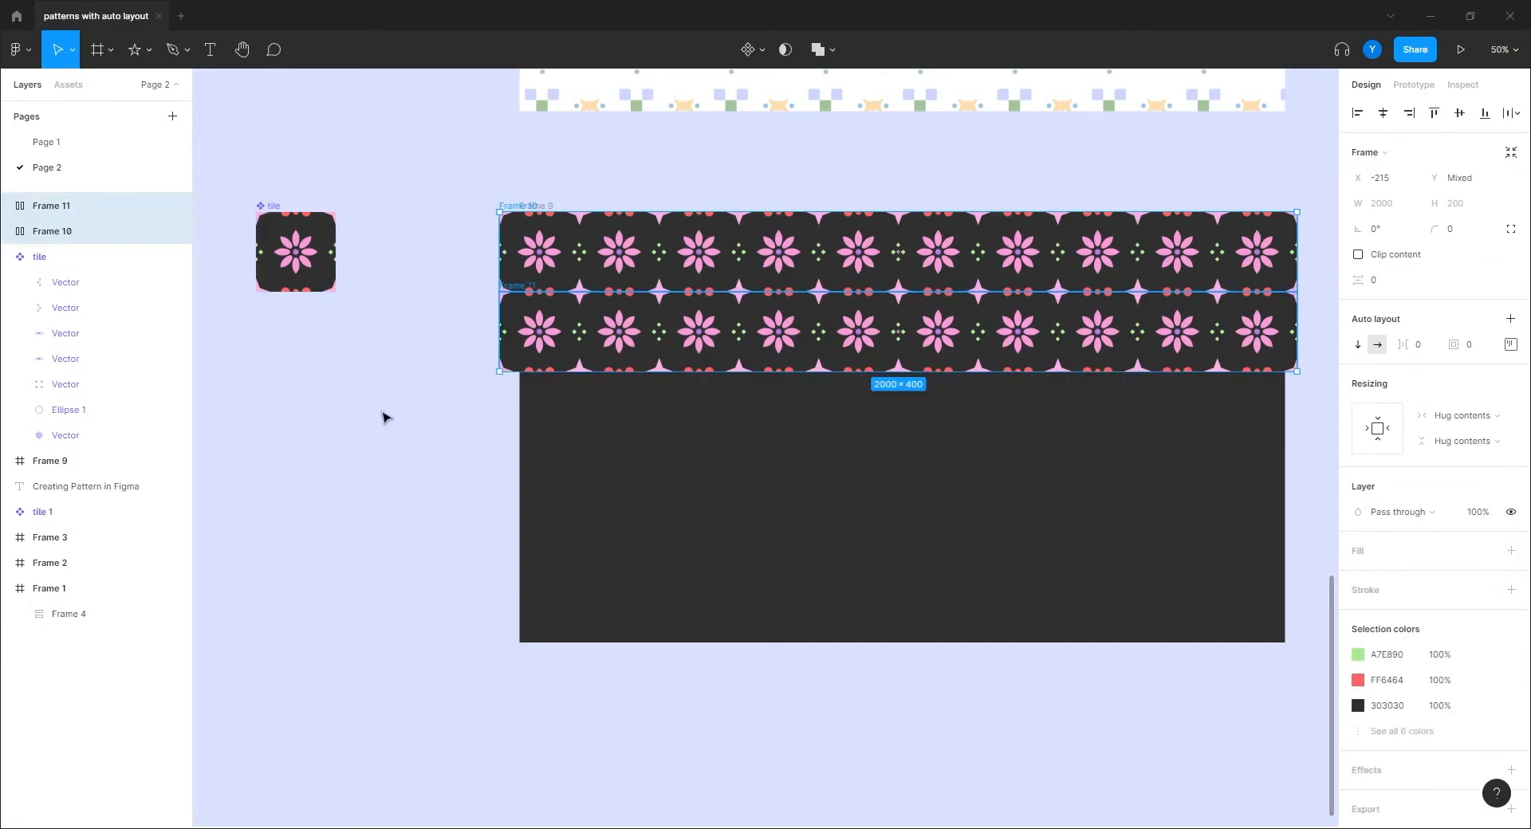
key("shift+a")
Step: Duplicate the second row to make six 2000×200 rows
left_click(618, 344)
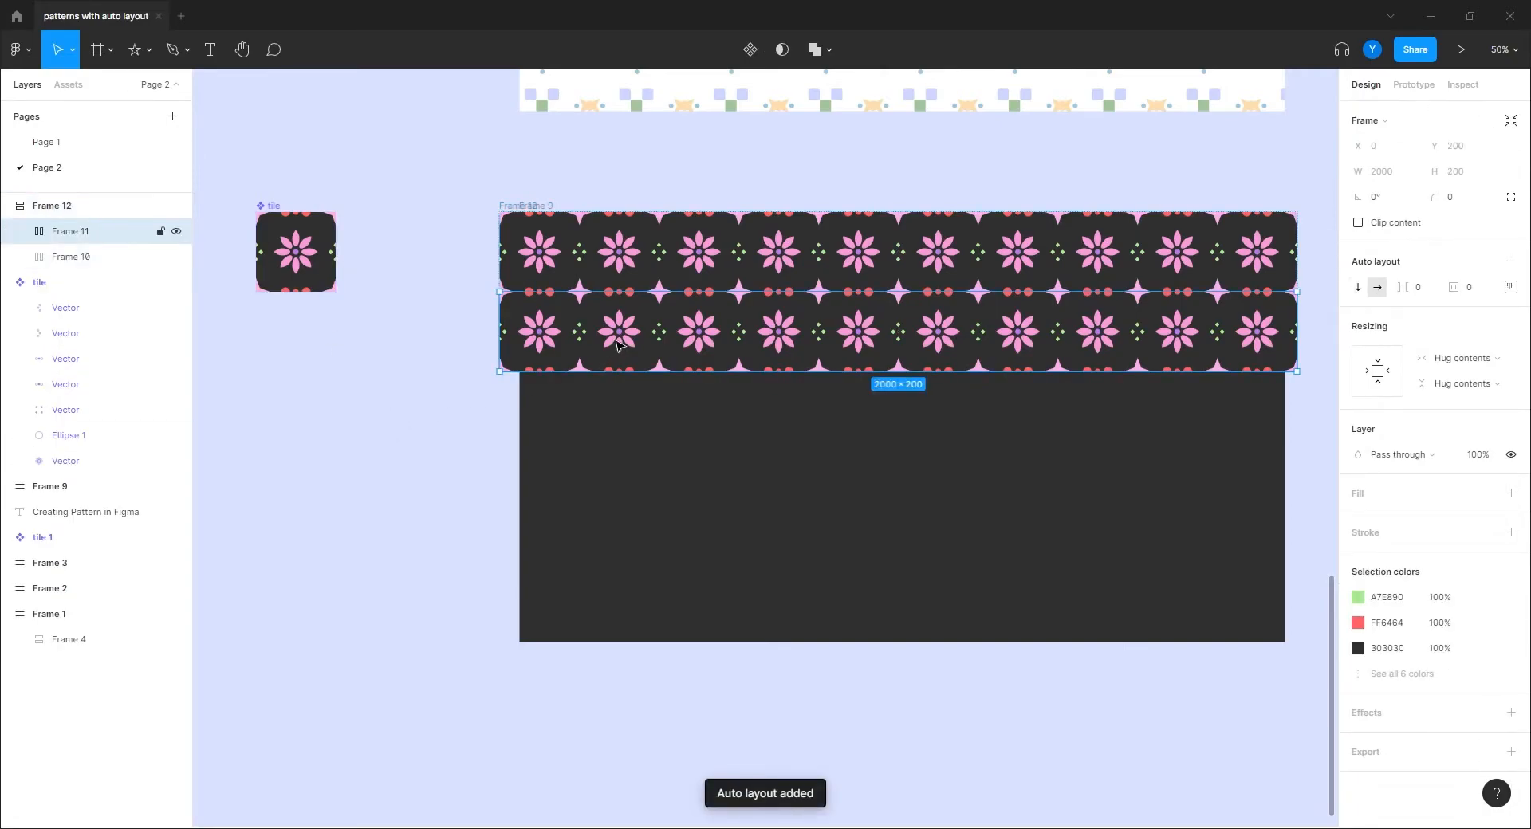
key("ctrl+d")
key("ctrl+d")
key("ctrl+d")
key("ctrl+d")
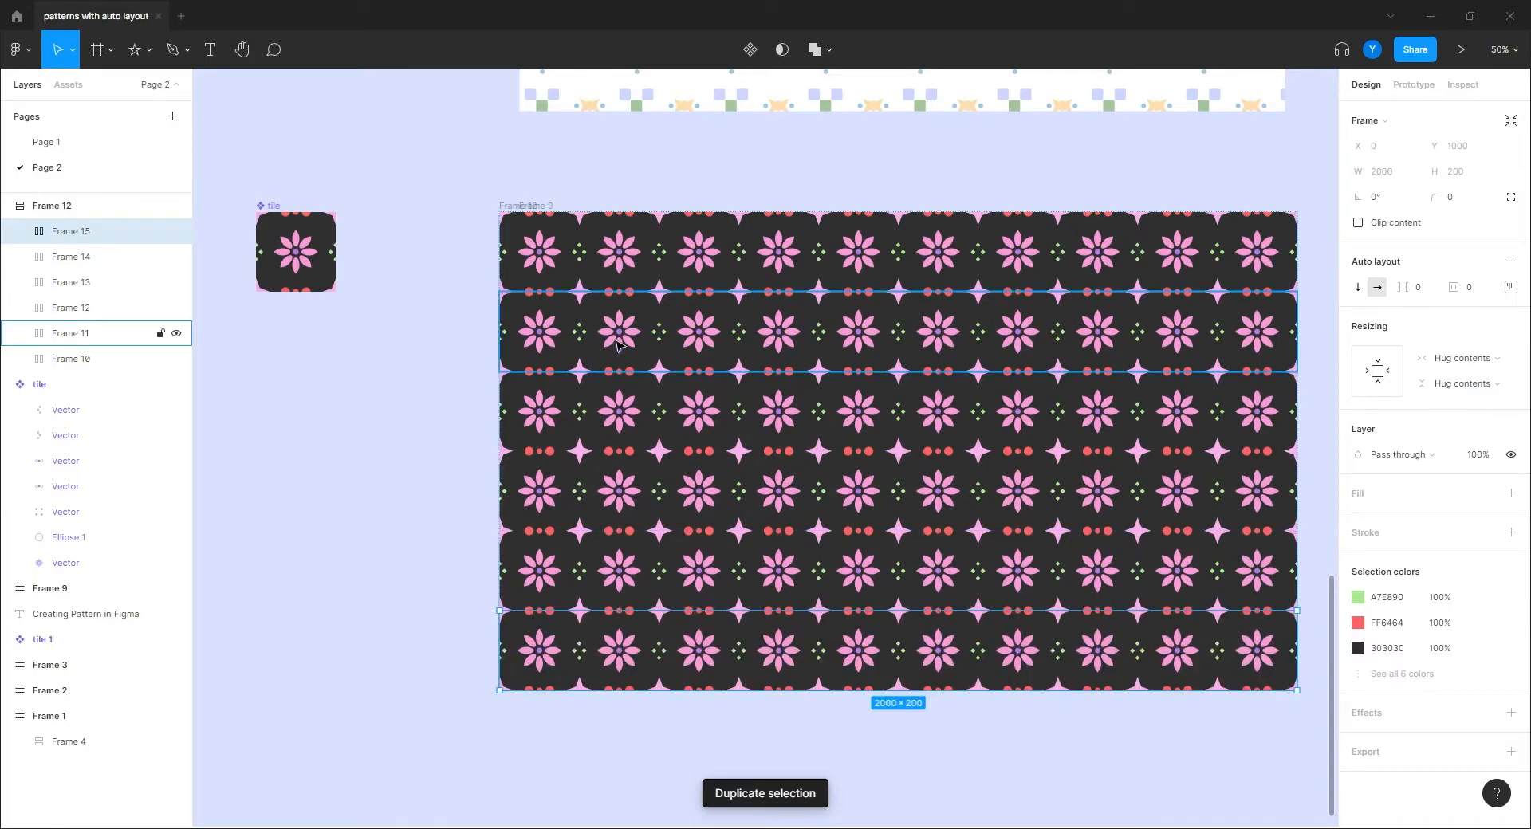
left_click(349, 462)
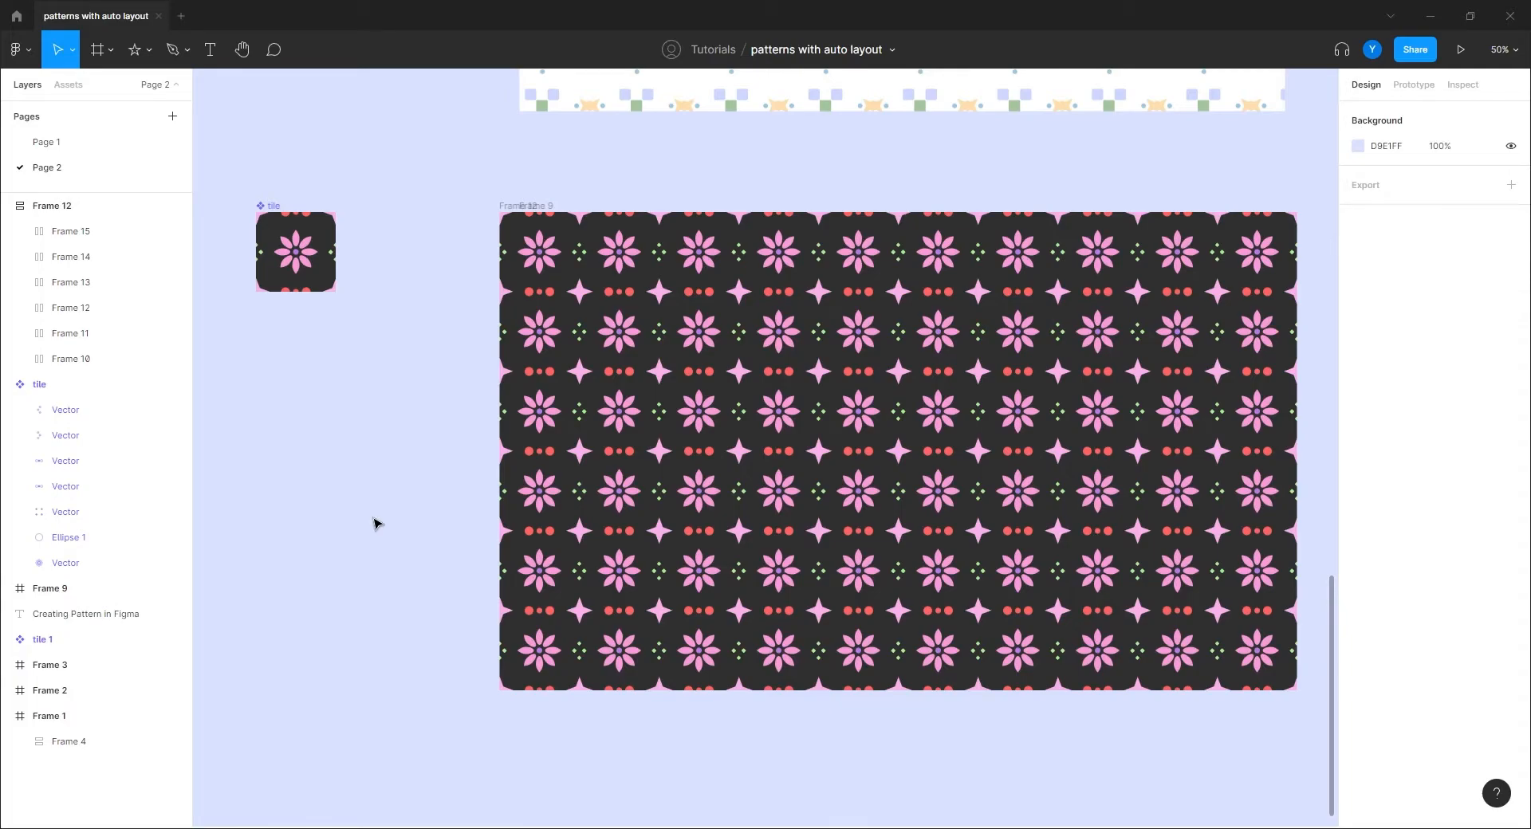
Step: Rename Frame 12 to 'pattern' and nest it inside Frame 9 to clip it
left_click(51, 208)
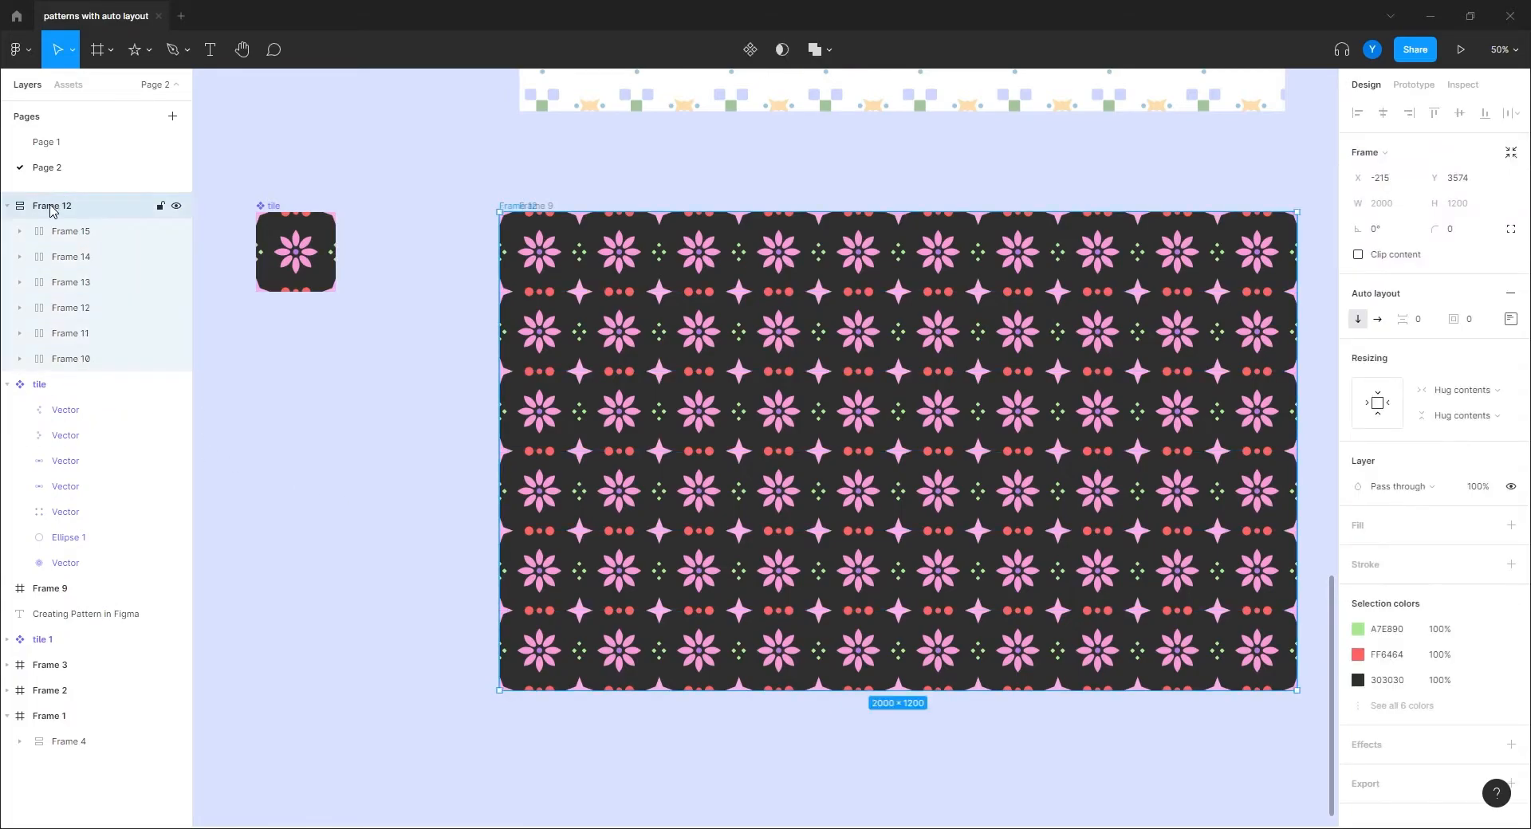
double_click(51, 208)
type("pattewrn")
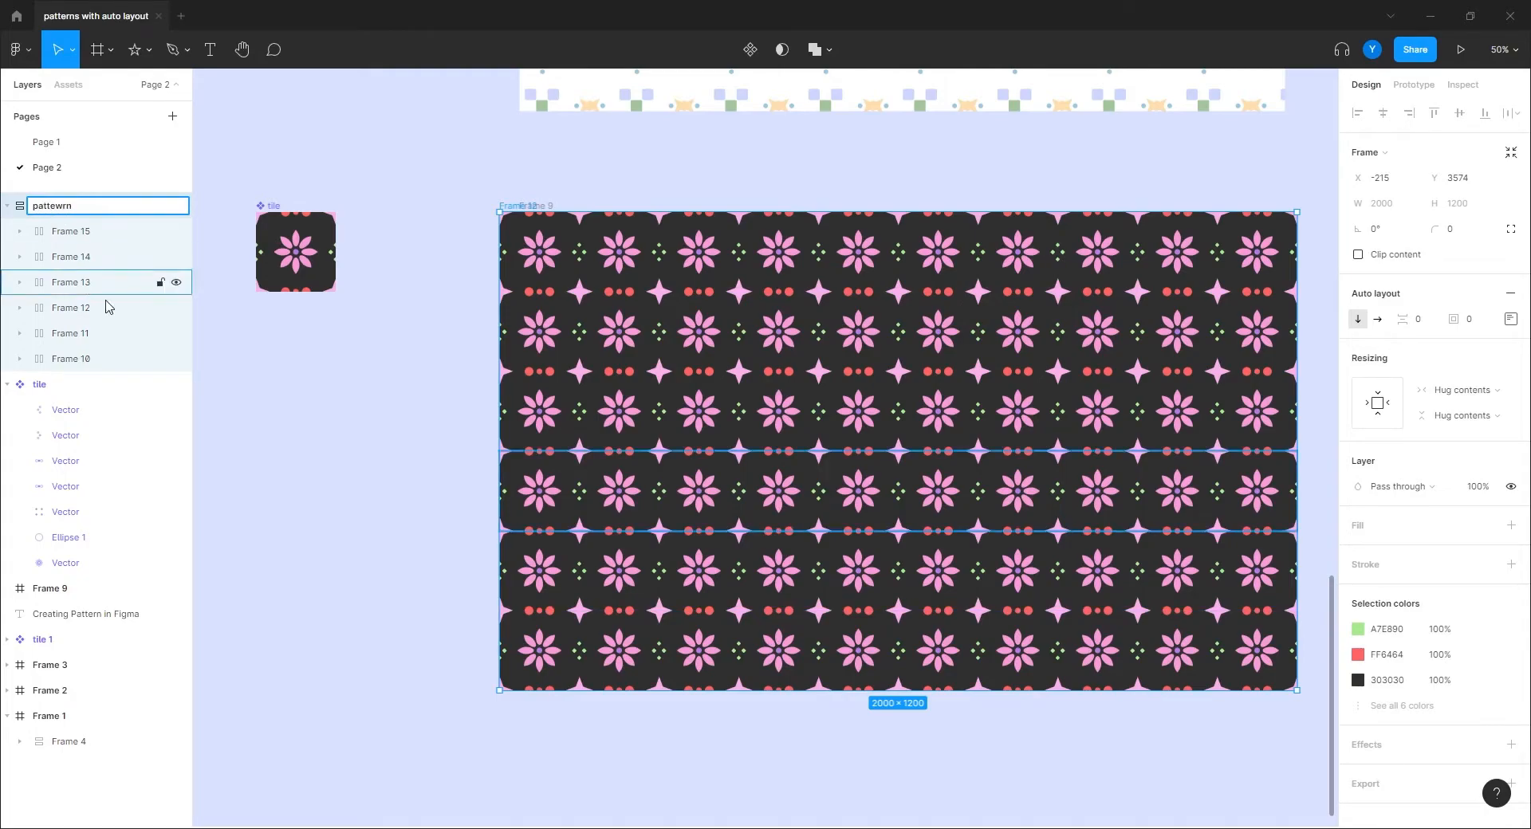
key("Return")
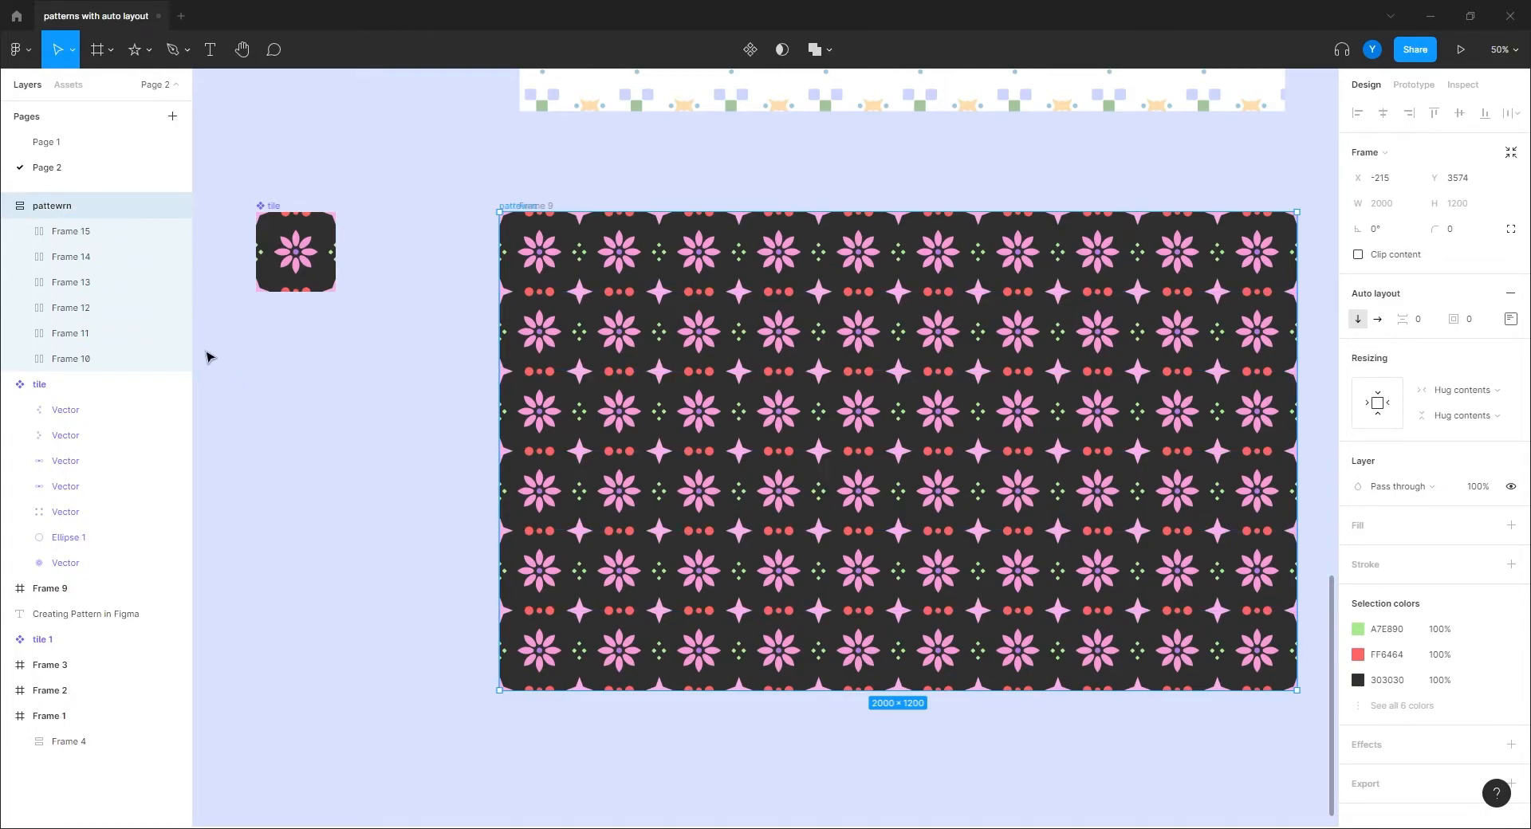
double_click(62, 214)
type("pa")
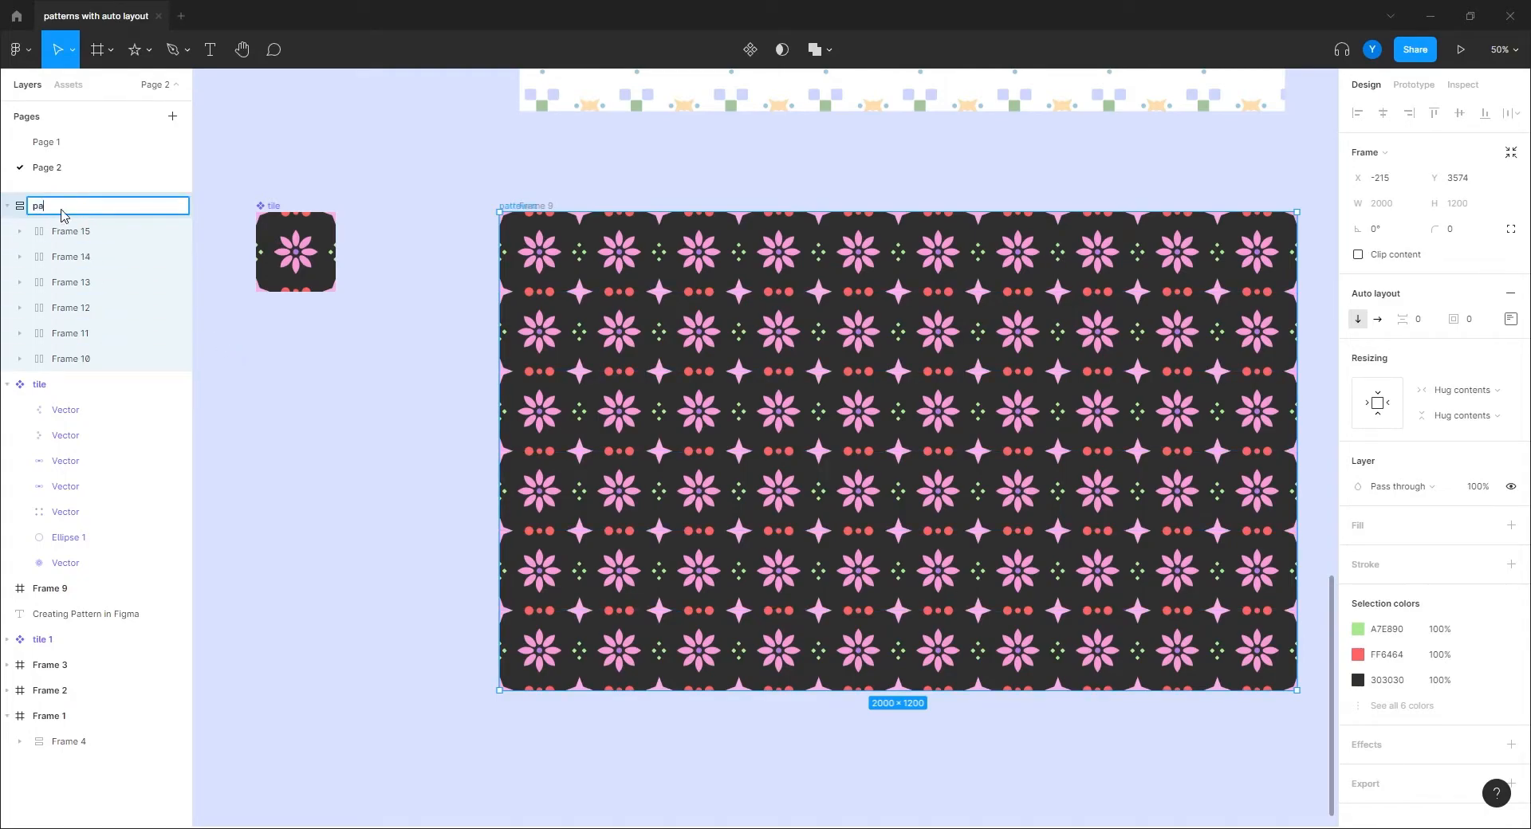
type("ttern")
key("Return")
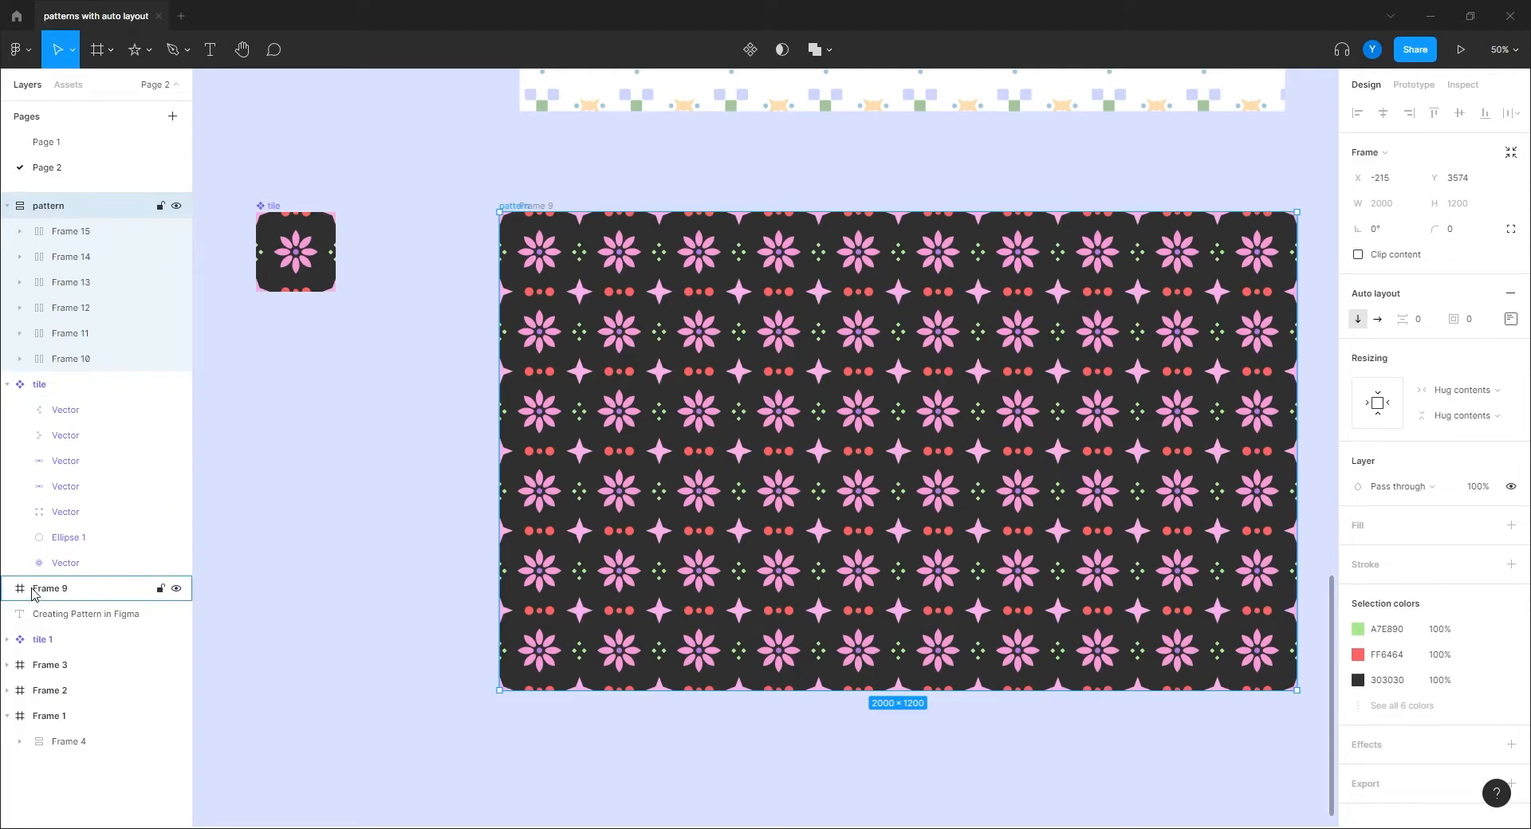
left_click_drag(33, 594, 36, 594)
left_click(331, 468)
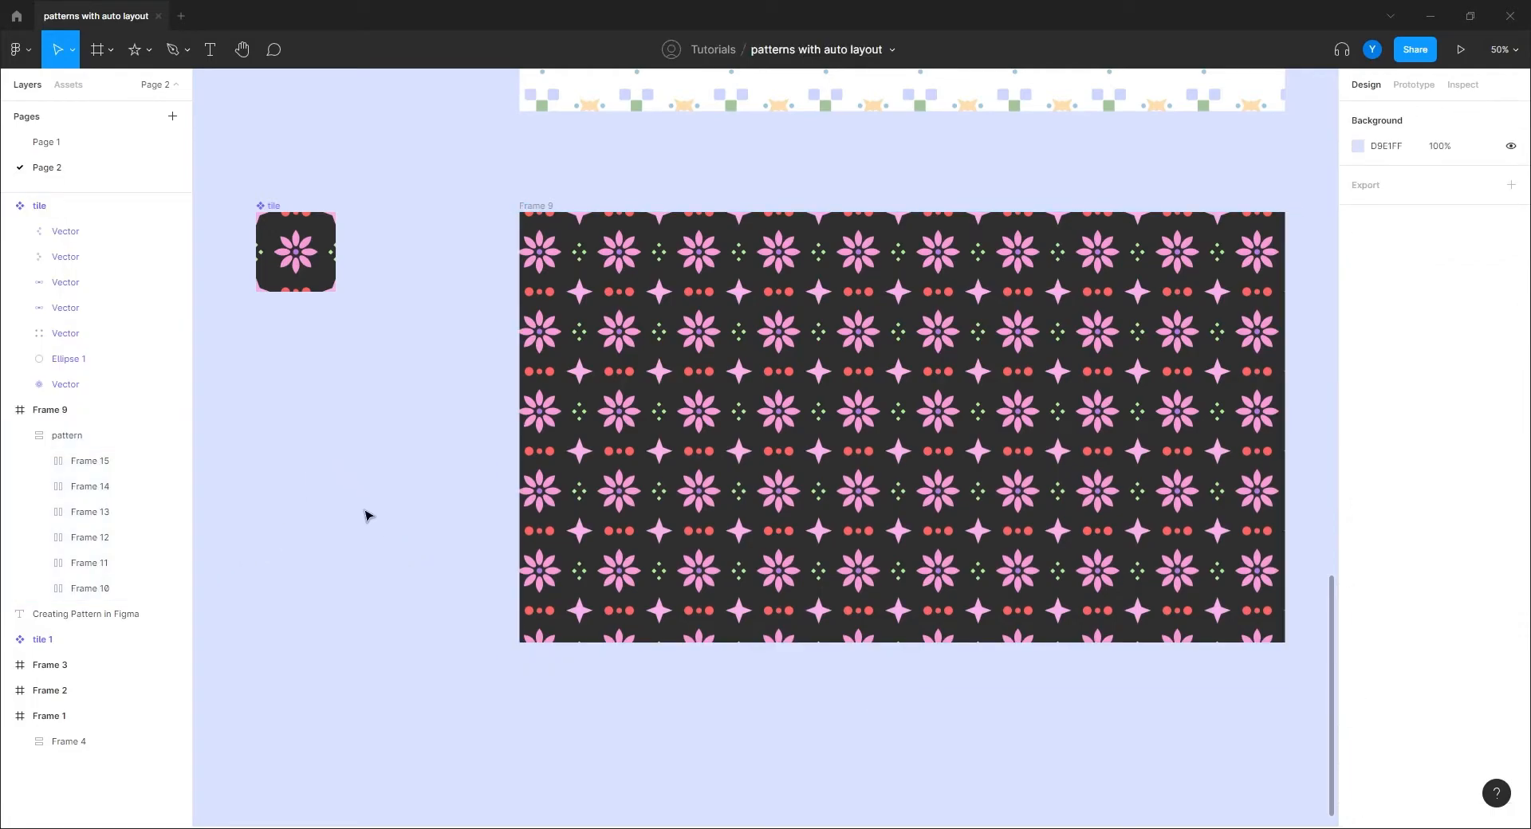
Step: Zoom in on the tile component and select its corner four-point star
key("ctrl+minus")
left_click_drag(487, 470, 429, 514)
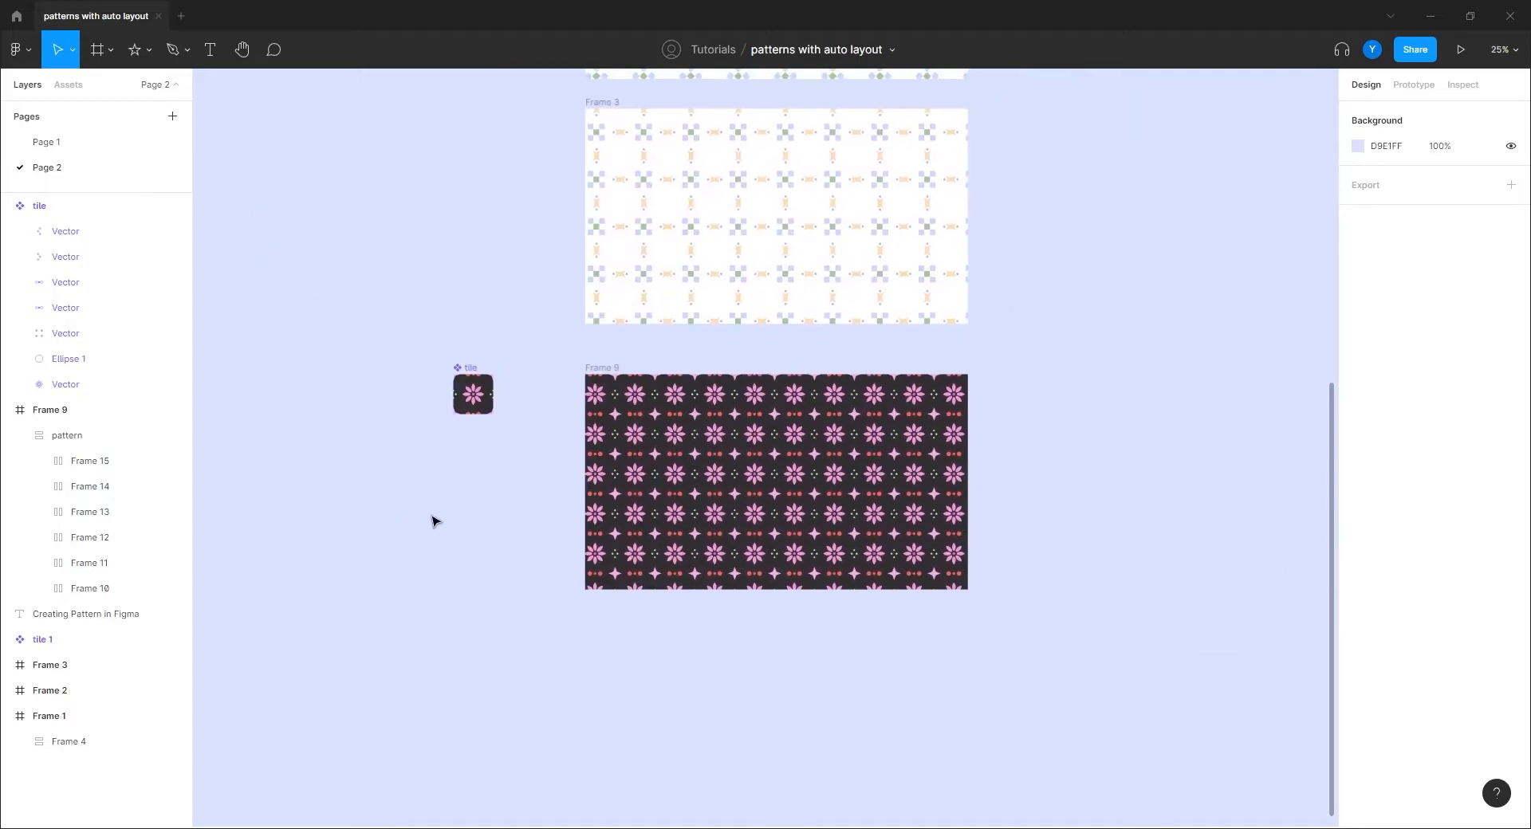
key("ctrl+plus")
scroll(319, 532, "down", 3)
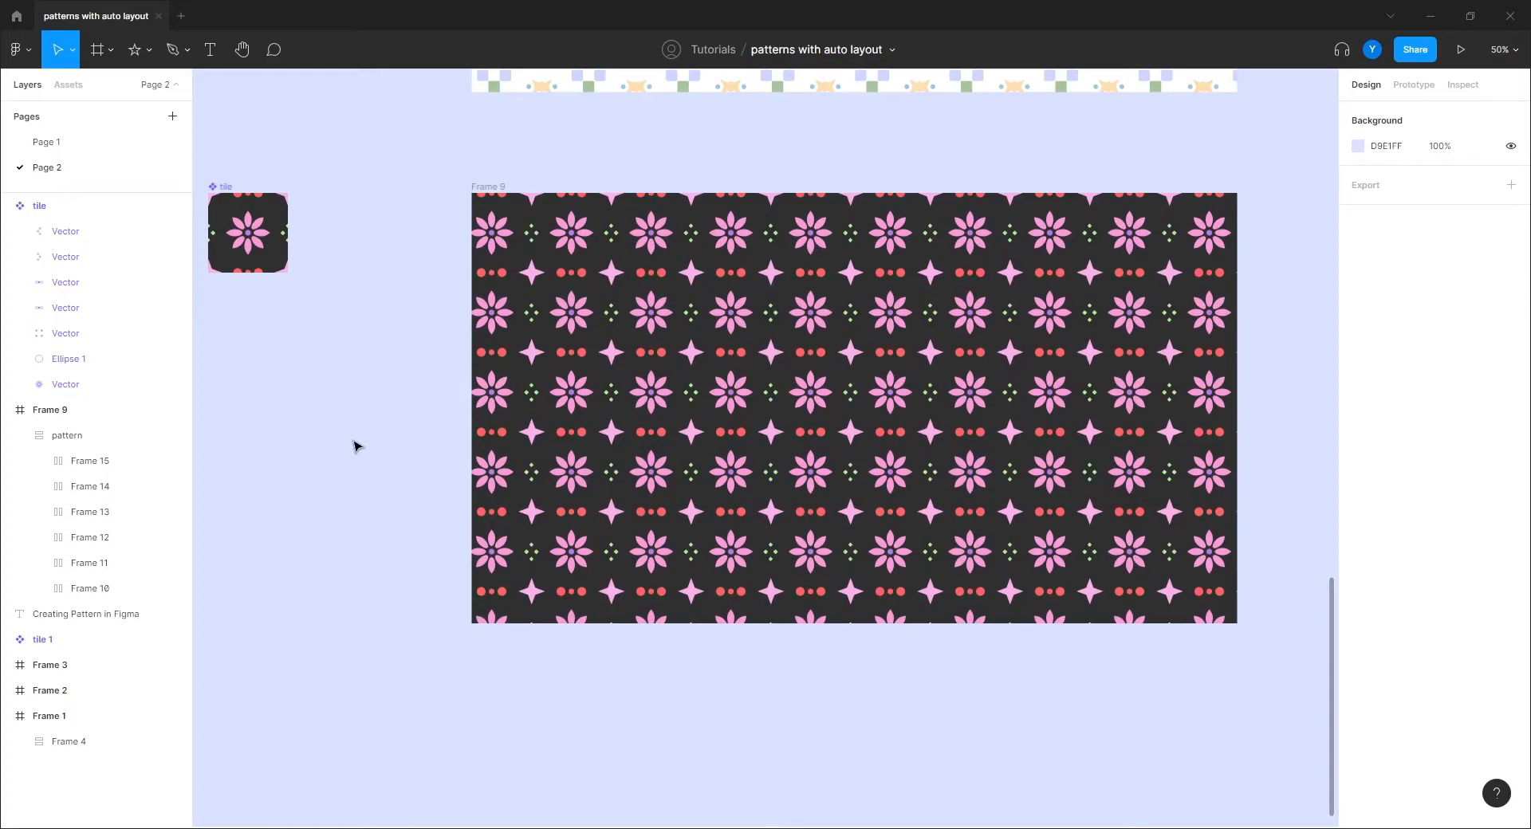
left_click_drag(333, 287, 634, 392)
key("ctrl+plus")
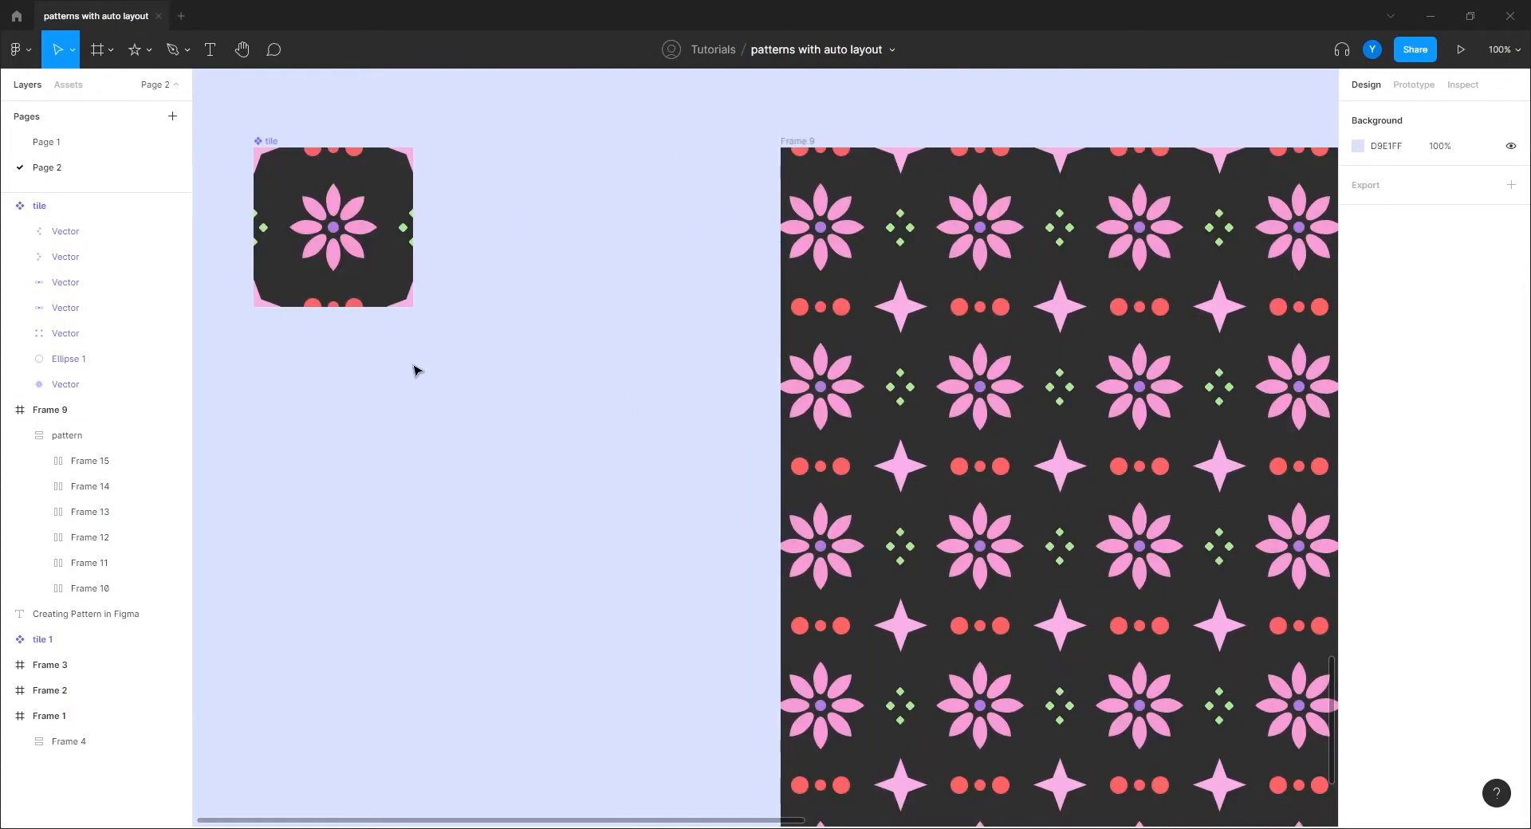
left_click_drag(414, 369, 618, 526)
left_click(624, 496)
double_click(638, 500)
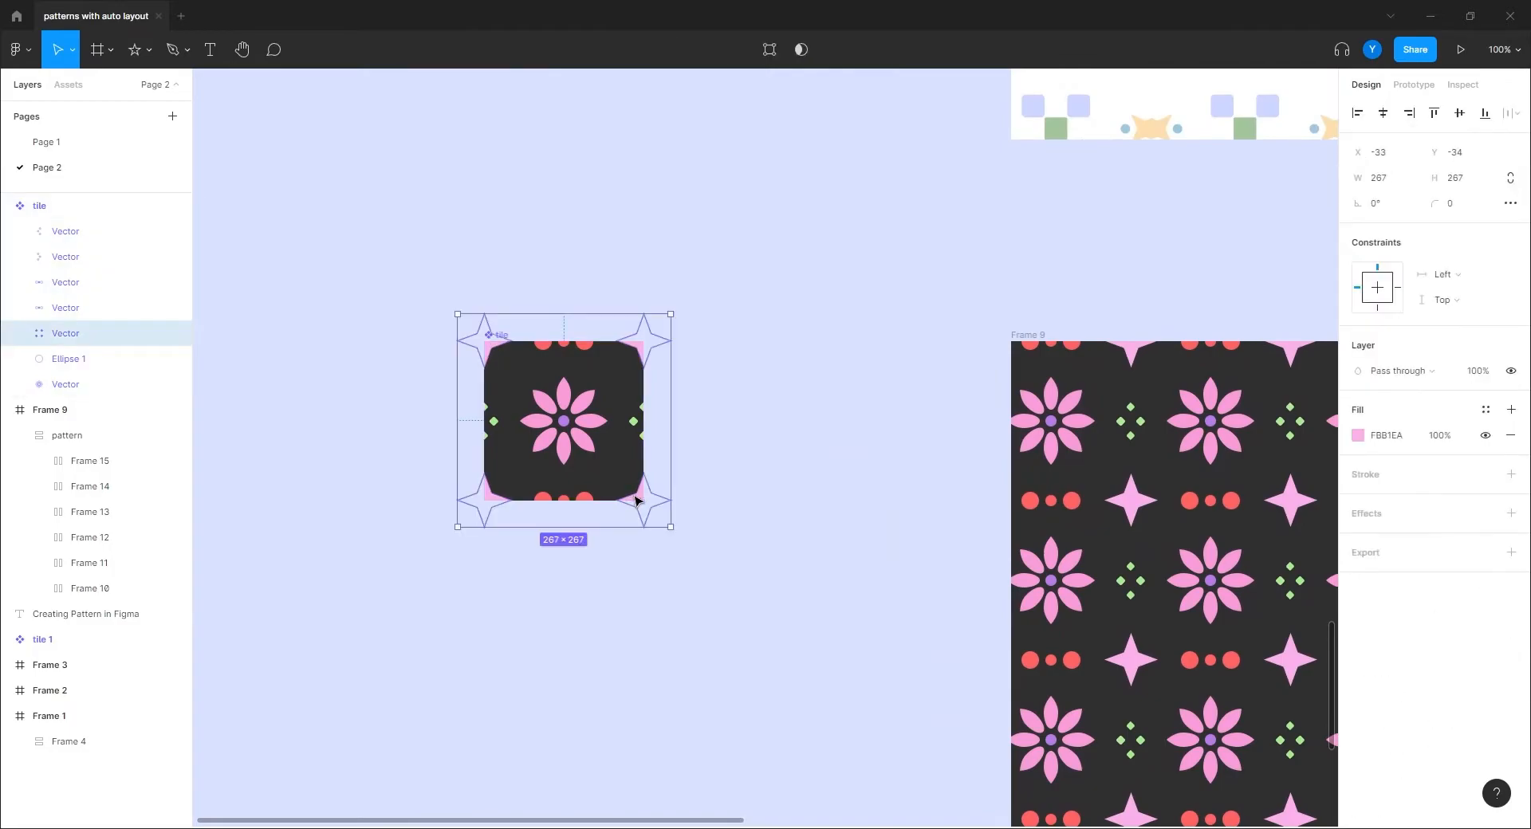
Step: Change the star fill from pink FBB1EA to peach FBD0B1, then view Frame 9's pattern
left_click(1358, 435)
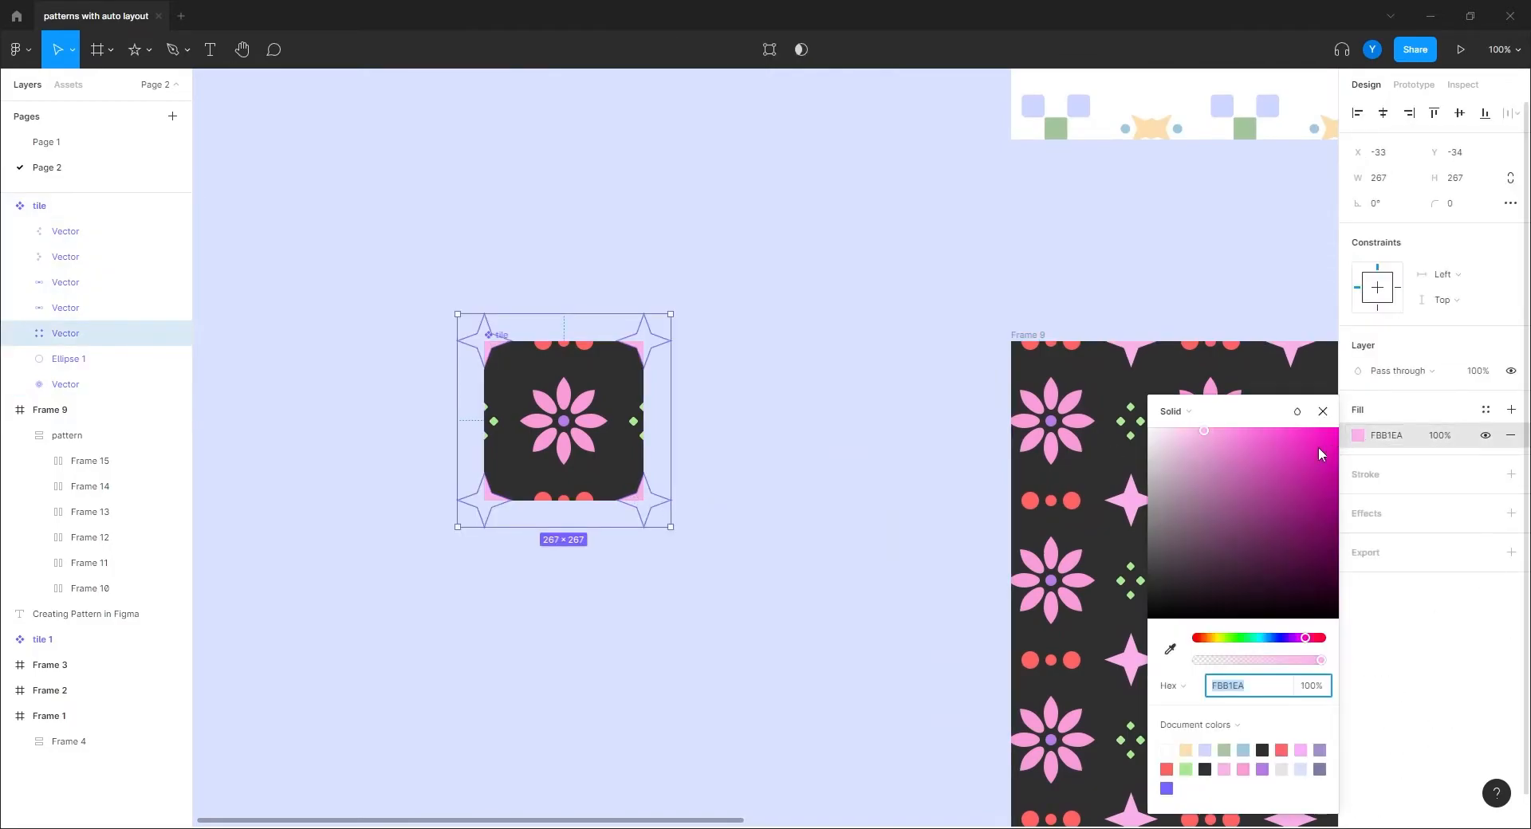
left_click(1206, 639)
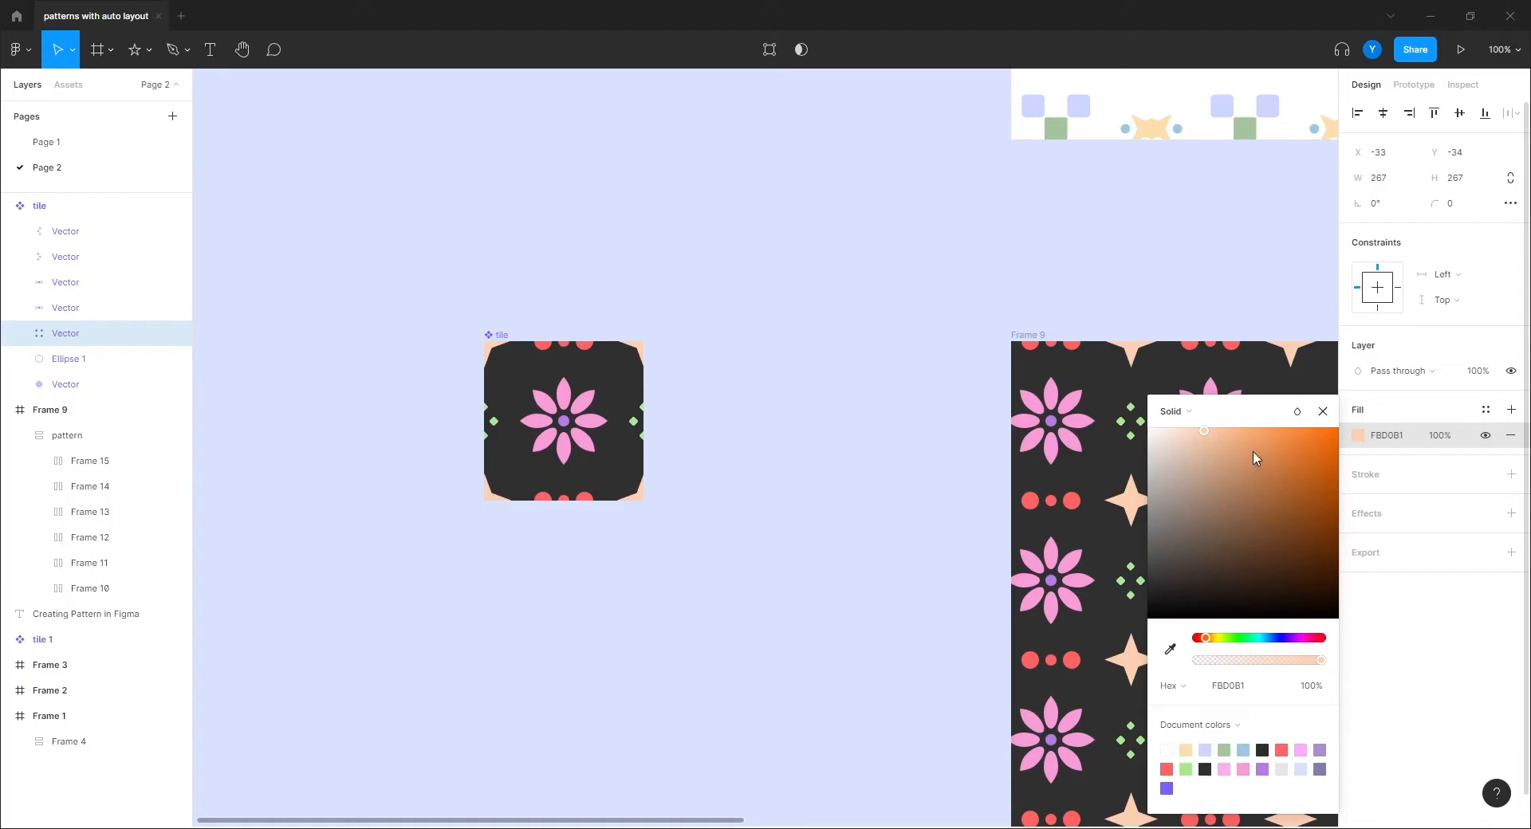
left_click(1323, 412)
left_click(843, 595)
left_click_drag(822, 622, 654, 522)
key("minus")
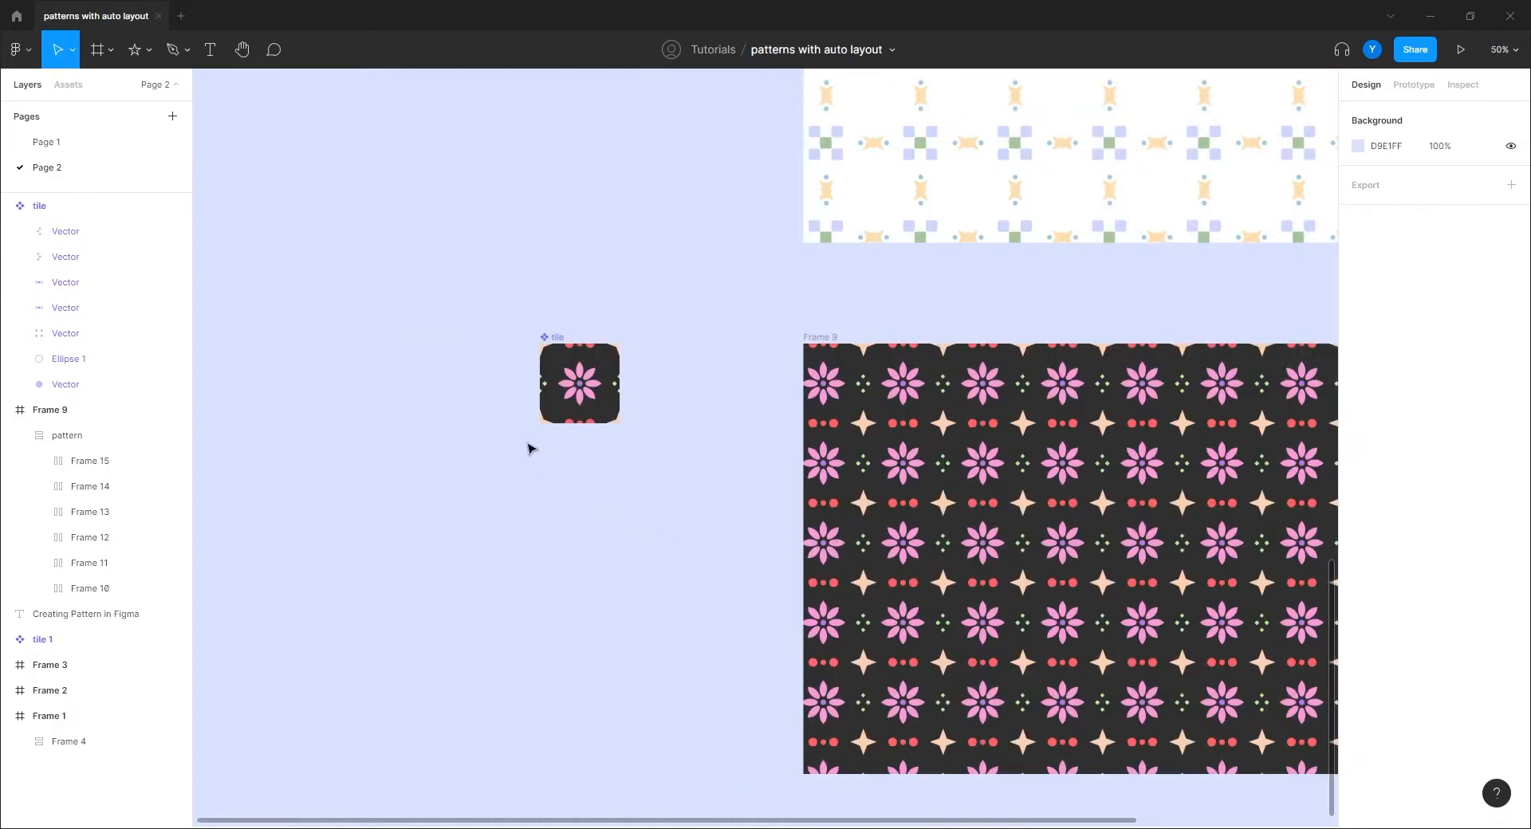
left_click(45, 442)
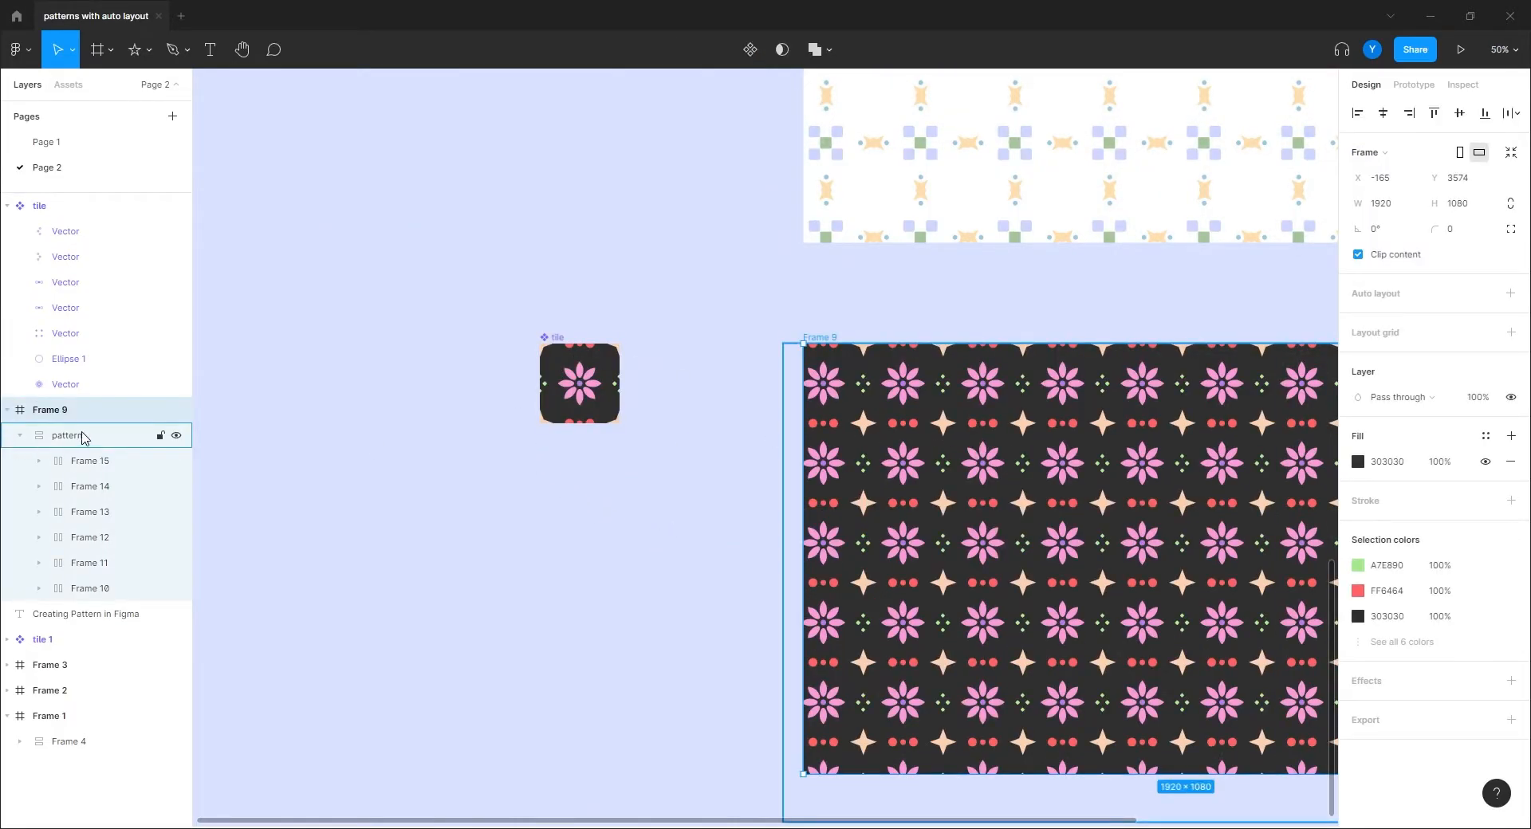
left_click(84, 438)
left_click_drag(625, 584, 232, 430)
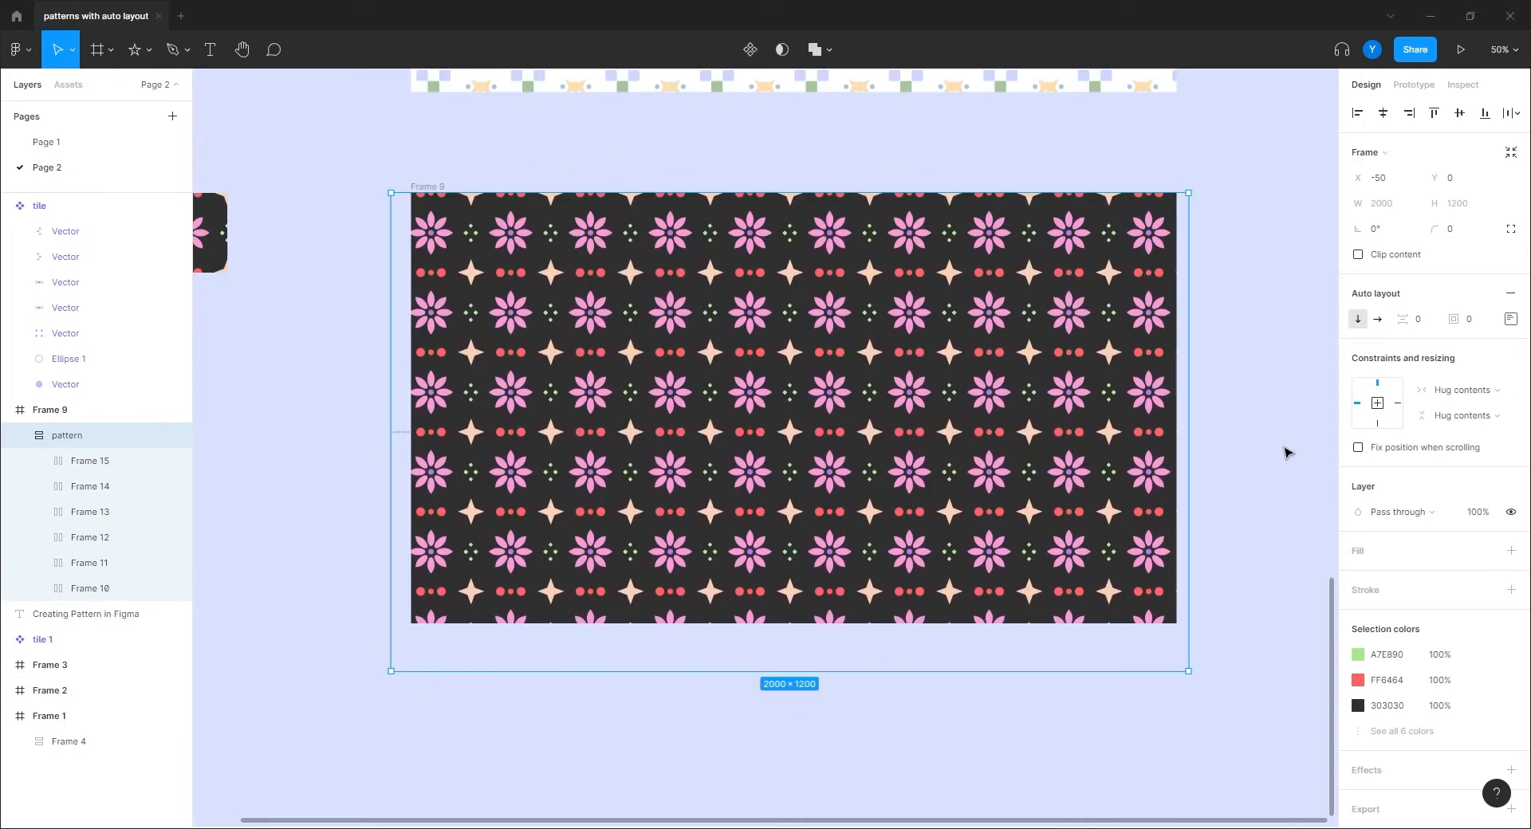
key("3")
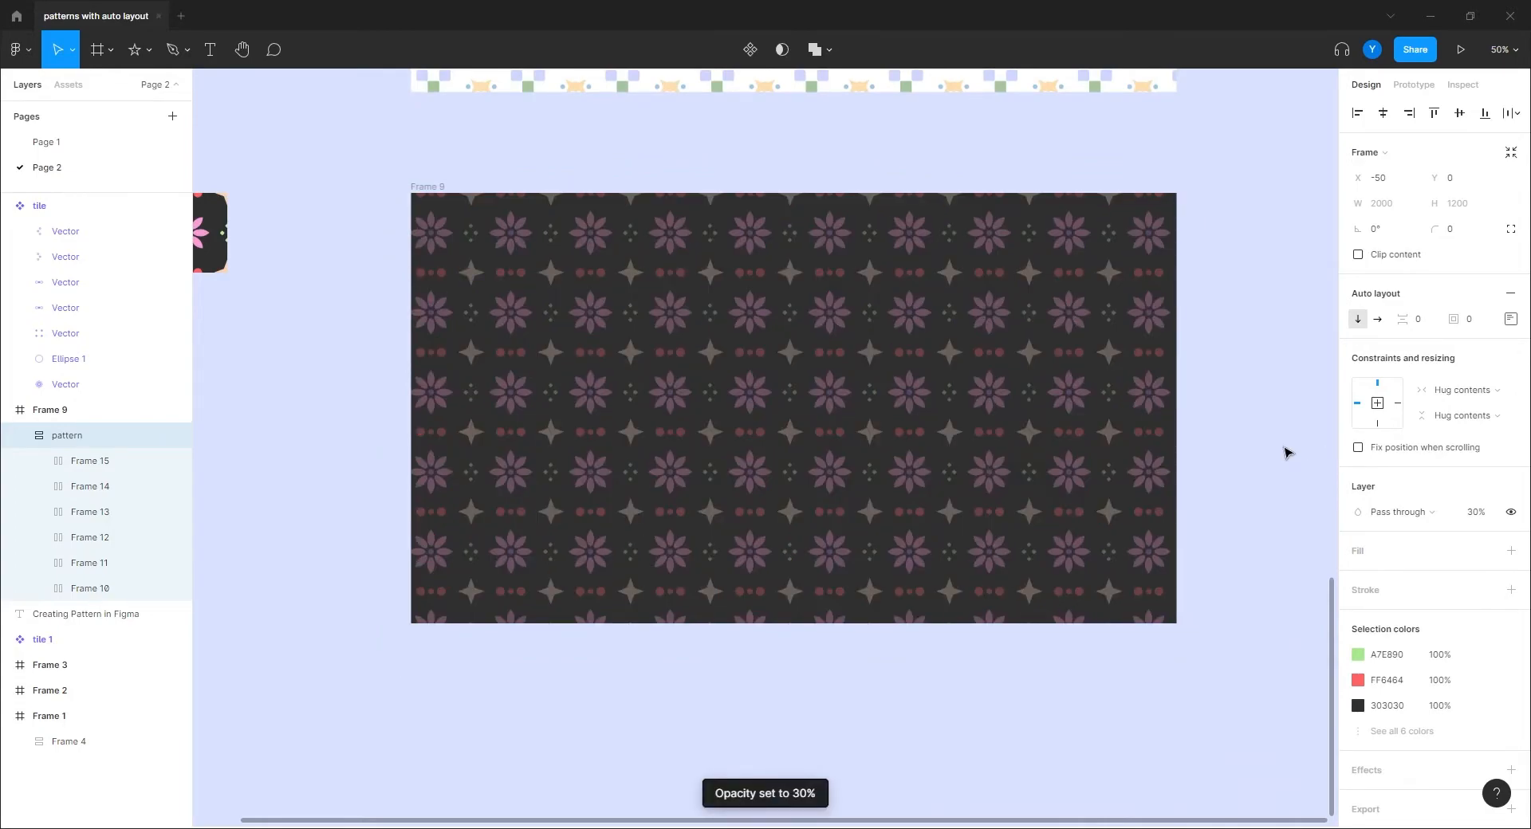
key("2")
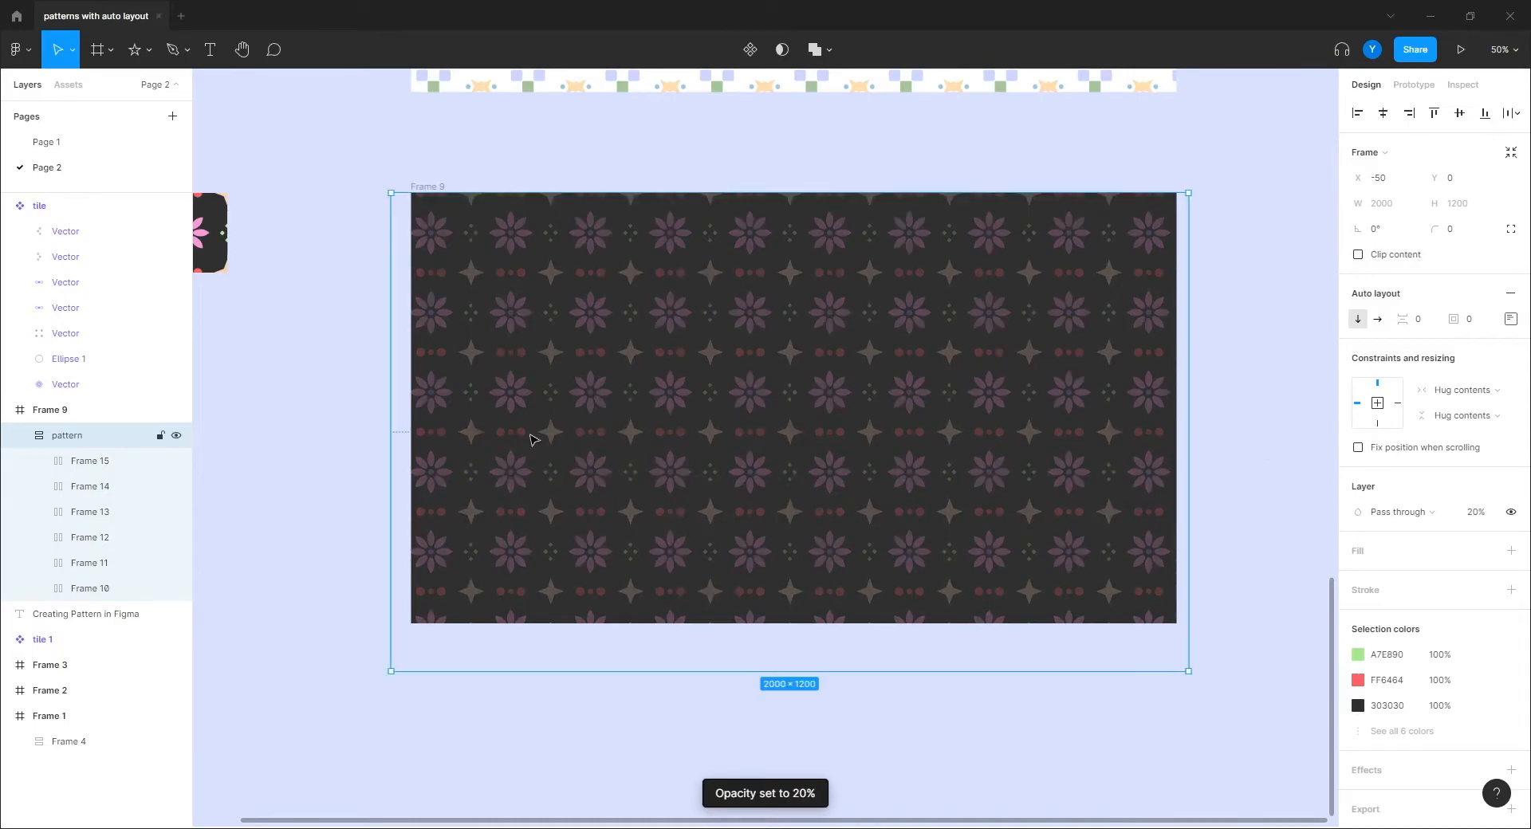
left_click(322, 429)
left_click_drag(321, 411, 485, 472)
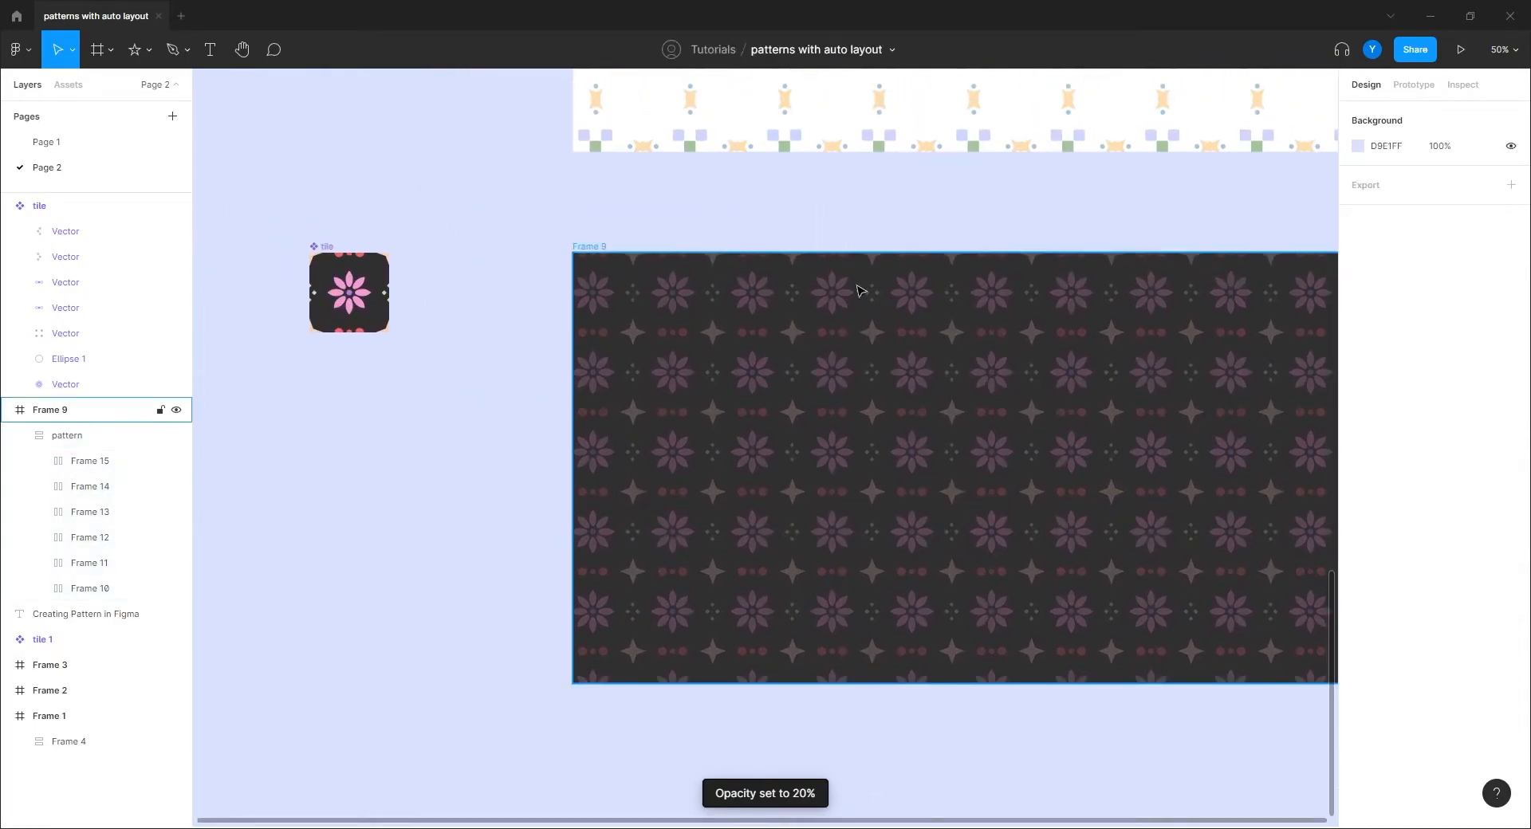
left_click_drag(961, 478, 905, 481)
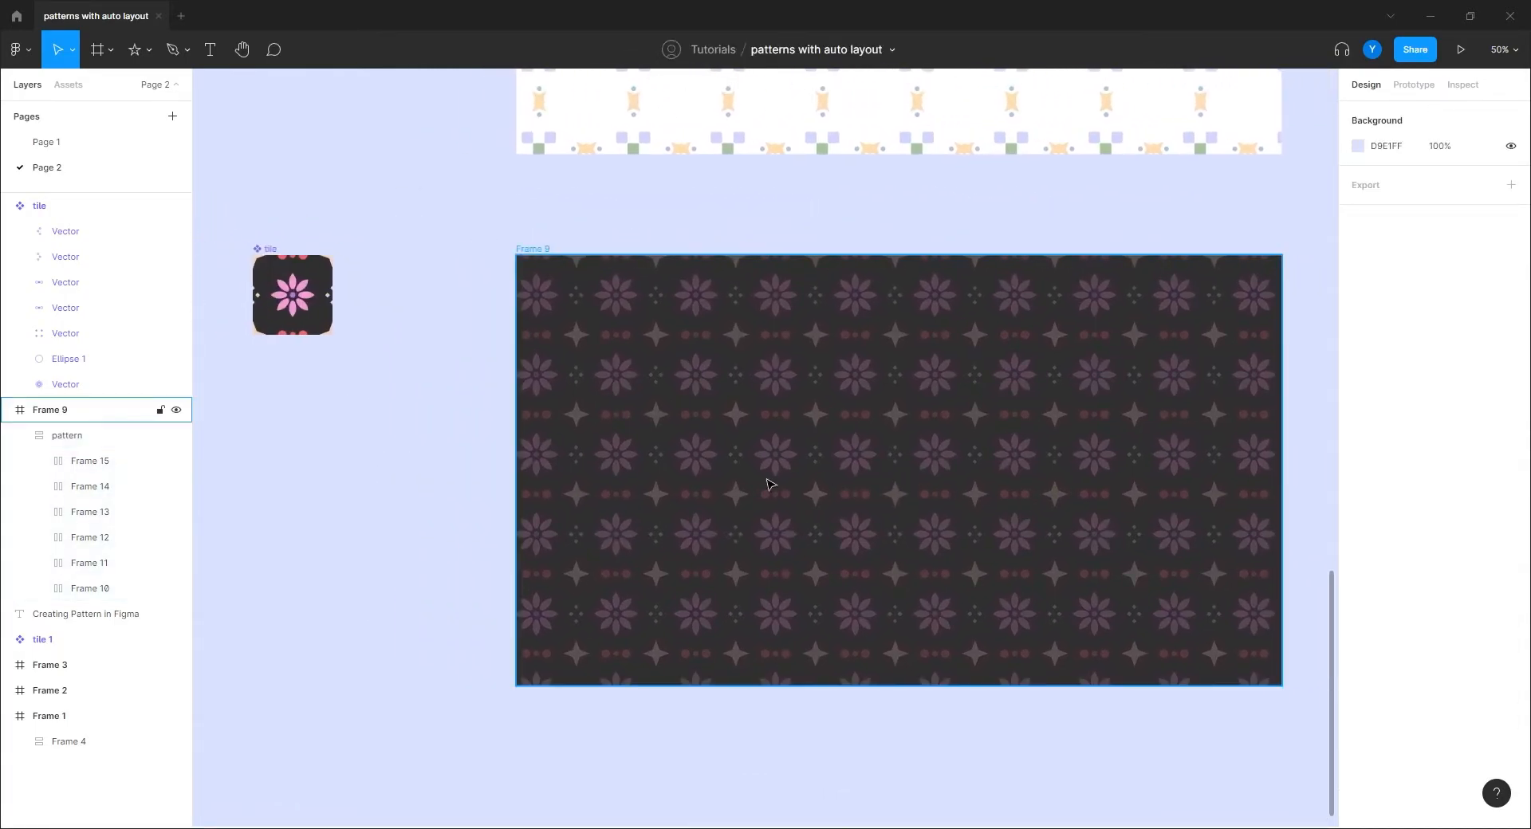
key("ctrl+z")
key("ctrl+z")
key("ctrl+z")
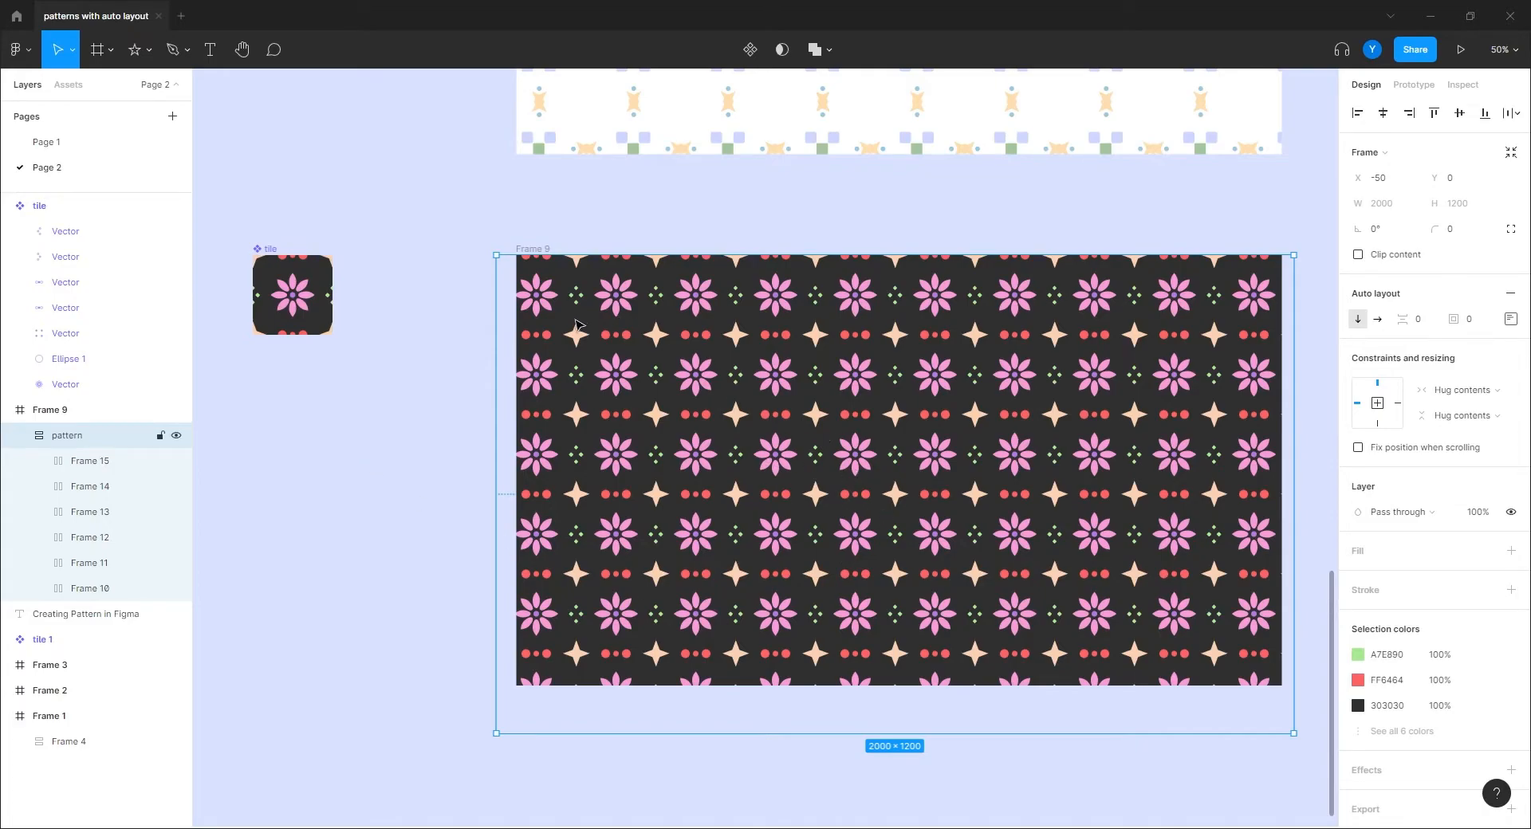
Step: Duplicate Frame 9 as Frame 10, placed below it
left_click(652, 391)
left_click(403, 375)
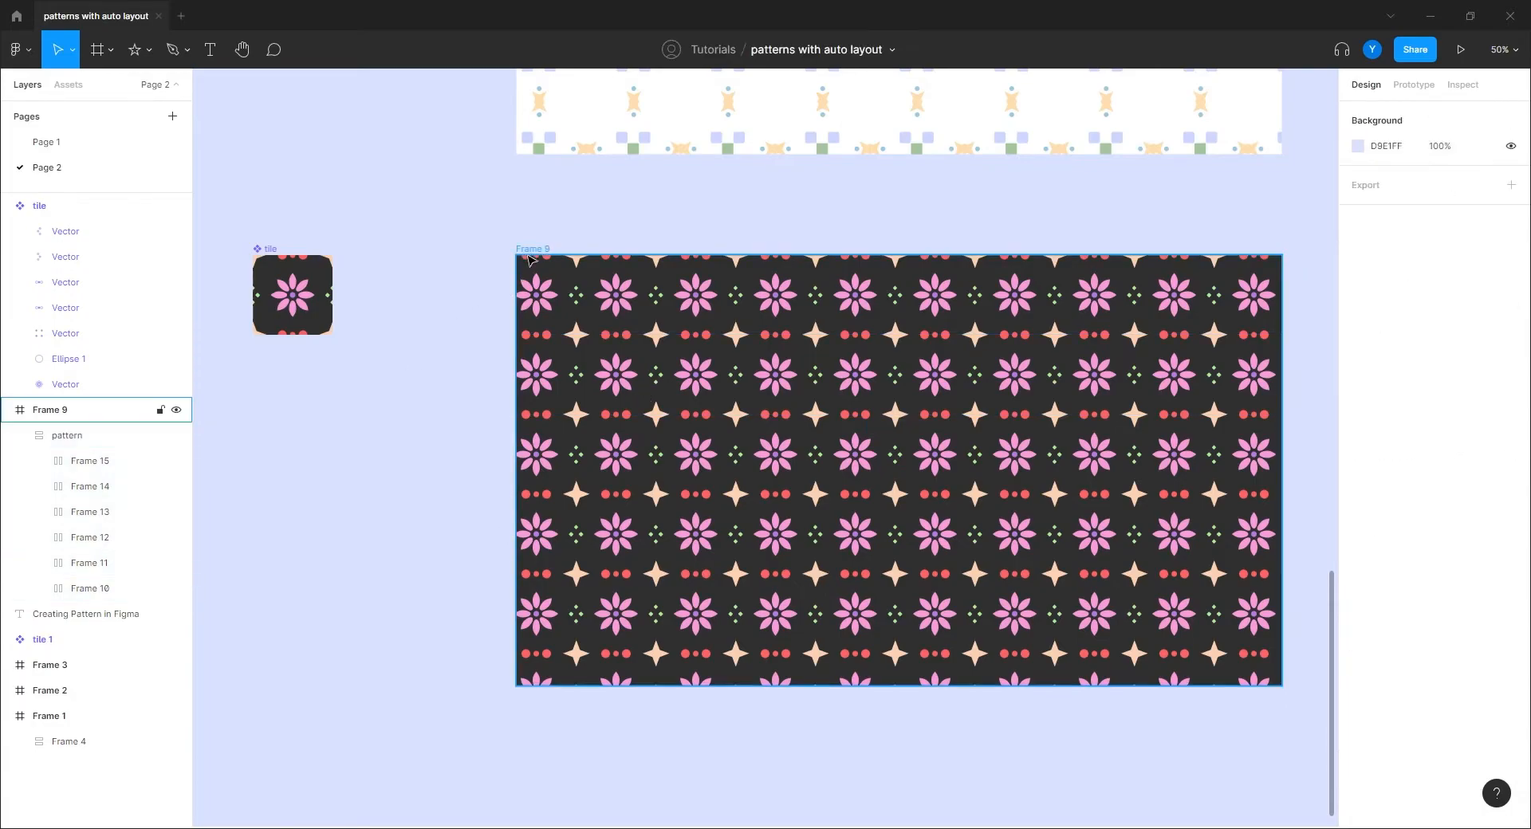
left_click_drag(527, 244, 527, 720)
left_click_drag(402, 710, 425, 402)
Step: Delete five of the six tile rows in Frame 10's pattern, leaving one row
scroll(425, 407, "down", 3)
scroll(447, 515, "right", 3)
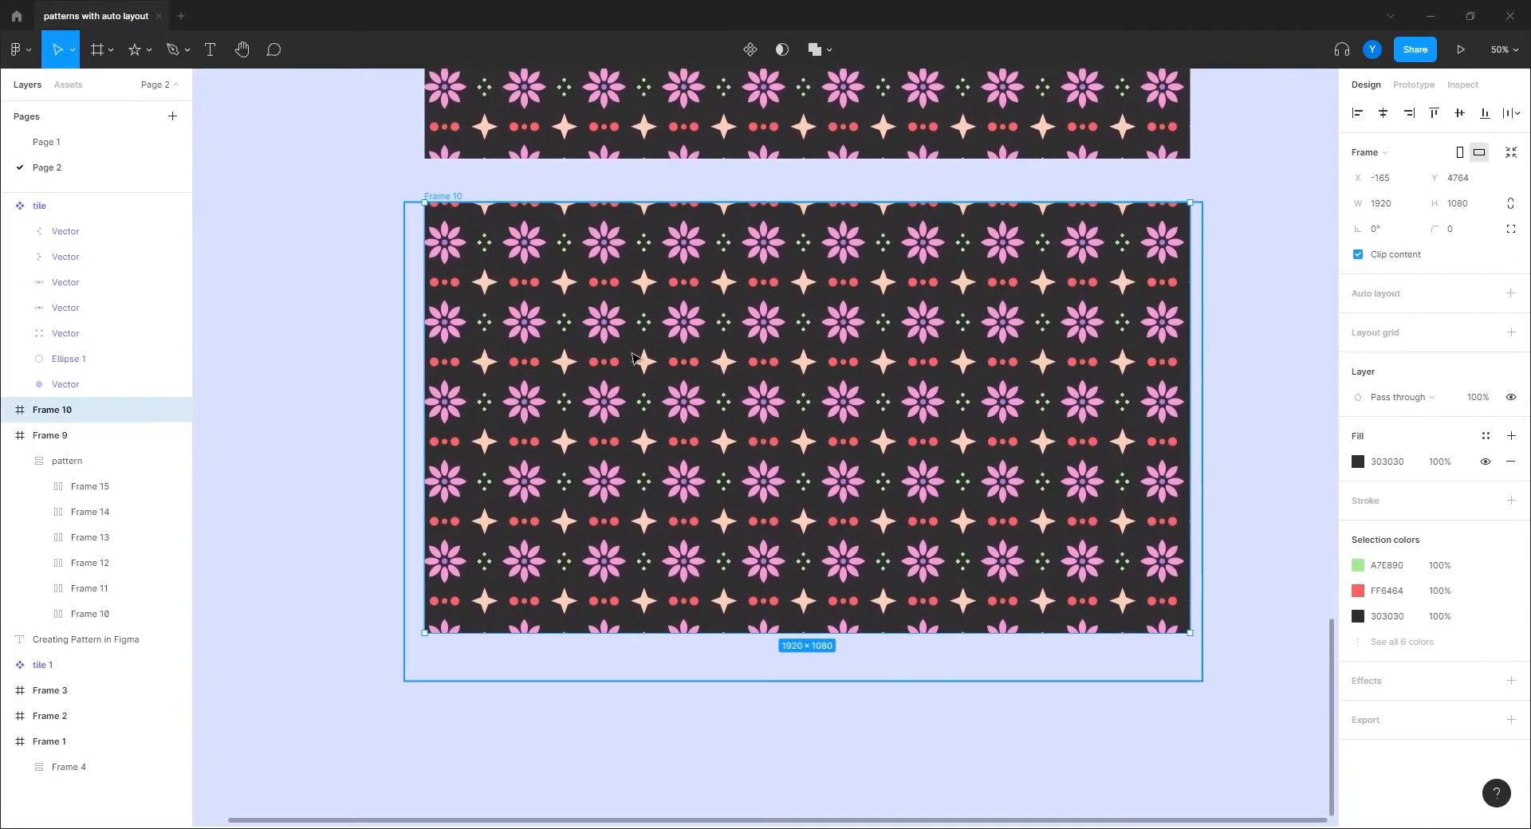
left_click(701, 313)
key("Delete")
left_click(665, 353)
key("Delete")
left_click(664, 354)
left_click(663, 354)
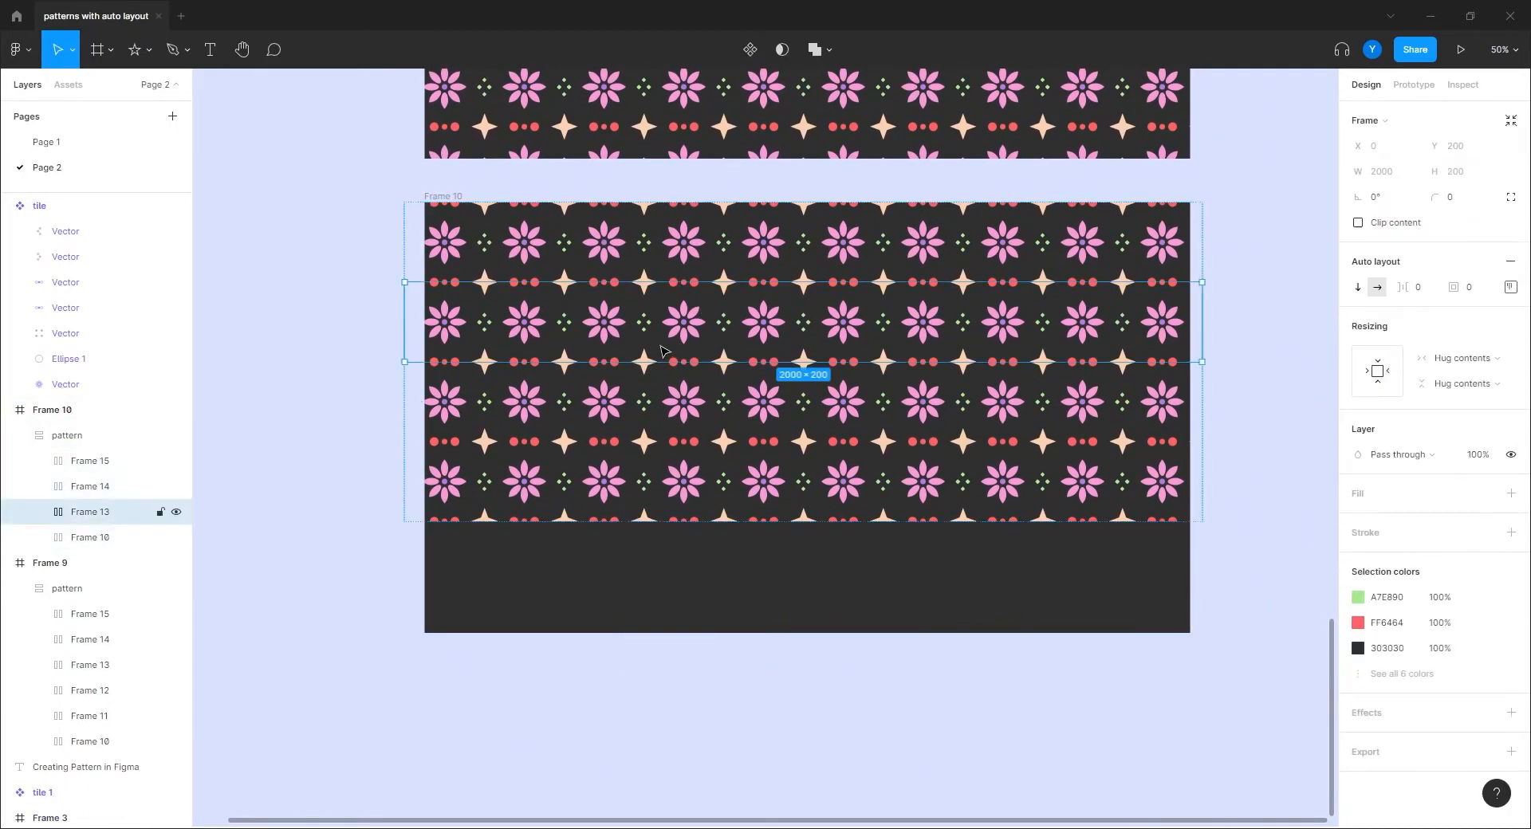
key("Delete")
left_click(655, 352)
left_click(651, 353)
key("Delete")
left_click(652, 352)
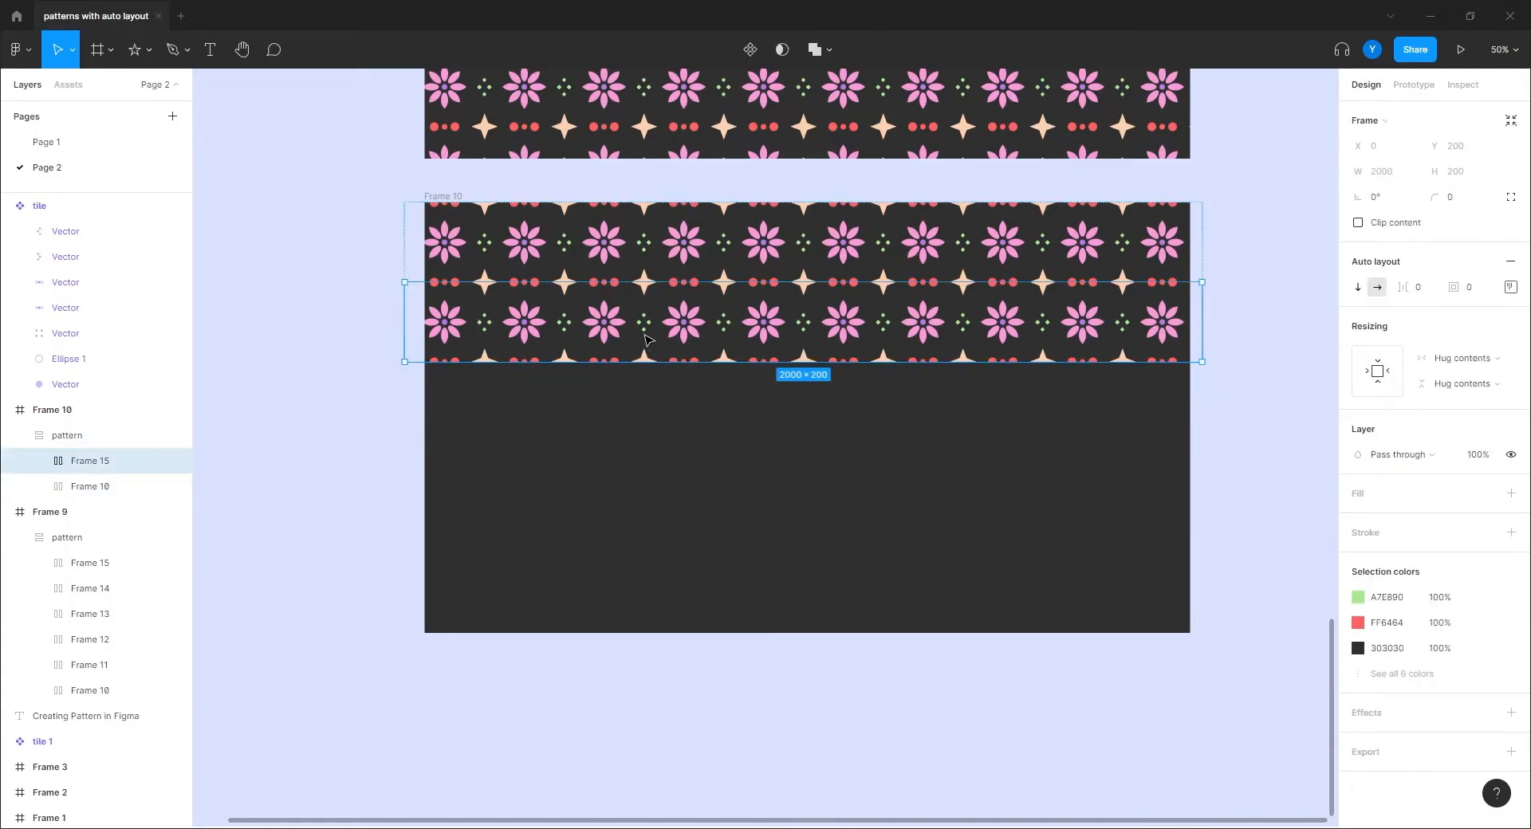
key("Delete")
Step: Select the remaining single row of ten tiles in Frame 10
scroll(577, 368, "up", 2)
scroll(577, 368, "left", 1)
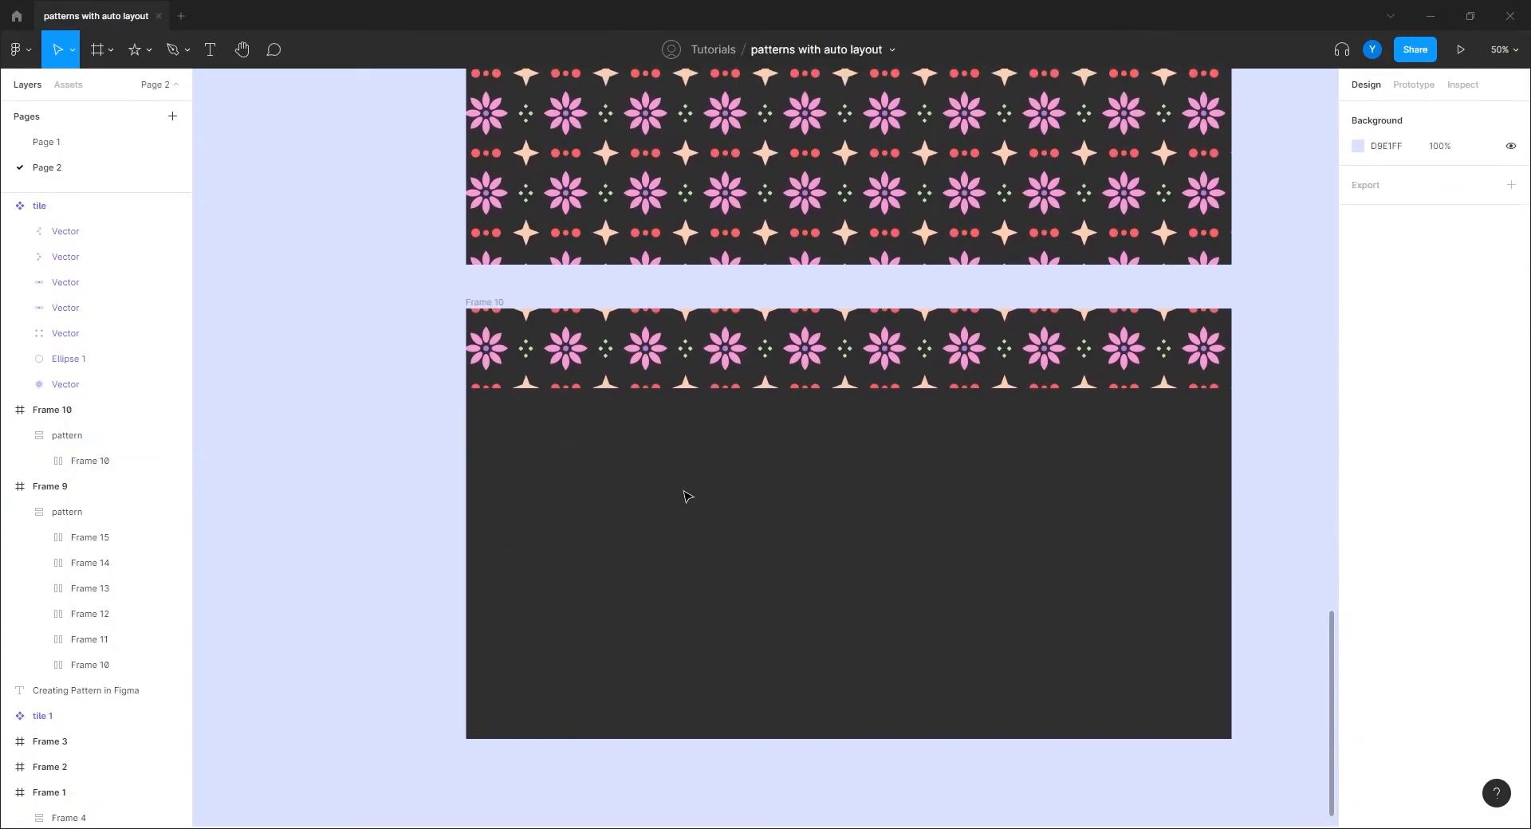
left_click(614, 363)
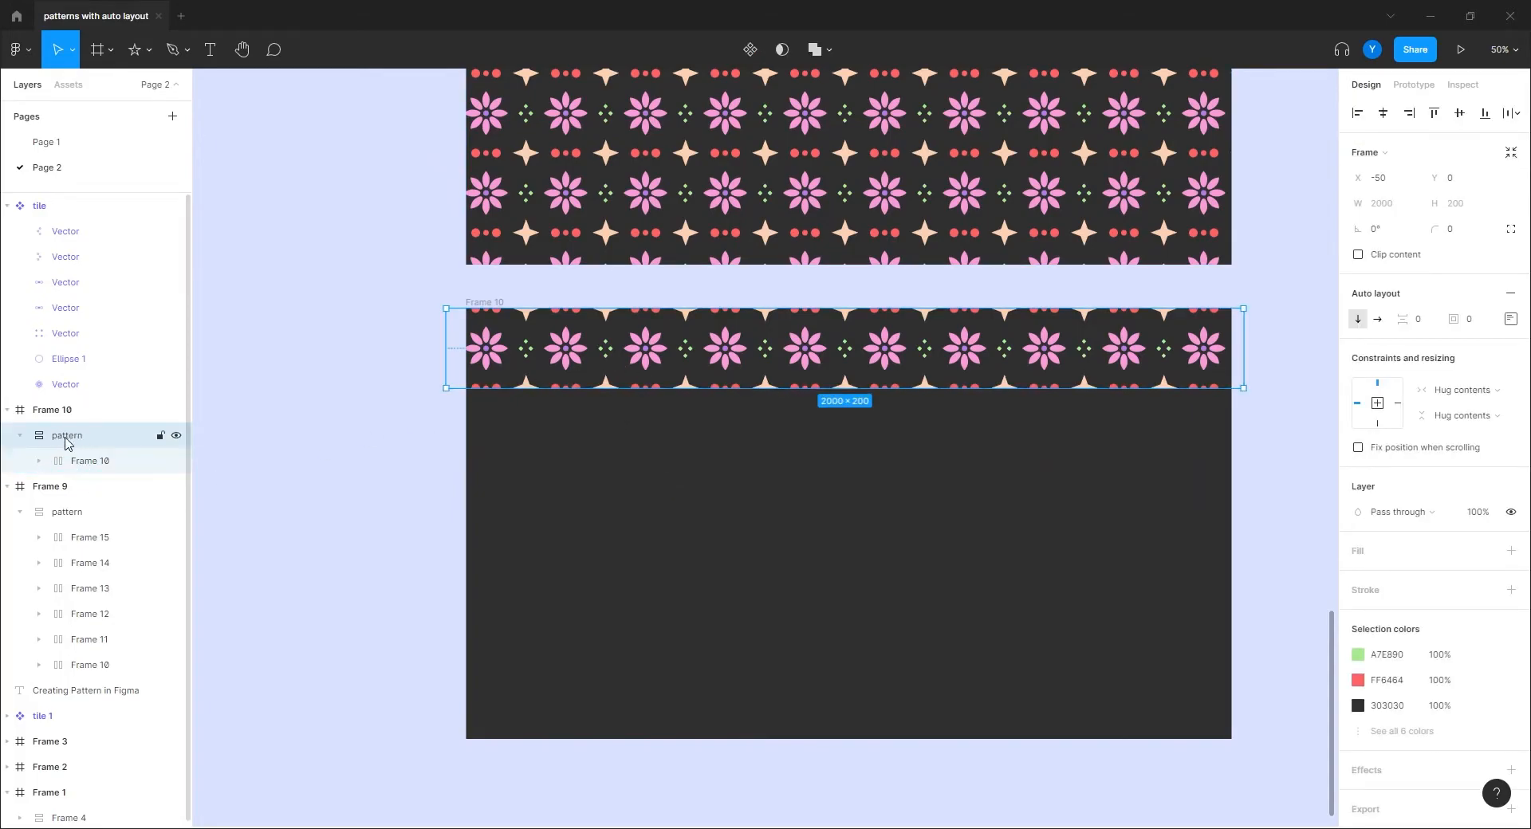
left_click(39, 461)
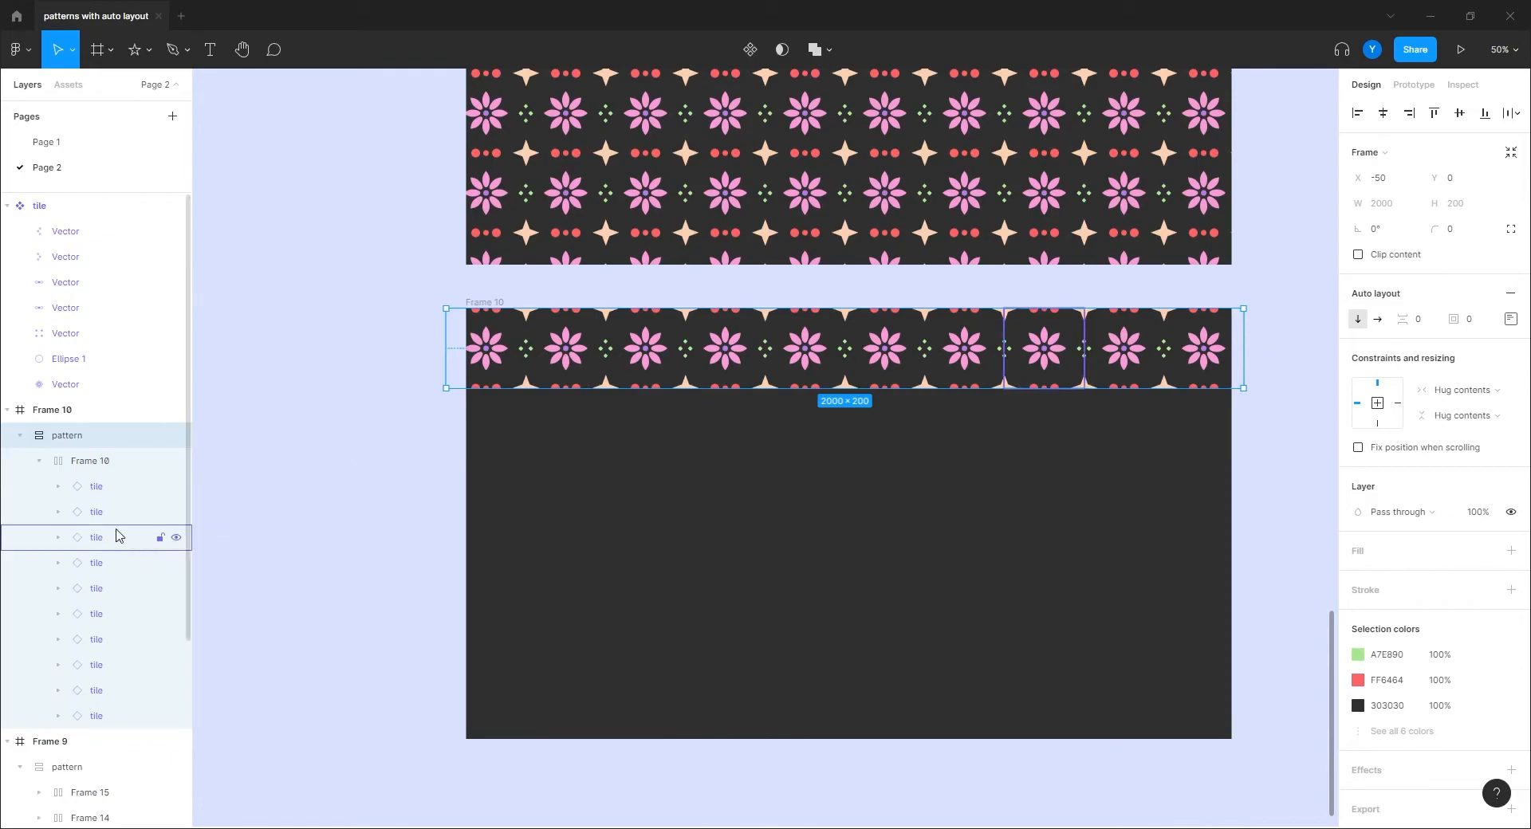
left_click(96, 487)
left_click(86, 467)
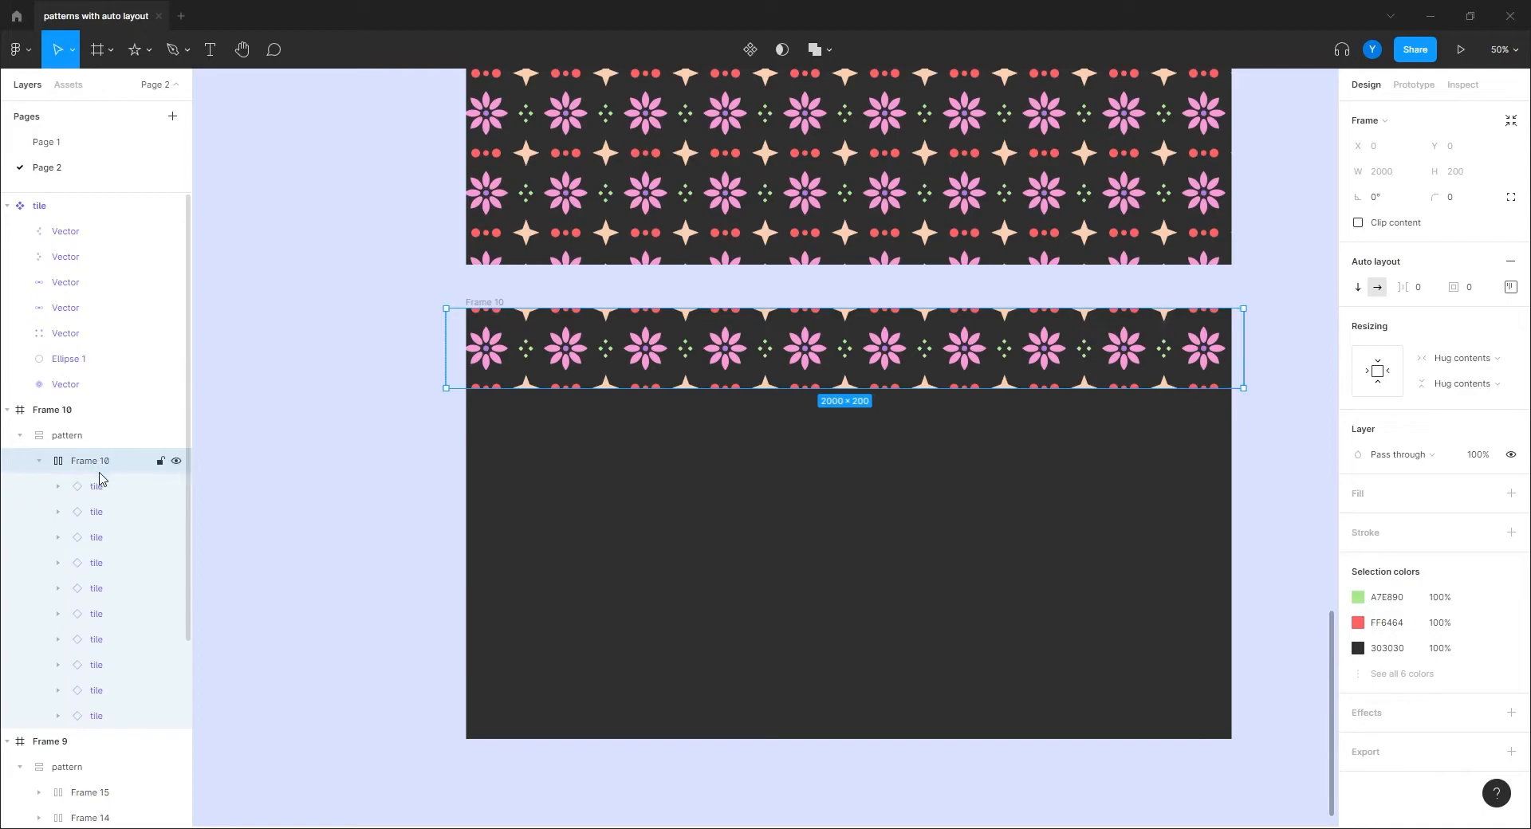
Step: Set the gap between tiles in the row to 30
left_click(1419, 287)
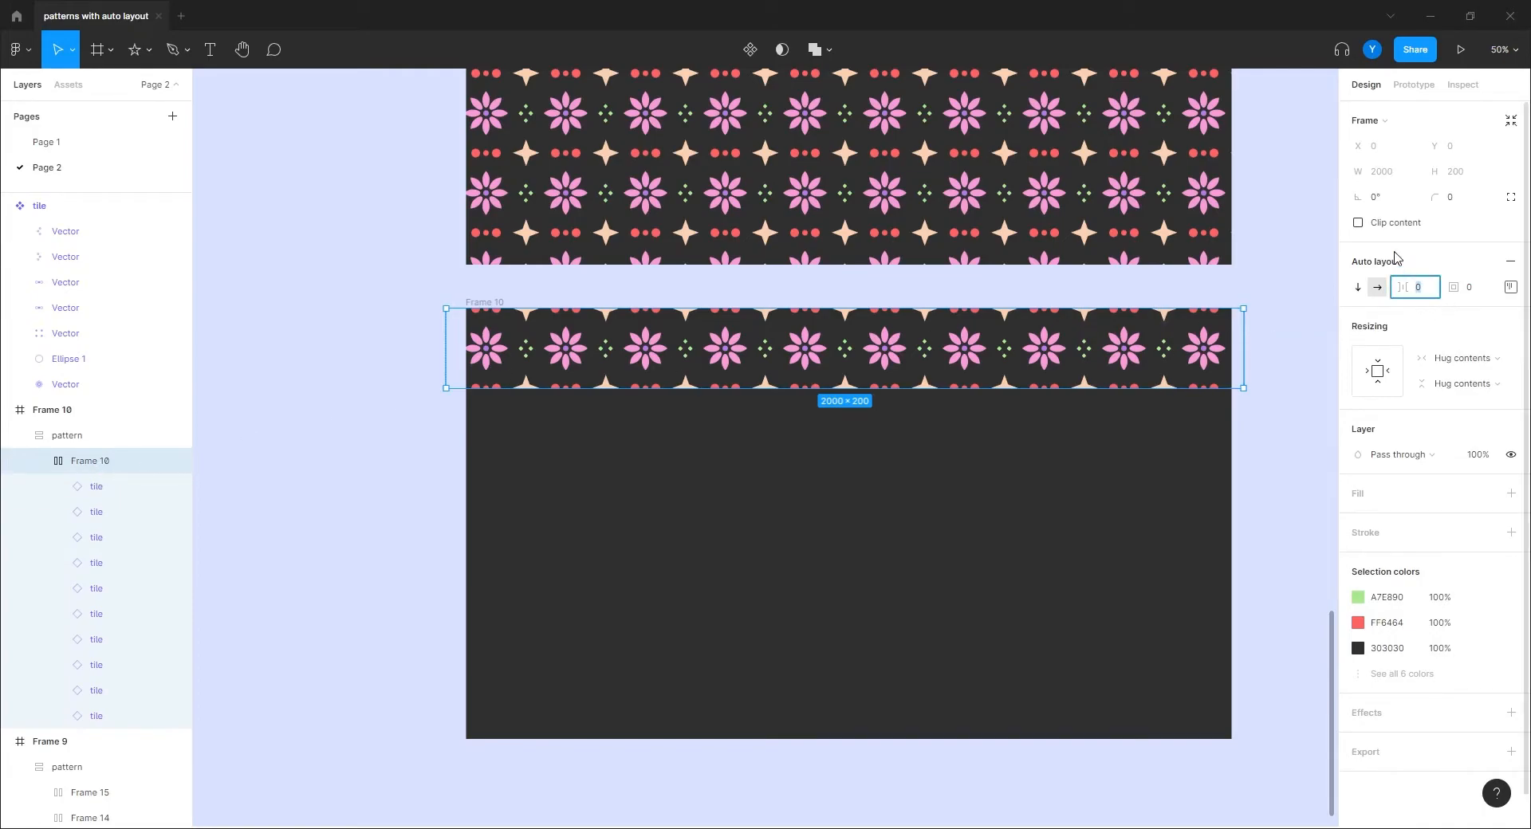
key("Return")
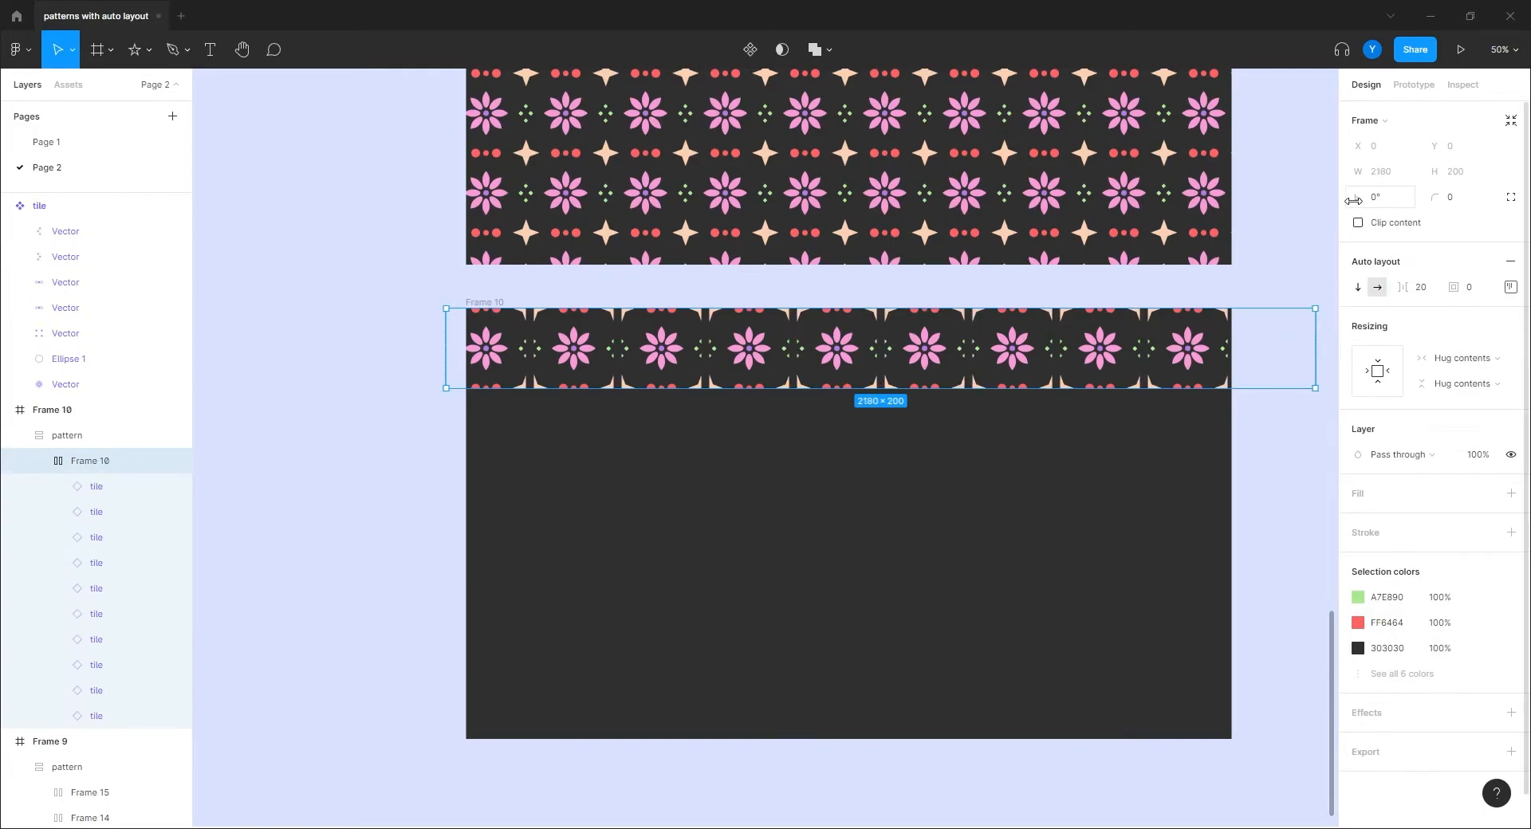
left_click(1421, 288)
type("30")
key("Return")
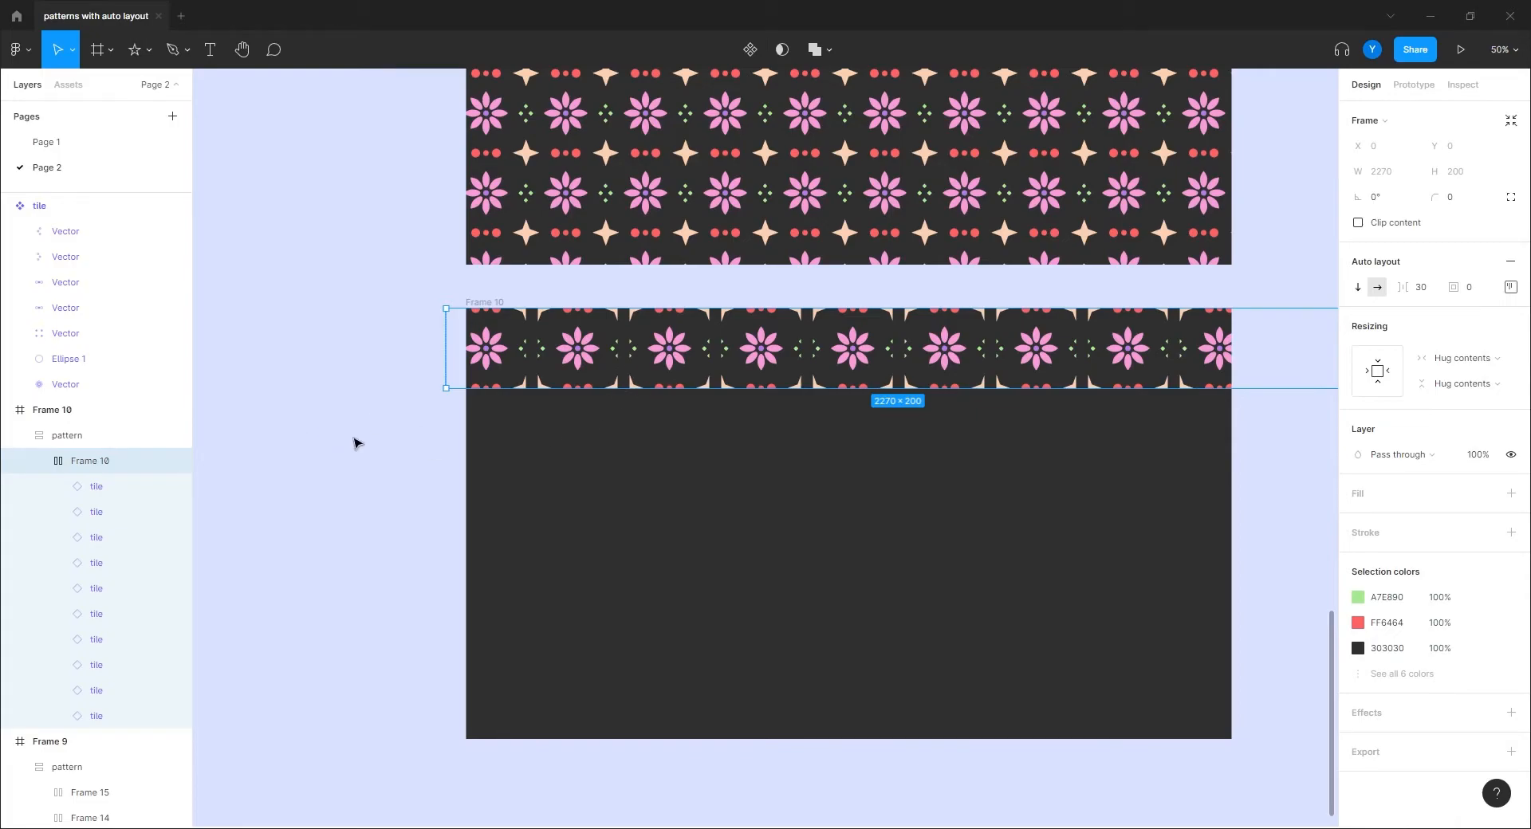
Step: Duplicate the tile row with Ctrl+D until the pattern holds six rows
left_click(351, 439)
left_click(619, 345)
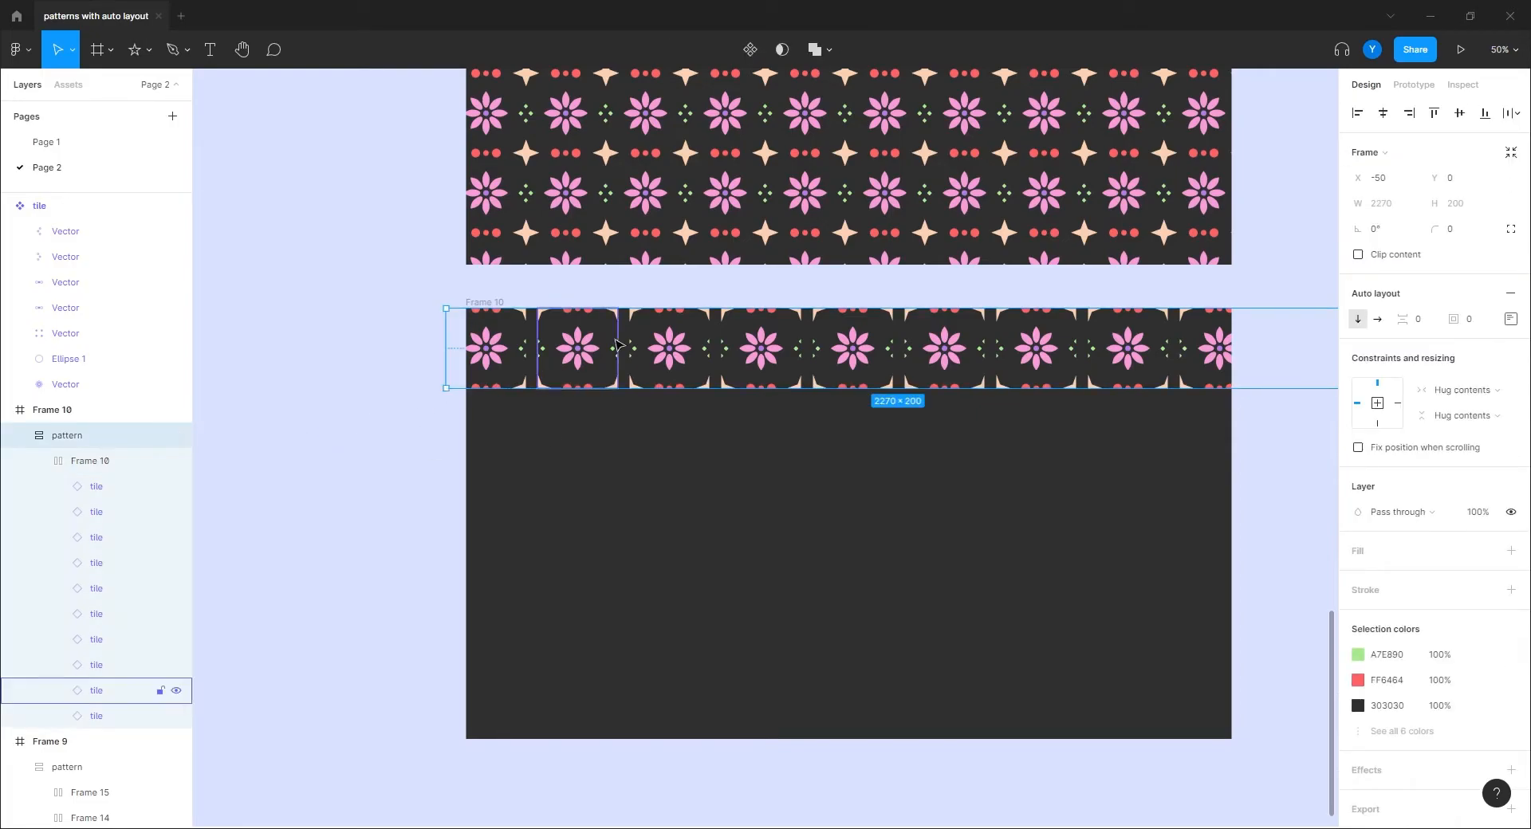
key("ctrl+d")
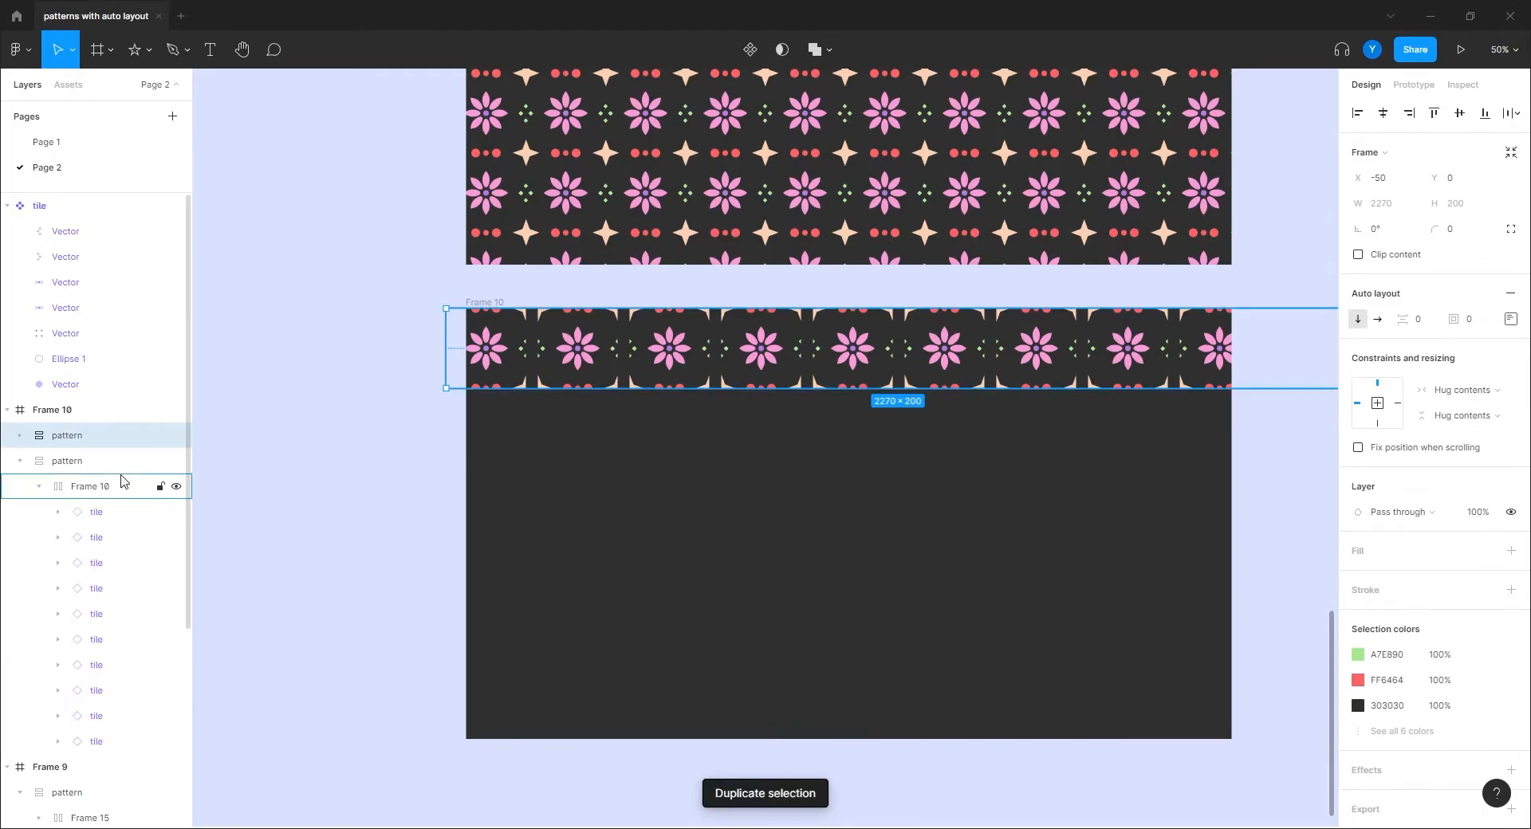
key("ctrl+z")
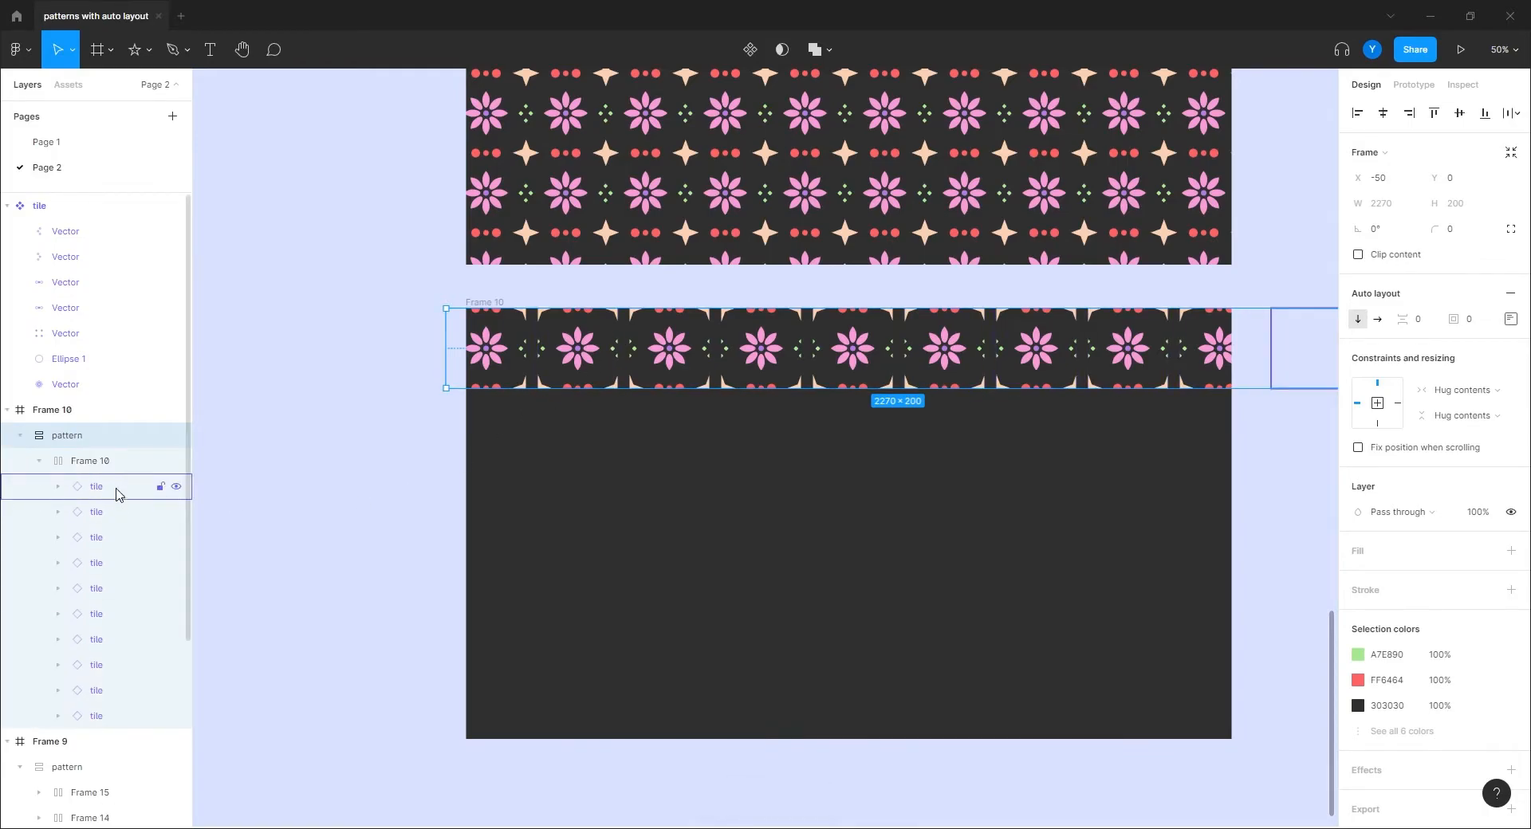
left_click(93, 467)
key("ctrl+d")
key("ctrl+d")
key("ctrl+d")
key("ctrl+d")
key("ctrl+d")
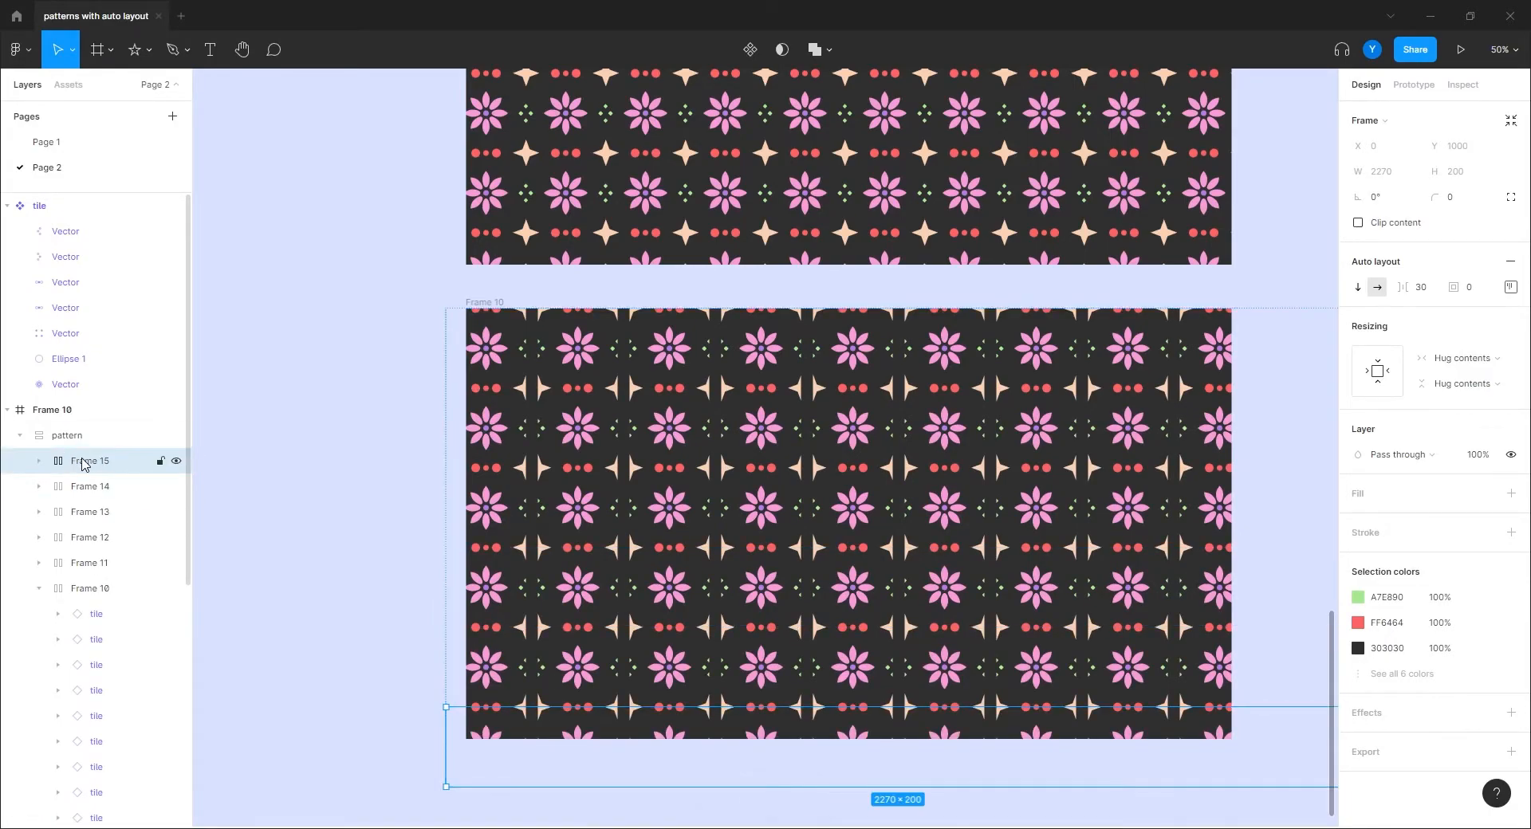
Step: Set the pattern's vertical spacing between rows to 30
left_click(83, 443)
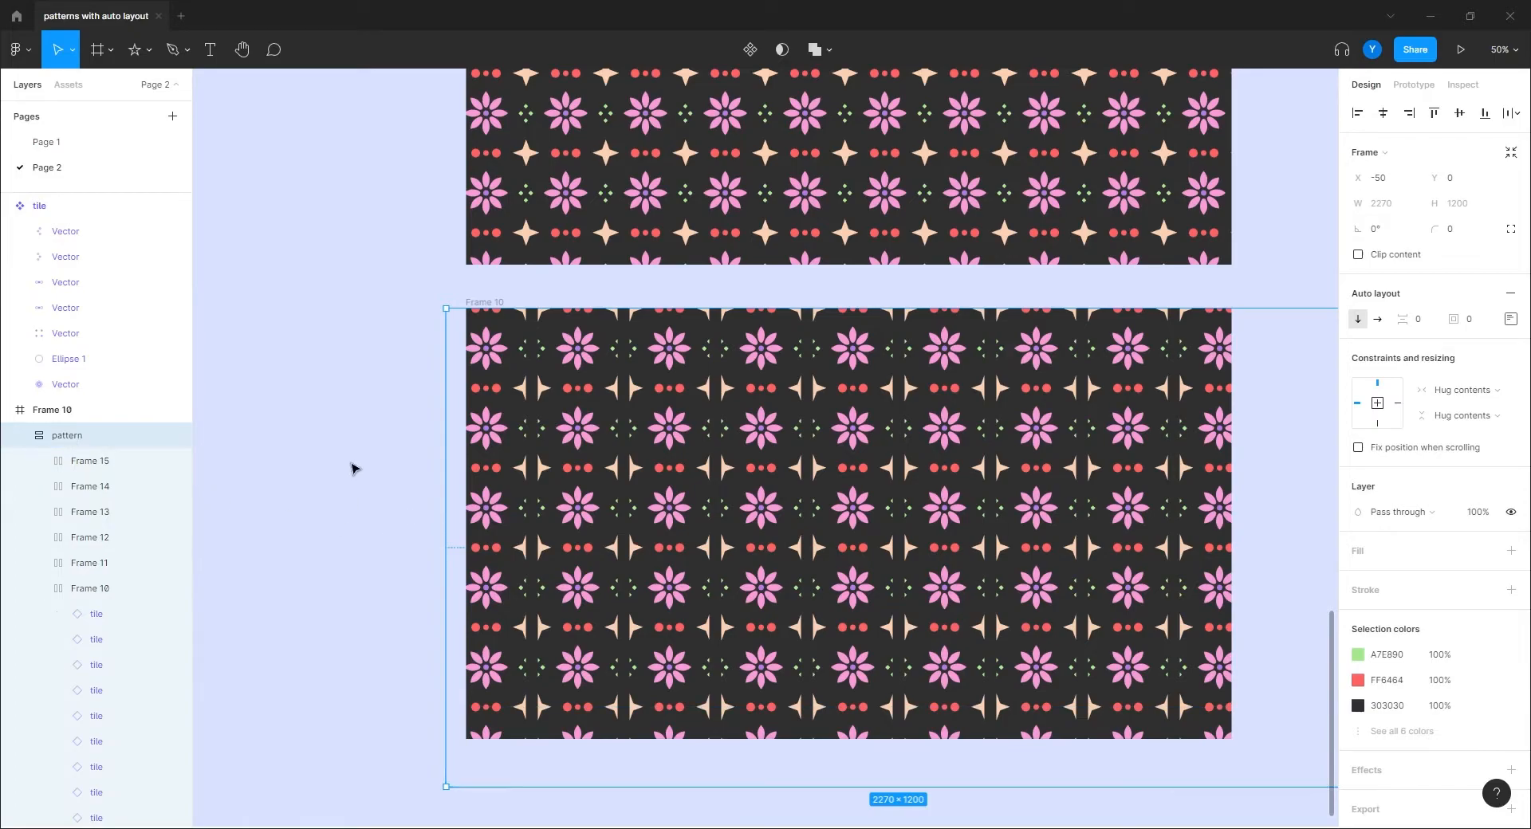
left_click(1414, 319)
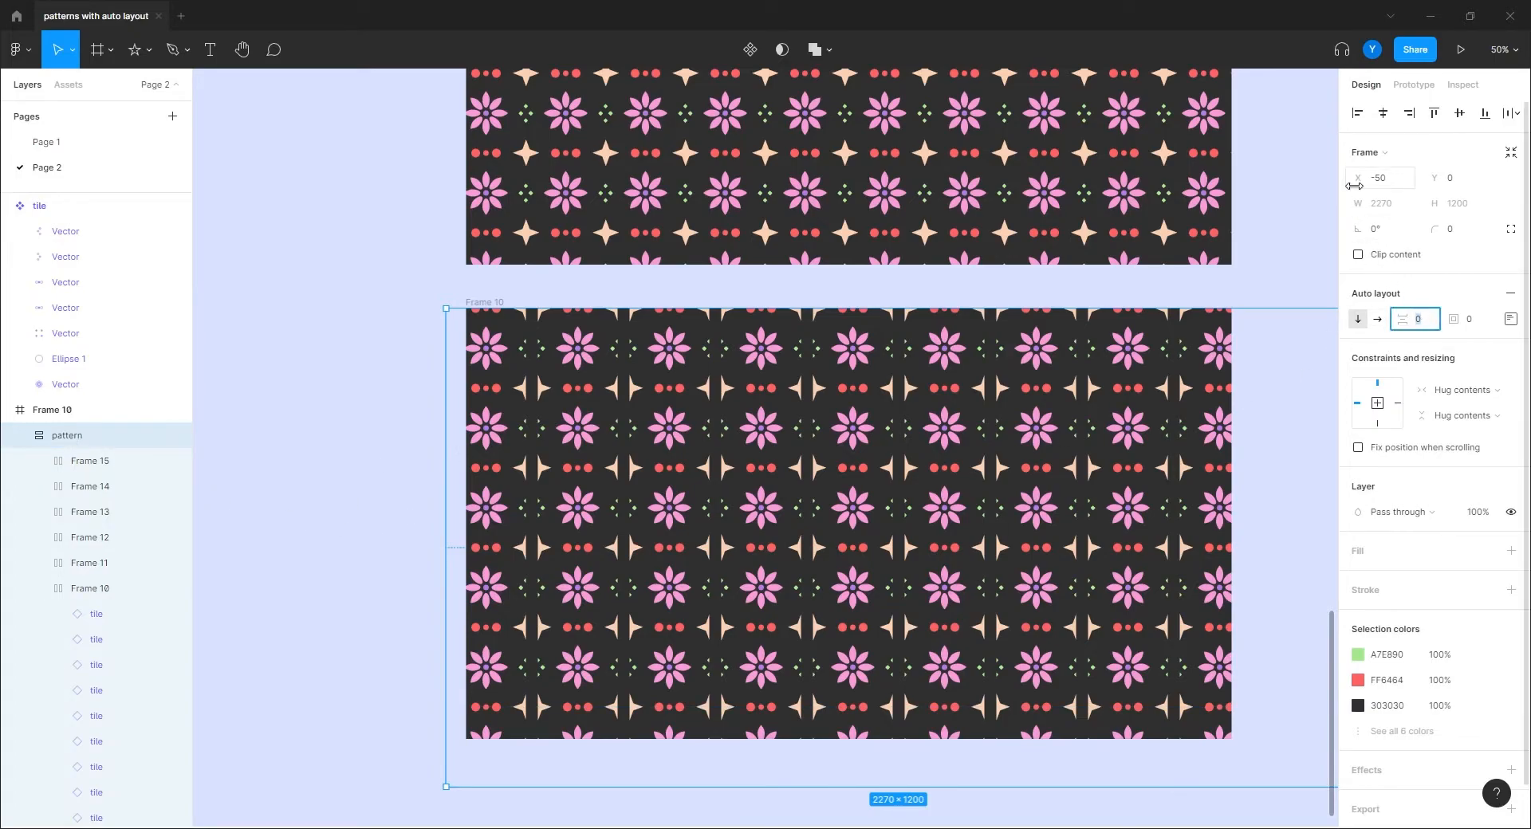
type("30")
key("Return")
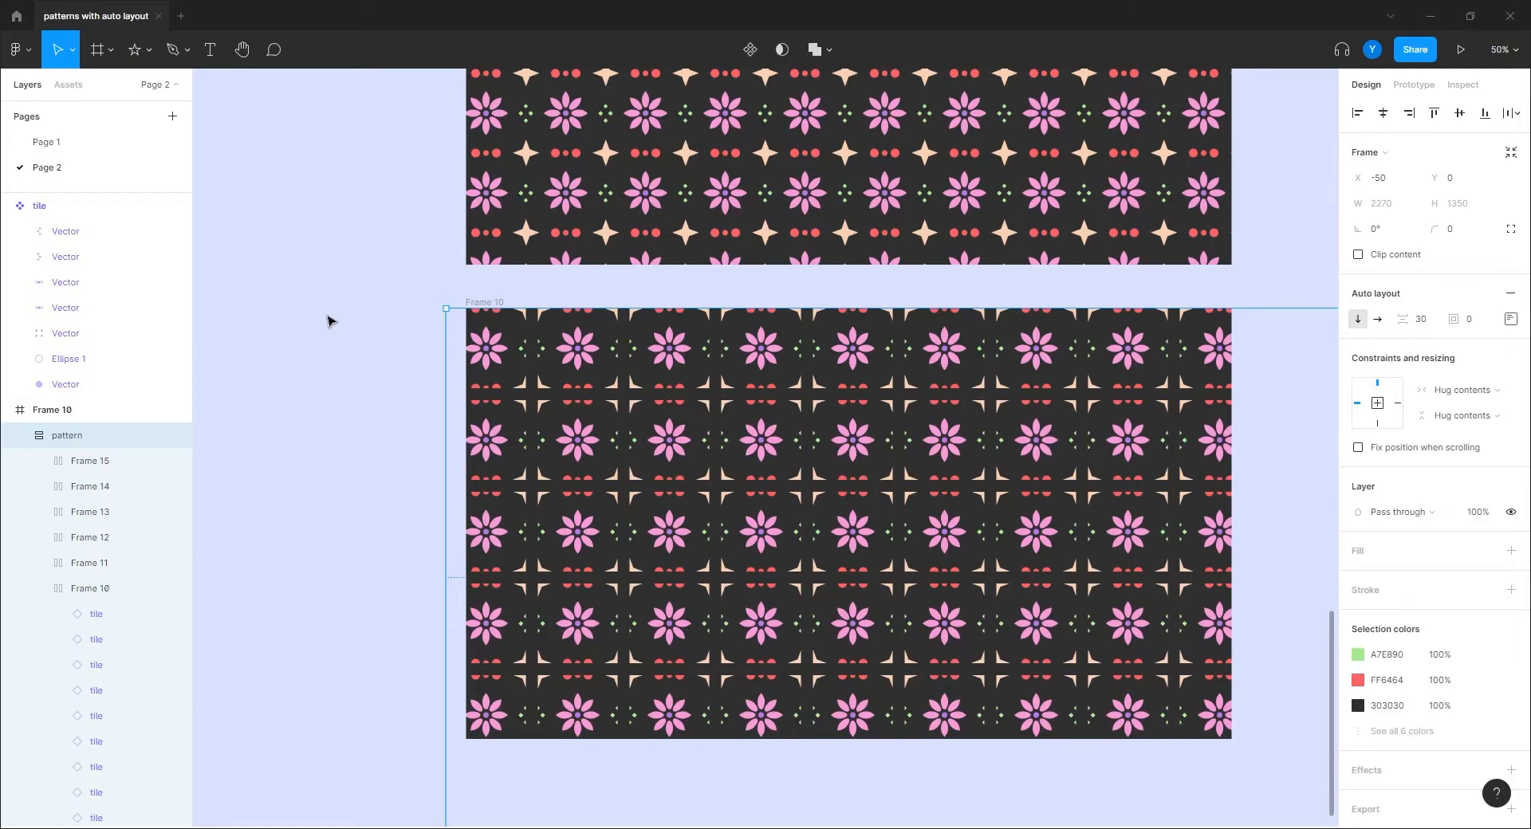
left_click(328, 318)
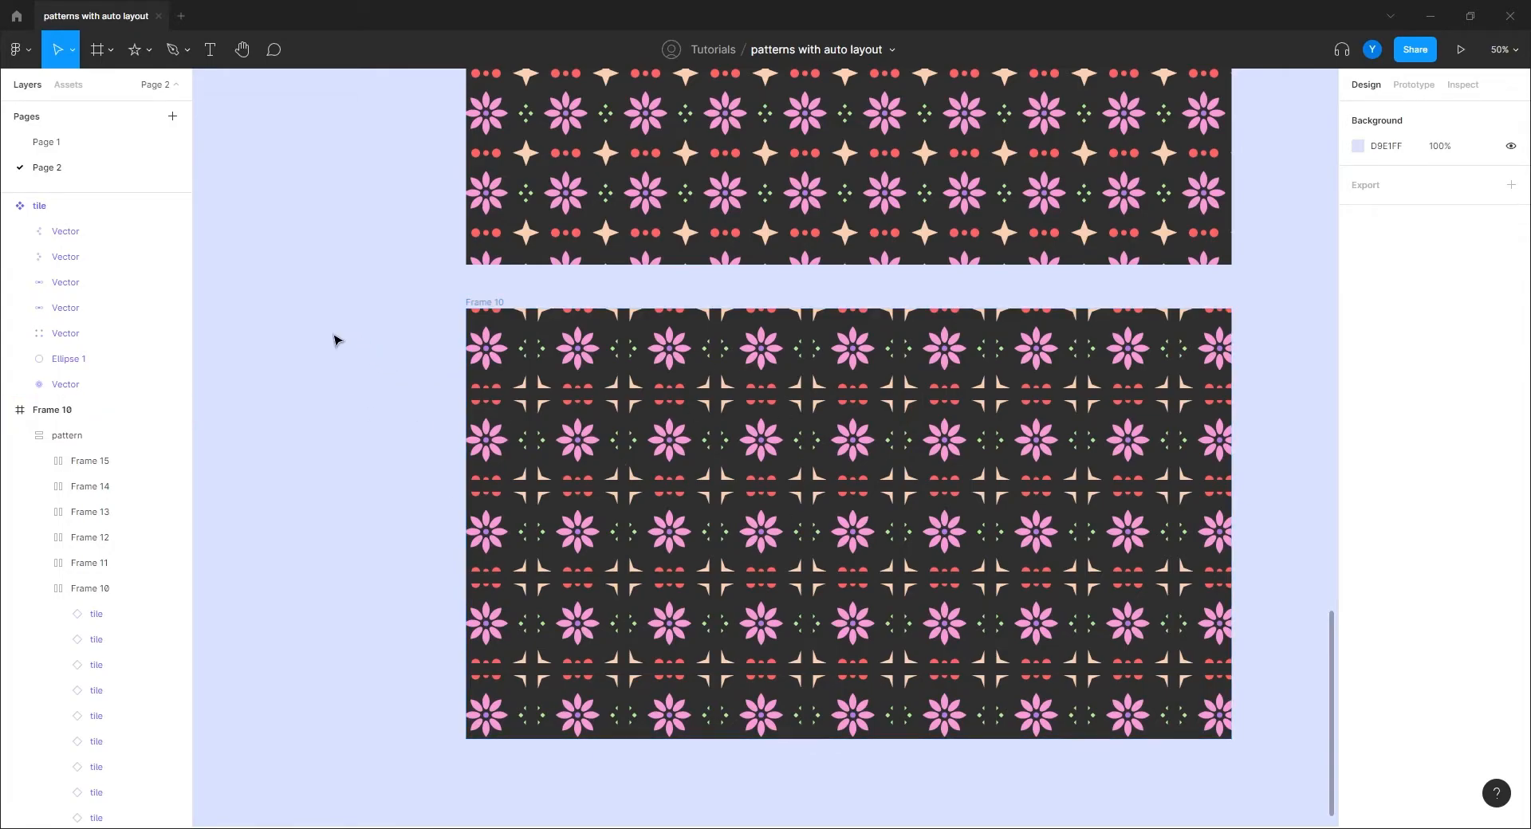
left_click_drag(356, 321, 475, 554)
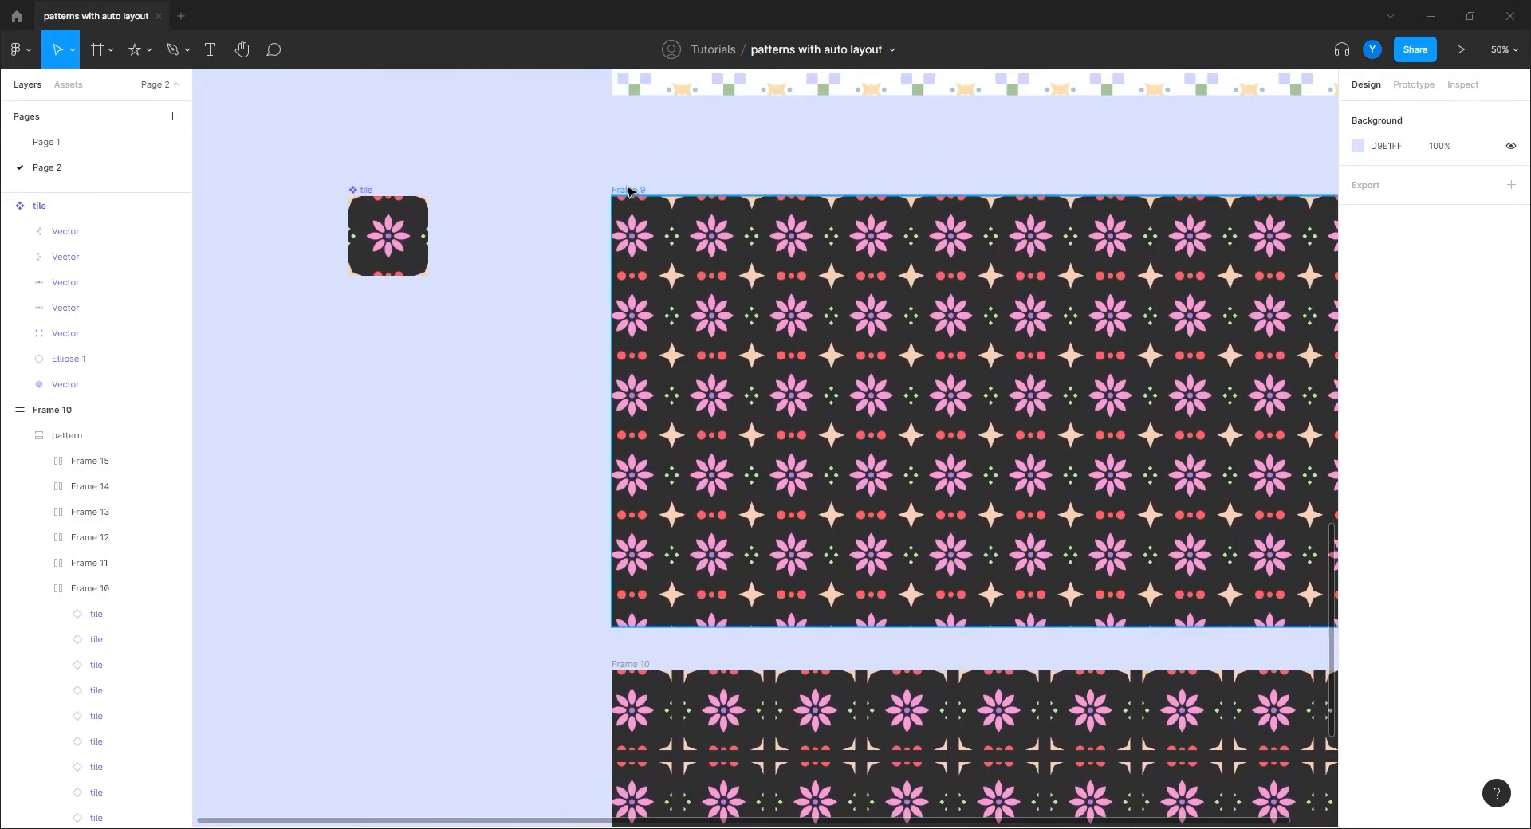
left_click(629, 192)
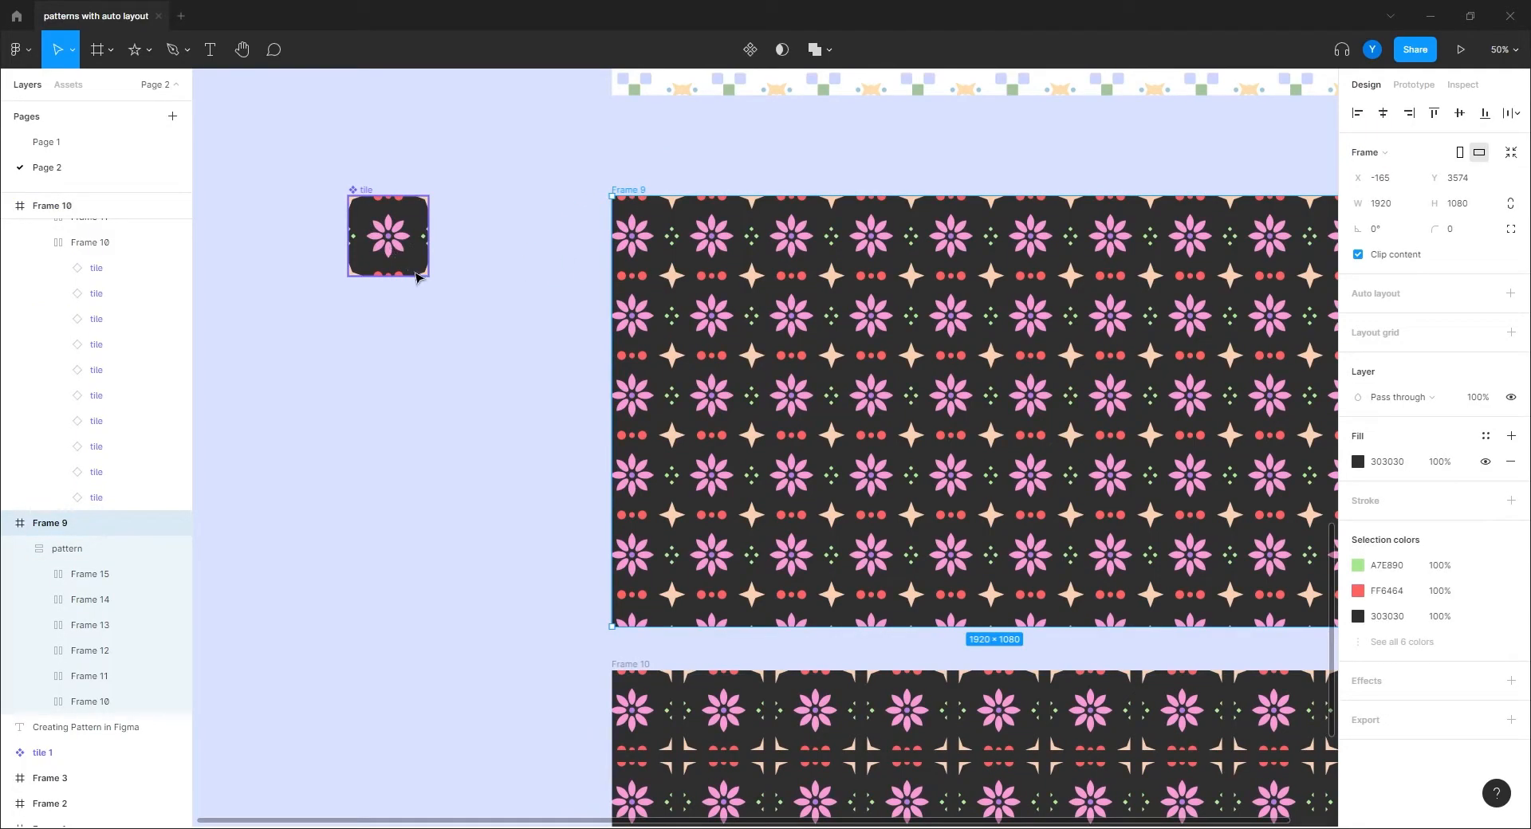
left_click(403, 257)
left_click(70, 233)
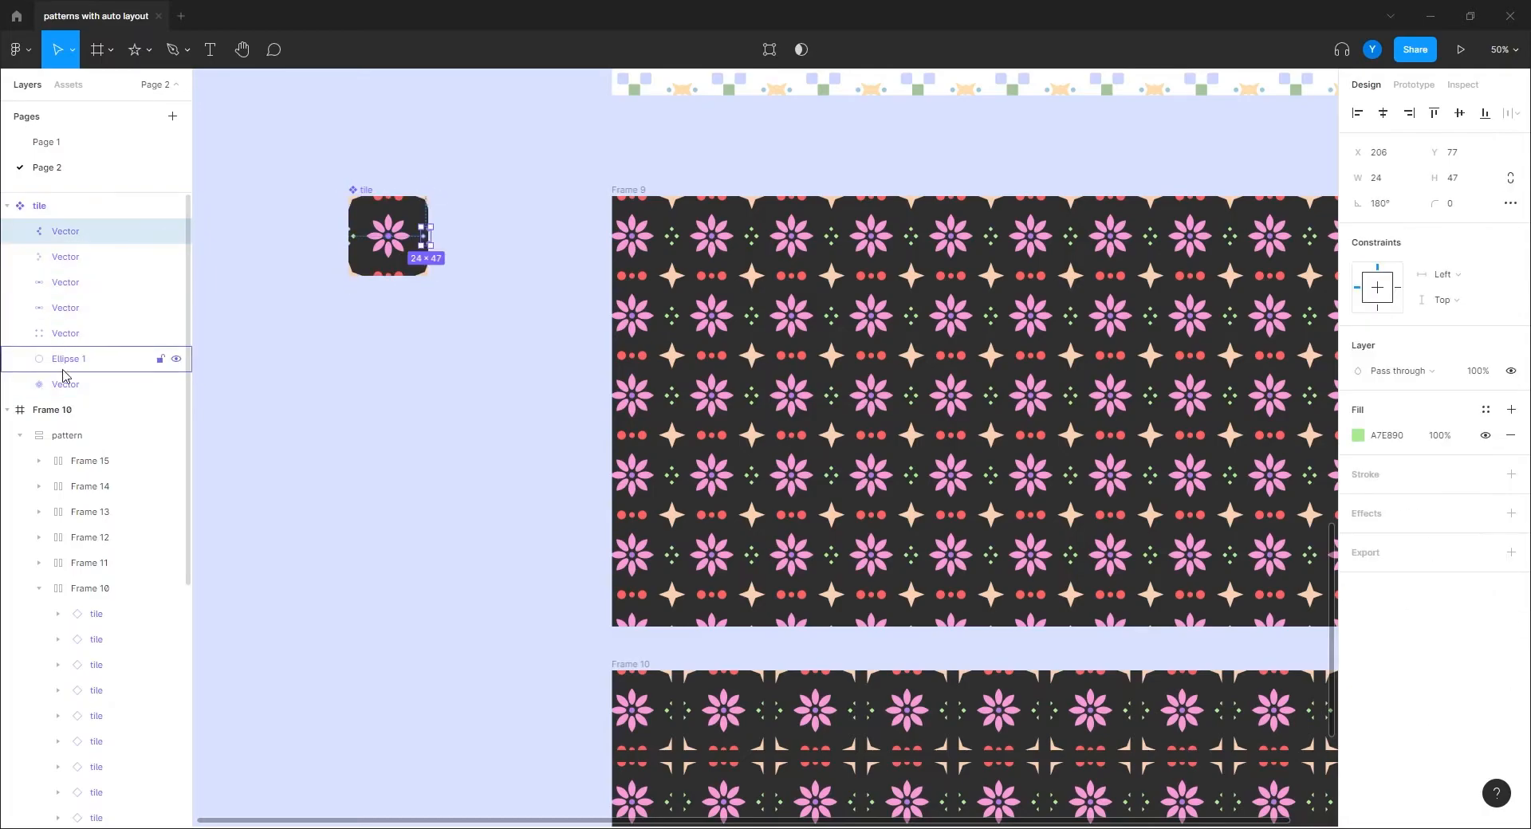
left_click(77, 386, "shift")
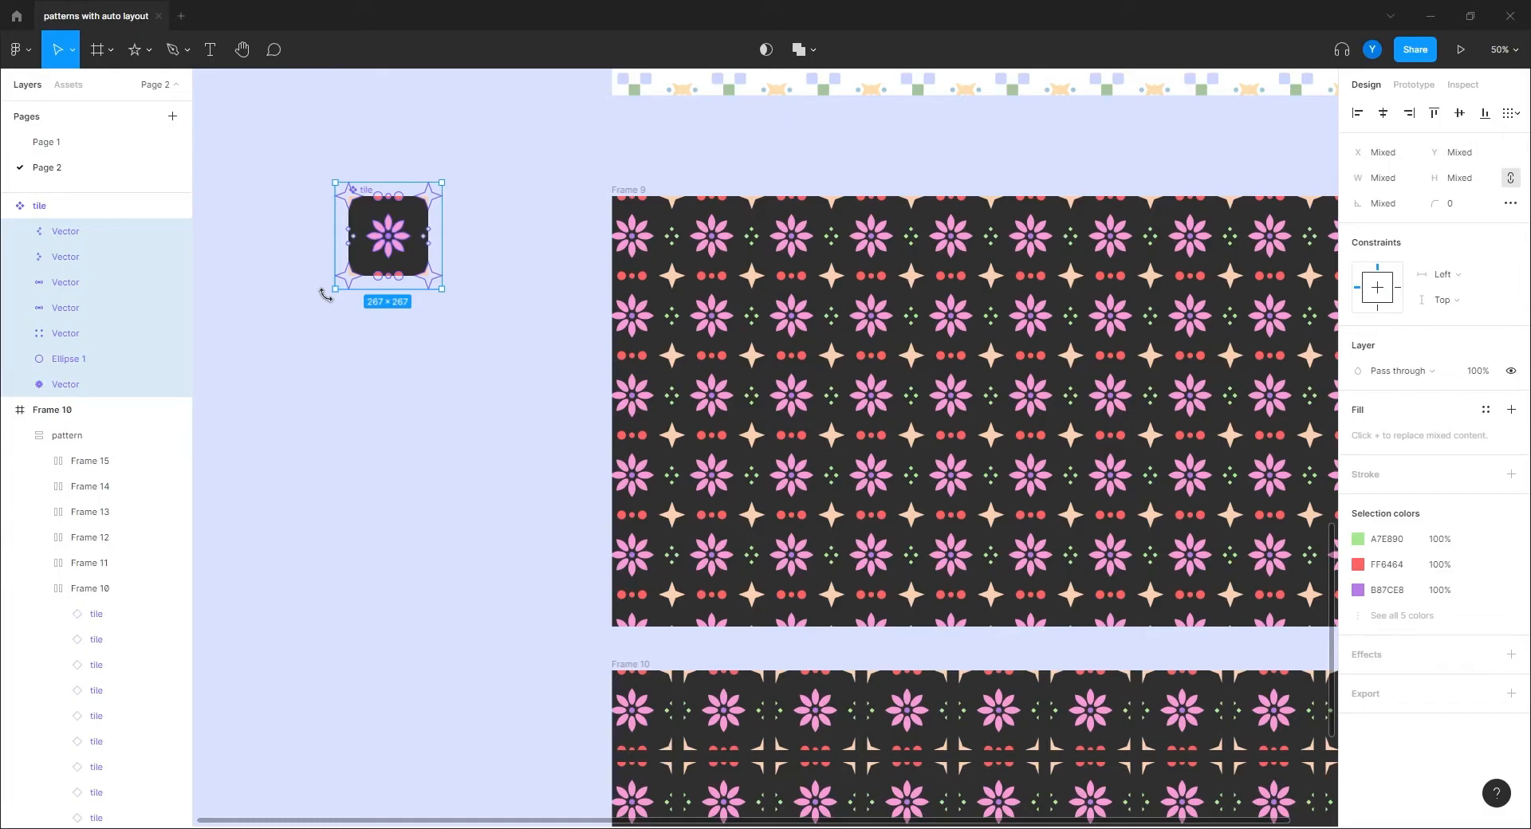
left_click_drag(329, 297, 380, 304)
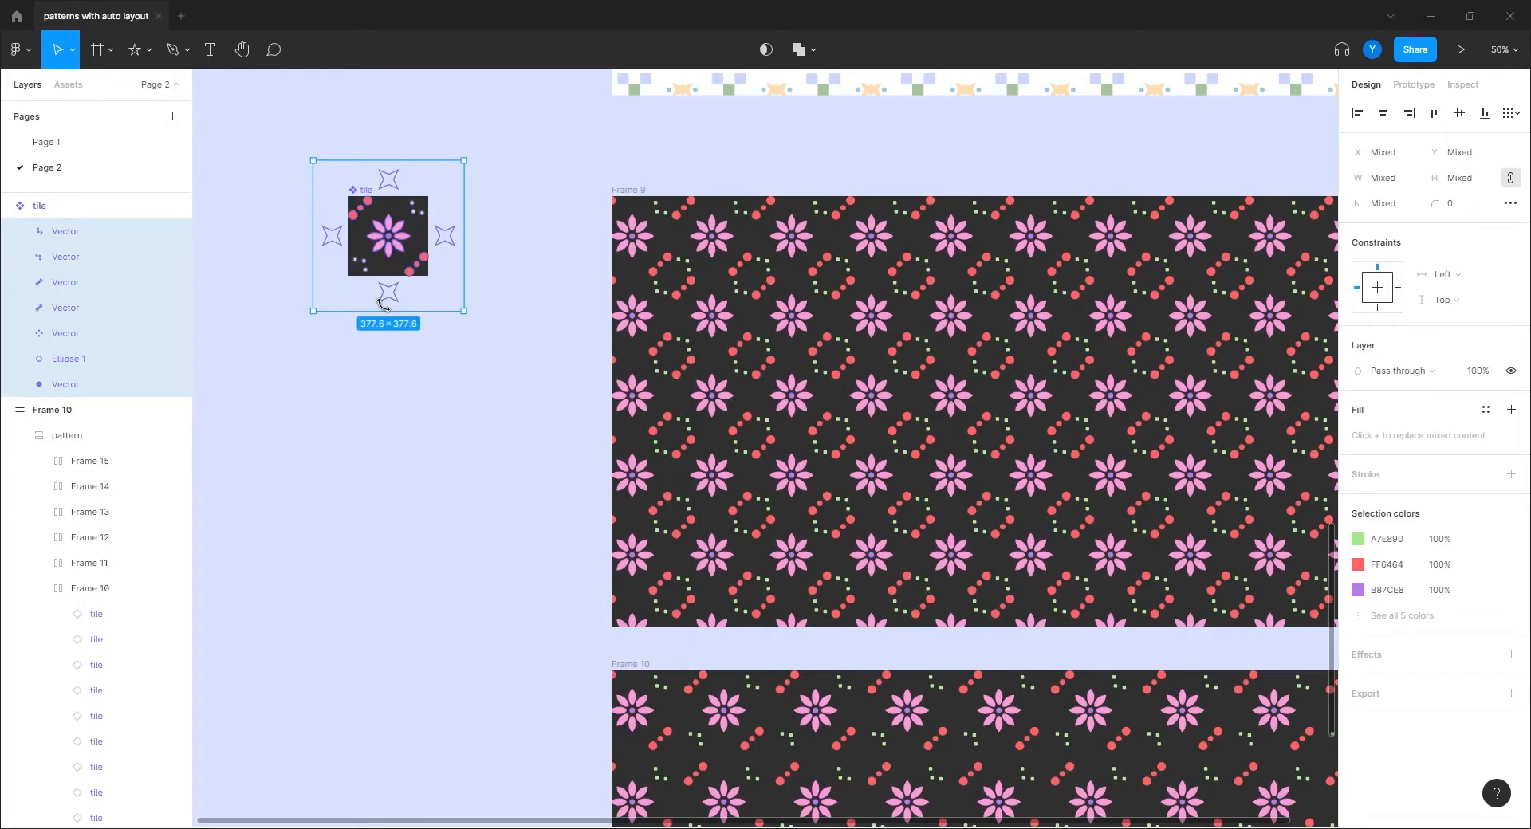
mouse_move(383, 303)
left_mouse_down()
mouse_move(405, 305)
mouse_move(424, 275)
mouse_move(423, 292)
mouse_move(384, 305)
left_mouse_up()
left_click_drag(383, 306, 329, 291)
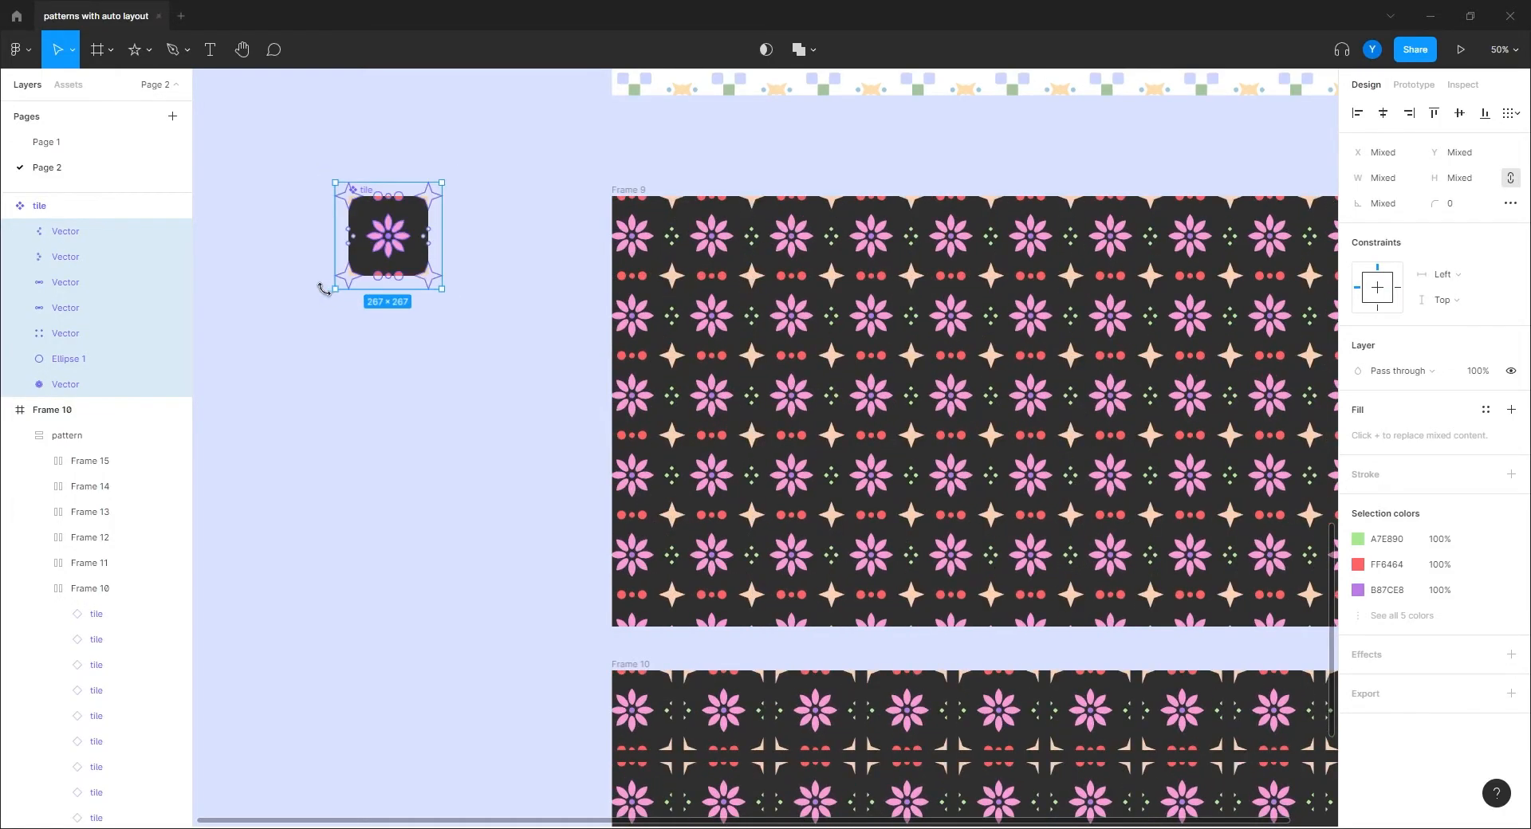
left_click(456, 448)
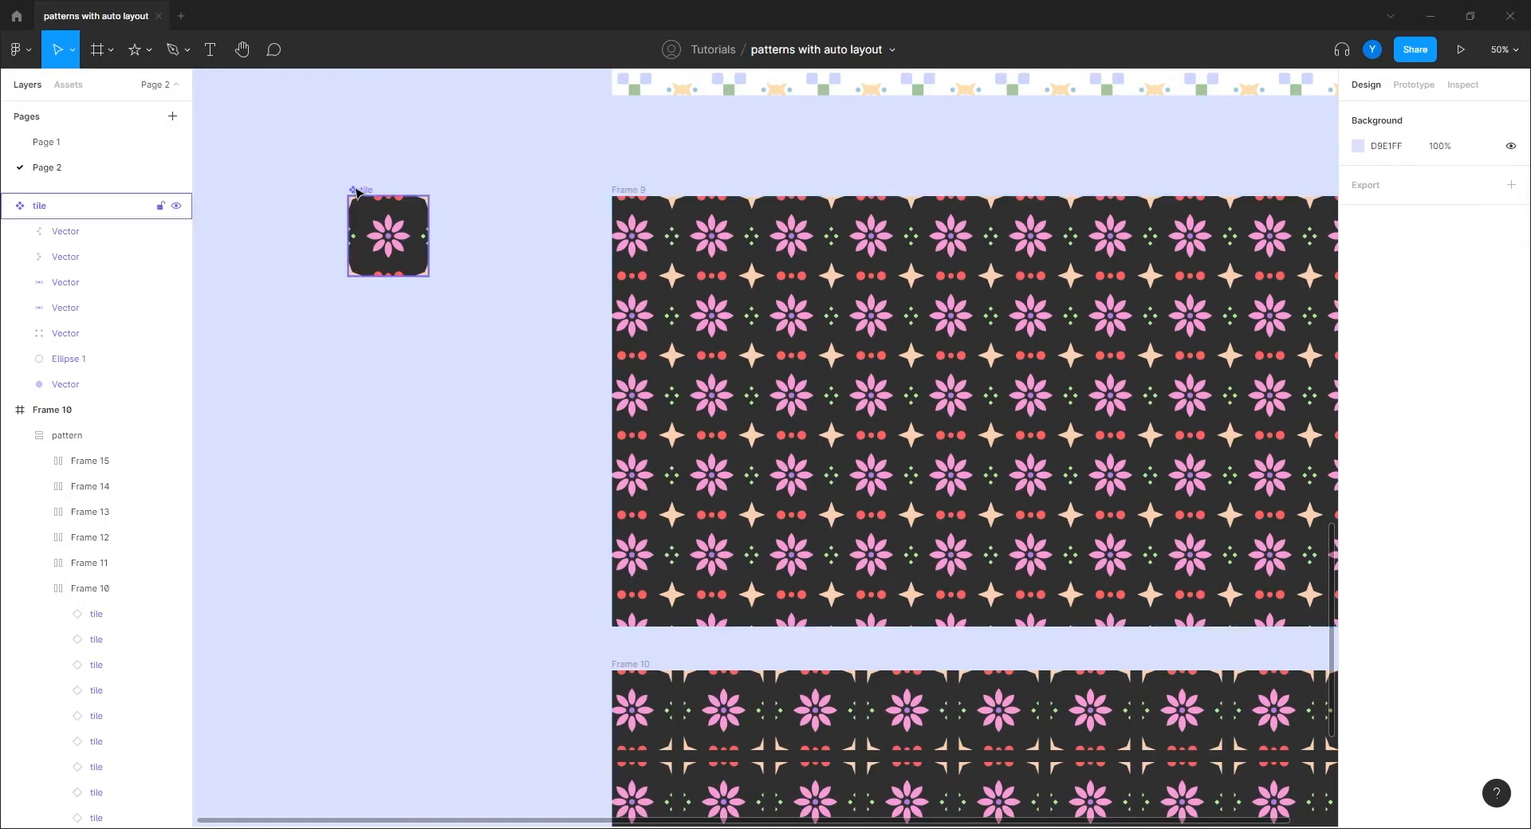
Step: Add a second variant to the tile component and enlarge the variant set
left_click(373, 223)
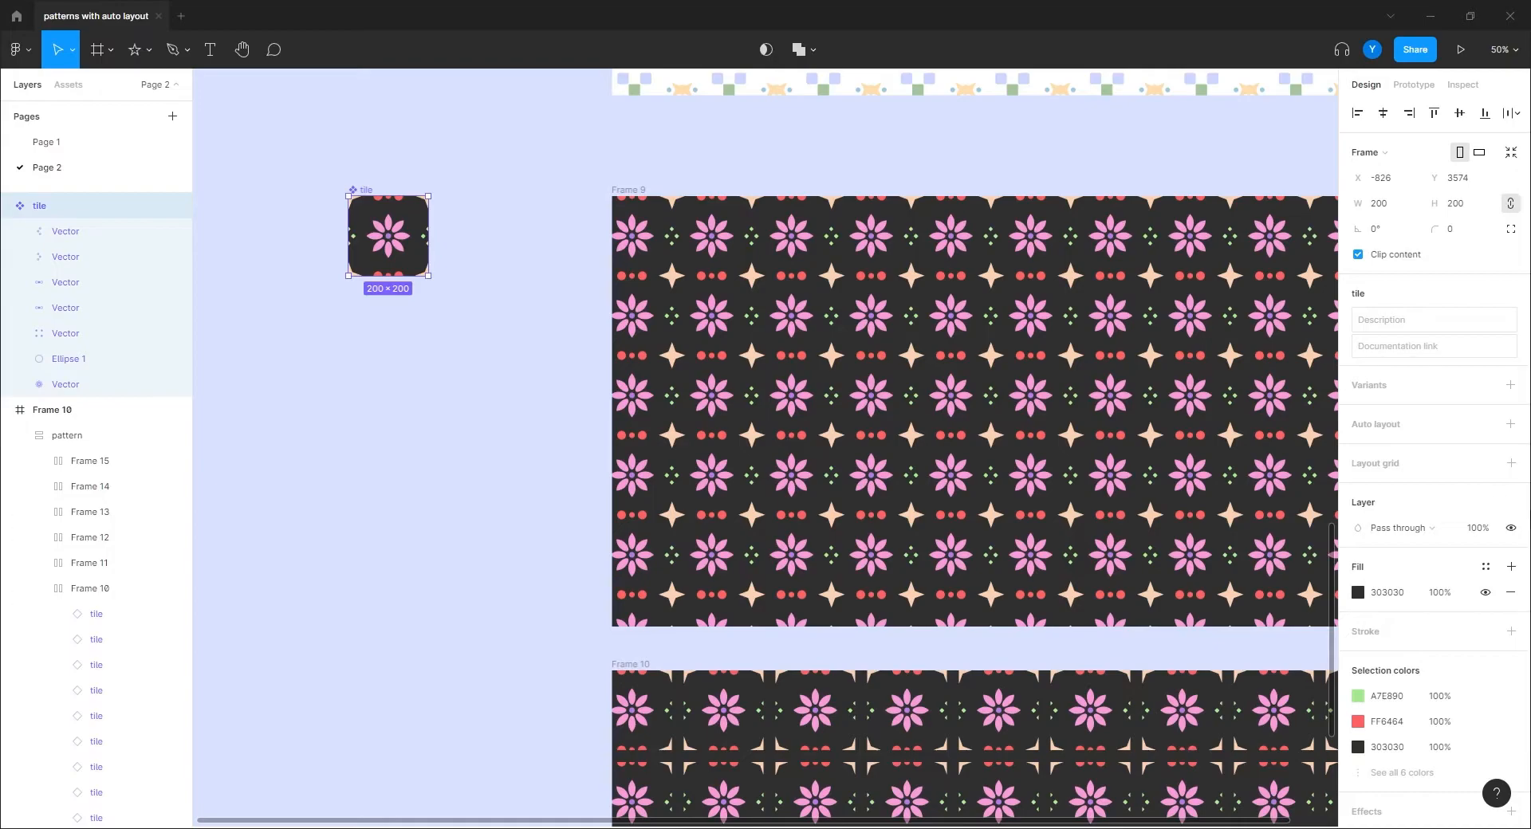
left_click(1510, 386)
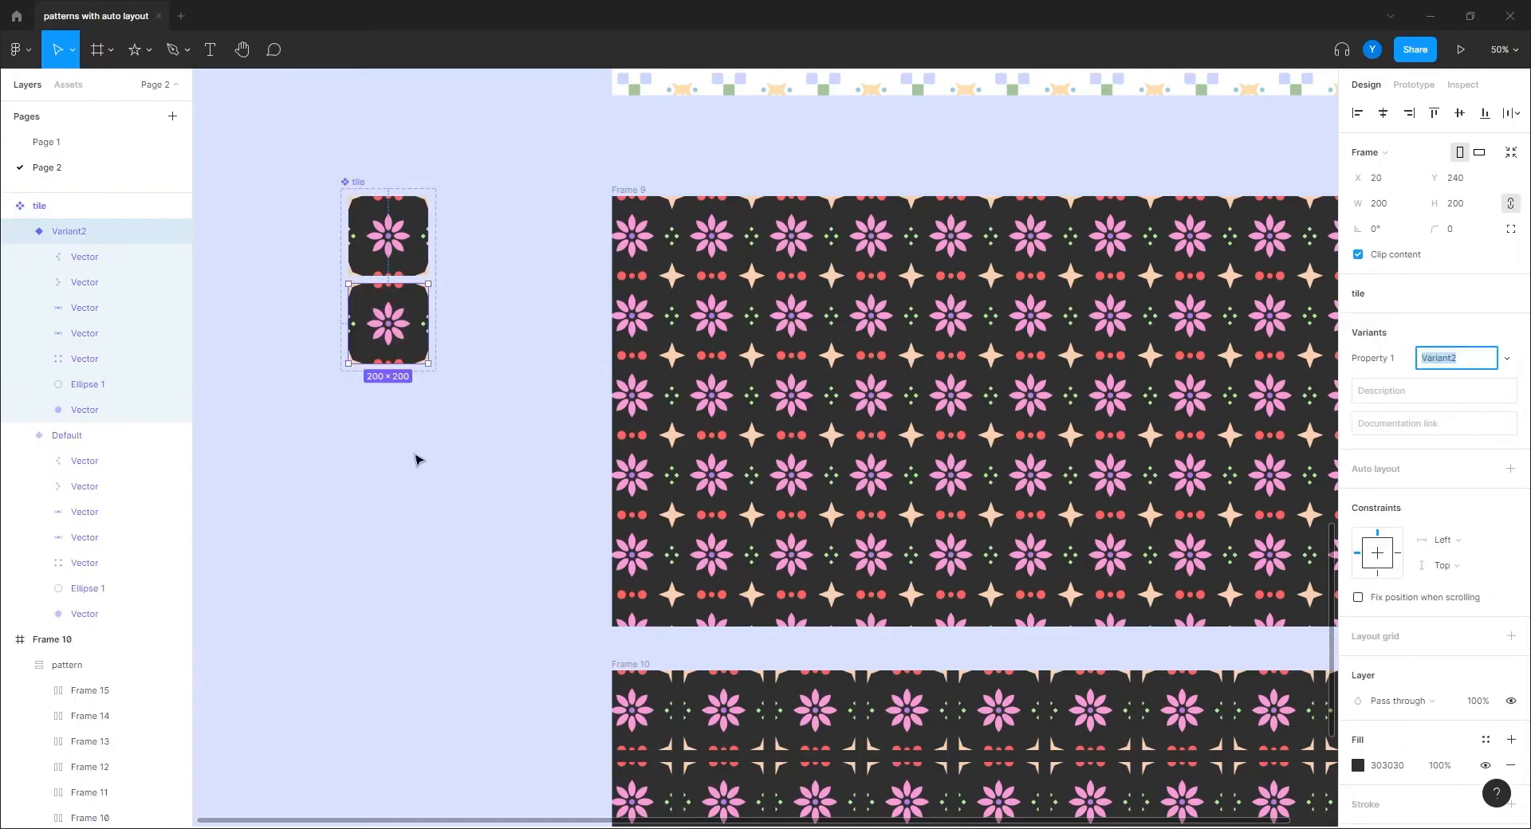
left_click_drag(436, 372, 497, 457)
left_click_drag(349, 452, 475, 448)
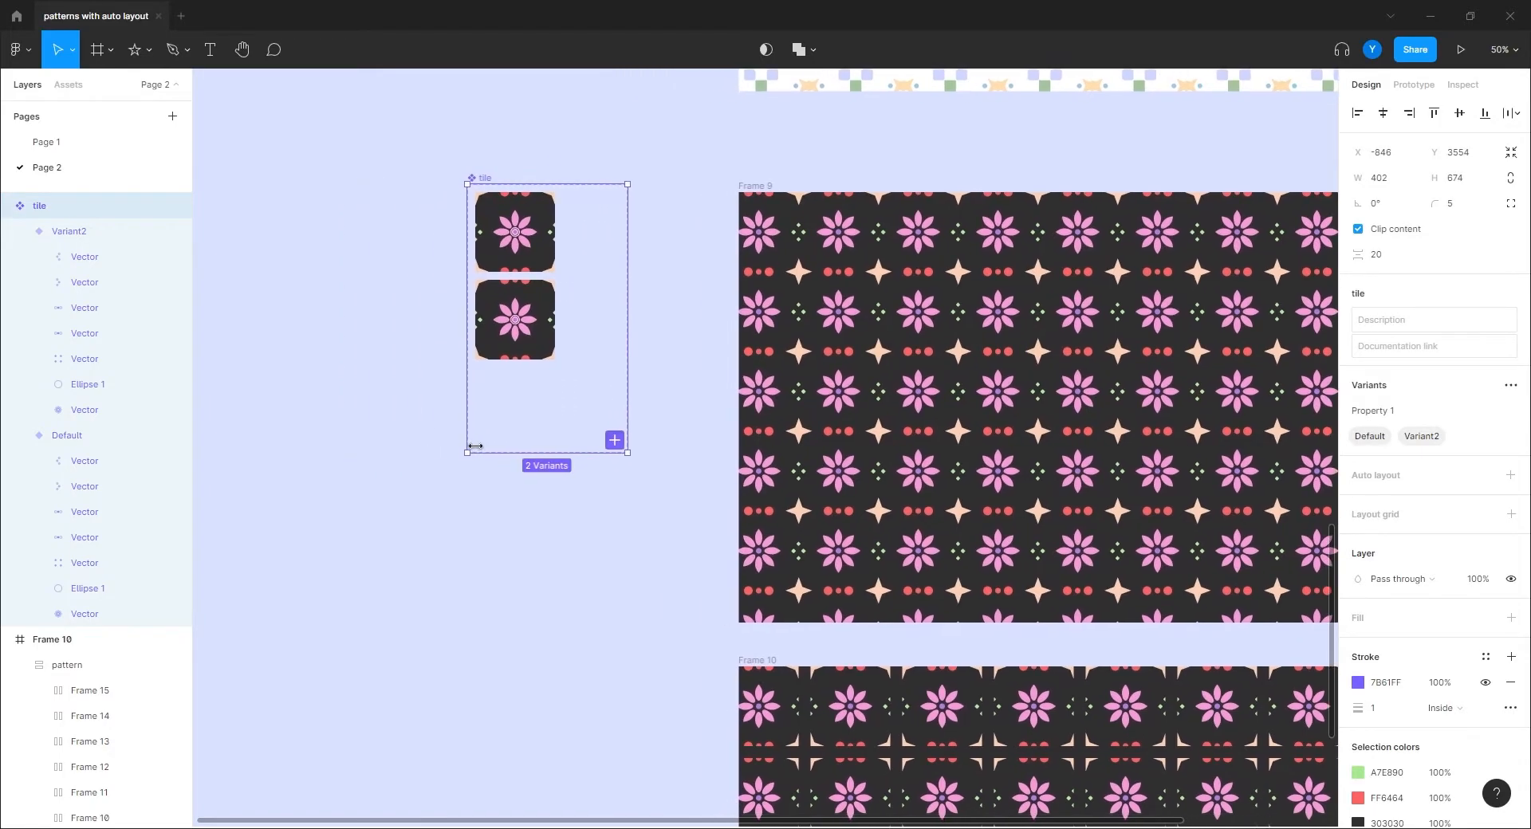
key("ctrl+plus")
left_click_drag(399, 380, 693, 527)
Step: Set all Variant2 shapes' horizontal and vertical constraints to Center
left_click(534, 365)
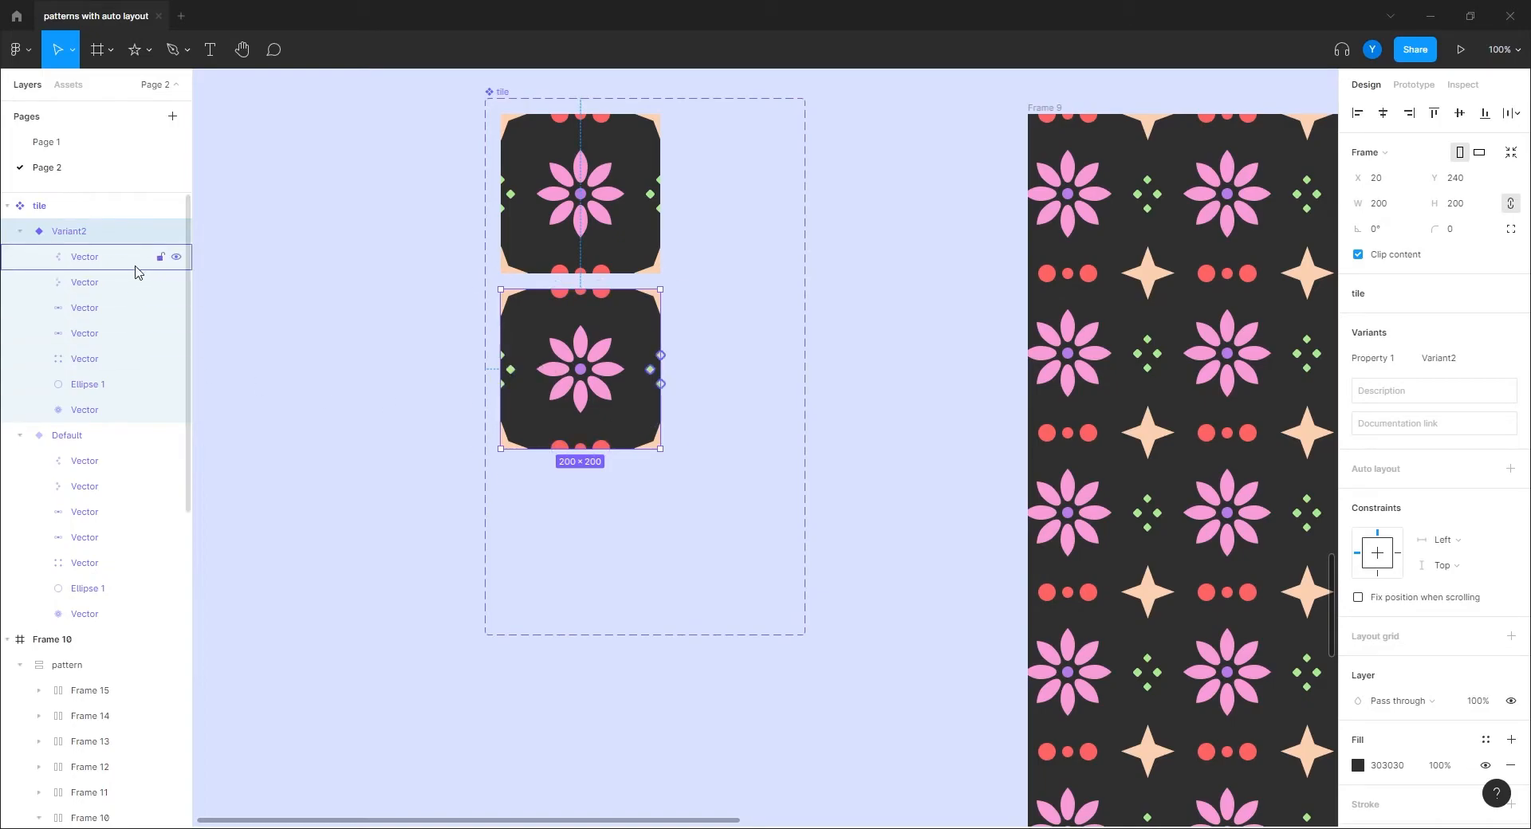
left_click(128, 263)
left_click(96, 409, "shift")
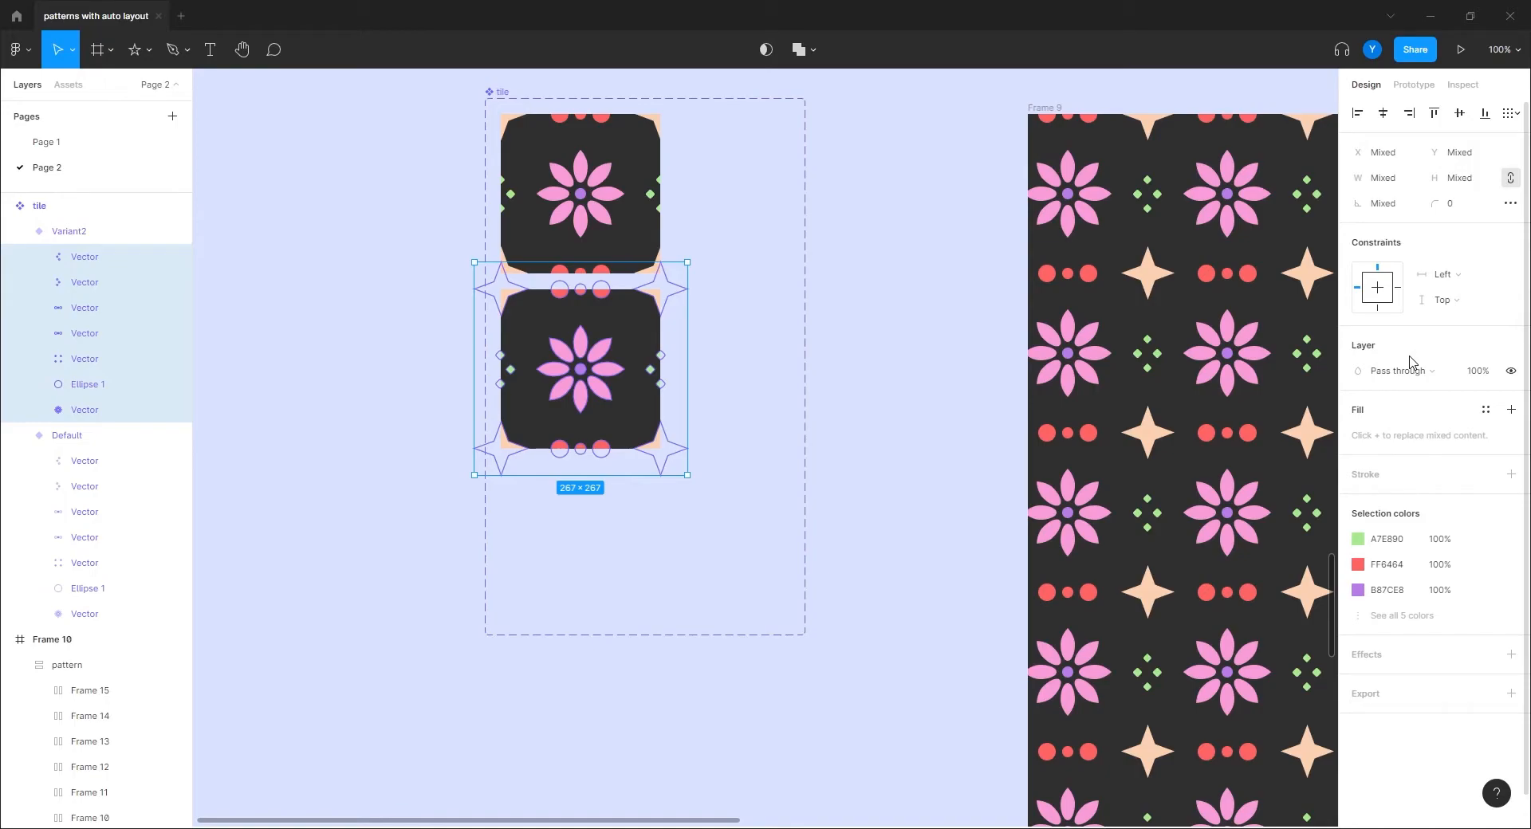
left_click(1443, 275)
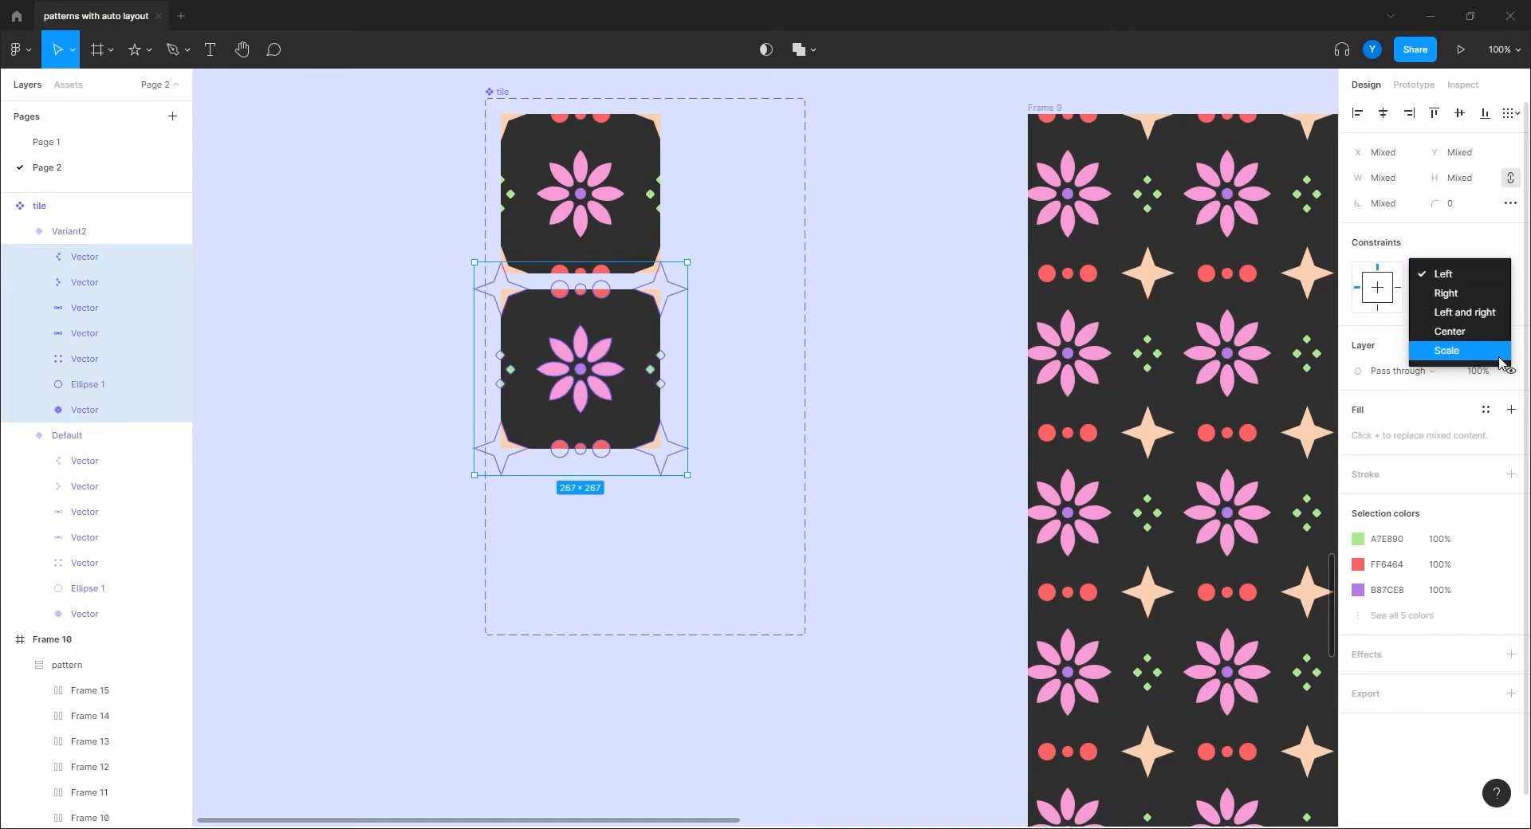
left_click(1455, 337)
left_click(1449, 299)
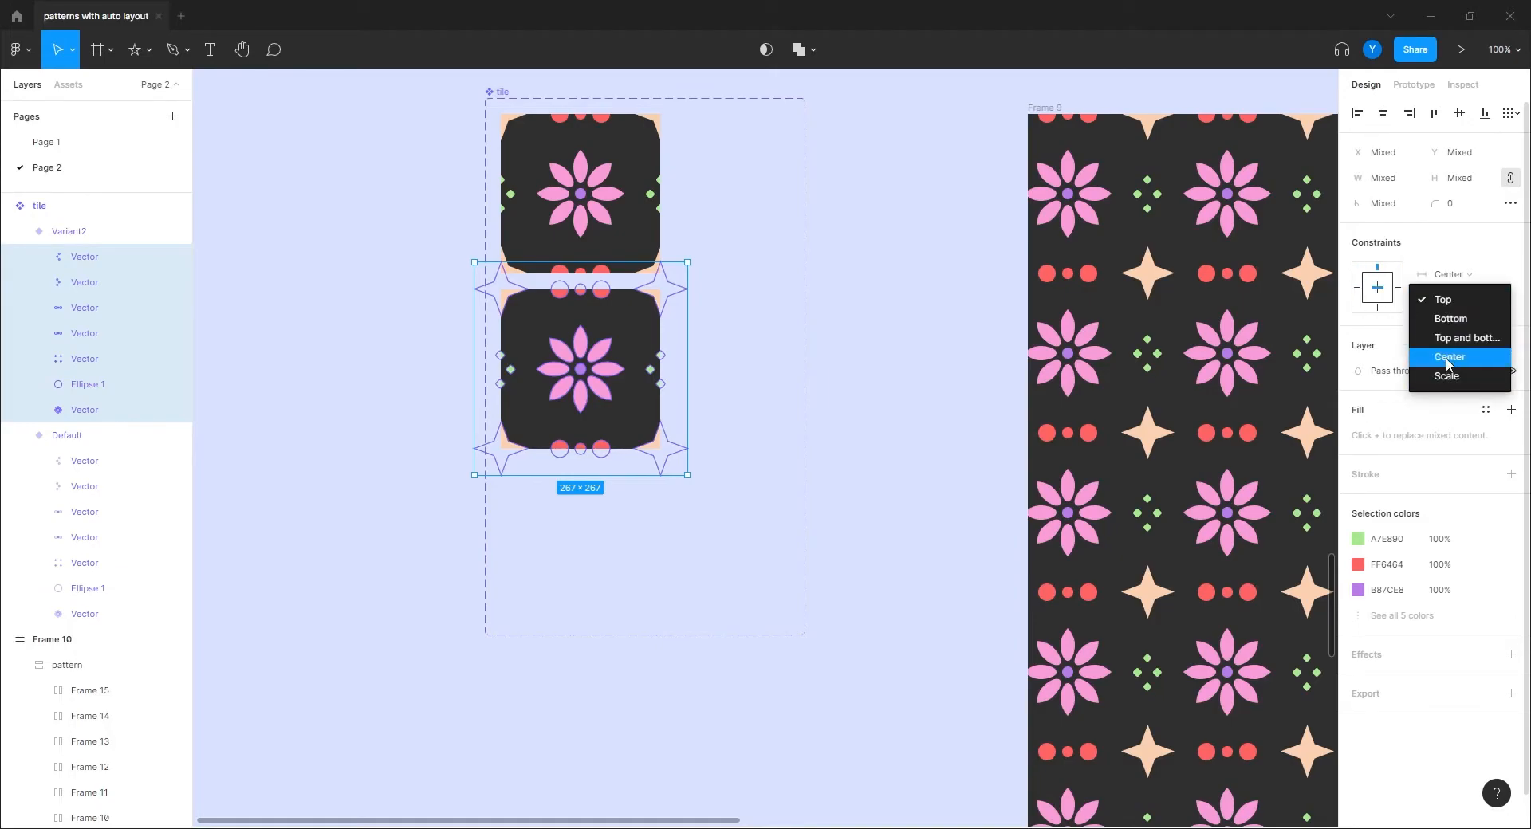
left_click(1449, 357)
left_click(434, 455)
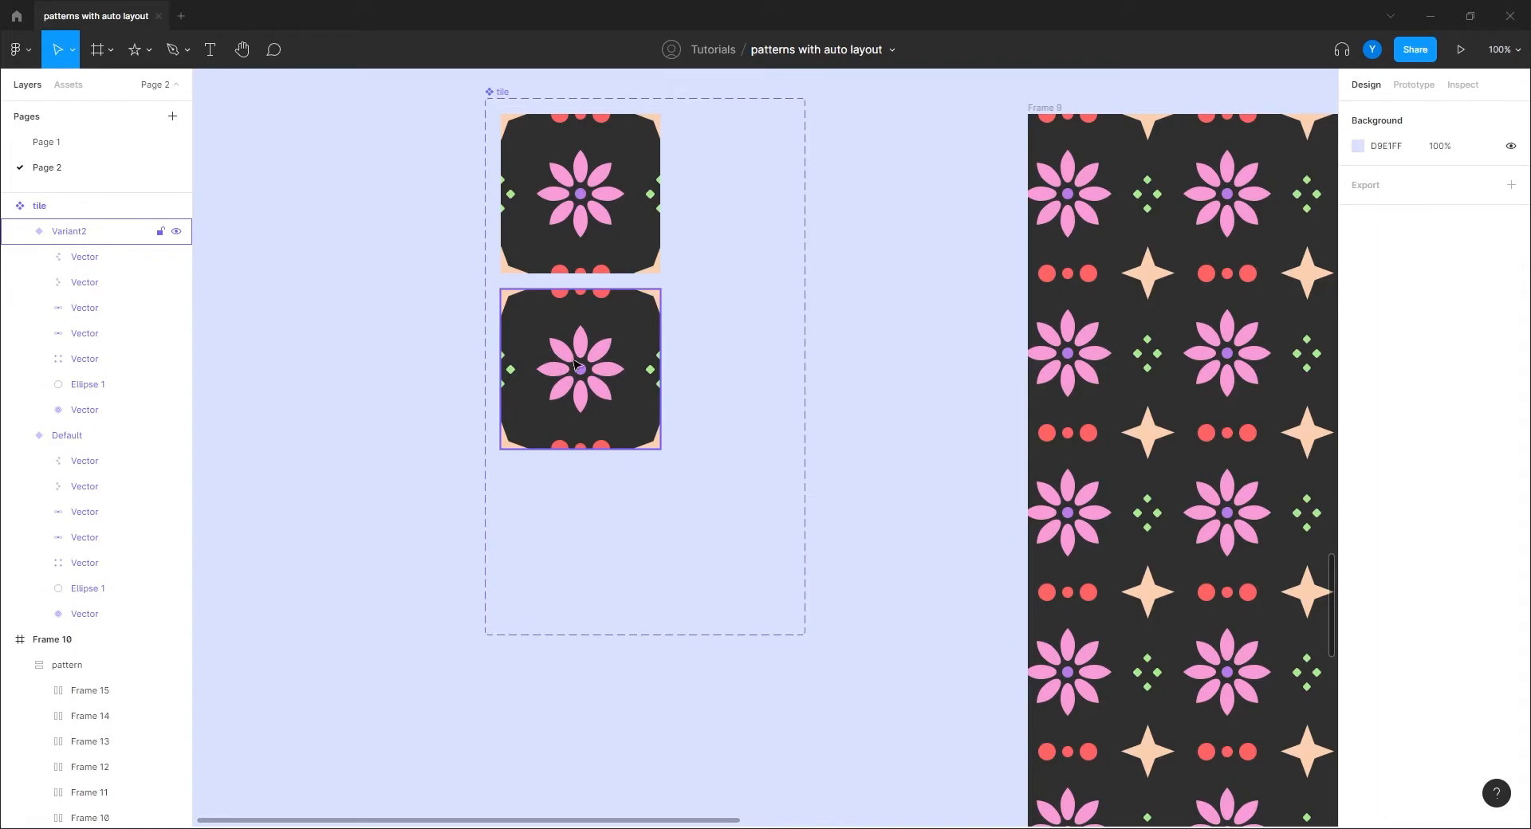
Step: Resize Variant2 to 287×287 so whole stars and dots surround its flower
left_click(563, 335)
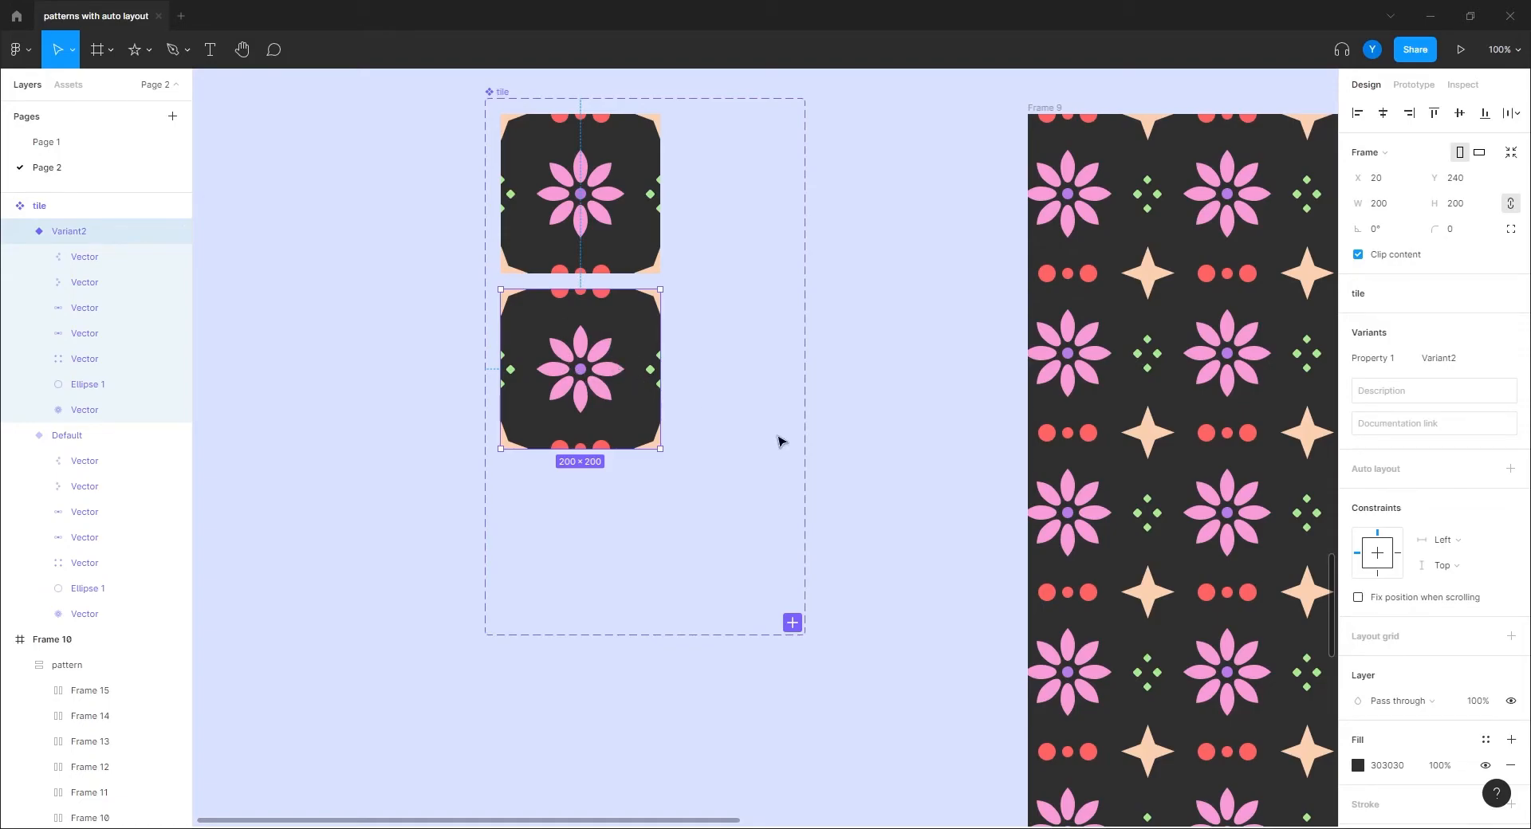
key("minus")
left_click_drag(779, 481, 590, 454)
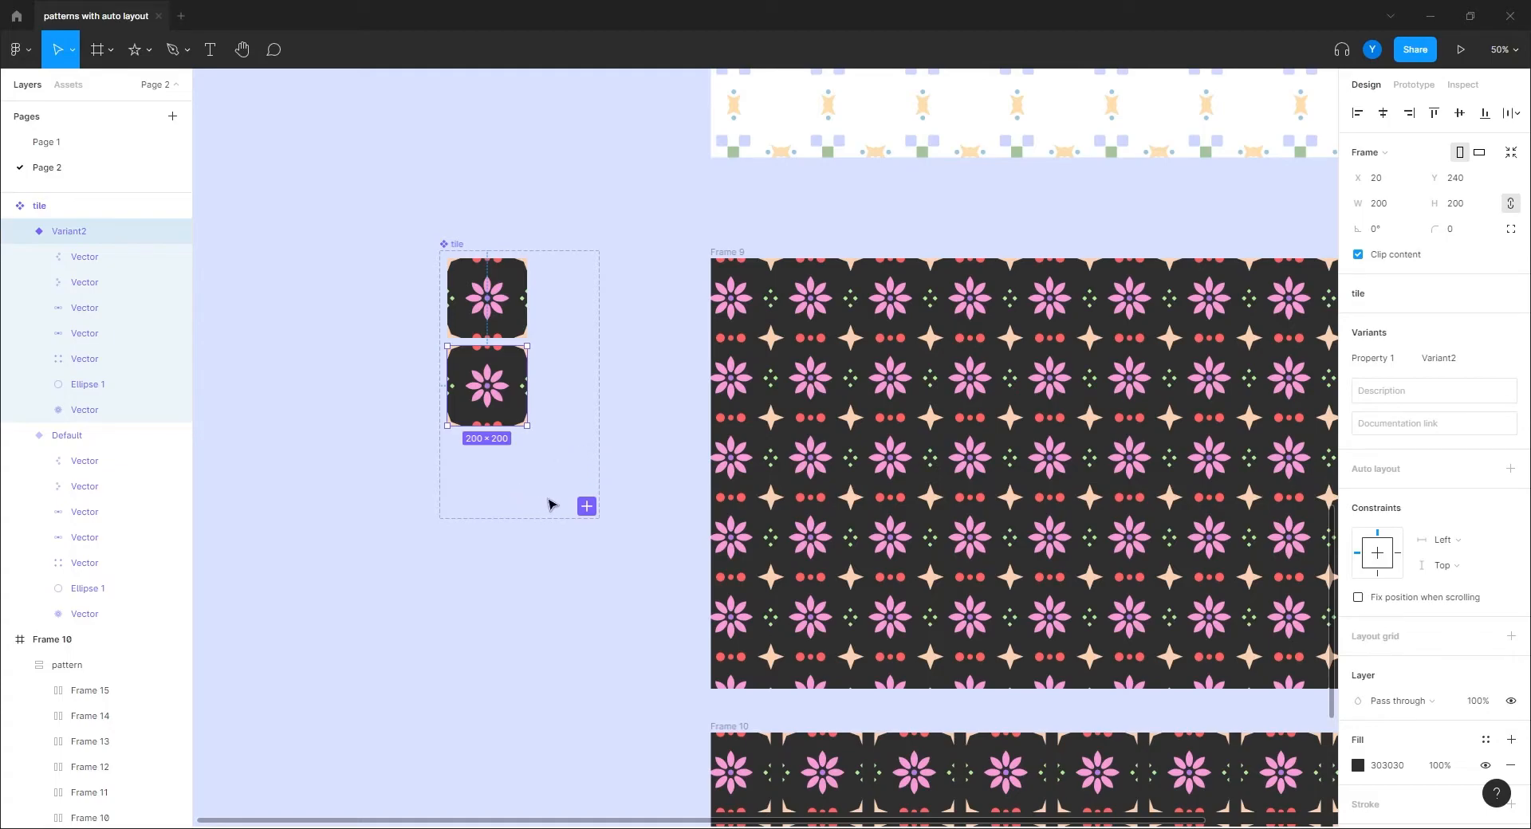
left_click(513, 594)
scroll(511, 518, "down", 4)
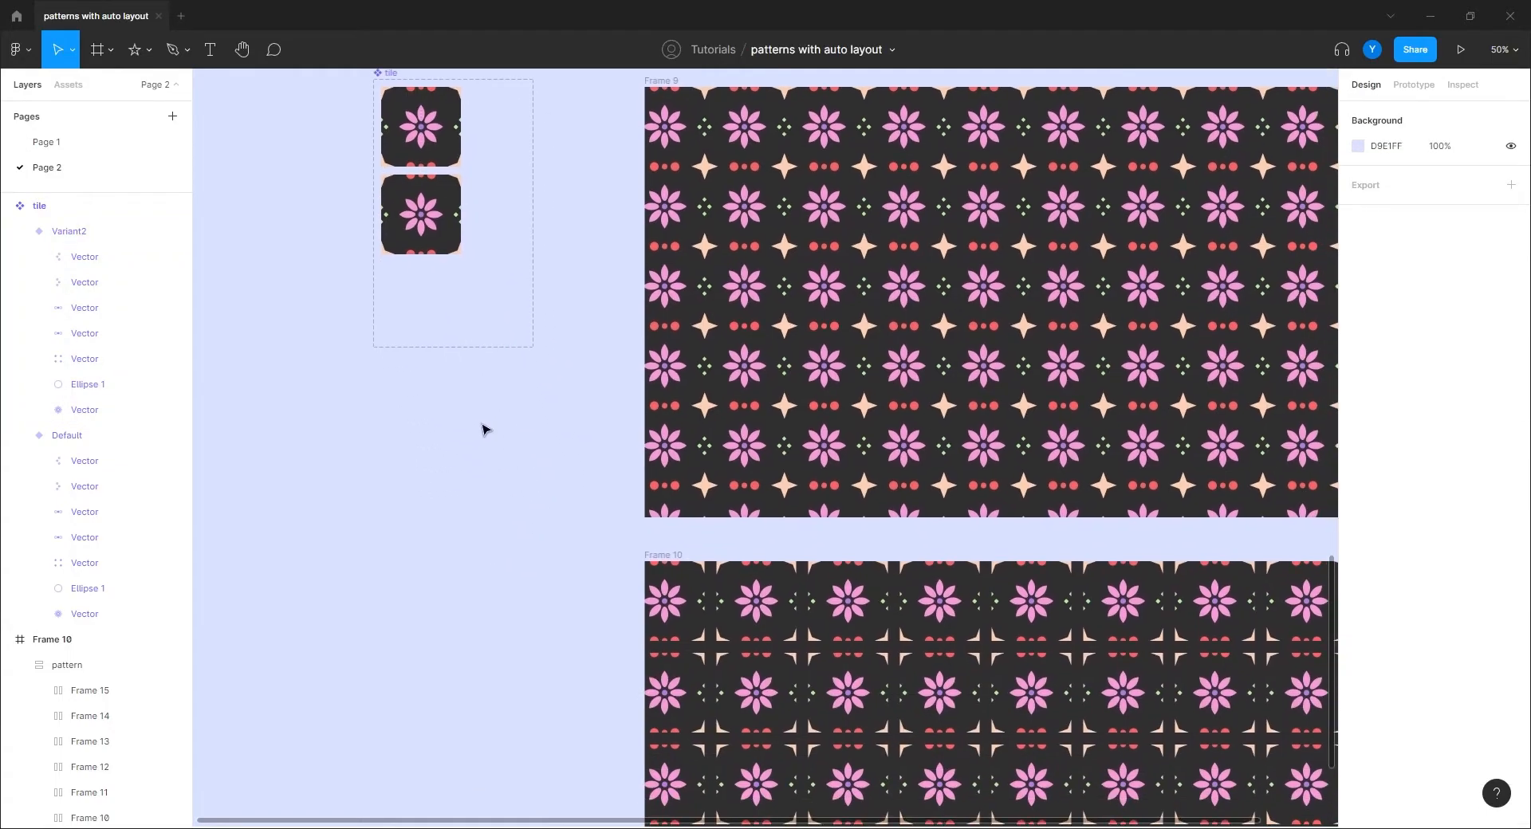
scroll(491, 360, "up", 1)
scroll(491, 361, "up", 2)
left_click_drag(397, 217, 758, 477)
left_click(630, 374)
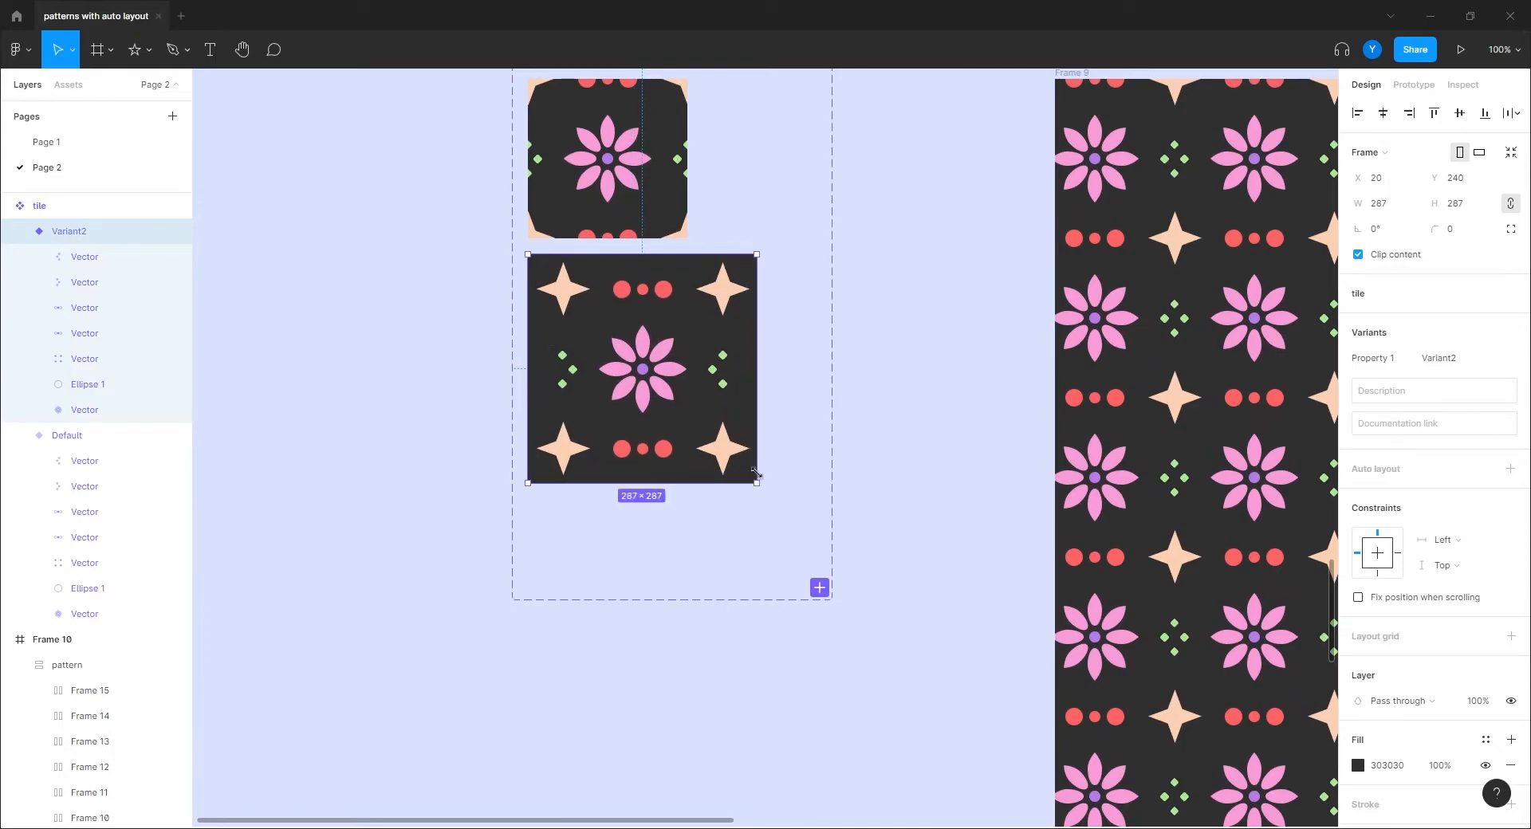
left_click(396, 525)
Step: Scroll across the canvas to inspect the enlarged variant beside the patterns
scroll(821, 475, "right", 3)
scroll(820, 475, "down", 2)
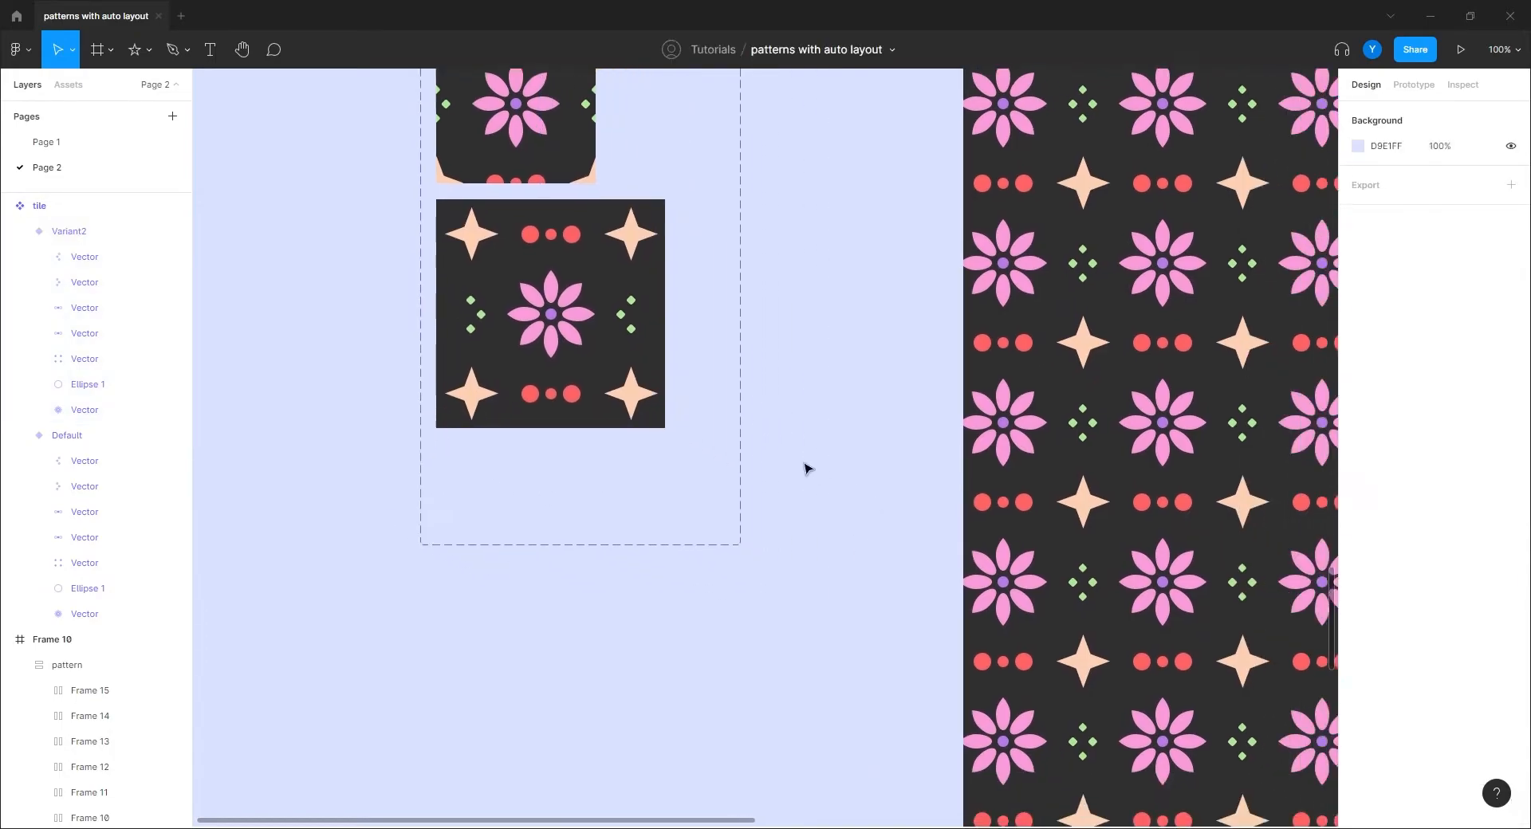
scroll(772, 472, "down", 3)
scroll(742, 520, "down", 3)
scroll(742, 521, "right", 3)
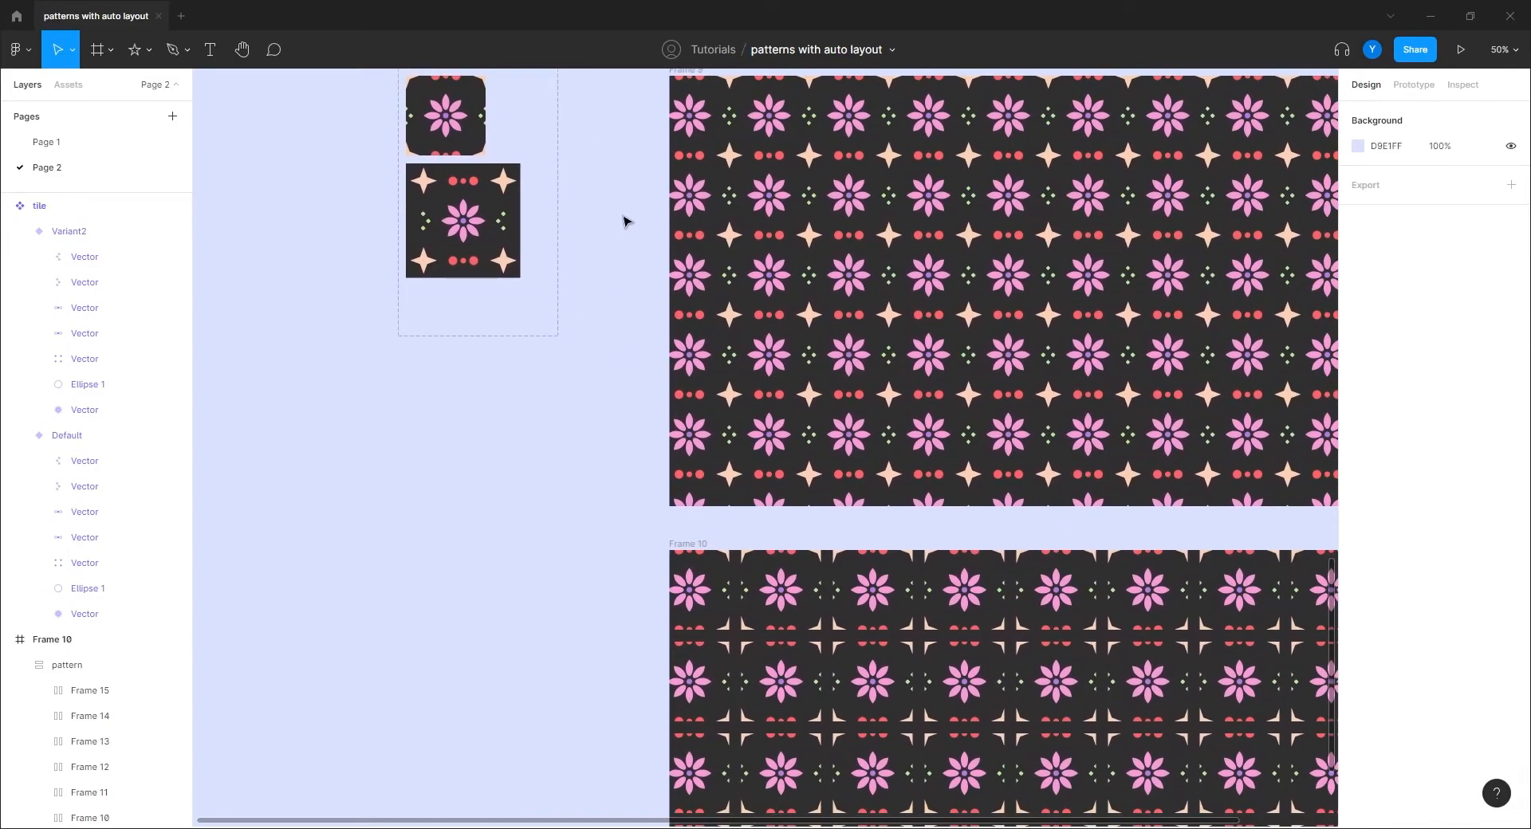
scroll(568, 469, "up", 5)
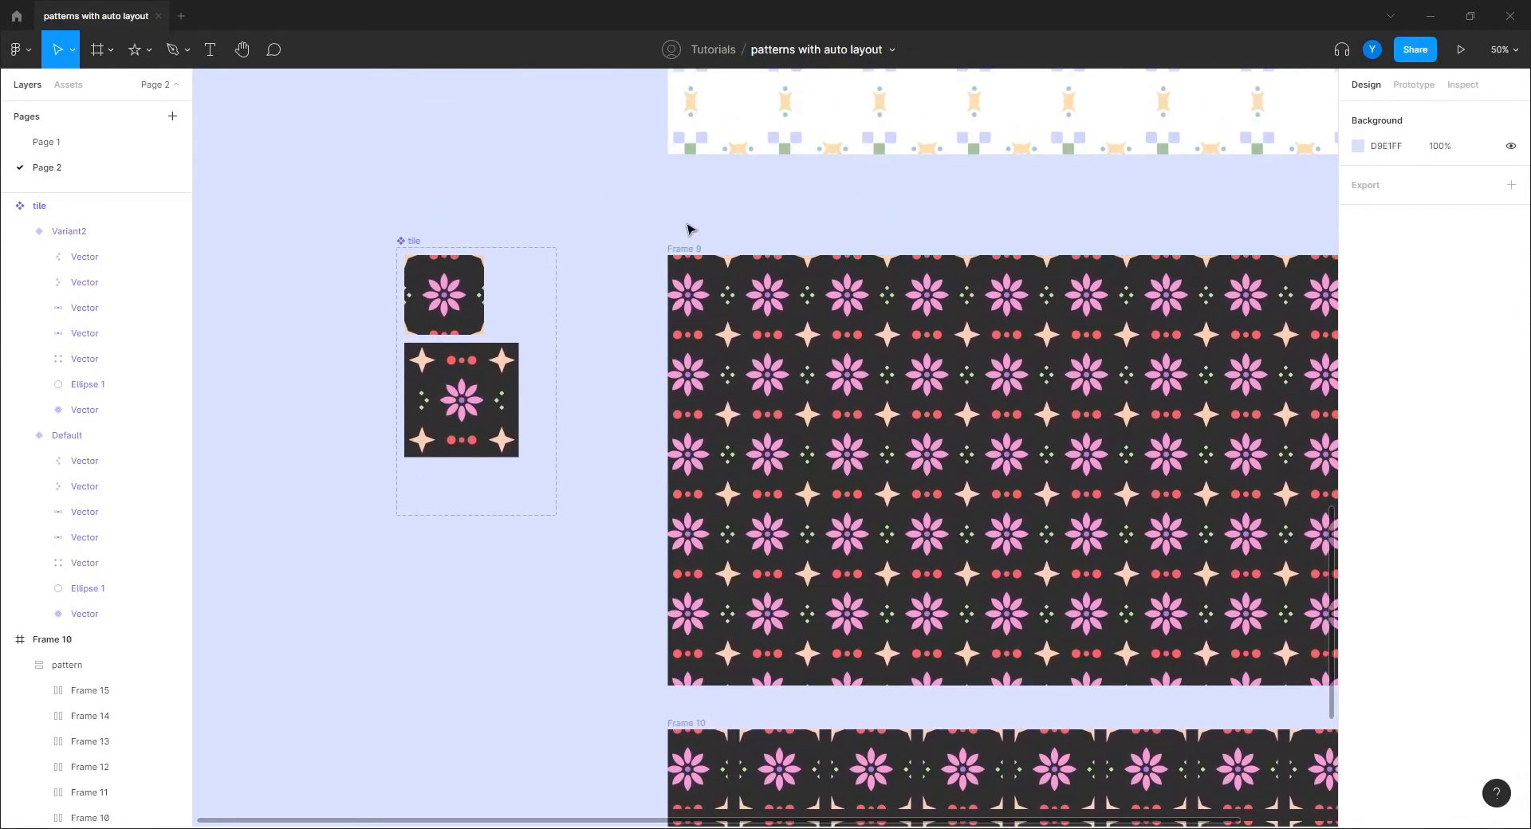
Step: Delete the extra row frames in Frame 11's pattern, leaving only the Frame 10 row
left_click_drag(686, 246, 687, 448)
left_click_drag(523, 529, 257, 320)
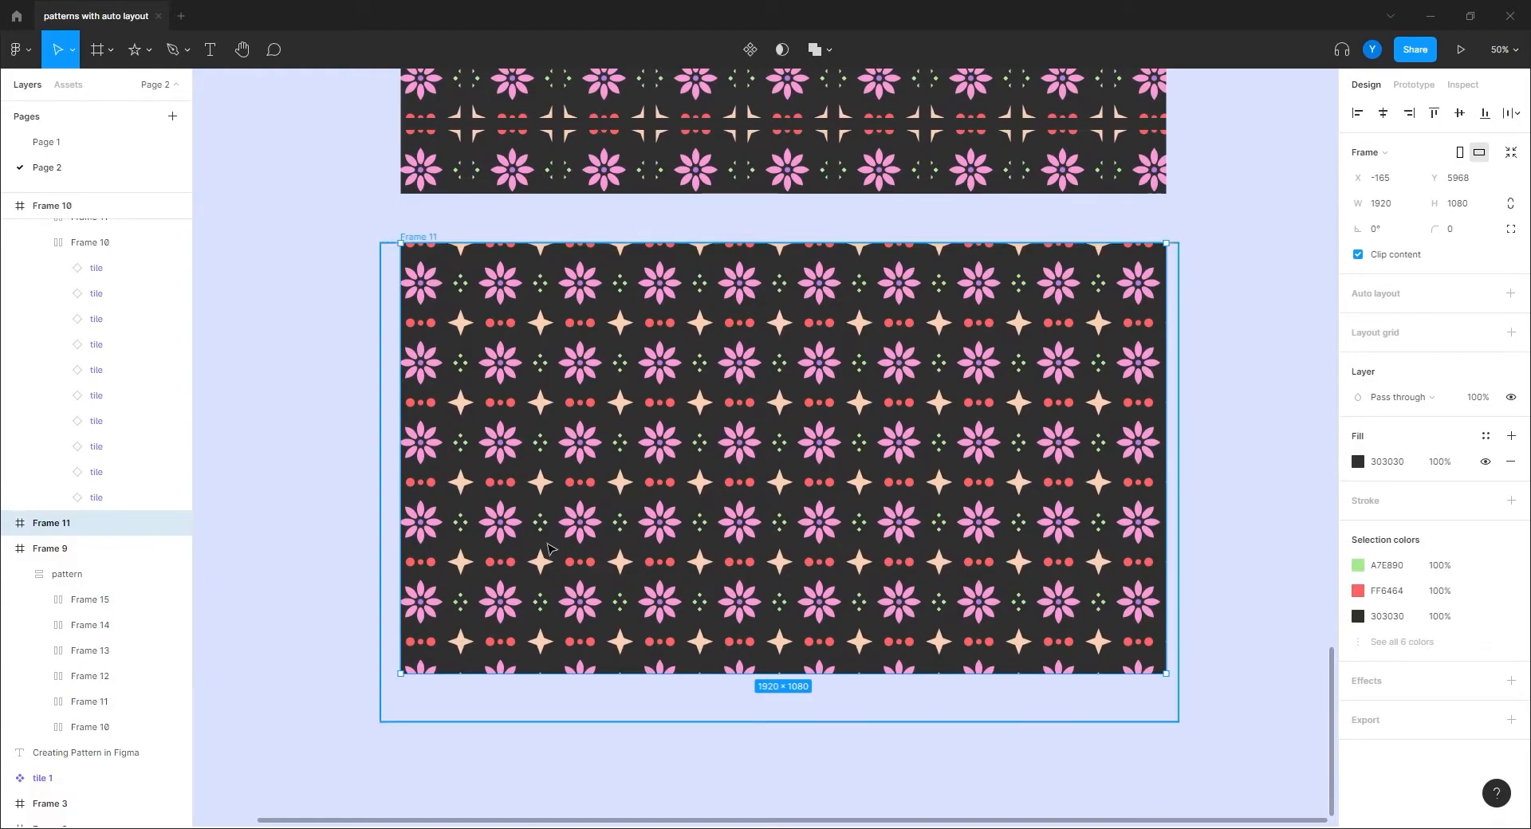
double_click(541, 650)
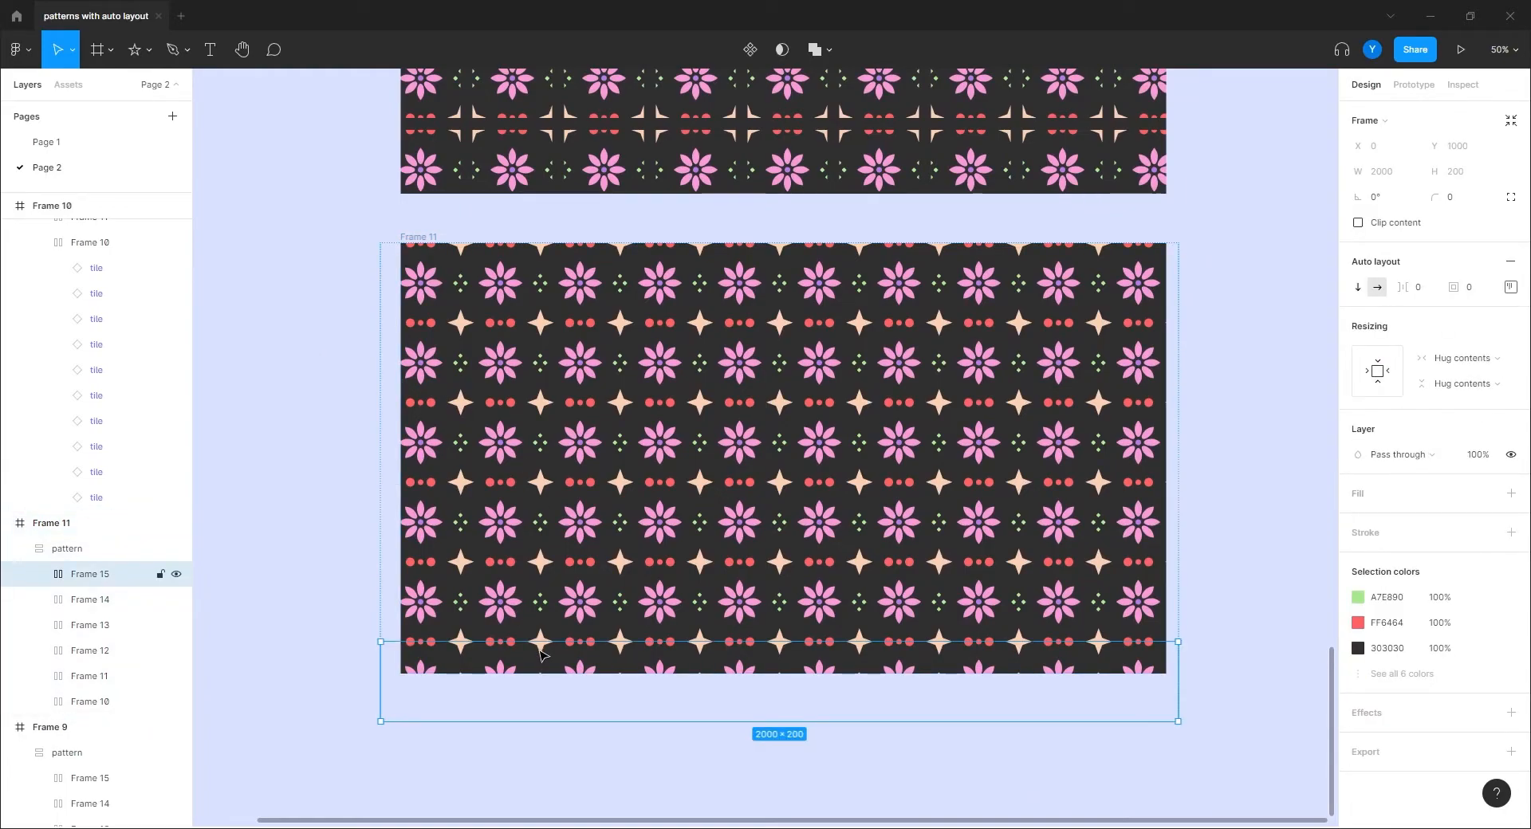
key("Delete")
left_click(602, 619)
key("Delete")
double_click(607, 532)
double_click(607, 533)
left_click(609, 606)
left_click(629, 535)
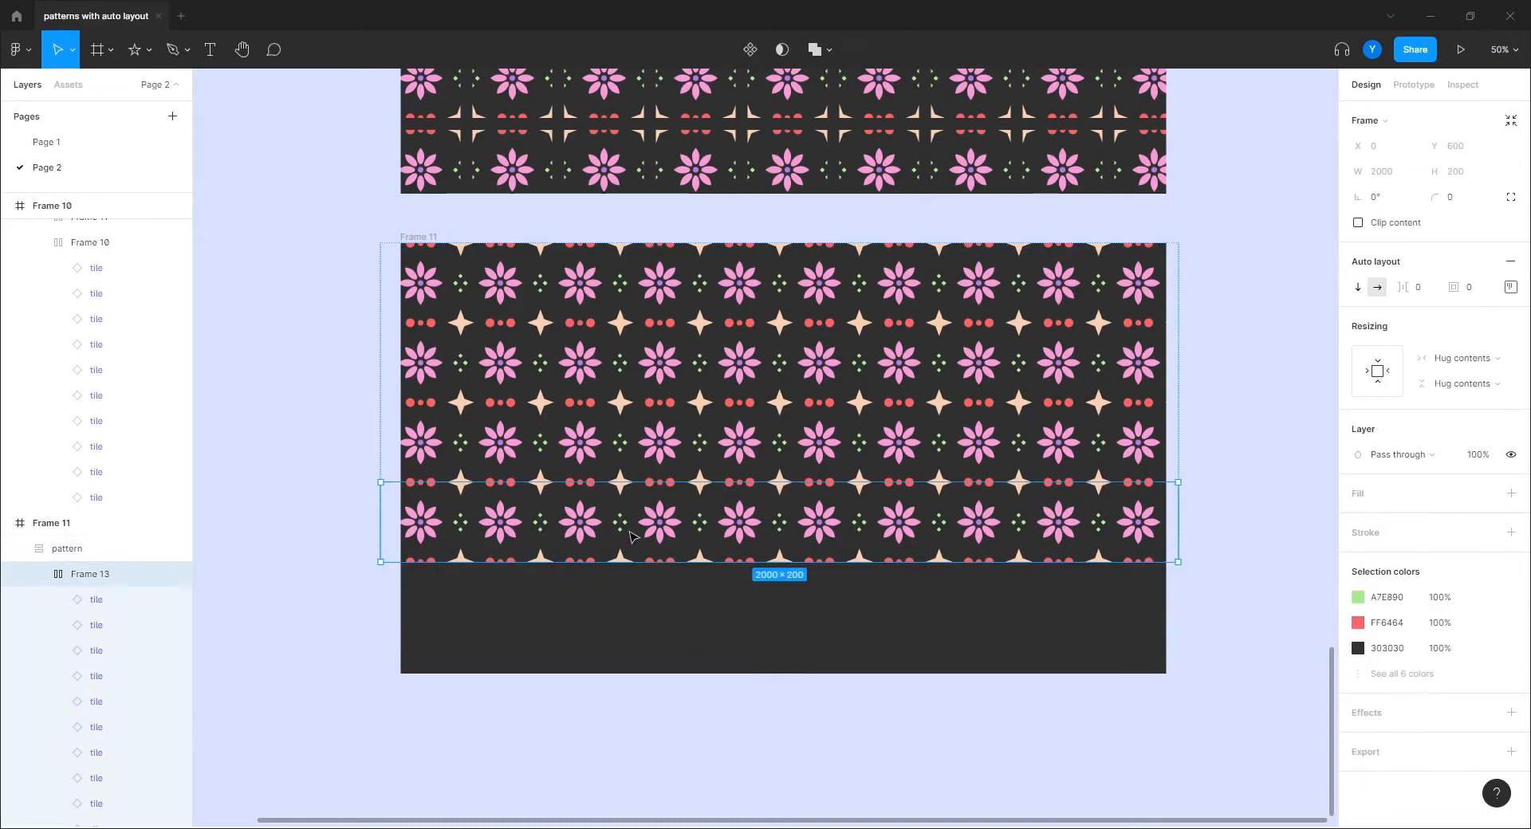
double_click(629, 534)
key("Delete")
double_click(625, 449)
key("Delete")
double_click(618, 348)
key("Delete")
Step: Select all ten tiles of the remaining row in the Layers panel
left_click_drag(513, 467, 710, 523)
left_click(120, 549)
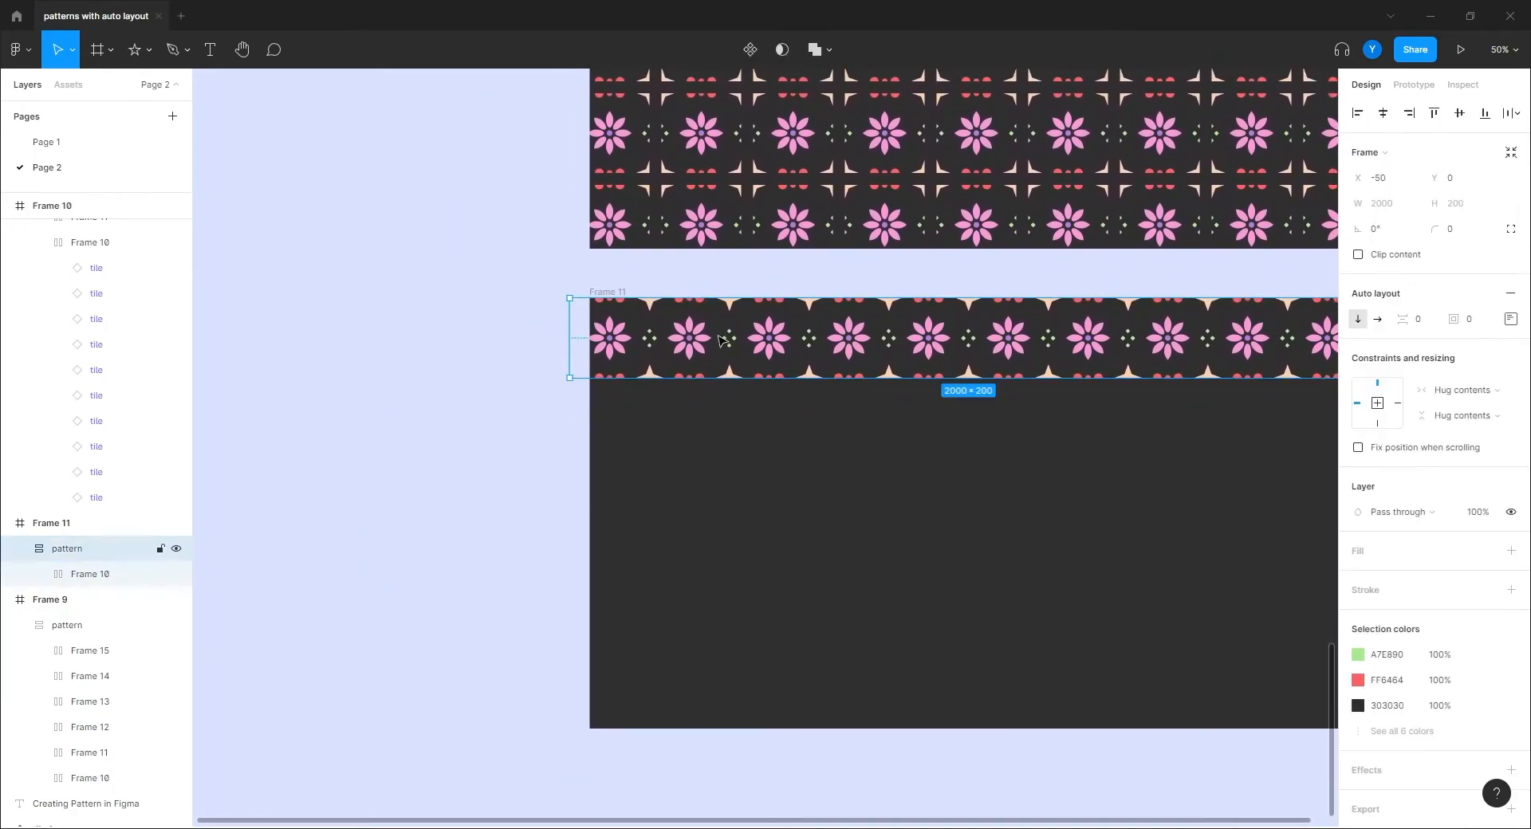
left_click(39, 576)
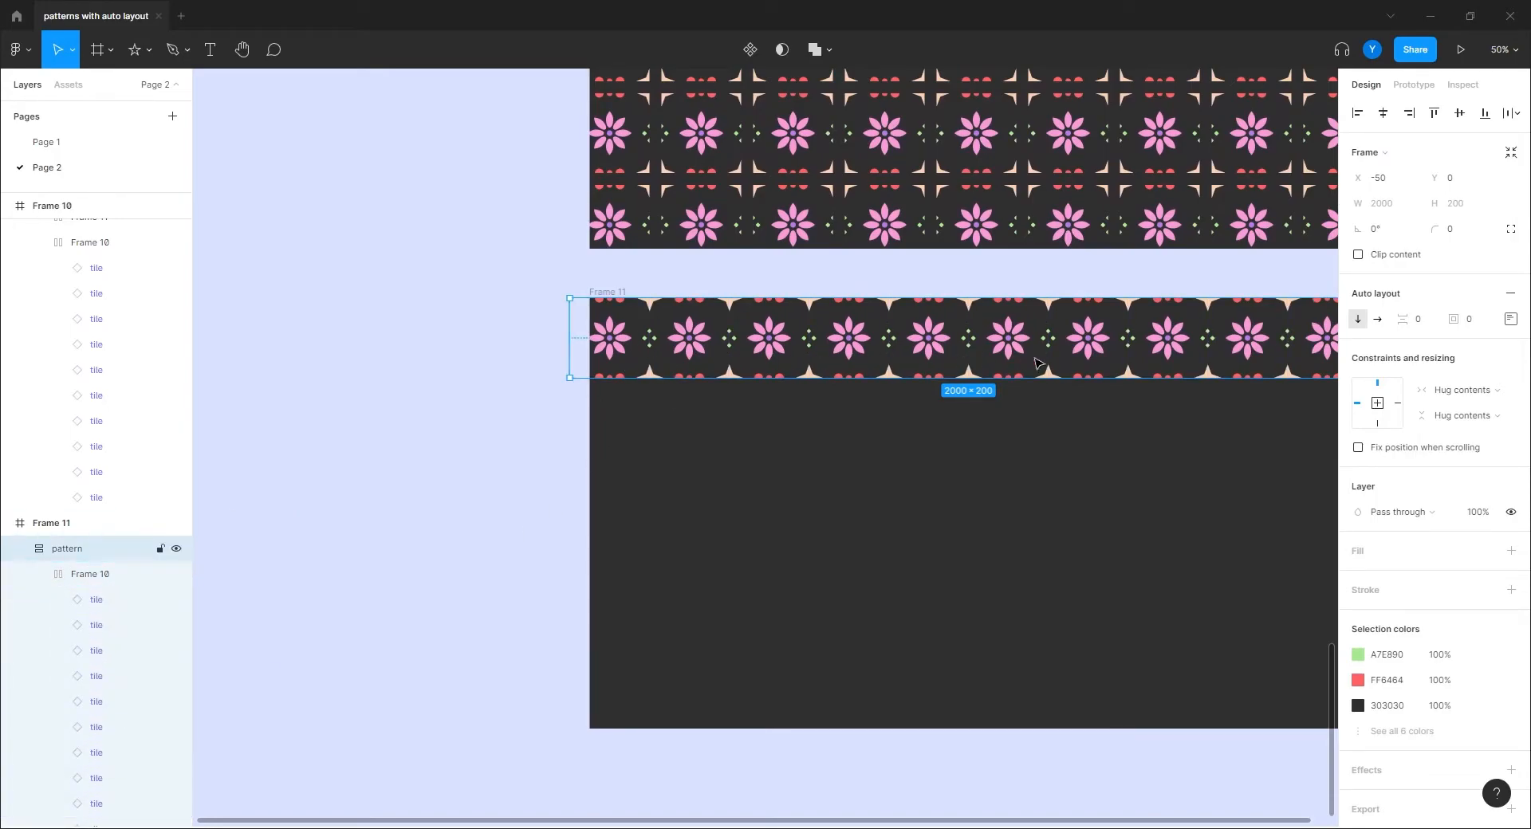
left_click(94, 600)
scroll(82, 655, "down", 3)
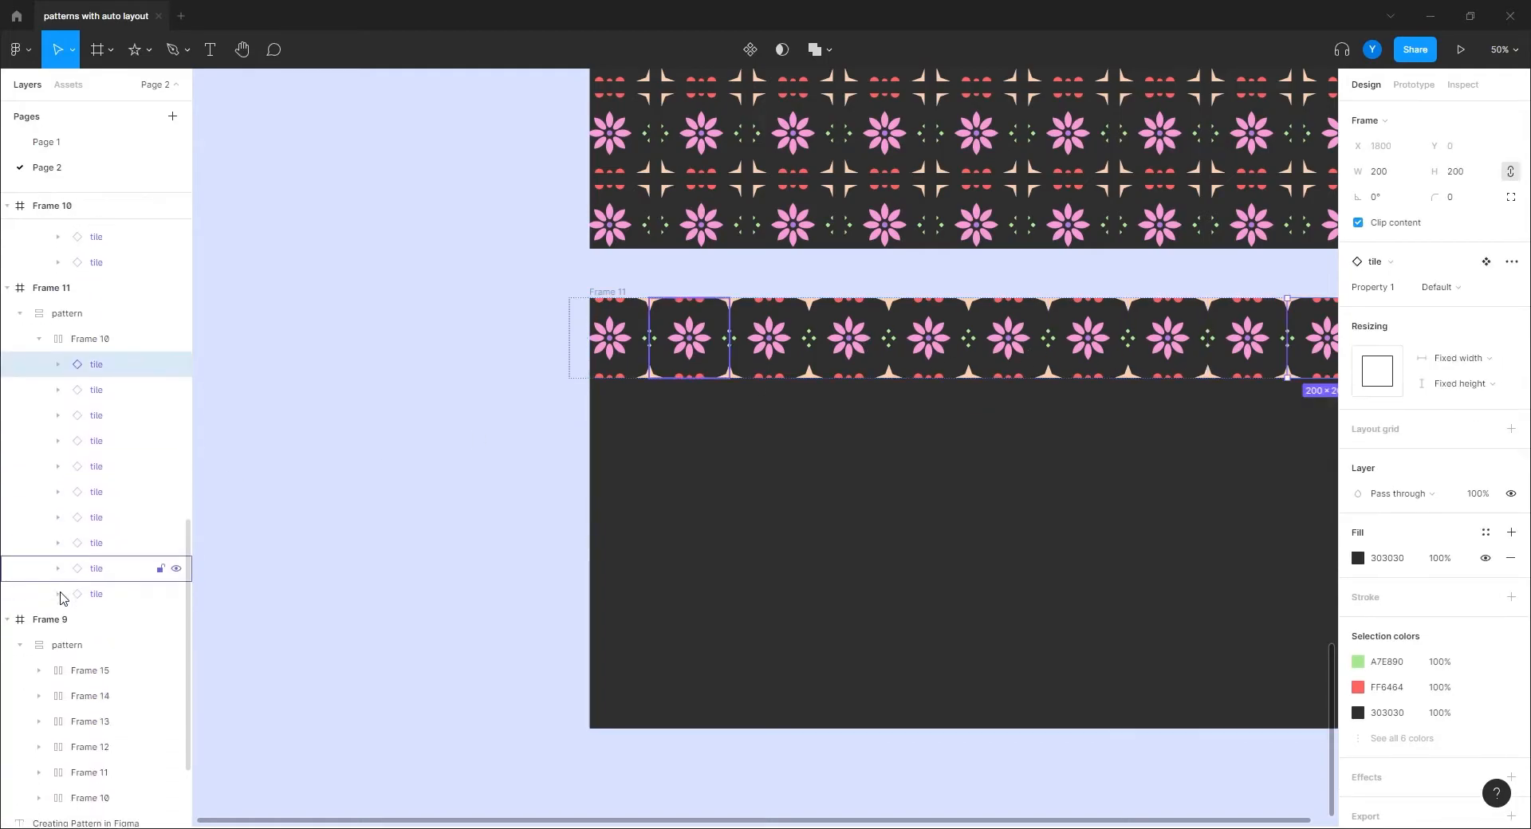
left_click(110, 600, "shift")
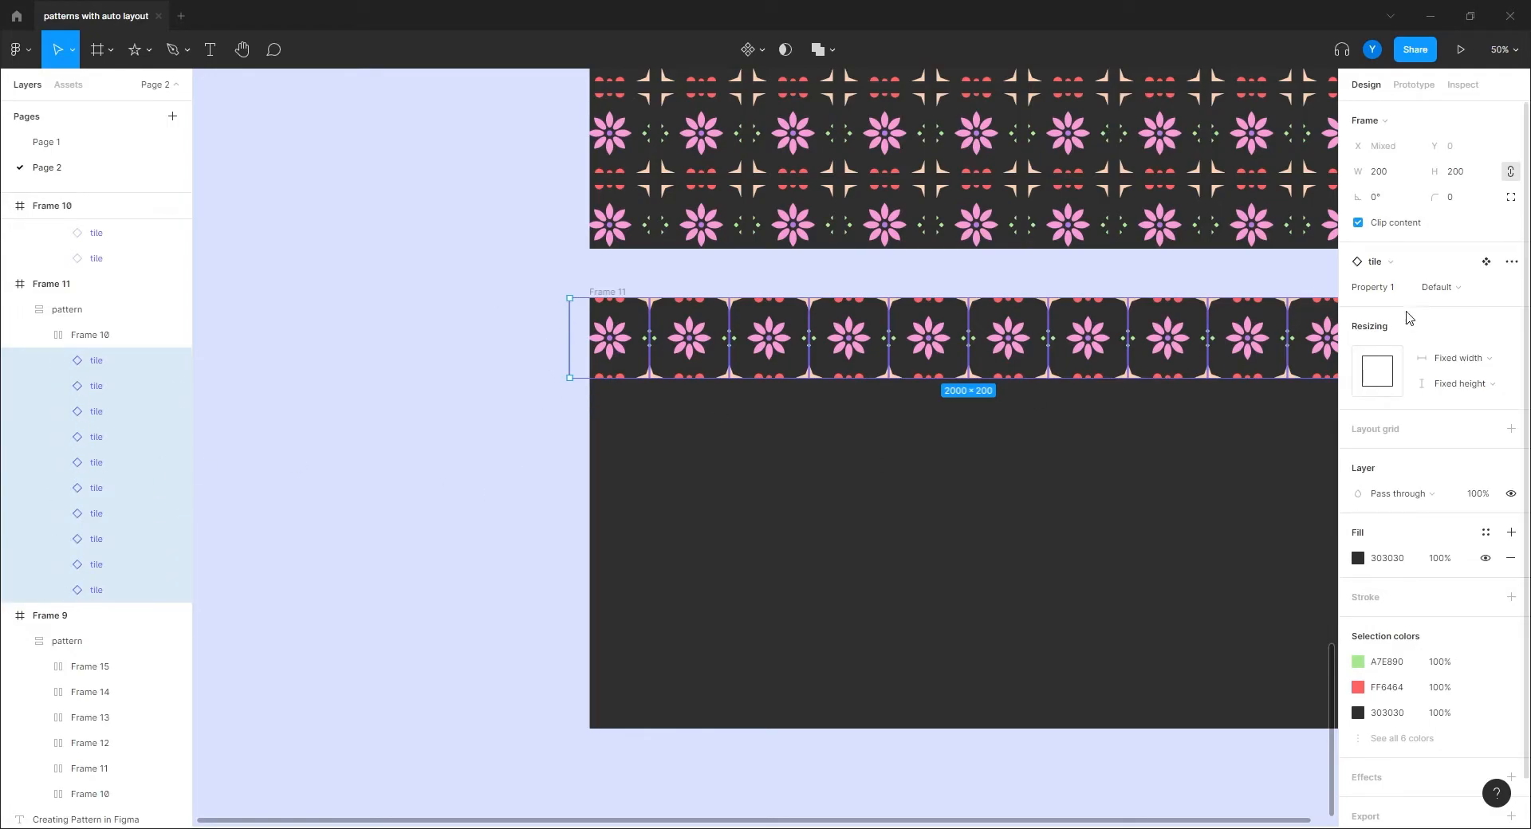
scroll(406, 392, "up", 10)
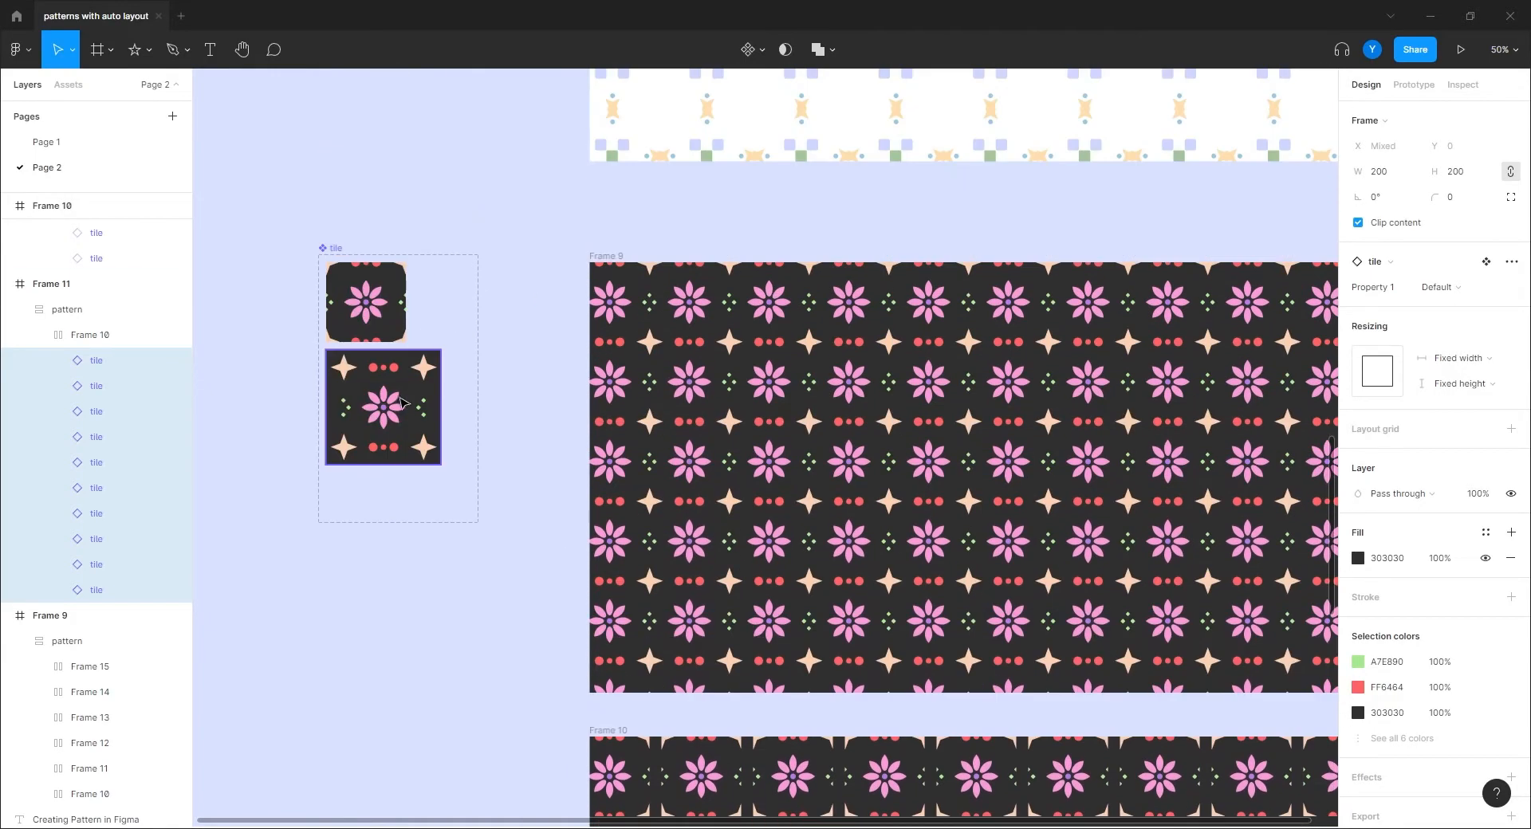
Step: Rename the tile variants' Property 1 values to pattern 2 and pattern 1
left_click(406, 394)
left_click(1452, 360)
type("patt")
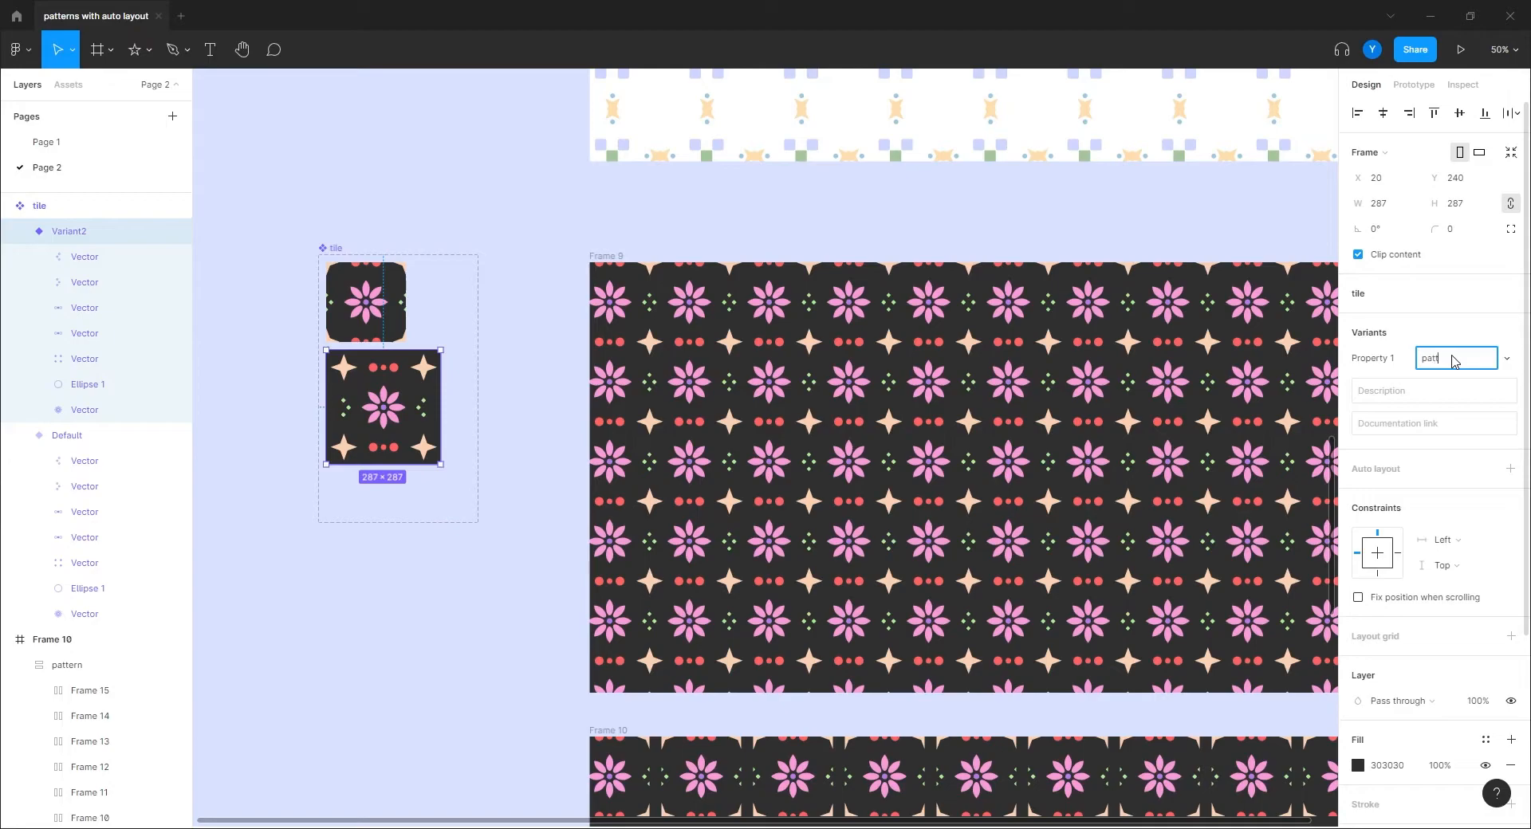
type("ern 2")
key("Return")
left_click(1448, 359)
key("ctrl+c")
left_click(388, 321)
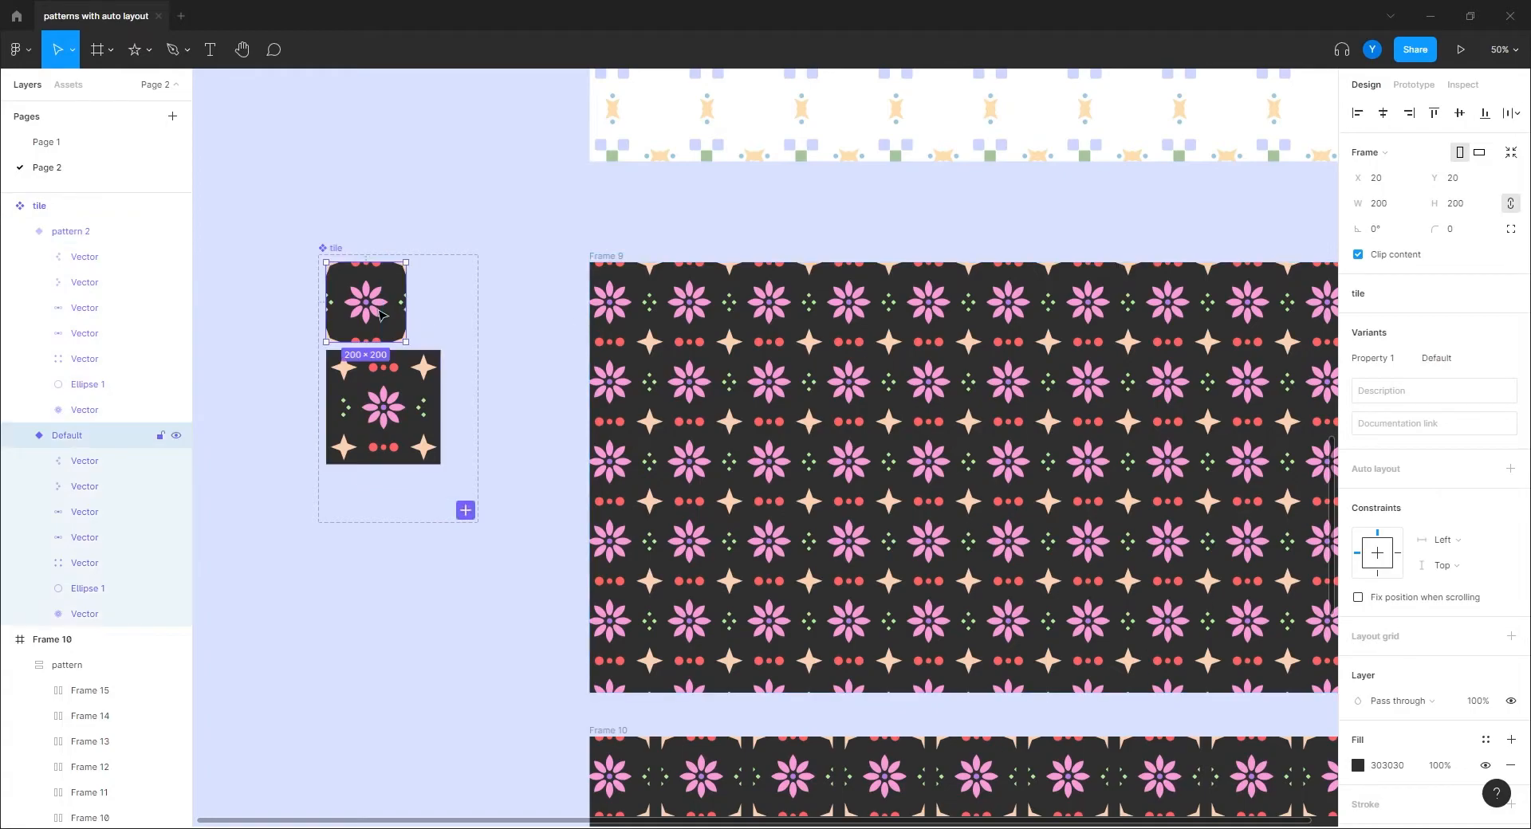
left_click(1437, 358)
key("ctrl+v")
type("1")
key("Return")
Step: Switch all ten tiles in Frame 11's row to the pattern 2 variant
scroll(383, 582, "down", 10)
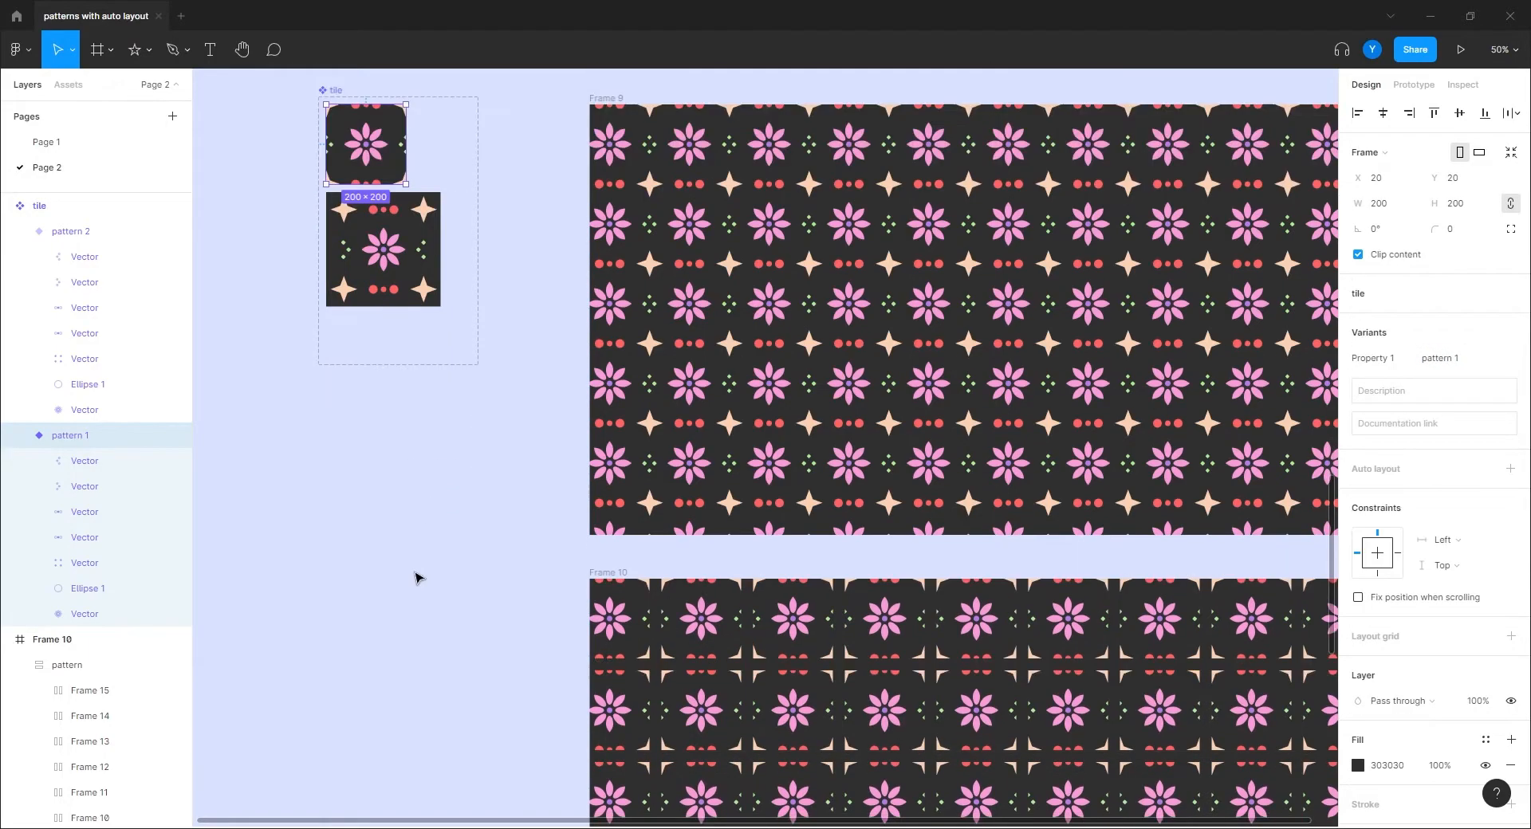
left_click(674, 358)
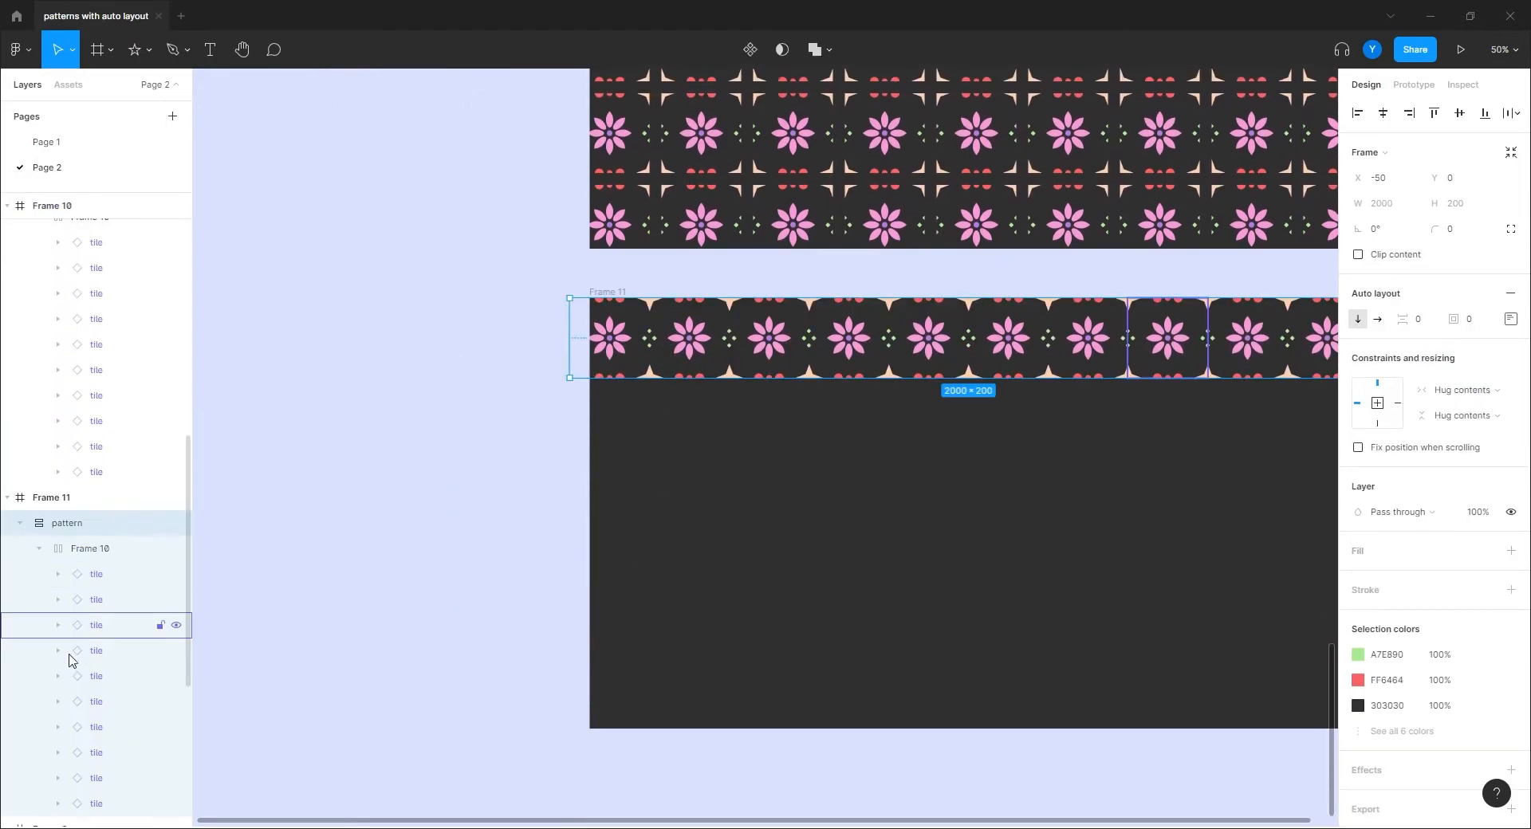
left_click(87, 574)
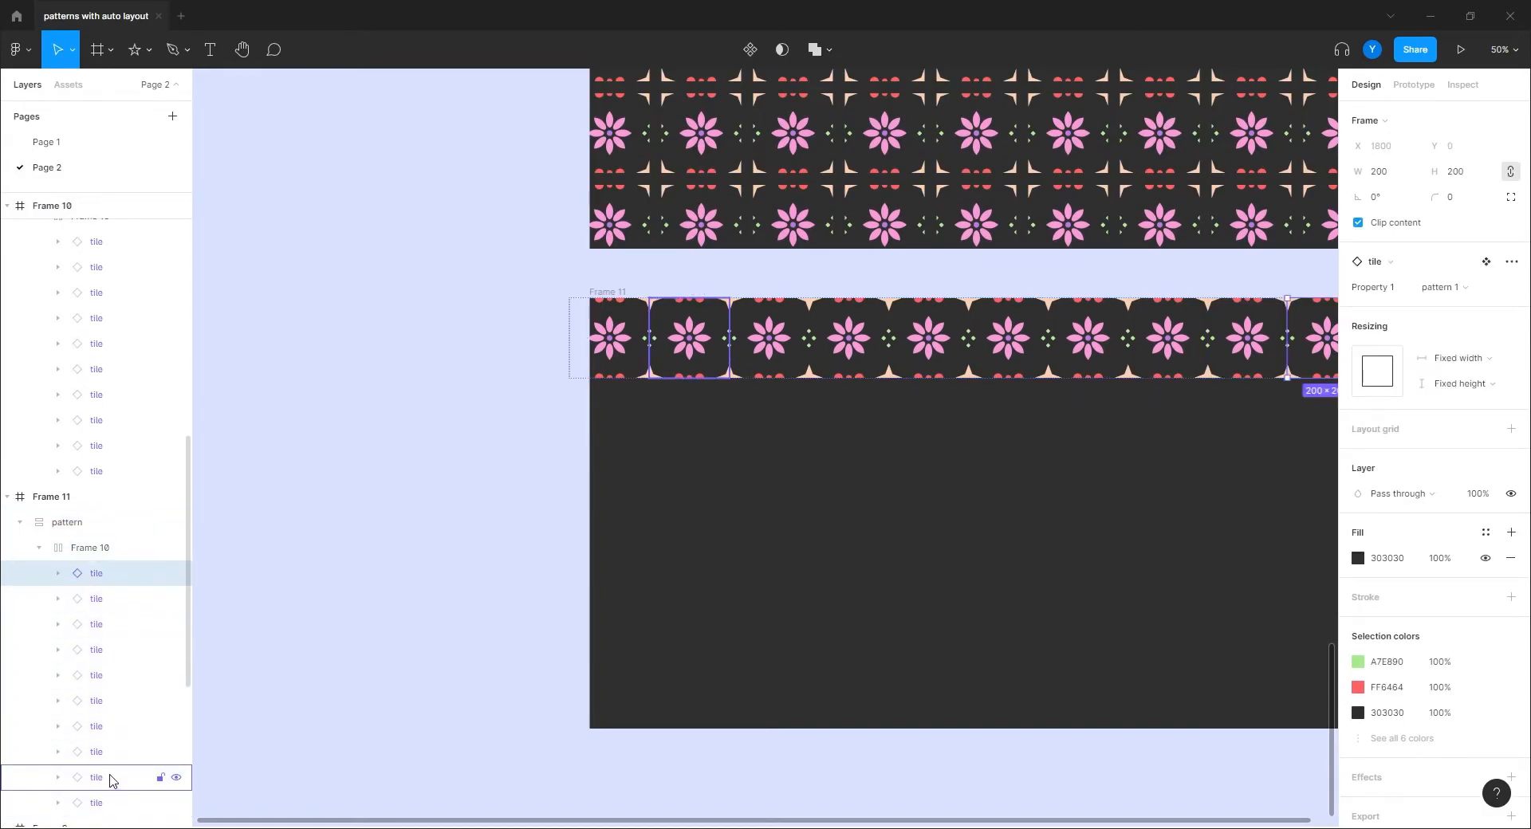
scroll(110, 741, "down", 2)
left_click(109, 729, "shift")
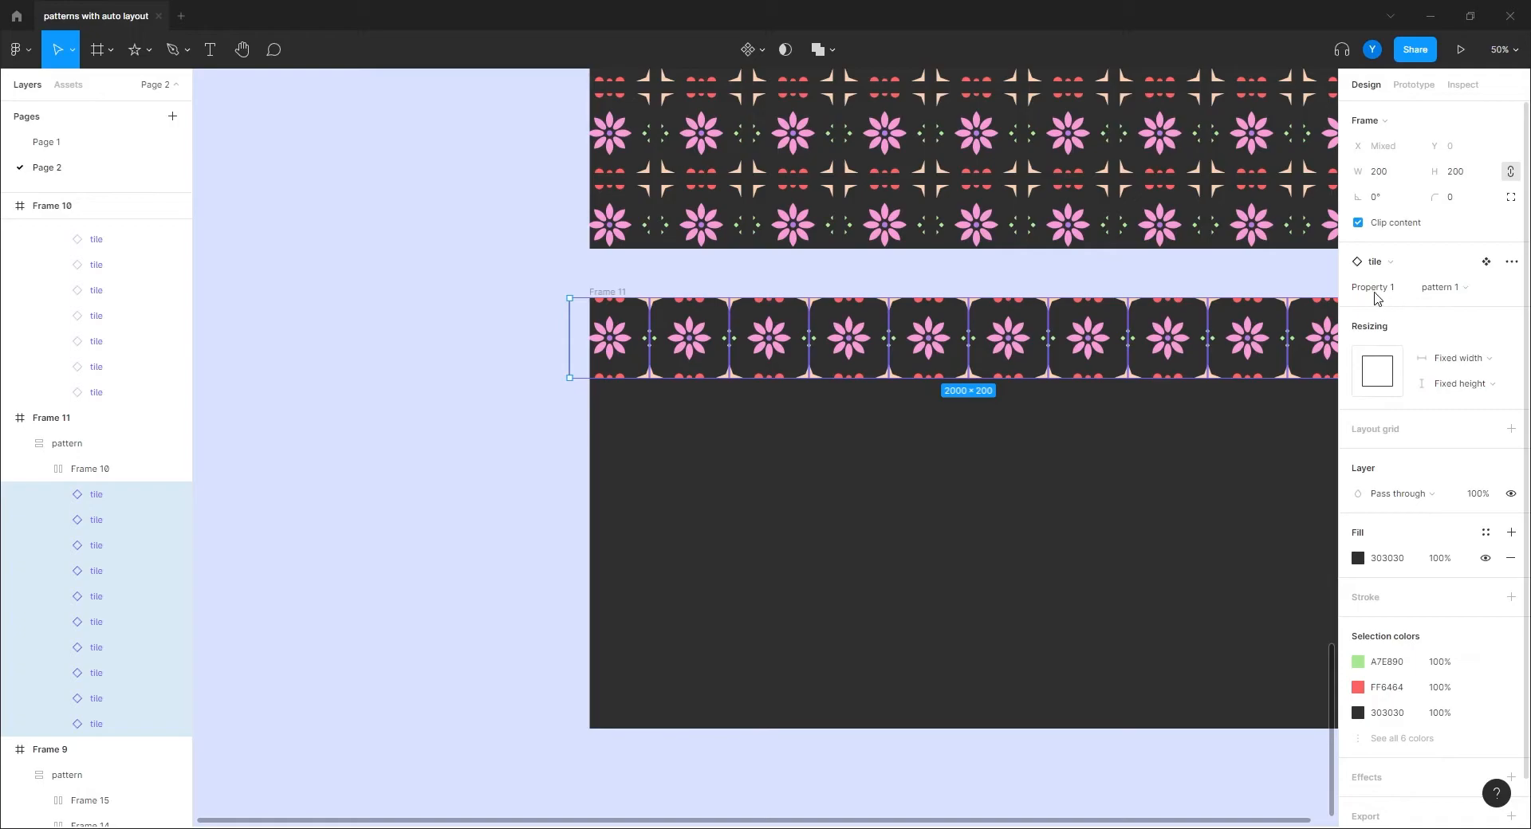
left_click(1450, 291)
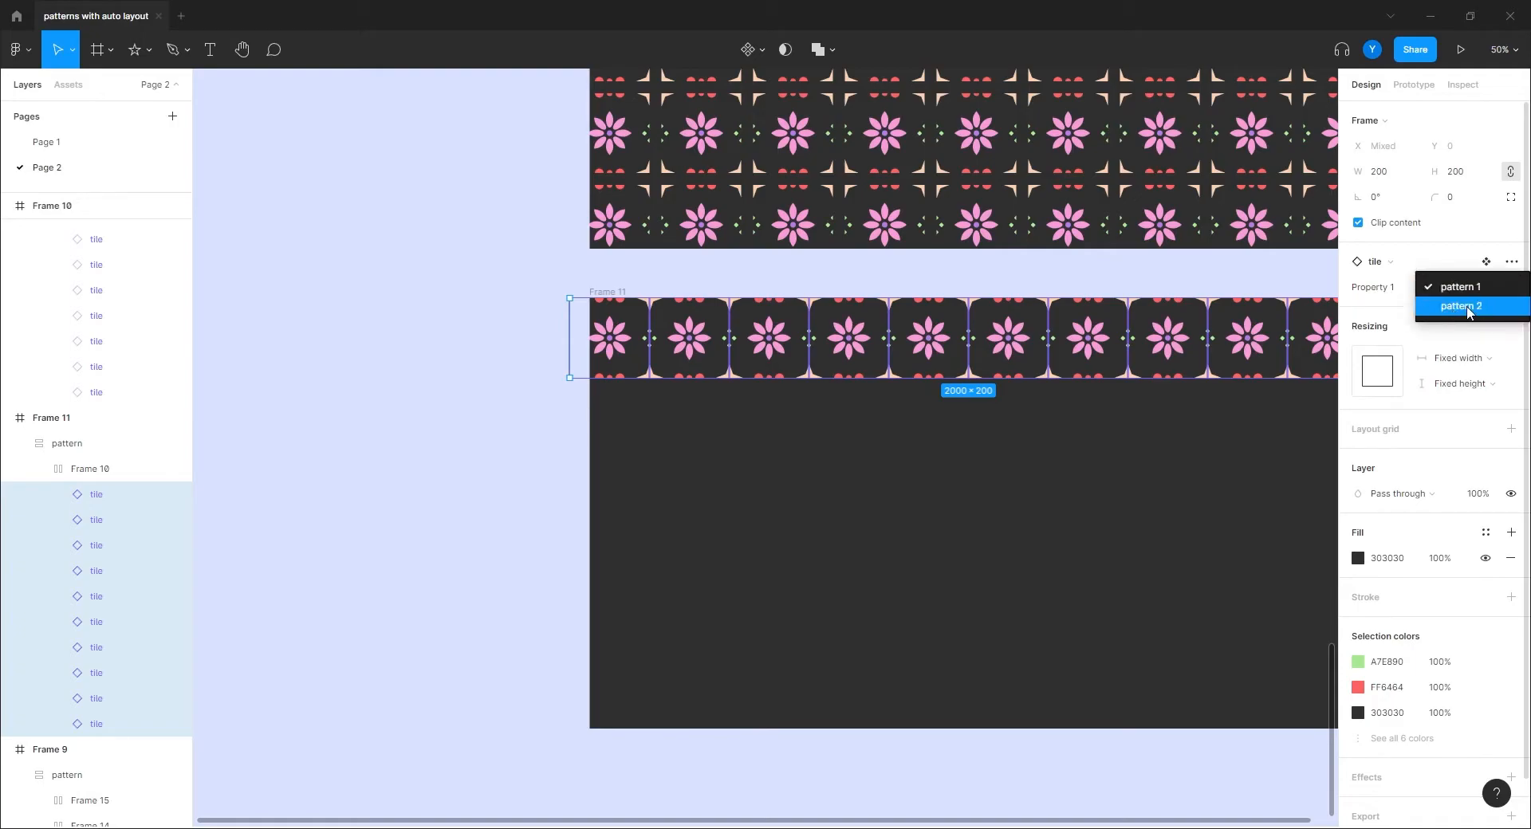
left_click(1462, 308)
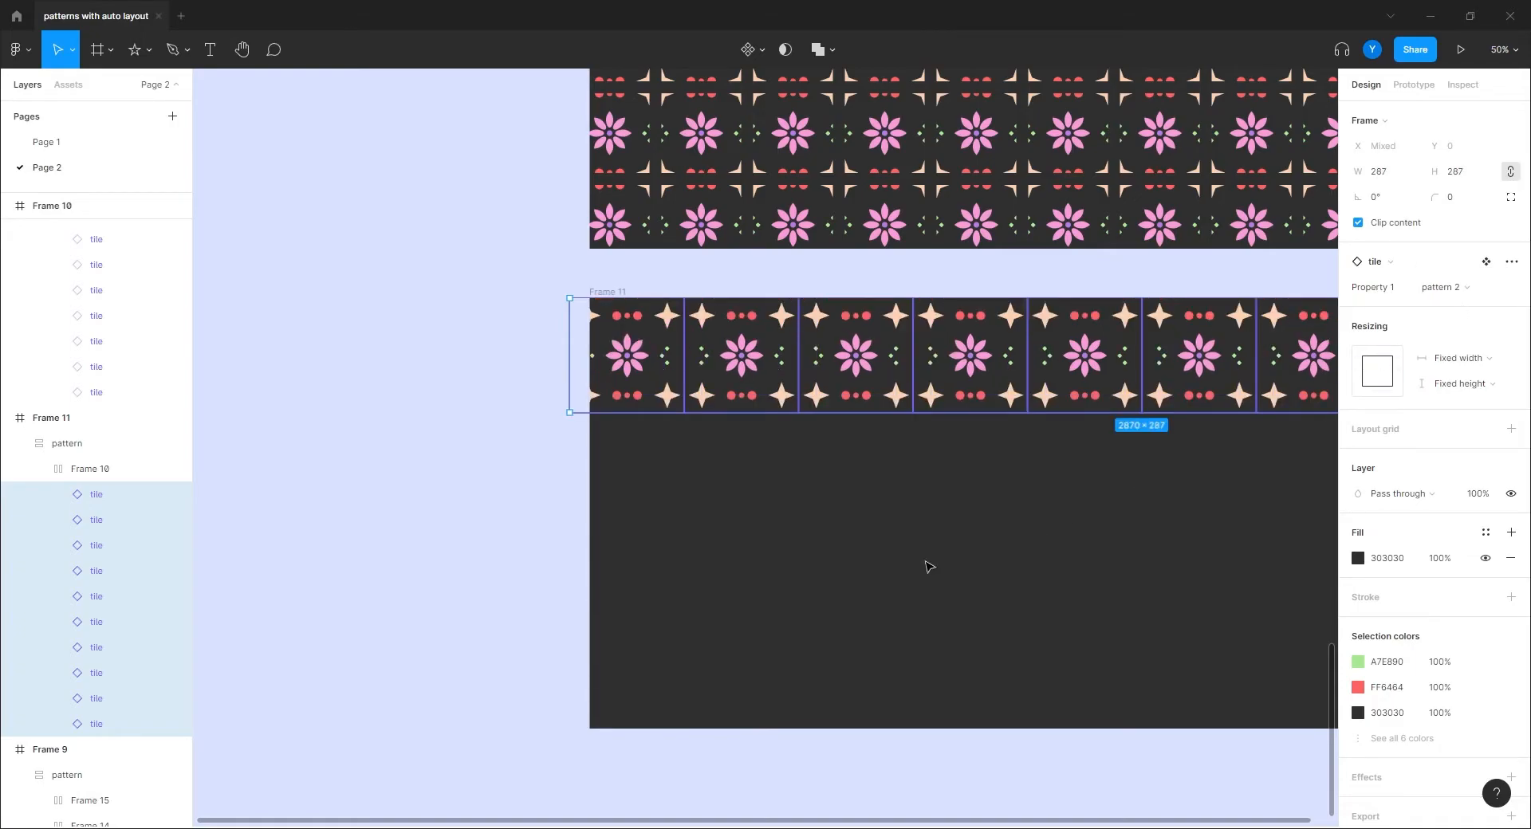
left_click_drag(946, 564, 656, 556)
left_click_drag(1135, 506, 1266, 525)
left_click(365, 460)
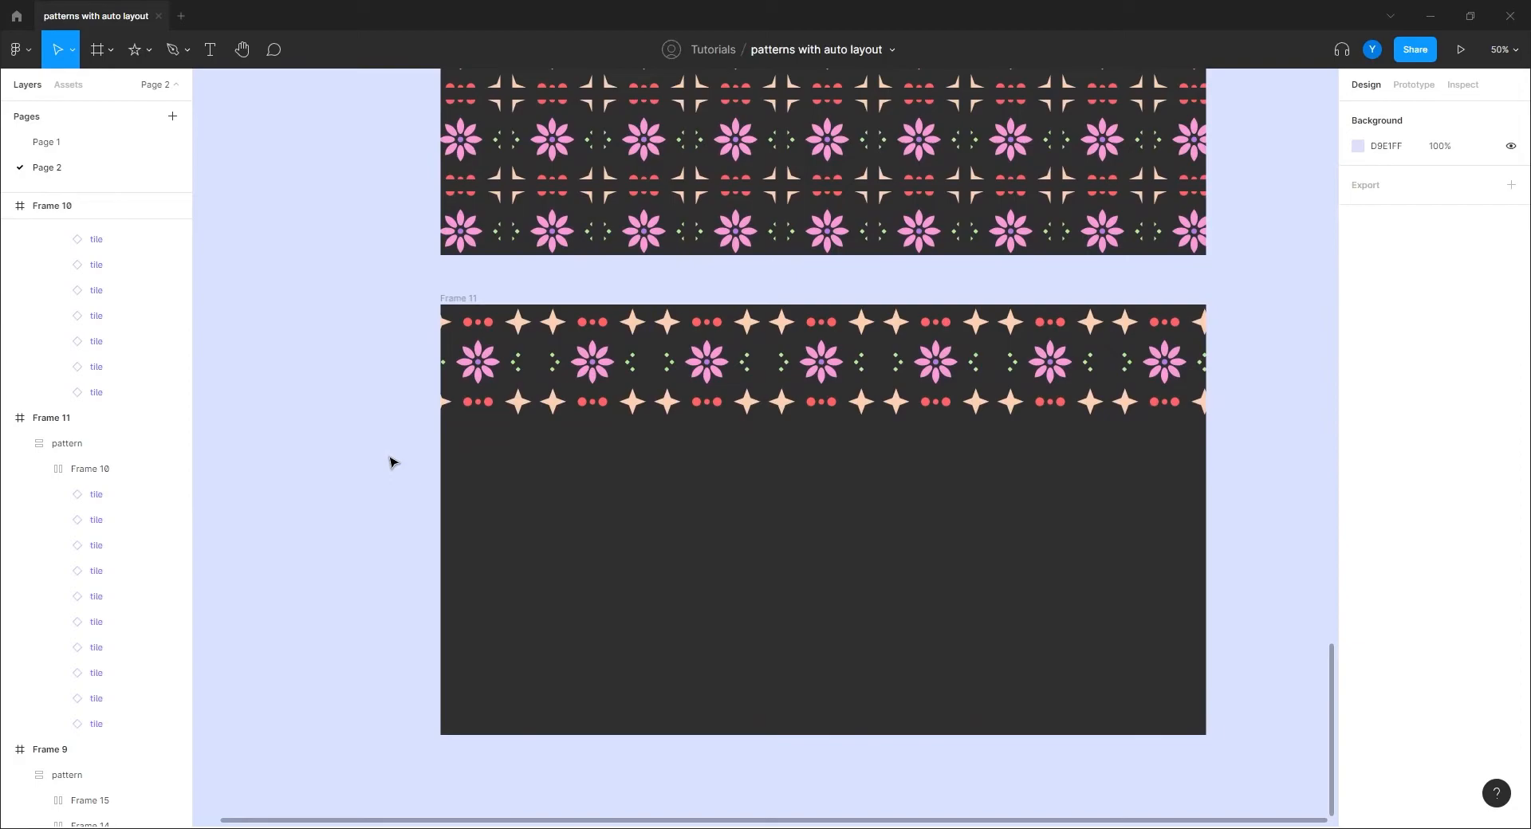
left_click(719, 372)
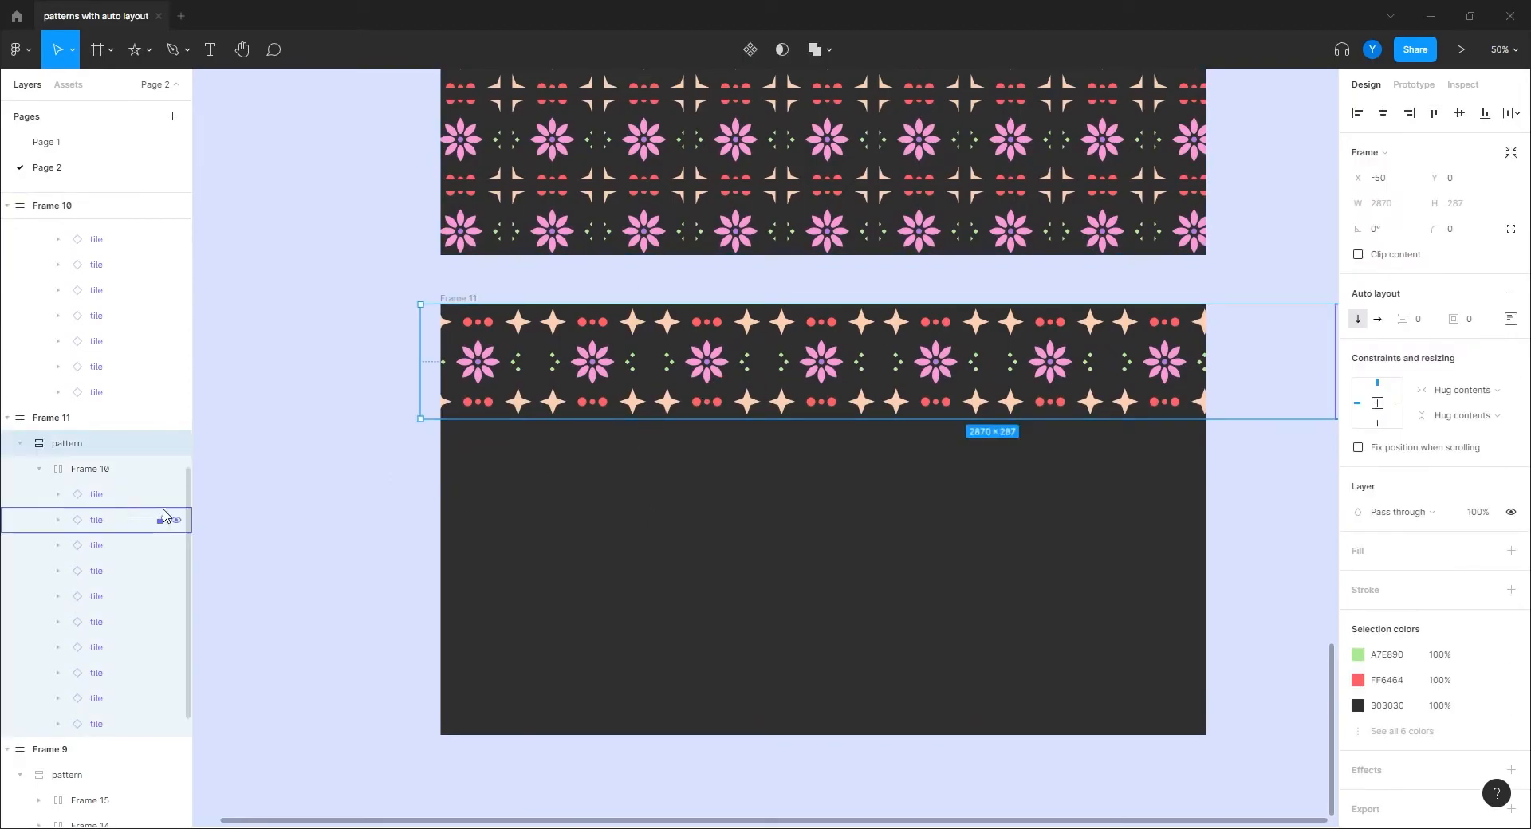
Step: Duplicate the pattern 2 row with Ctrl+D to stack four rows, then zoom out to check
left_click(80, 469)
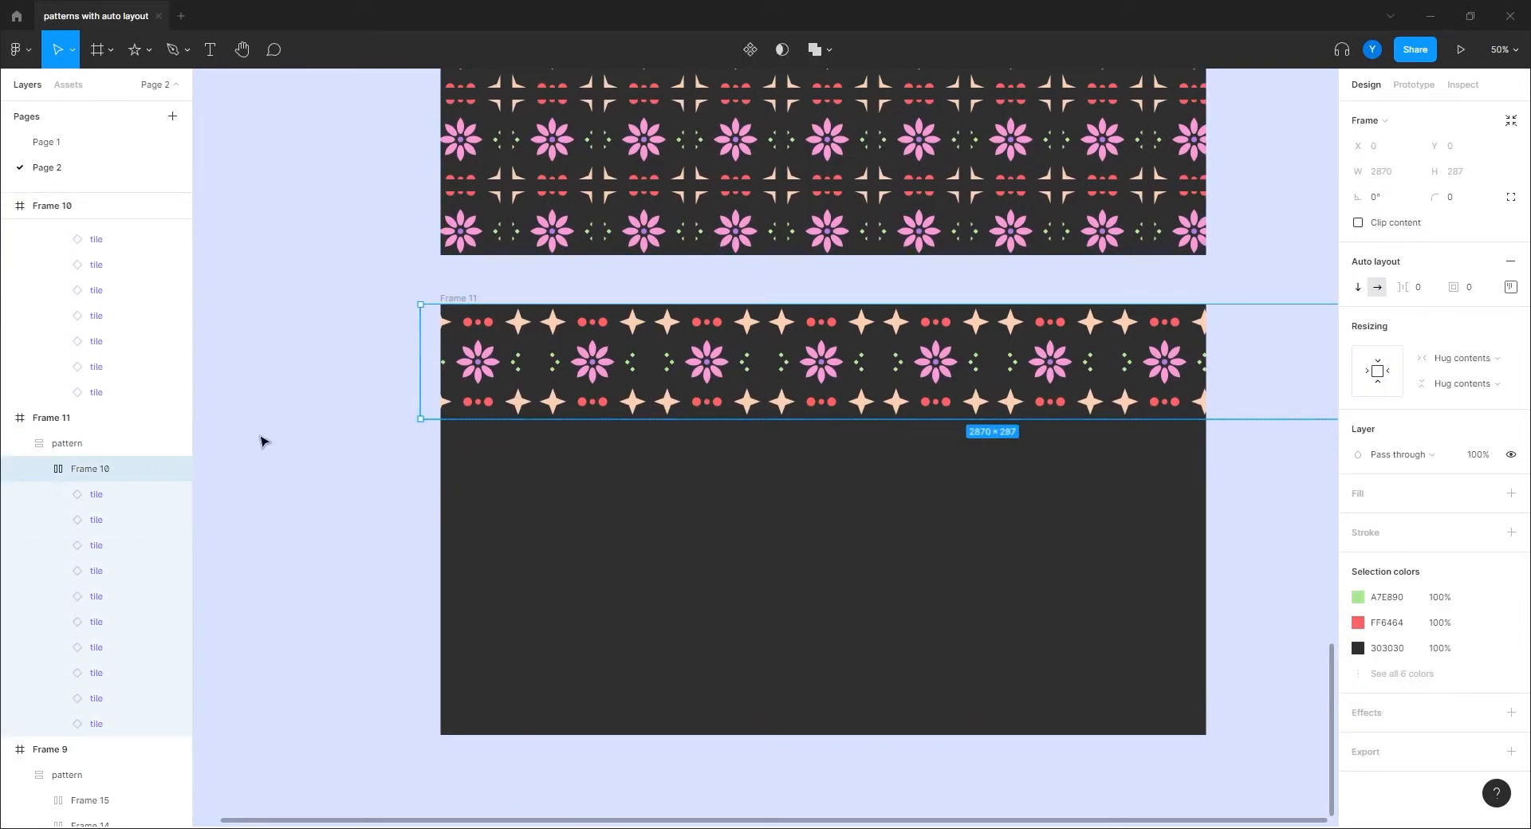
key("ctrl+d")
key("ctrl+d")
key("ctrl+d")
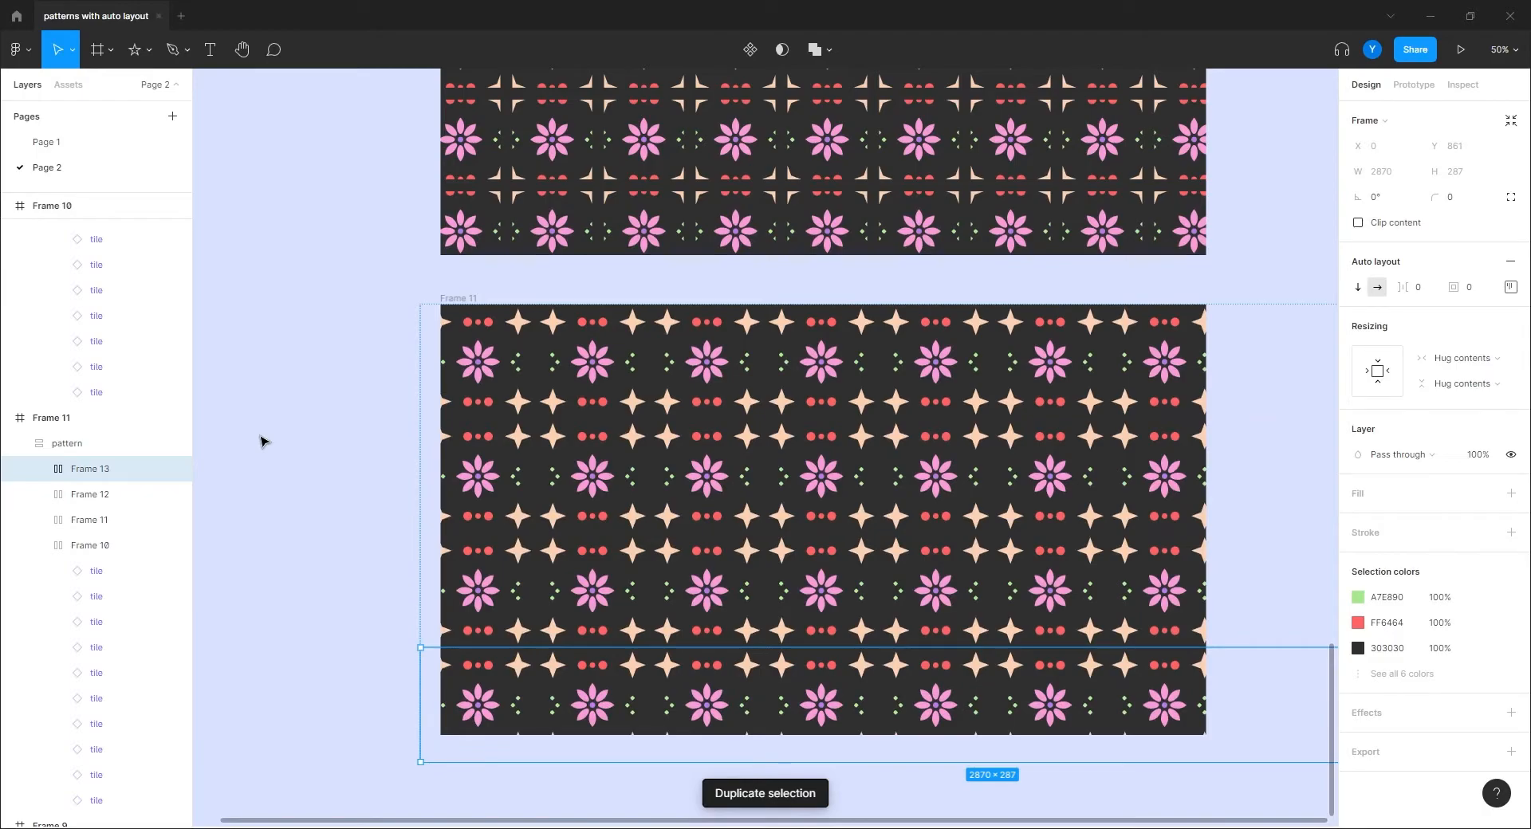
scroll(331, 444, "down", 3)
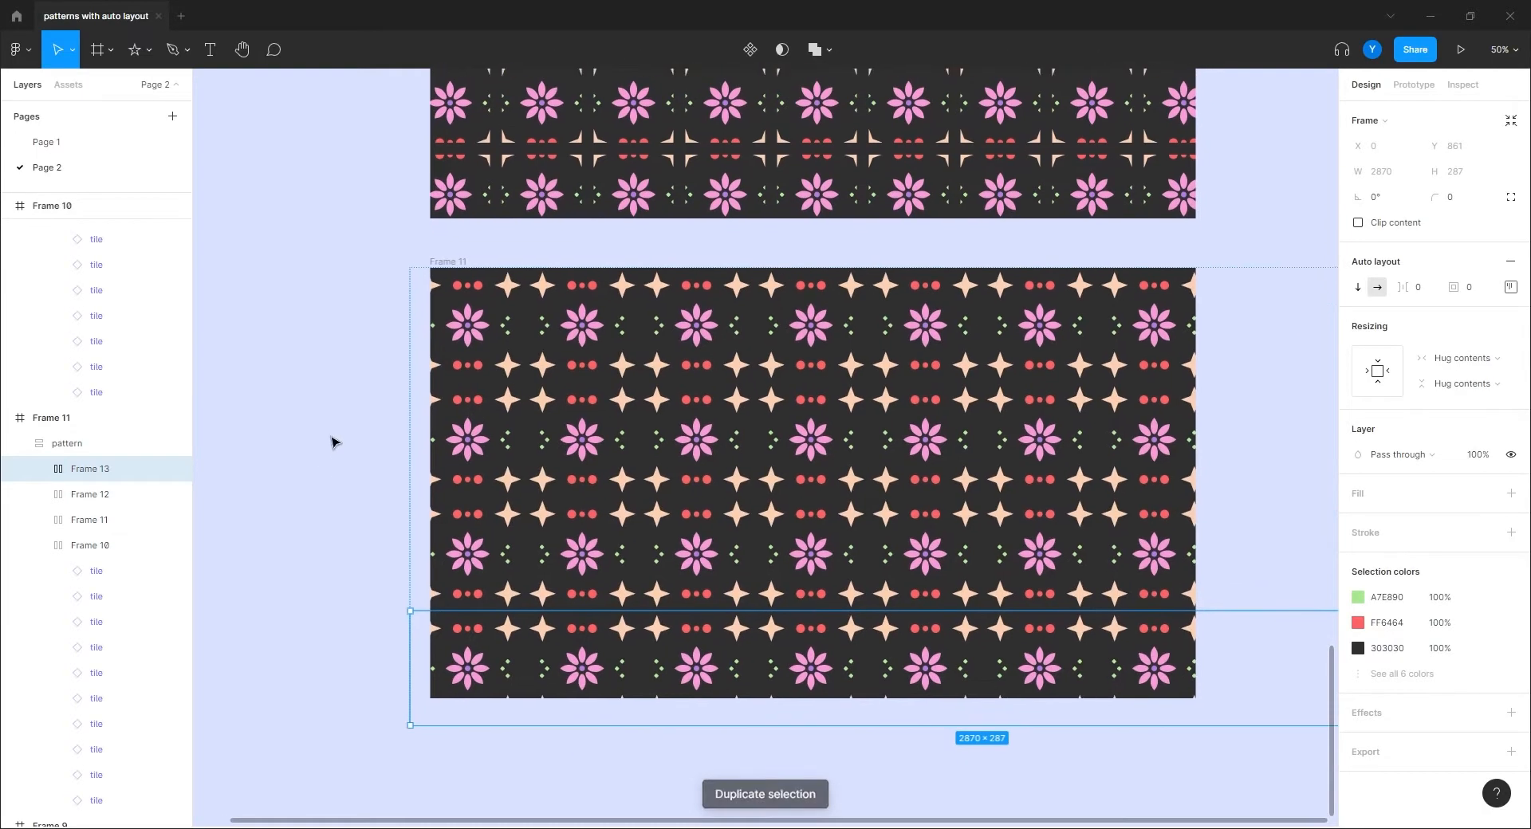
key("ctrl+minus")
left_click_drag(533, 569, 487, 562)
scroll(481, 566, "up", 8)
scroll(481, 566, "left", 4)
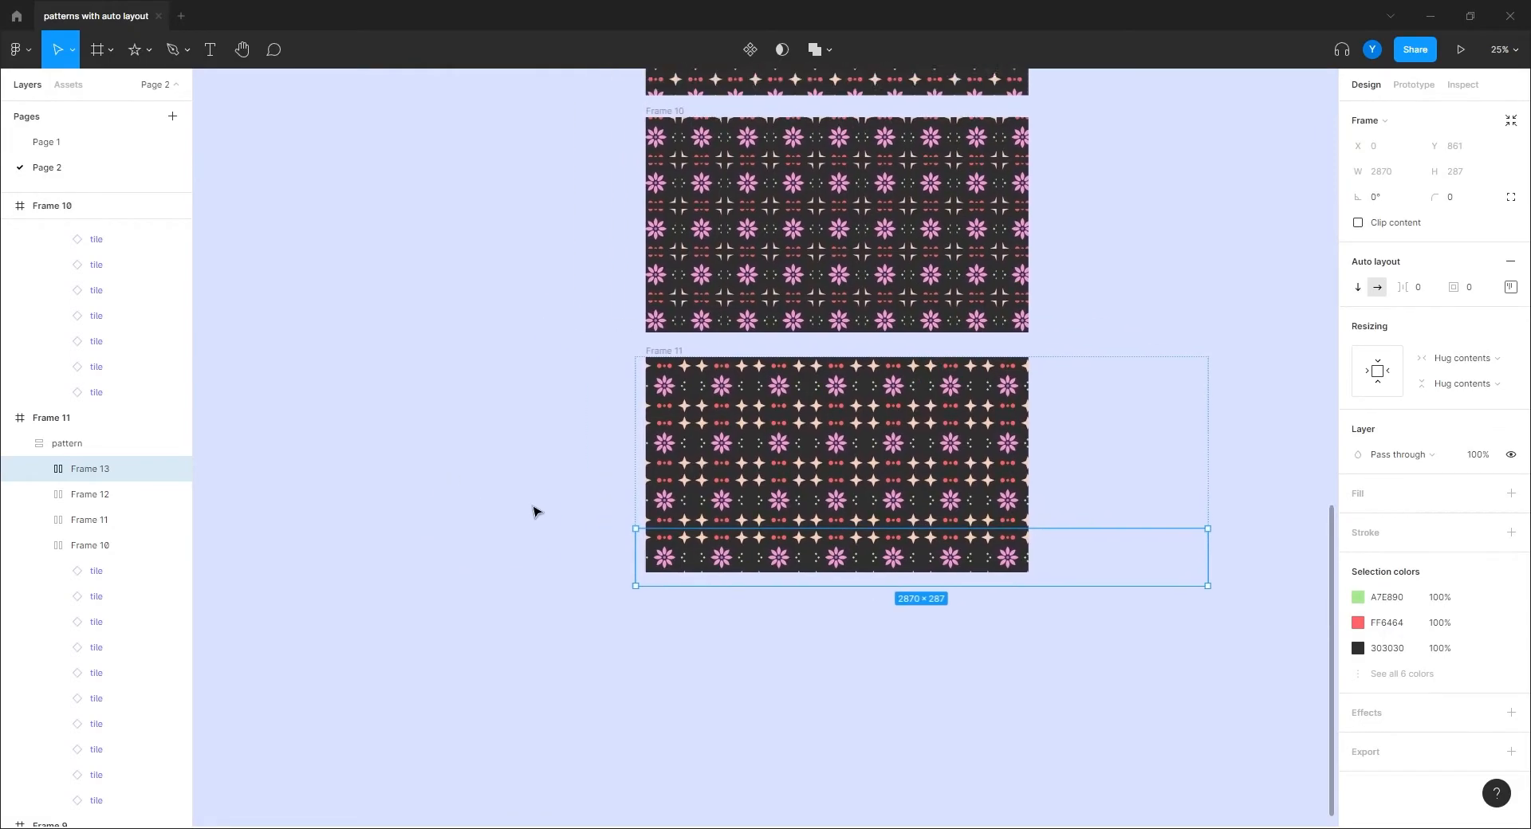
key("ctrl+plus")
left_click_drag(511, 344, 482, 505)
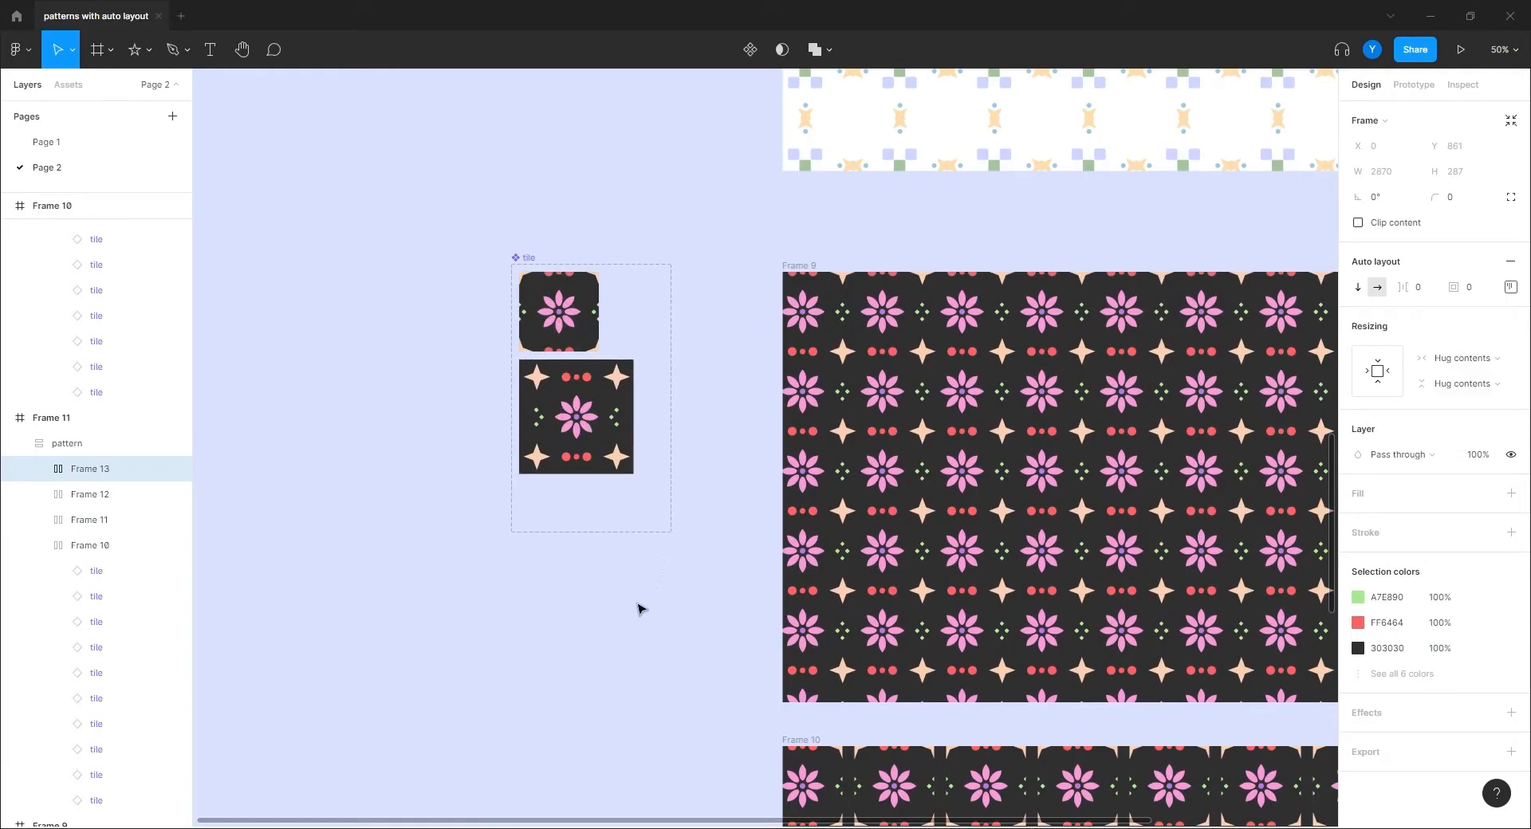
Step: Recolor the flower in the pattern 2 tile to a peach fill
left_click_drag(602, 606, 412, 343)
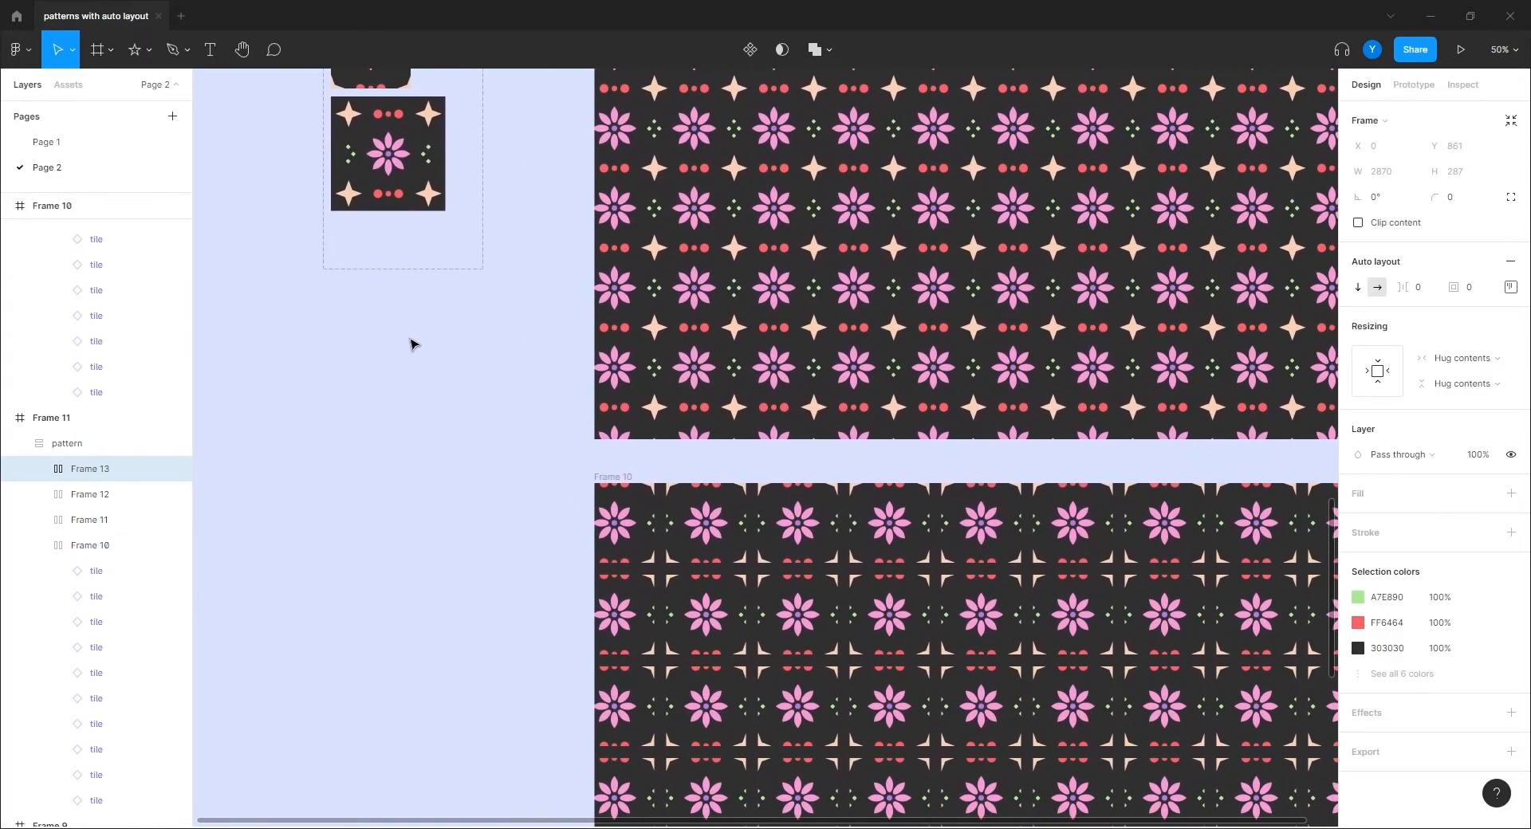
left_click_drag(363, 292, 506, 490)
left_click_drag(478, 194, 434, 188)
left_click_drag(654, 491, 529, 506)
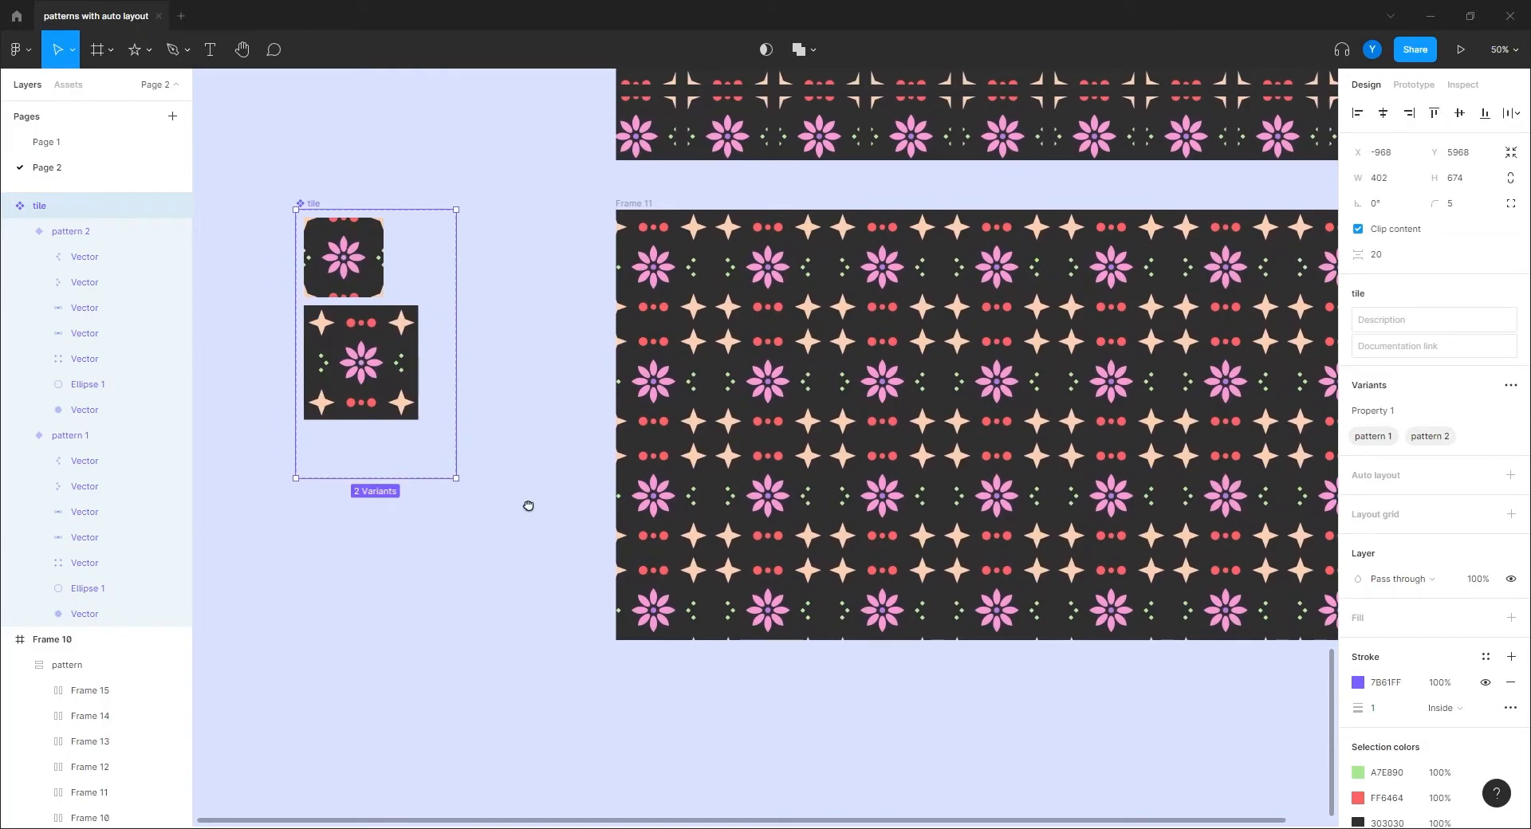
left_click(380, 364, "ctrl")
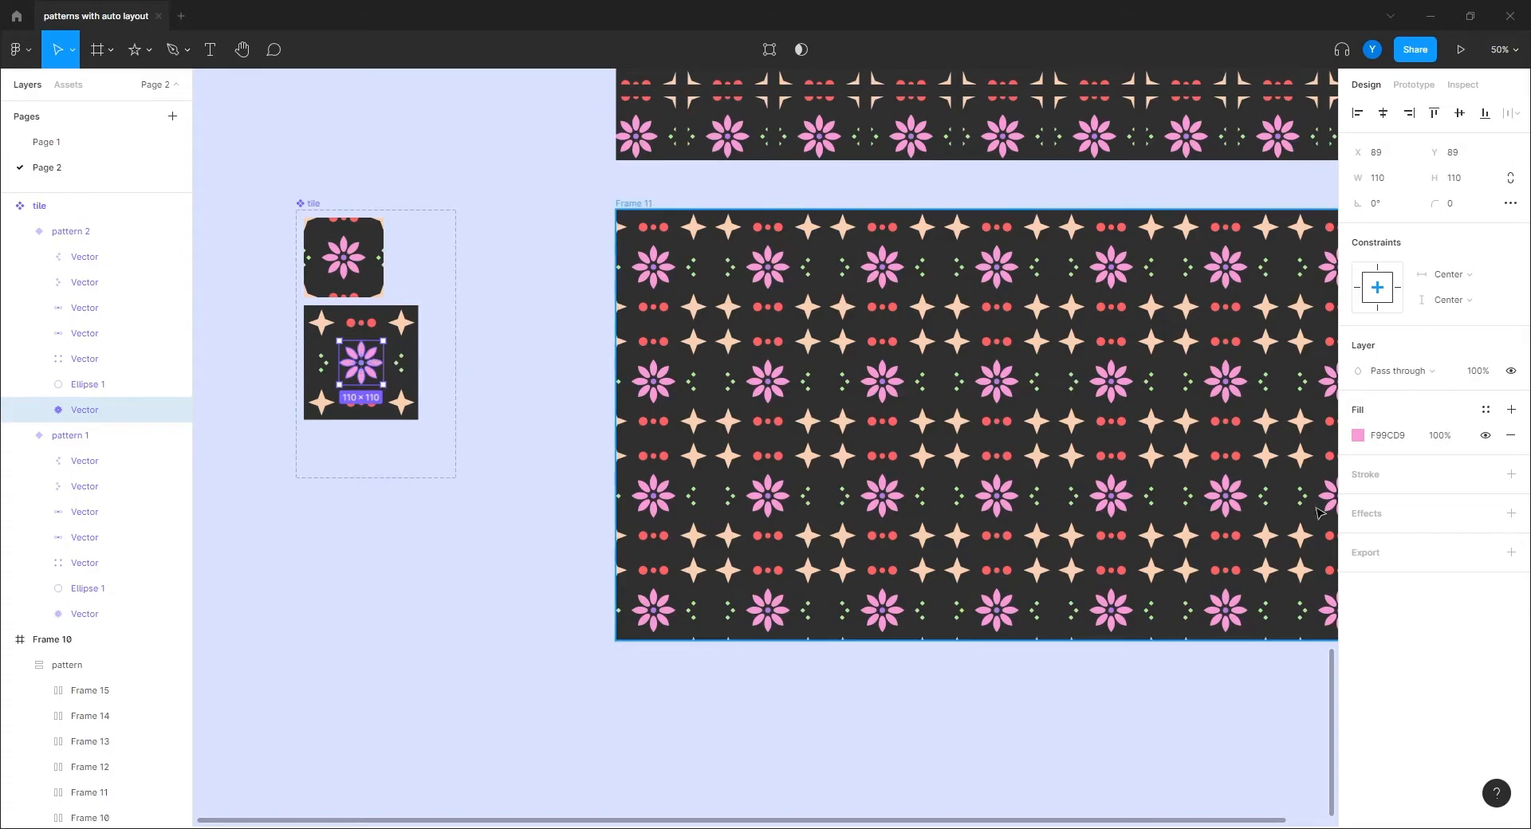
left_click(1358, 435)
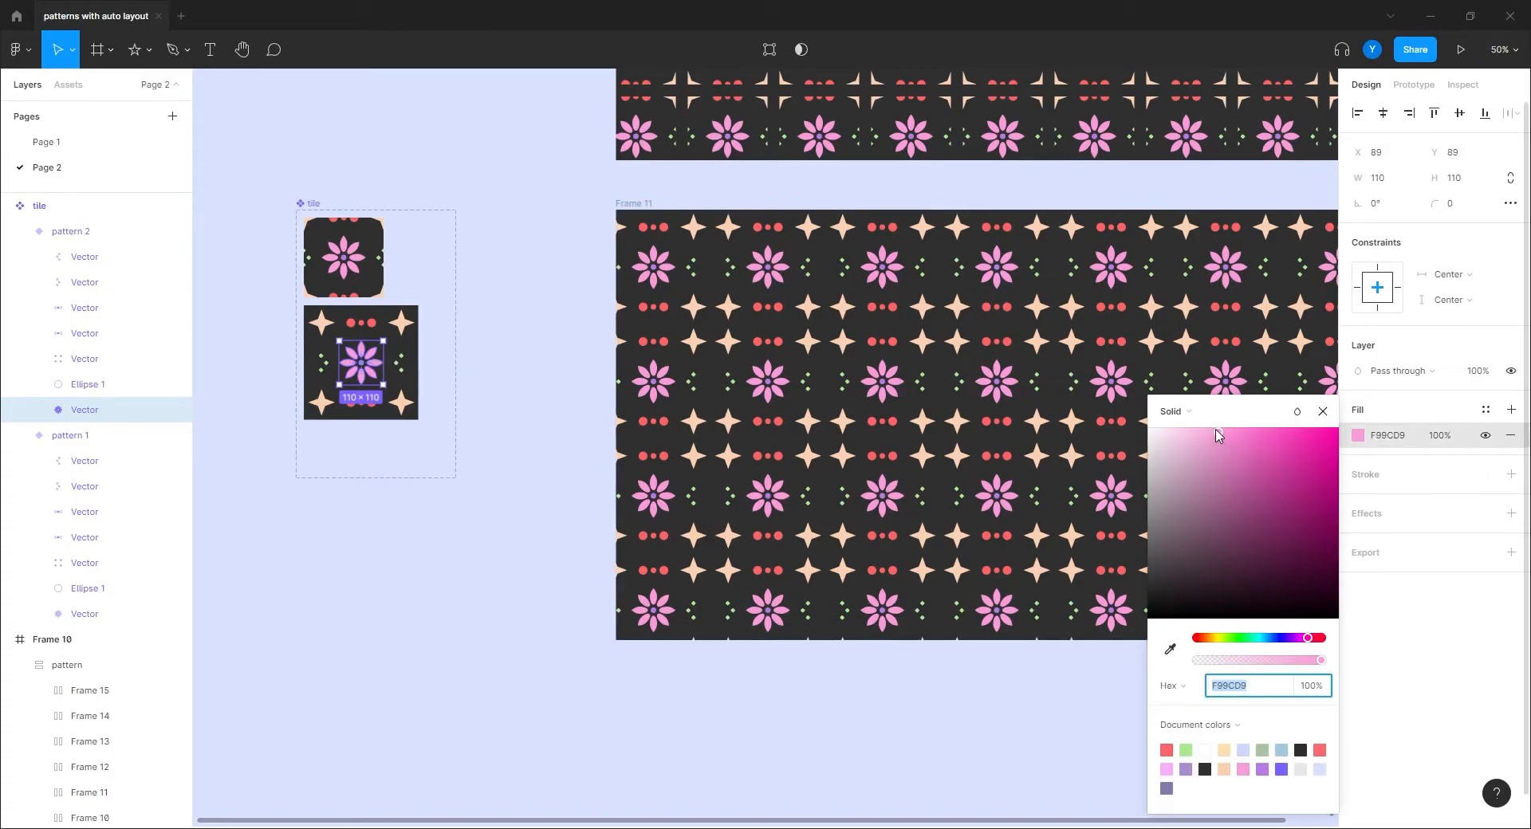
left_click(1208, 639)
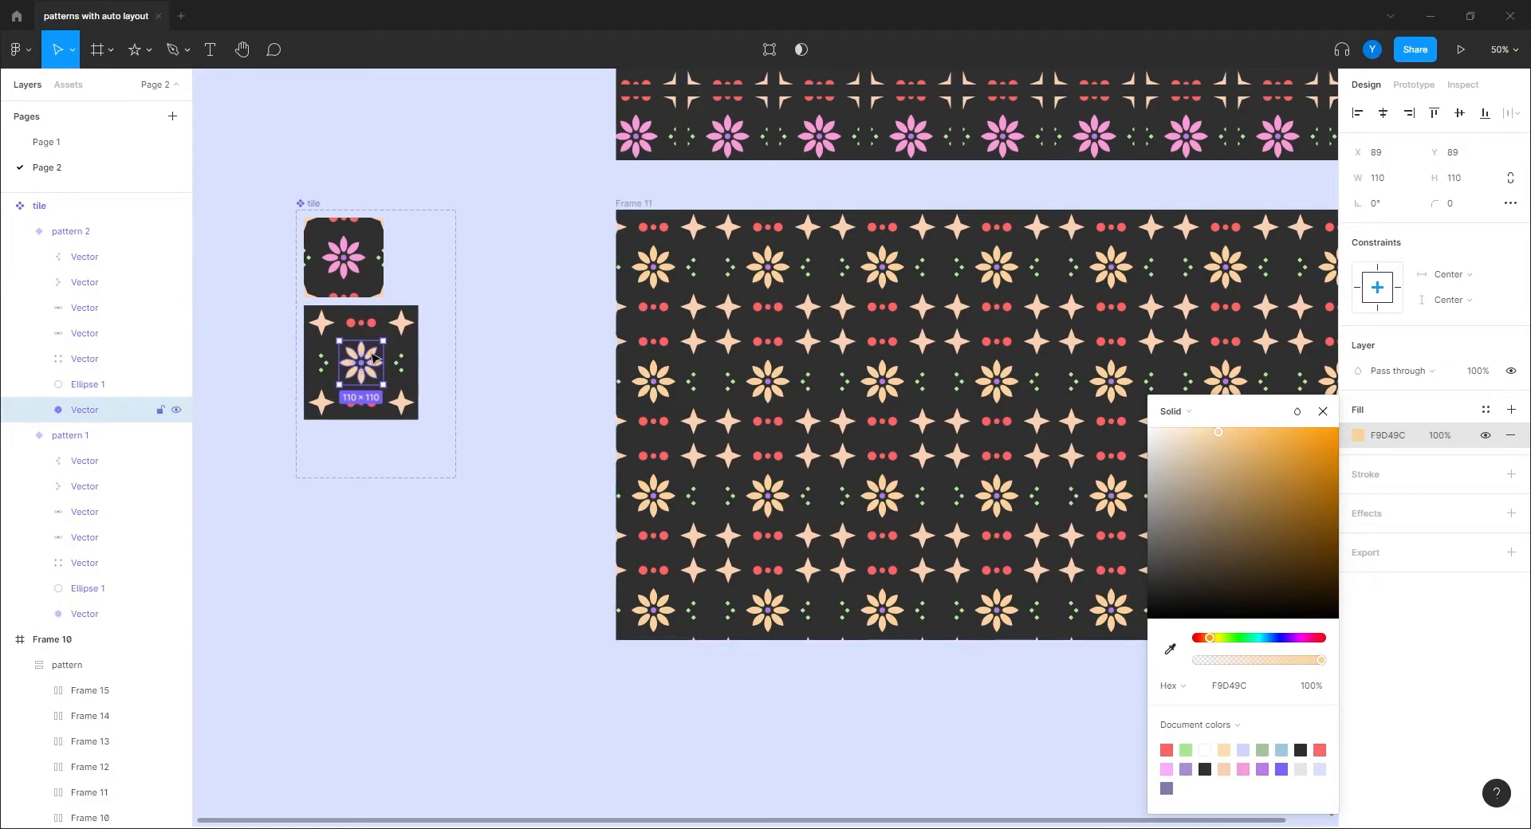
Step: Set the fill of both dot rows to bright orange FF975C
left_click(361, 322, "ctrl")
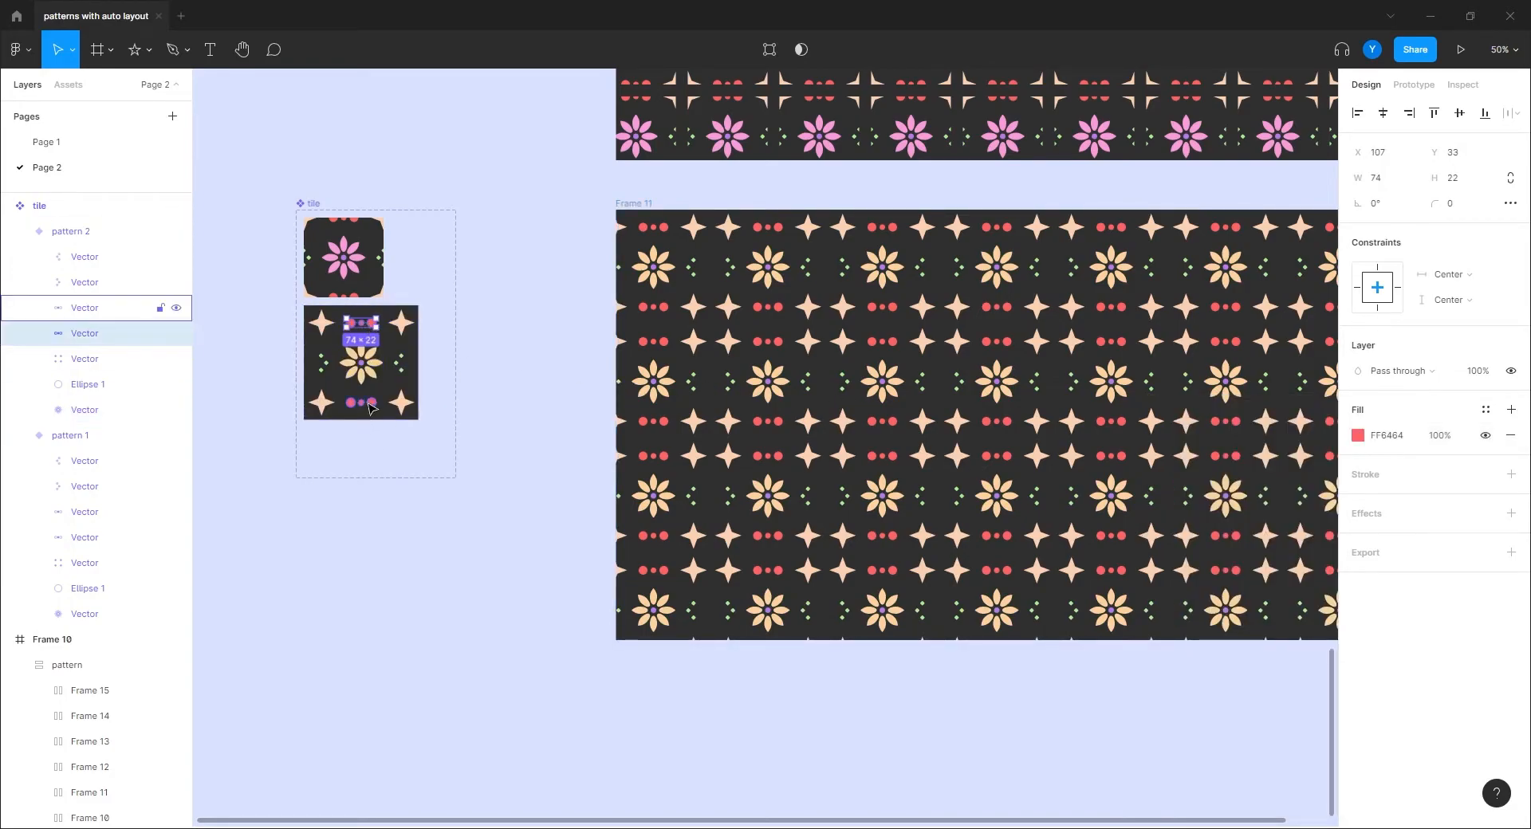
left_click(372, 409, "shift")
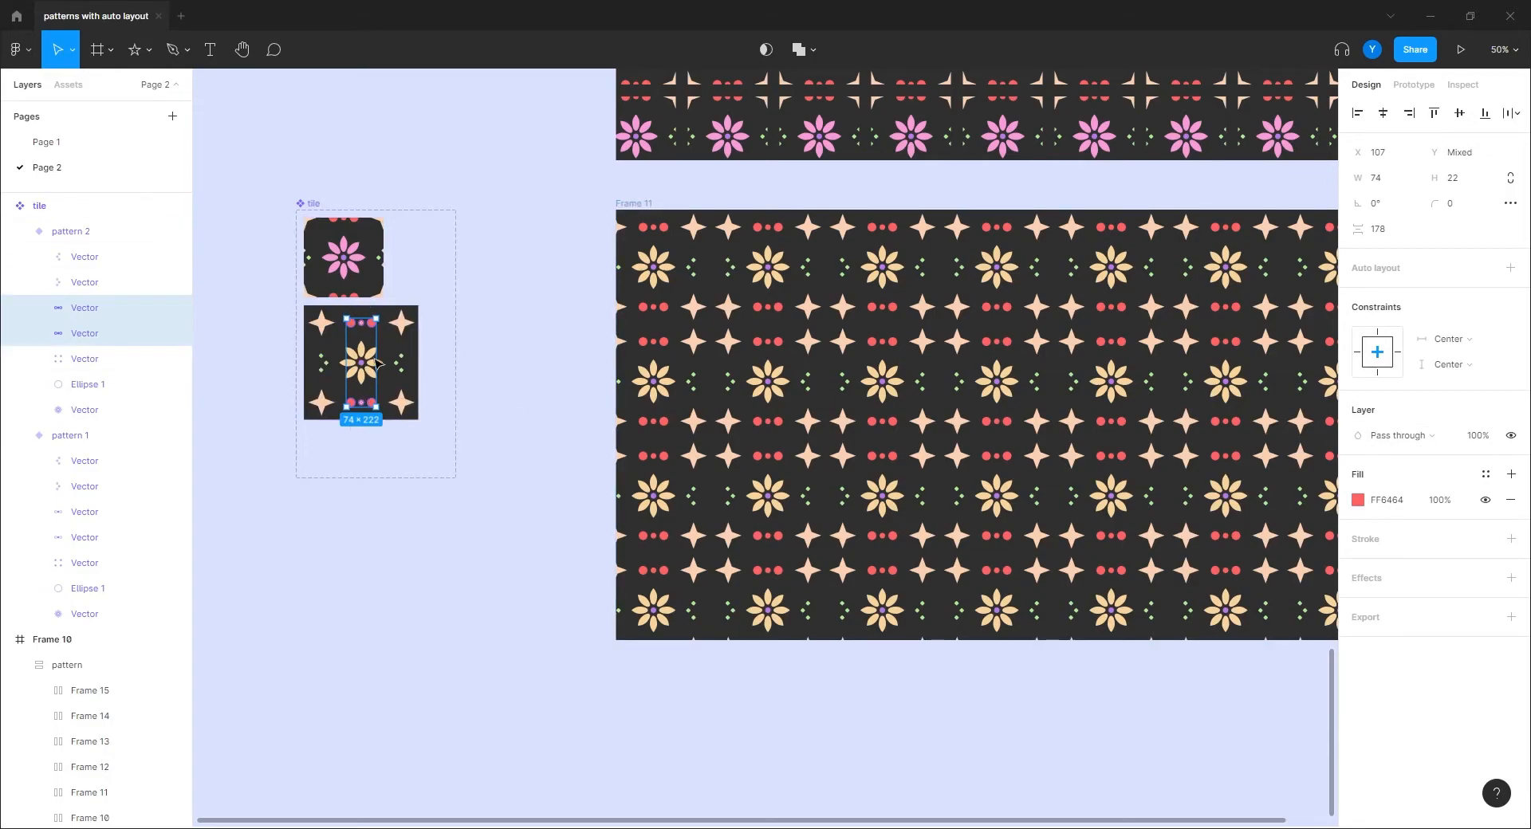
left_click(1358, 500)
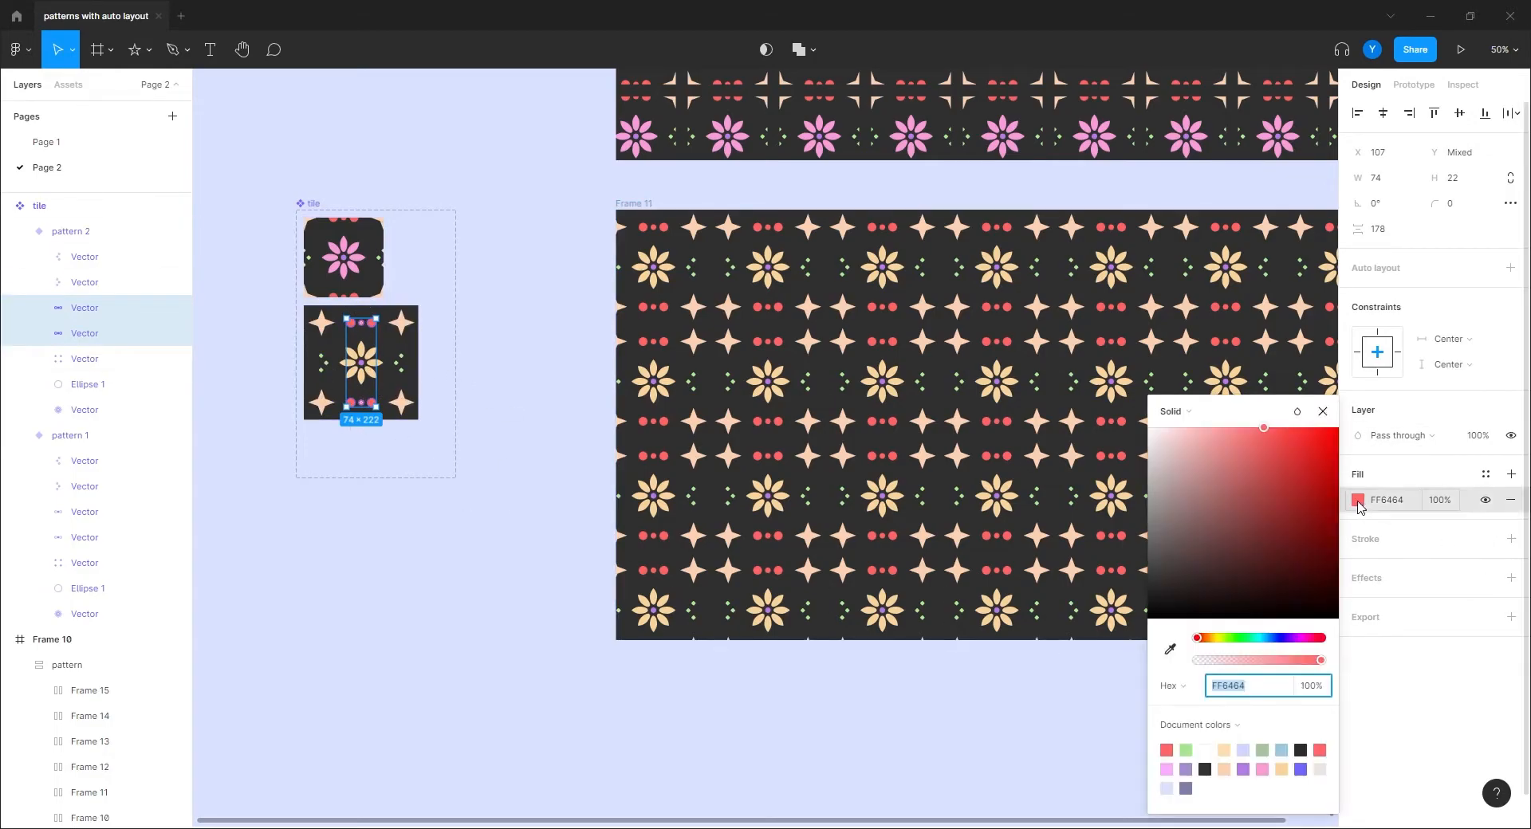
left_click(1240, 638)
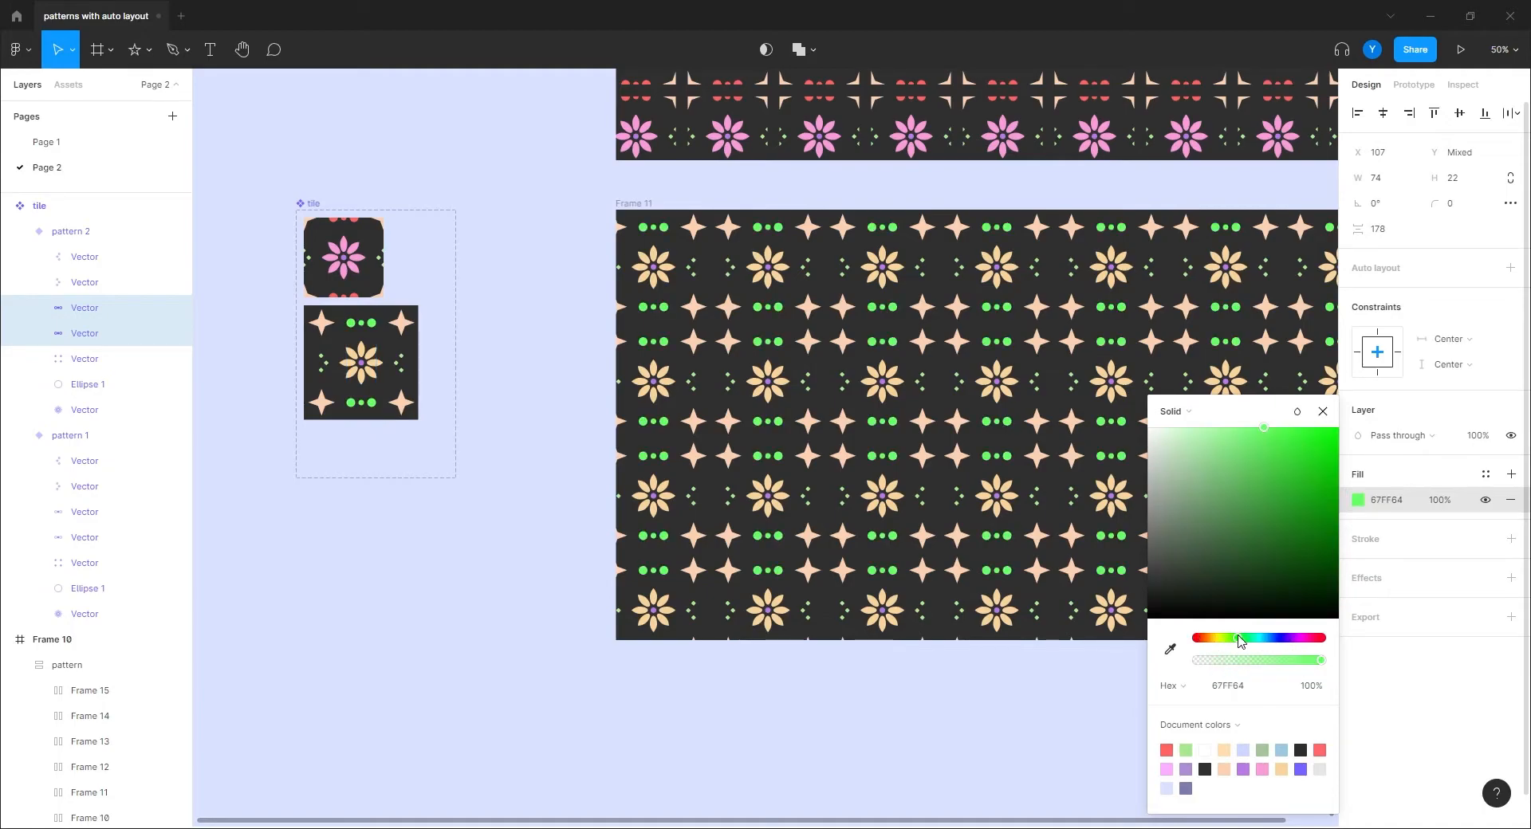
left_click_drag(1187, 532, 1187, 486)
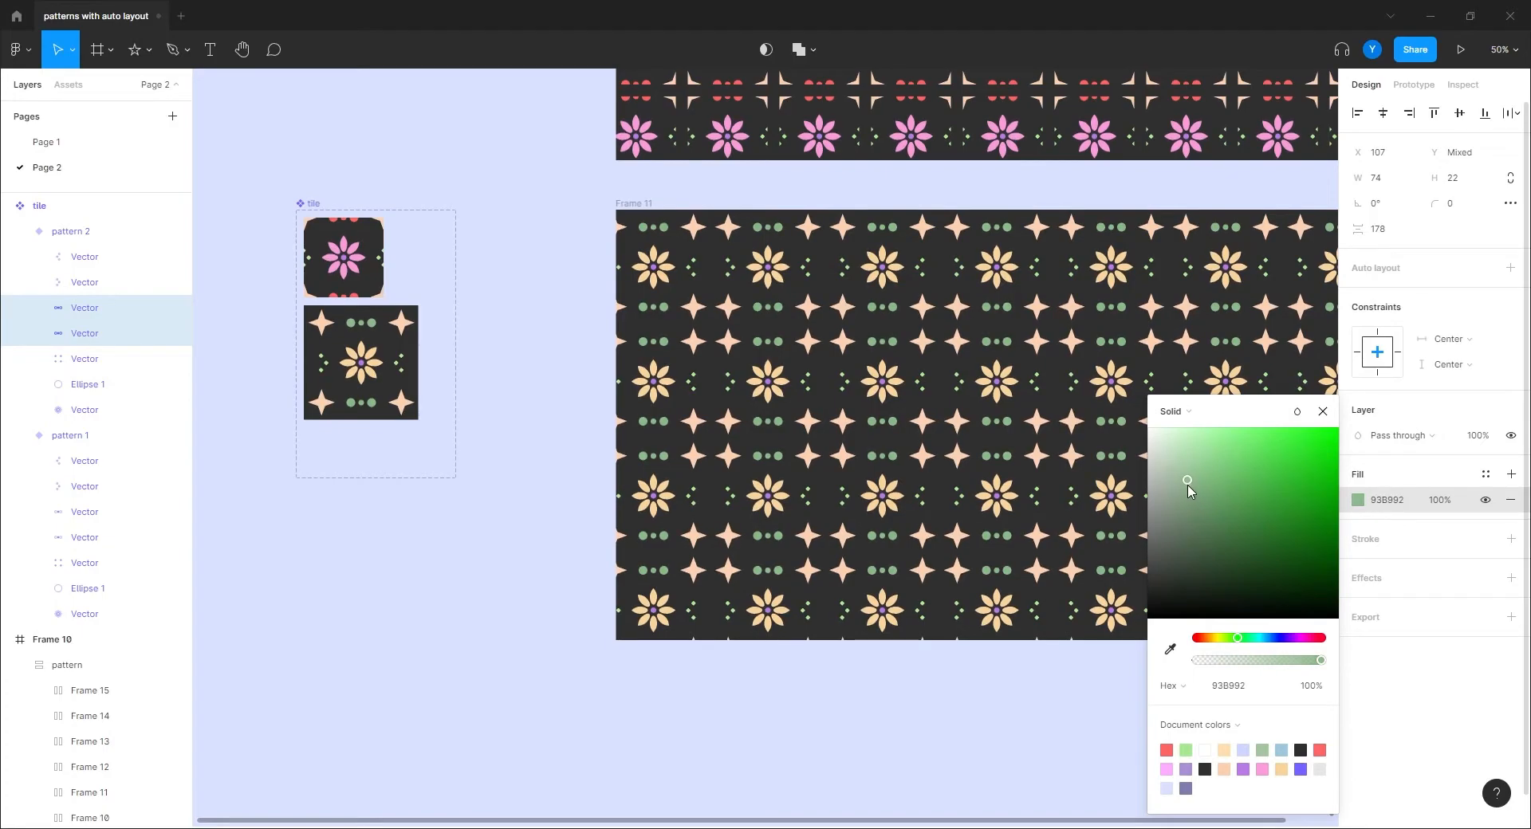
left_click(1205, 639)
left_click_drag(1211, 496, 1270, 430)
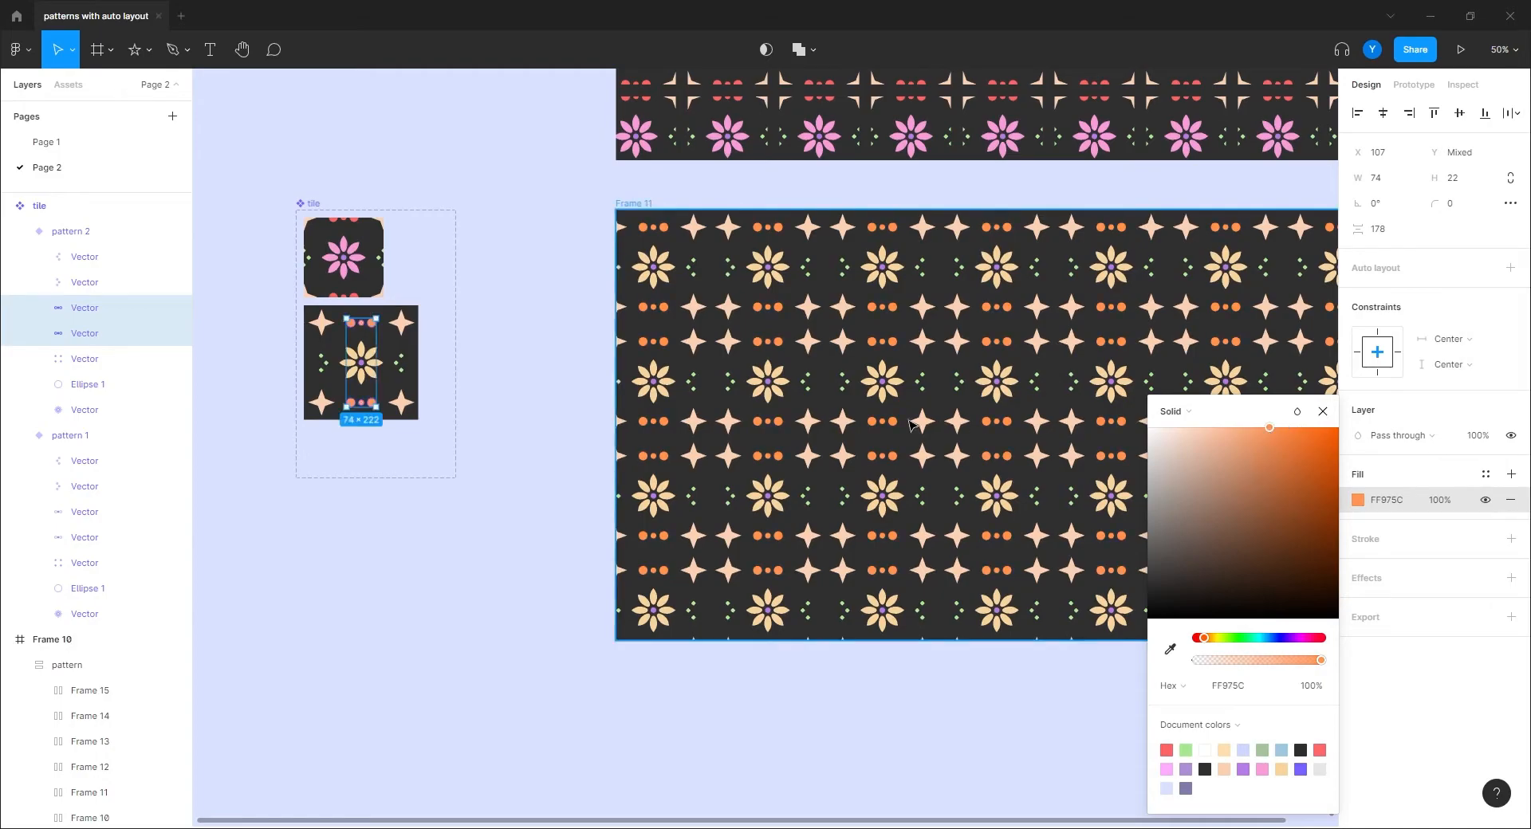
Step: Give the four-point star a light blue B1CEFB fill
left_click(331, 412)
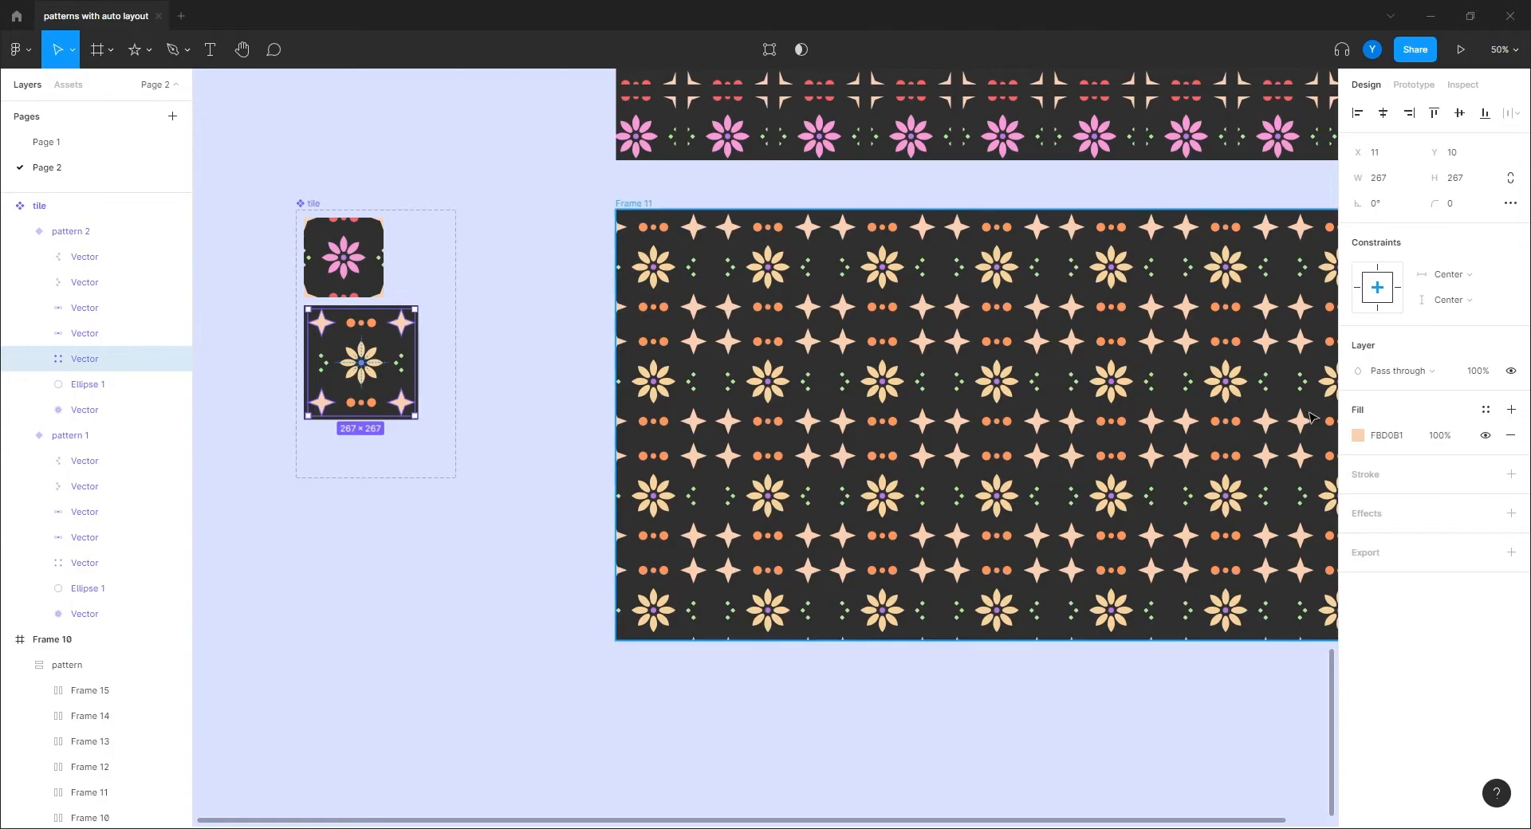
left_click(1358, 435)
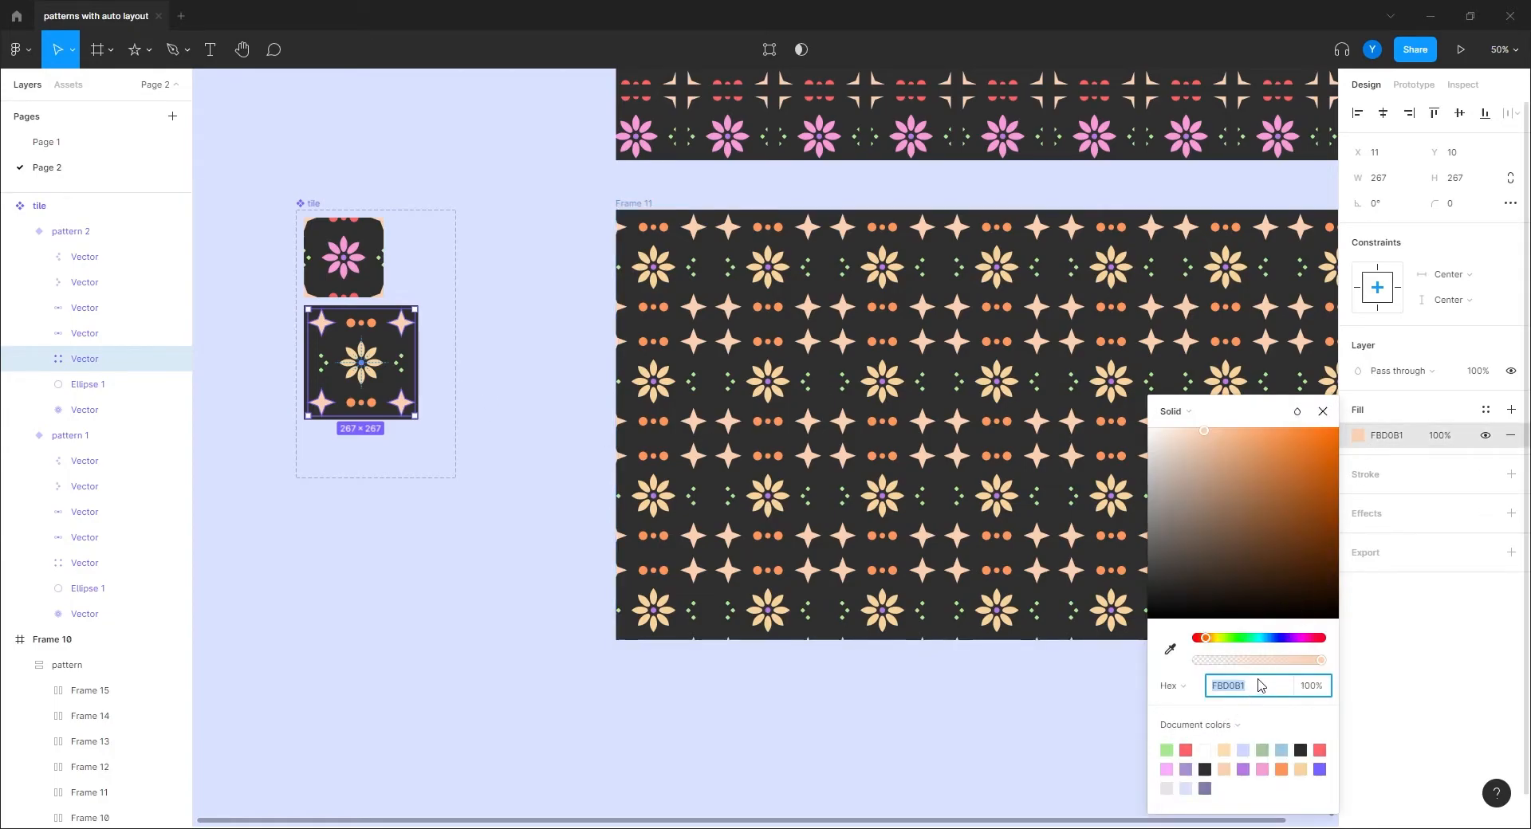
left_click(1272, 638)
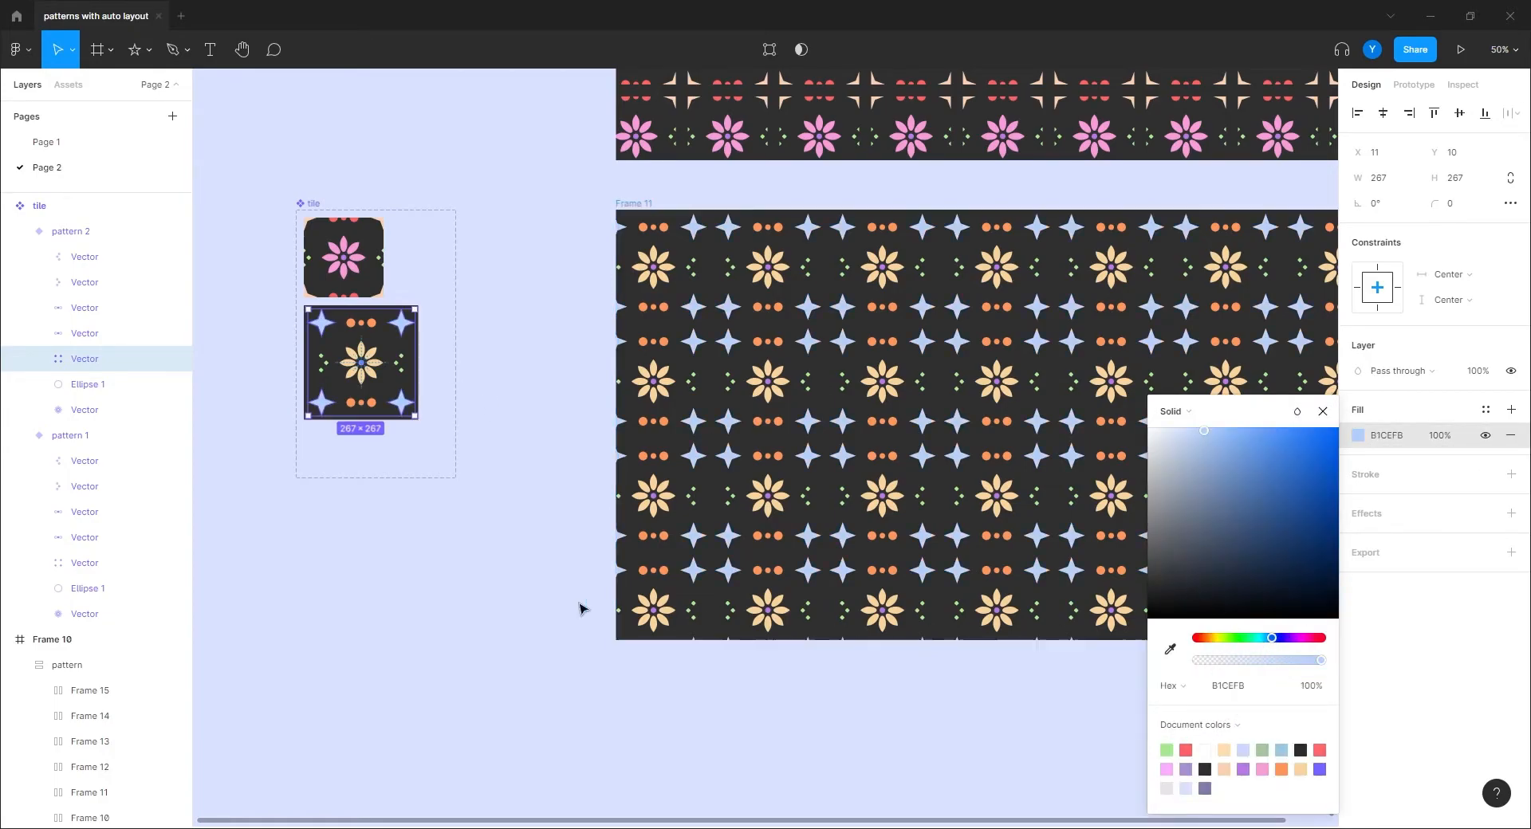
left_click(439, 578)
left_click_drag(541, 600, 575, 601)
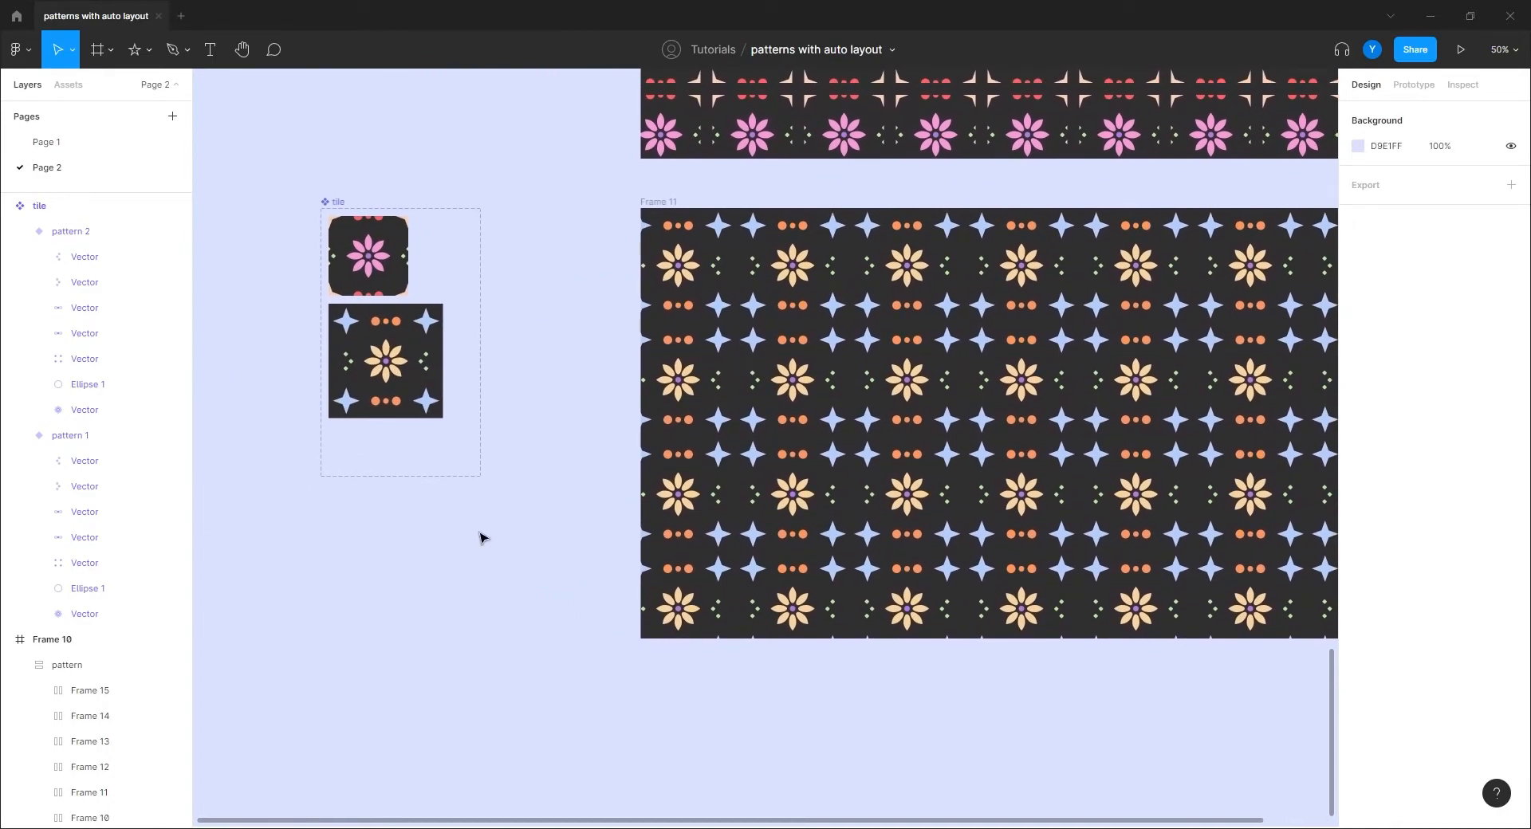
Step: Flatten the top and bottom dot rows of pattern 2 into one shape
left_click(70, 231)
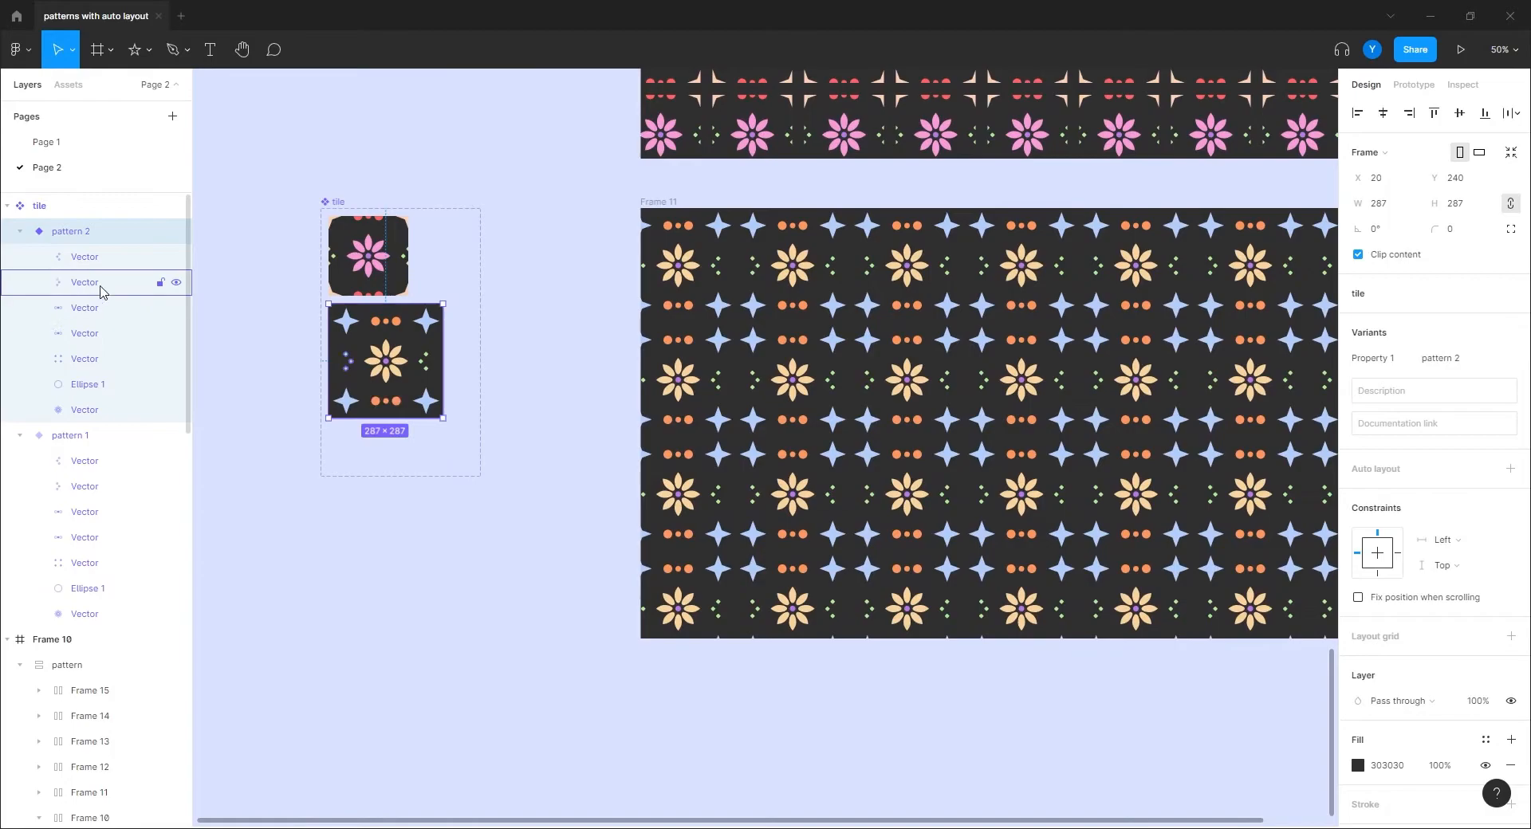
left_click(84, 257)
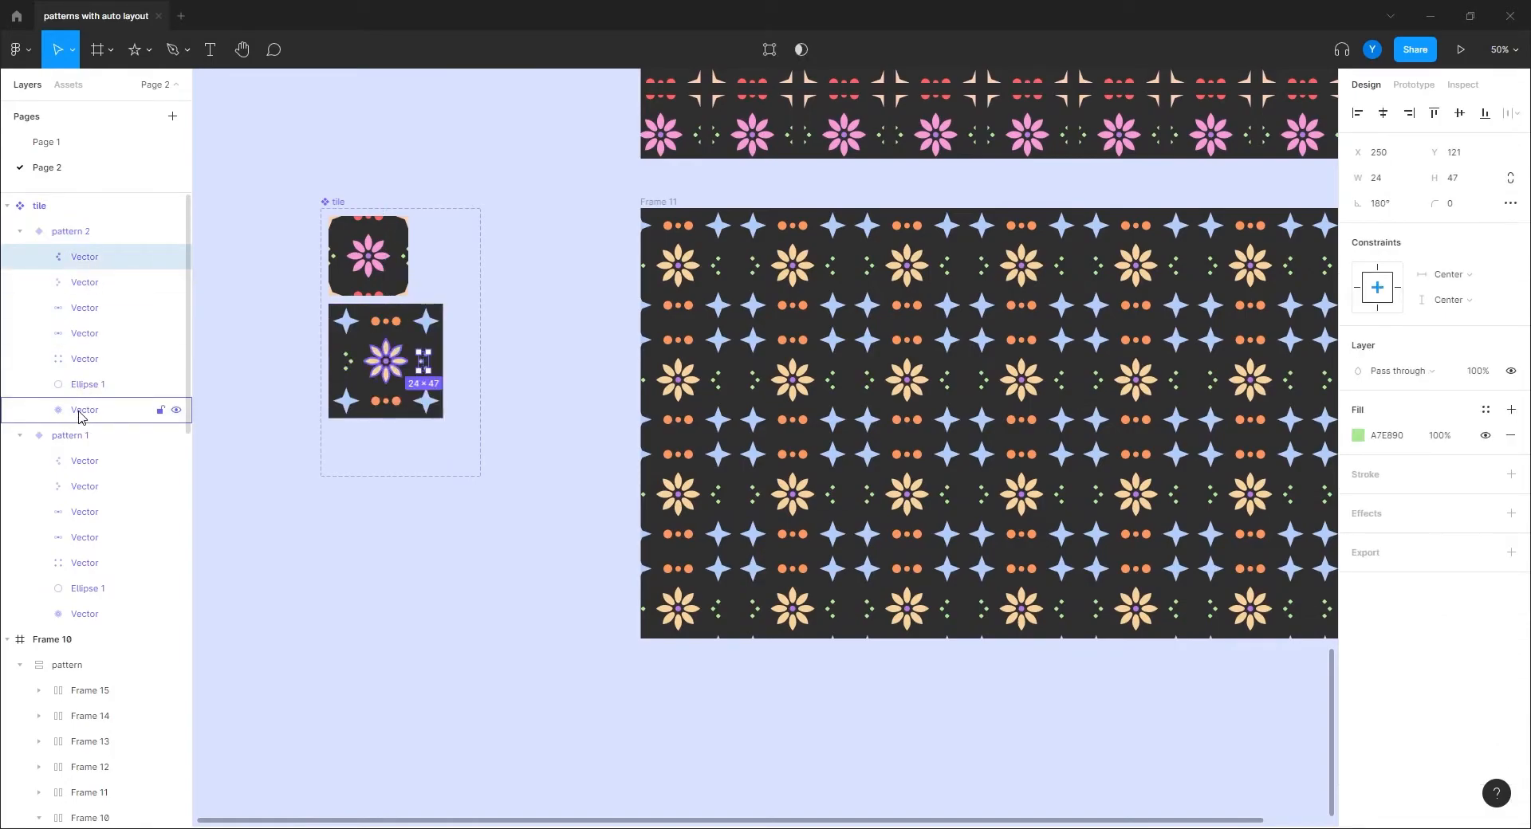
left_click(81, 333)
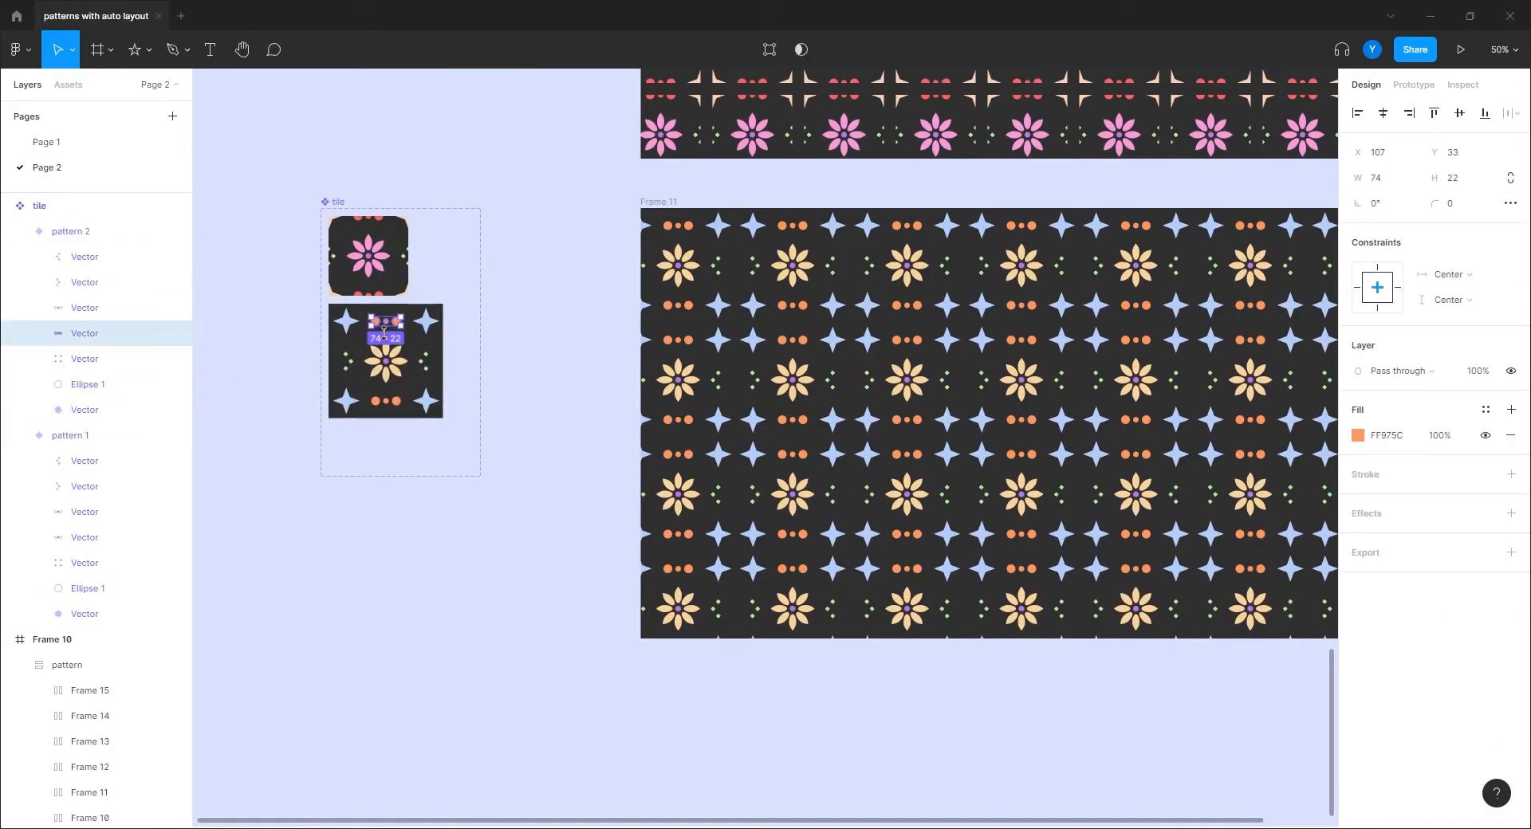
left_click(392, 410)
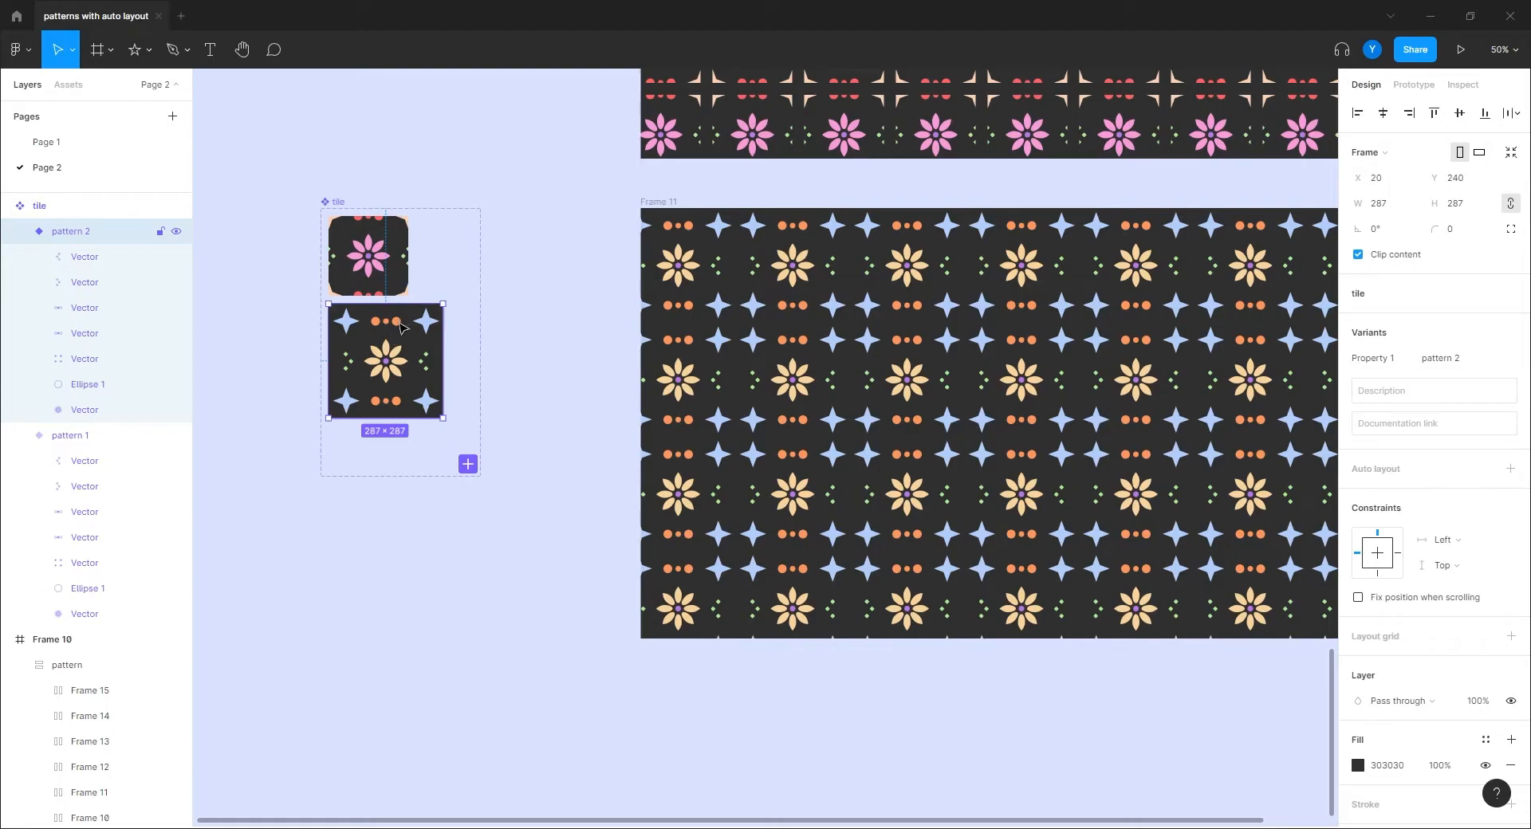
left_click(402, 327)
left_click(398, 407, "shift")
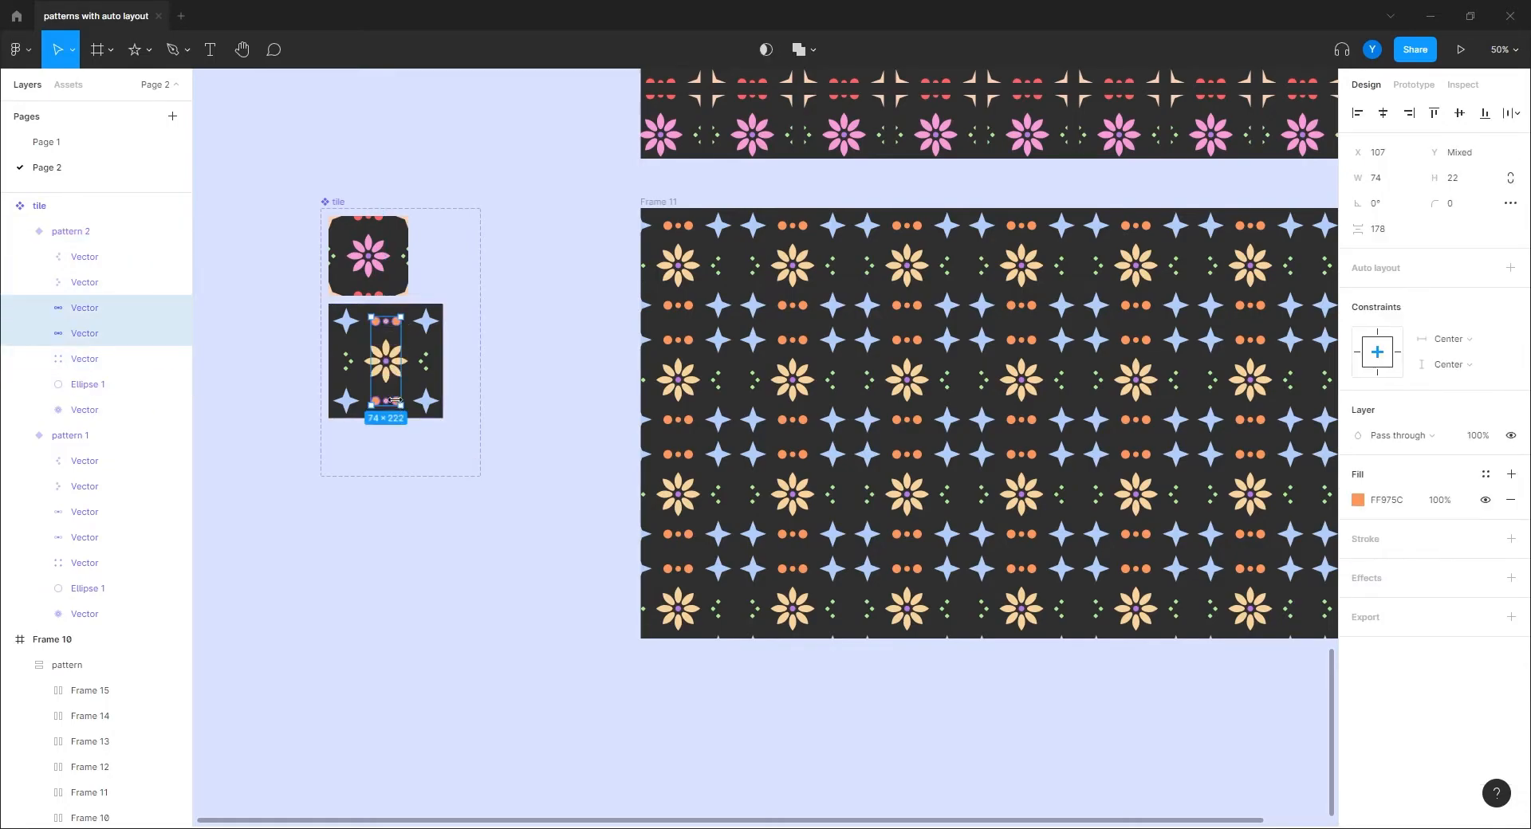
right_click(398, 406)
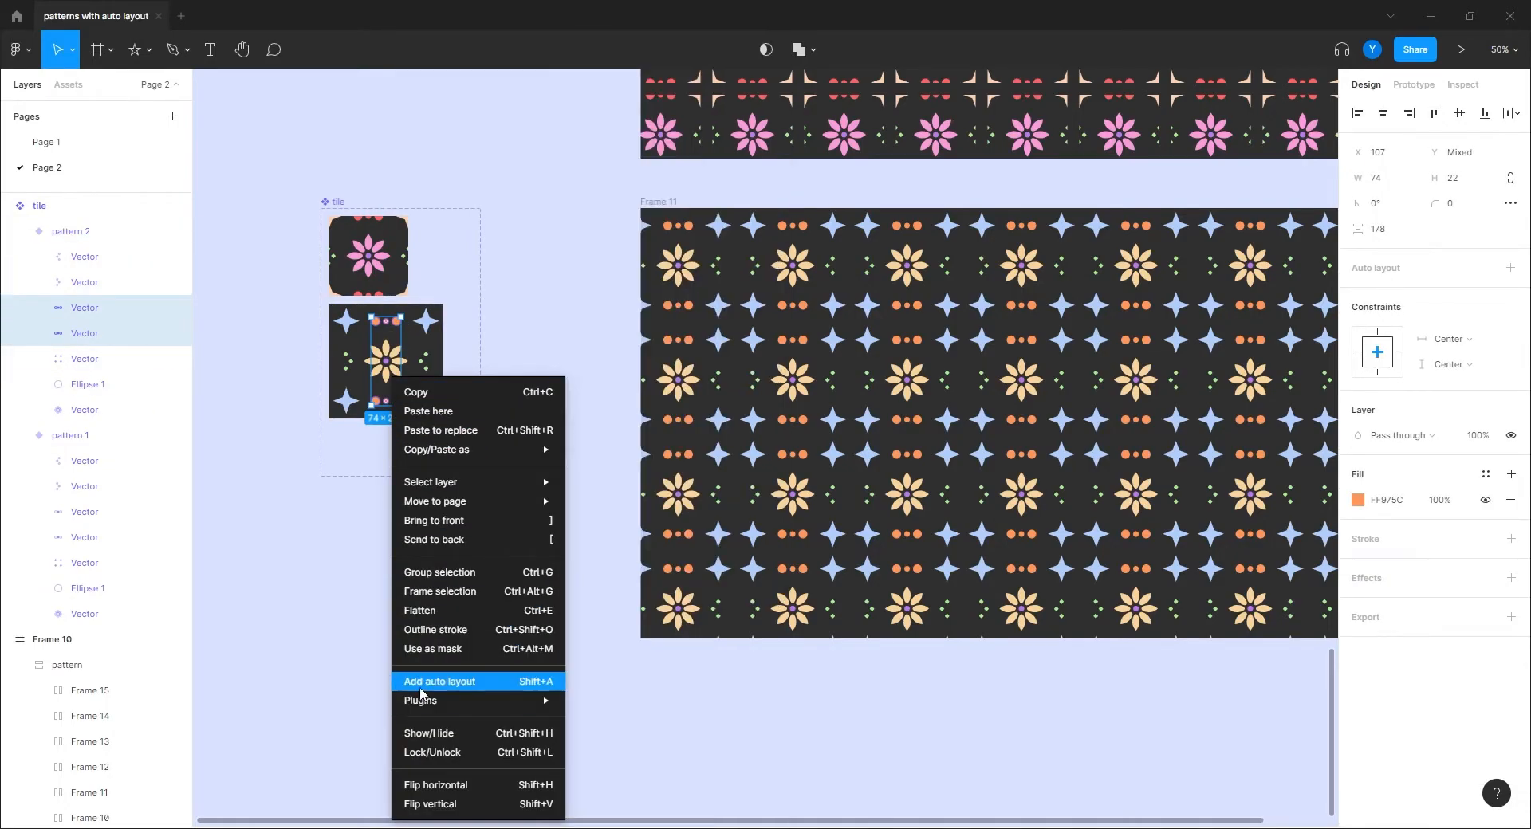
left_click(418, 611)
left_click(297, 552)
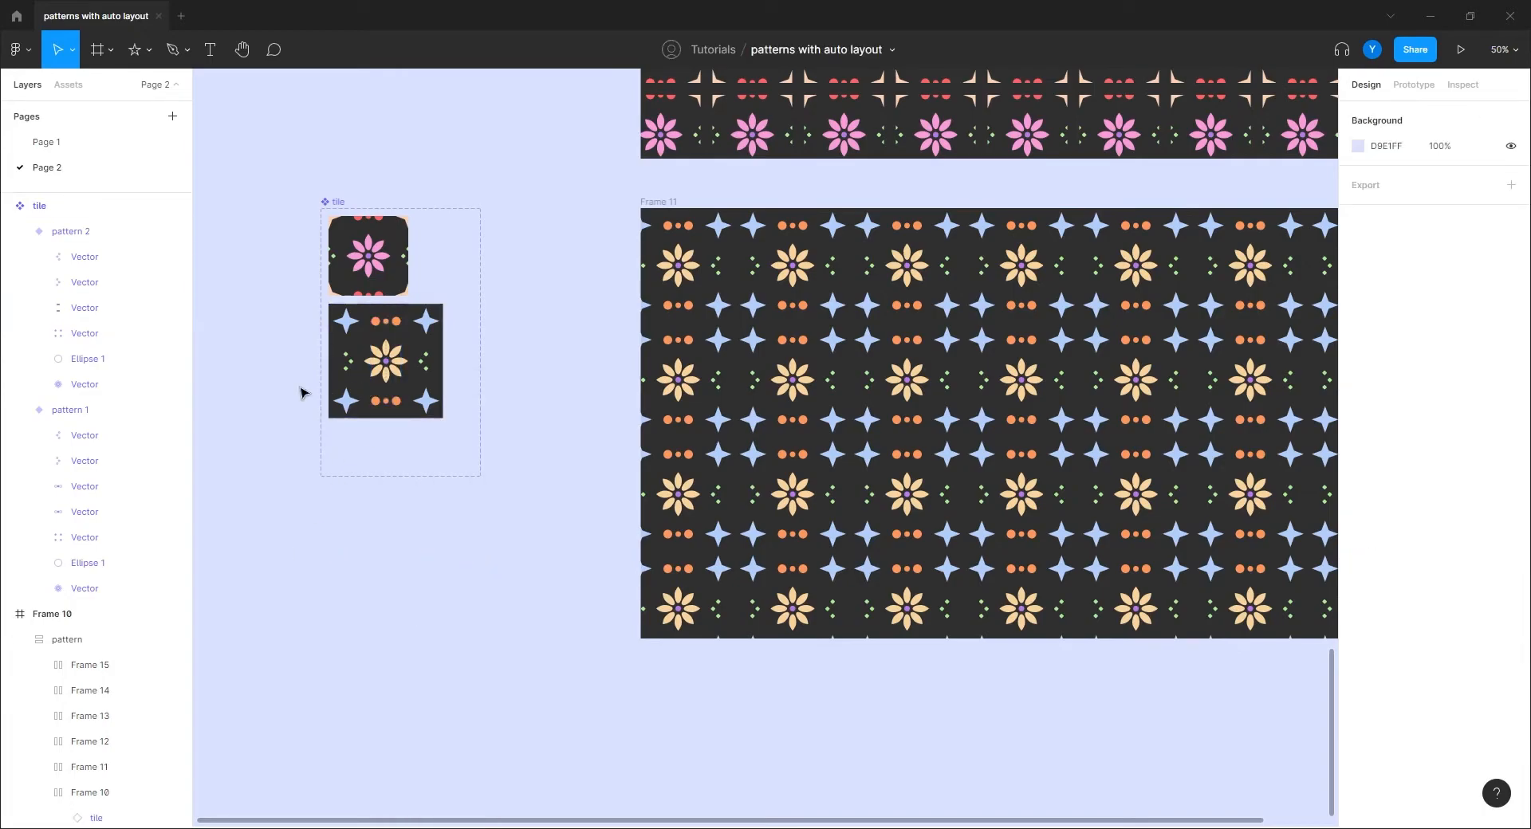
Step: Rotate all six pattern 2 shapes 45° so Frame 11's pattern runs diagonally
left_click(372, 344)
left_click(84, 257)
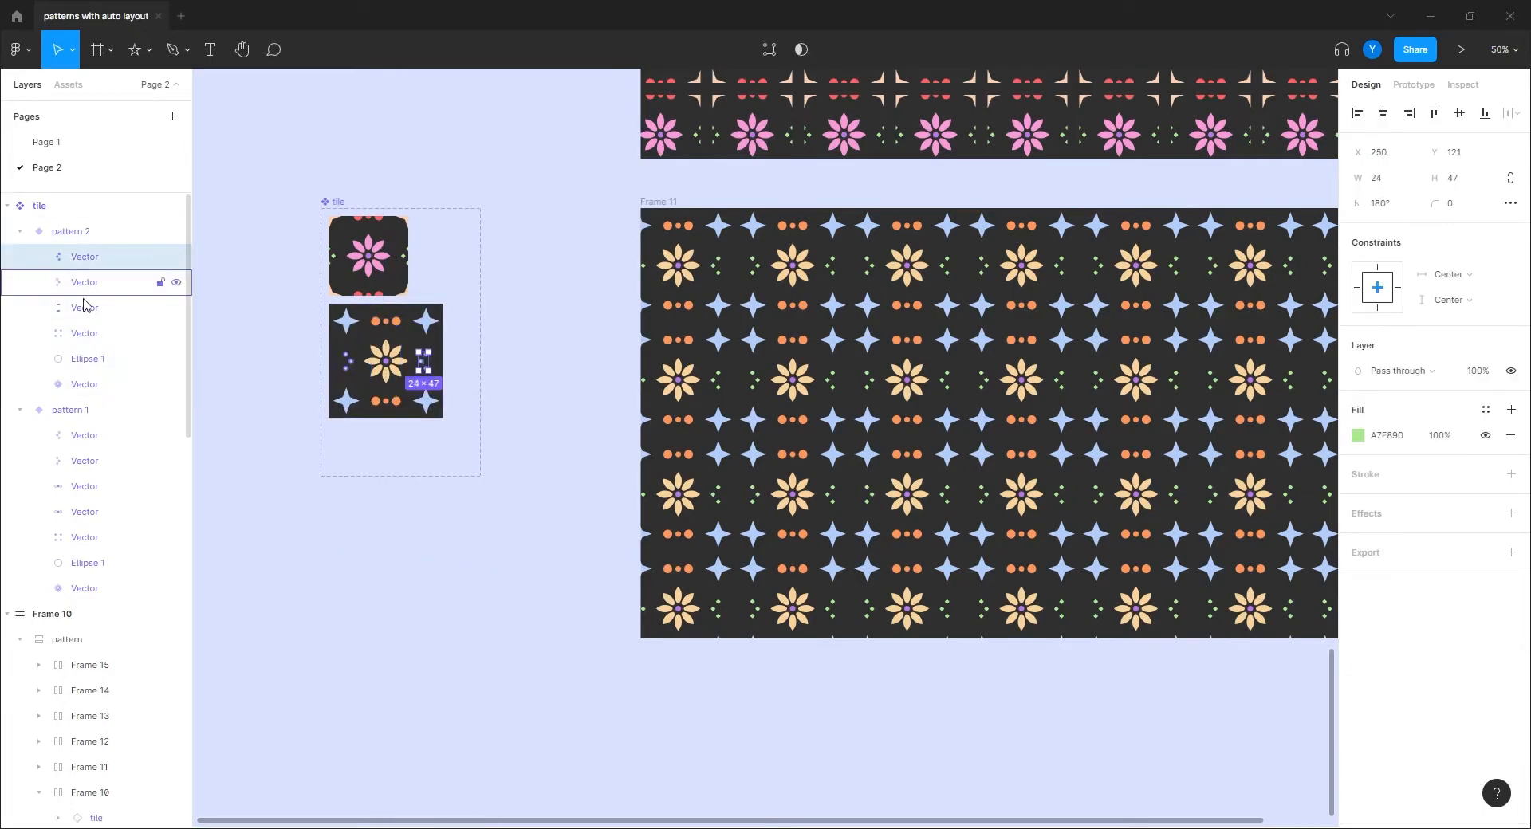
left_click(102, 384, "shift")
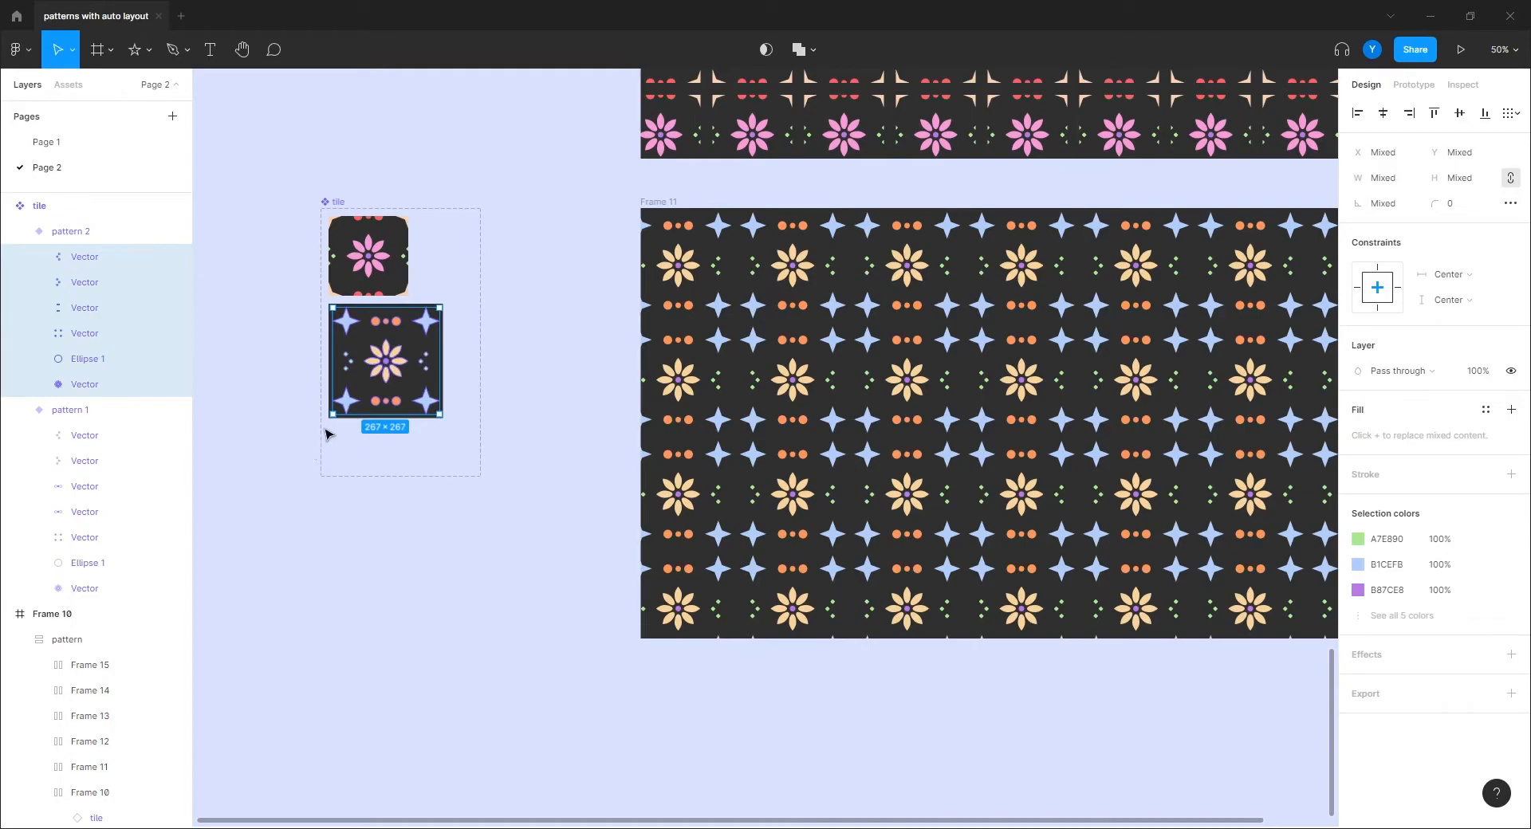
left_click_drag(328, 419, 384, 435)
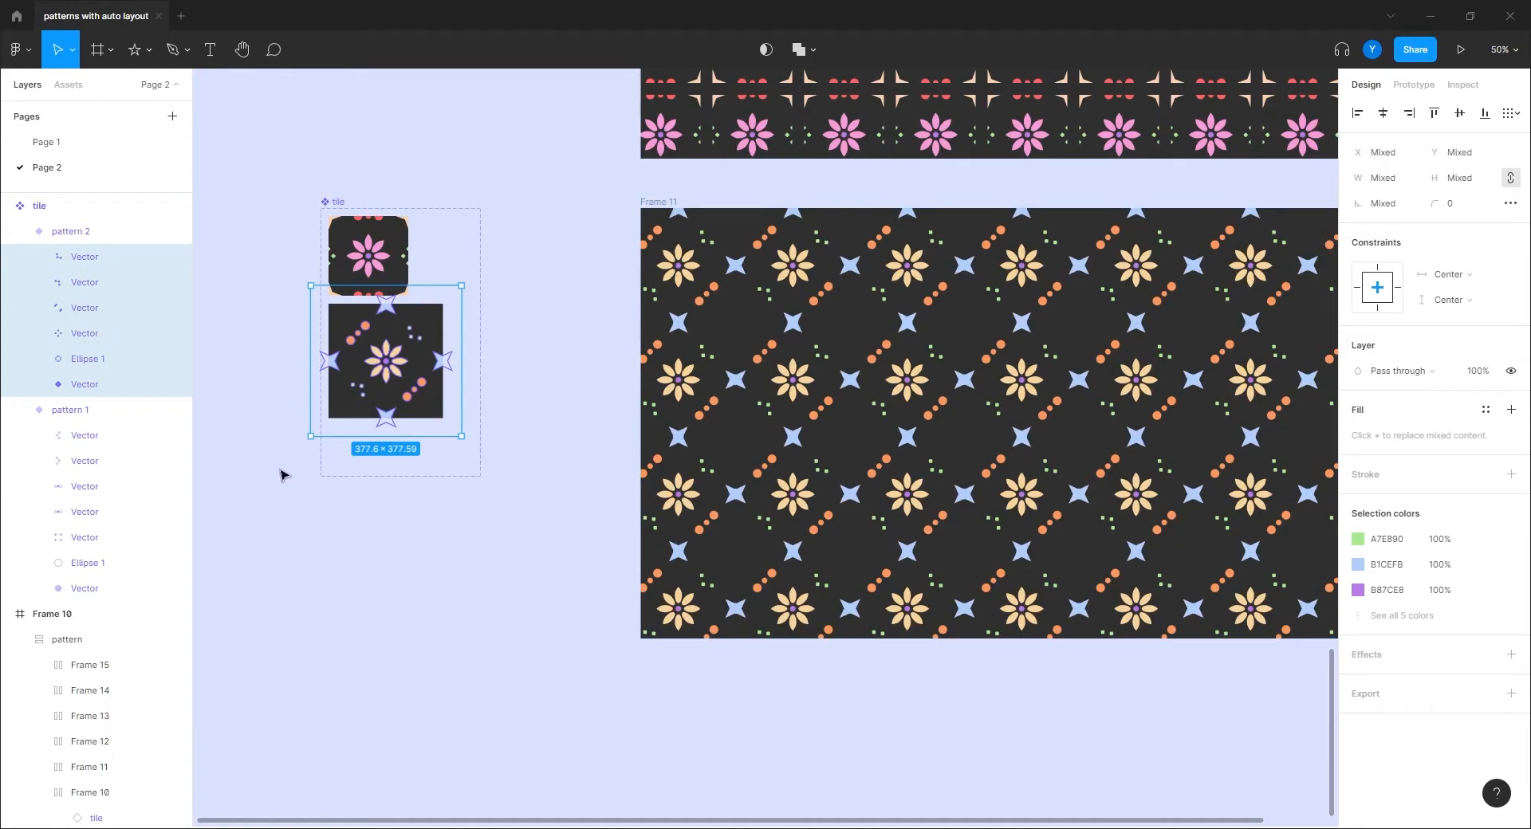
left_click_drag(637, 491, 696, 500)
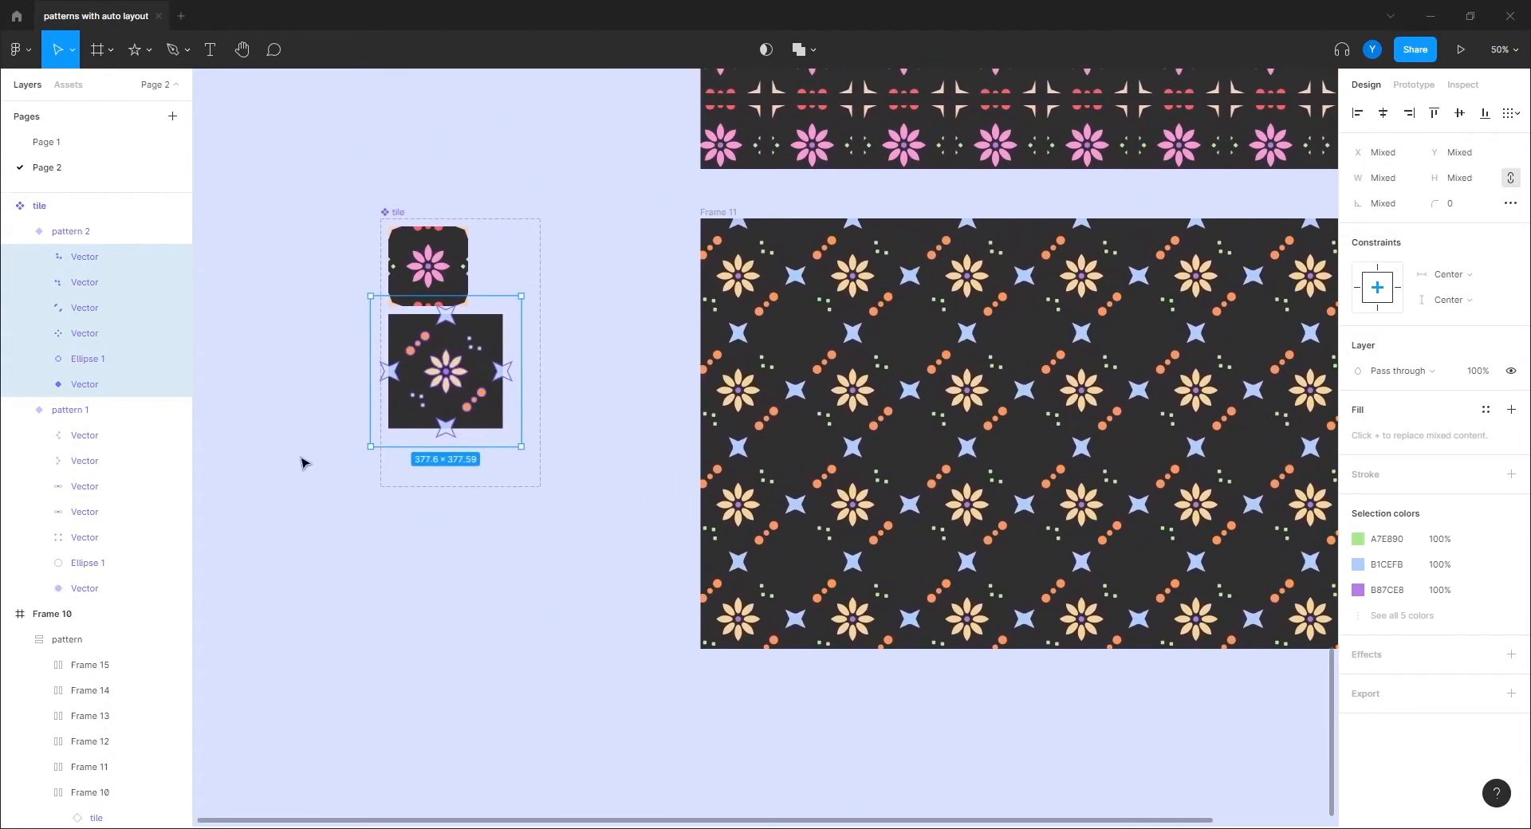
mouse_move(361, 448)
left_mouse_down()
mouse_move(441, 462)
mouse_move(351, 426)
mouse_move(385, 437)
left_mouse_up()
Step: Lower the opacity of Frame 11's 'pattern' layer to 20%
left_click(921, 374)
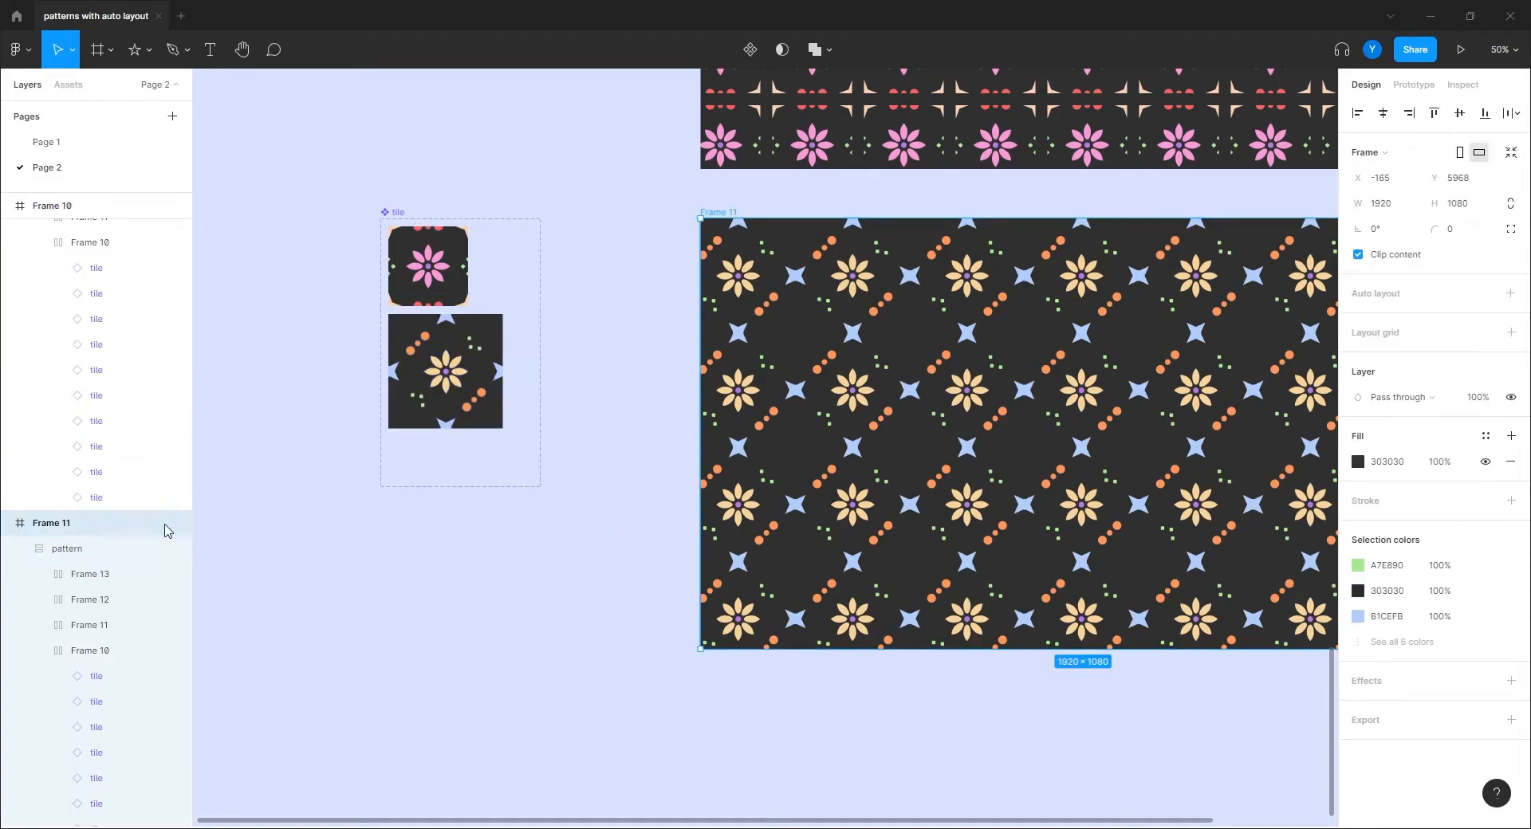
left_click(77, 552)
left_click_drag(895, 551, 548, 511)
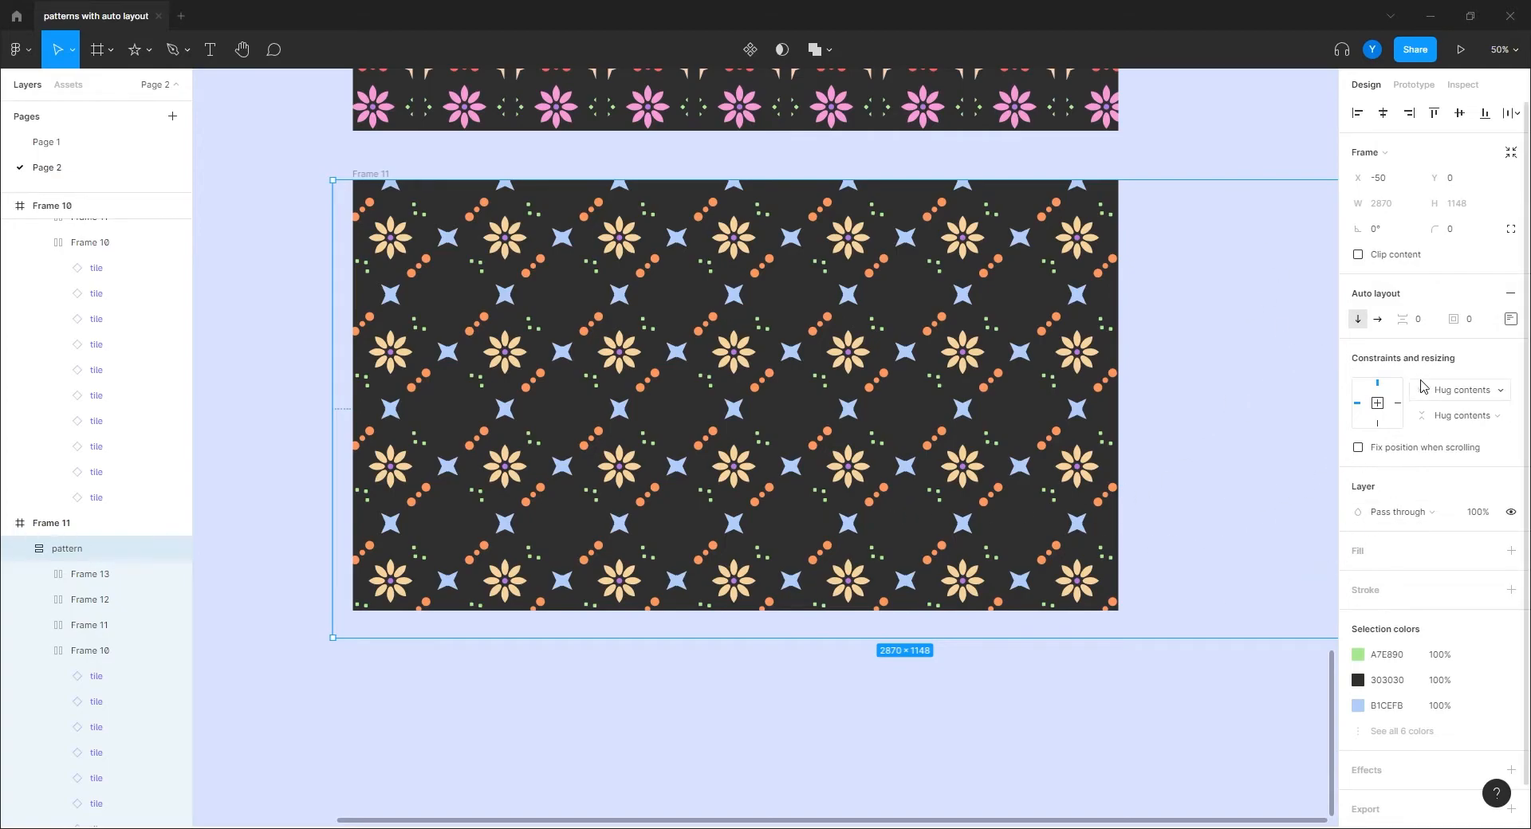
key("3")
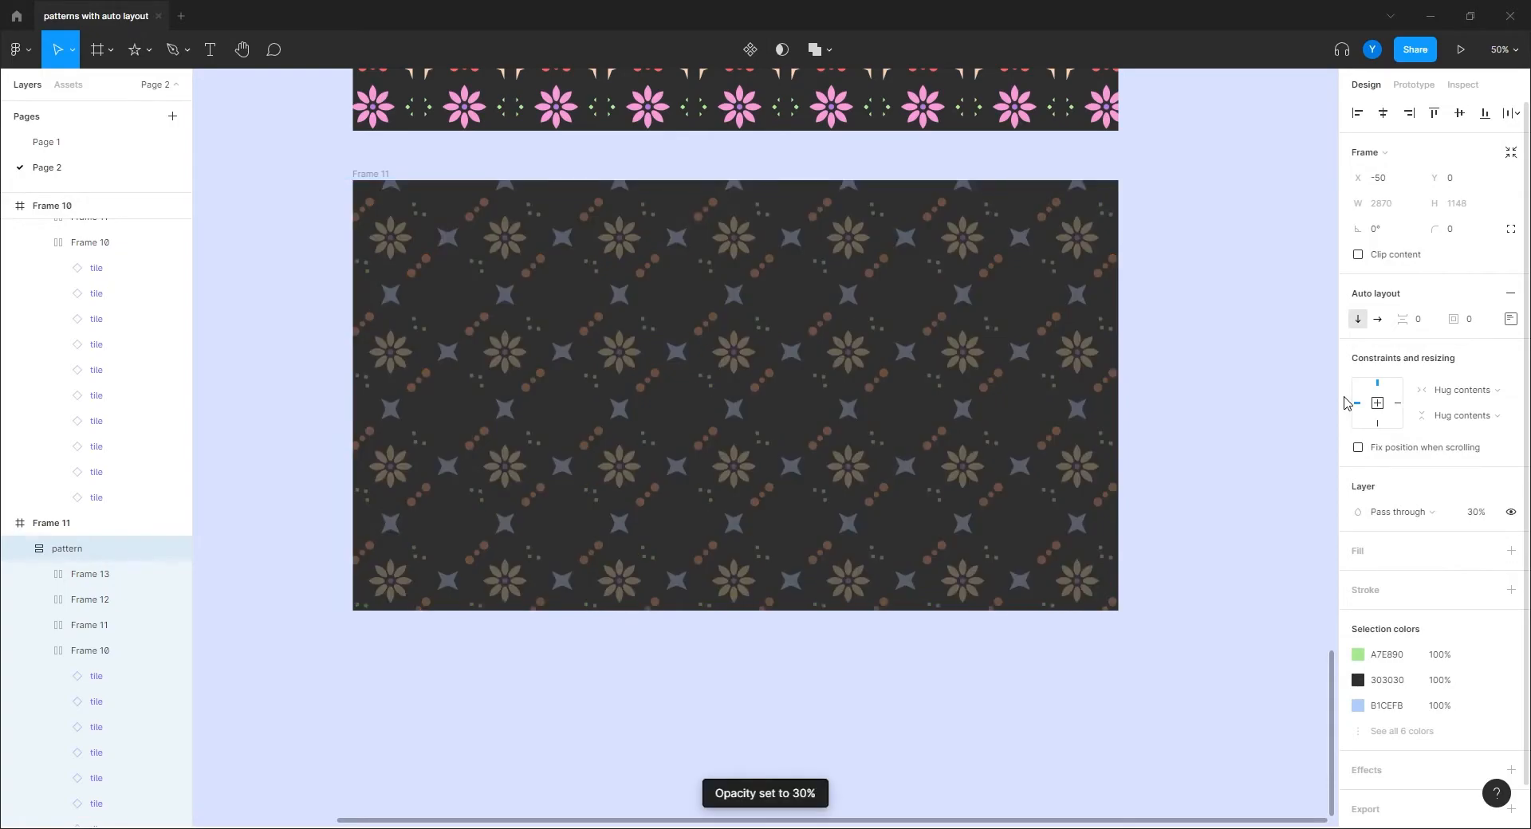
key("2")
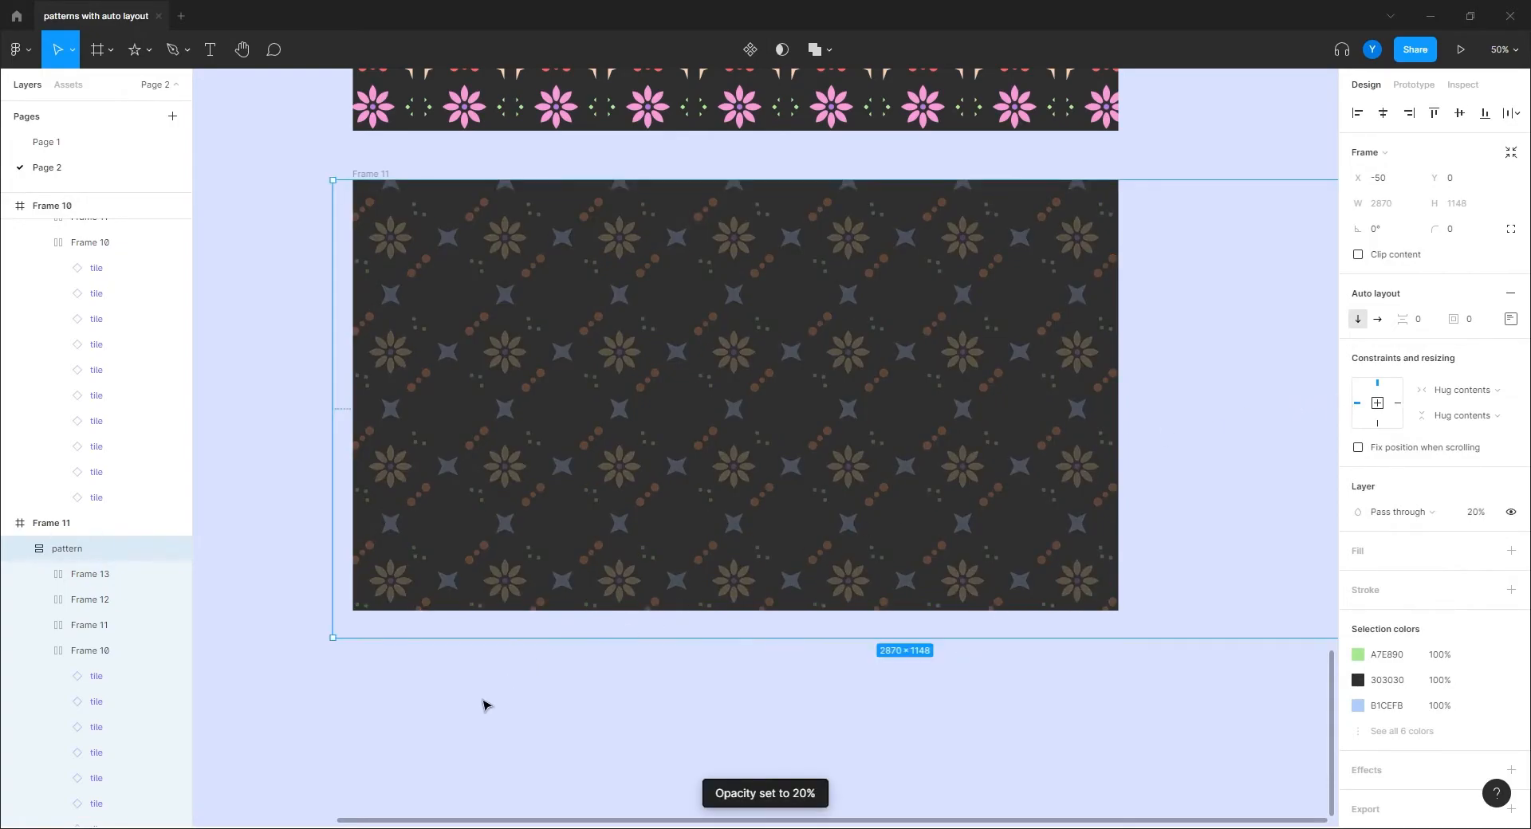
left_click(467, 711)
left_click_drag(468, 689, 749, 684)
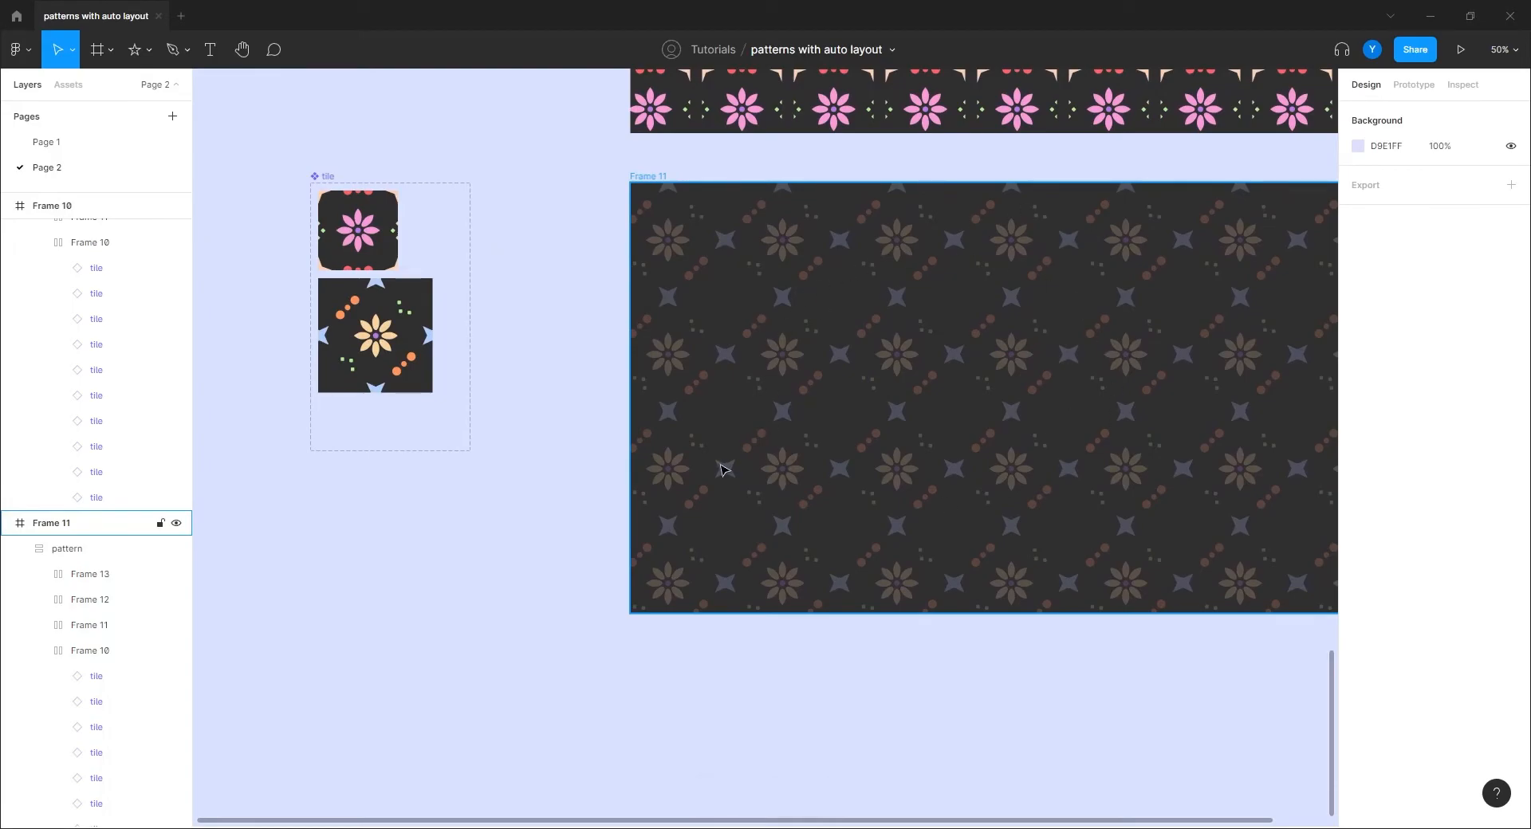
Step: Resize the pattern 2 tile to 155×155, then present Frame 11
left_click(384, 348)
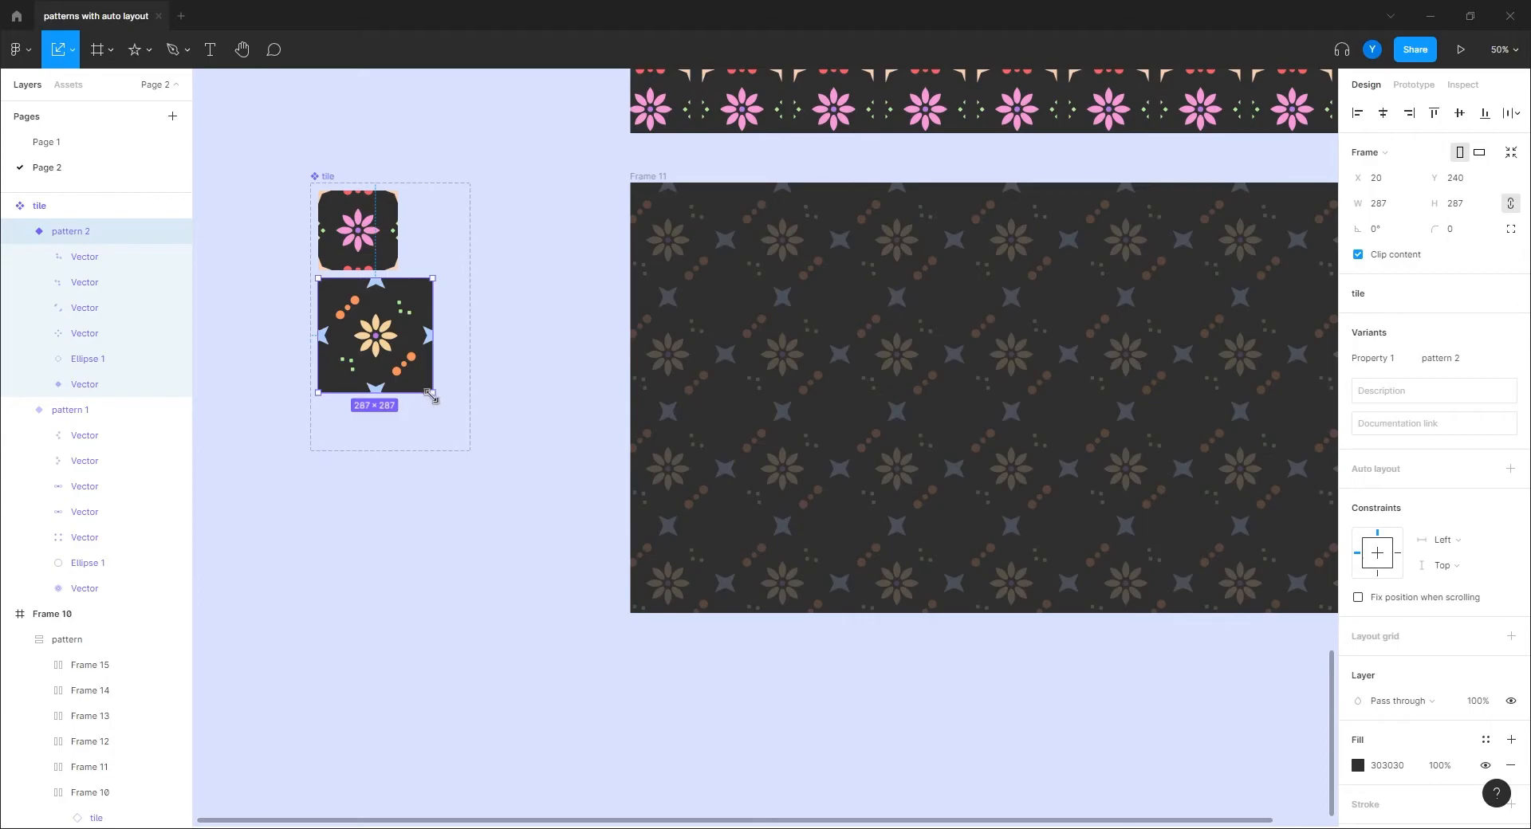
left_click_drag(432, 392, 380, 340)
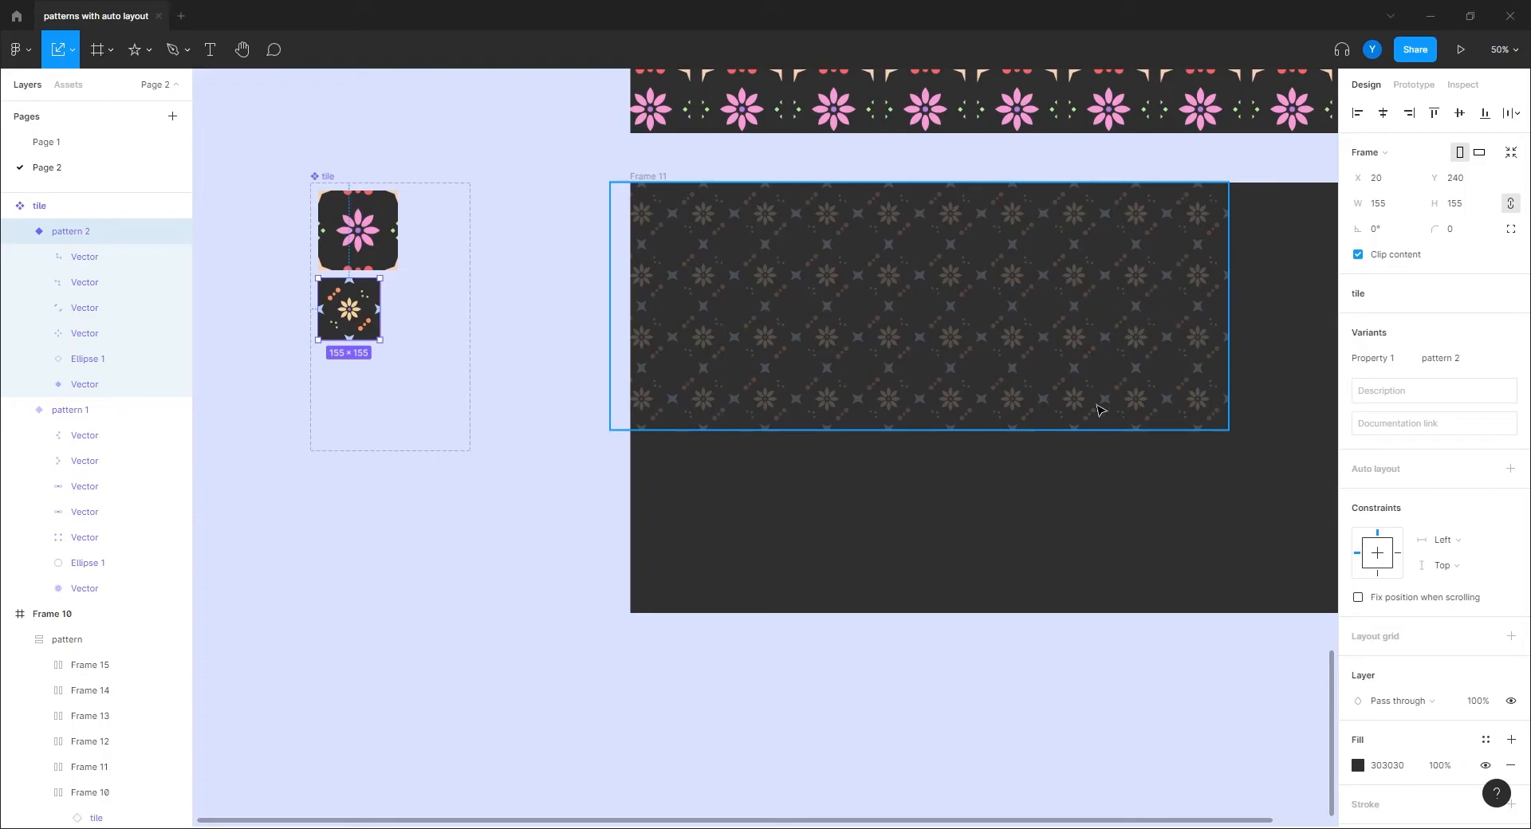
left_click(650, 177)
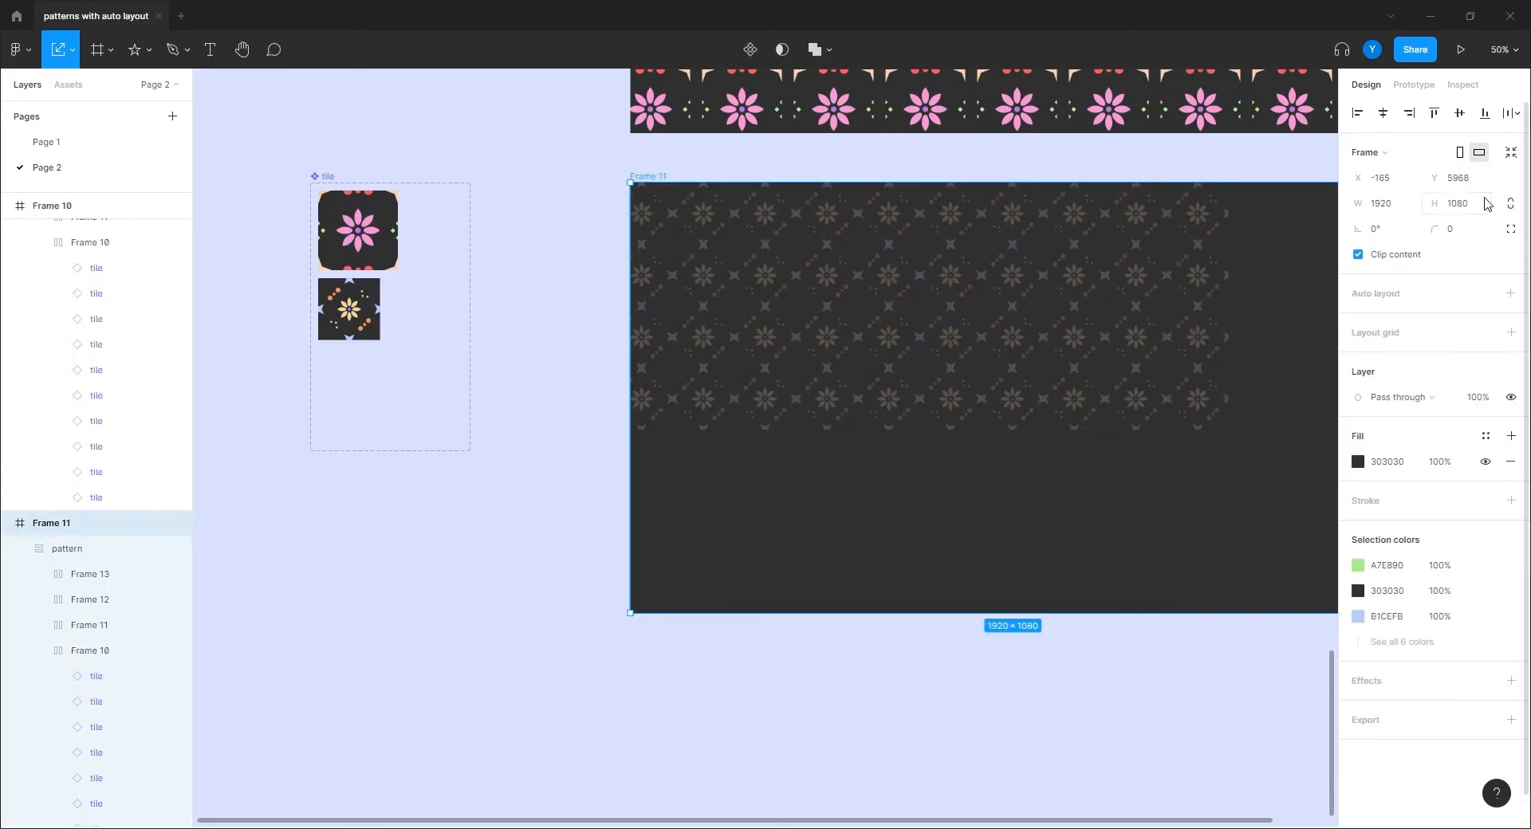
left_click(1461, 49)
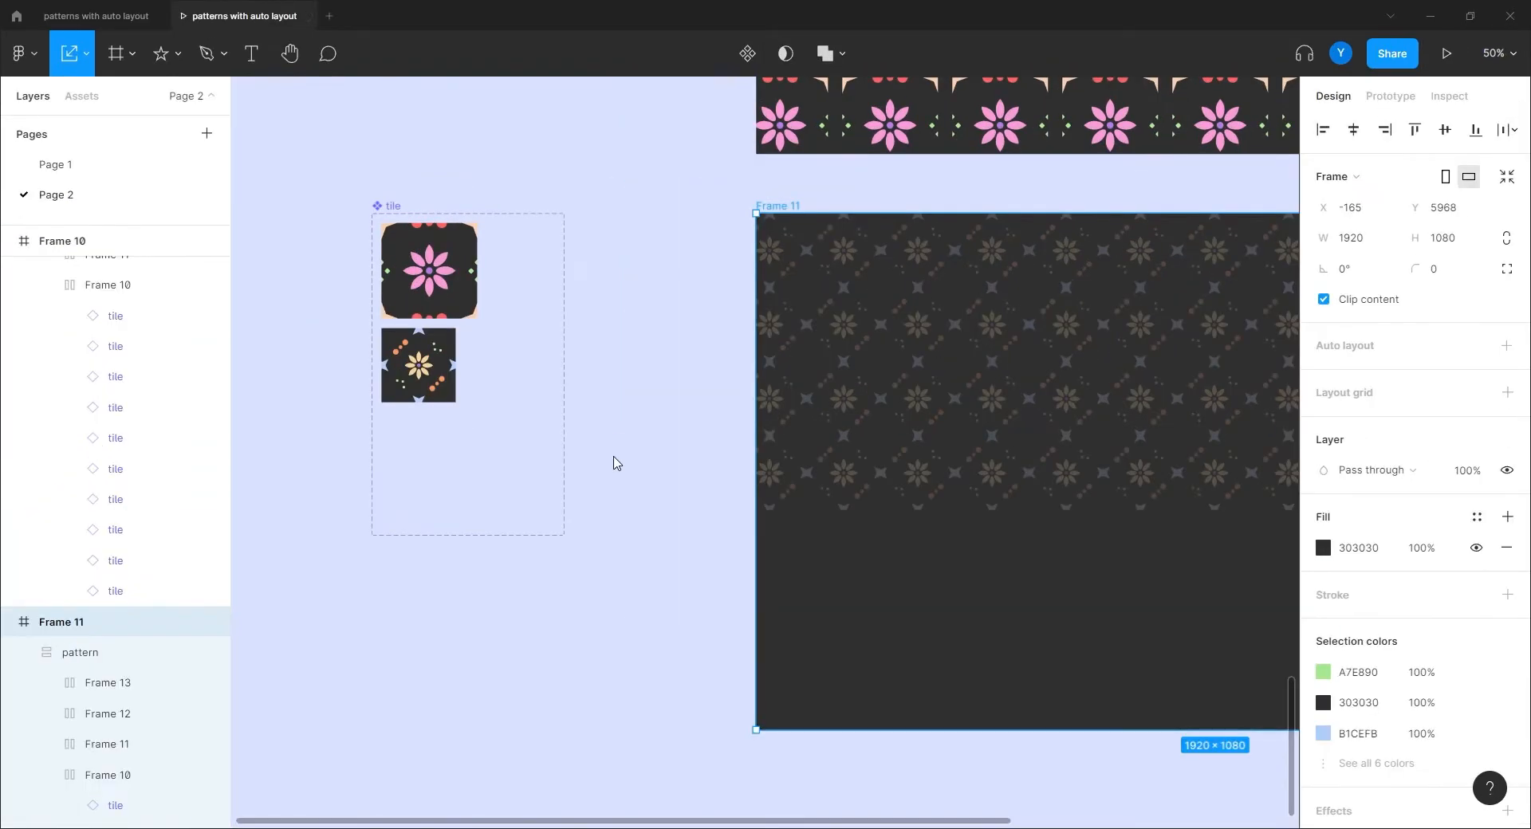
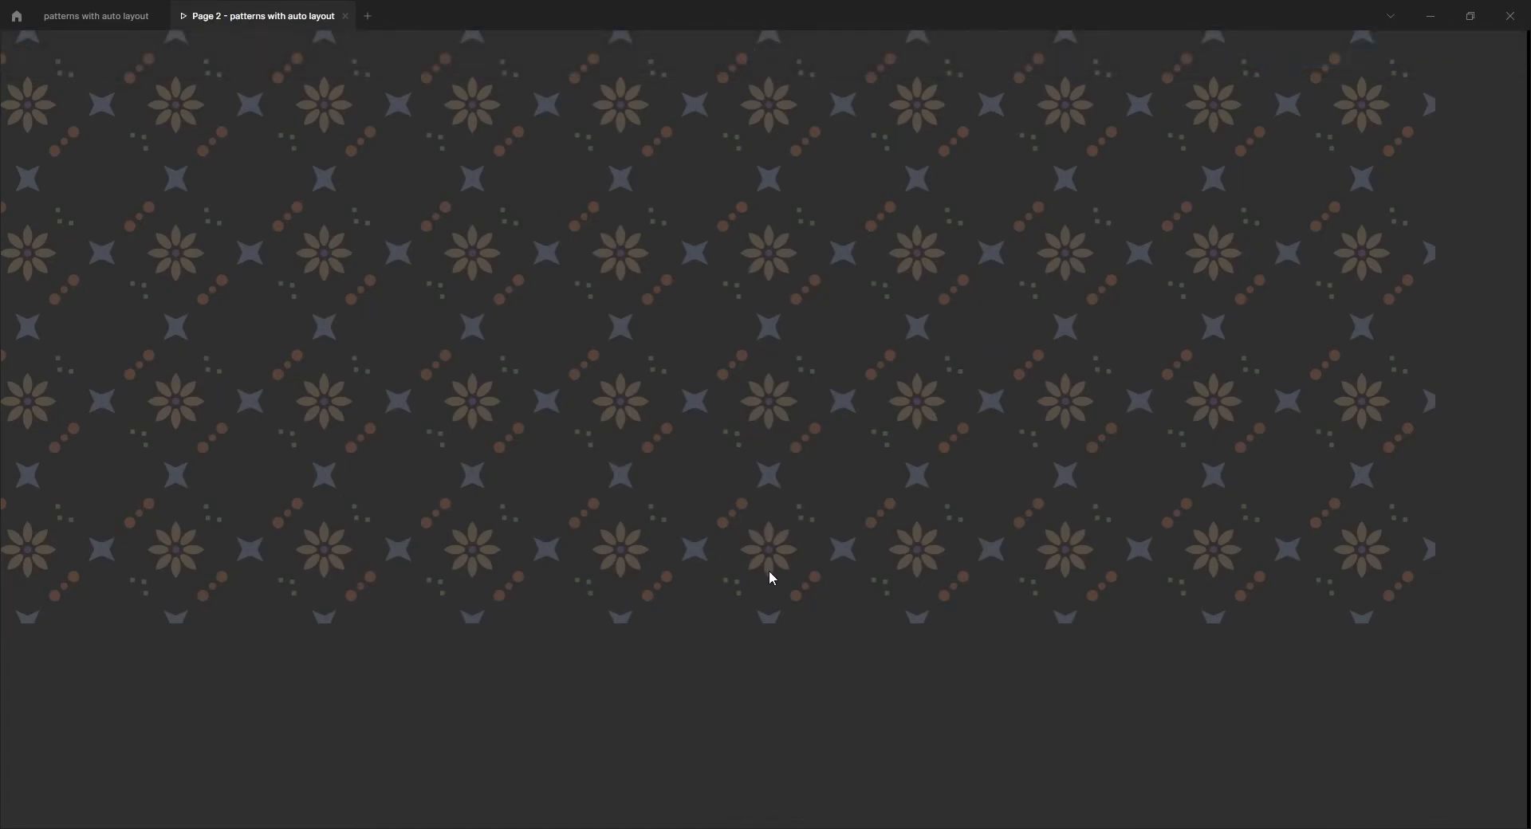
Step: Rotate all the shapes in pattern 2 by 45° and preview the repeated pattern
left_click(111, 17)
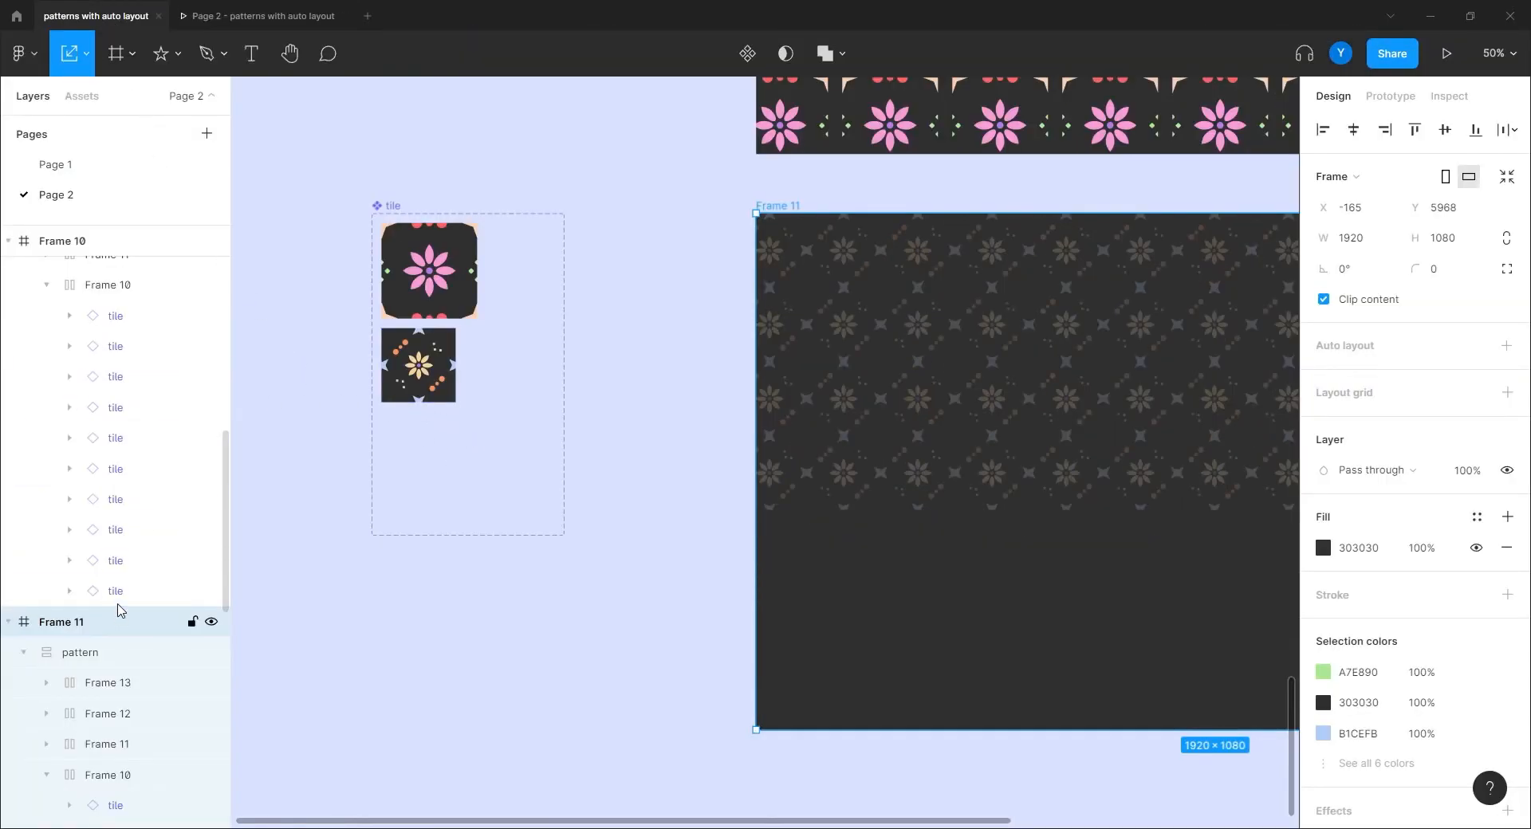
left_click(419, 365)
left_click(109, 306)
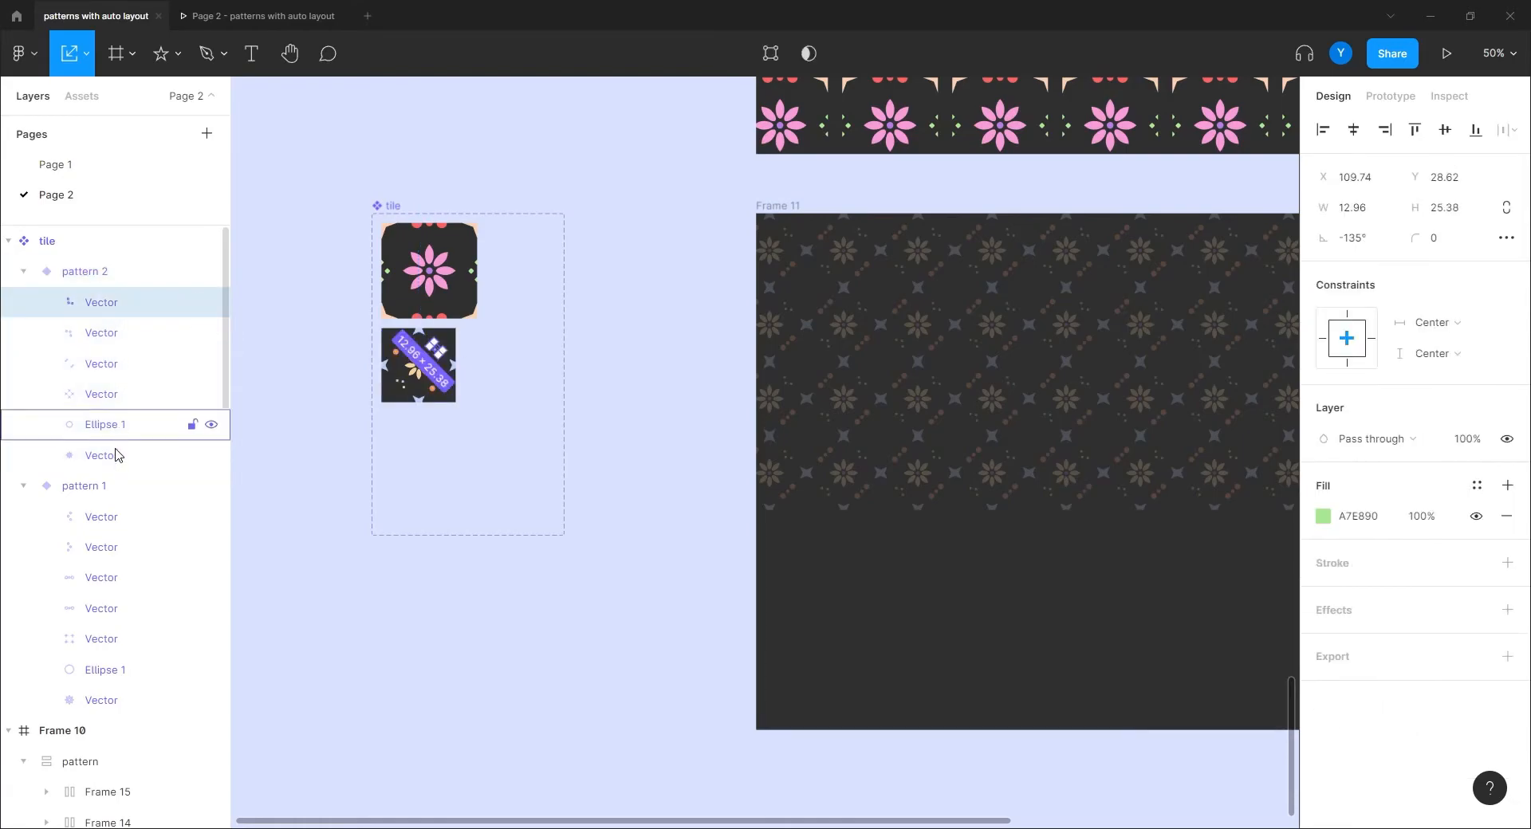
left_click(101, 459, "shift")
left_click_drag(363, 422, 343, 383)
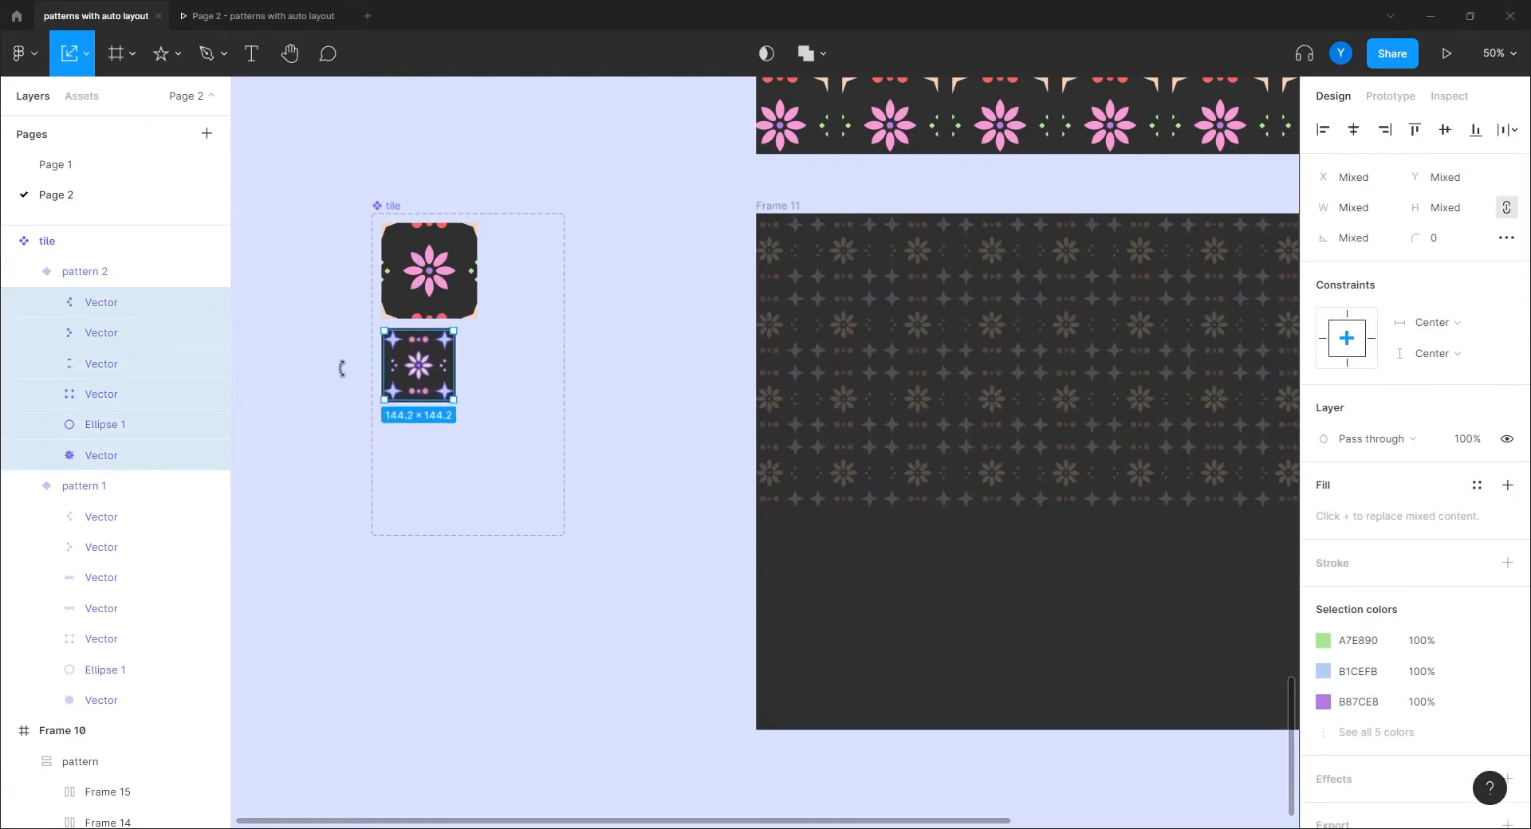
left_click(245, 16)
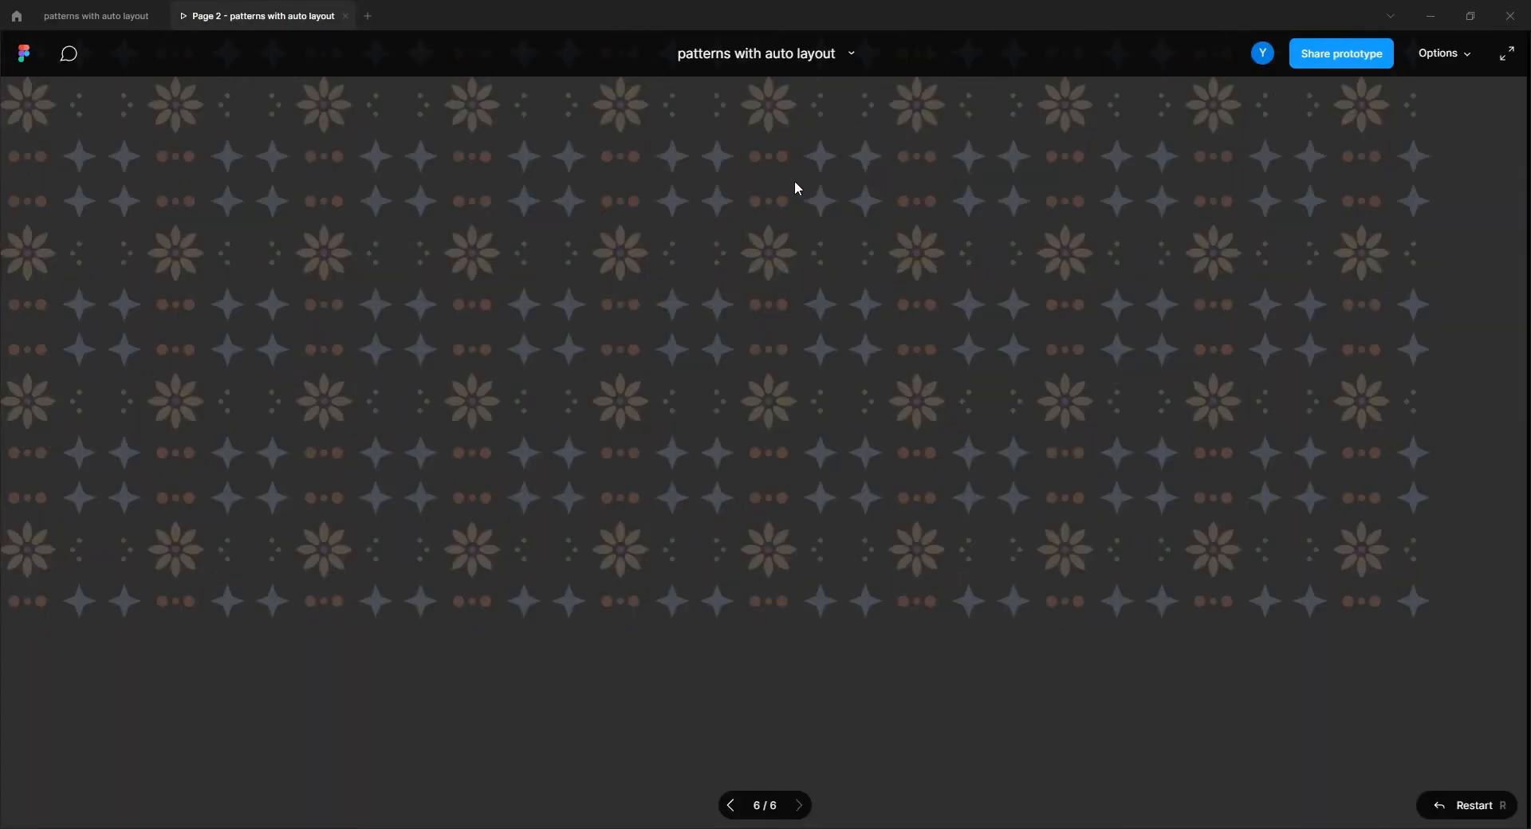
left_click(114, 16)
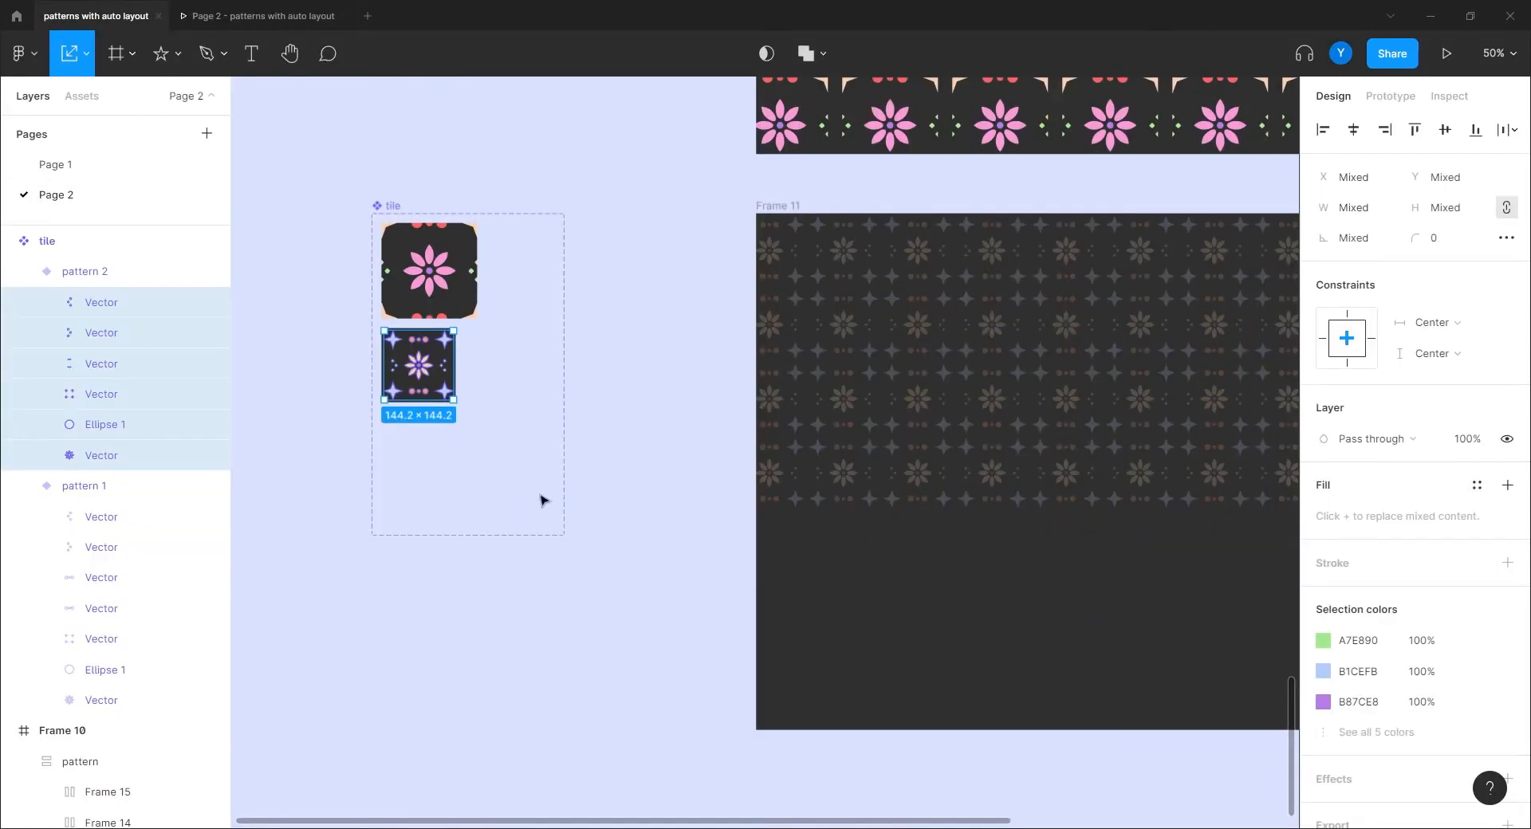
Step: Scale the pattern 2 tile up to 274×274
left_click(554, 514)
left_click_drag(648, 488, 720, 512)
left_click(536, 416)
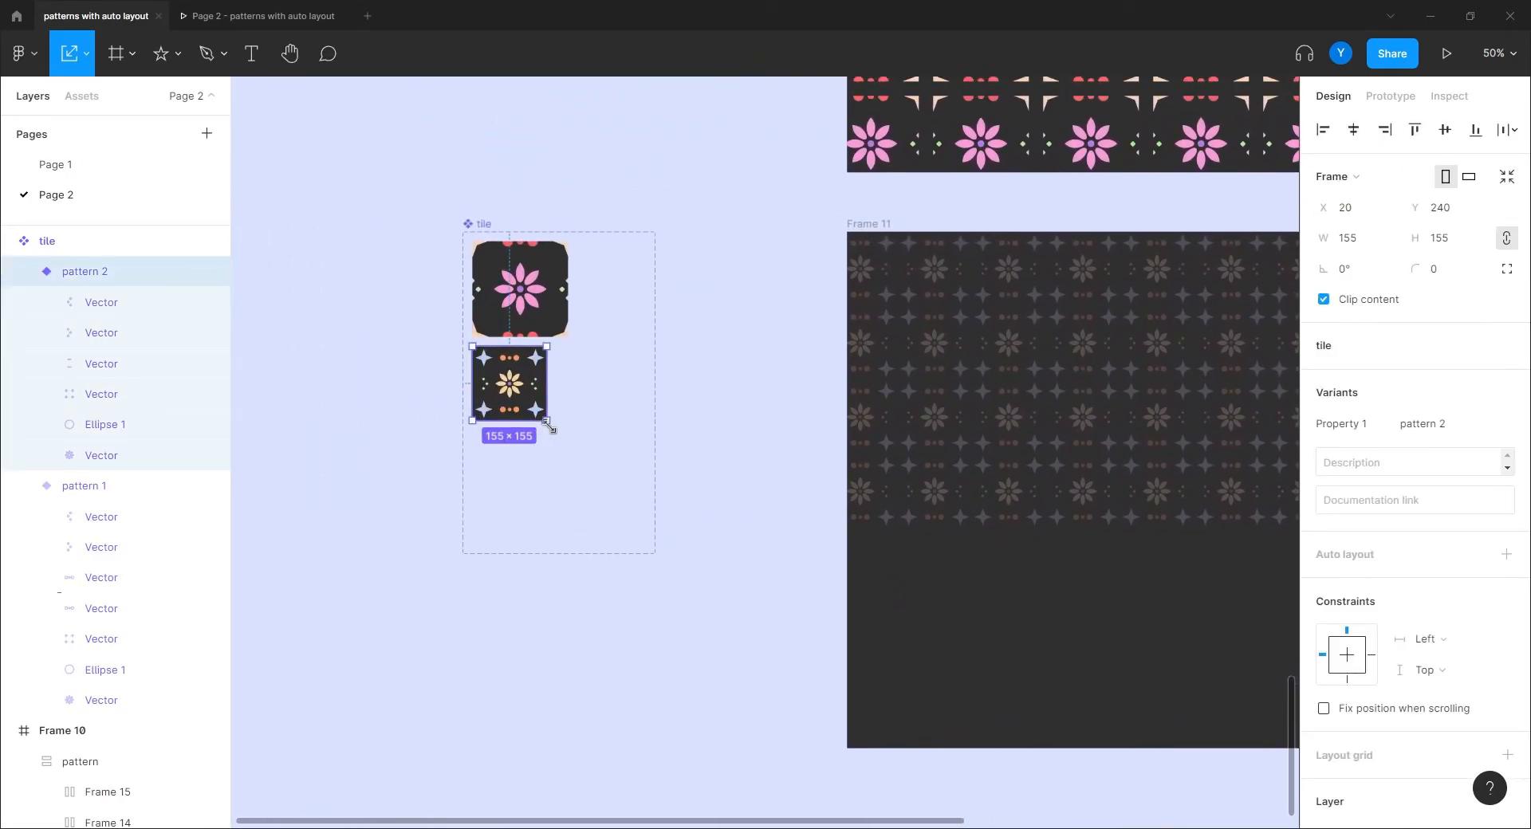
left_click_drag(547, 421, 604, 476)
left_click_drag(741, 578, 502, 423)
left_click_drag(499, 370, 687, 474)
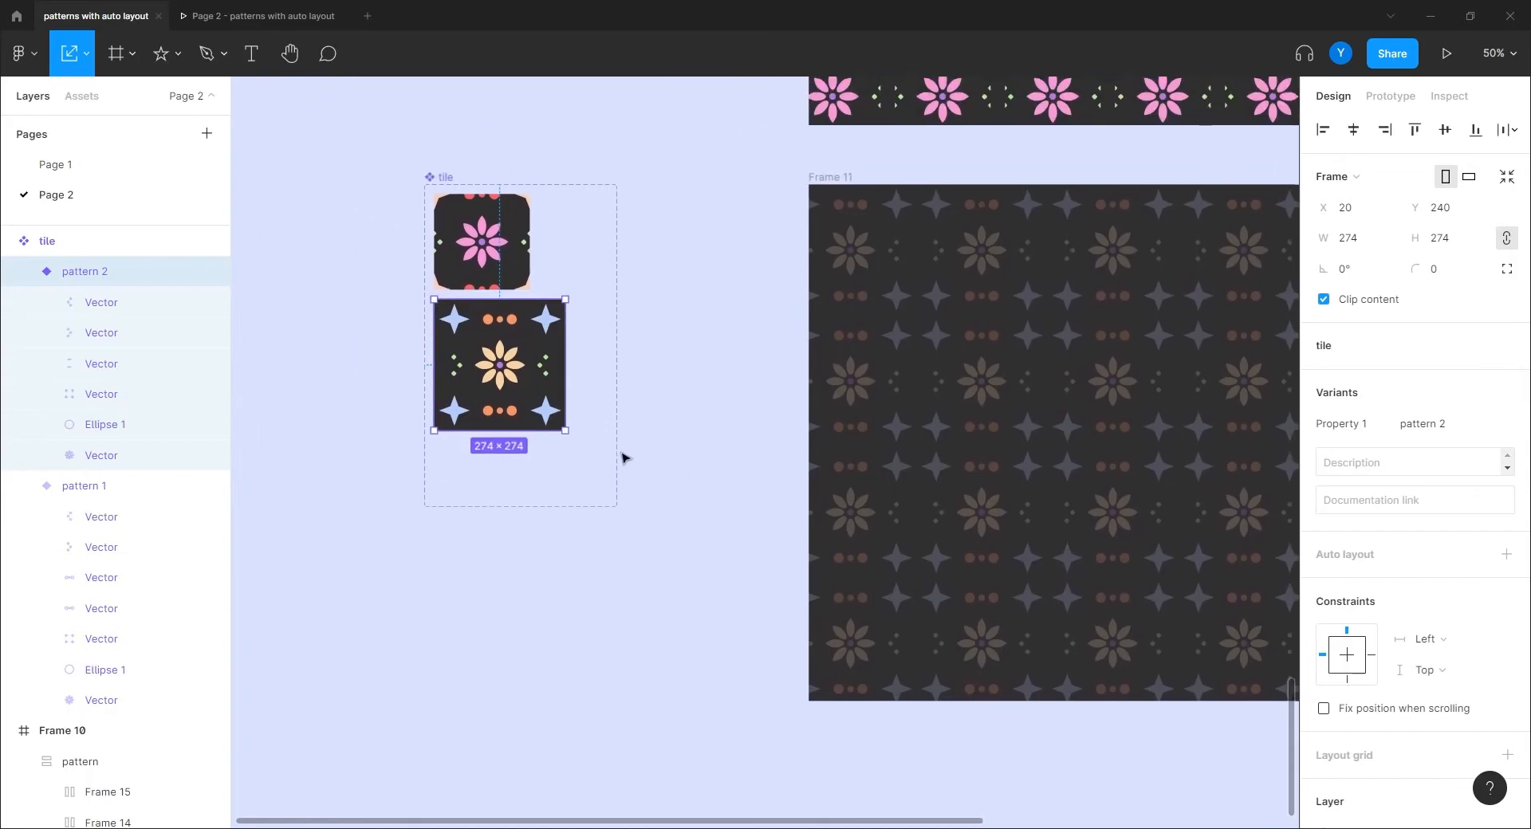
left_click(666, 363)
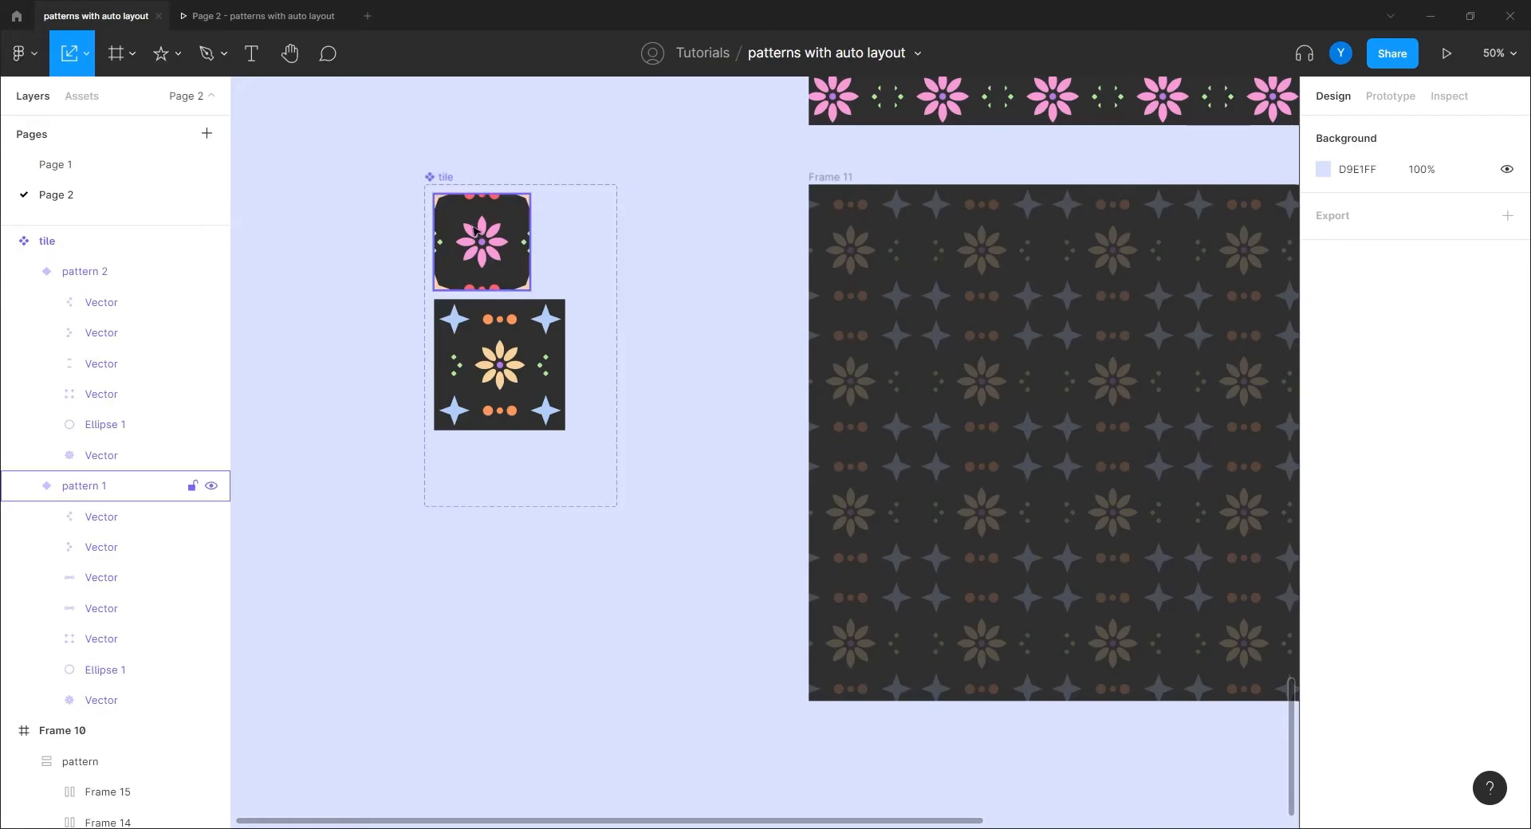
Step: Pan and zoom to empty canvas below the frames, back on the Move tool
left_click_drag(782, 452, 336, 445)
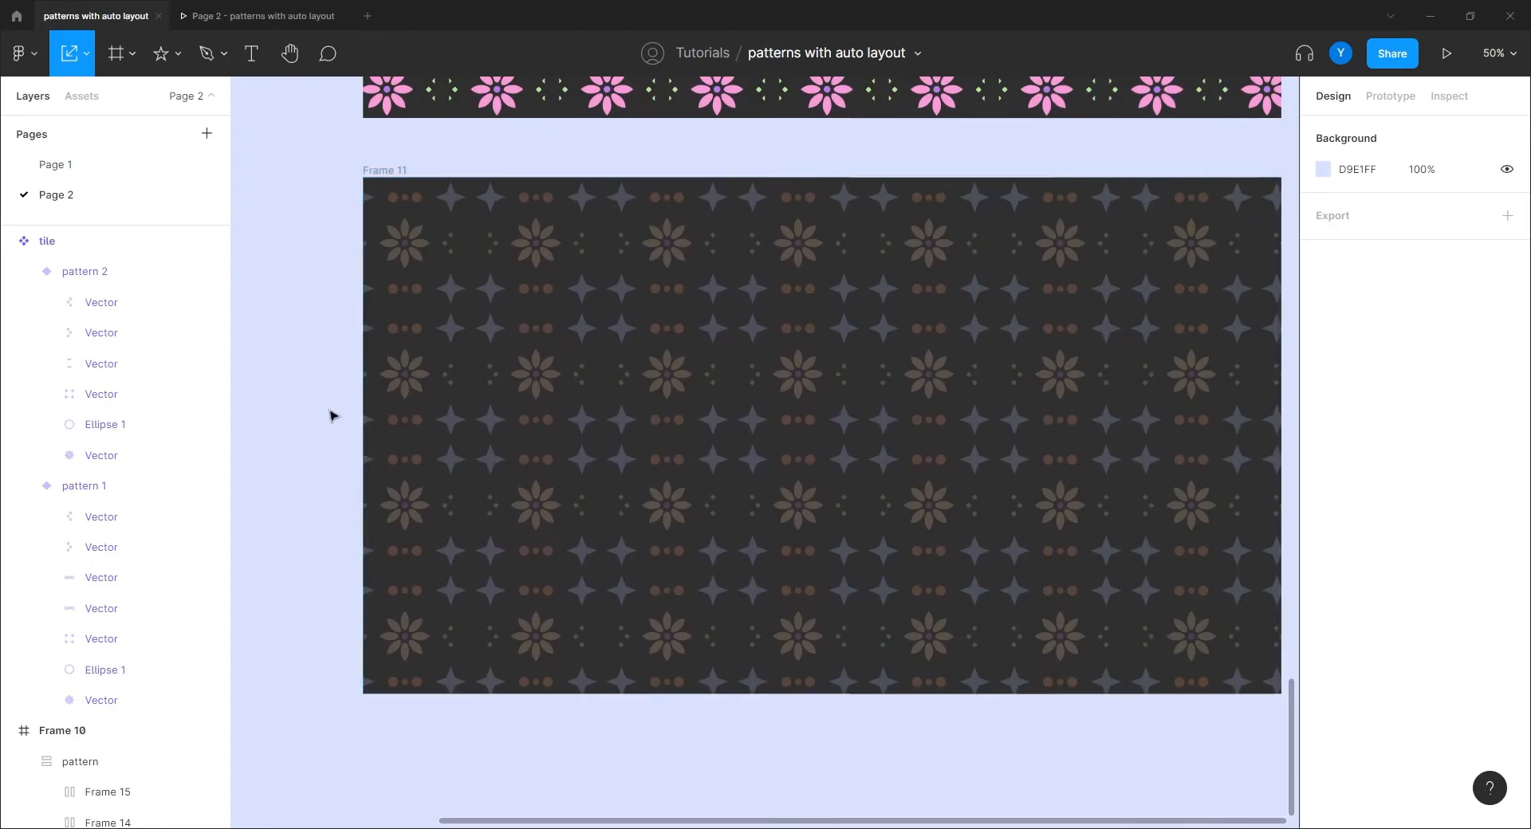
left_click_drag(331, 417, 797, 478)
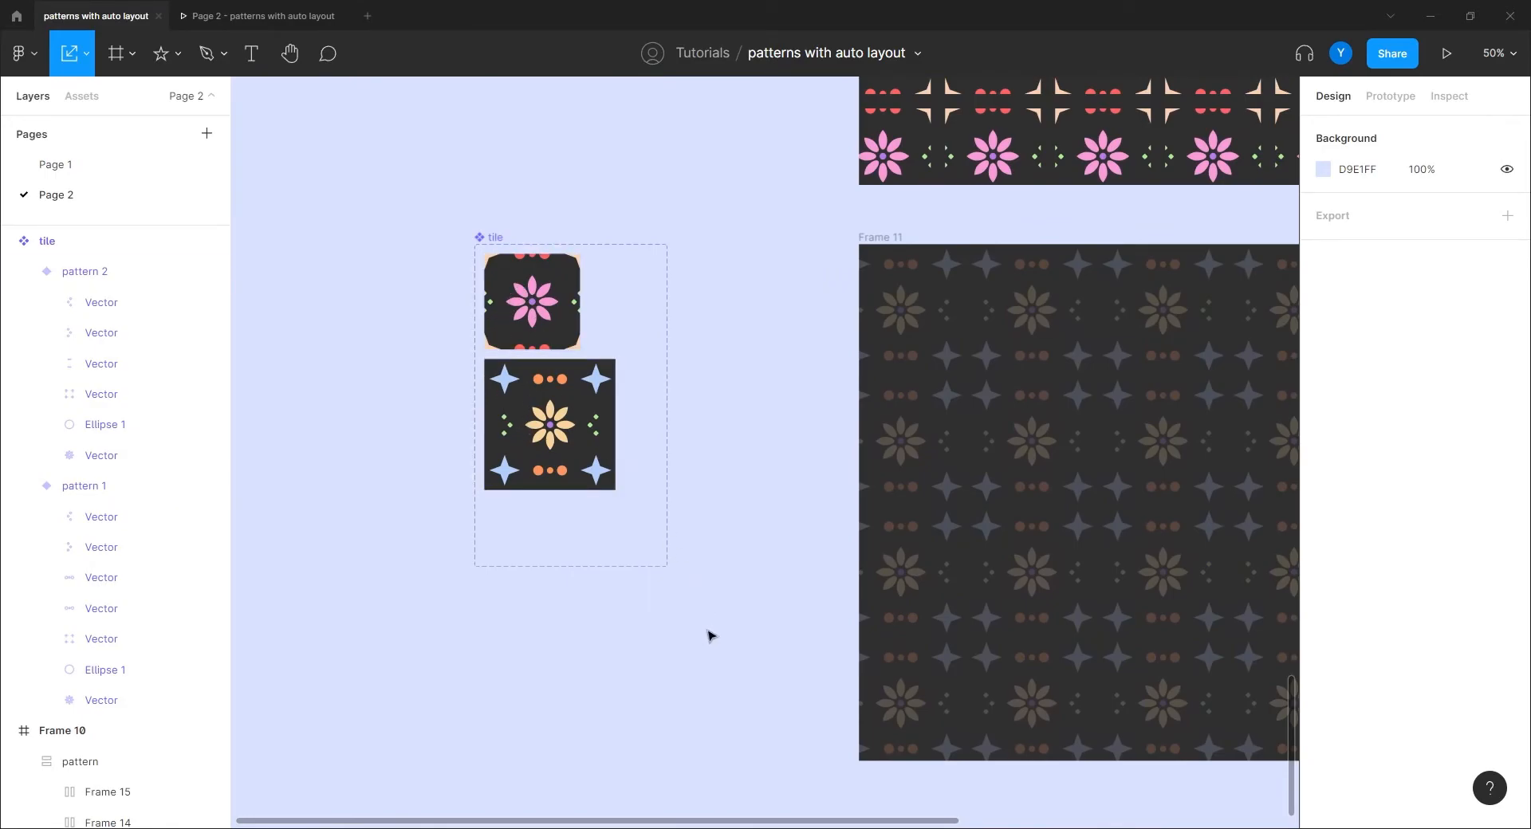
left_click_drag(716, 603, 770, 531)
key("minus")
key("plus")
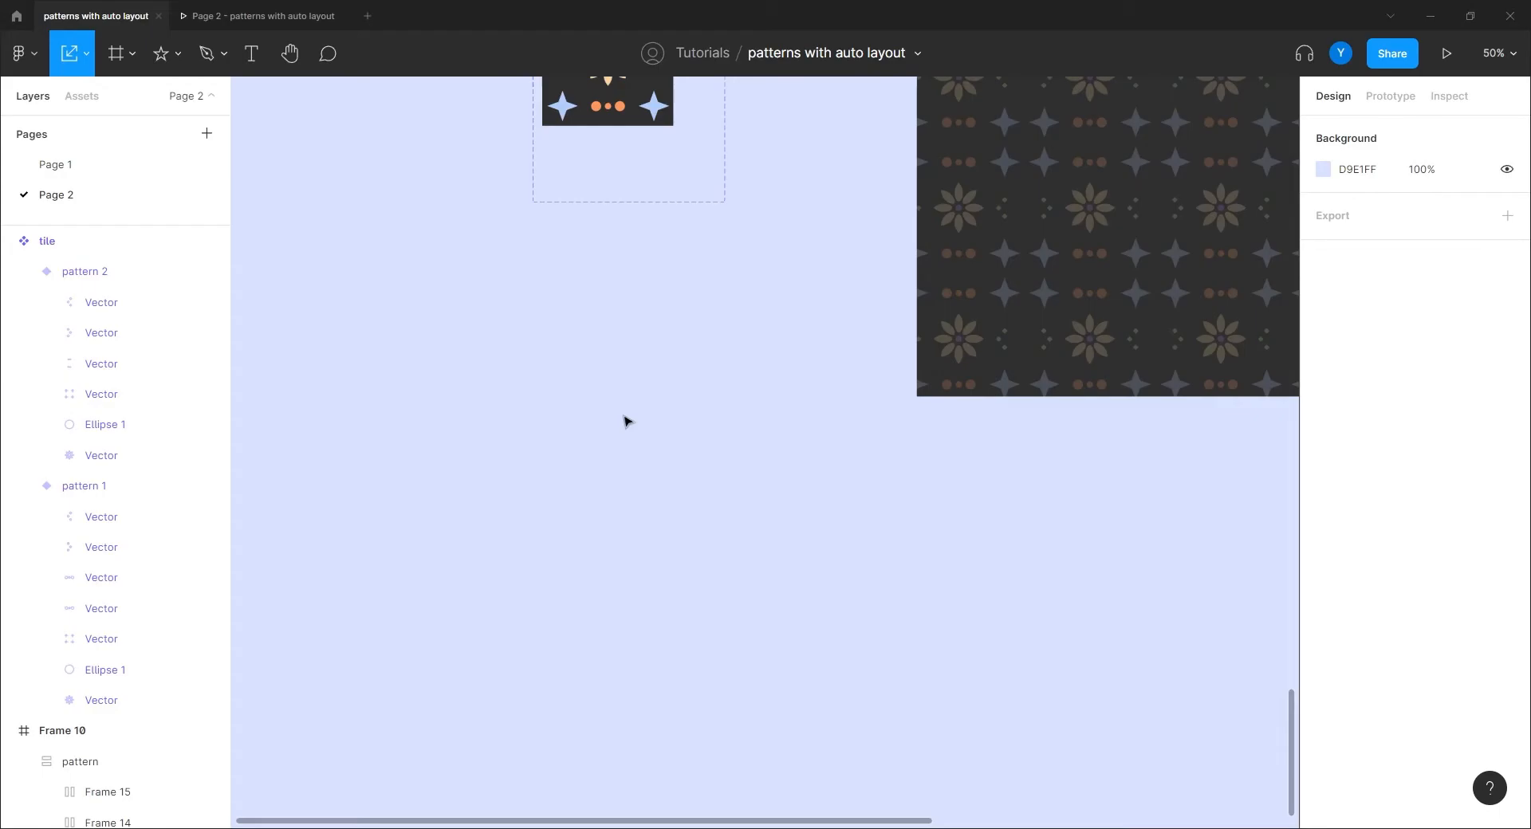
left_click_drag(909, 498, 636, 383)
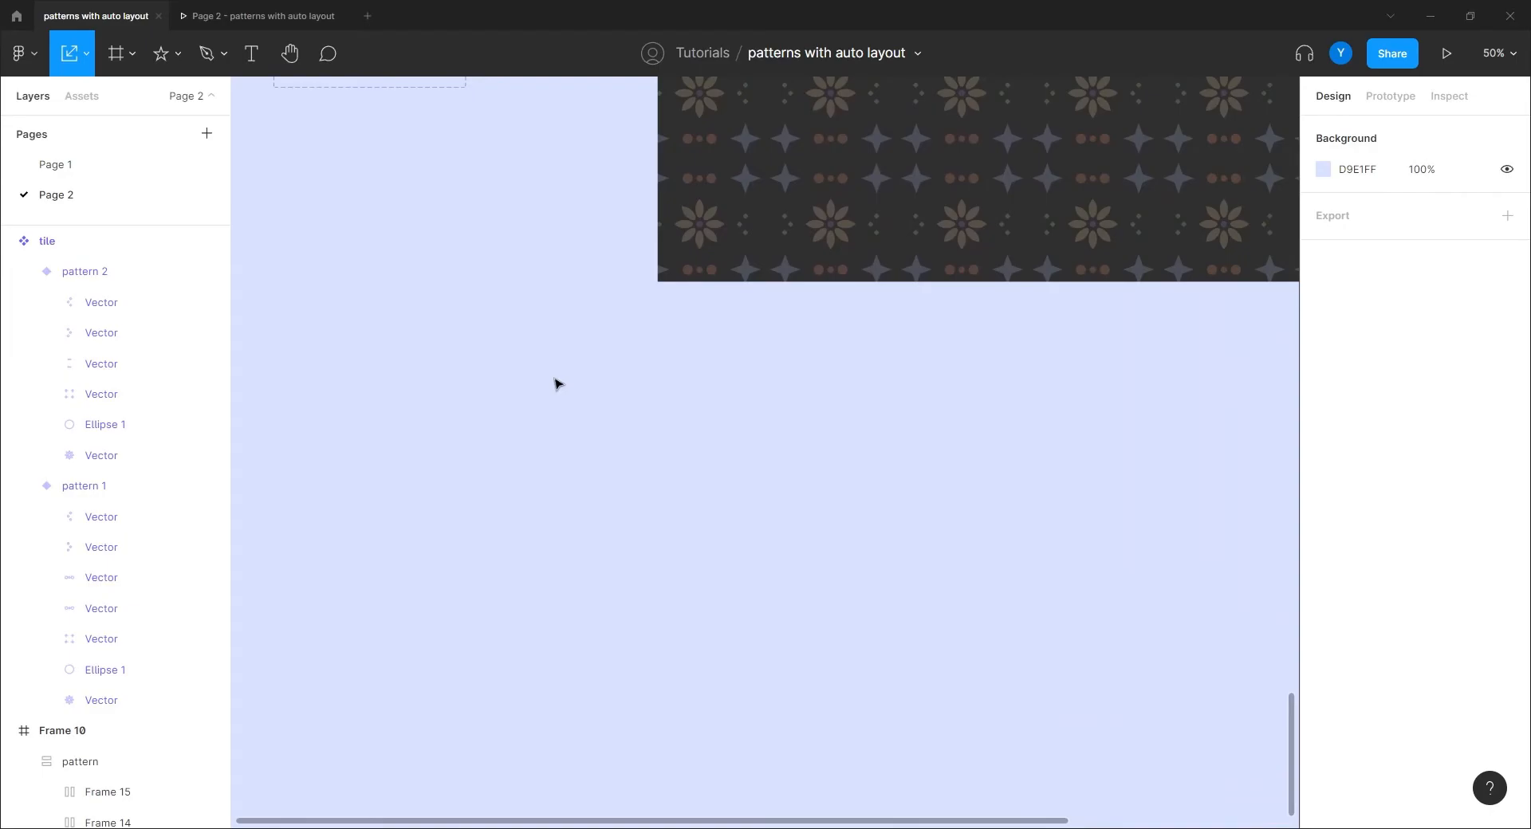
key("plus")
left_click_drag(621, 354, 829, 560)
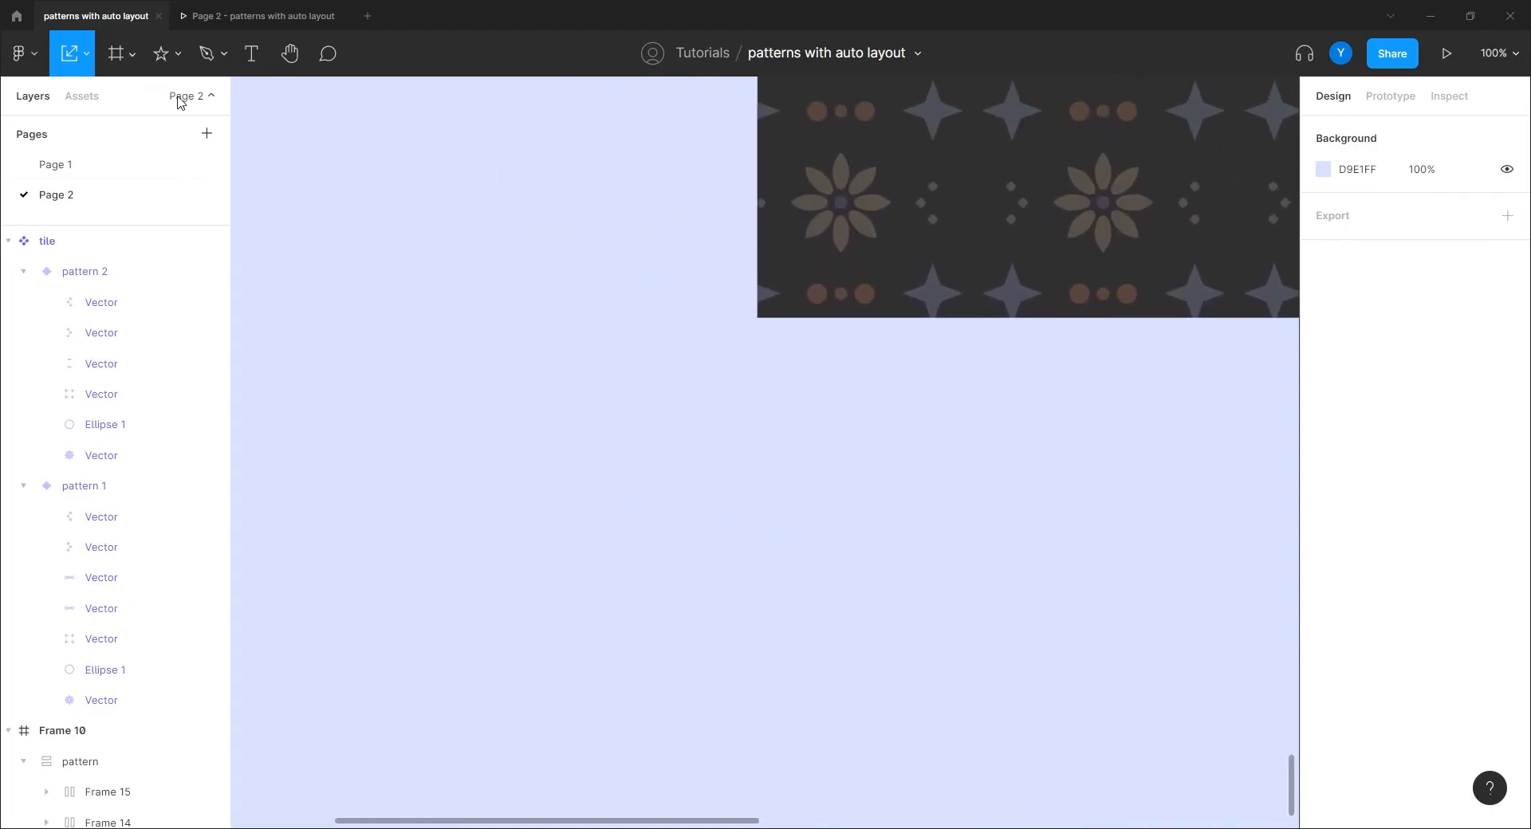
key("v")
scroll(758, 434, "down", 6)
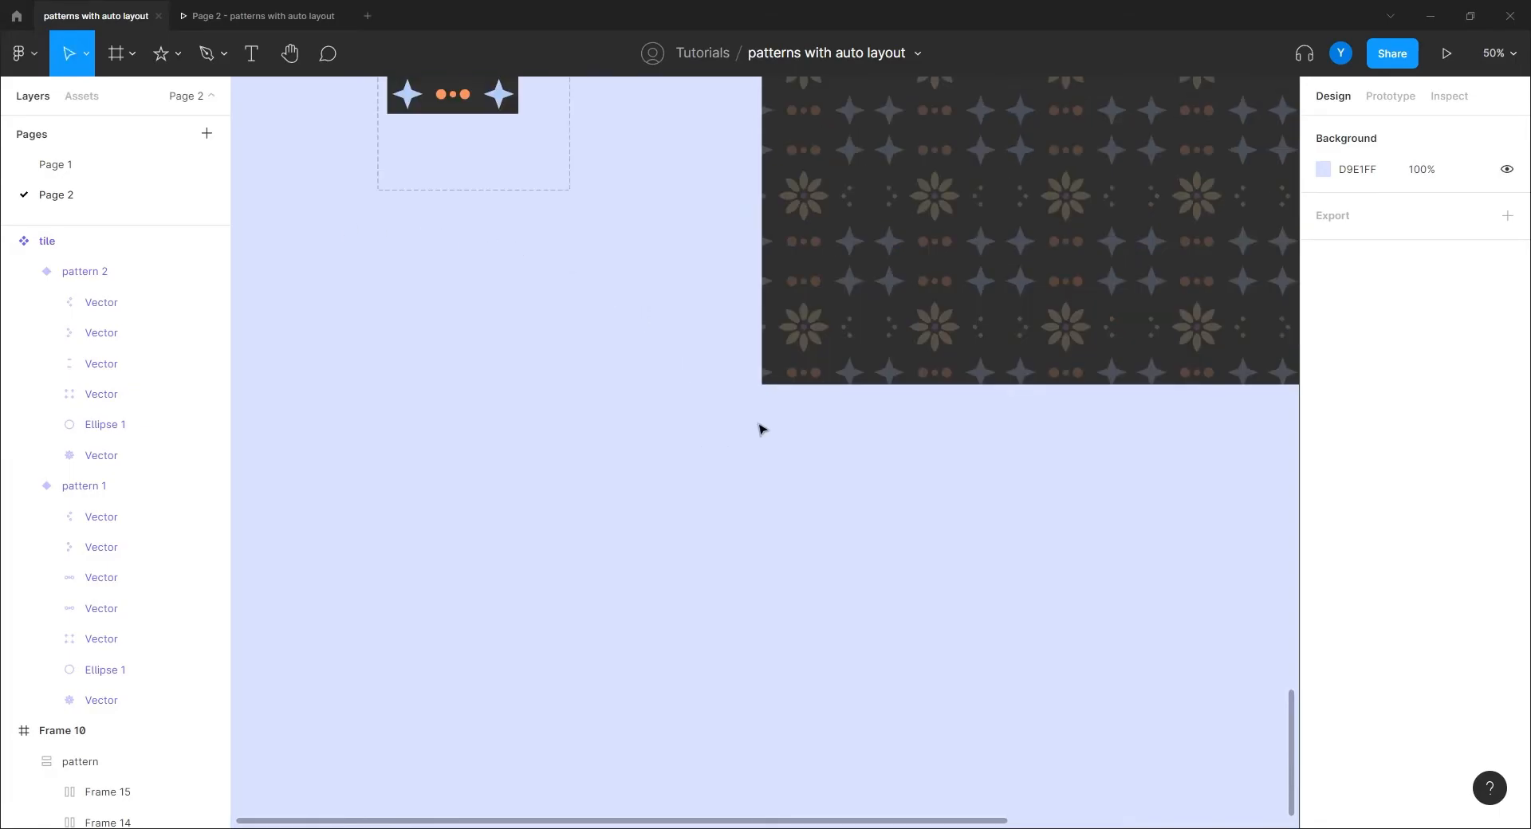
Step: Draw Frame 16 below Frame 11 and set its height to 1080, making it 1920×1080
key("f")
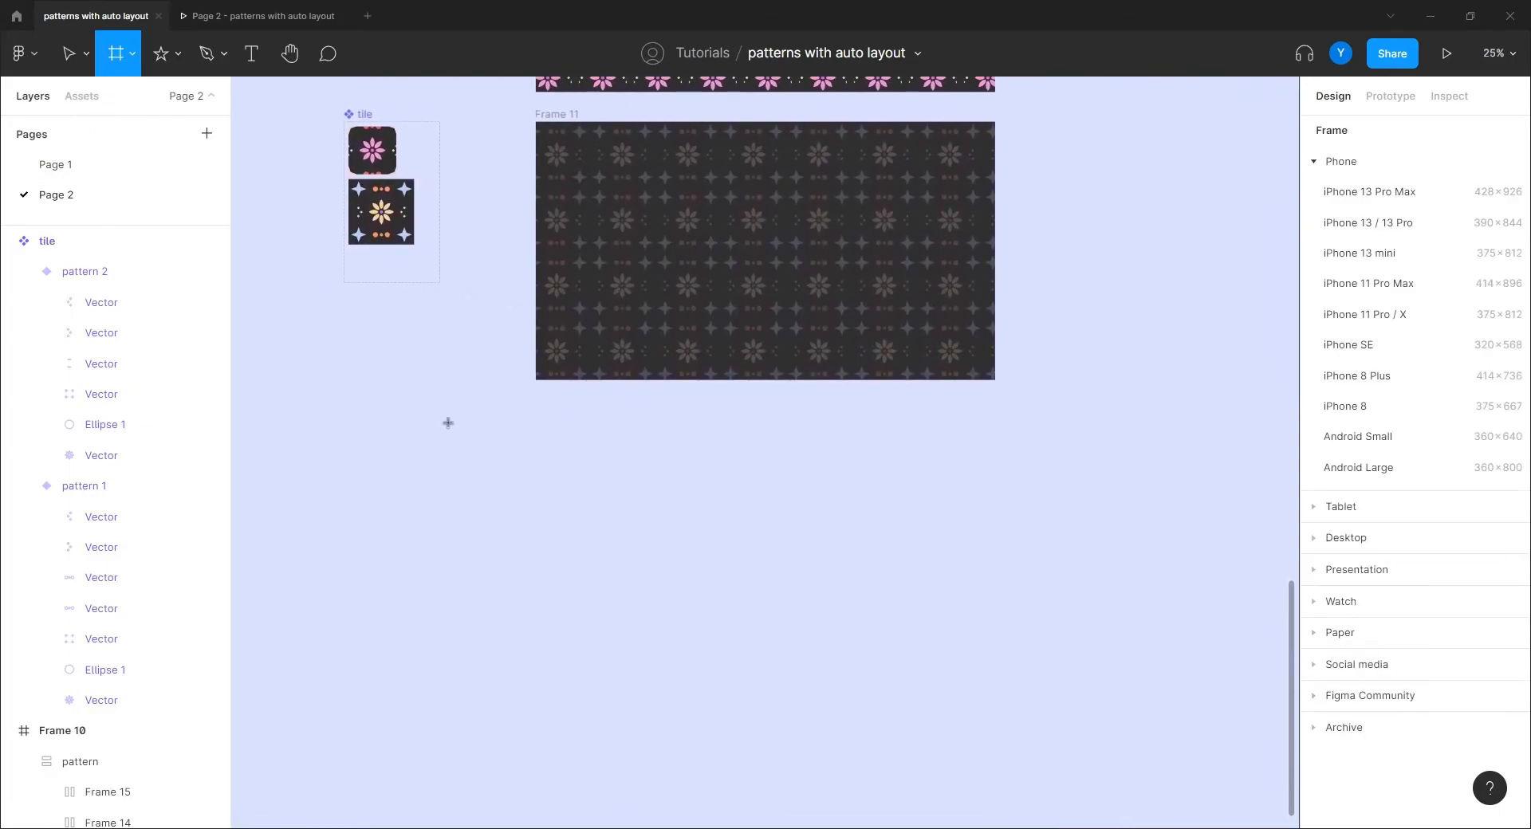
left_click_drag(537, 407, 994, 663)
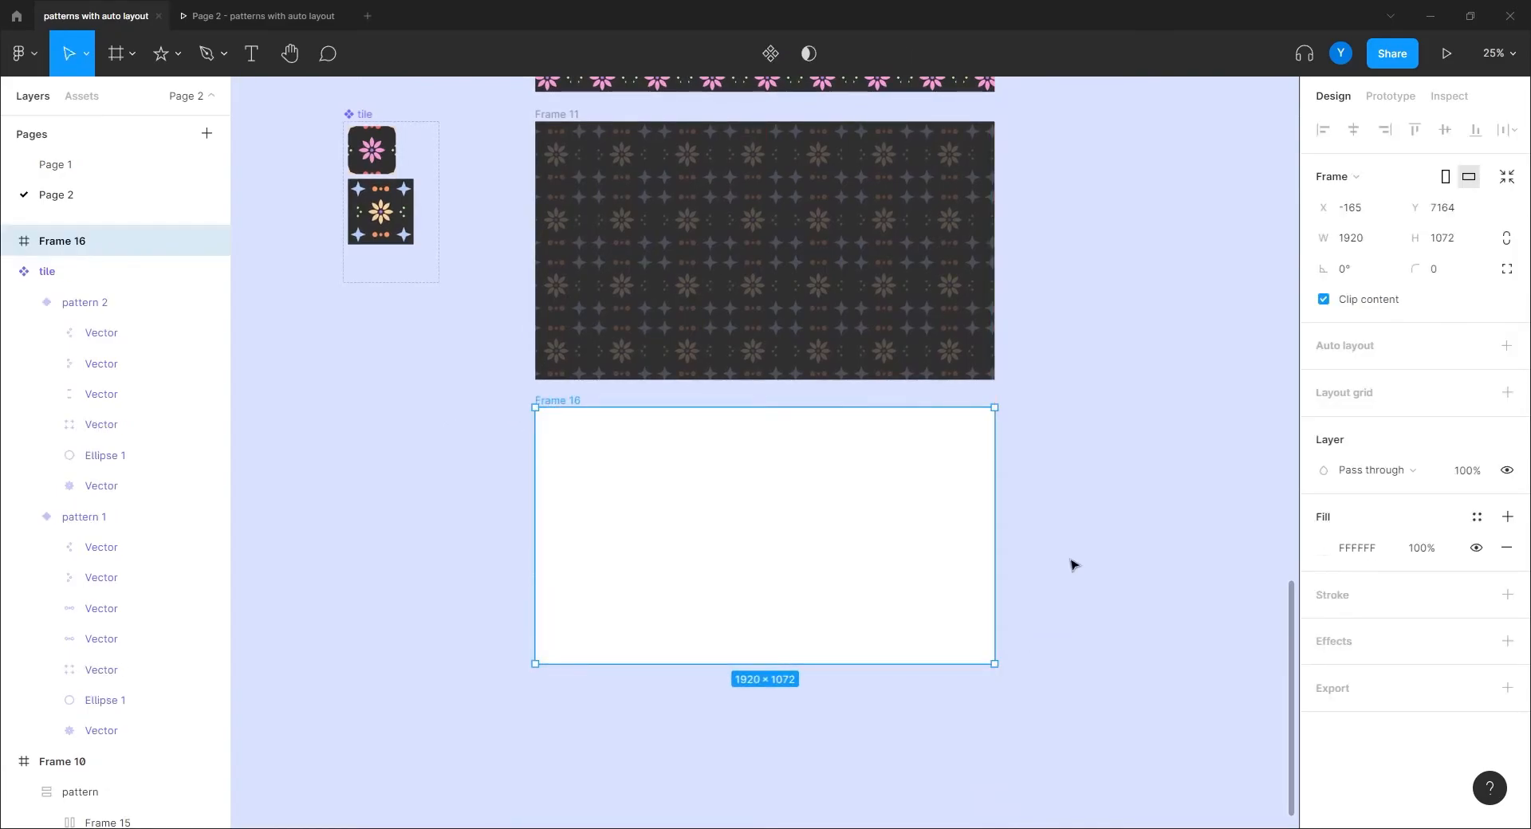
left_click(1435, 247)
type("1080")
key("Return")
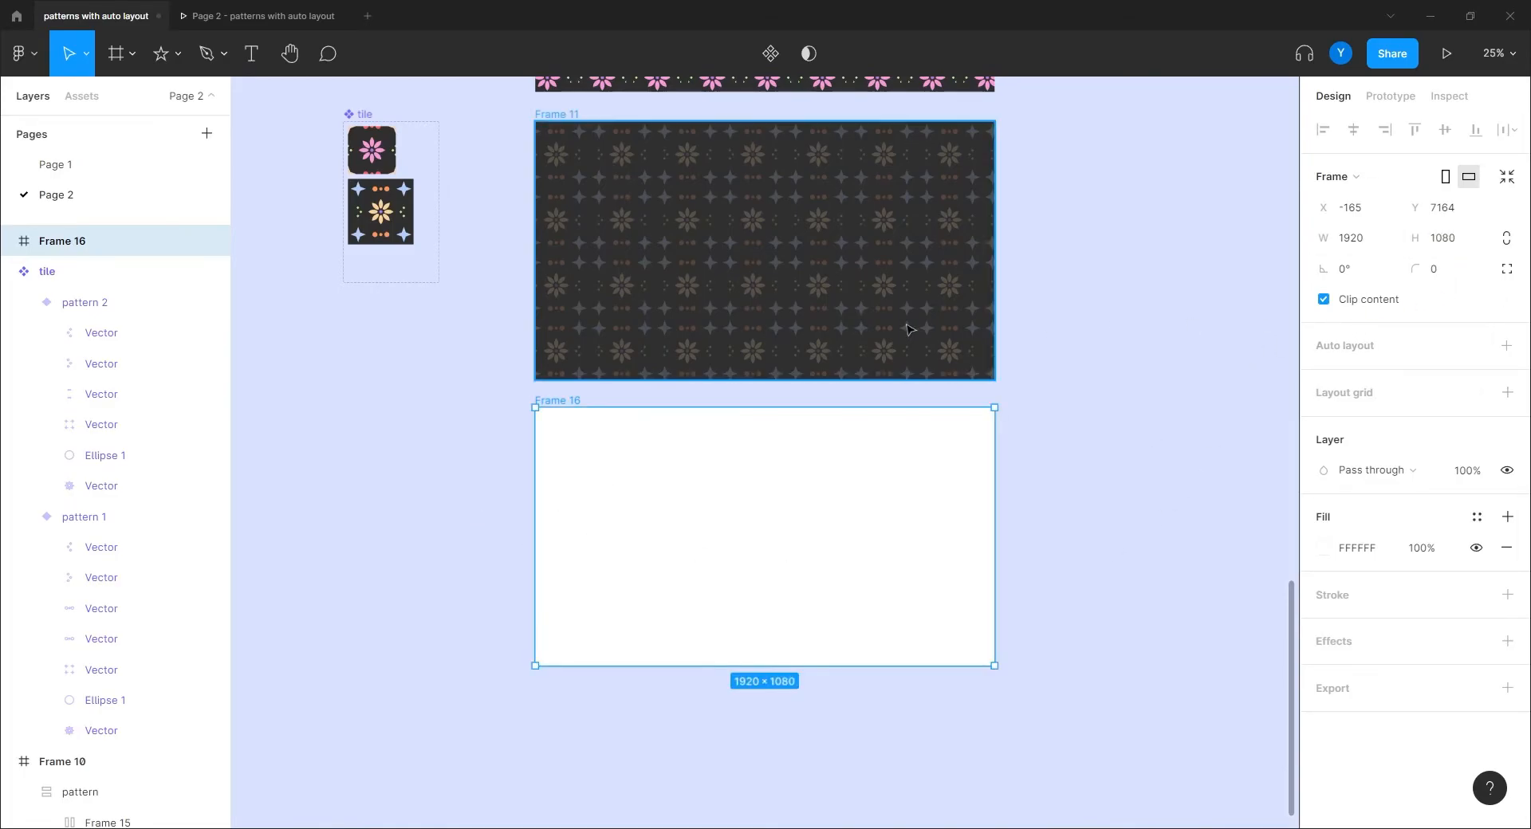
left_click_drag(386, 454, 623, 424)
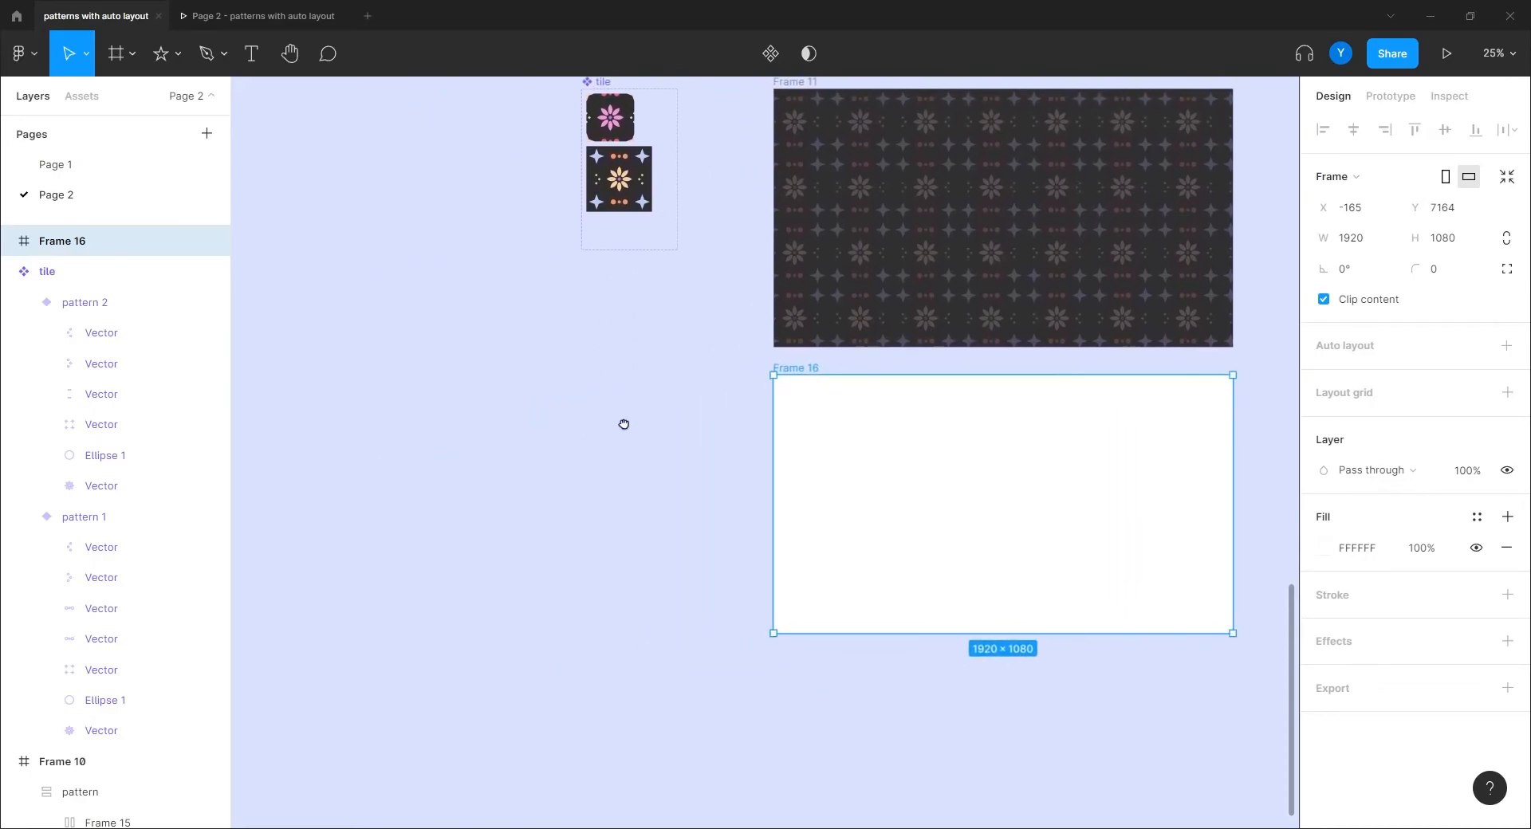
scroll(590, 435, "up", 5)
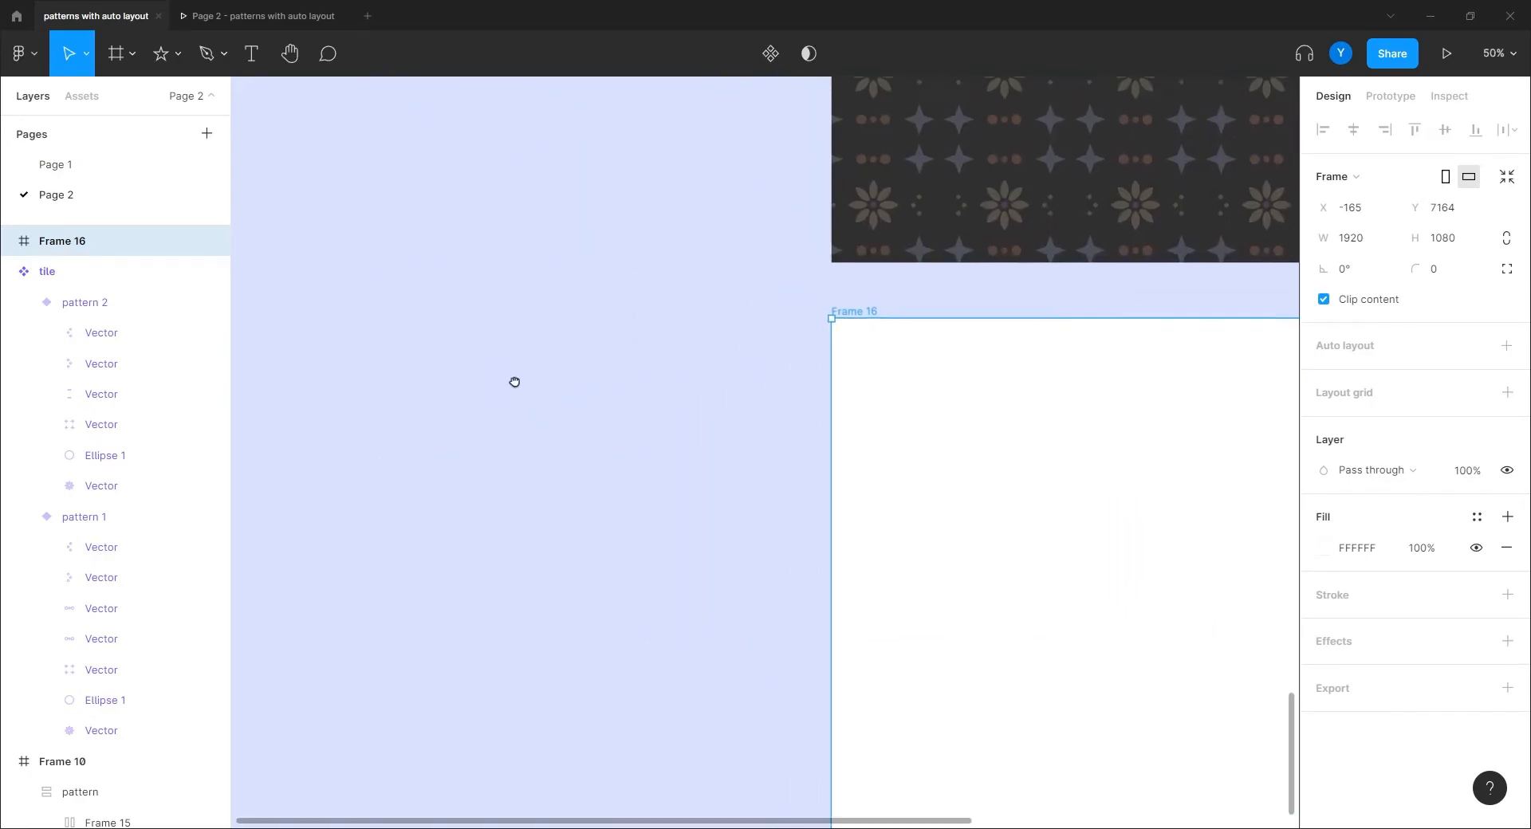
Step: Draw a 30×30 circle on the empty canvas
key("o")
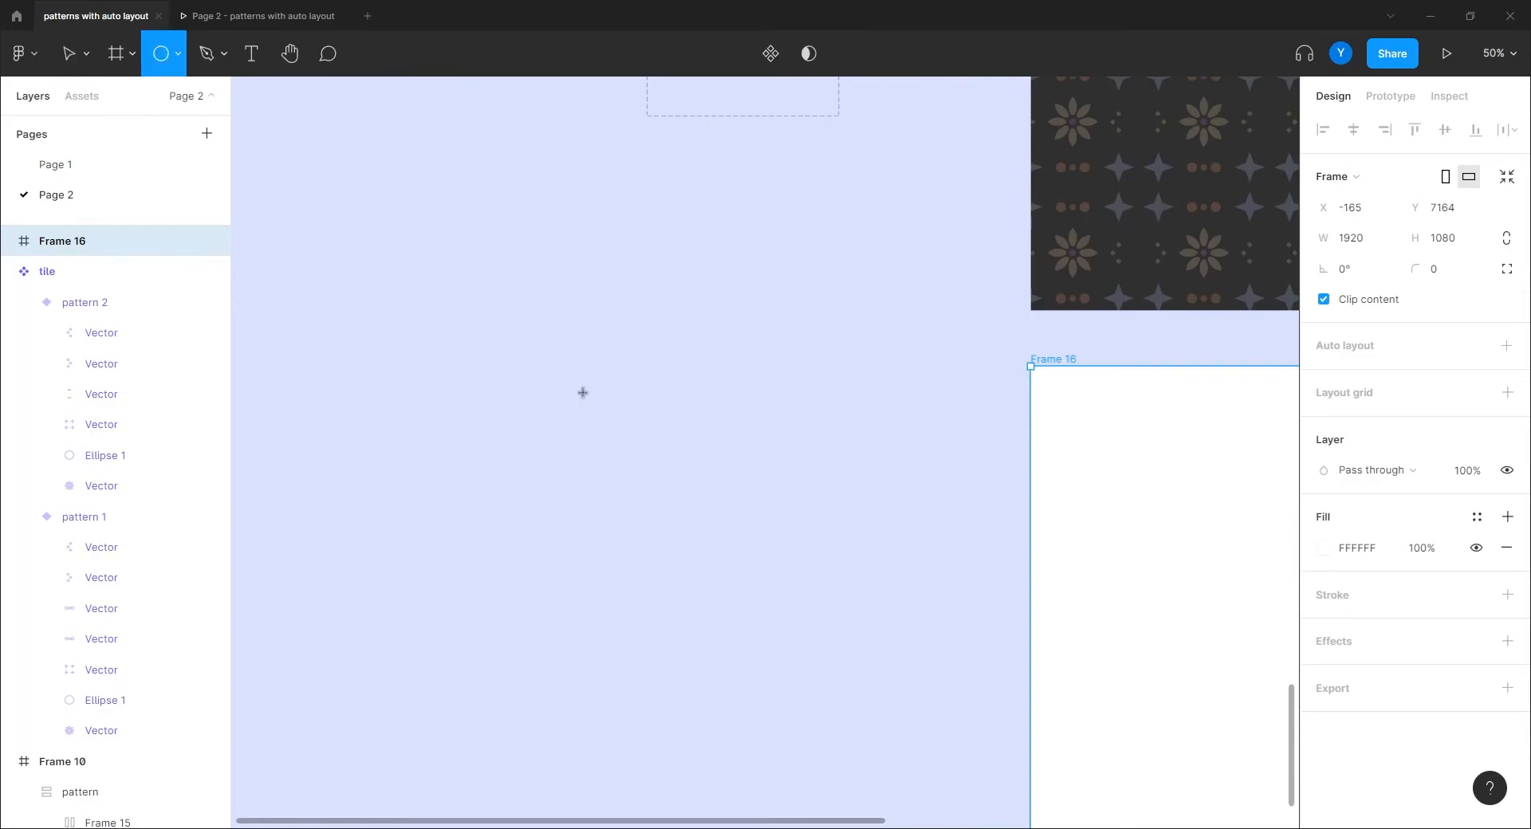
left_click_drag(582, 410, 564, 436)
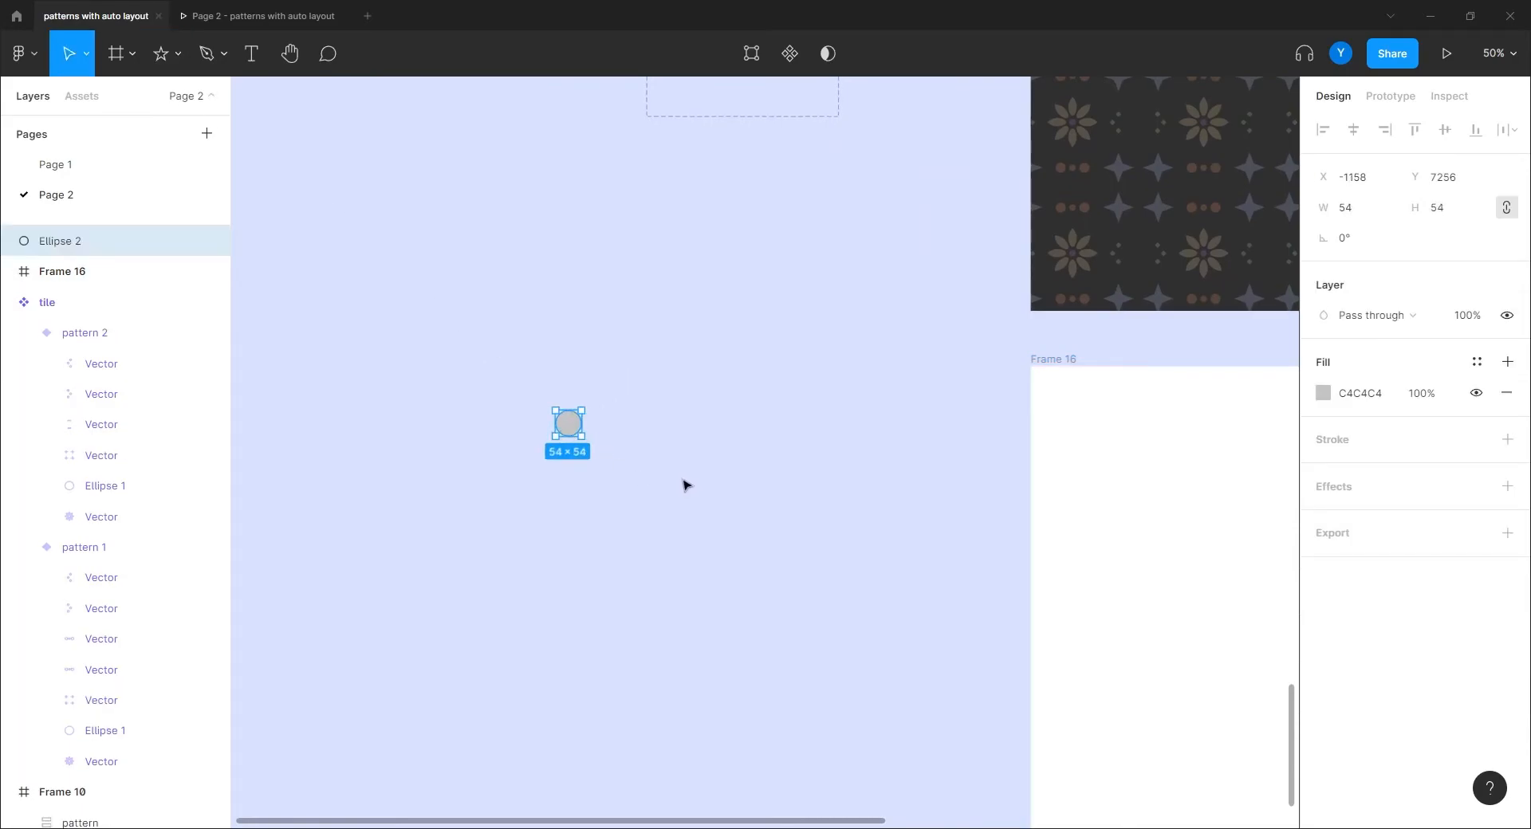
left_click_drag(683, 483, 810, 538)
key("ctrl+plus")
key("ctrl+plus")
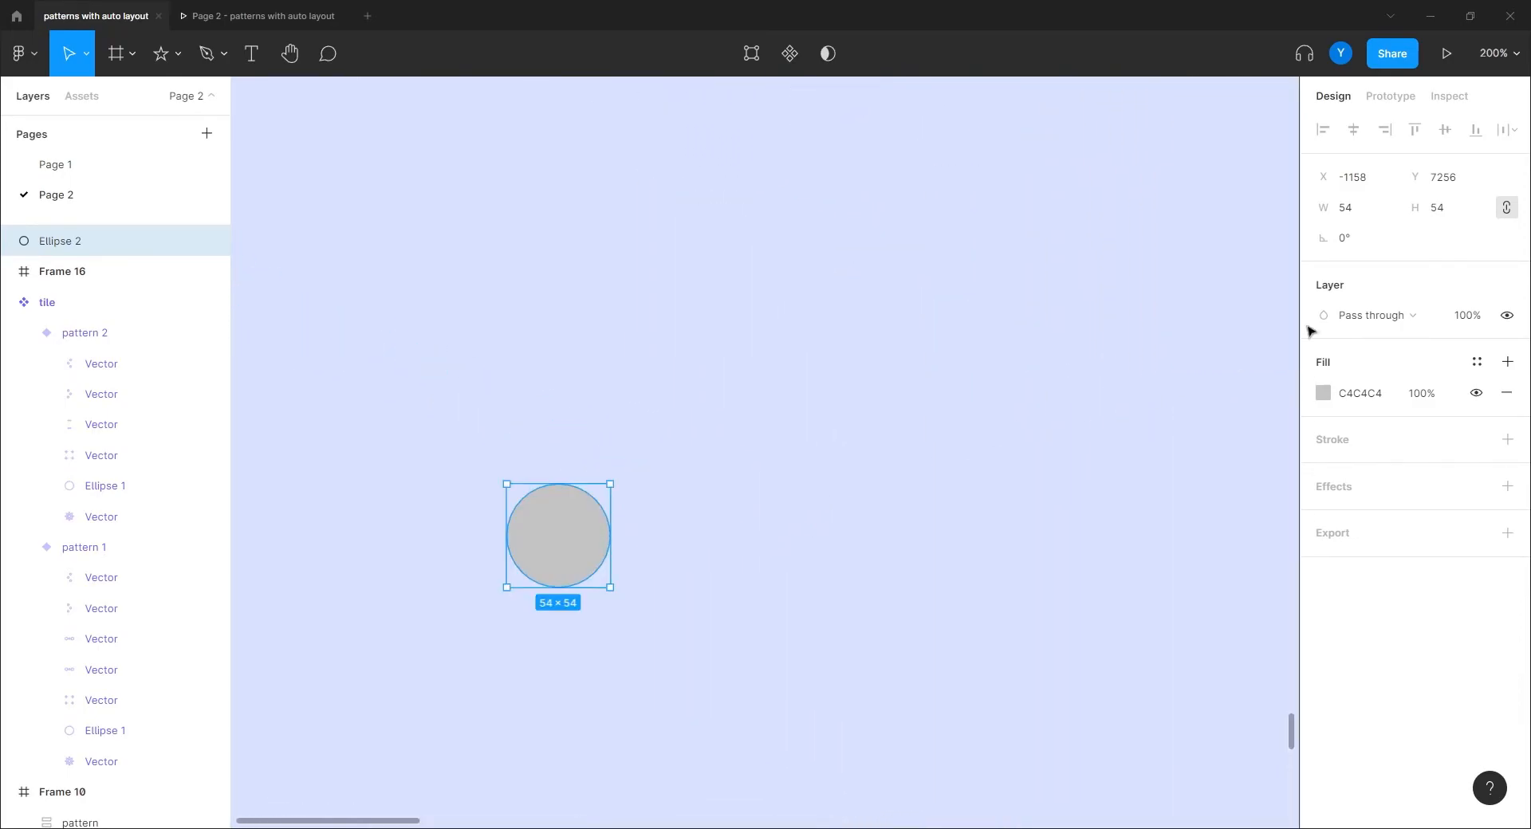
left_click(1442, 207)
type("30")
key("Return")
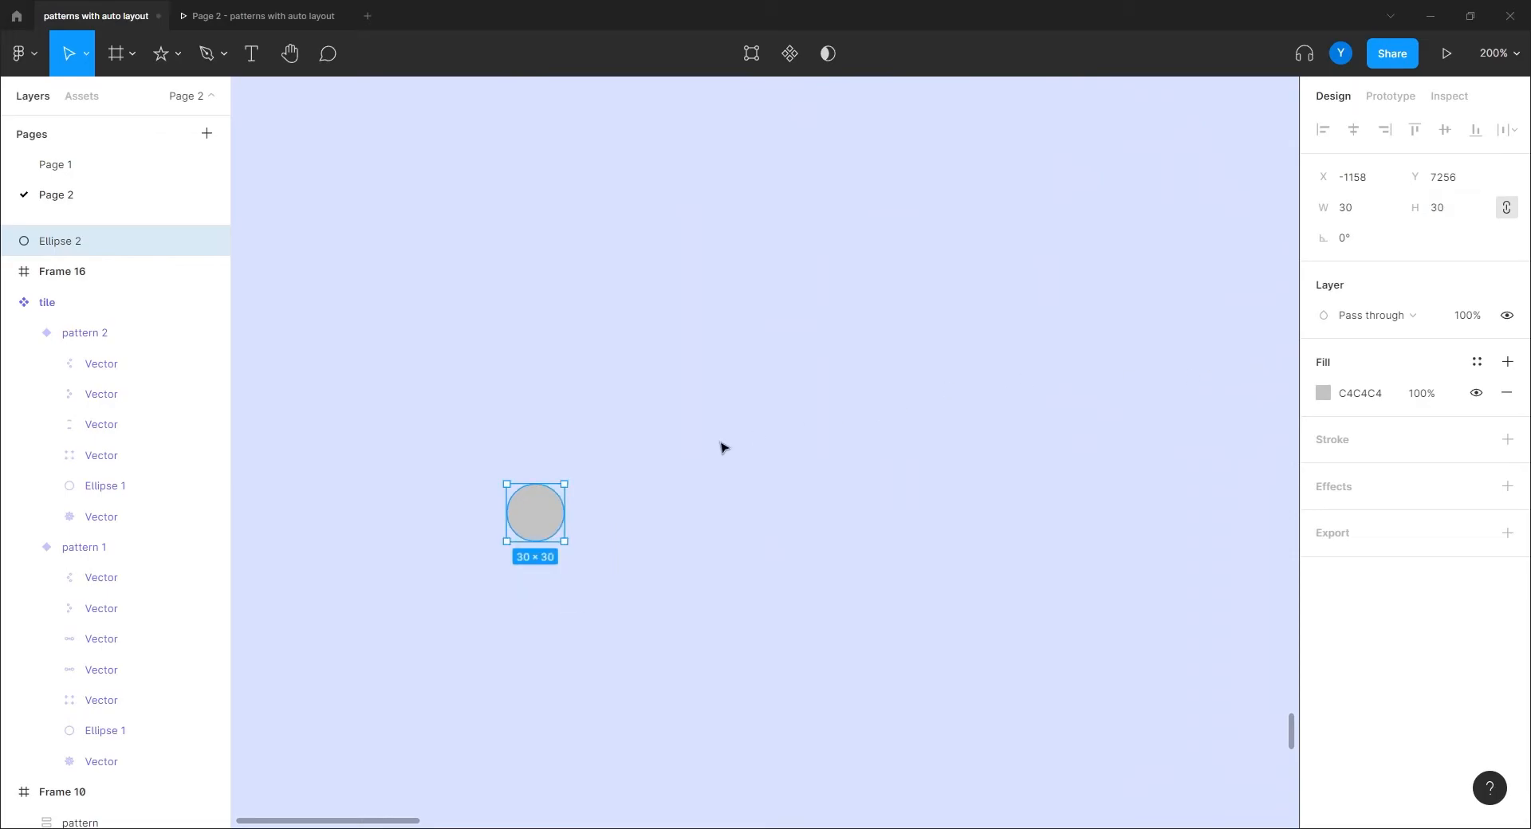
Step: Duplicate the circle into a row of three and copy that row below, offset right
left_click_drag(530, 530, 637, 527)
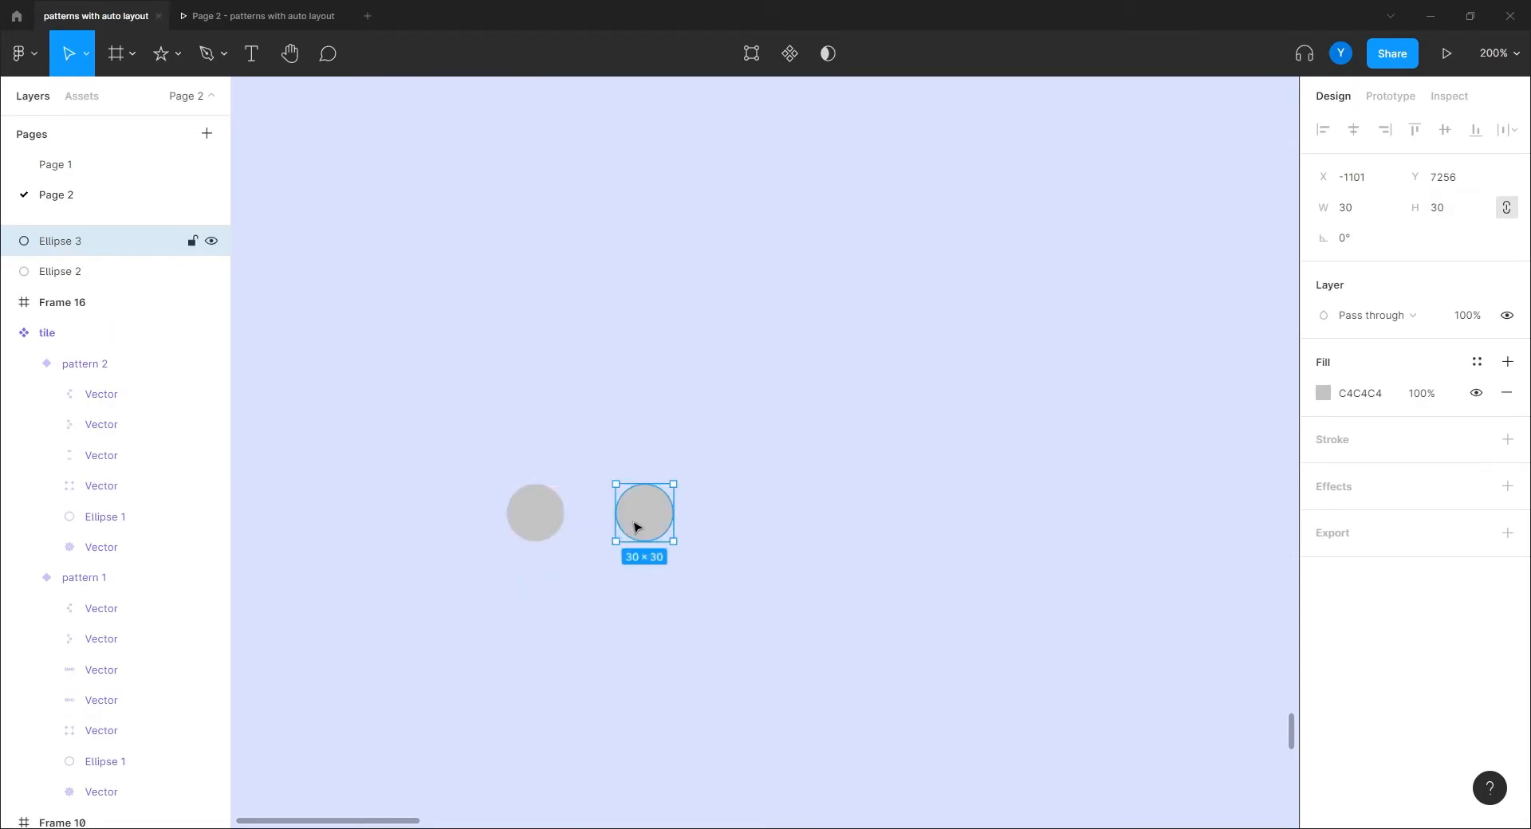
key("ctrl+d")
left_click_drag(775, 628, 453, 476)
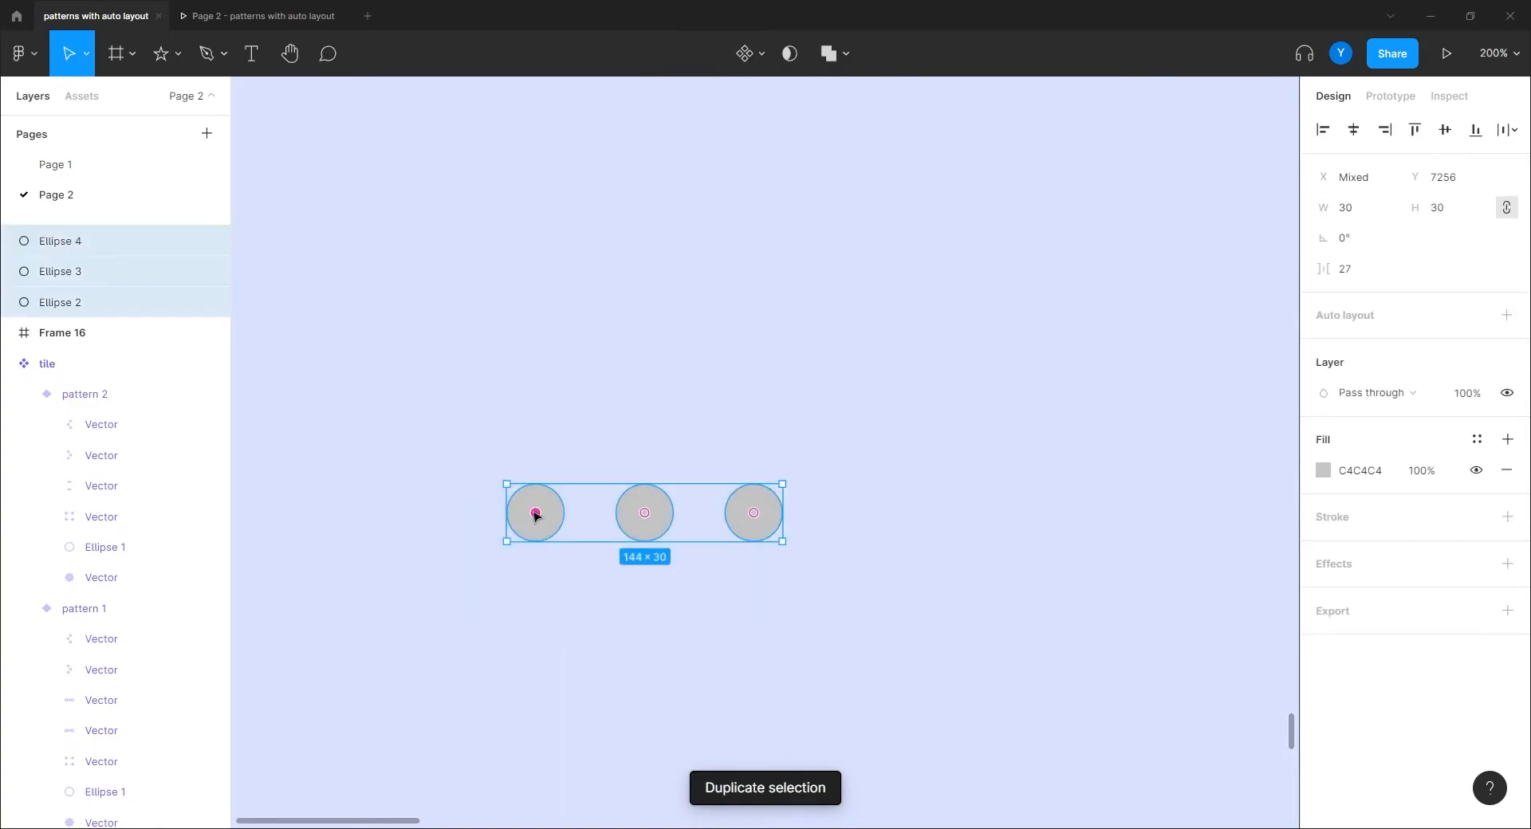
left_click_drag(546, 535, 601, 625)
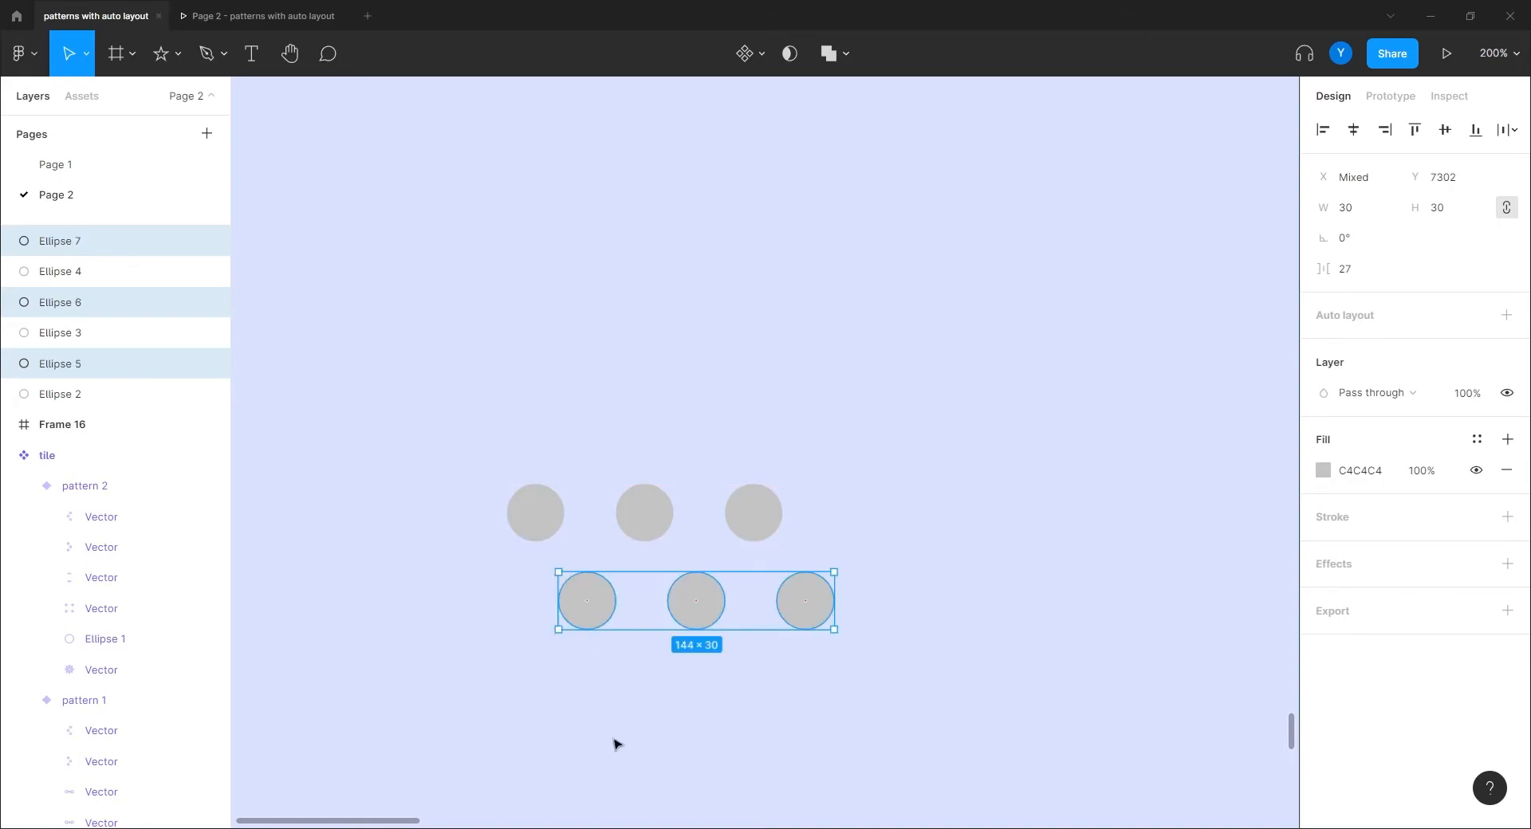
Step: Copy the top row of circles down as a third row
left_click(502, 689)
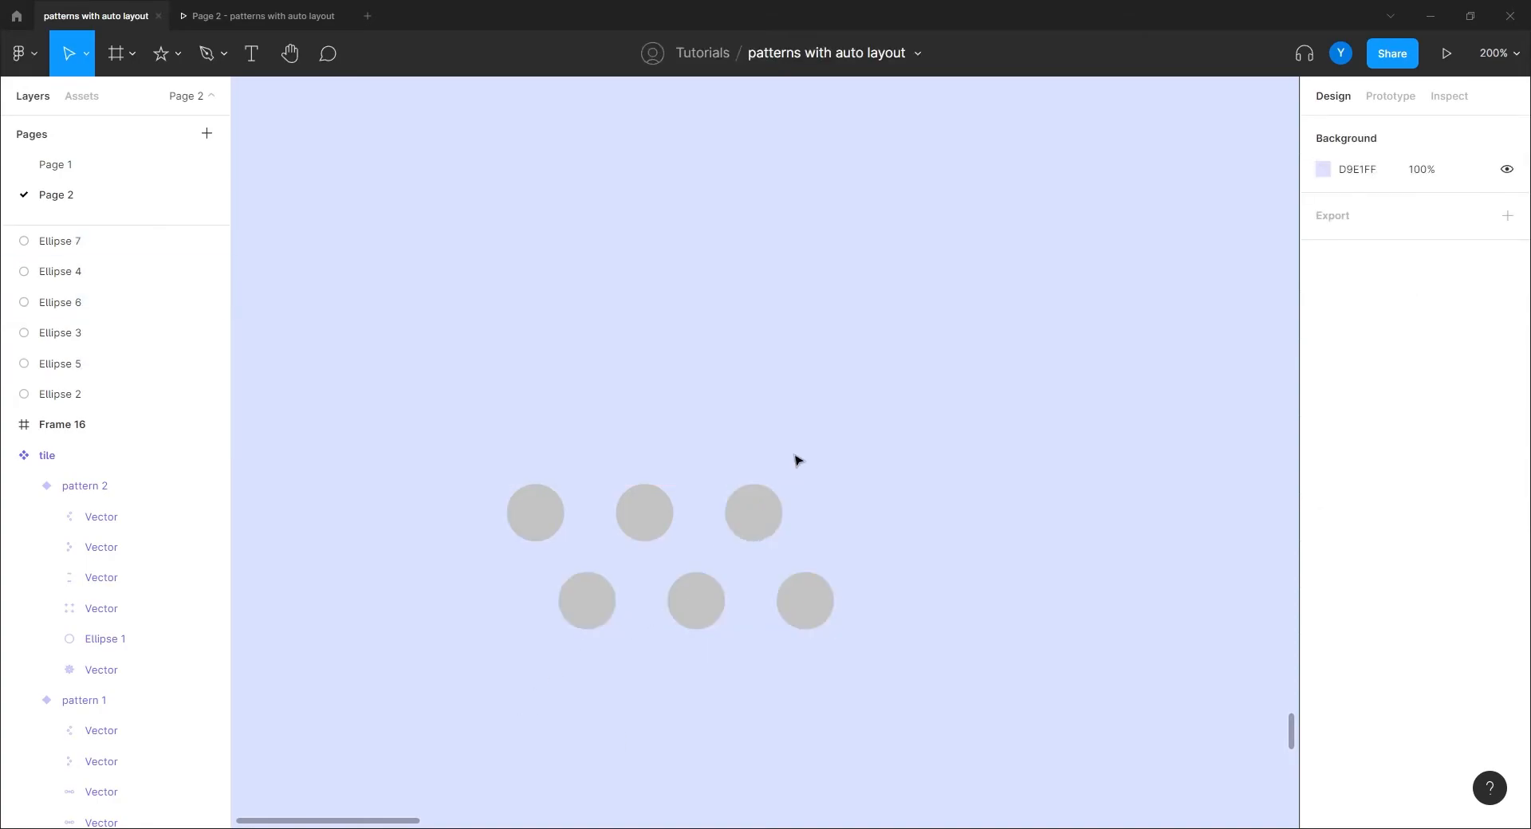
left_click_drag(805, 453, 526, 712)
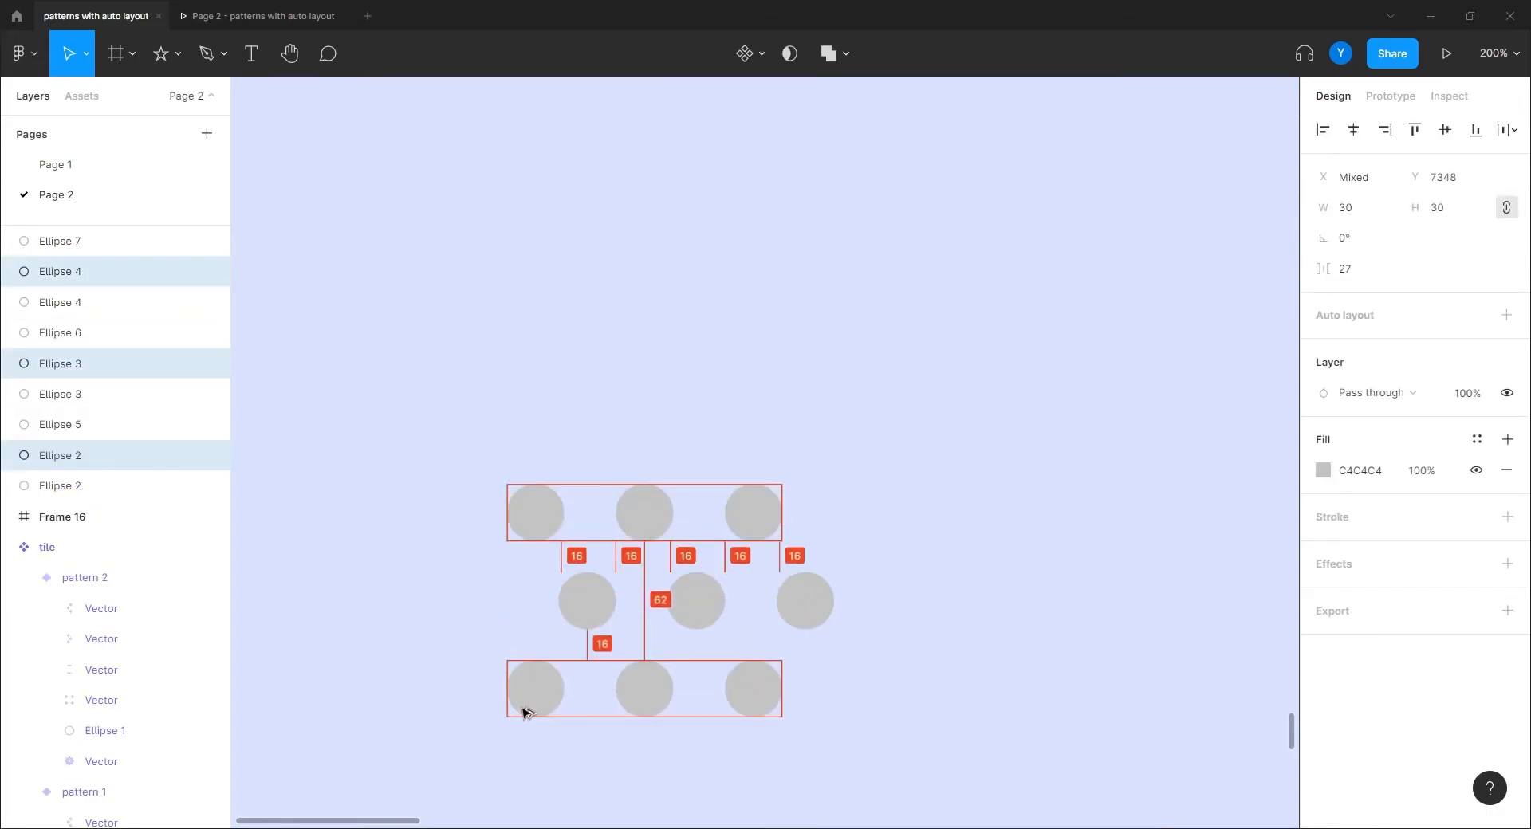
left_click_drag(893, 486, 935, 305)
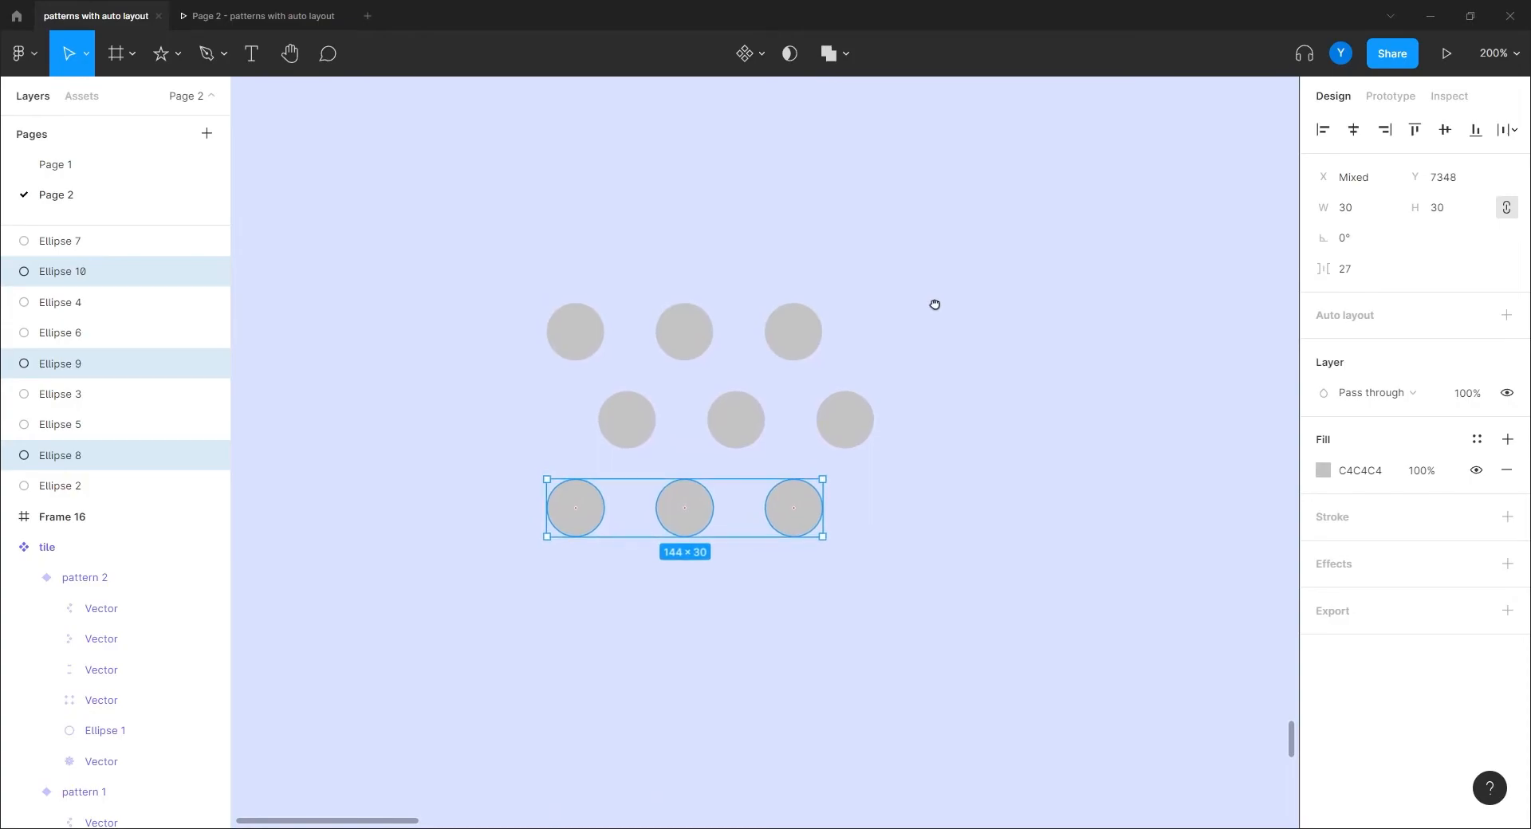
left_click(270, 167)
left_click(117, 53)
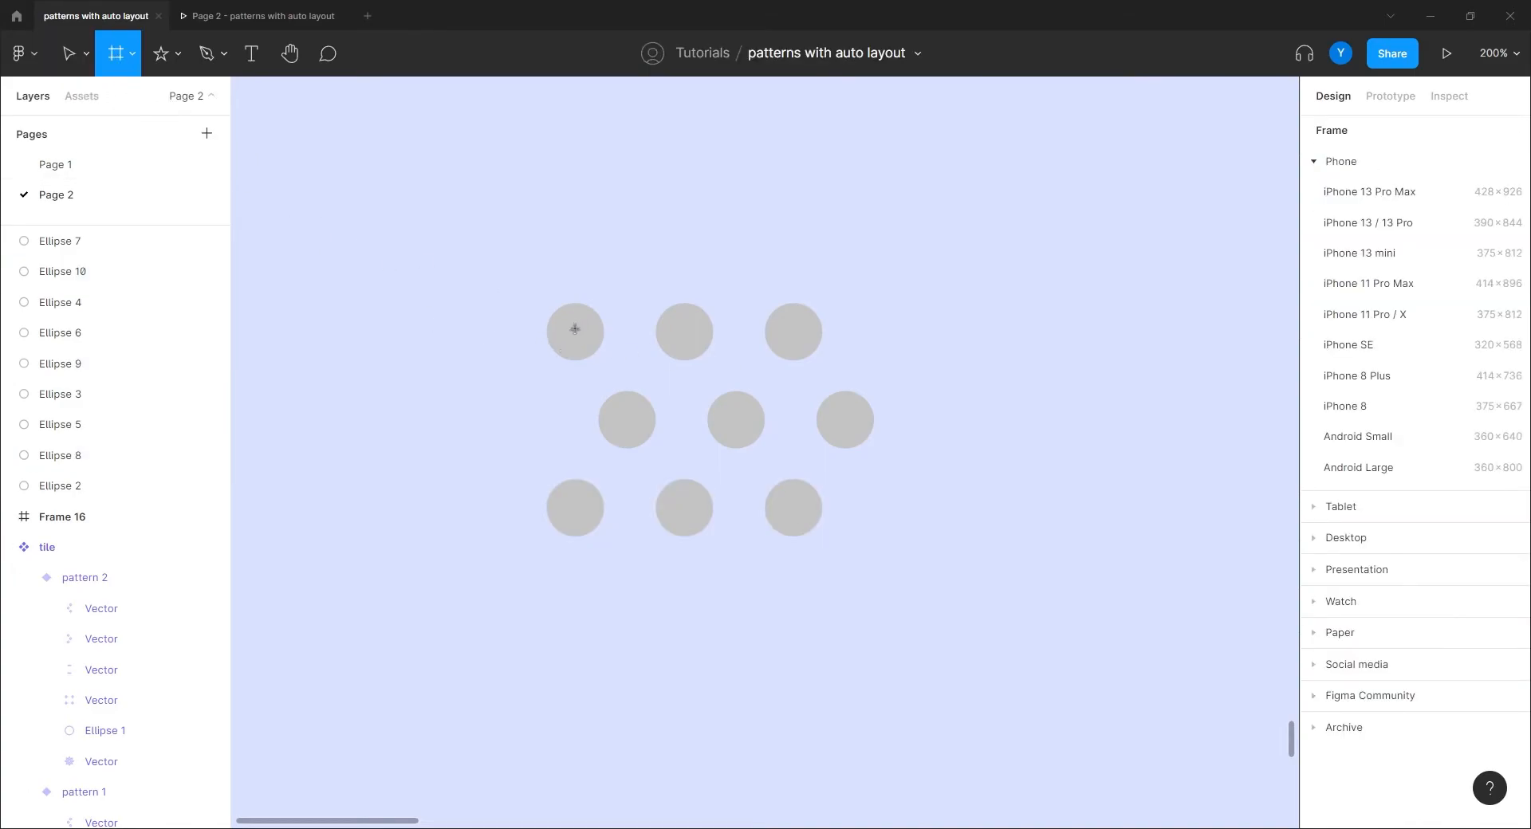
Step: Draw a 96×96 Frame 17 over the dots and move Ellipses 7–2 into it
left_click_drag(572, 325, 782, 531)
left_click_drag(785, 470, 760, 450)
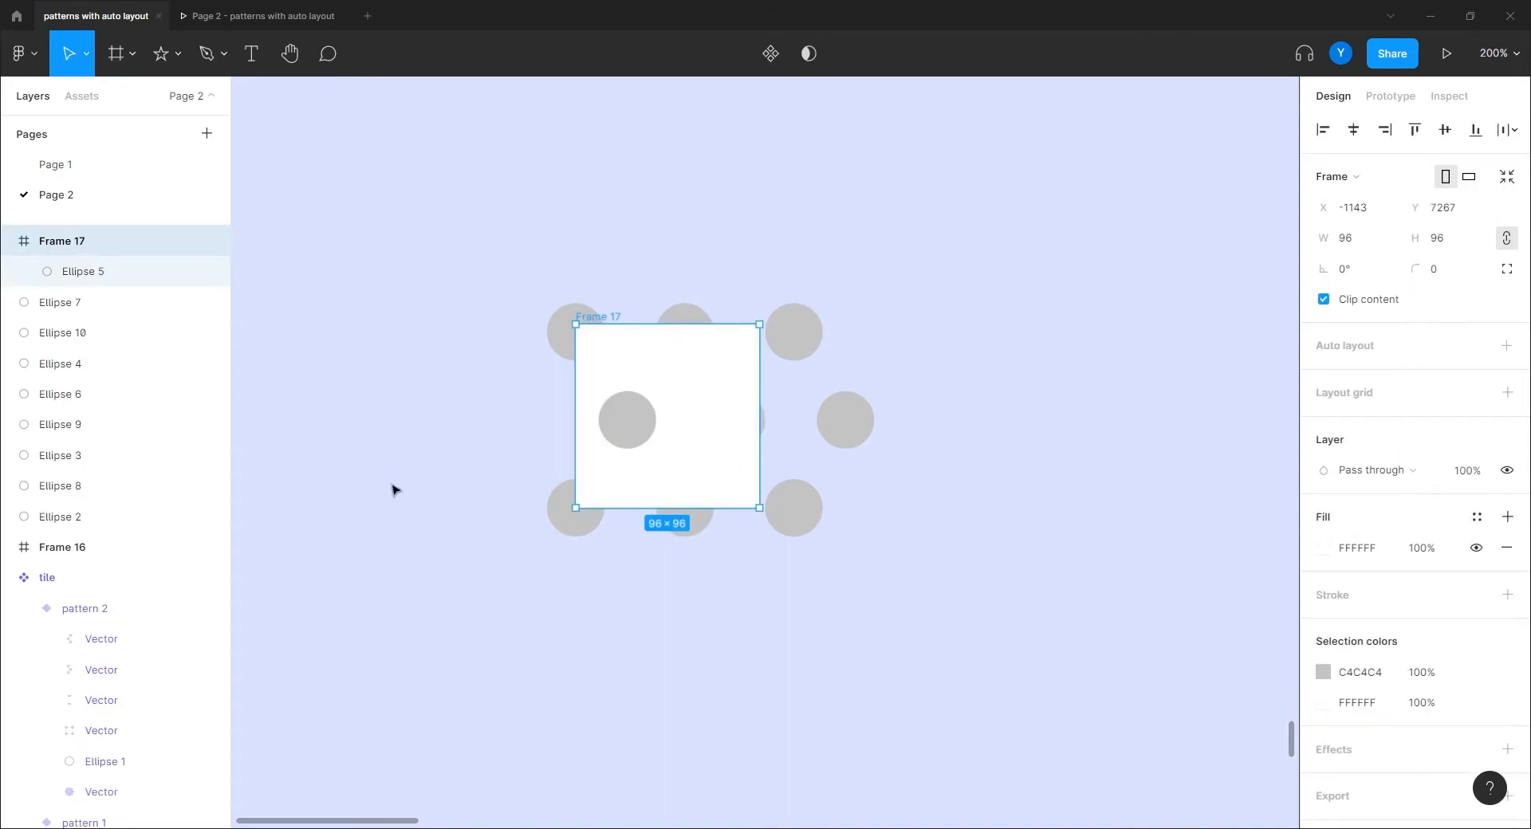
left_click(63, 302)
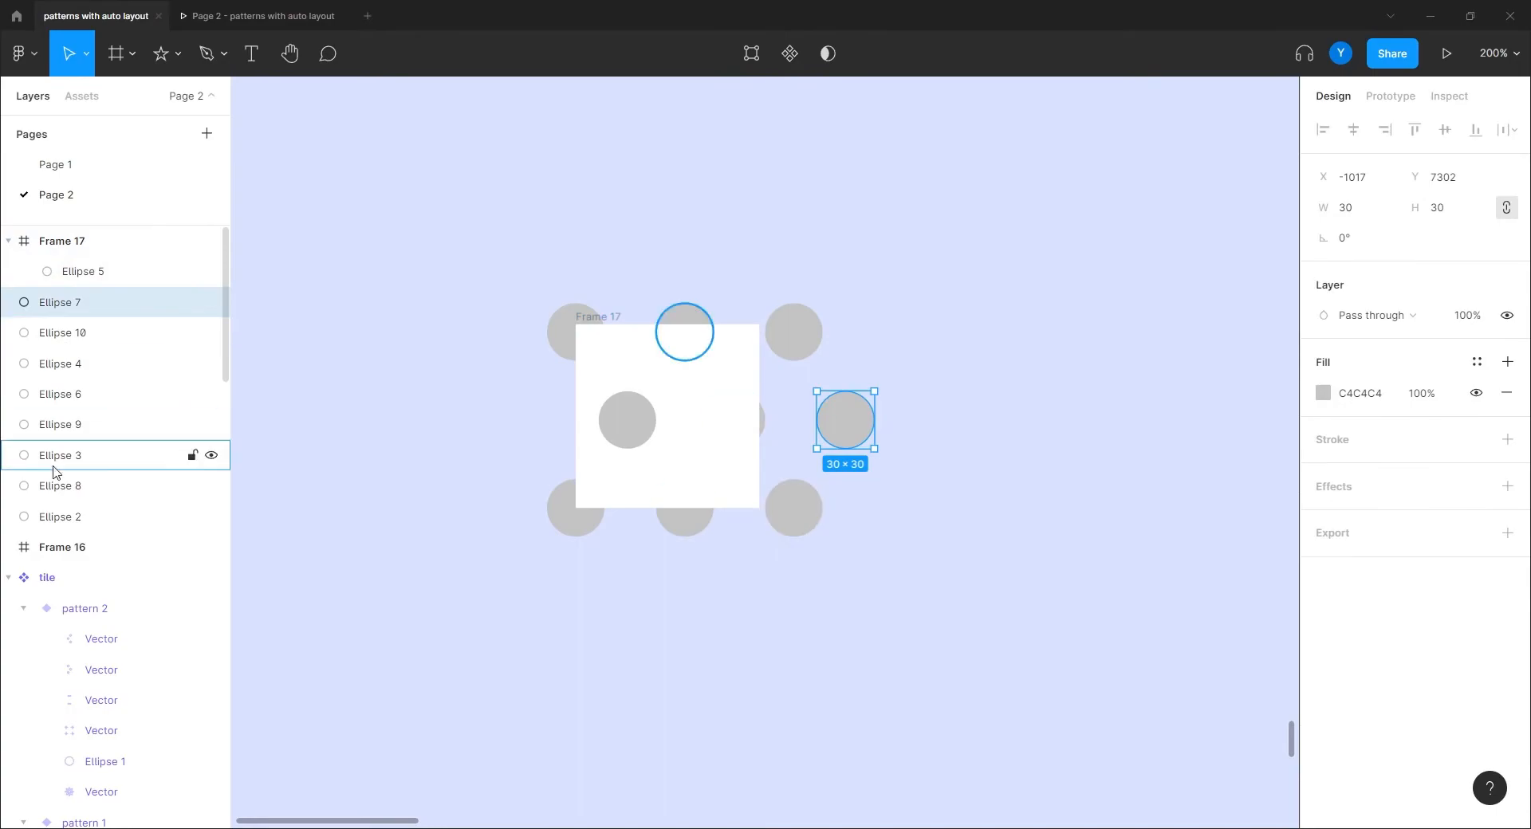
left_click(74, 518, "shift")
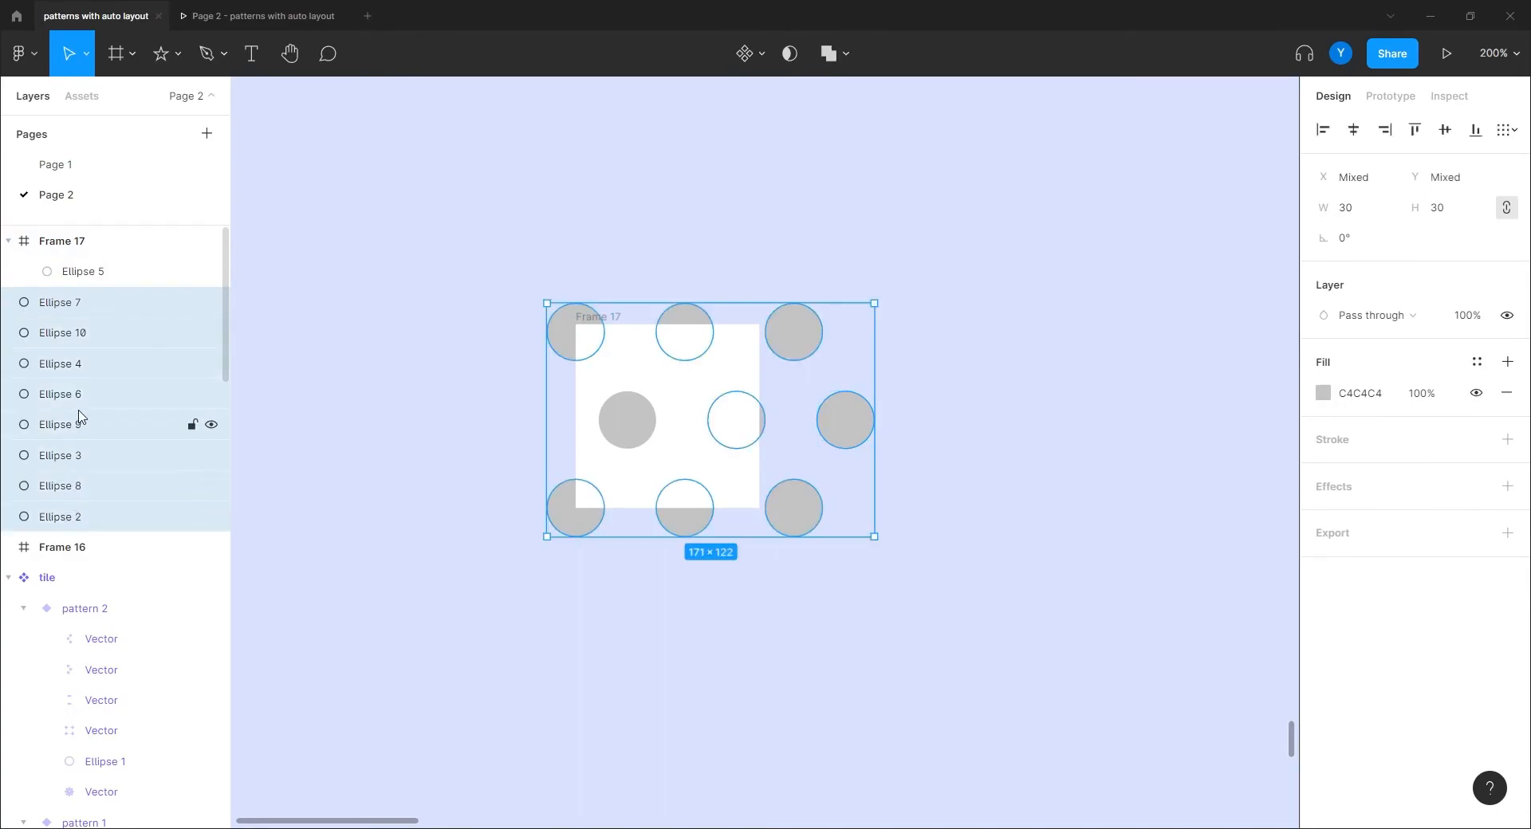
left_click_drag(93, 304, 123, 293)
left_click(422, 384)
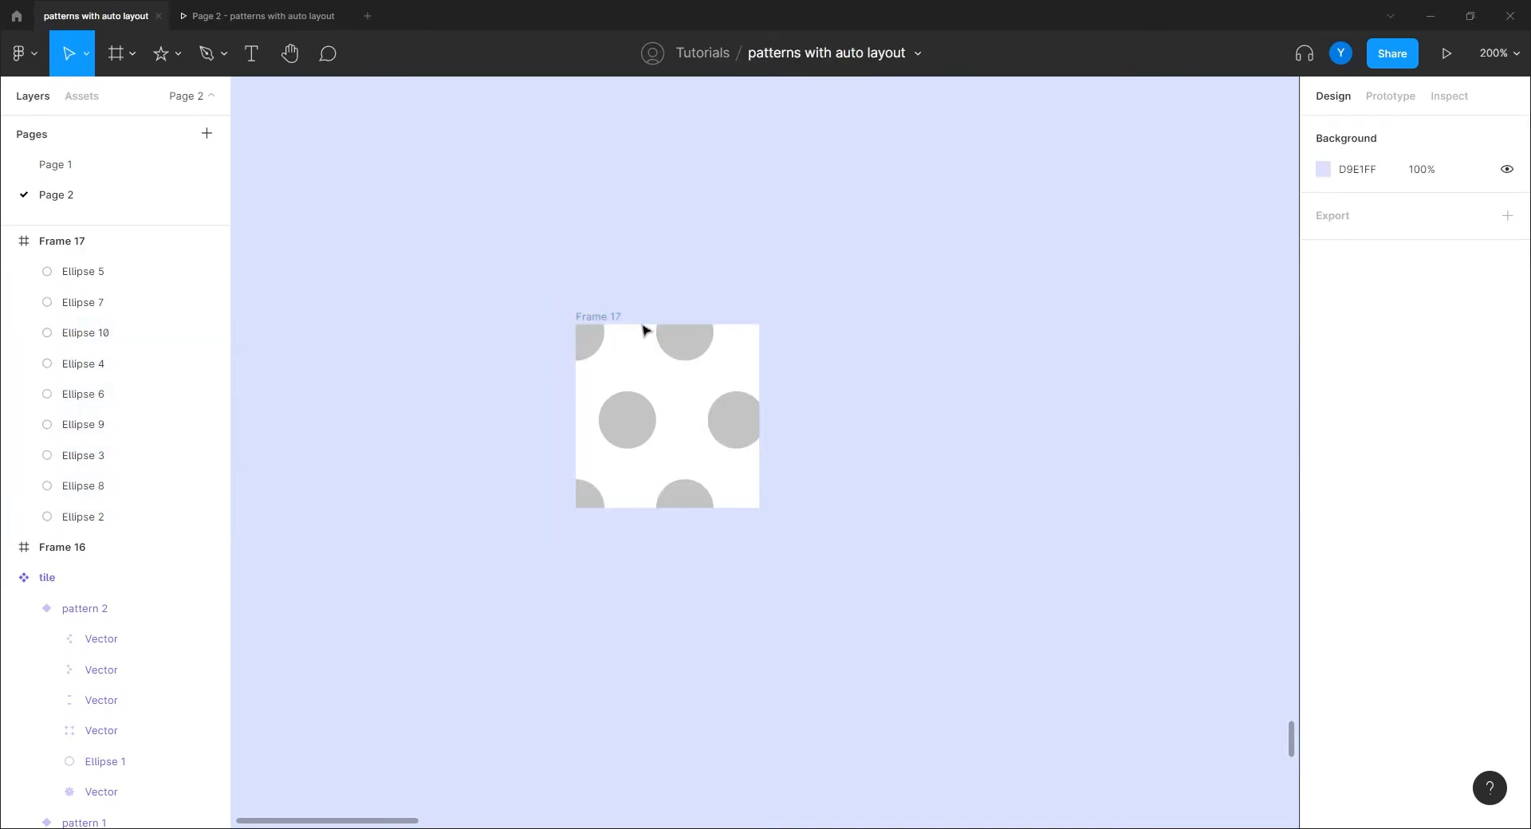
Step: Turn off Clip content on Frame 17 and set its width to 114
left_click(606, 318)
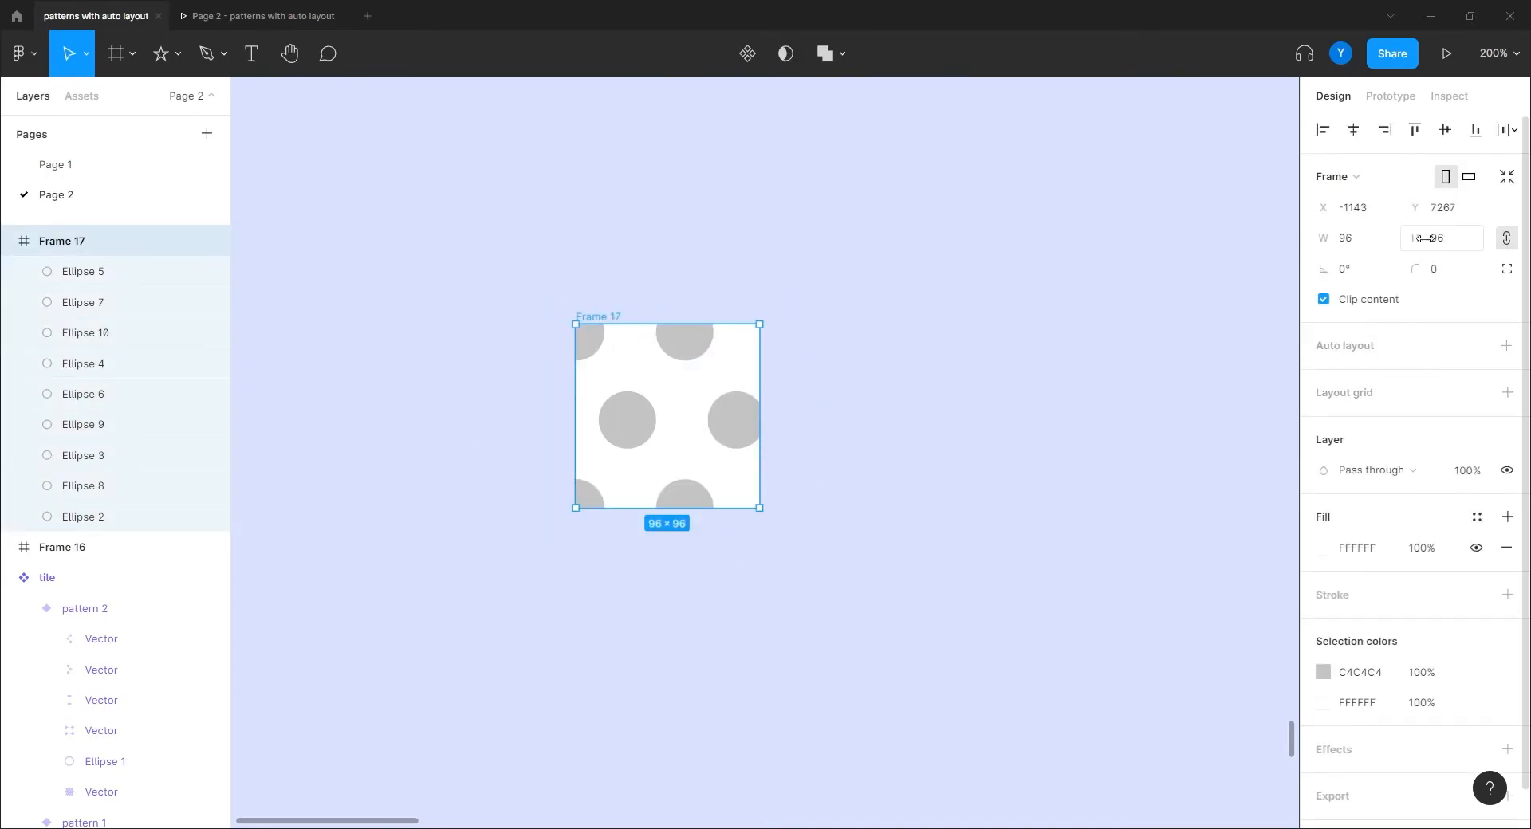
left_click_drag(819, 552, 941, 503)
key("ctrl+plus")
left_click_drag(656, 561, 609, 678)
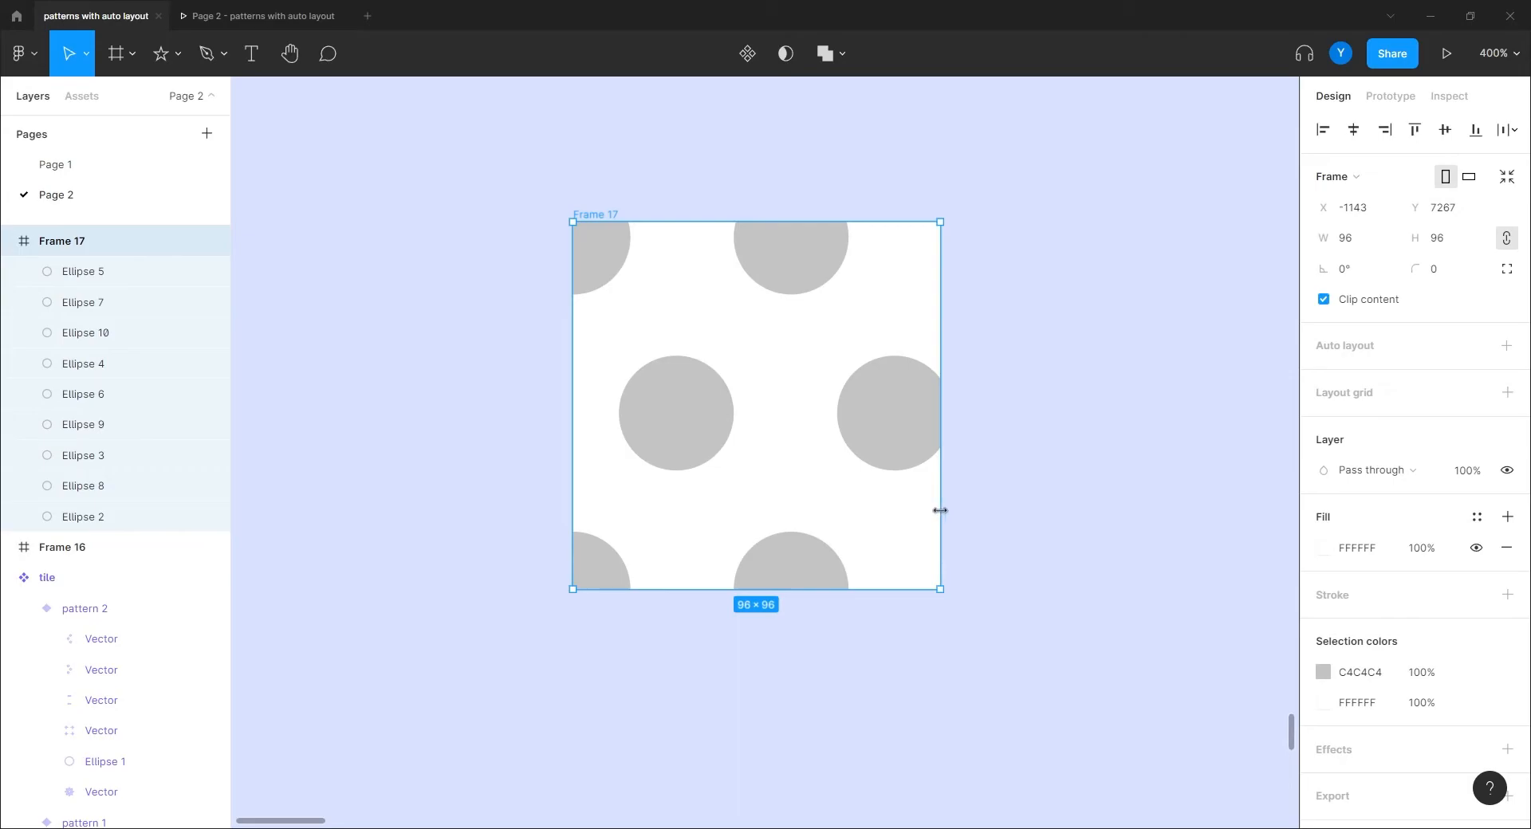
left_click_drag(940, 510, 894, 517)
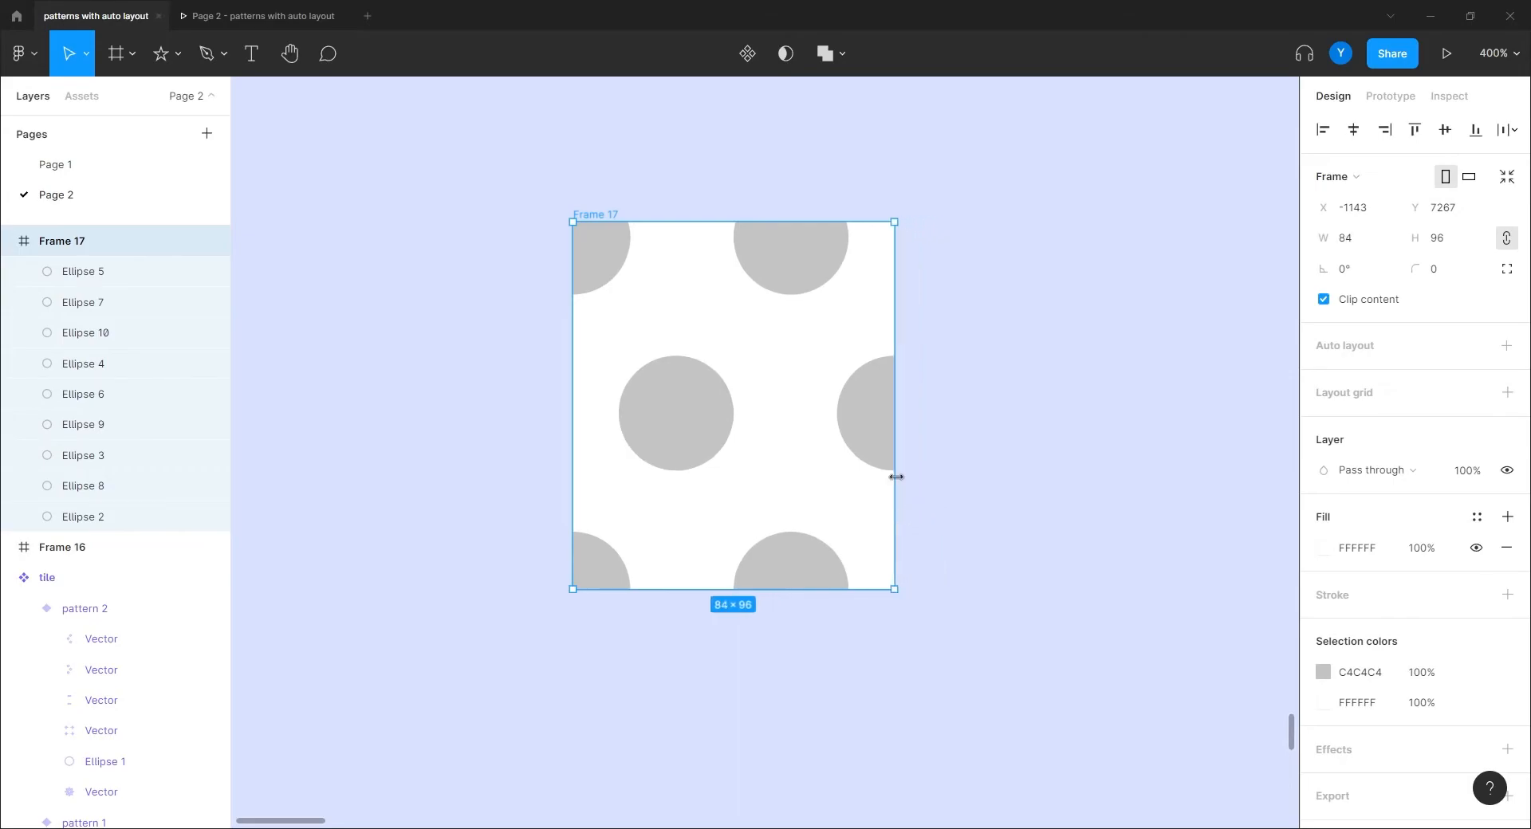
left_click(1323, 304)
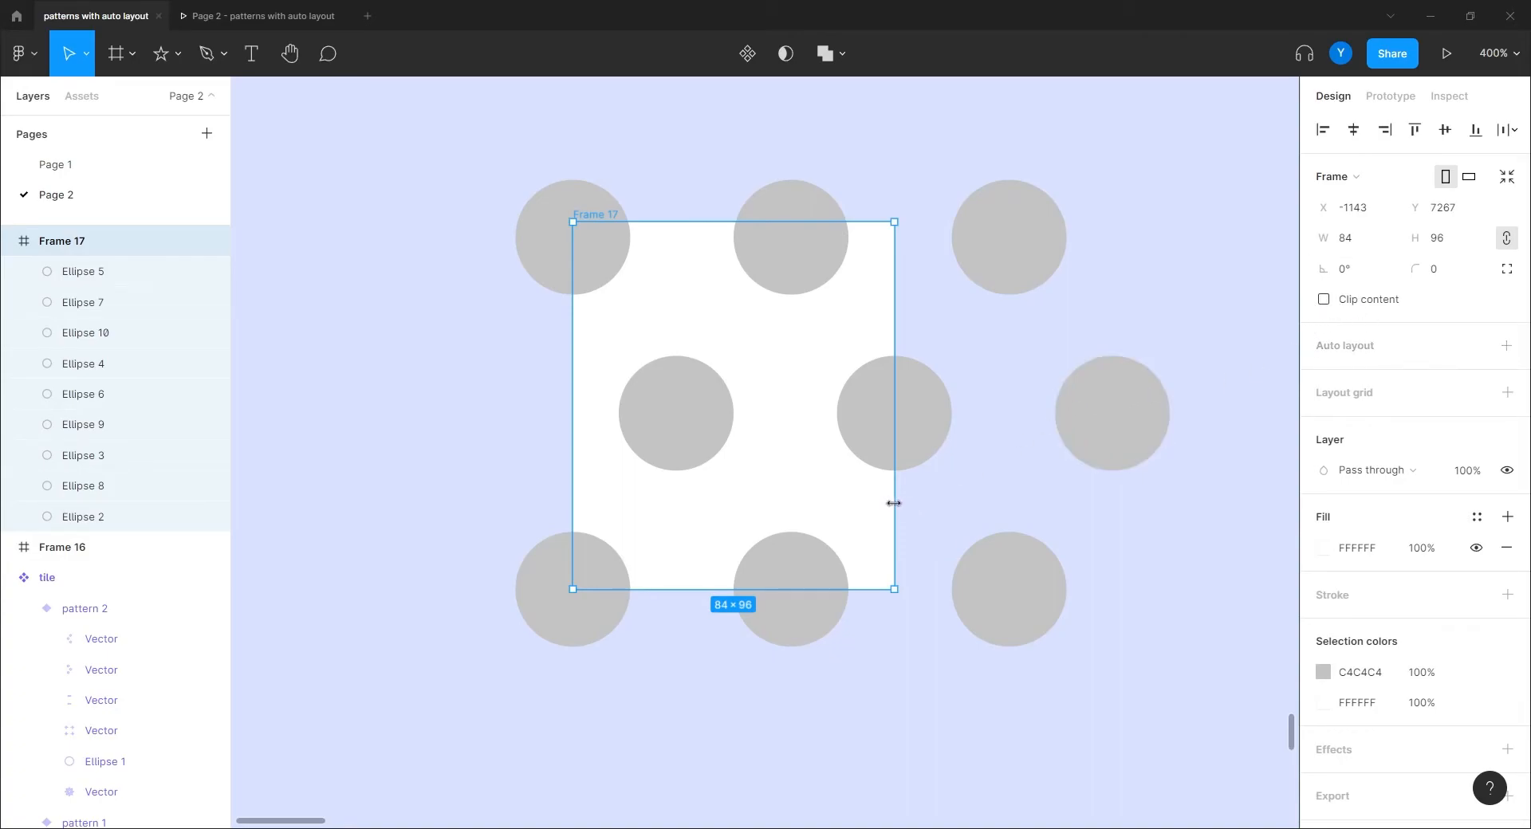
left_click_drag(900, 503, 1011, 504)
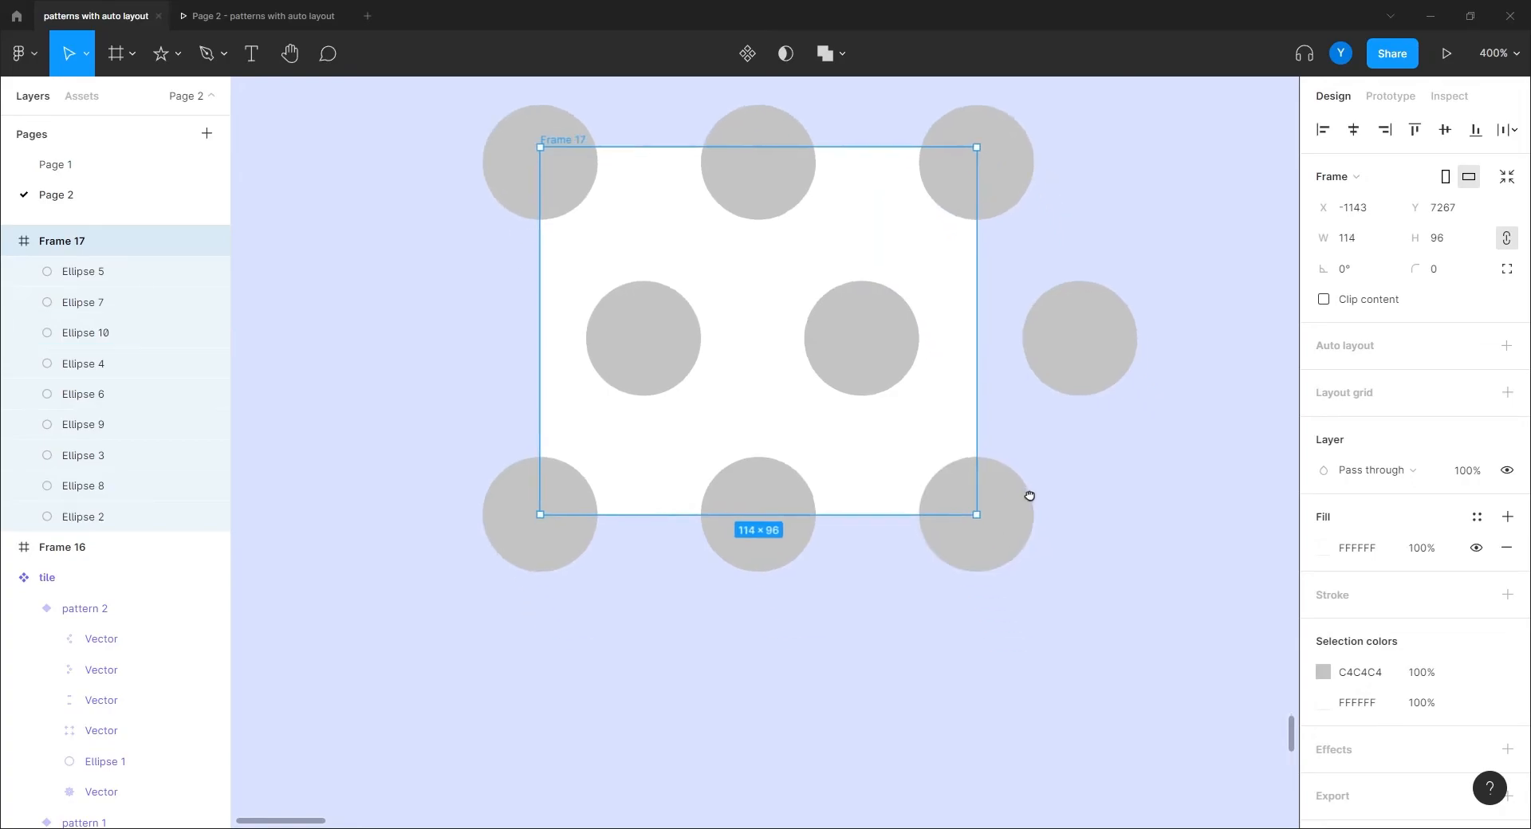
scroll(1012, 513, "up", 8)
left_click_drag(974, 526, 1049, 599)
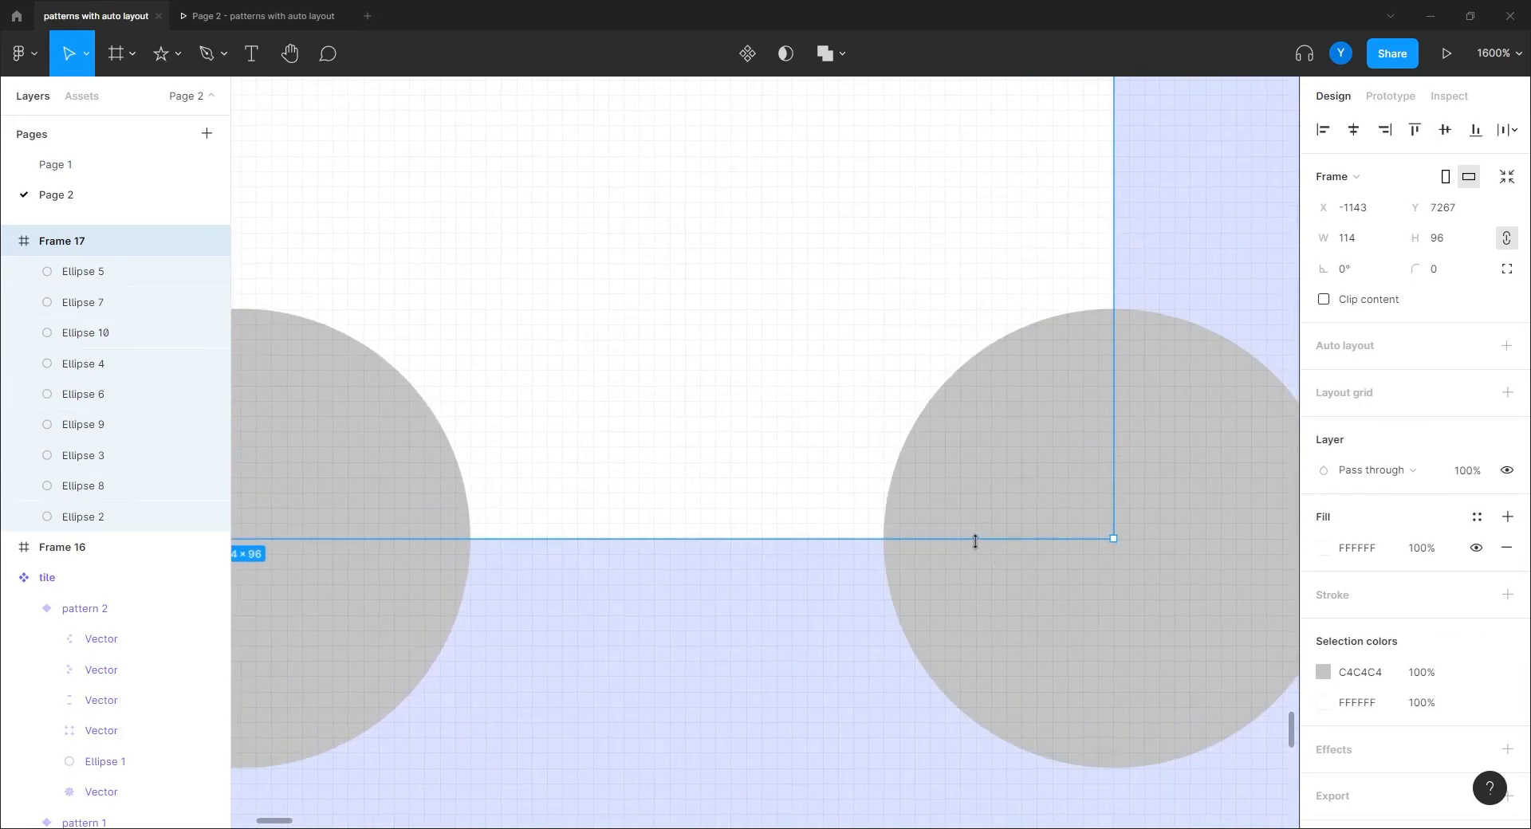
Step: Measure the gap at the tile's edge with a temporary rectangle, then delete it
left_click(1190, 476)
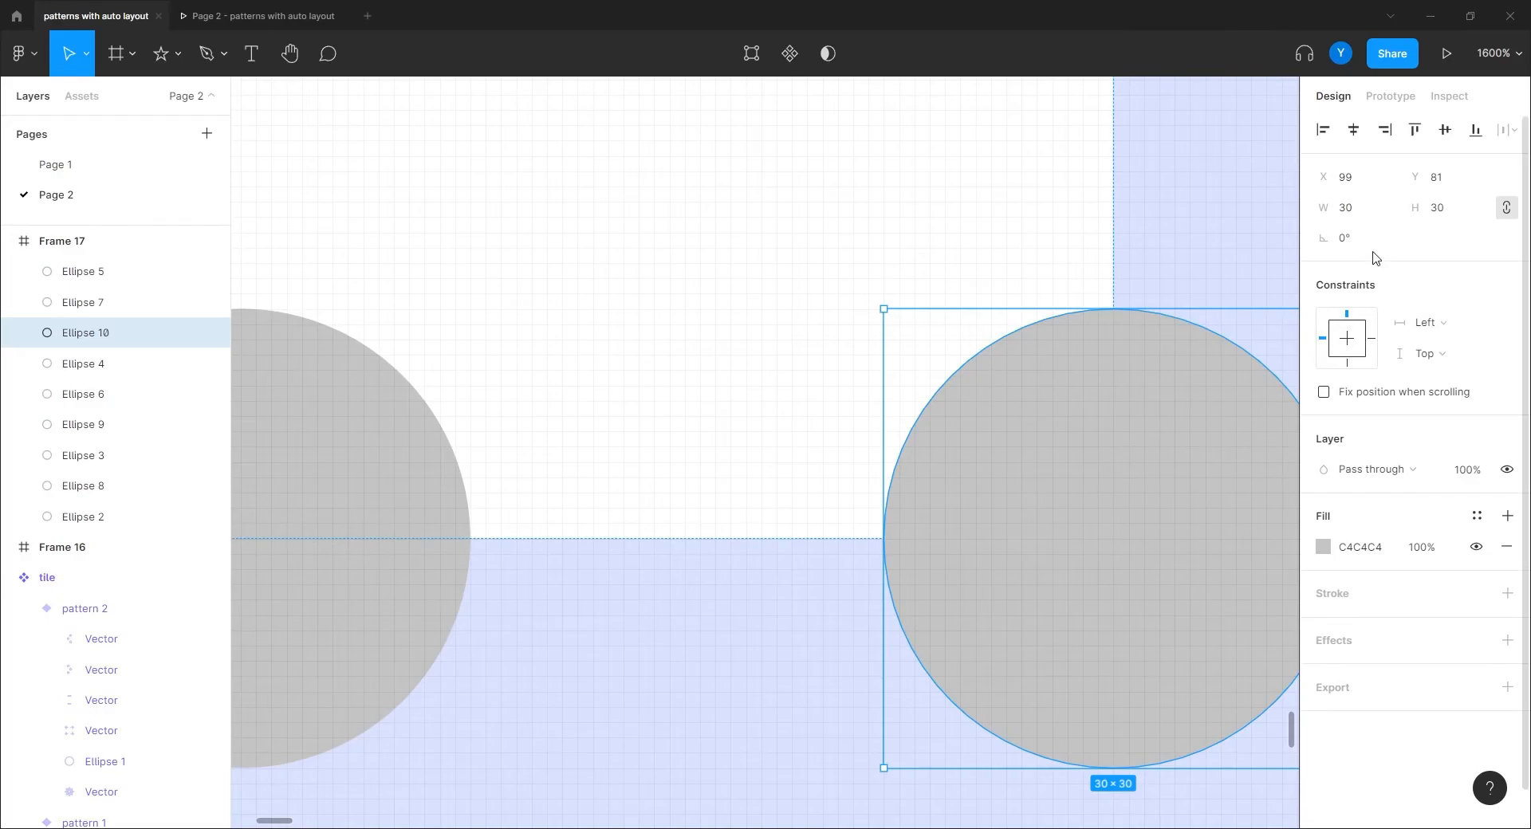
left_click(615, 658)
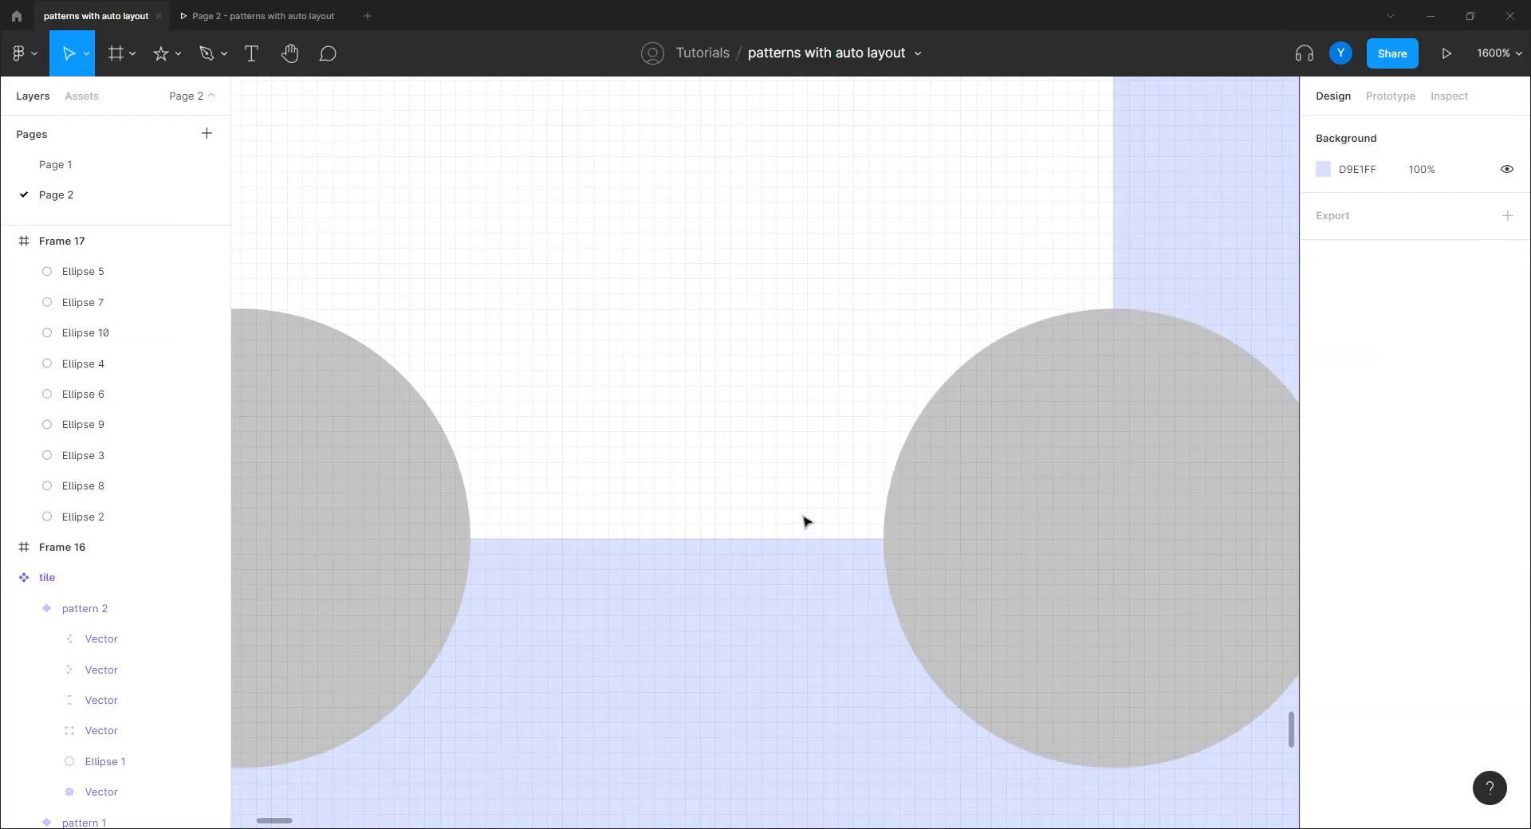
left_click(1007, 256)
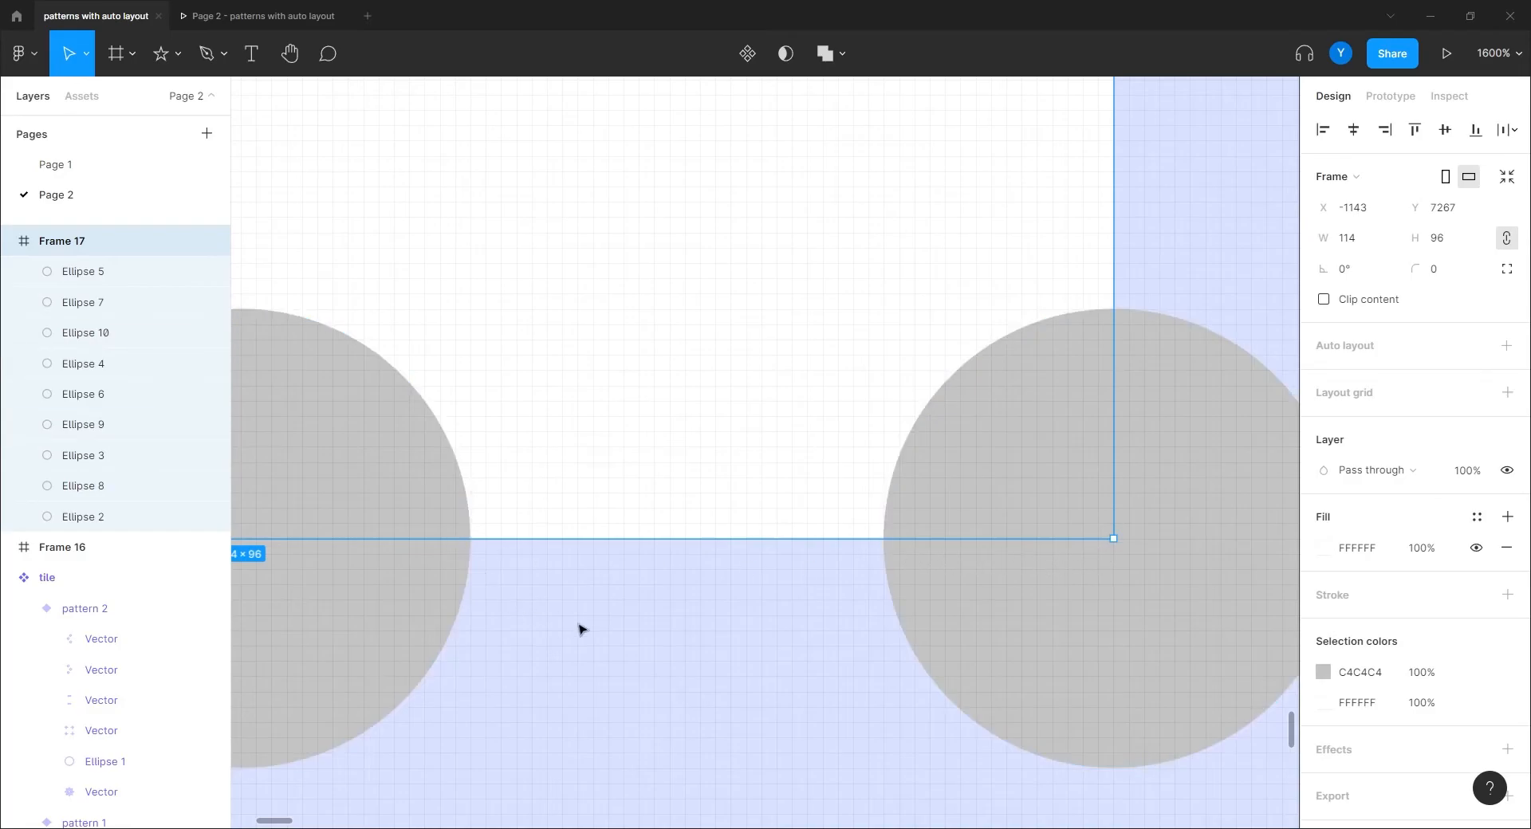
left_click(606, 632)
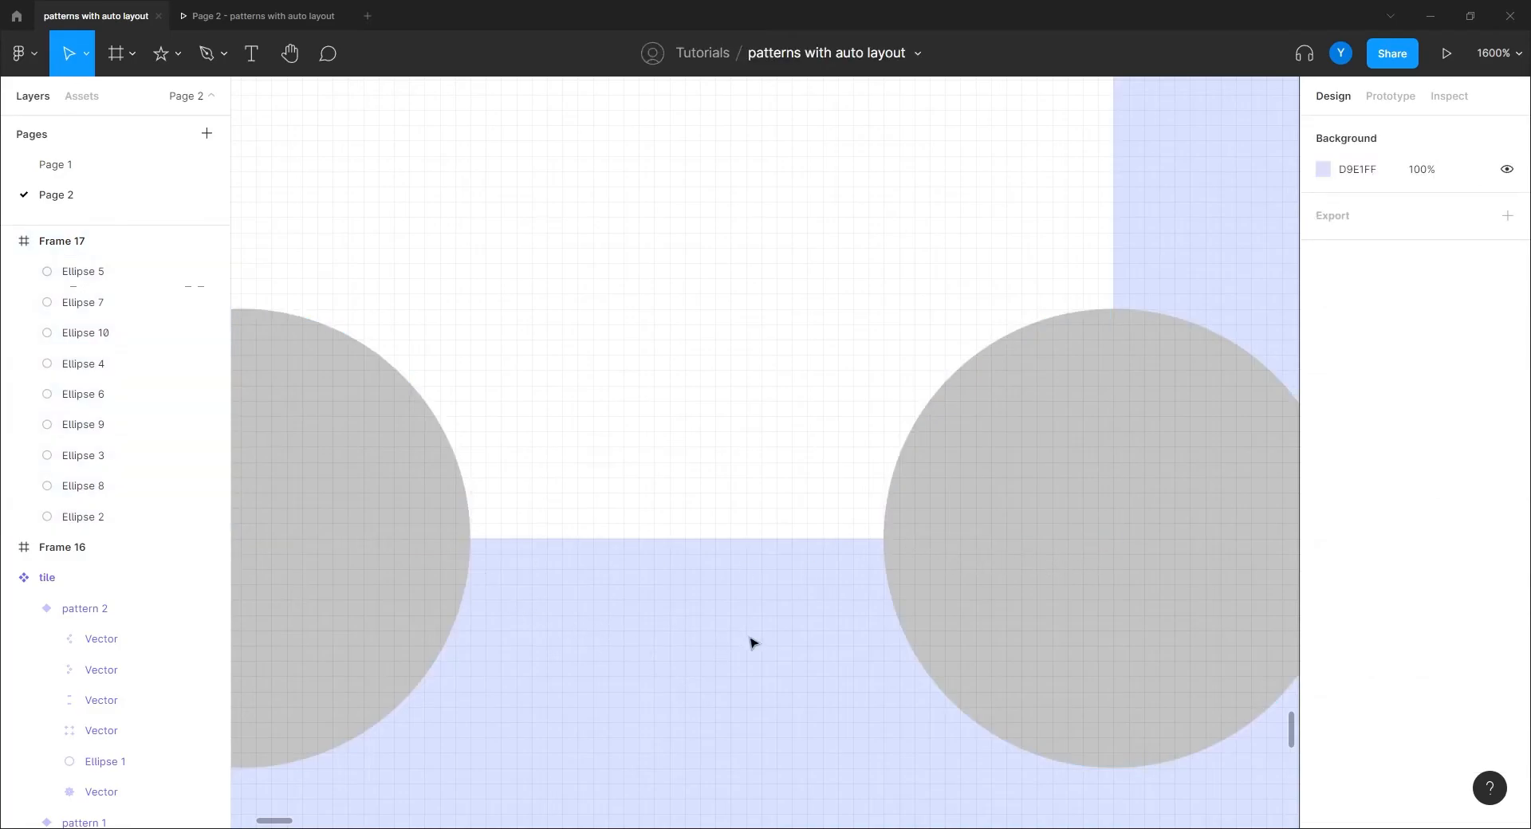
key("r")
mouse_move(772, 545)
left_mouse_down()
mouse_move(608, 710)
mouse_move(581, 769)
left_mouse_up()
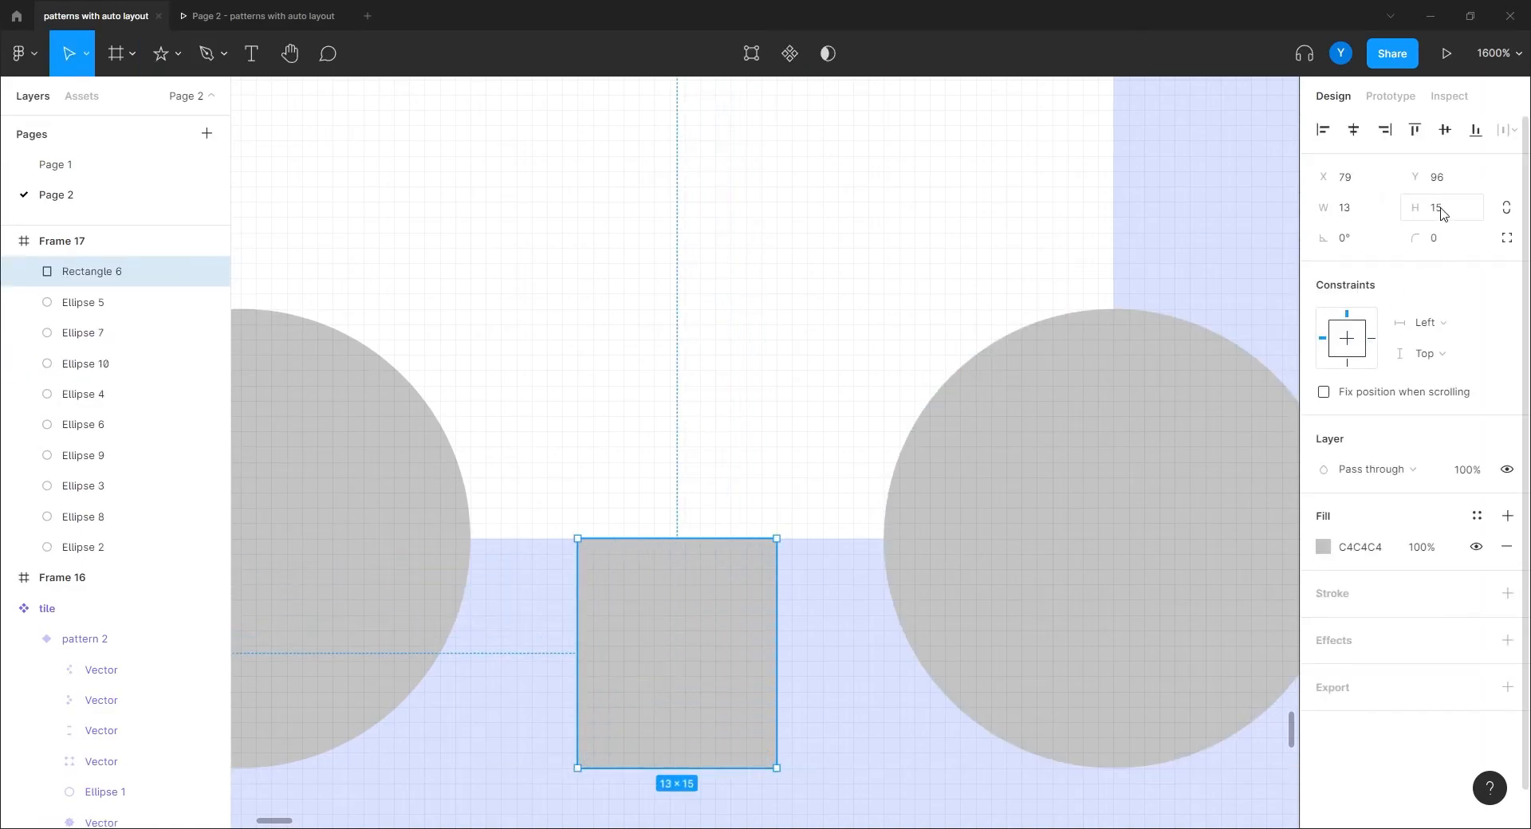
key("Delete")
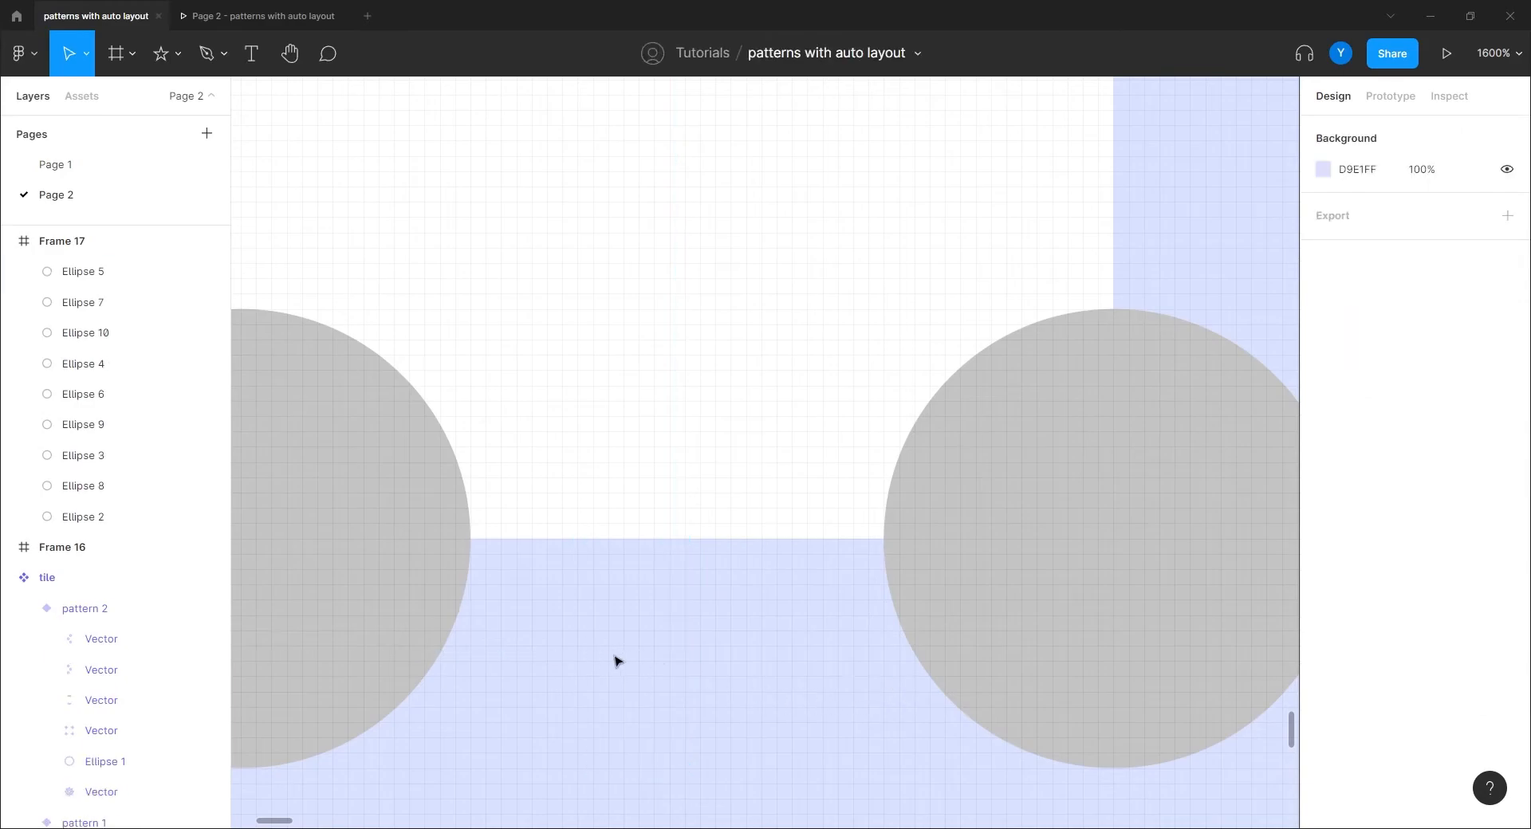
Step: Drag Frame 17's top edge down so the tile is 92 tall
left_click_drag(610, 658, 733, 641)
key("ctrl+minus")
key("ctrl+minus")
left_click_drag(490, 630, 761, 657)
left_click(807, 447)
left_click_drag(470, 471, 505, 496)
key("ctrl+plus")
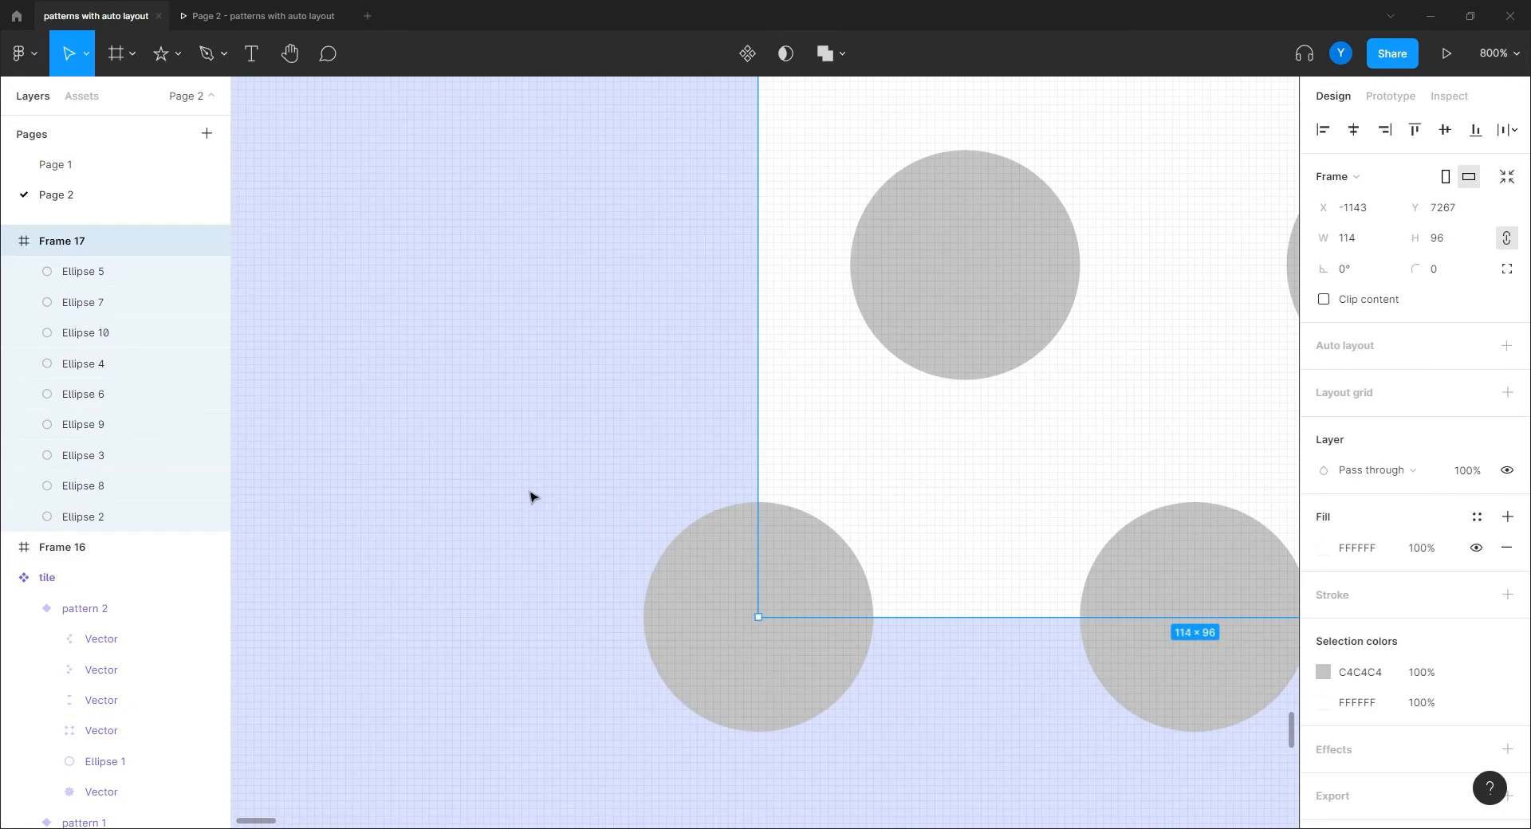
left_click_drag(913, 279, 659, 631)
left_click_drag(733, 383, 746, 545)
key("ctrl+plus")
left_click_drag(721, 479, 786, 459)
left_click_drag(668, 264, 669, 317)
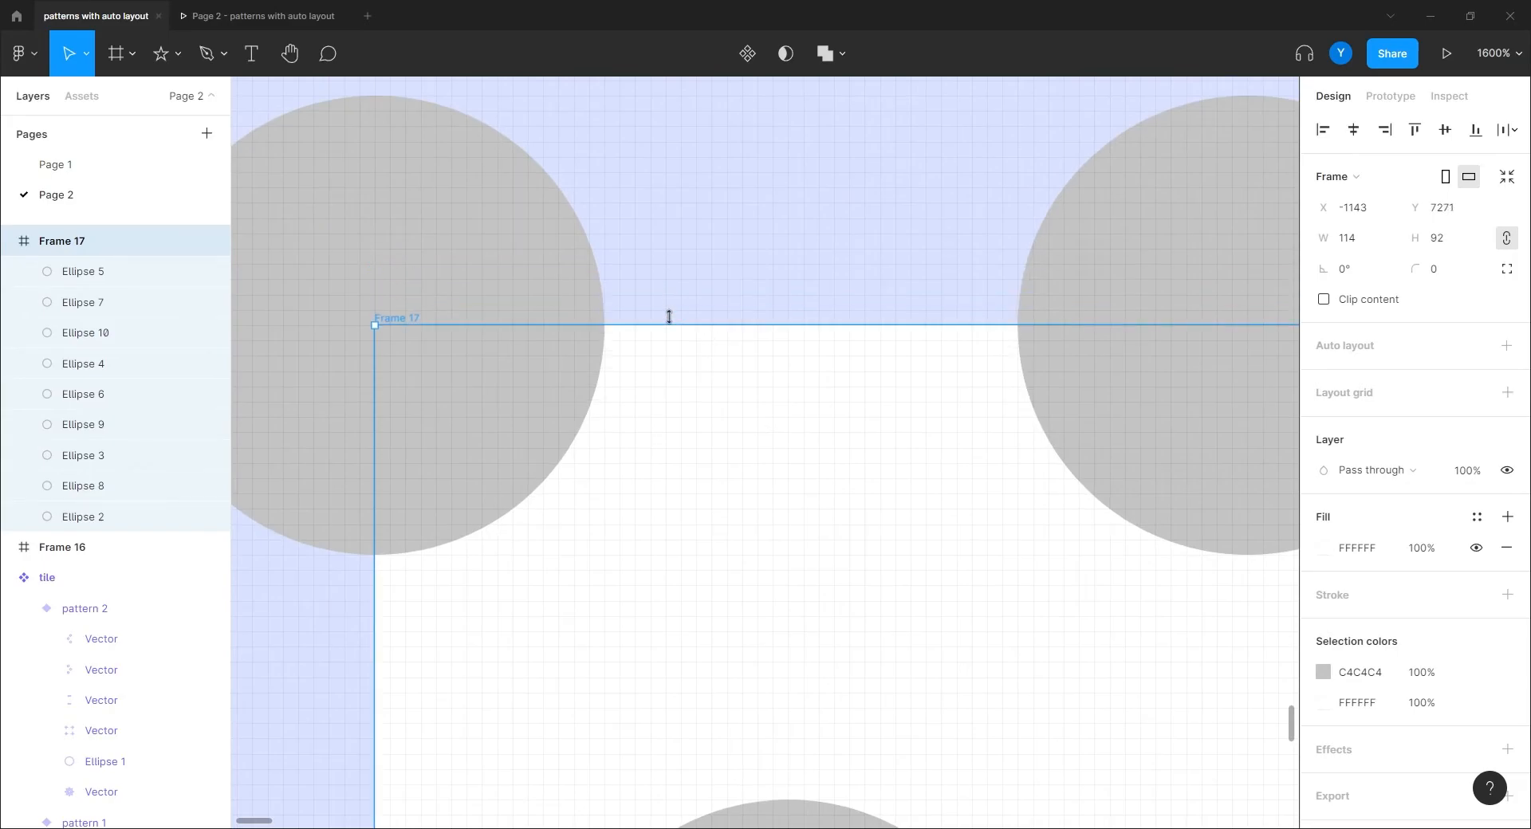
scroll(674, 289, "up", 3)
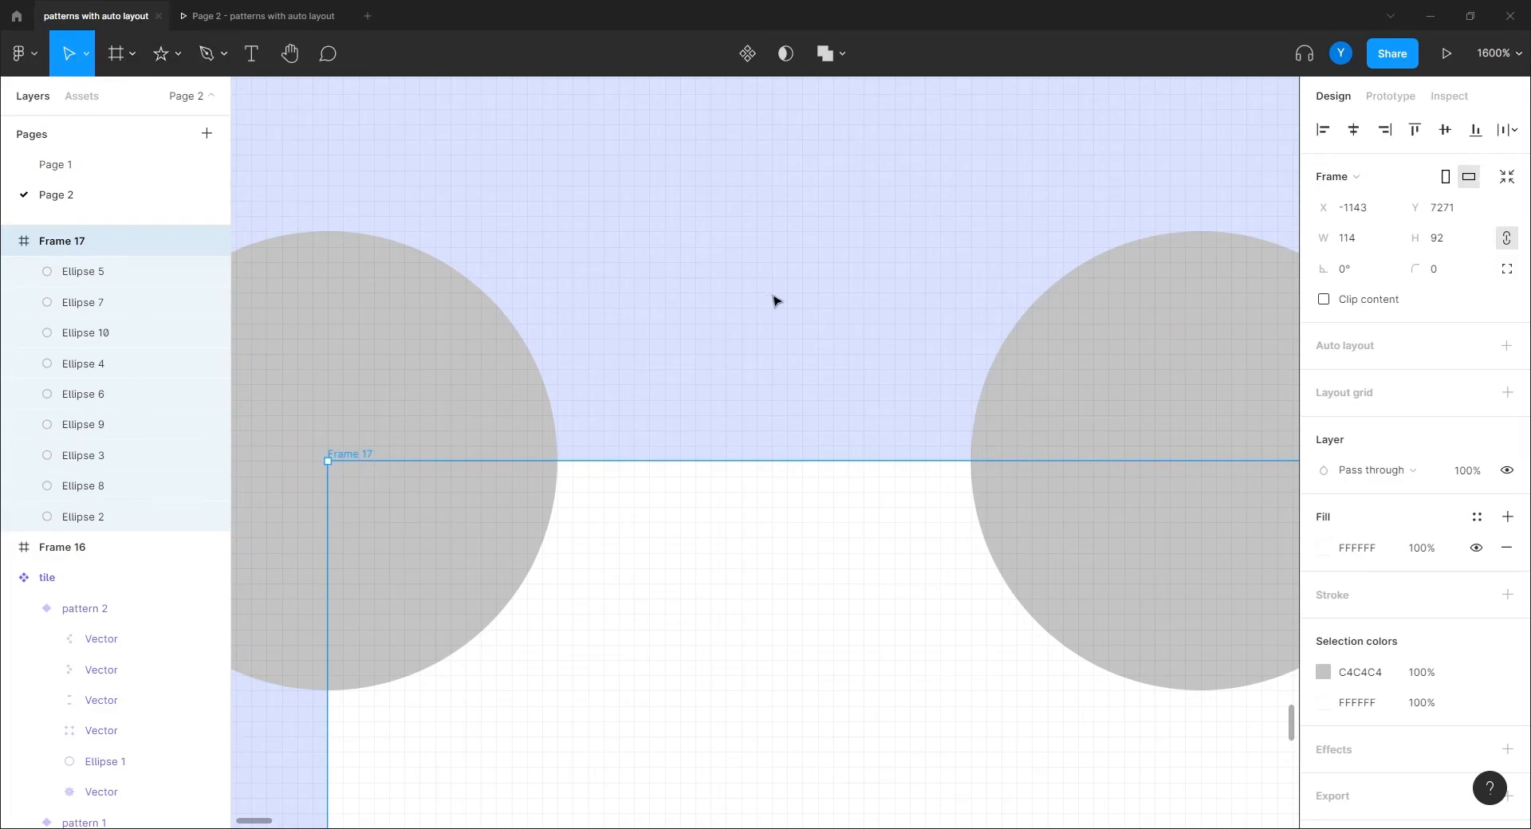
Step: Check the dot spacing with another temporary rectangle, then delete it
key("r")
left_click_drag(677, 460, 831, 237)
key("Delete")
scroll(764, 370, "down", 5)
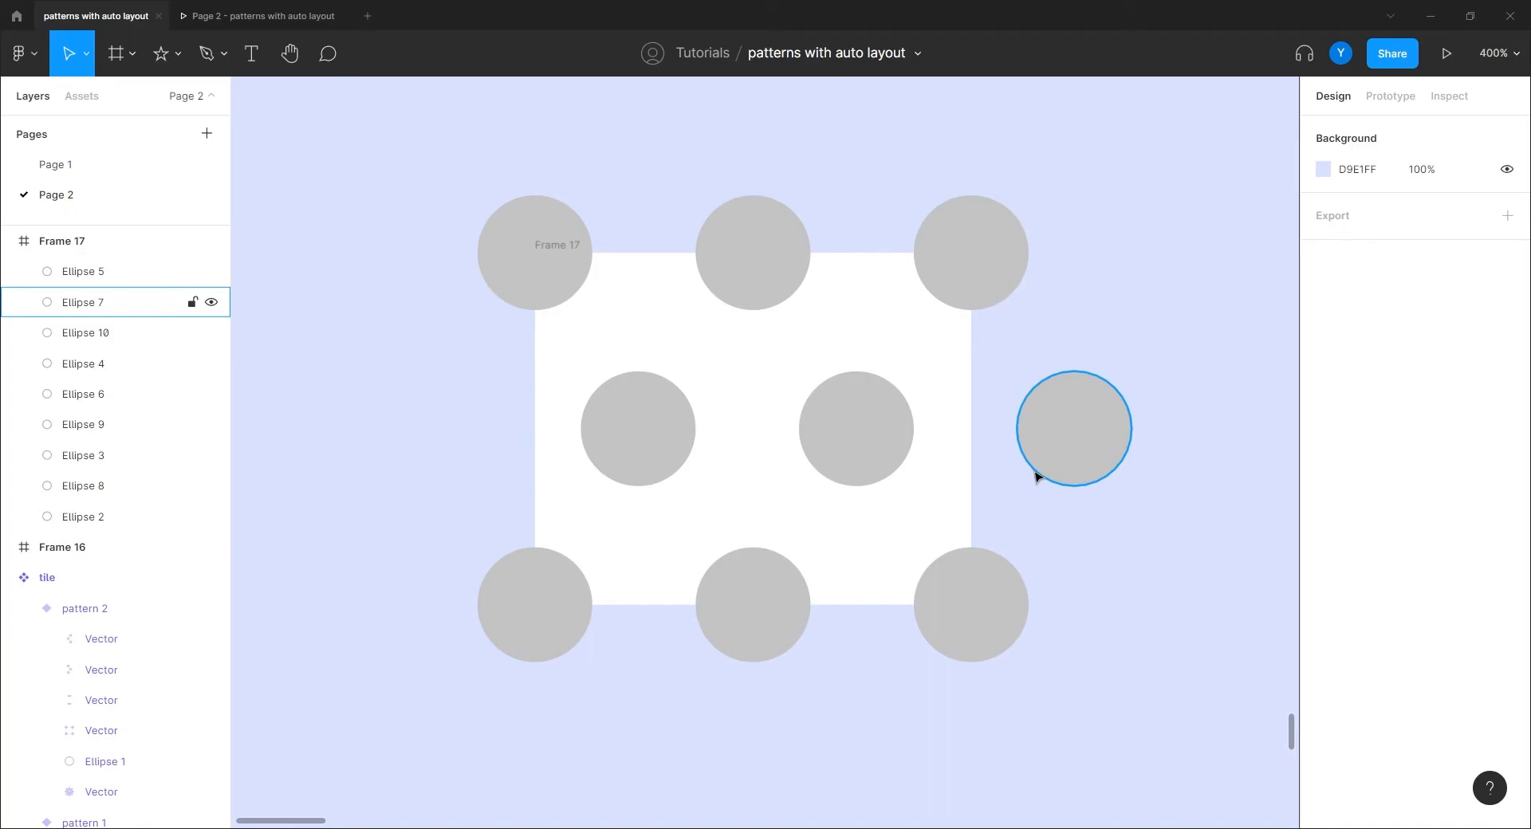
Step: Turn Clip content back on for Frame 17 so edge dots crop to half and quarter circles
left_click(557, 249)
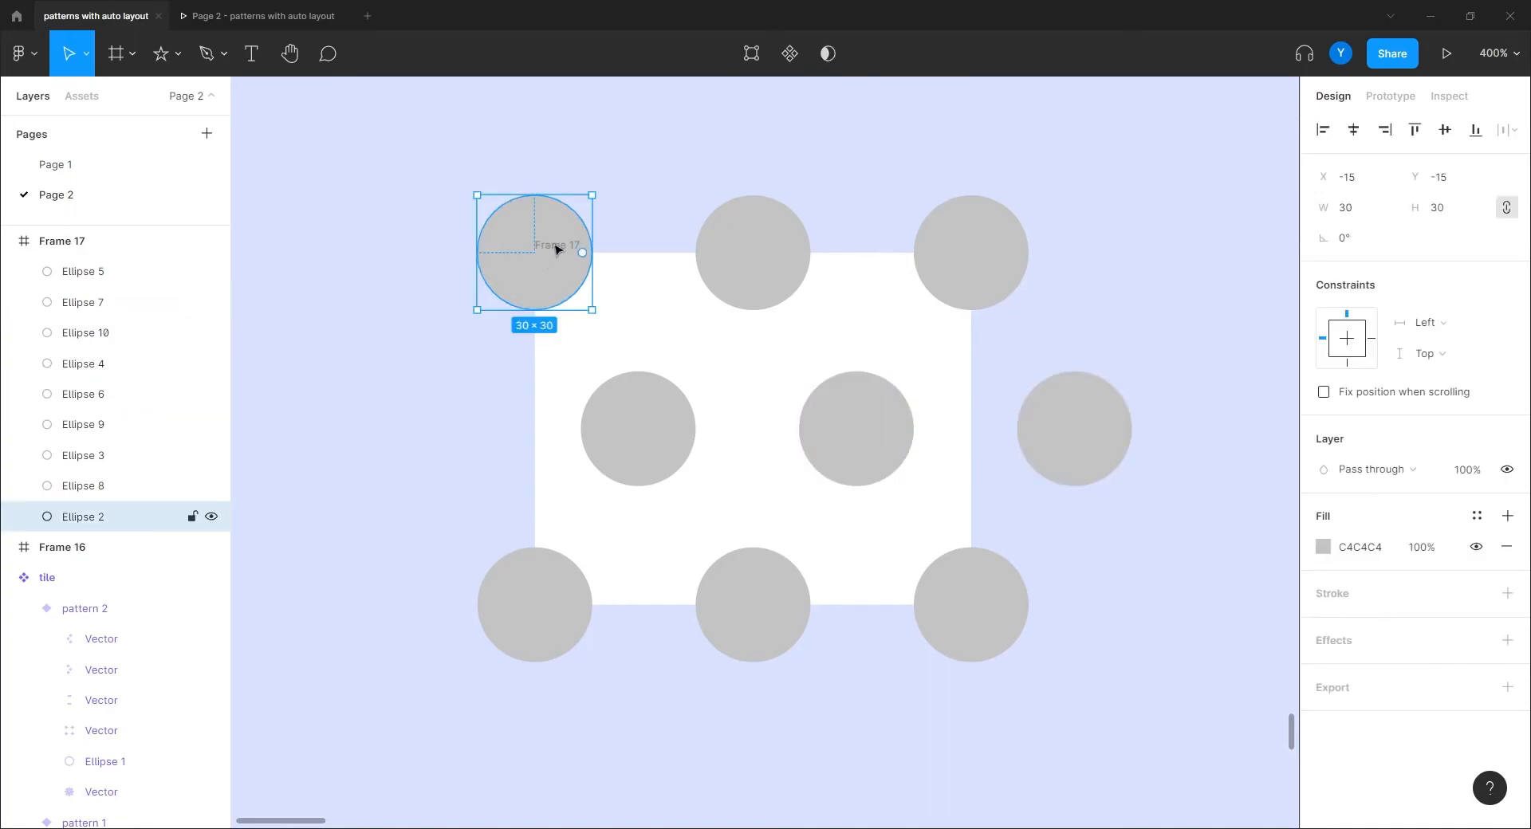
left_click(616, 271)
left_click(638, 297)
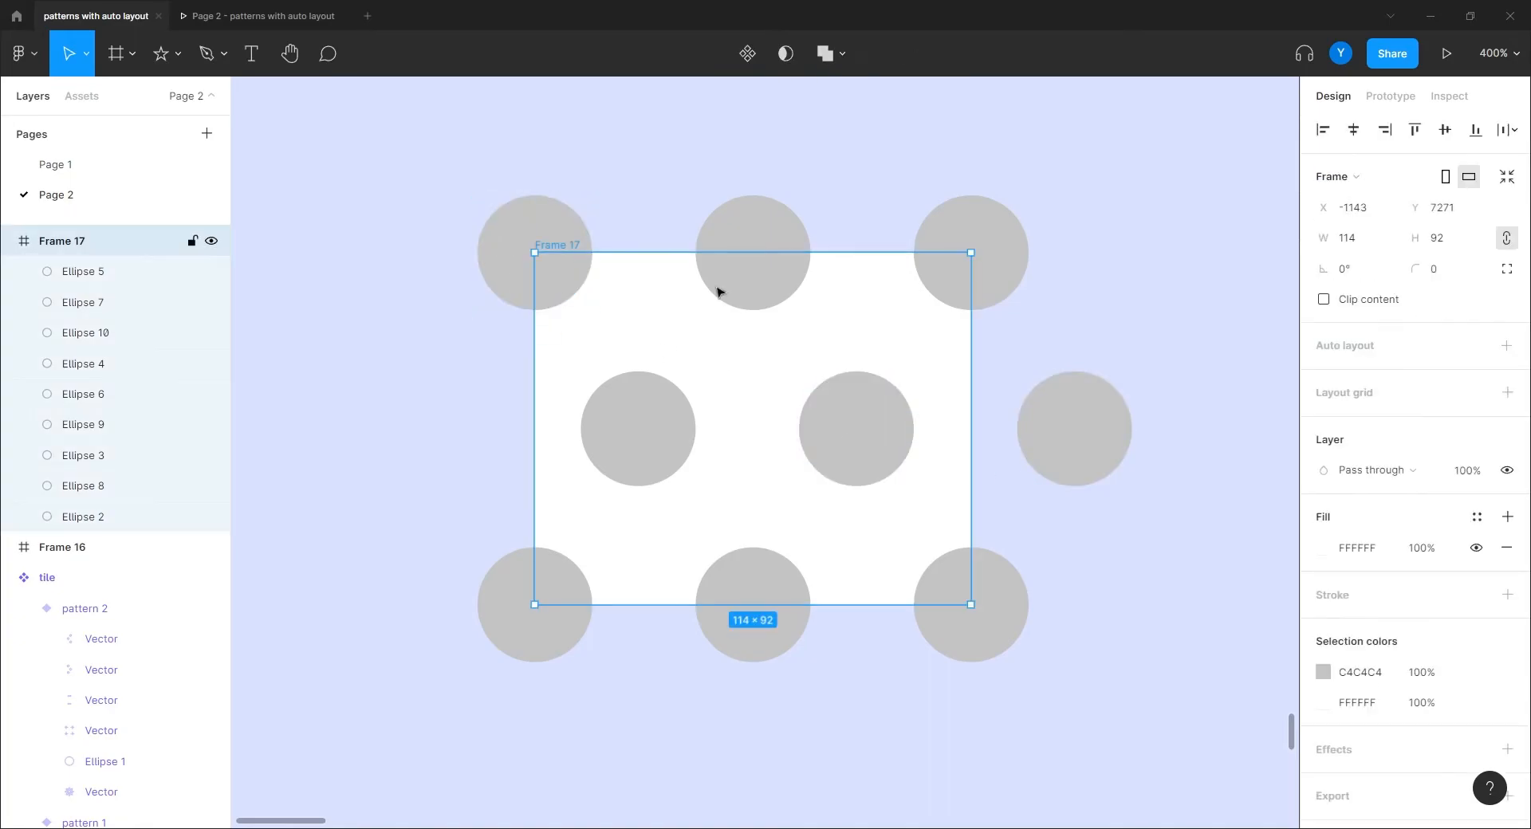
left_click(1322, 299)
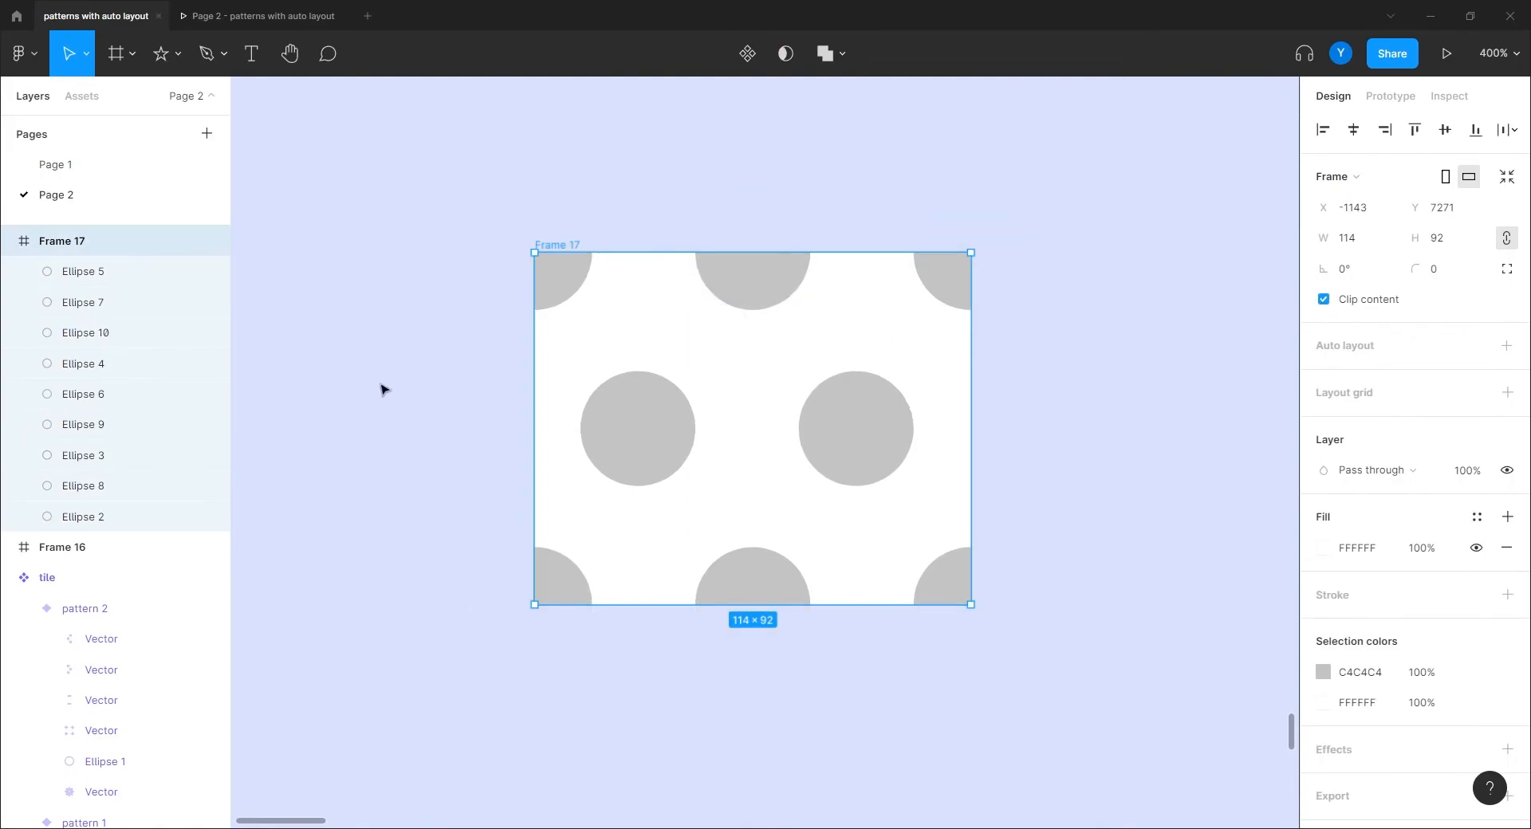
key("ctrl+minus")
left_click_drag(397, 388, 320, 293)
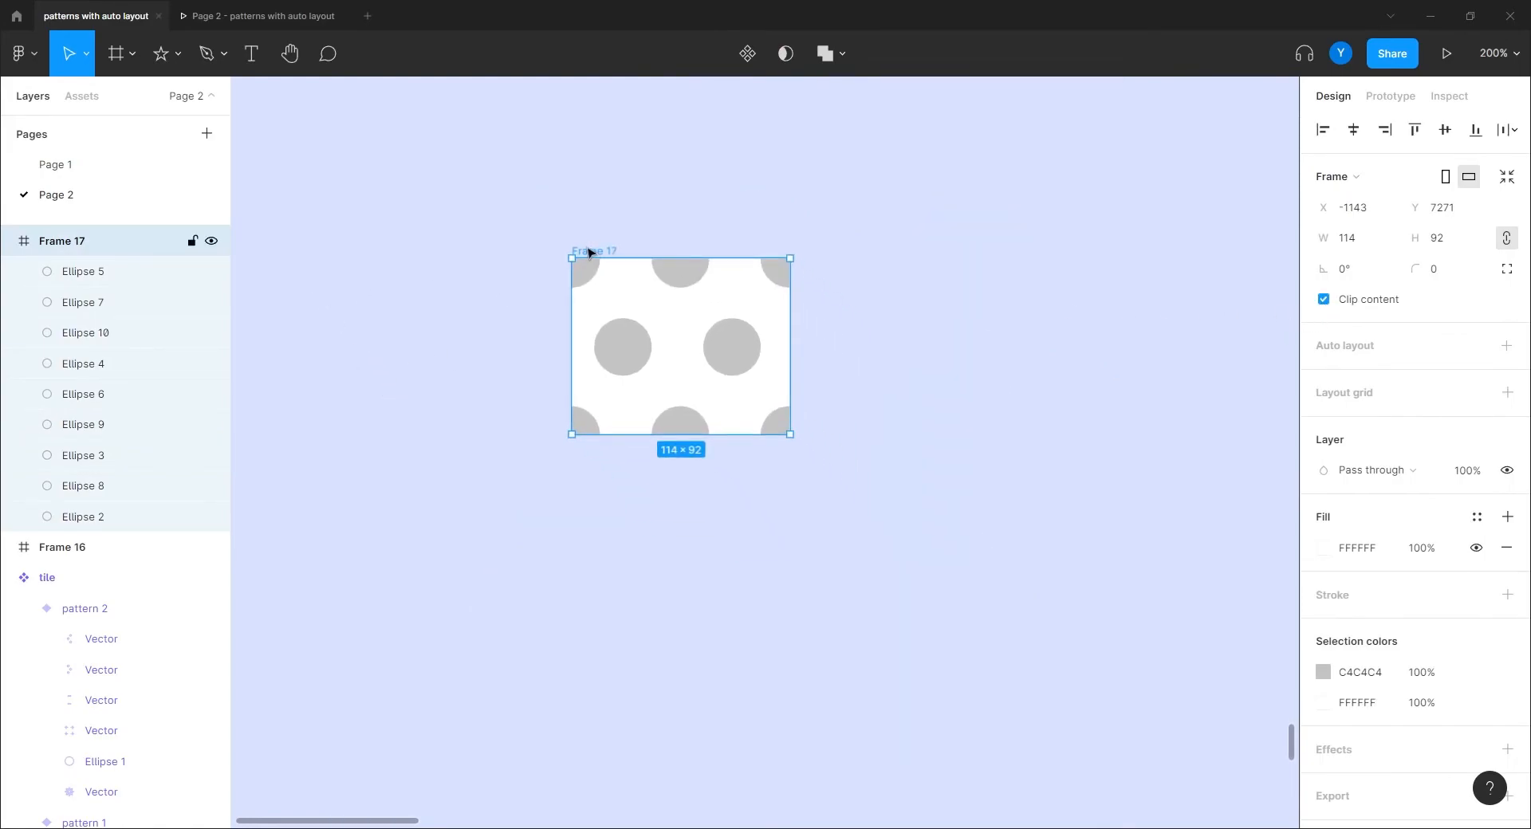
Step: Duplicate the tile into a 2×2 grid to preview the seamless repeat
left_click_drag(590, 253, 806, 251)
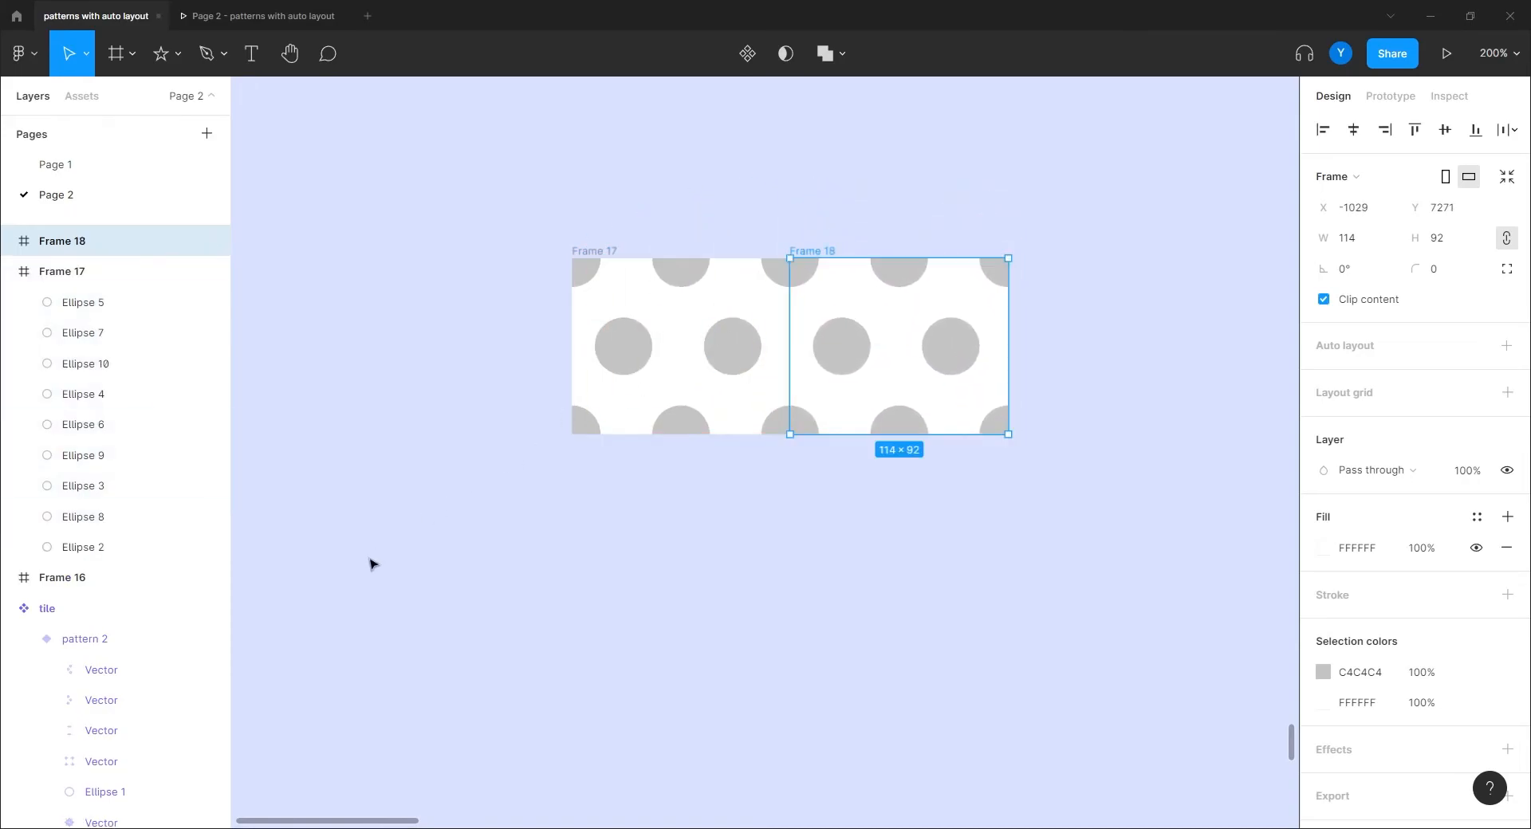
left_click(590, 250)
left_click(809, 252, "shift")
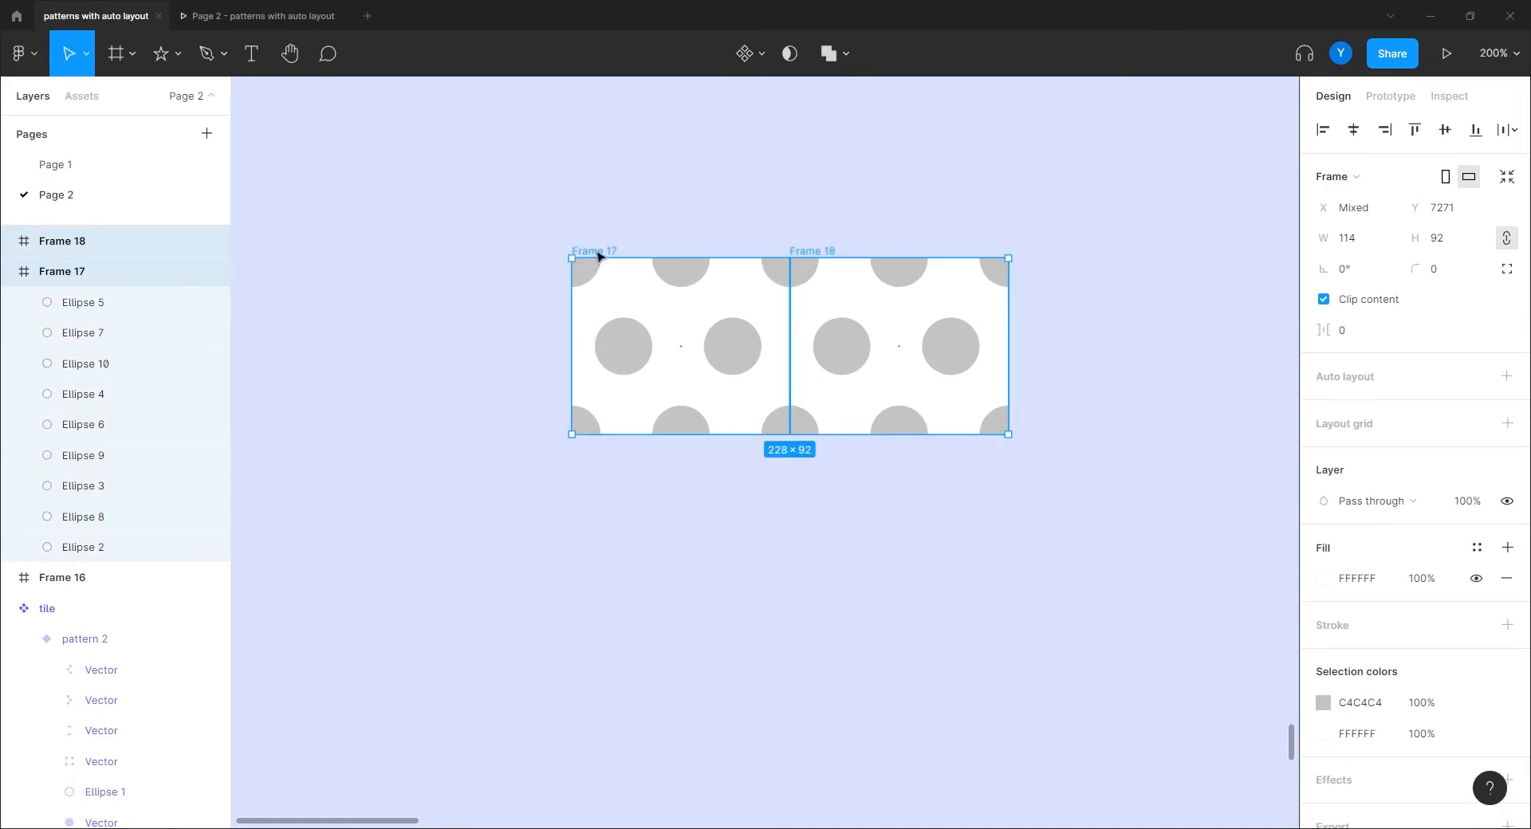
left_click_drag(599, 255, 596, 431)
left_click(366, 477)
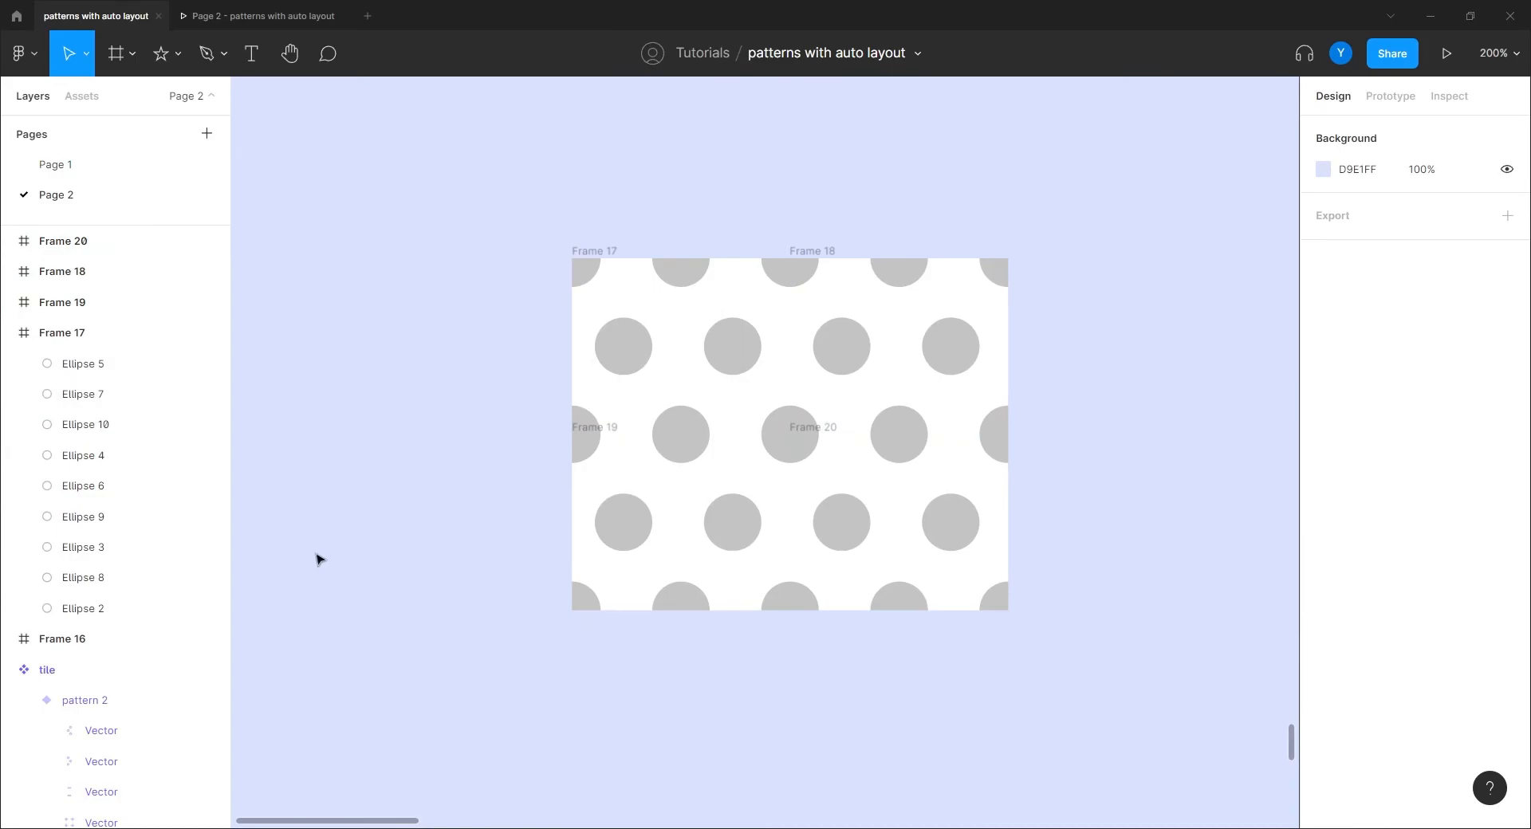
Step: Delete the three duplicate tiles, keeping only Frame 17
left_click(809, 428)
key("Delete")
left_click(606, 428)
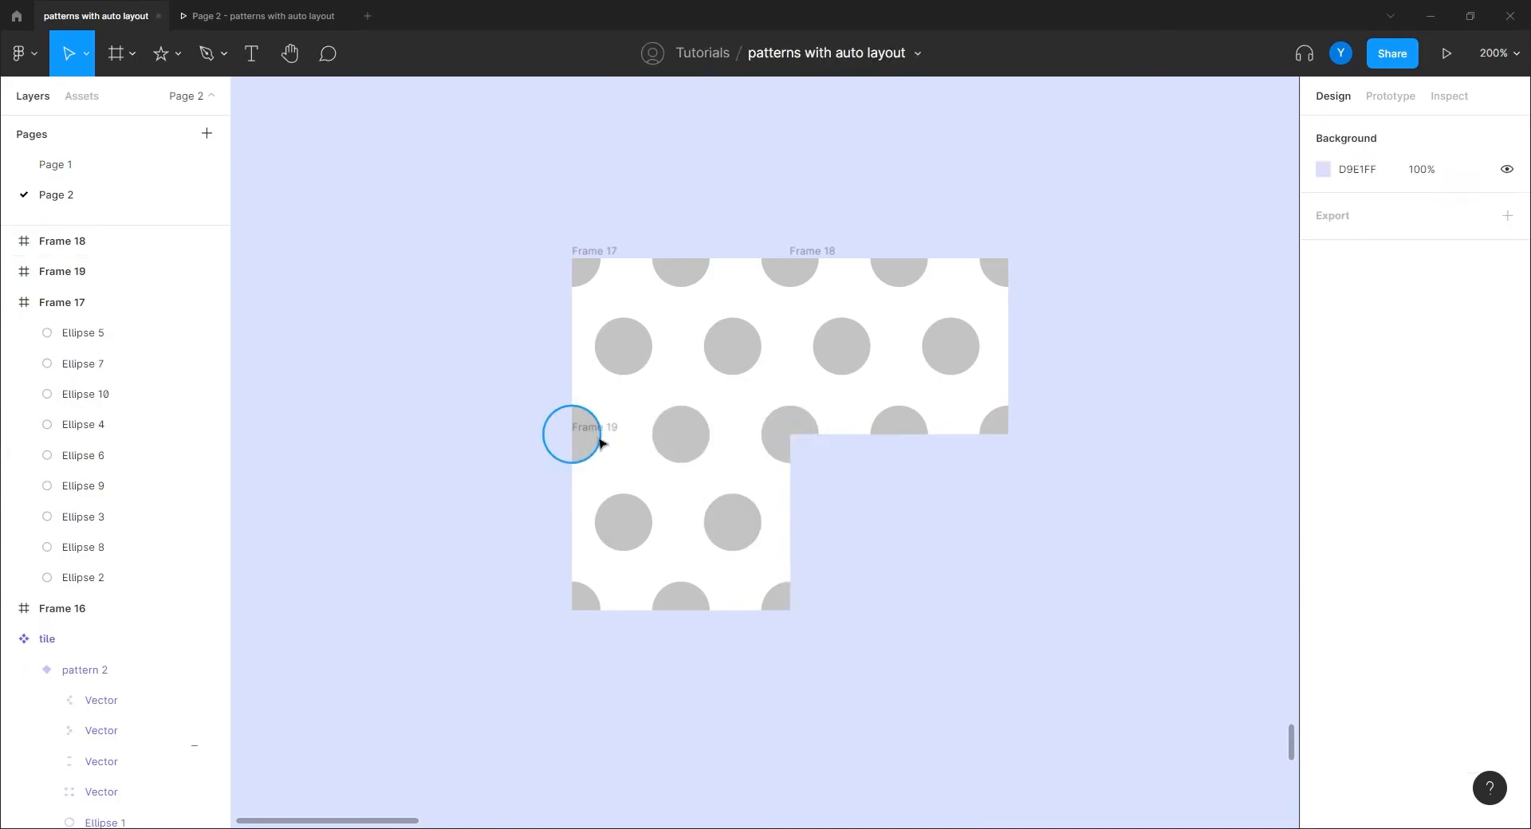
key("Delete")
left_click(812, 251)
key("Delete")
Step: Select Frame 17 and zoom out to locate Frame 16
left_click_drag(671, 525, 567, 602)
left_click(480, 335)
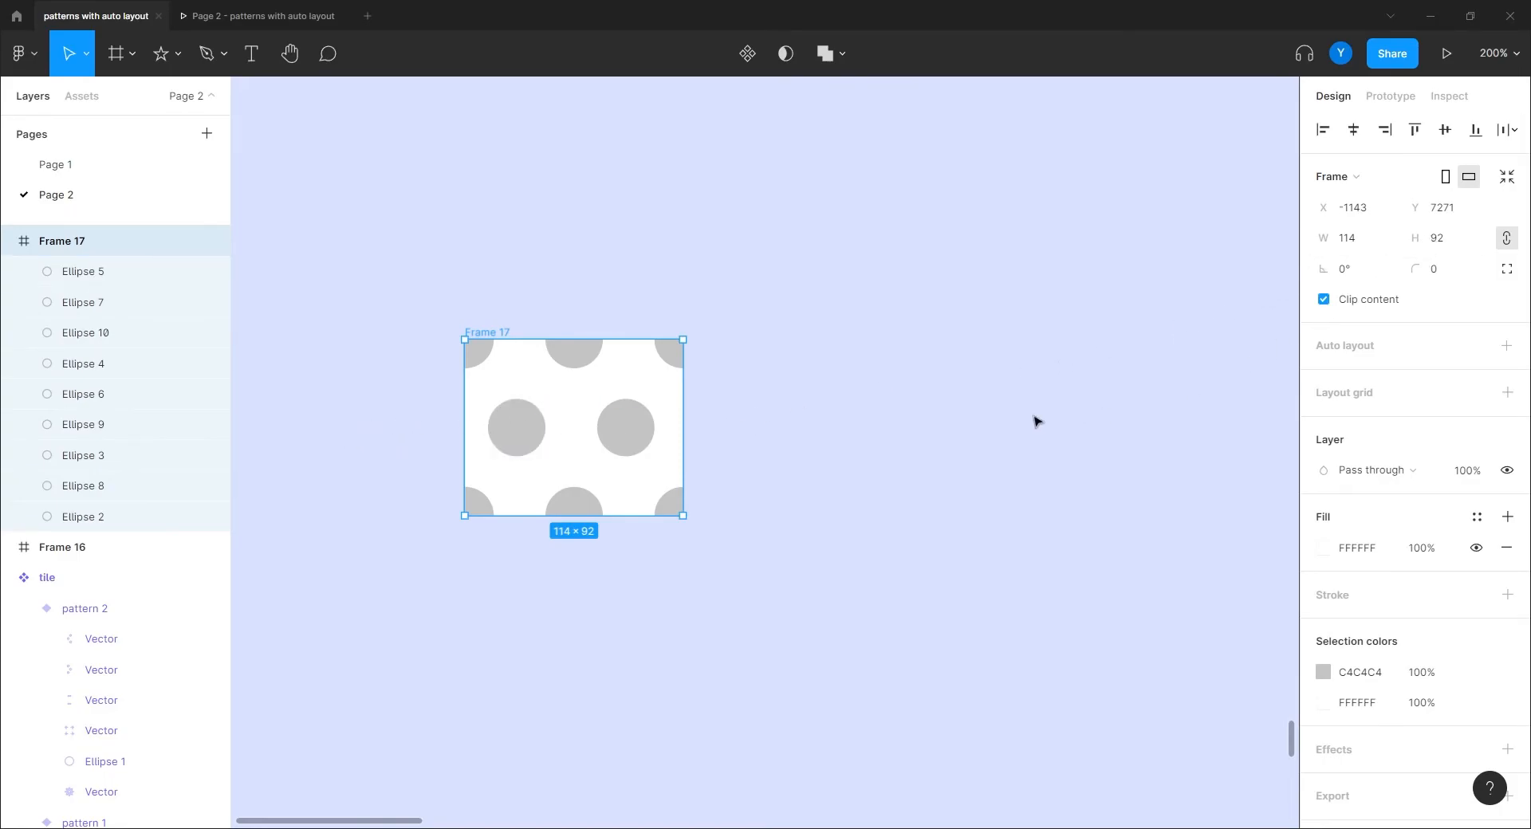
key("ctrl+minus")
left_click_drag(649, 368, 808, 646)
left_click_drag(786, 377, 671, 522)
key("ctrl+minus")
key("ctrl+minus")
left_click_drag(710, 393, 591, 489)
key("ctrl+plus")
scroll(591, 489, "down", 1)
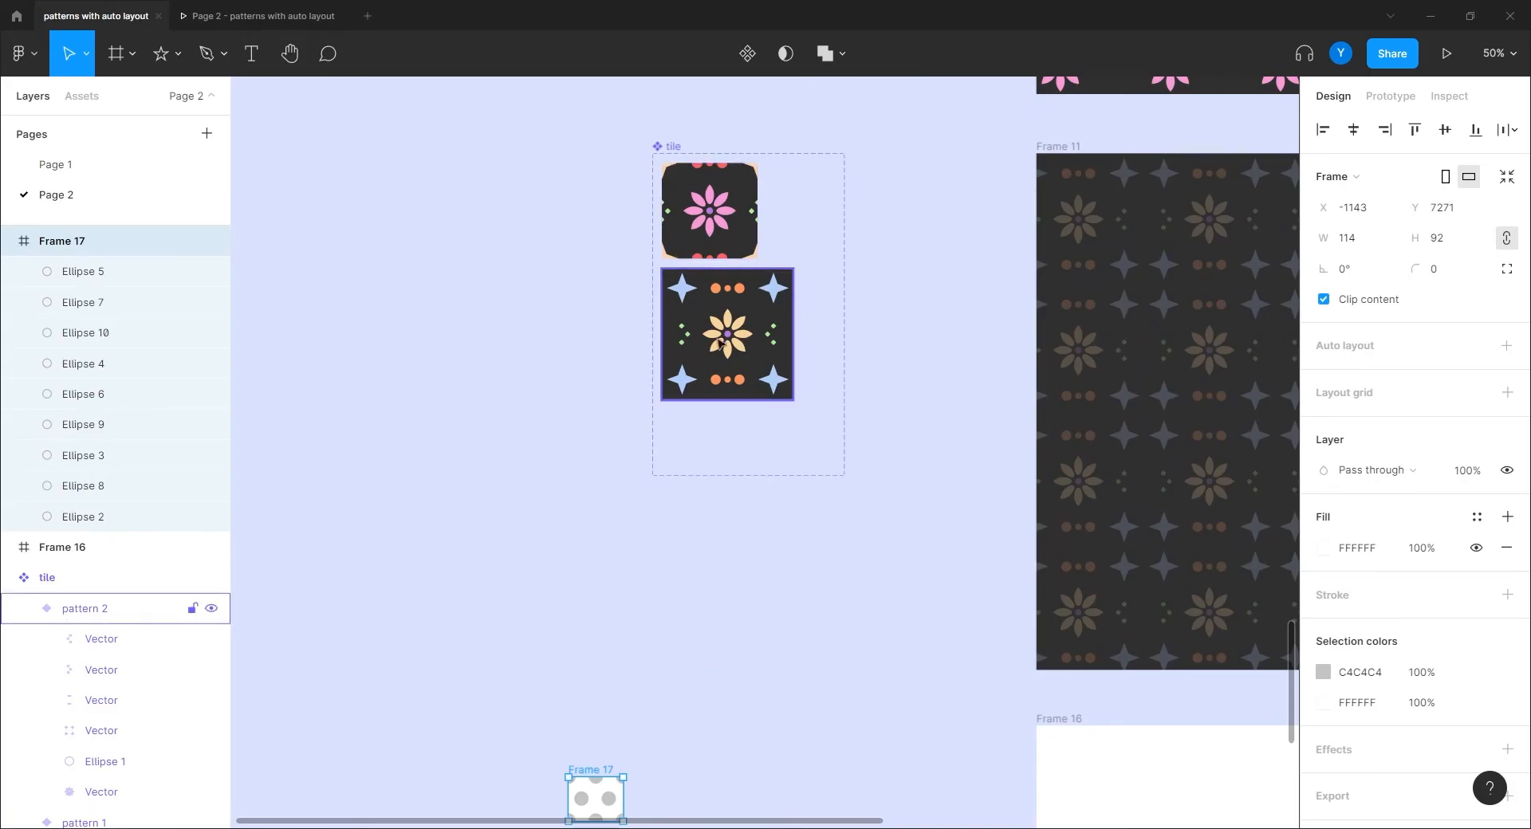
Step: Place Frame 17 just left of Frame 16, aligned with its top edge
left_click_drag(558, 632, 641, 235)
left_click_drag(671, 381, 915, 339)
left_click_drag(873, 528, 545, 542)
key("ctrl+plus")
left_click_drag(467, 376, 622, 416)
left_click_drag(554, 293, 601, 287)
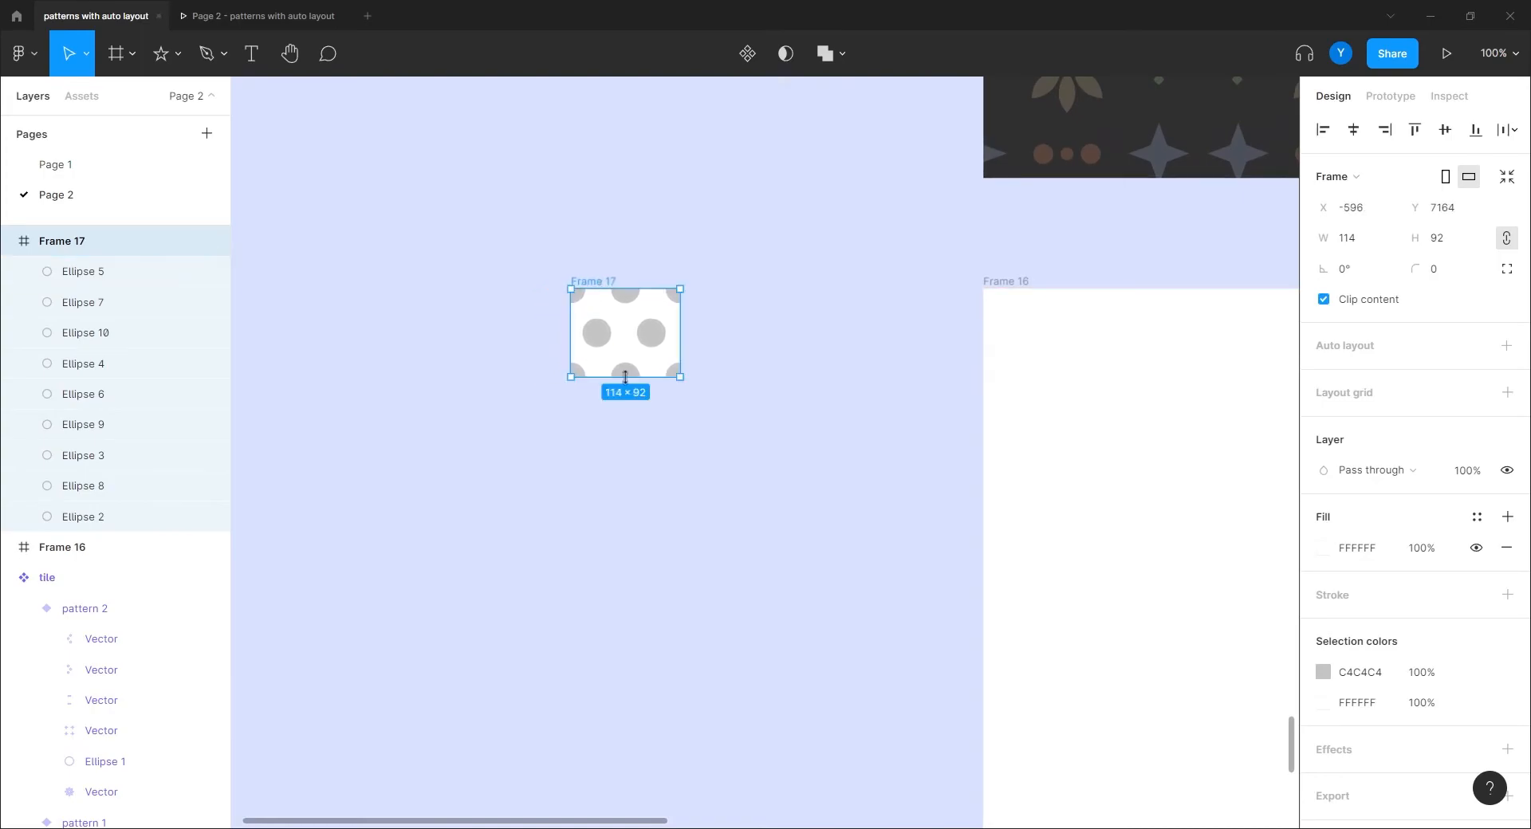
left_click_drag(751, 483, 782, 513)
key("ctrl+plus")
left_click_drag(653, 463, 791, 585)
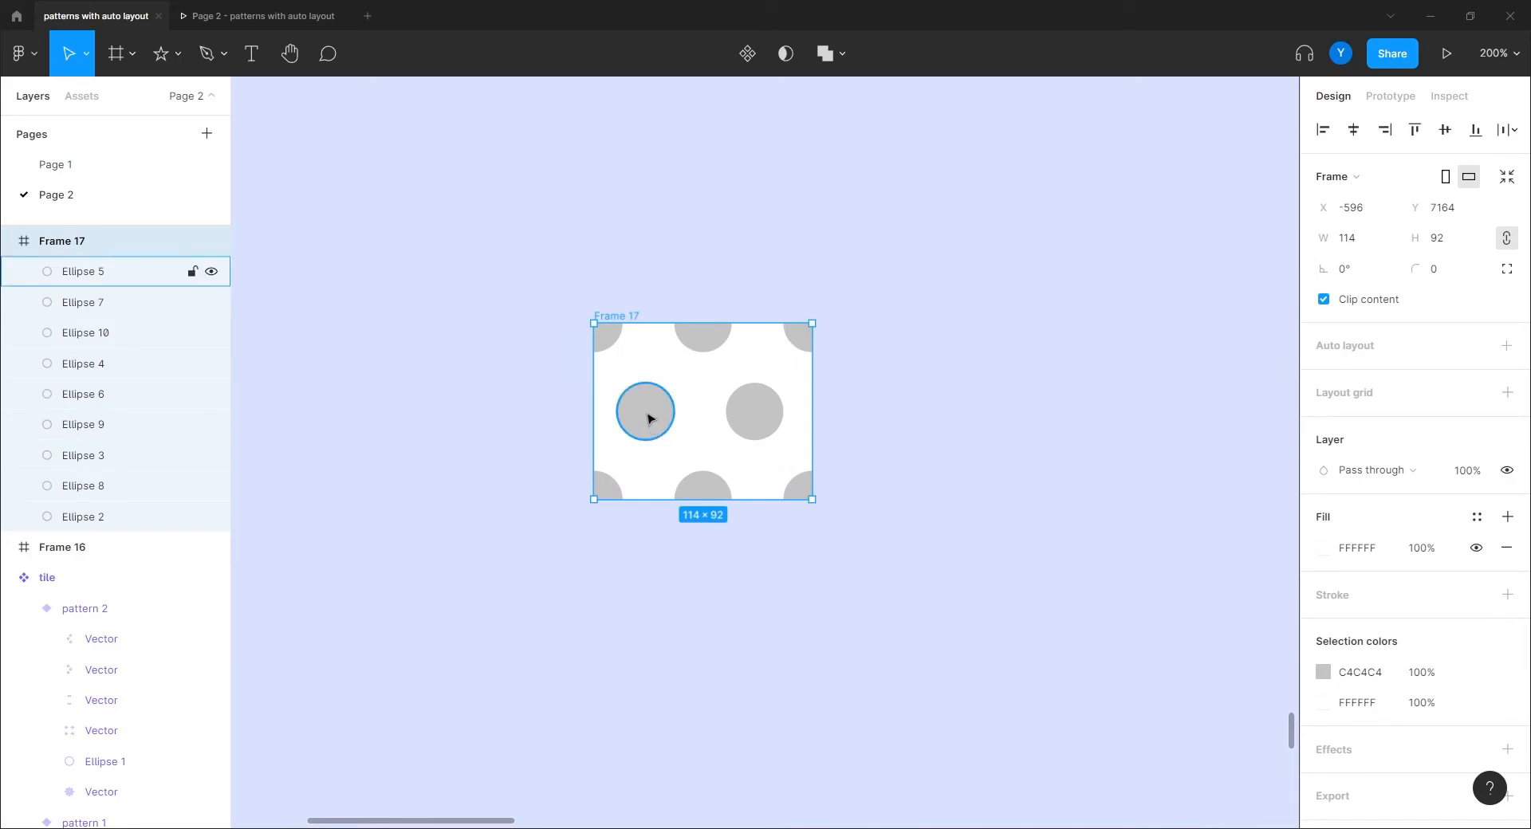
Step: Fill all the polka dots, Ellipse 2 to Ellipse 5, with light blue CBDDFF
left_click(100, 271)
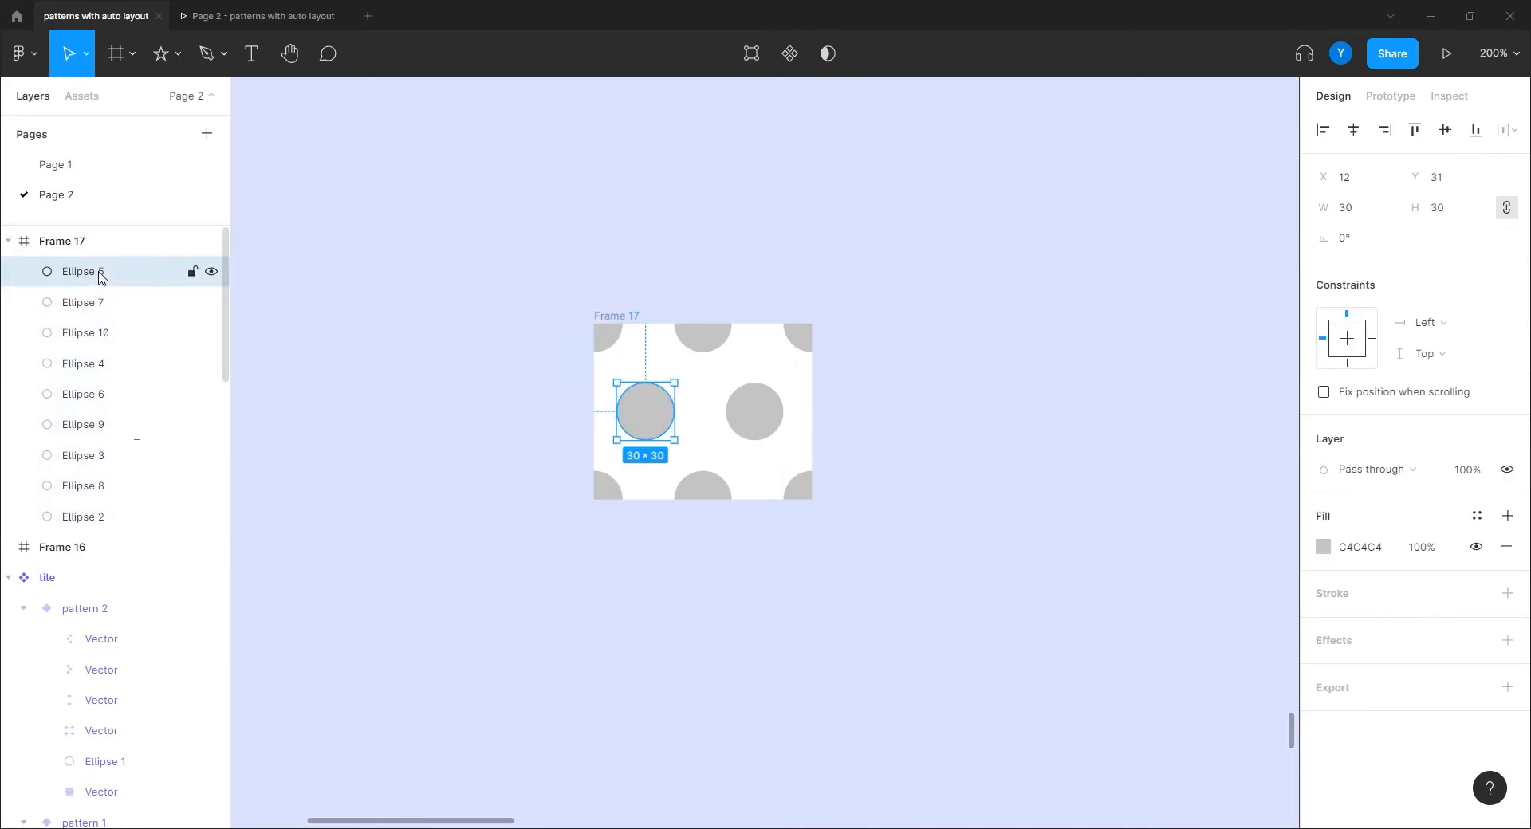
left_click(101, 520, "shift")
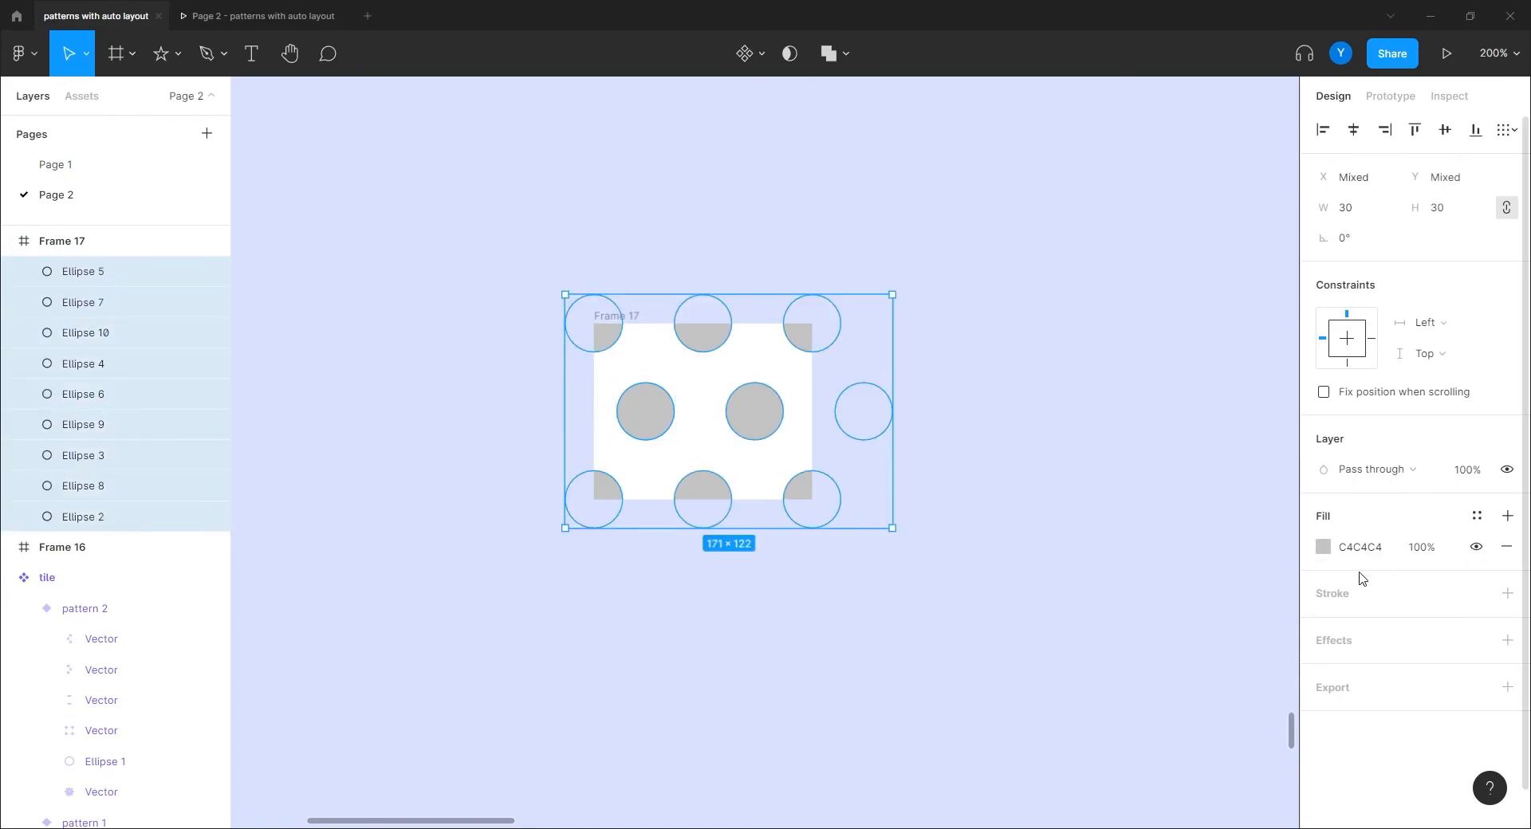
left_click(1322, 547)
type("BCD3FF")
key("Return")
left_click_drag(1134, 333, 1117, 328)
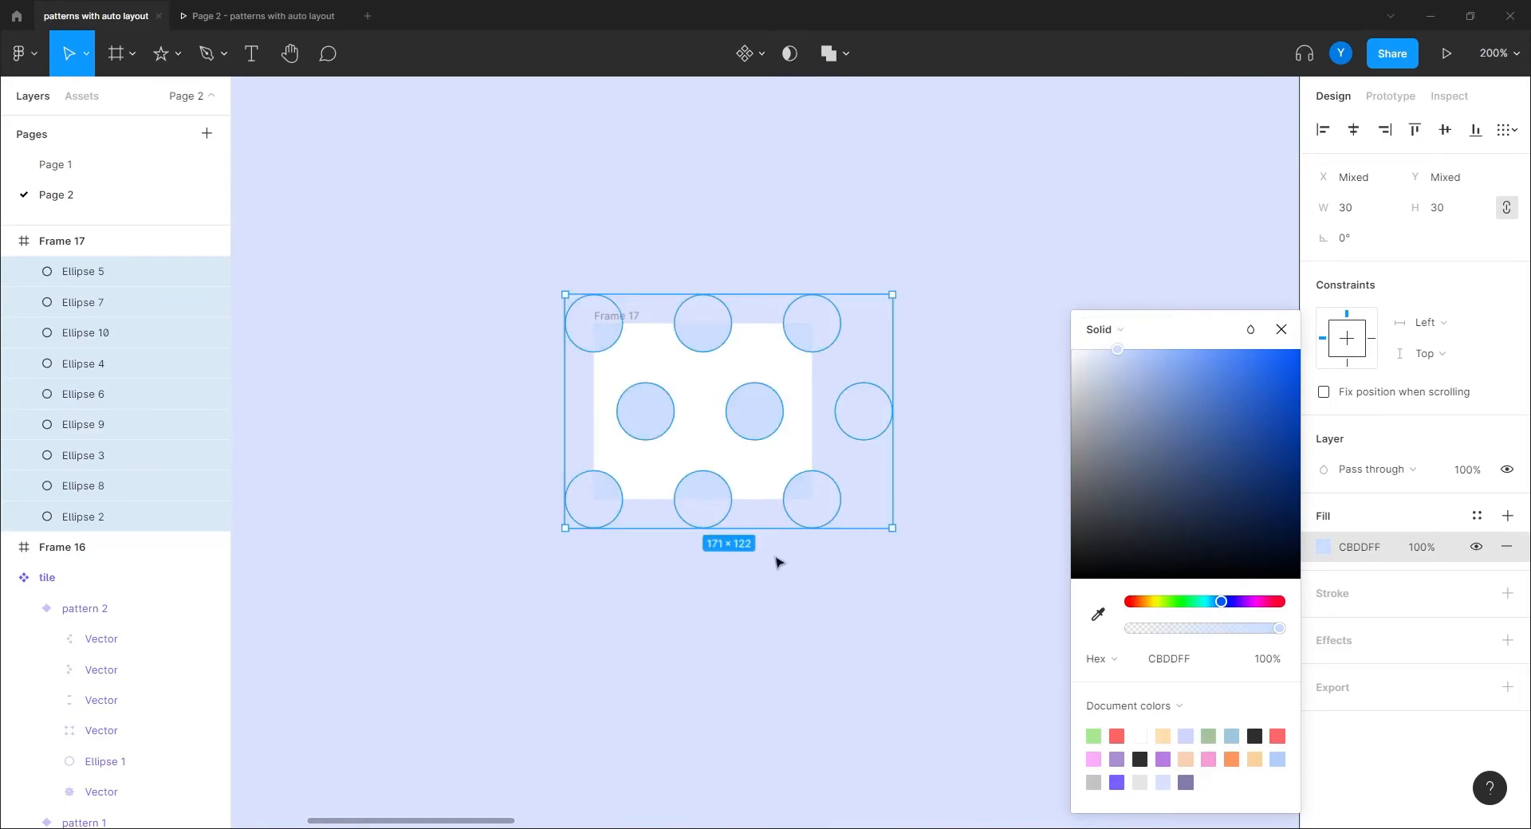
left_click(586, 665)
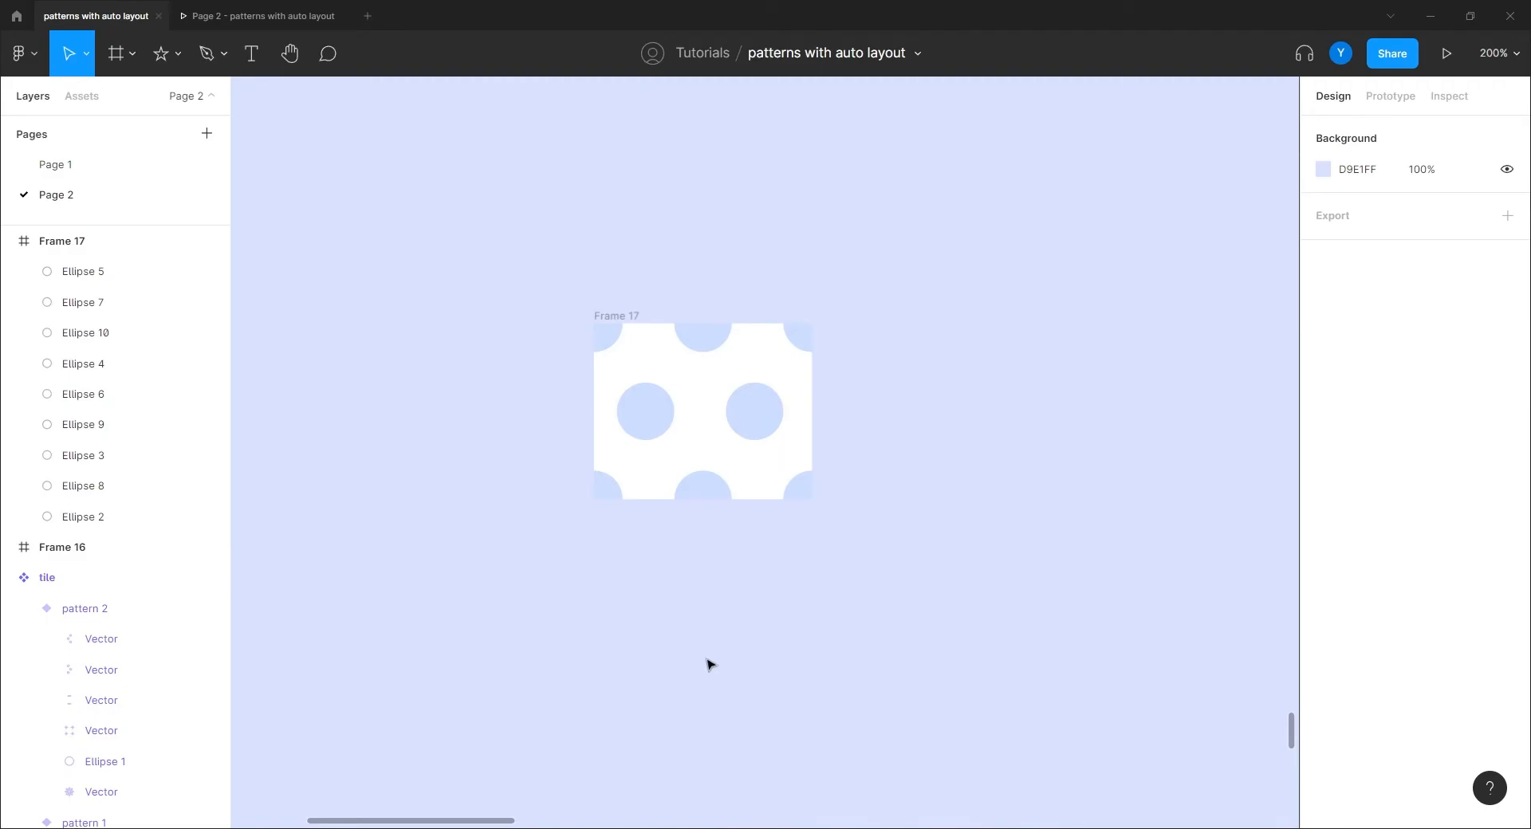
Step: Give the four corner dots a CBDDFF outline
left_click(609, 340)
left_click(810, 325, "shift")
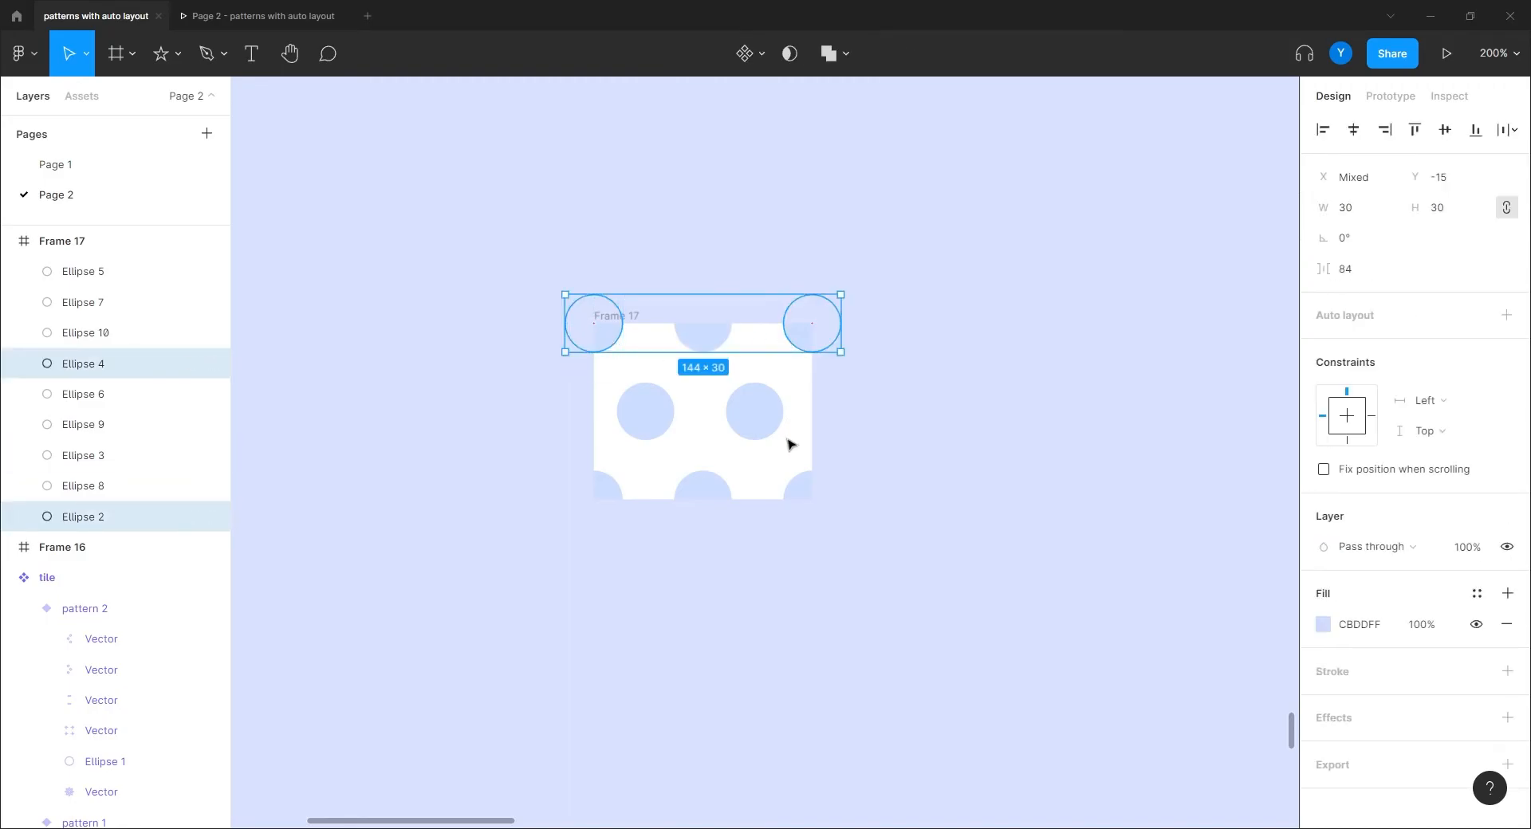
left_click(807, 494, "shift")
left_click(608, 491, "shift")
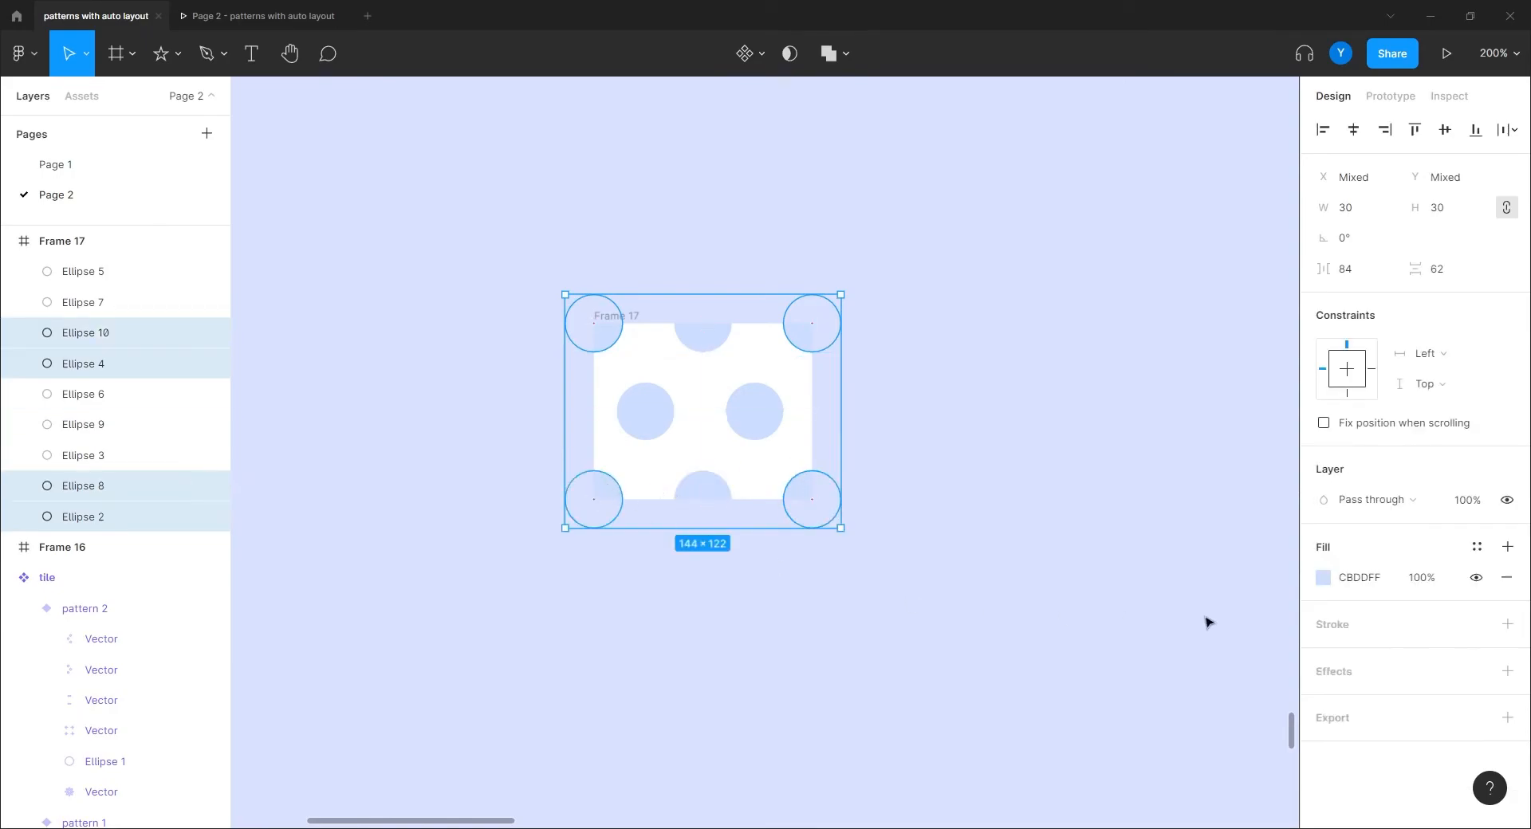
left_click(1507, 624)
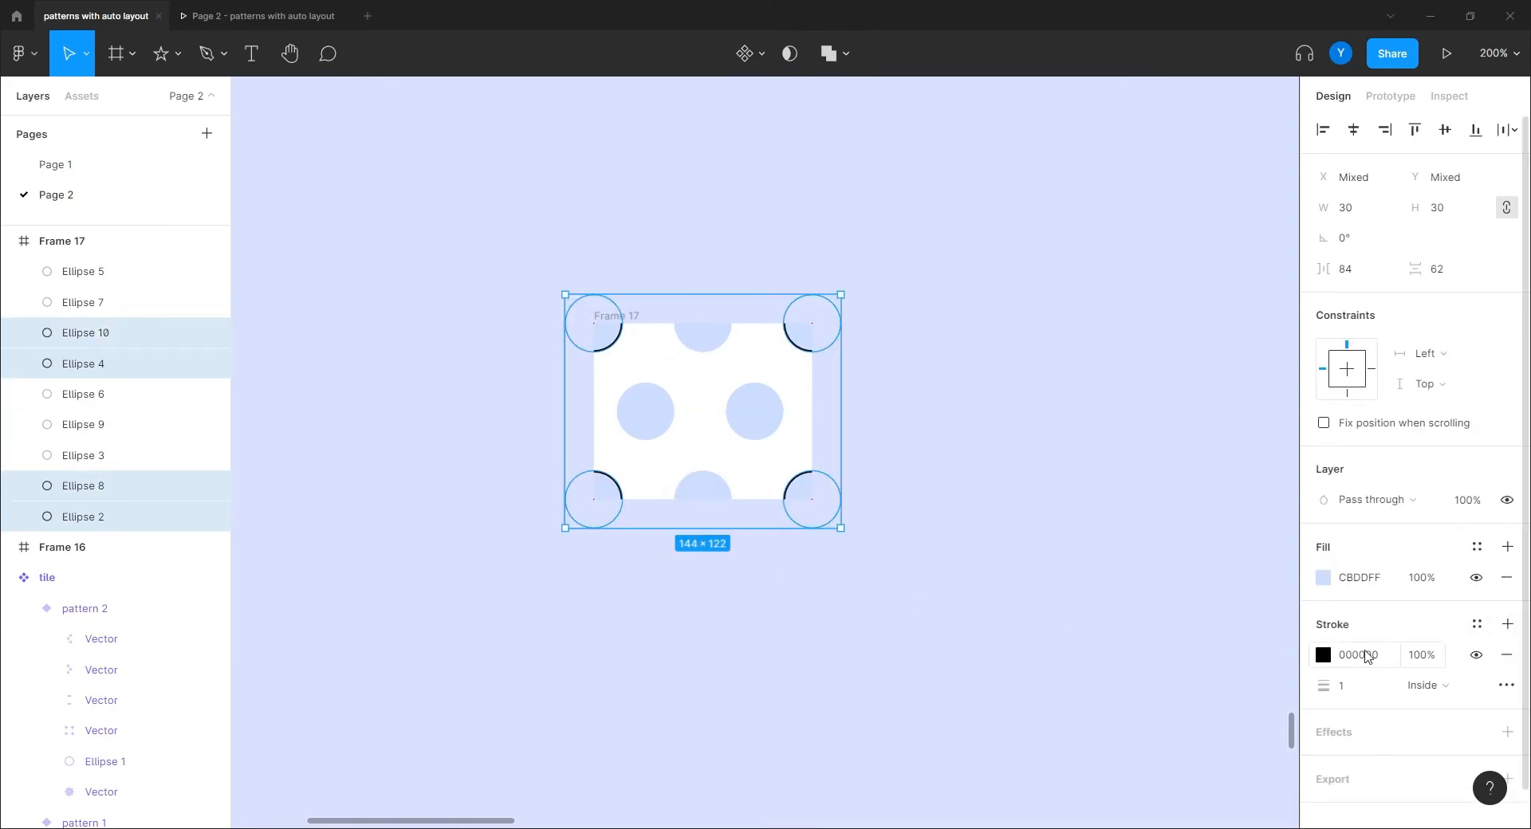
left_click(1359, 579)
key("ctrl+c")
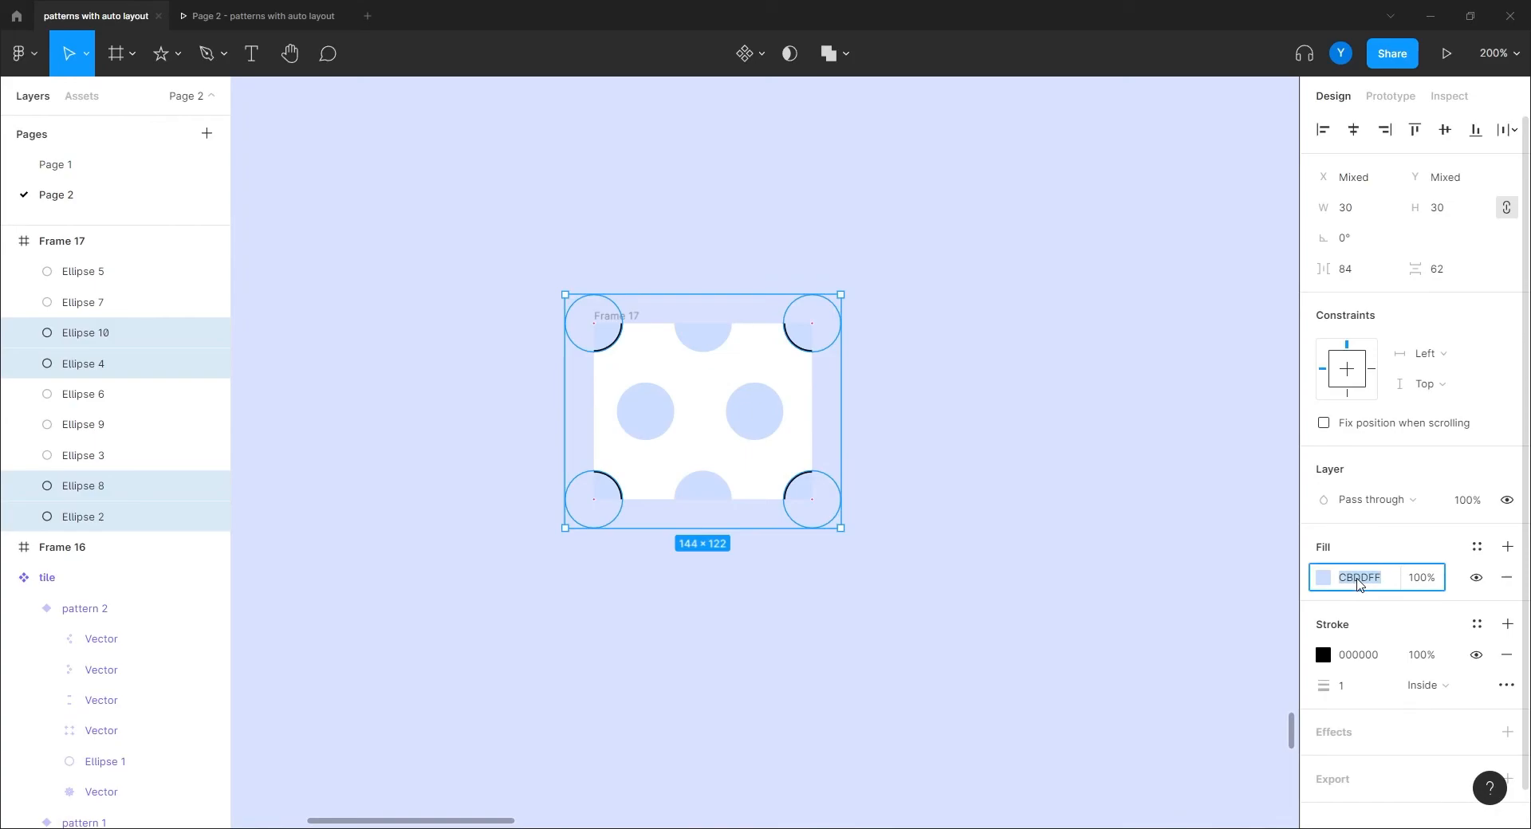
left_click(1359, 654)
key("ctrl+v")
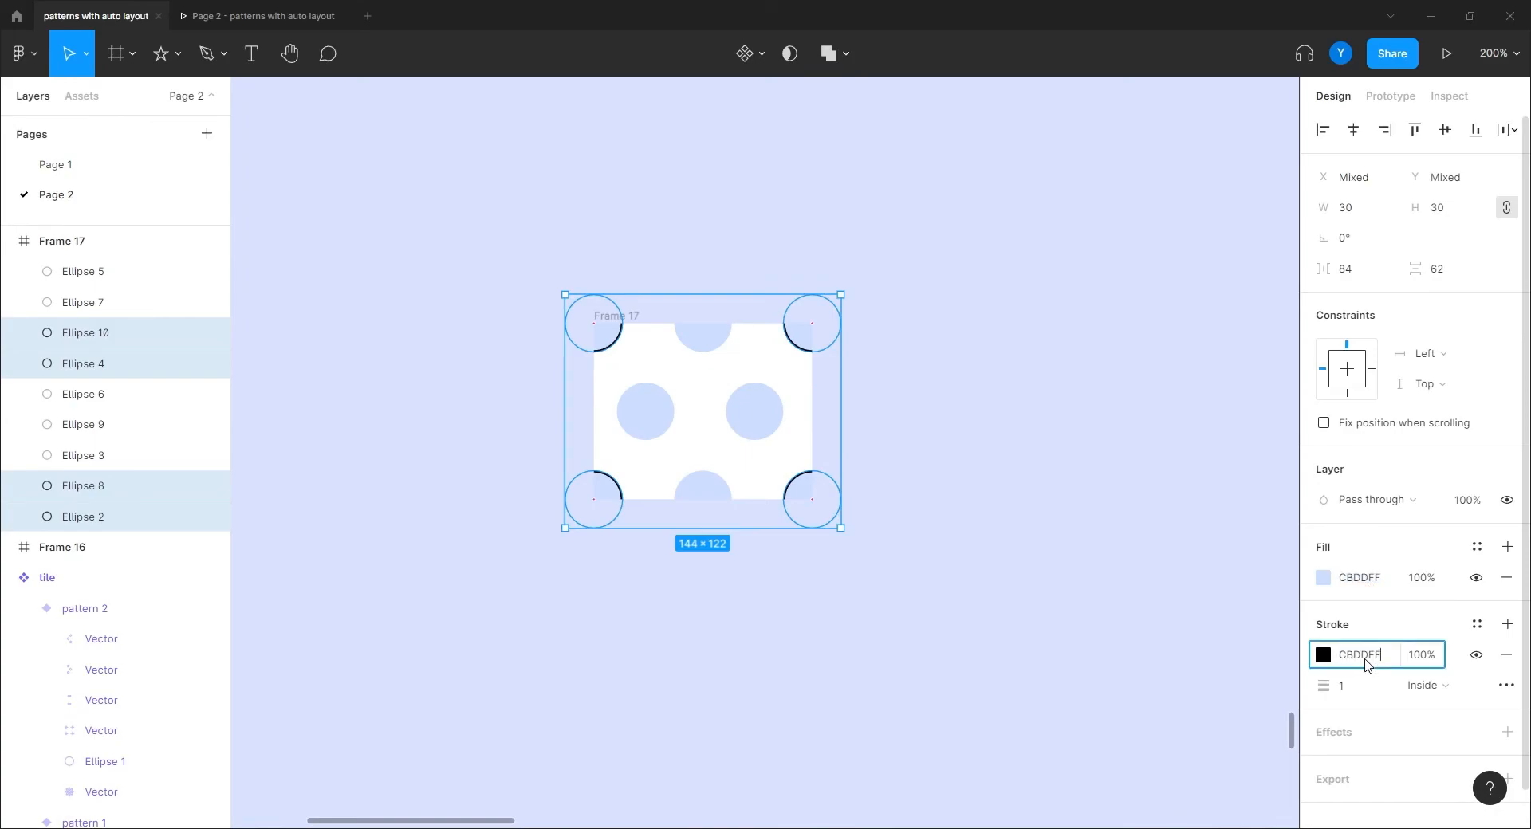
key("Return")
Step: Set the corner dots' outline weight to 2 px and remove their fill
left_click(1347, 686)
type("2")
key("Return")
left_click(1506, 577)
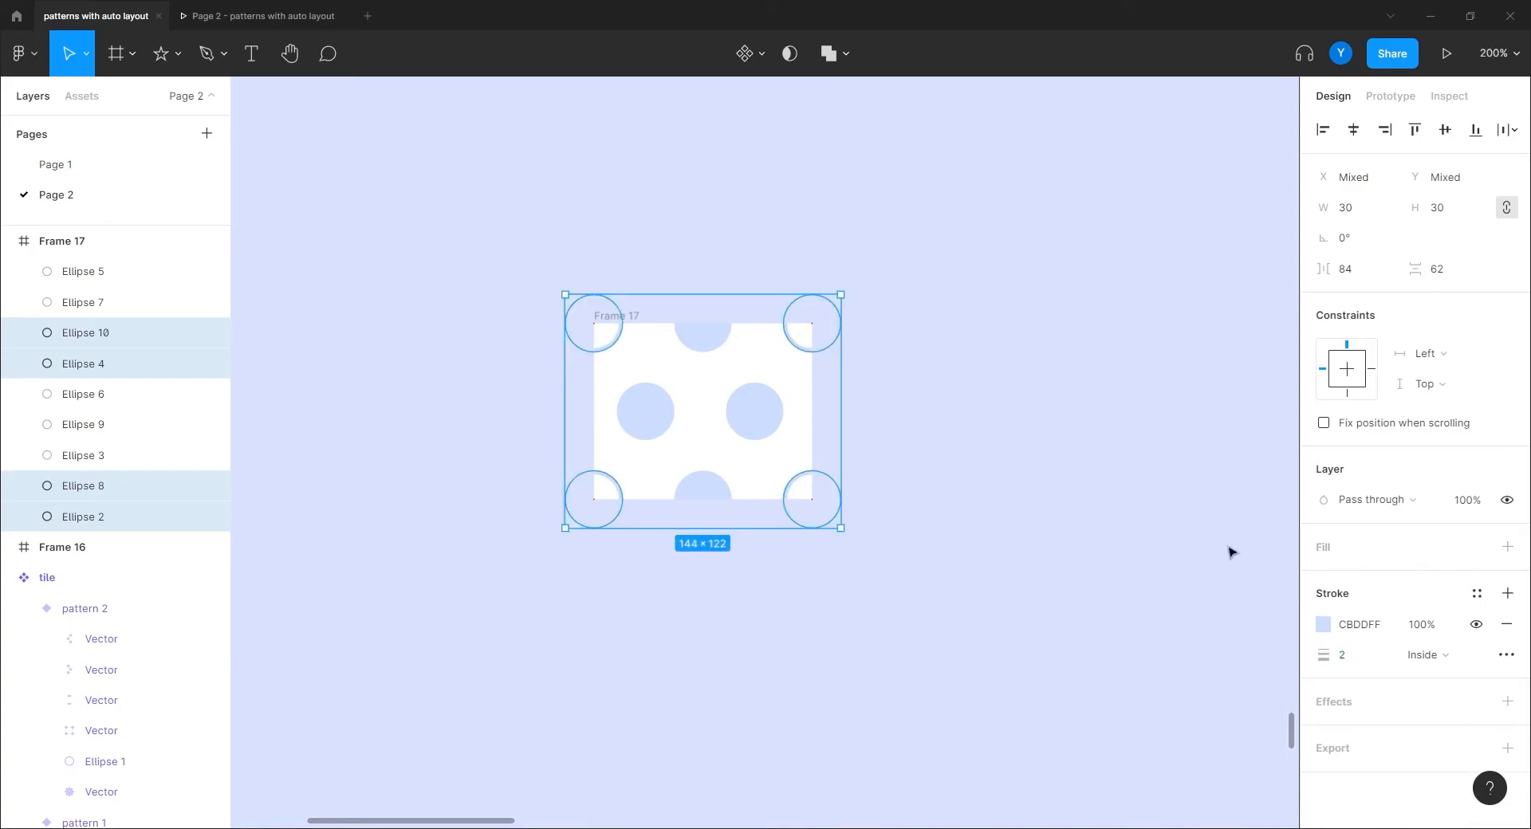
left_click(959, 381)
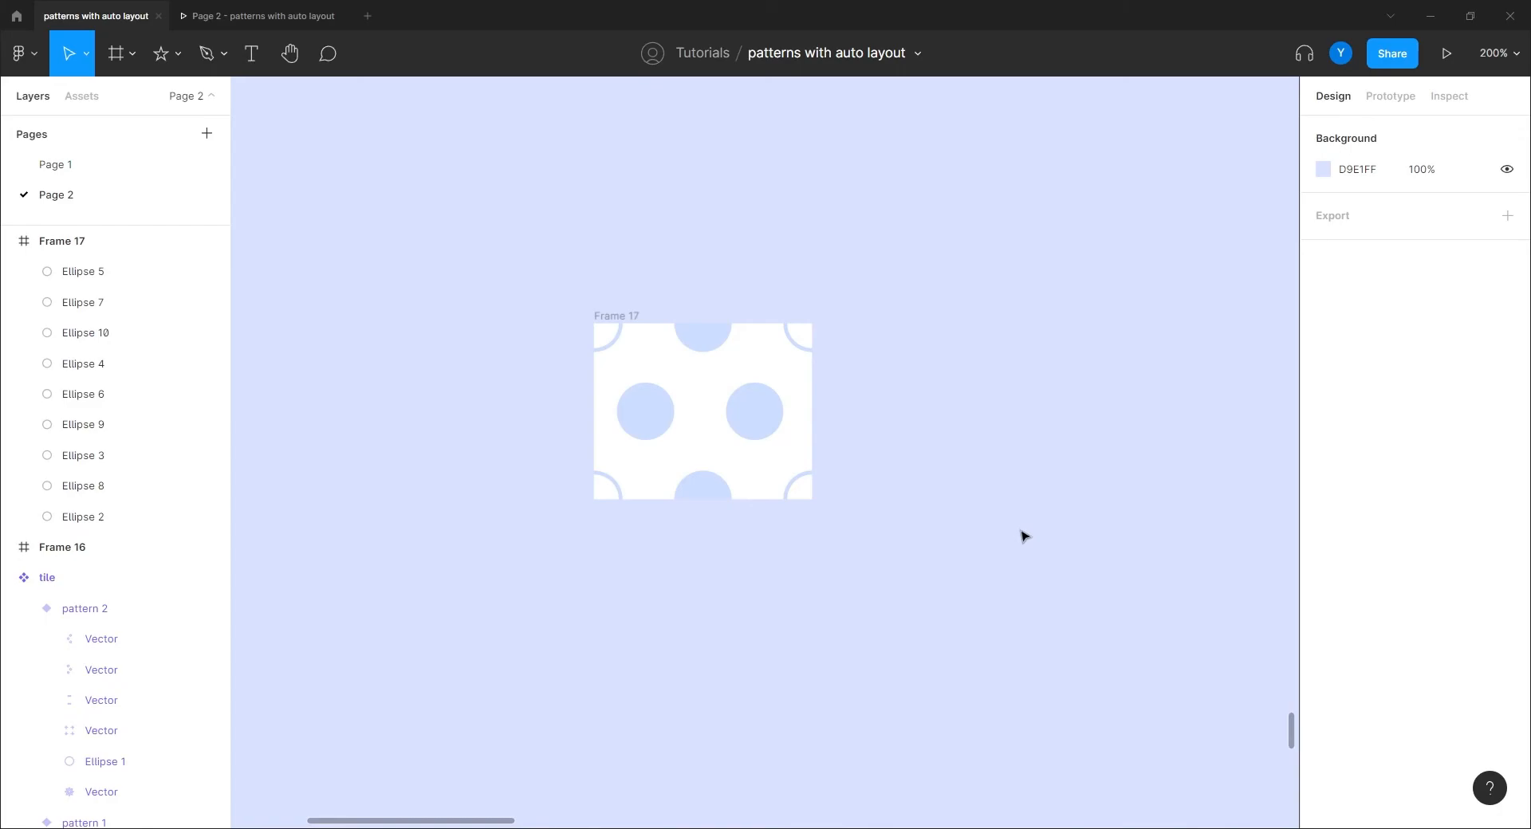
Step: Rename the Frame 17 dot tile to 'tile 1' and make it a component
left_click(624, 317)
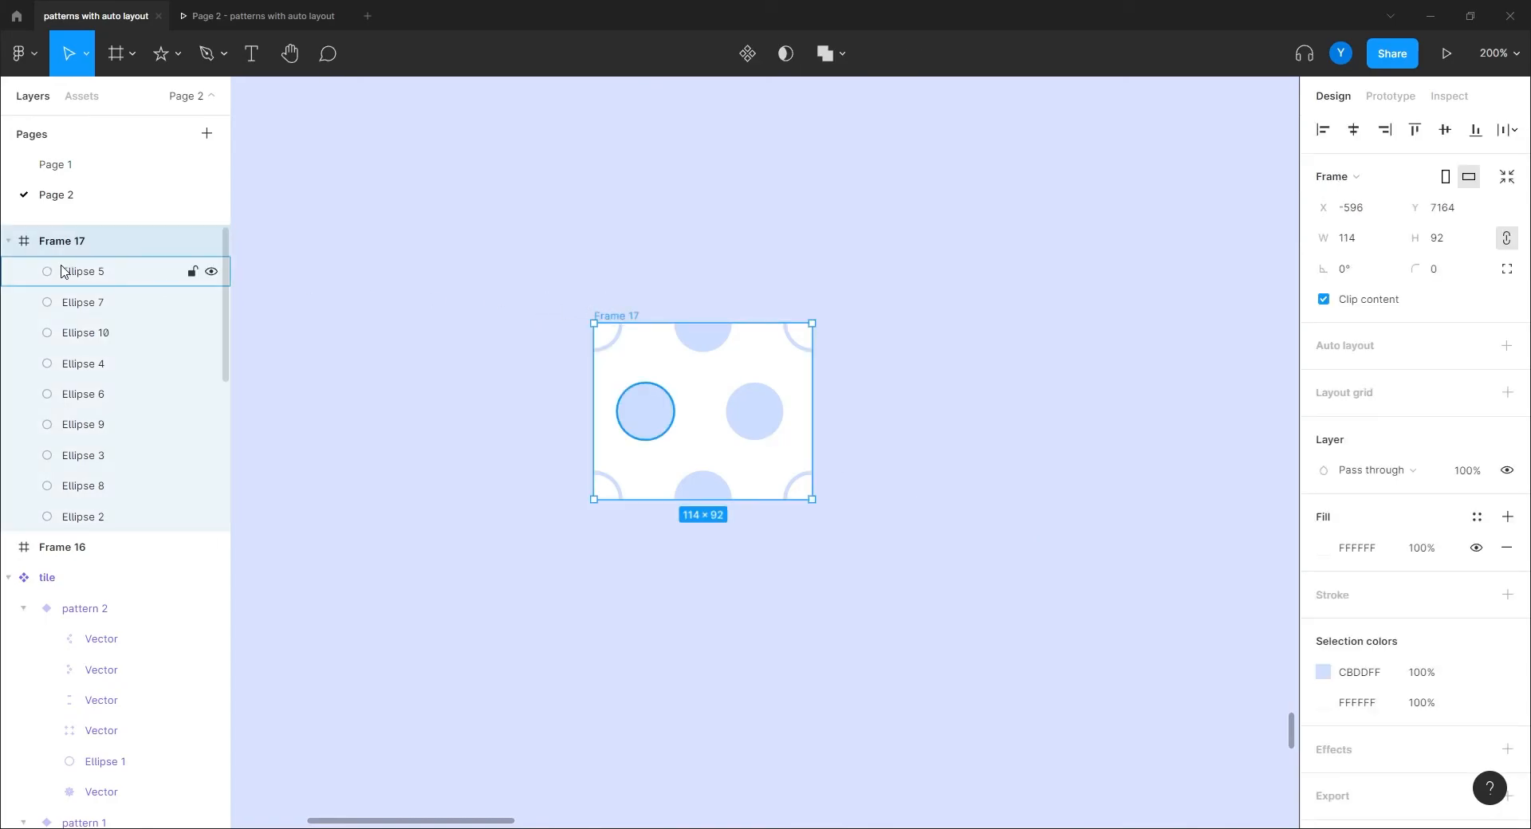
double_click(68, 242)
type("tile")
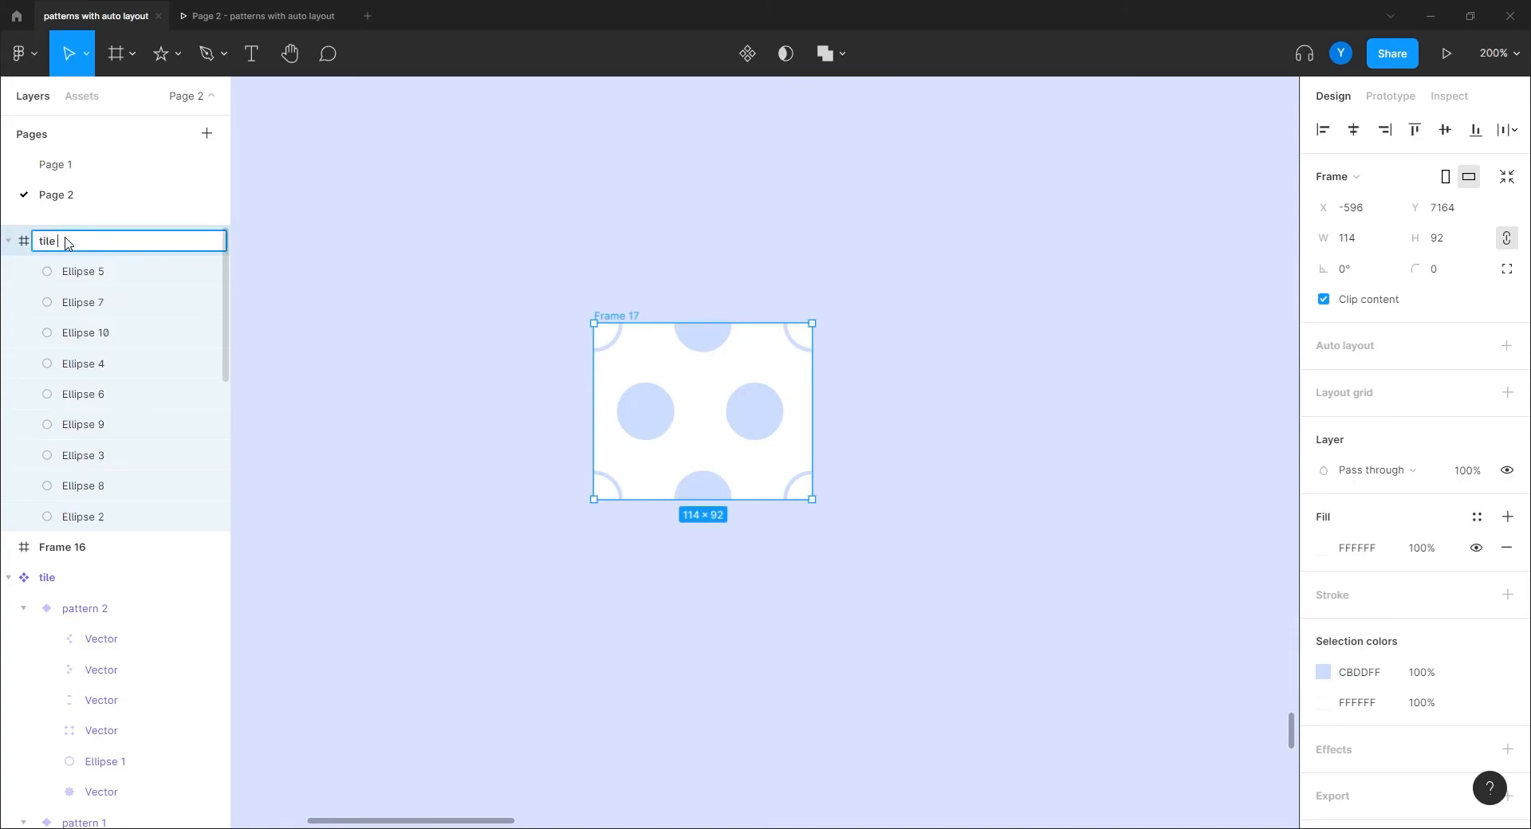
type(" 1")
key("Return")
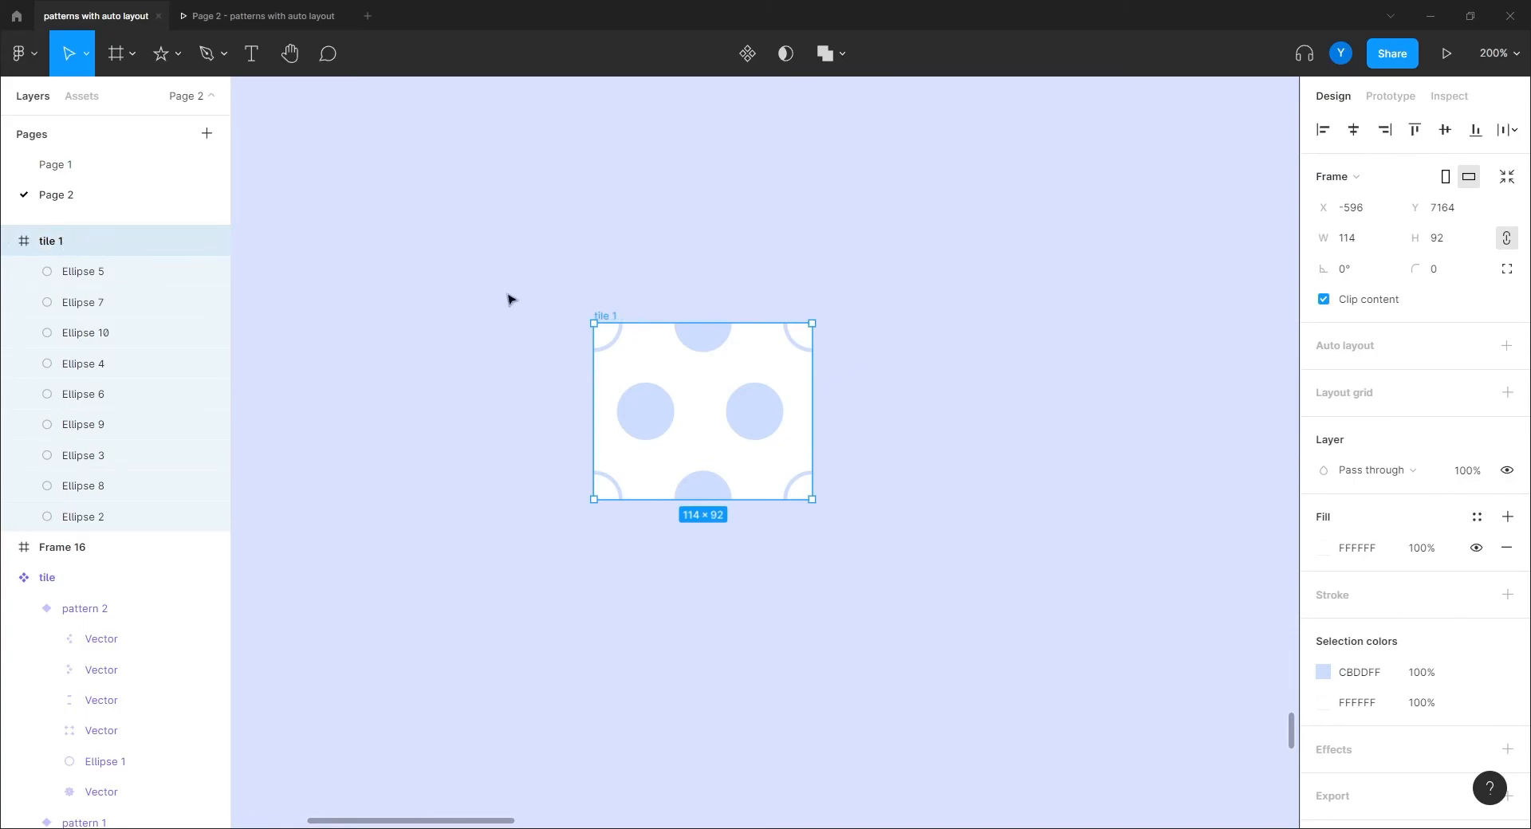
left_click(750, 56)
Step: Place two instances of tile 1 inside Frame 16 and select both
left_click_drag(1008, 527, 755, 359)
key("ctrl+minus")
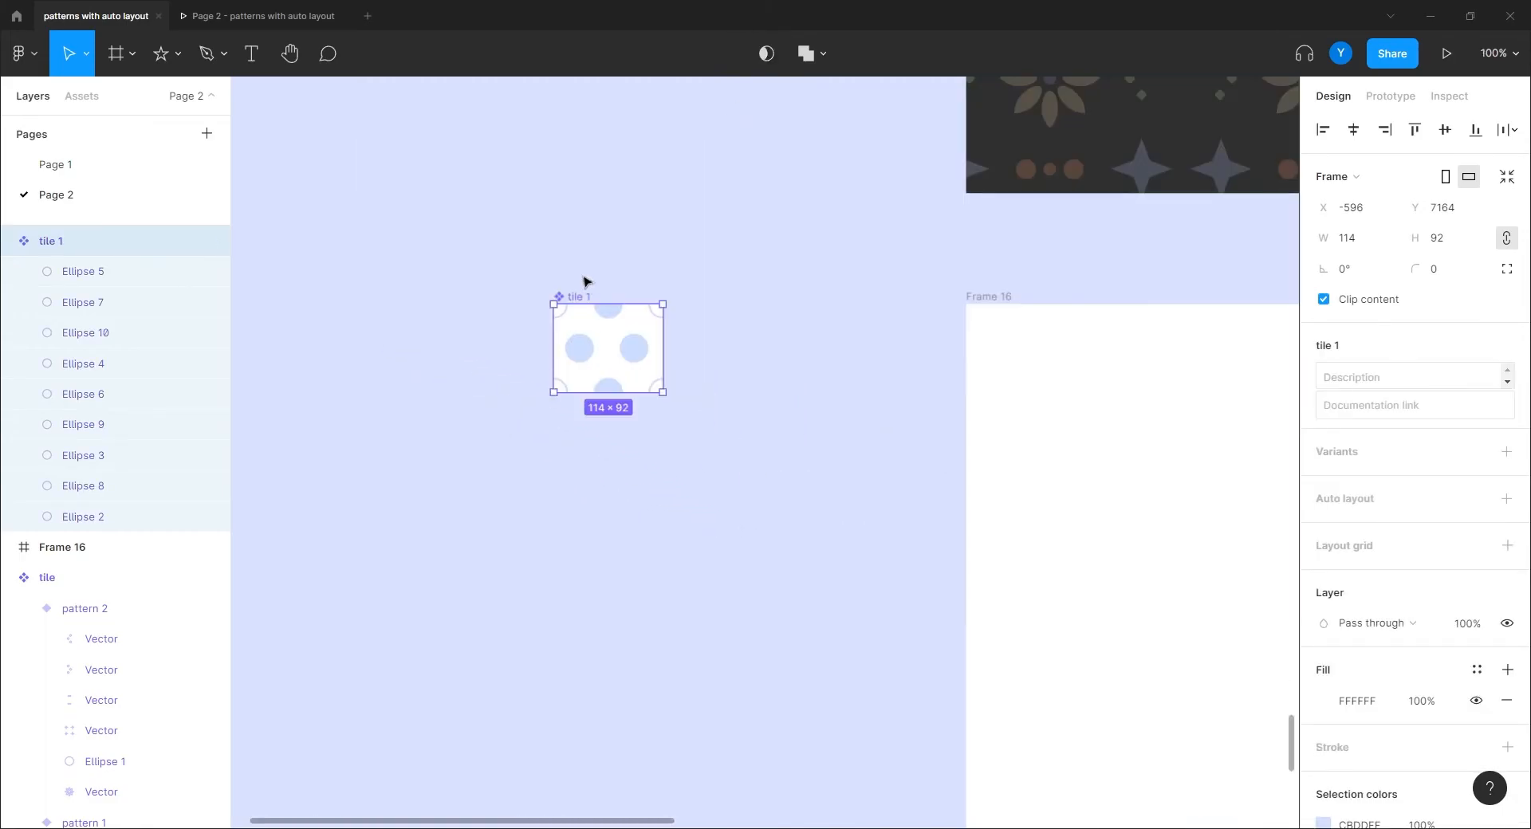
left_click_drag(572, 300, 643, 487)
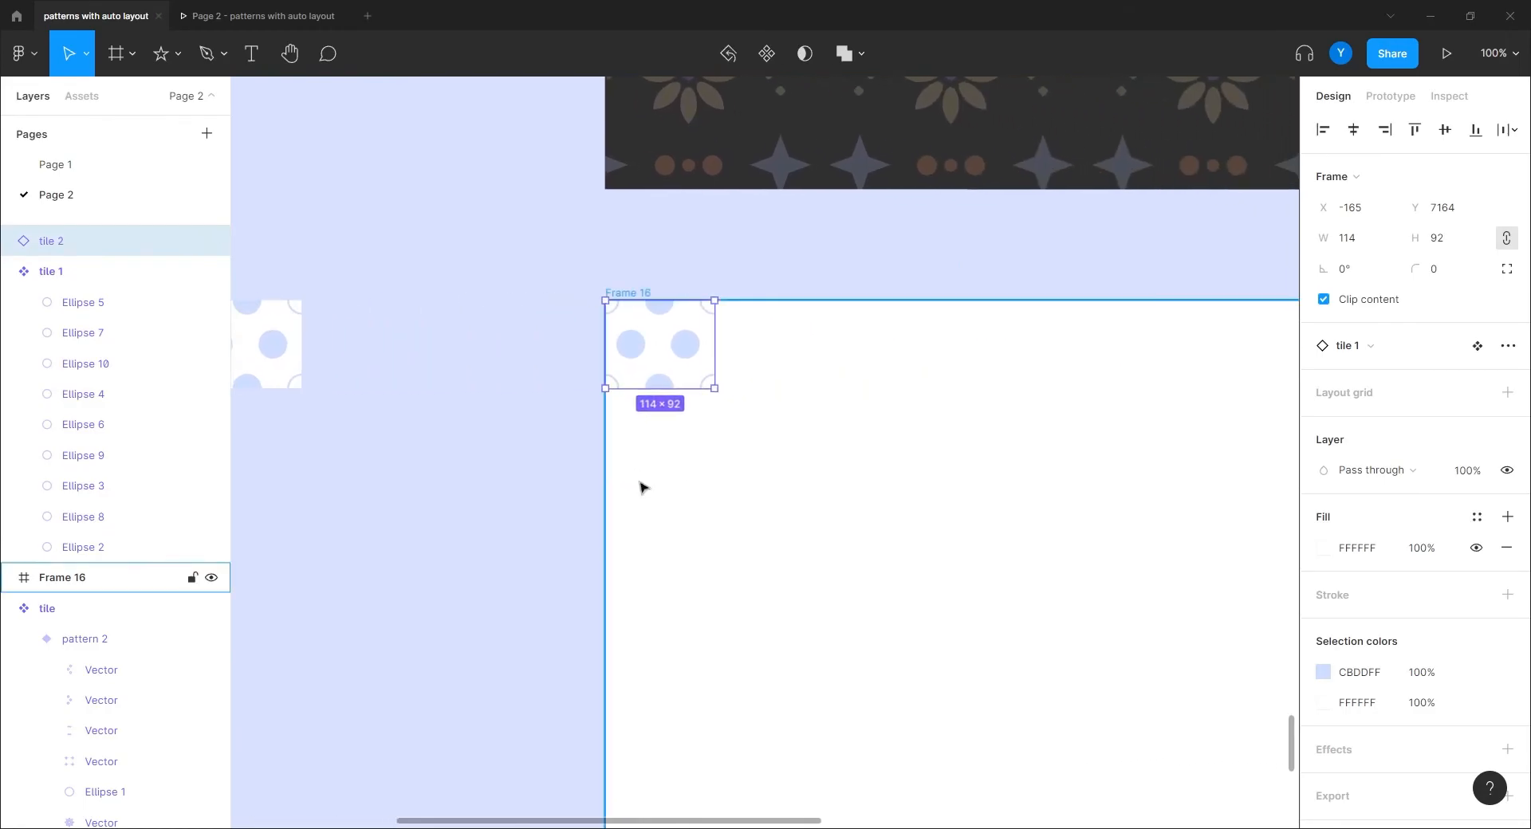
key("ctrl+d")
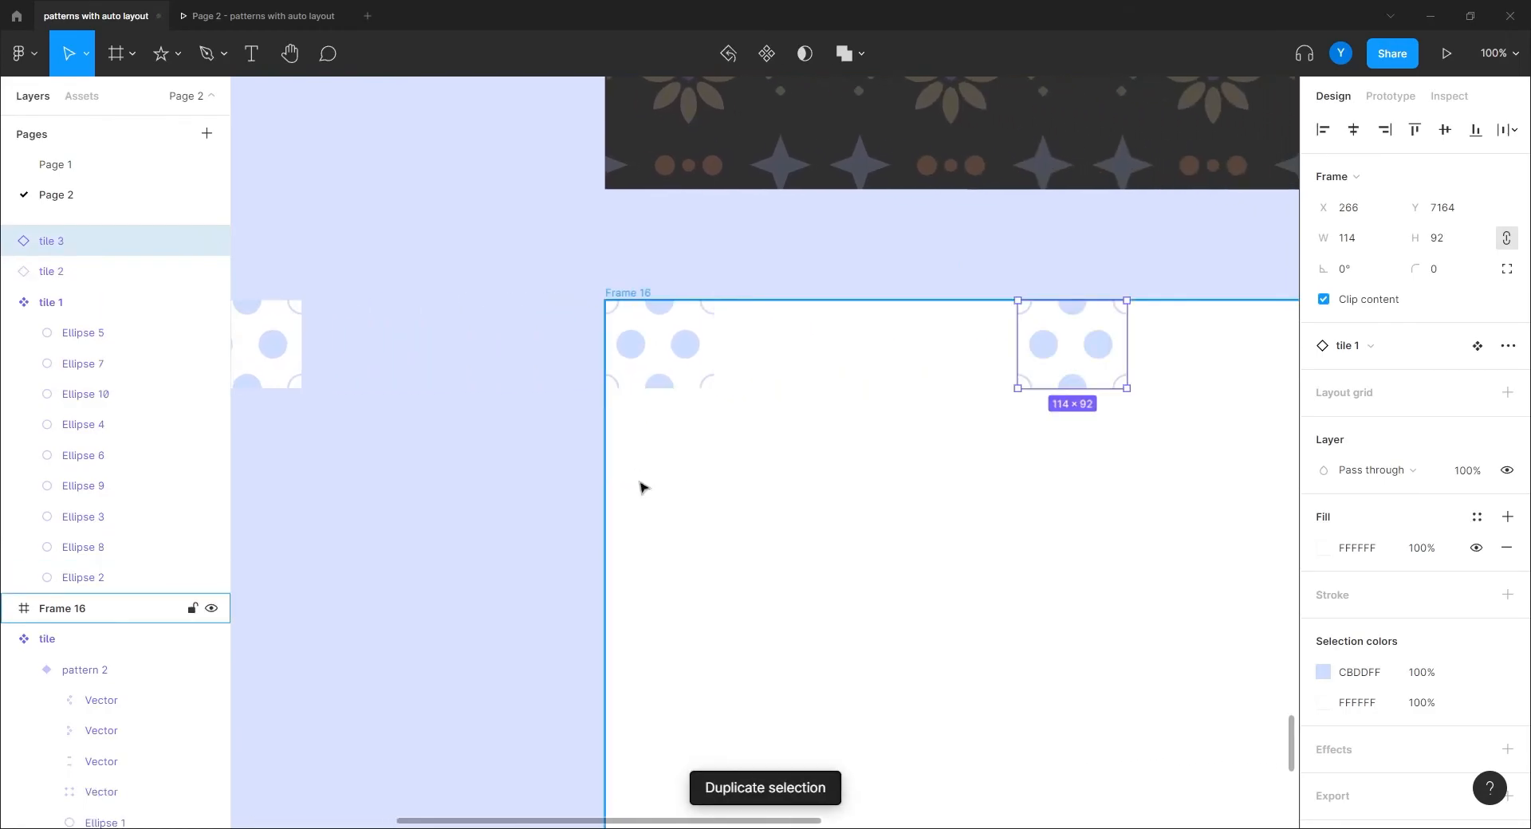
left_click(650, 343, "shift")
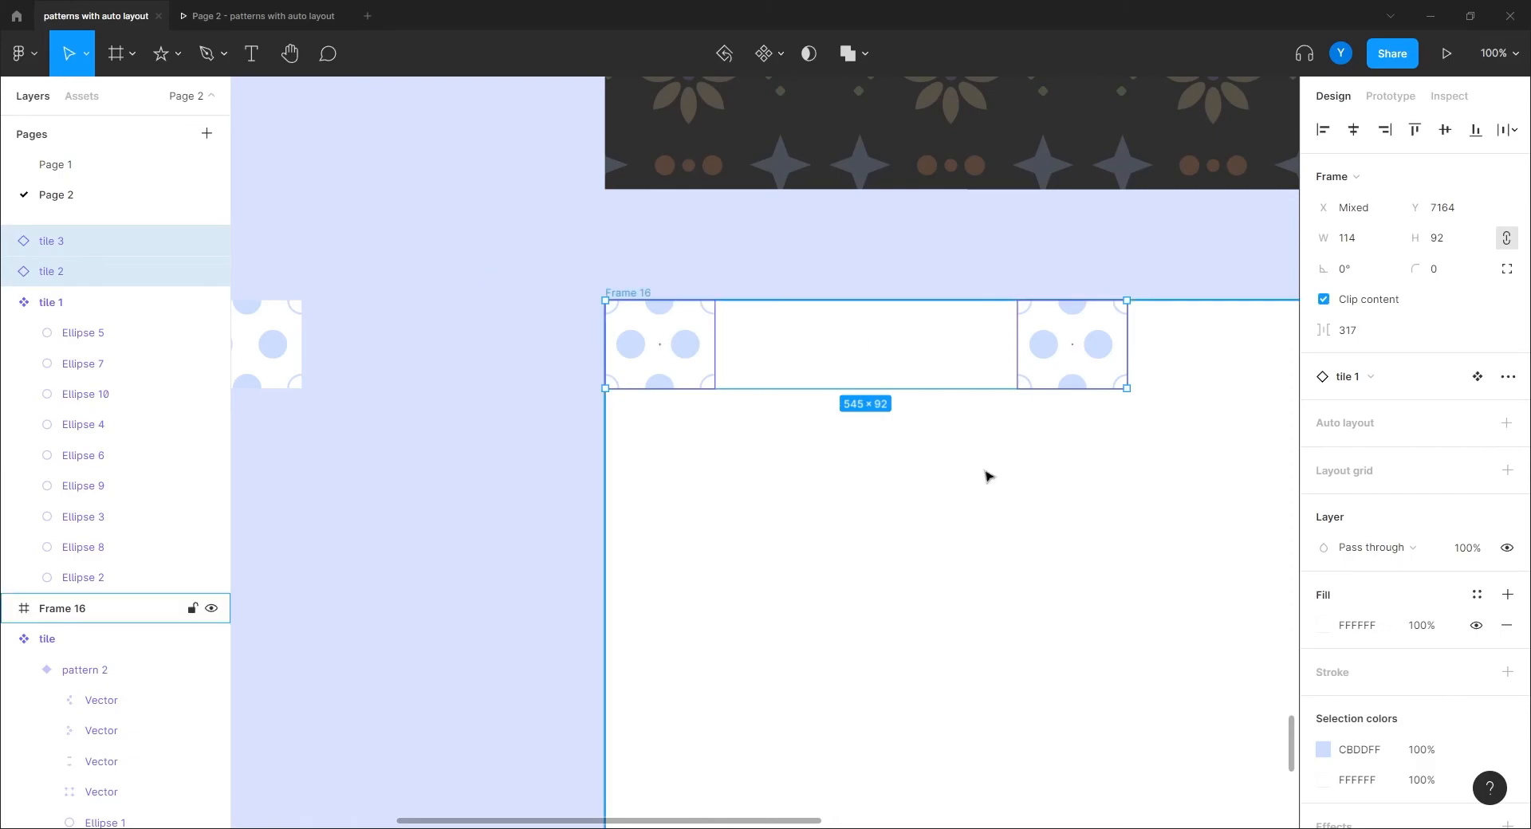
Step: Put the tiles in a 0-gap auto-layout row and duplicate tiles until it spans 1938 wide
left_click(1506, 423)
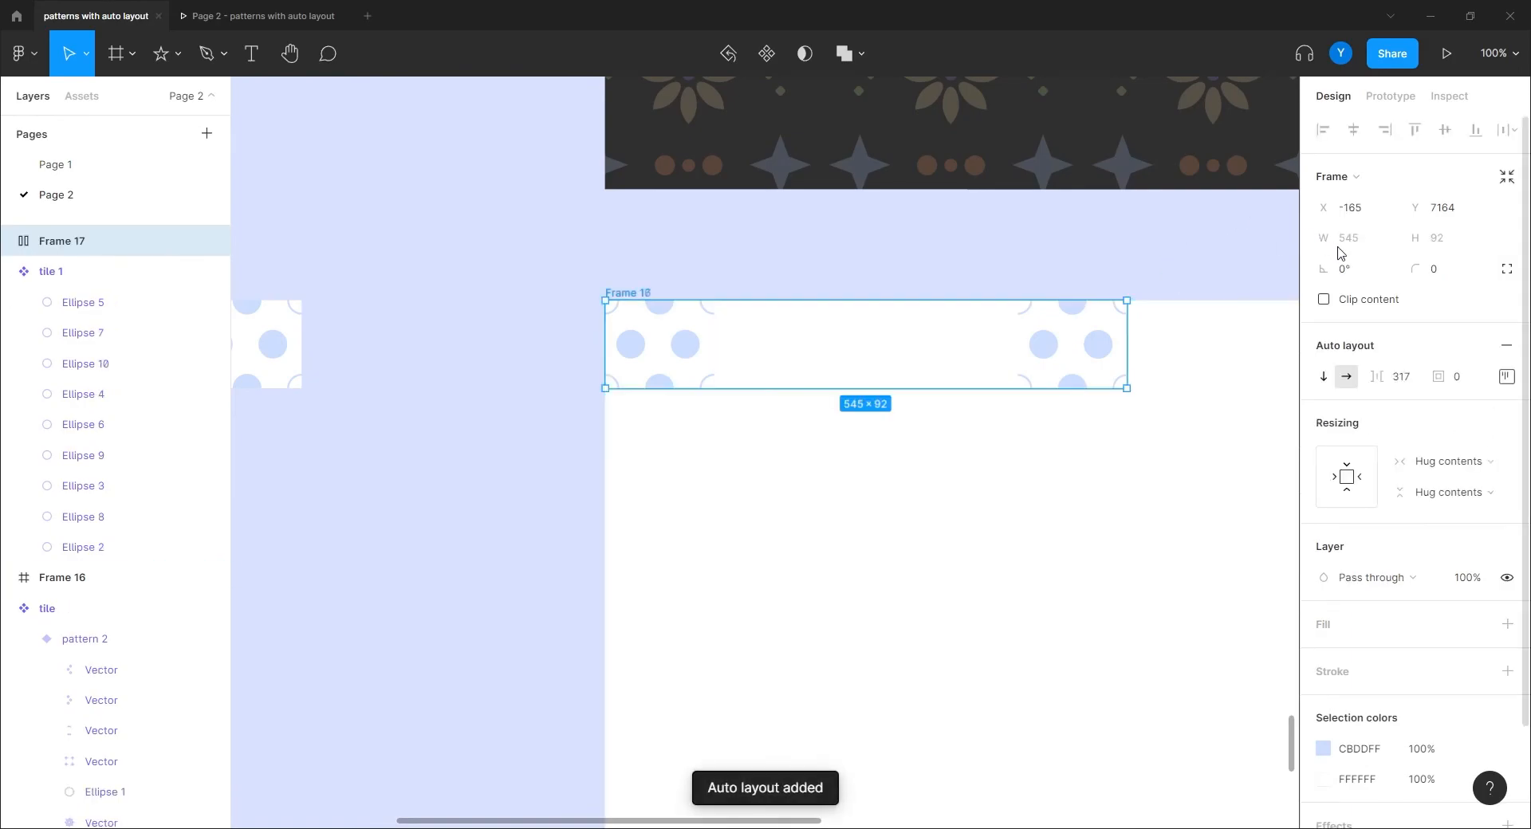
left_click(1400, 377)
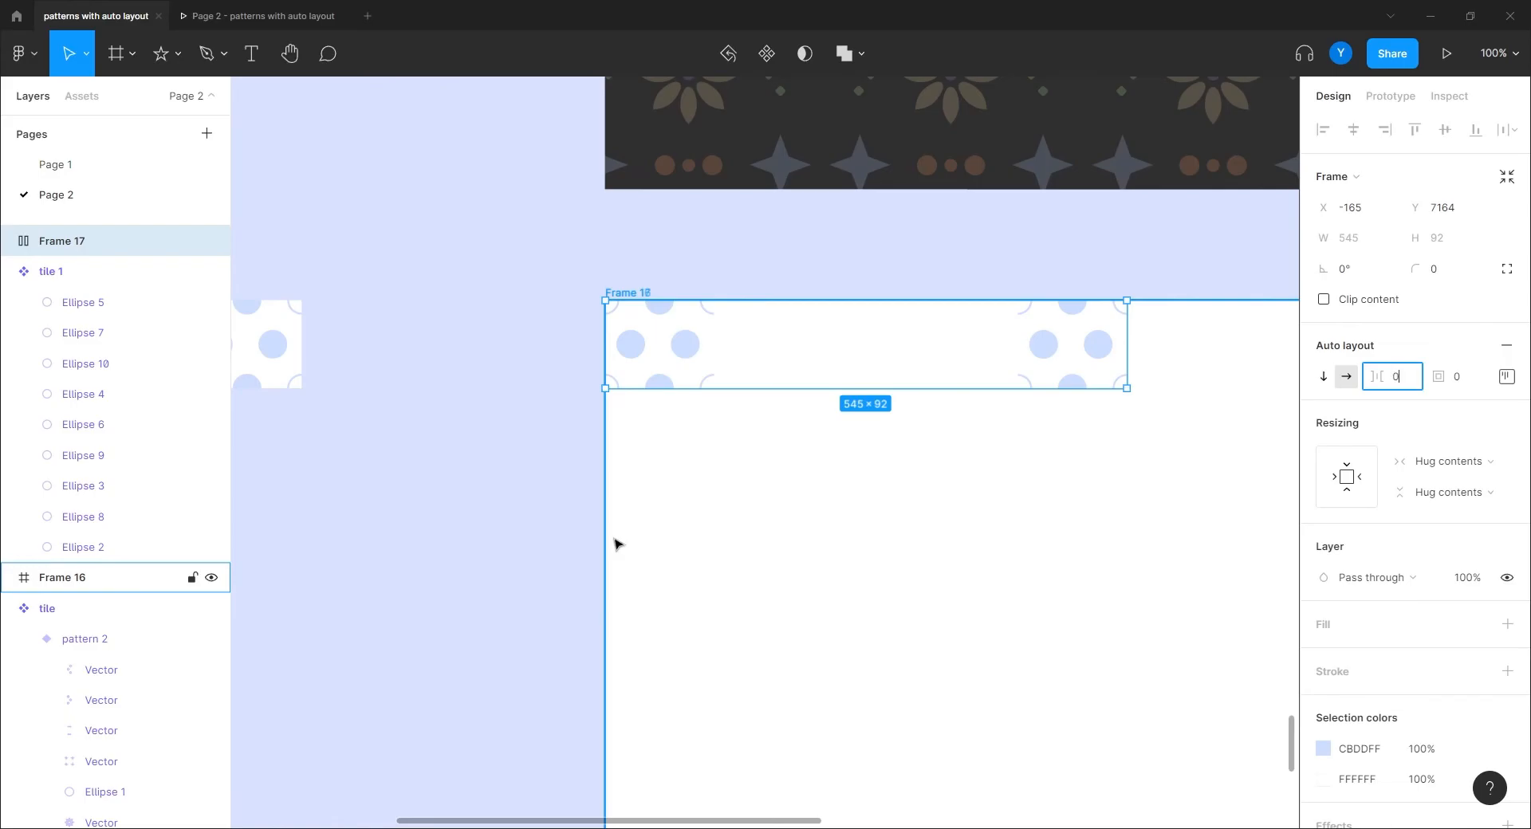
key("Return")
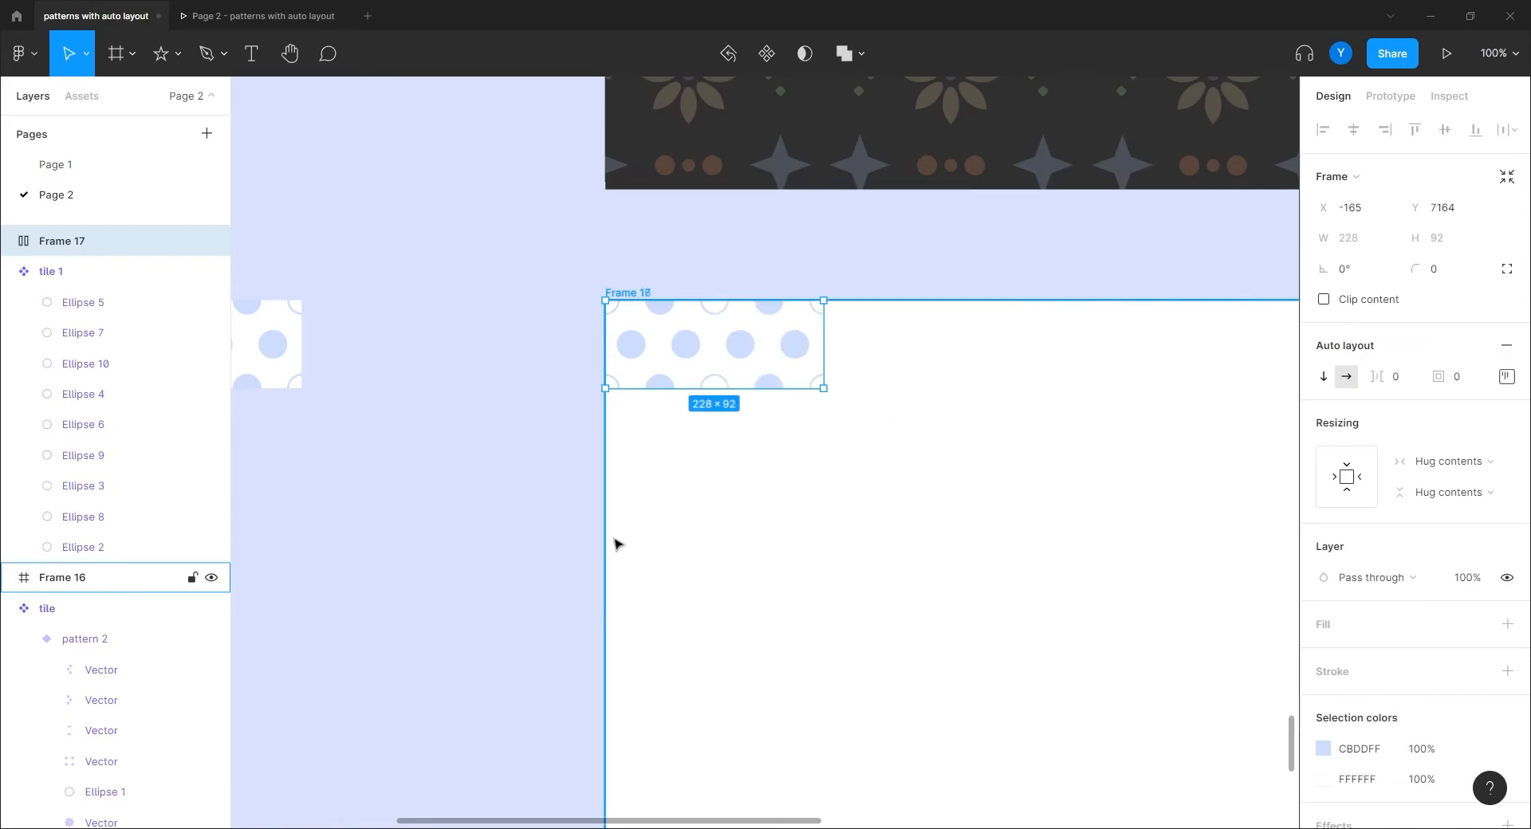
left_click(781, 356)
key("ctrl+d")
key("ctrl+d")
key("ctrl+d")
key("ctrl+d")
key("ctrl+d")
key("ctrl+d")
key("ctrl+d")
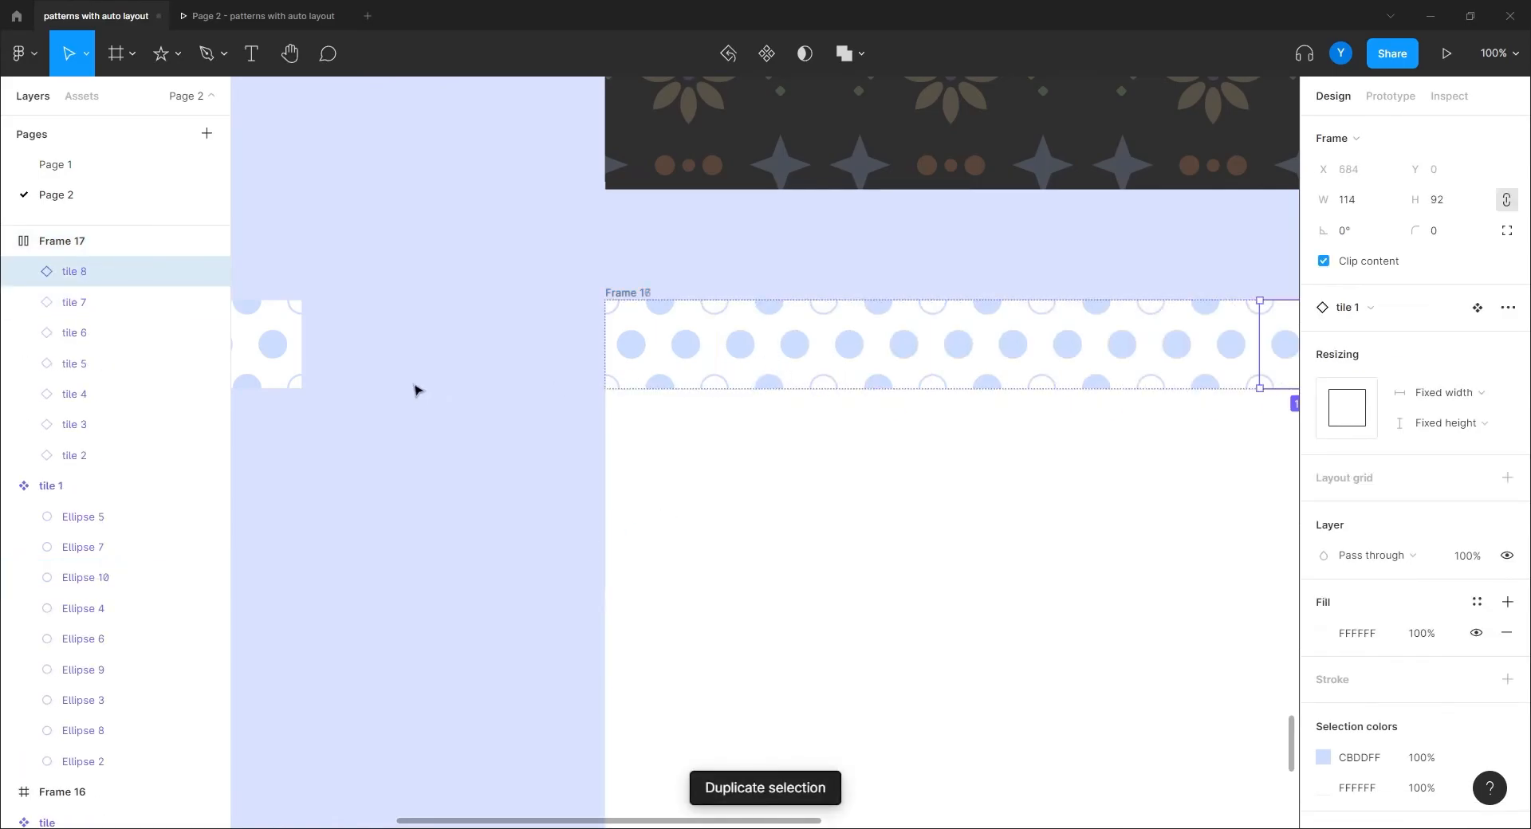
key("ctrl+minus")
left_click_drag(771, 528, 479, 478)
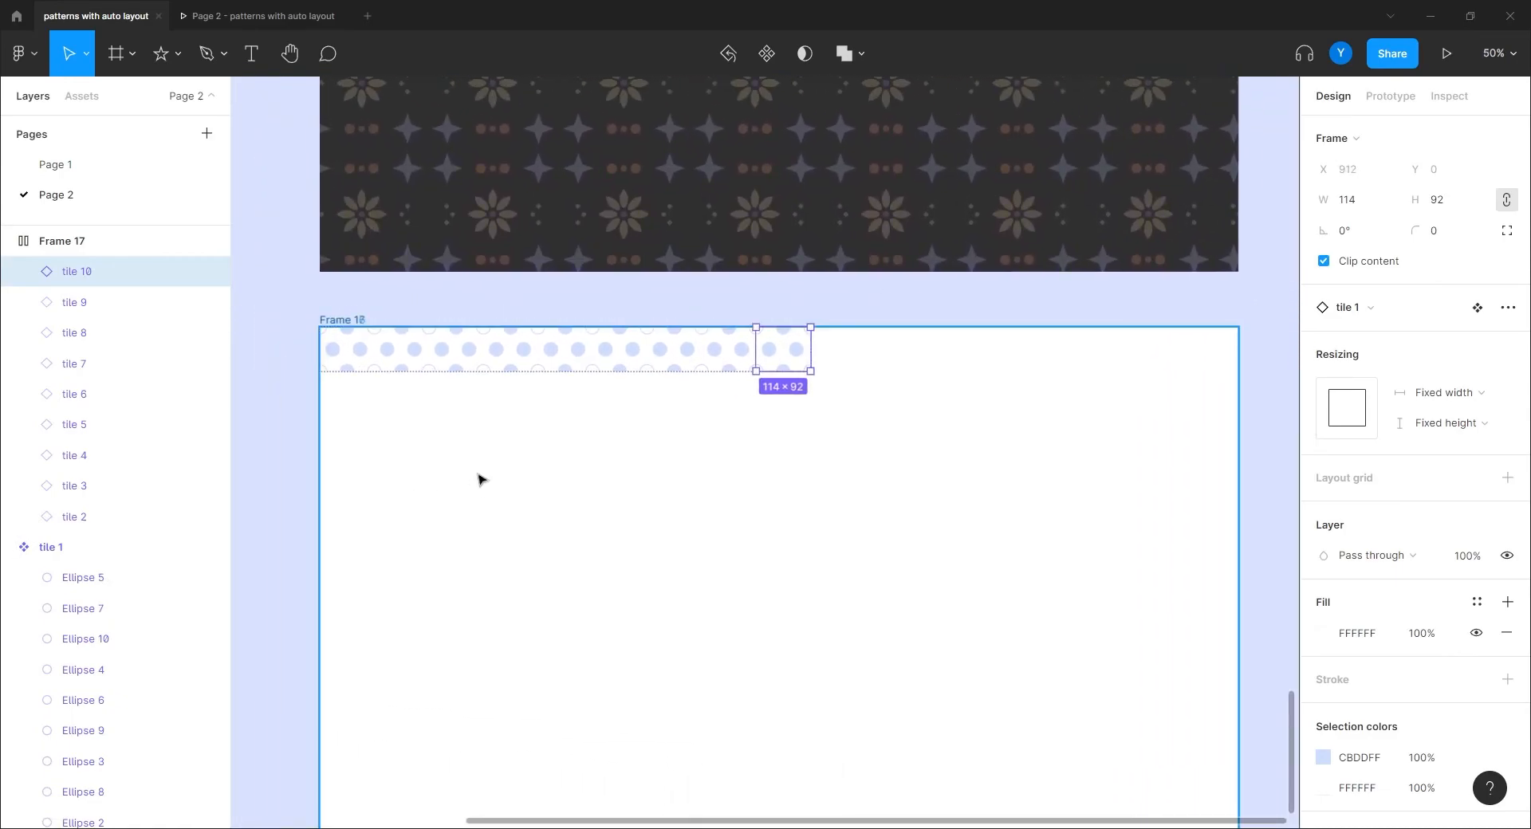
key("ctrl+d")
key("ctrl+d")
key("ctrl+d")
key("ctrl+d")
key("ctrl+d")
key("ctrl+d")
key("ctrl+d")
key("ctrl+d")
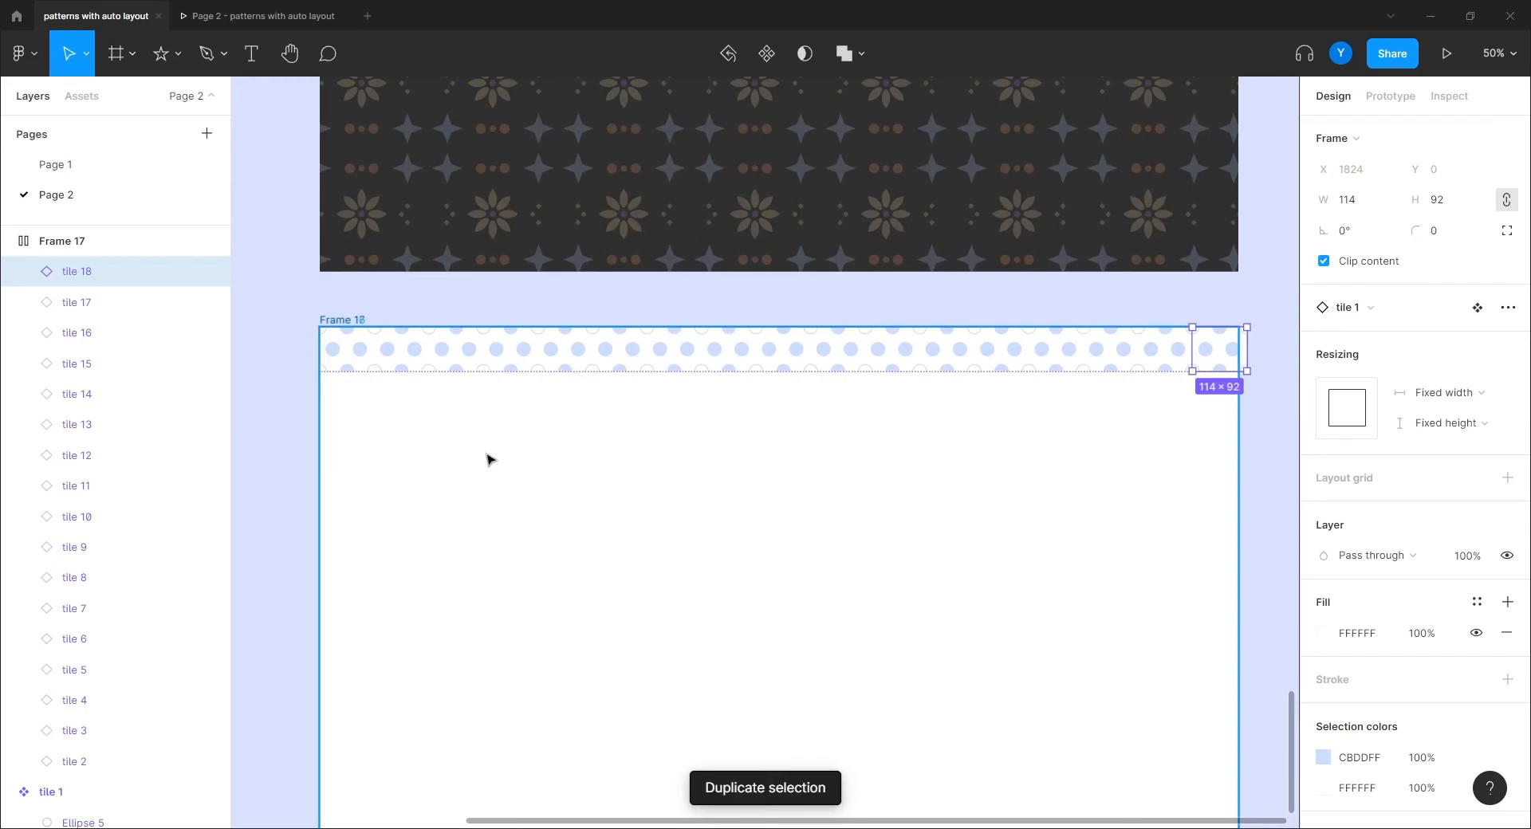
Step: Duplicate the tile row and place the copy, Frame 18, below the first row
left_click(421, 446)
left_click(334, 327)
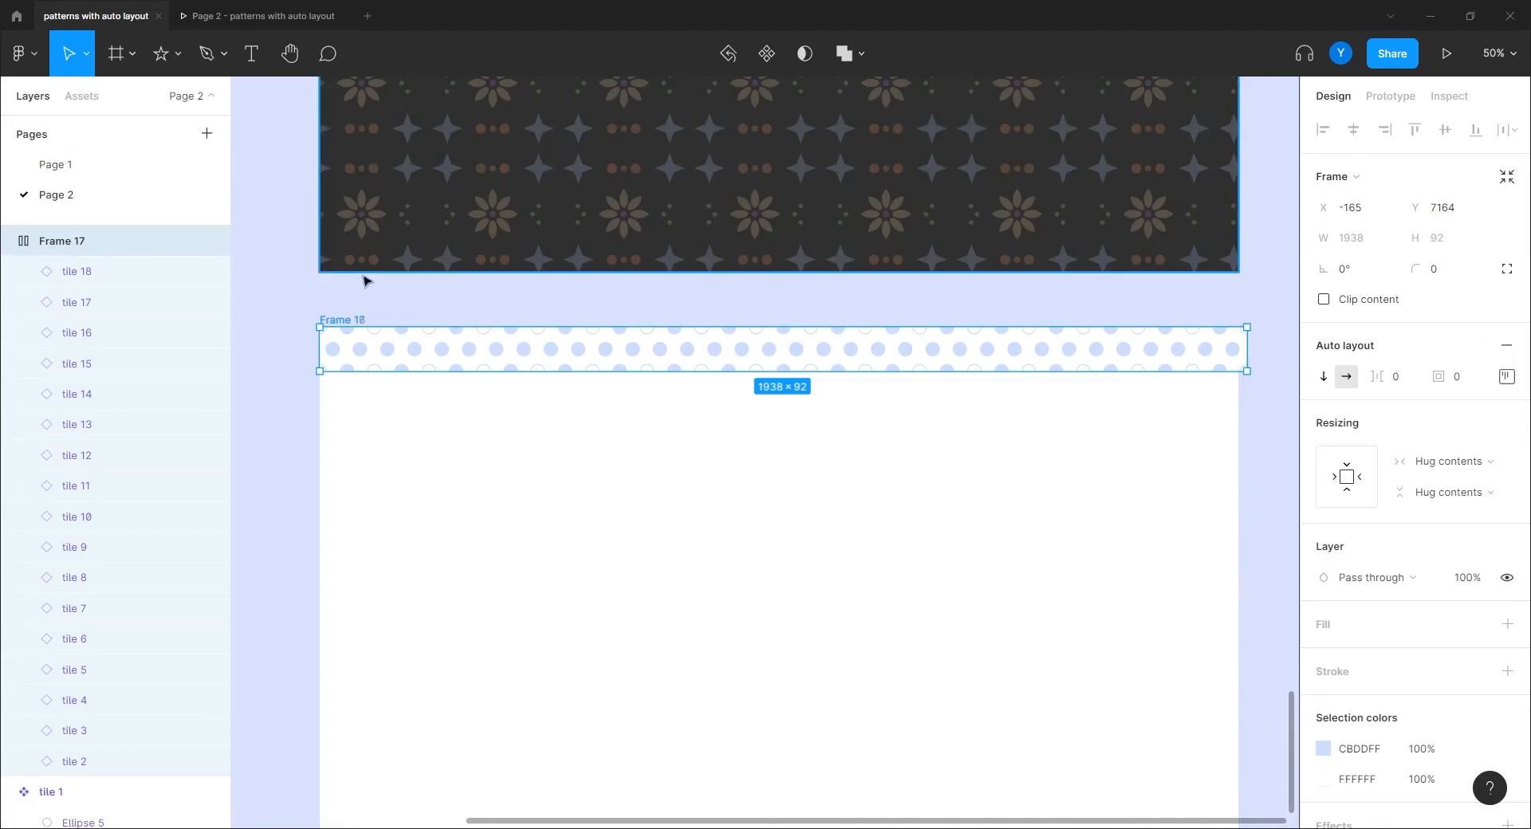
key("ctrl+d")
left_click_drag(327, 321, 313, 403)
Step: Wrap Frame 17 and Frame 18 in a vertical auto-layout frame with 0 spacing
left_click(253, 327)
left_click(321, 321)
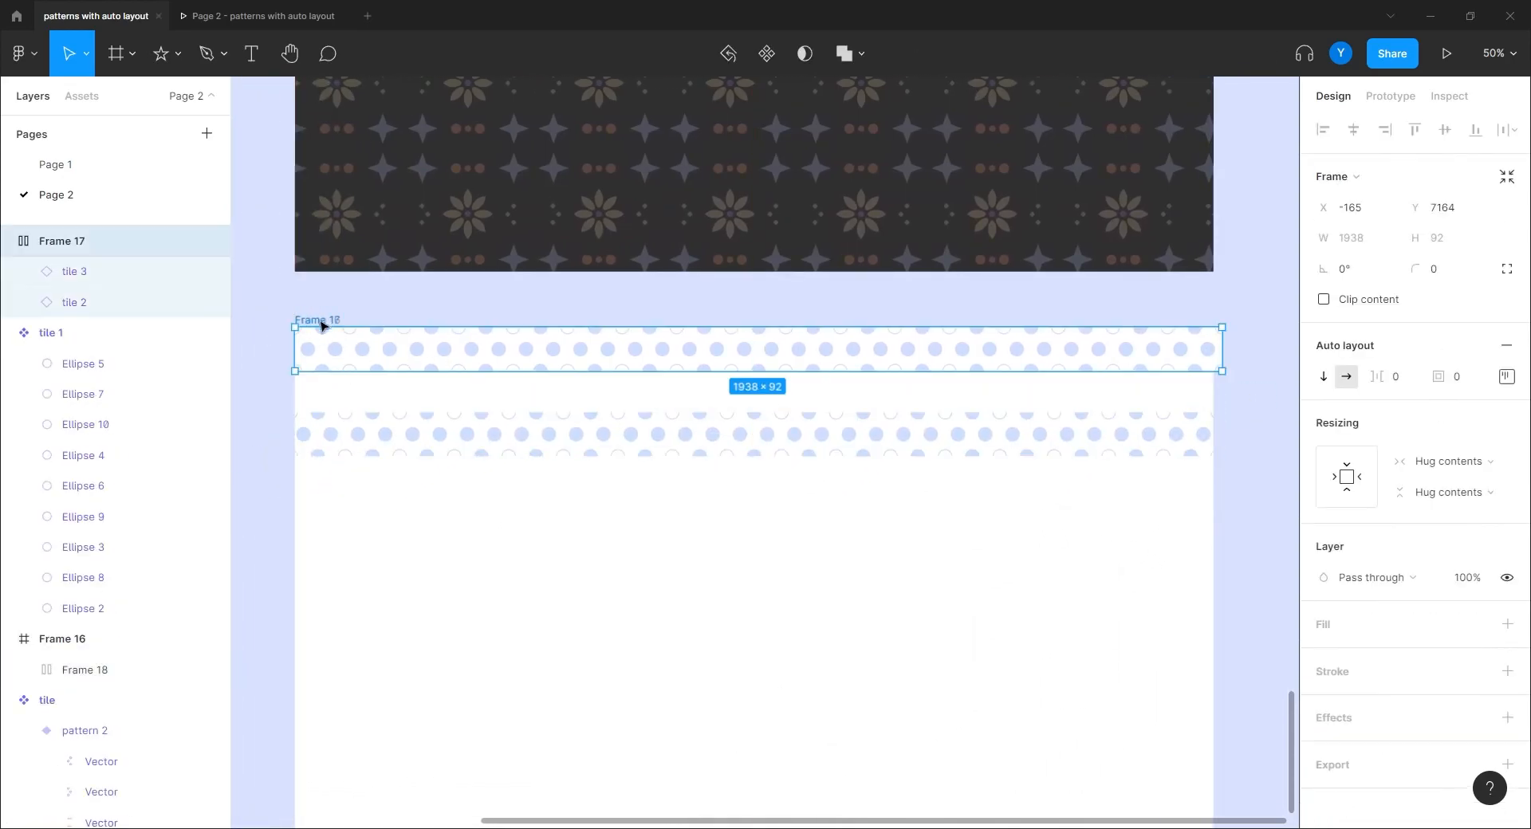
left_click(329, 417, "shift")
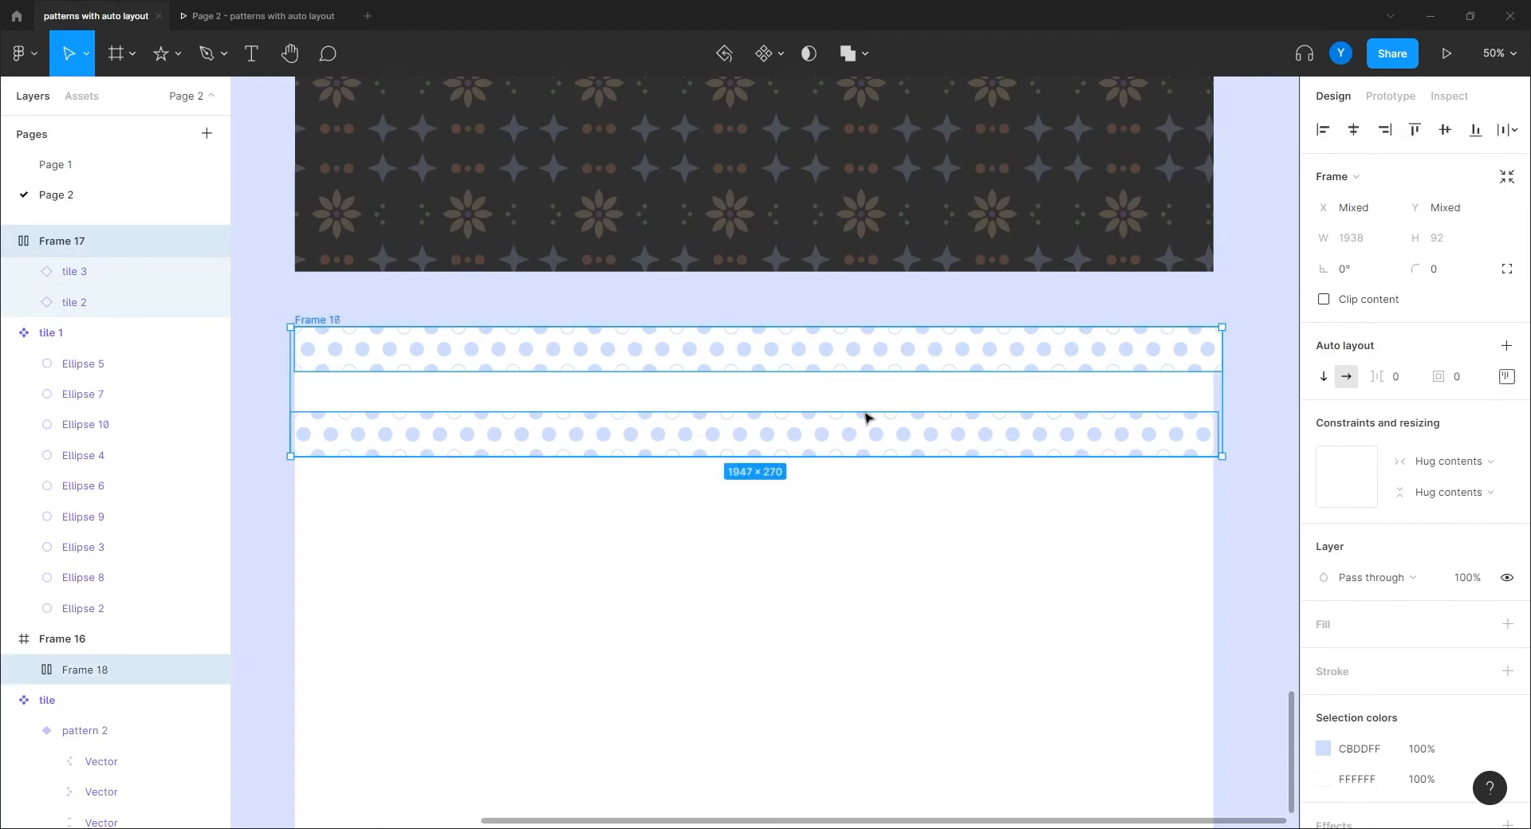
key("shift+a")
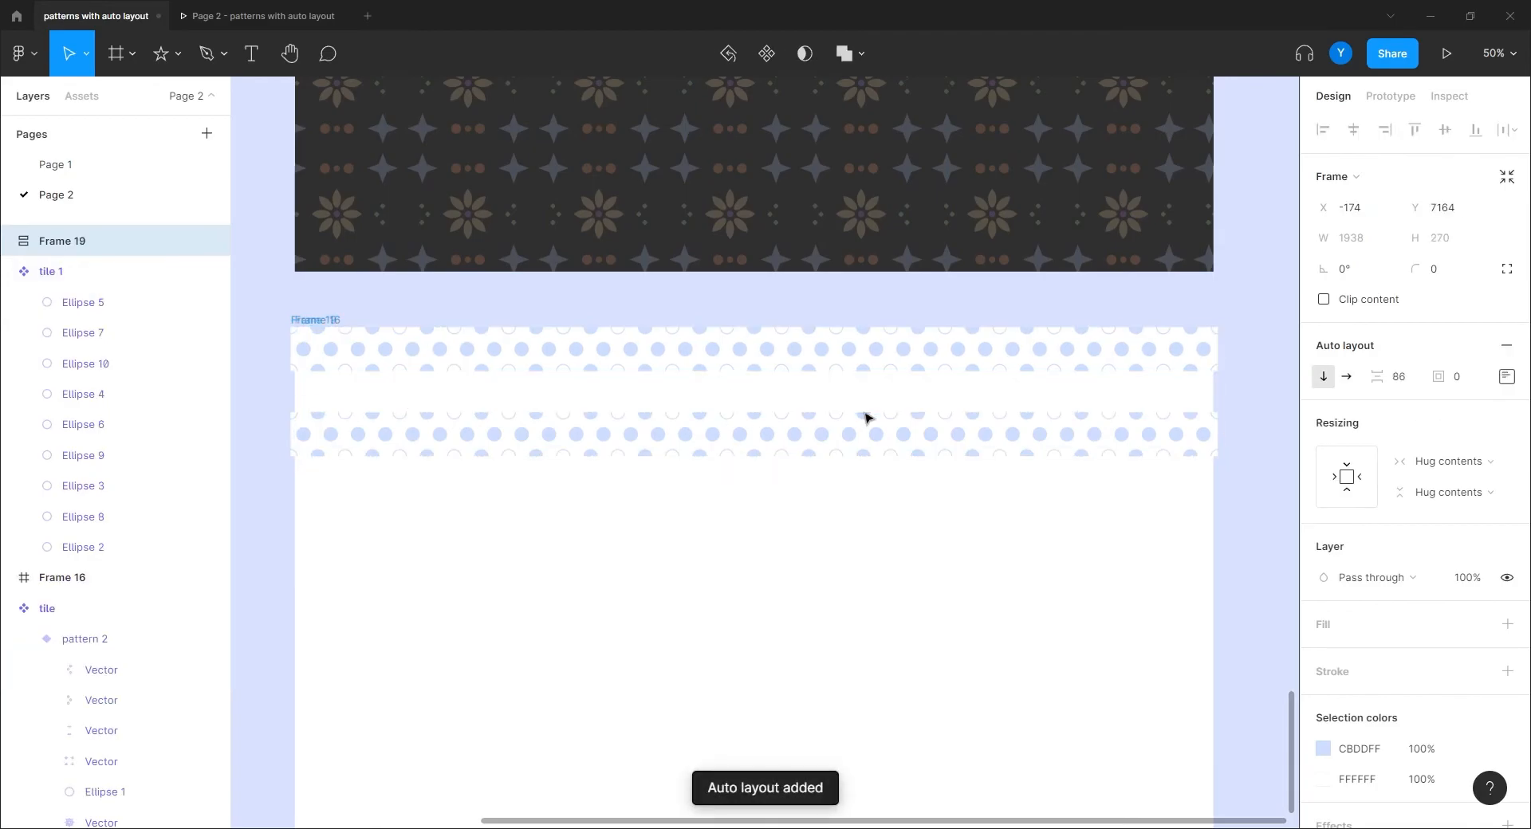
left_click(1399, 381)
type("0")
key("Return")
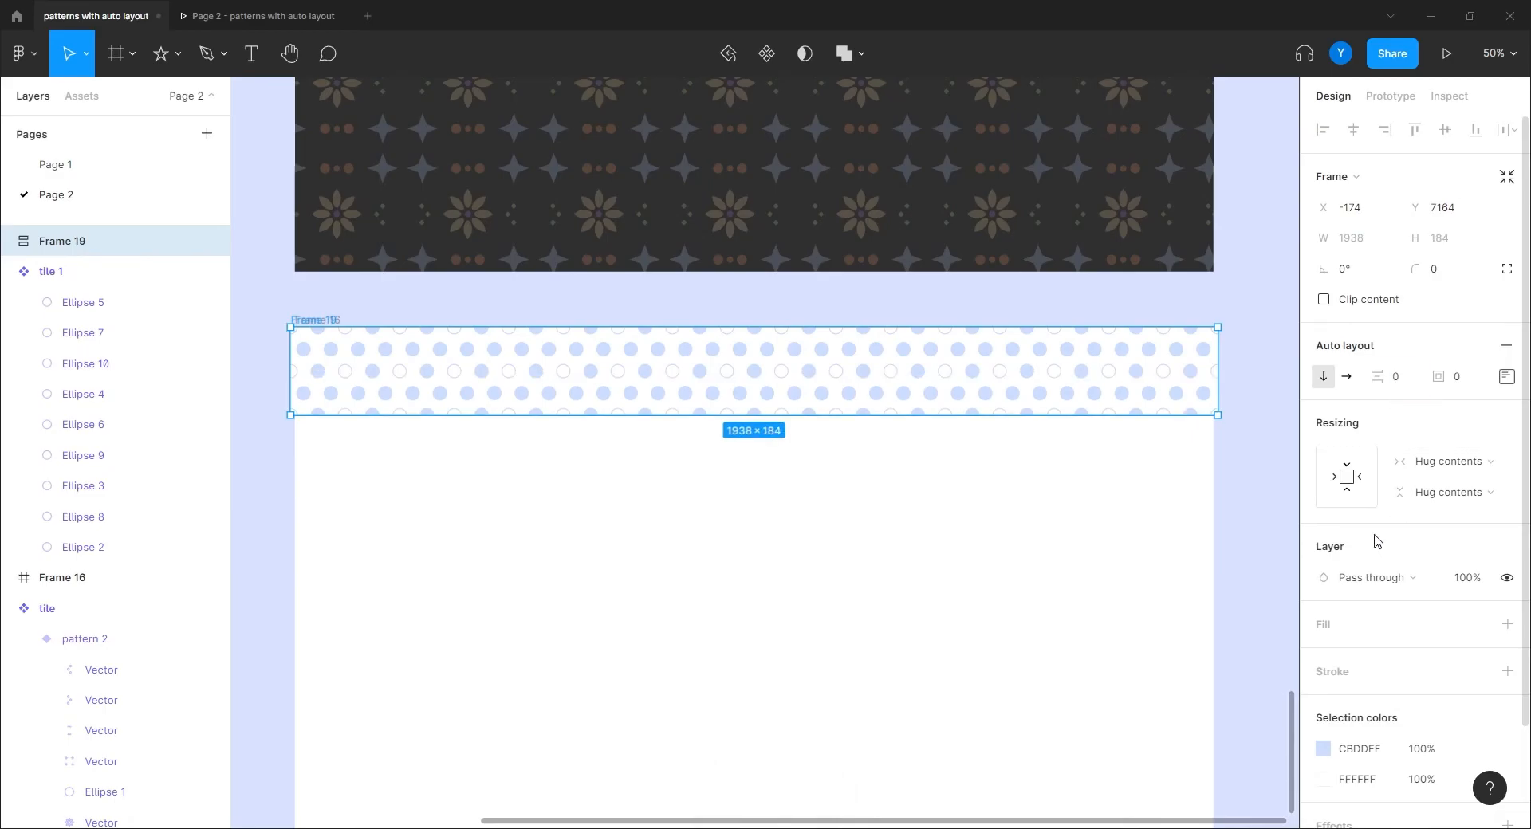
Step: Duplicate the rows until twelve tile rows, Frames 17–28, fill Frame 16
left_click(632, 401)
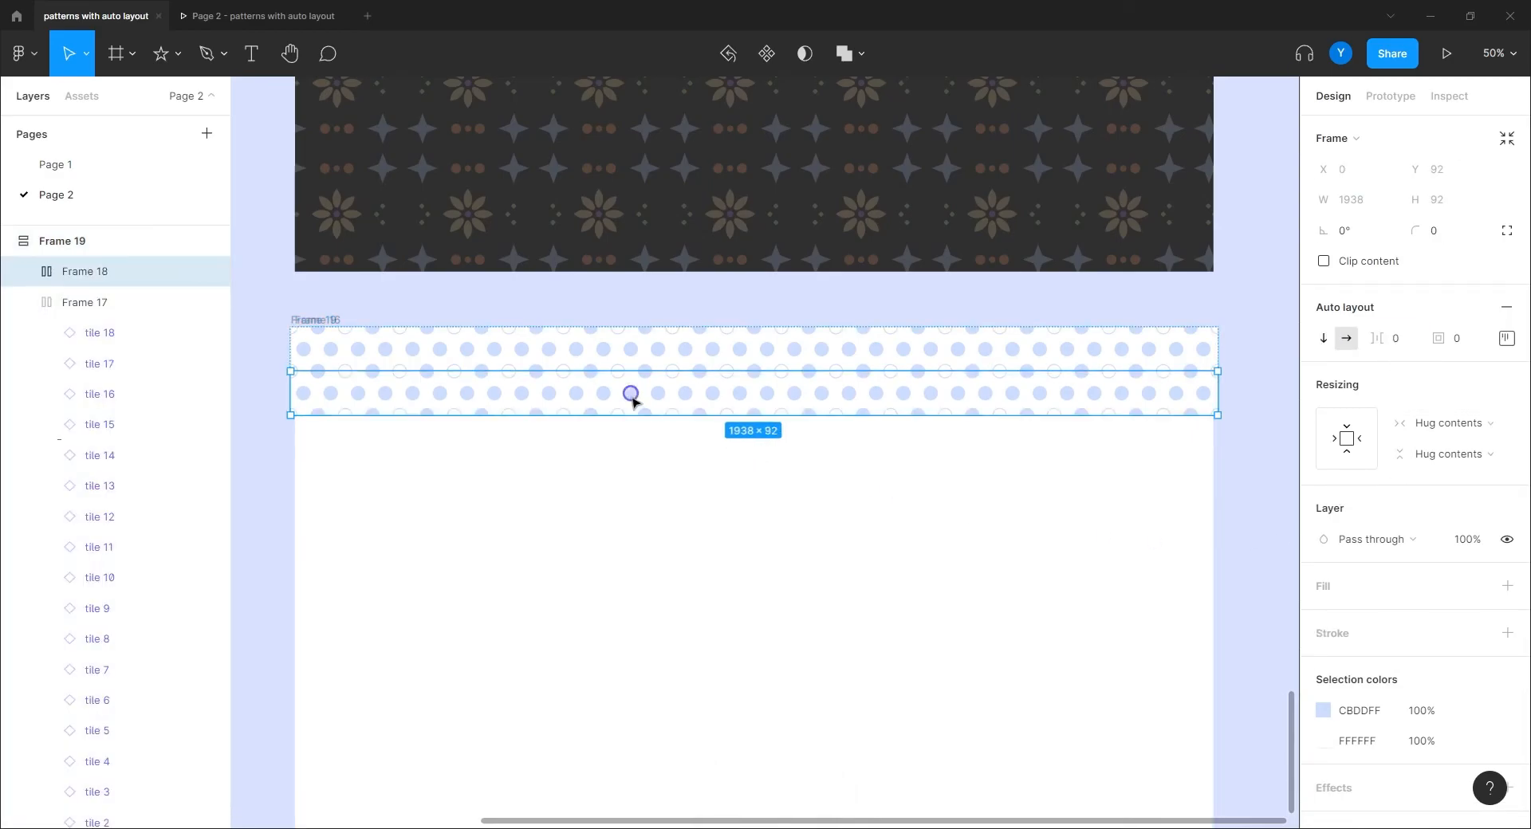
key("ctrl+d")
key("ctrl+d")
key("ctrl+d")
key("ctrl+d")
key("ctrl+d")
key("ctrl+d")
key("ctrl+d")
key("ctrl+d")
key("ctrl+d")
key("ctrl+d")
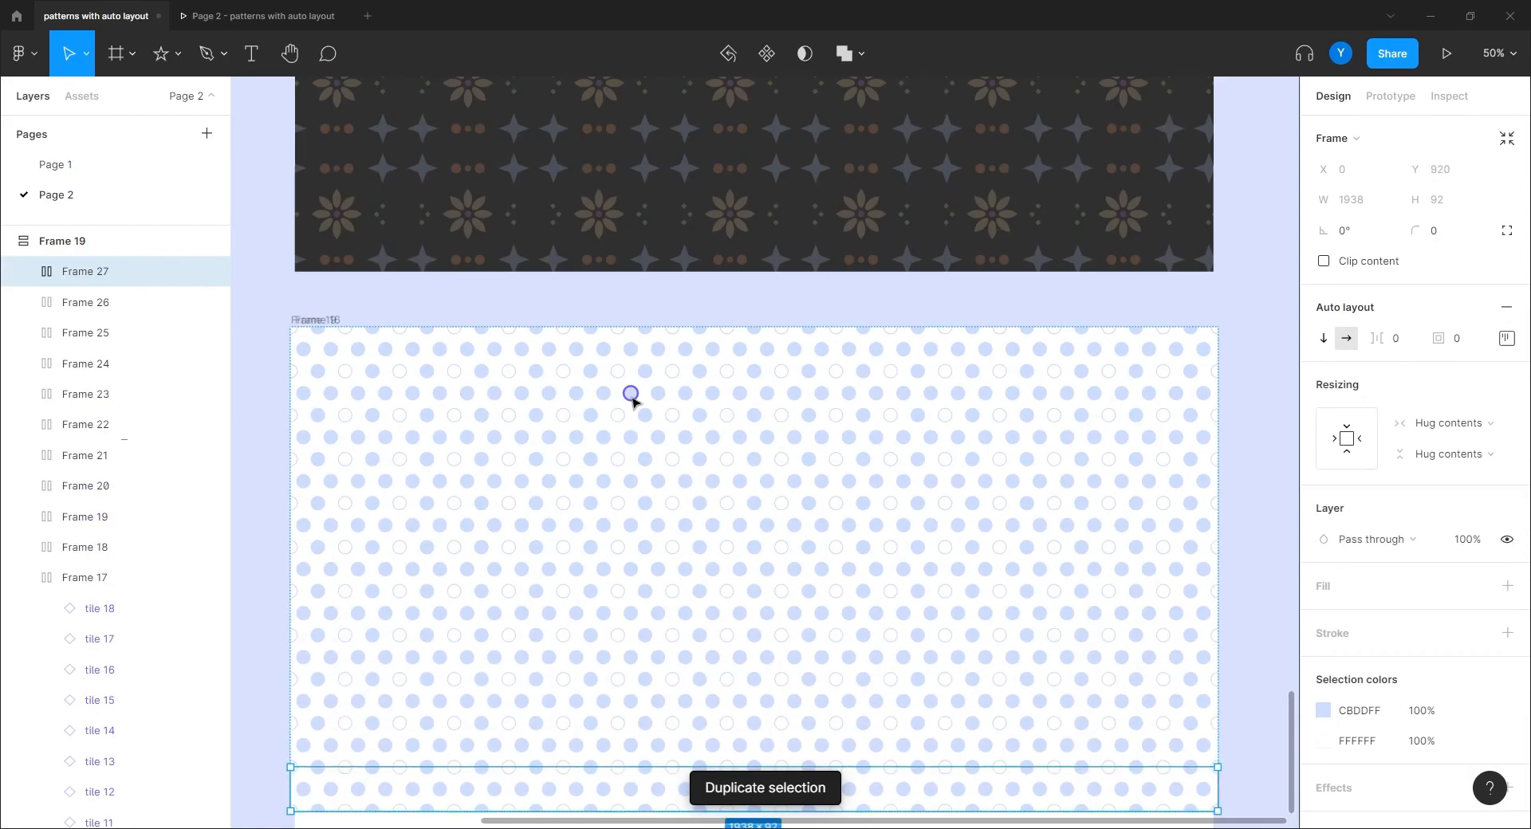
scroll(632, 407, "down", 3)
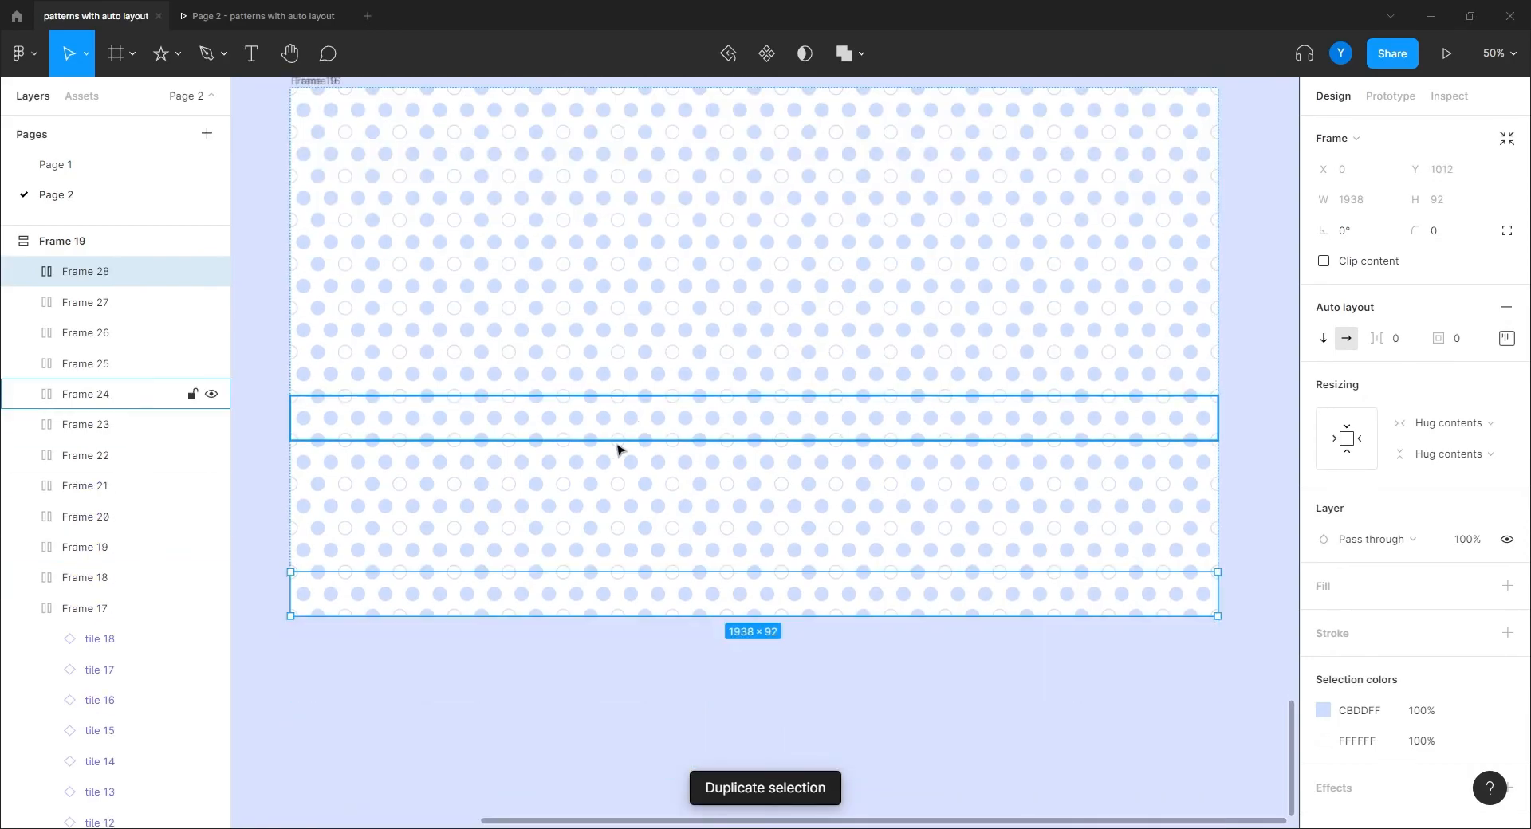
left_click(557, 656)
key("ctrl+minus")
left_click_drag(662, 674, 664, 735)
key("ctrl+equal")
left_click_drag(472, 547, 643, 580)
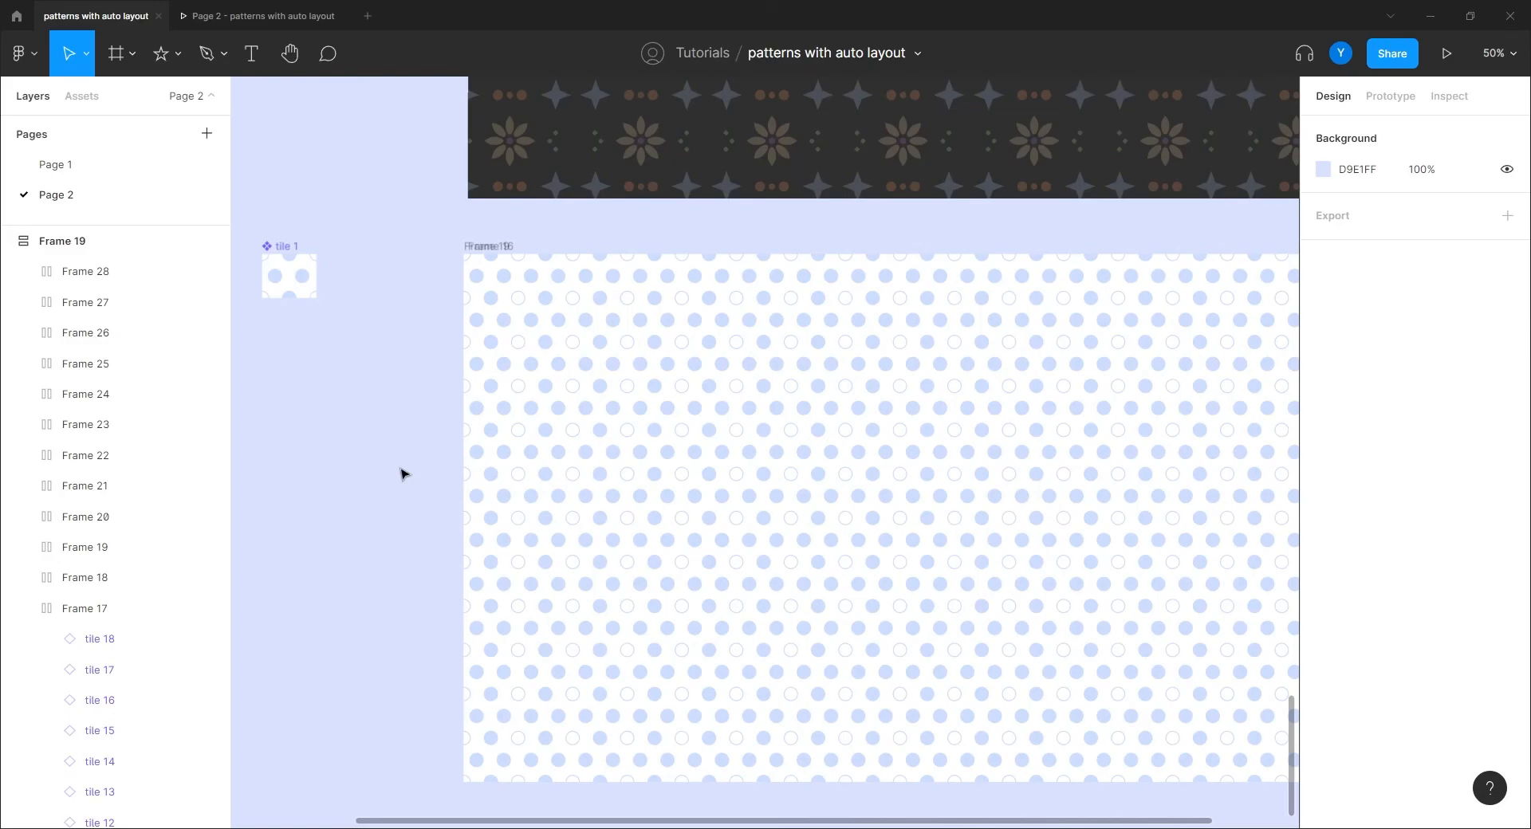
Step: Recolor tile 1's Ellipse 6 to peach FFE1CB
left_click_drag(362, 435, 653, 503)
left_click_drag(489, 488, 567, 572)
key("shift+0")
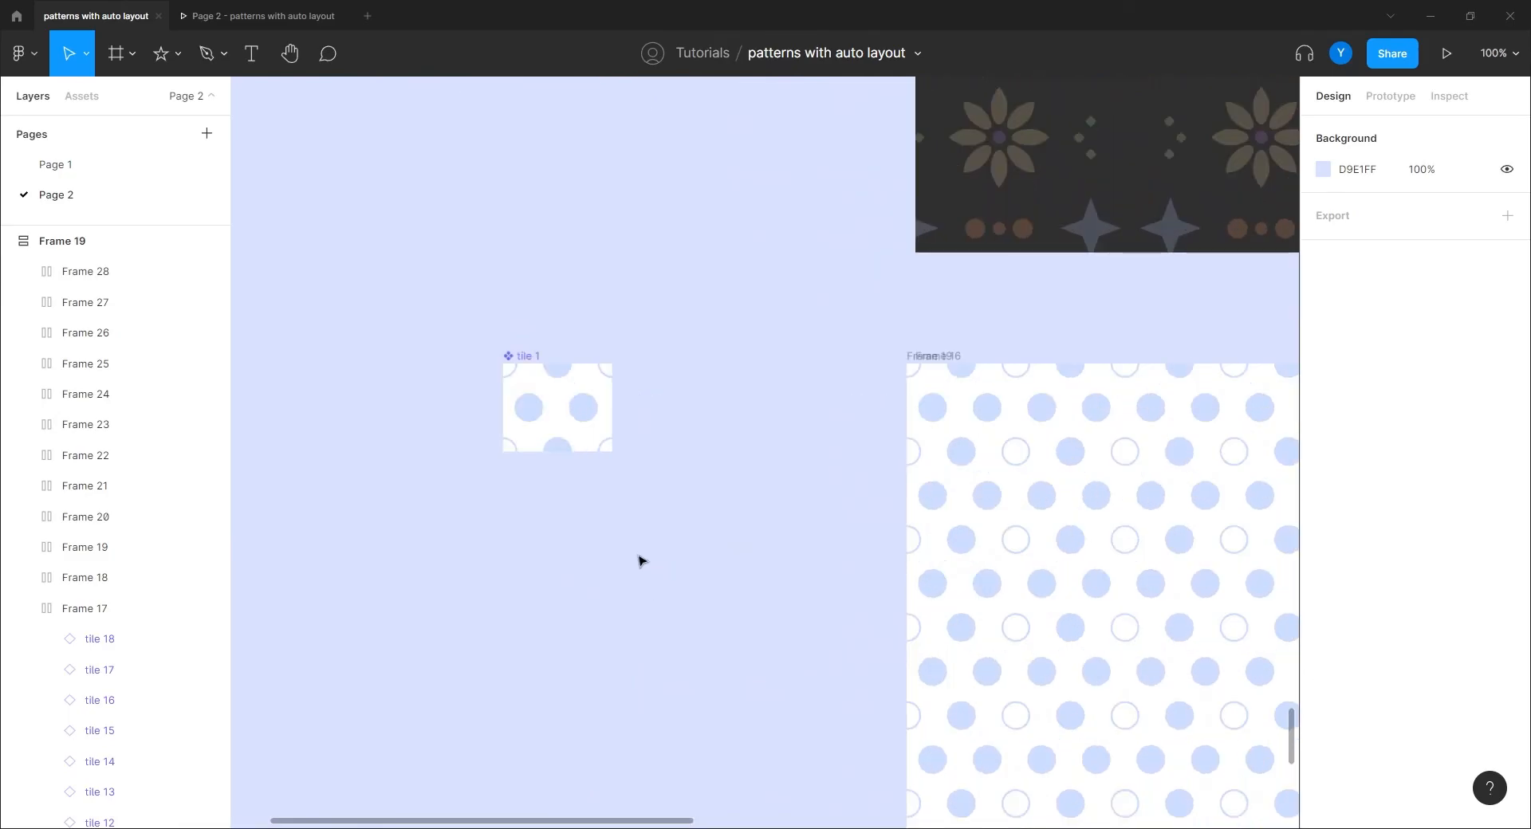
left_click(584, 418)
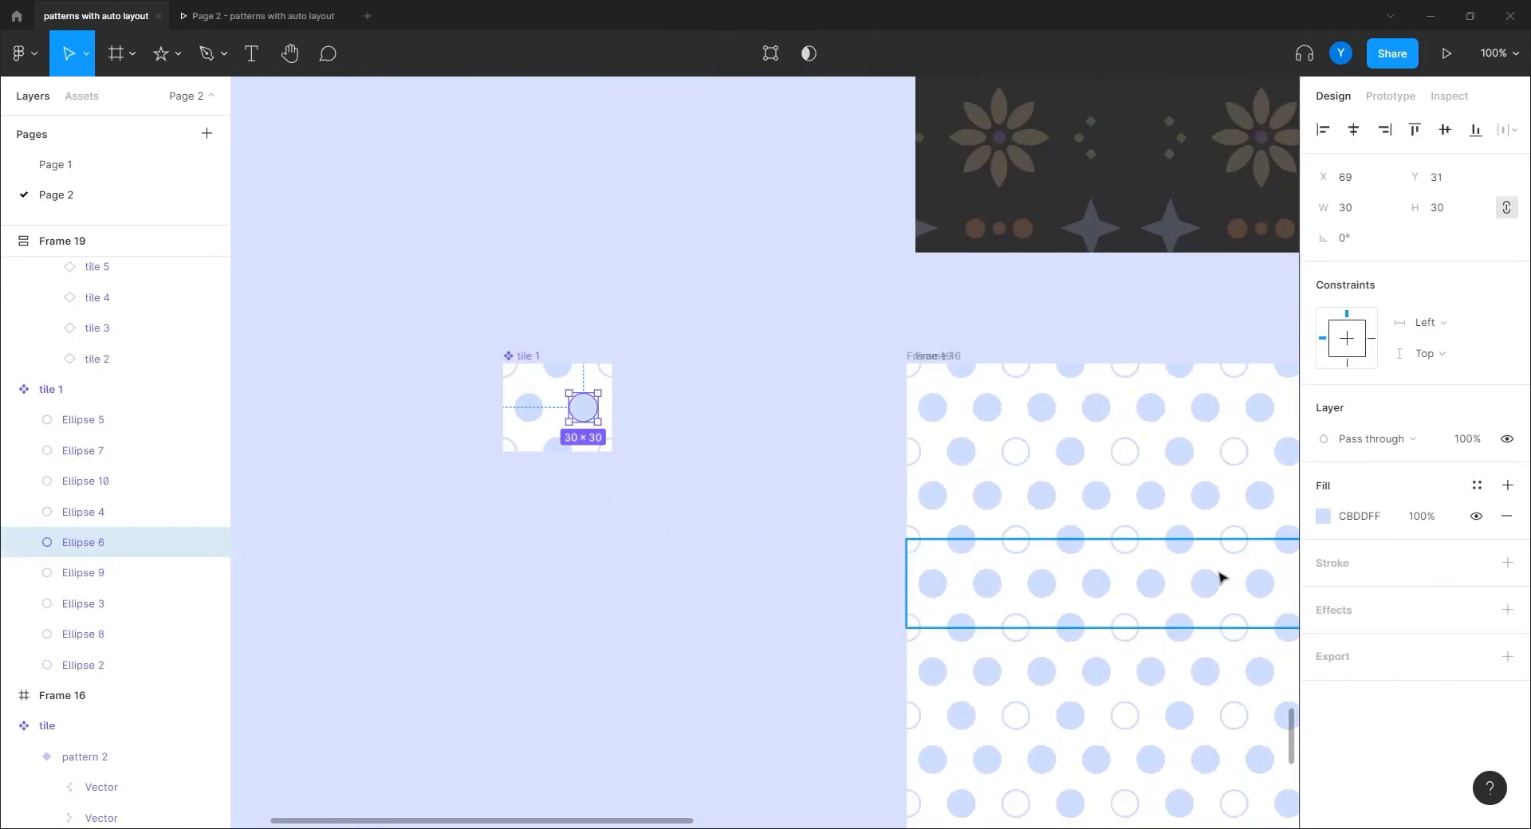
left_click(1323, 517)
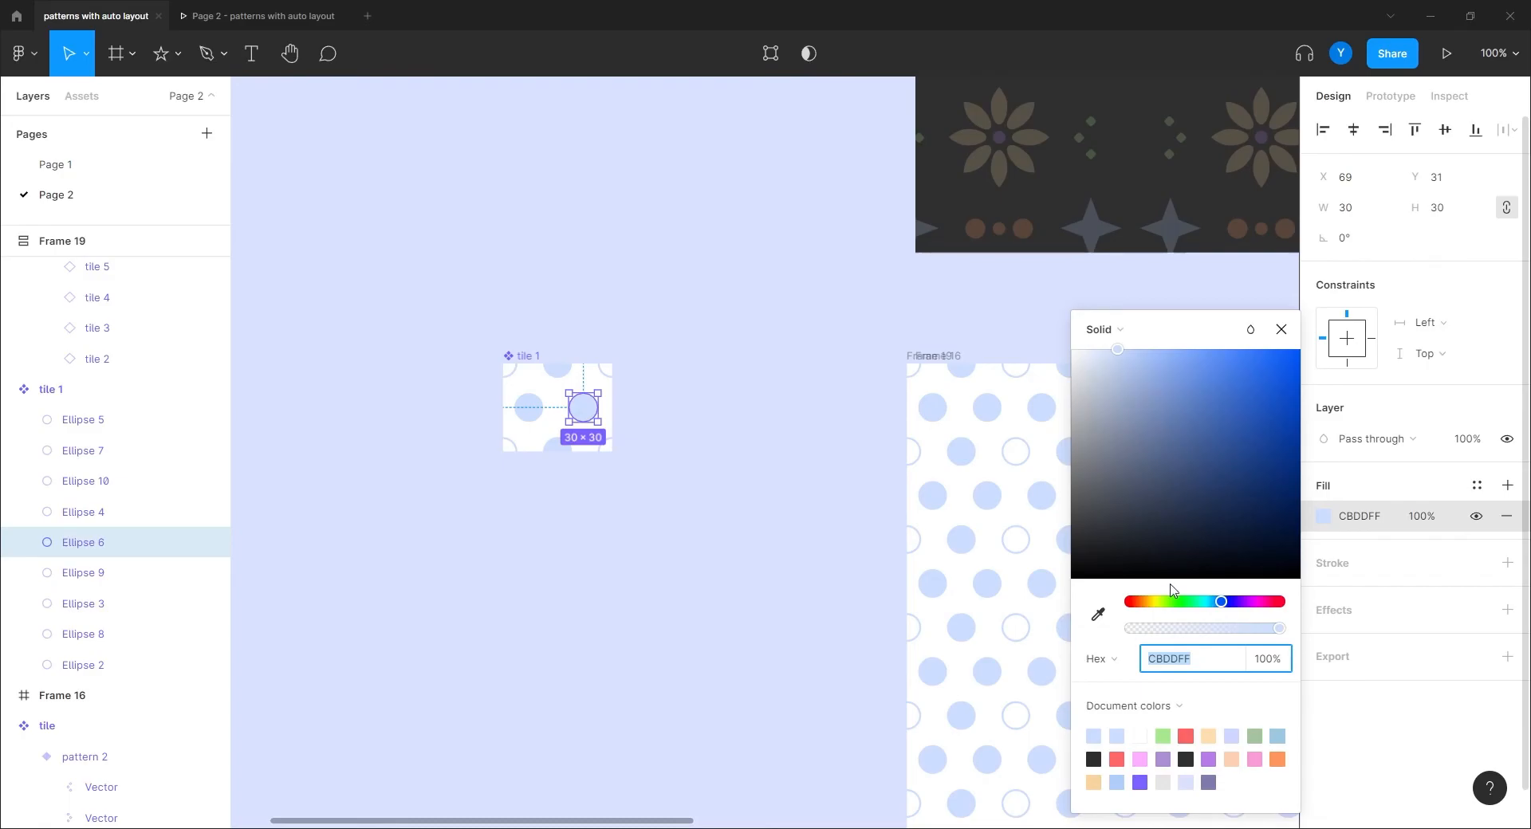
left_click(1142, 603)
left_click(1280, 329)
left_click_drag(769, 626, 816, 659)
Step: Try an olive green fill on the top dot, Ellipse 3, then undo it back to blue
left_click(586, 399)
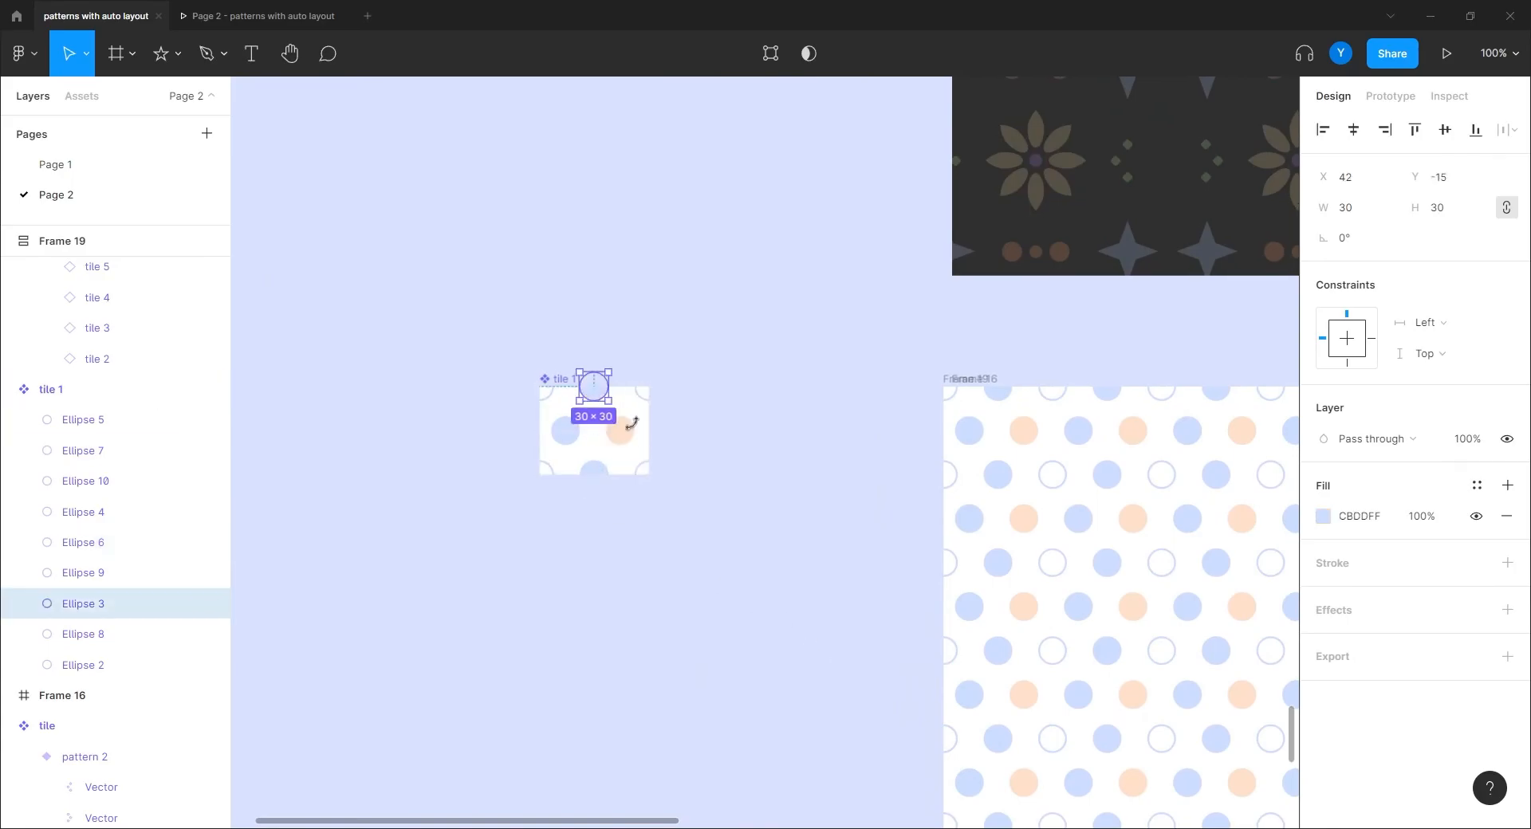
left_click(1323, 516)
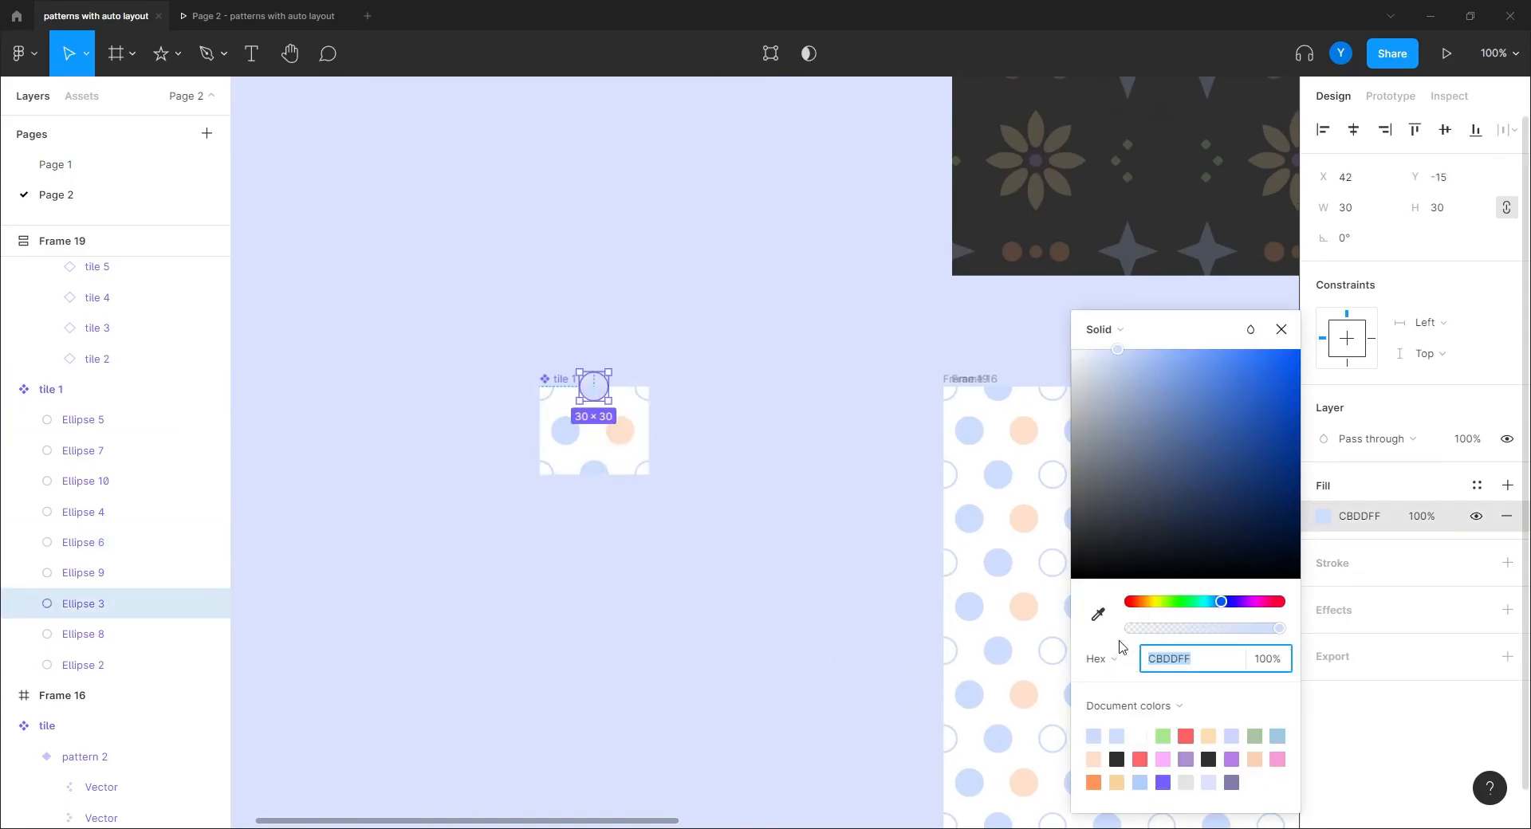
left_click(1163, 602)
left_click_drag(1137, 481, 1137, 380)
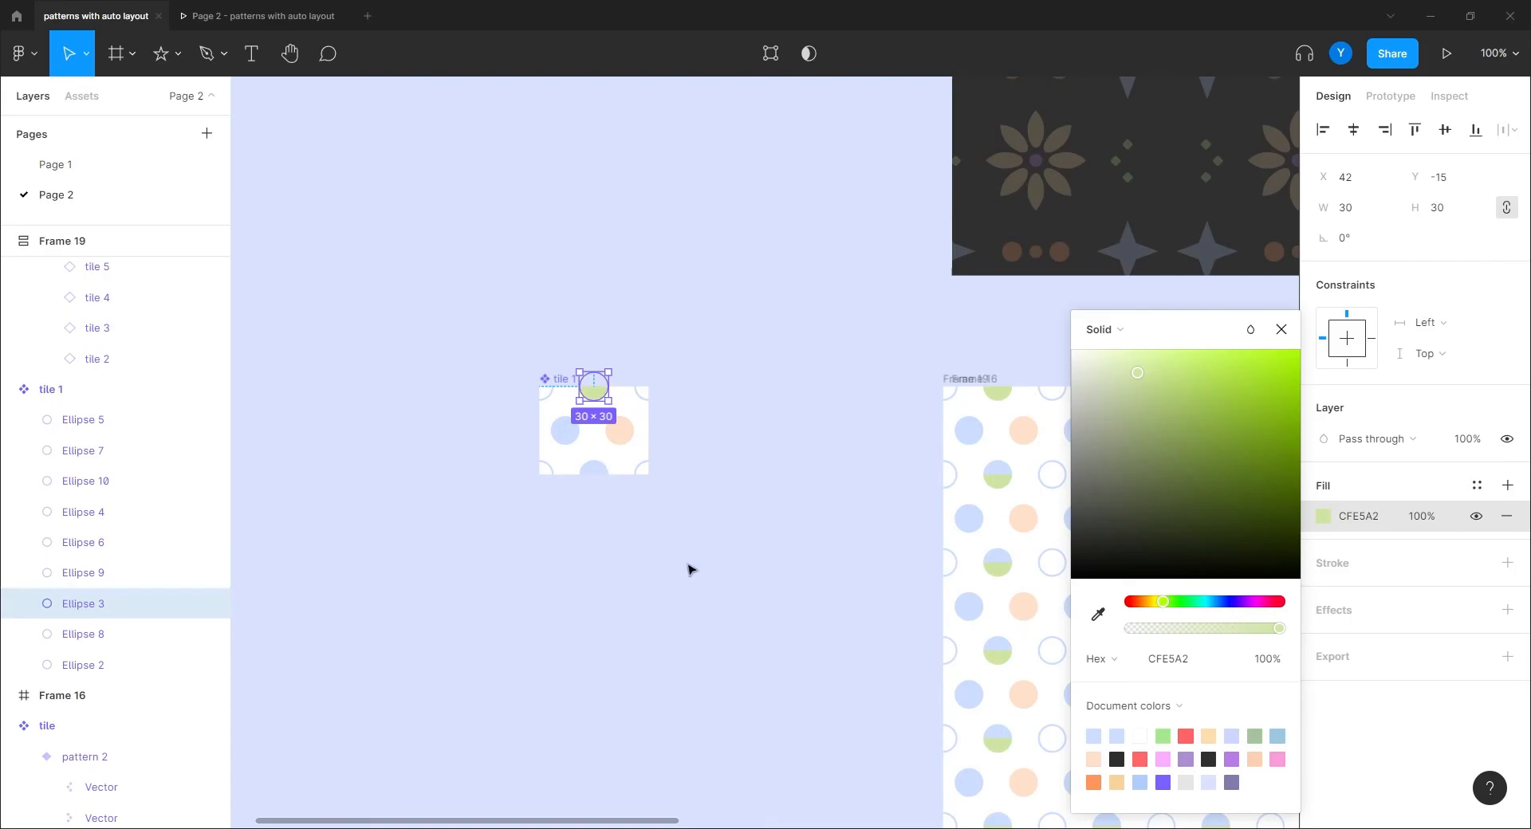
key("ctrl+z")
key("ctrl+z")
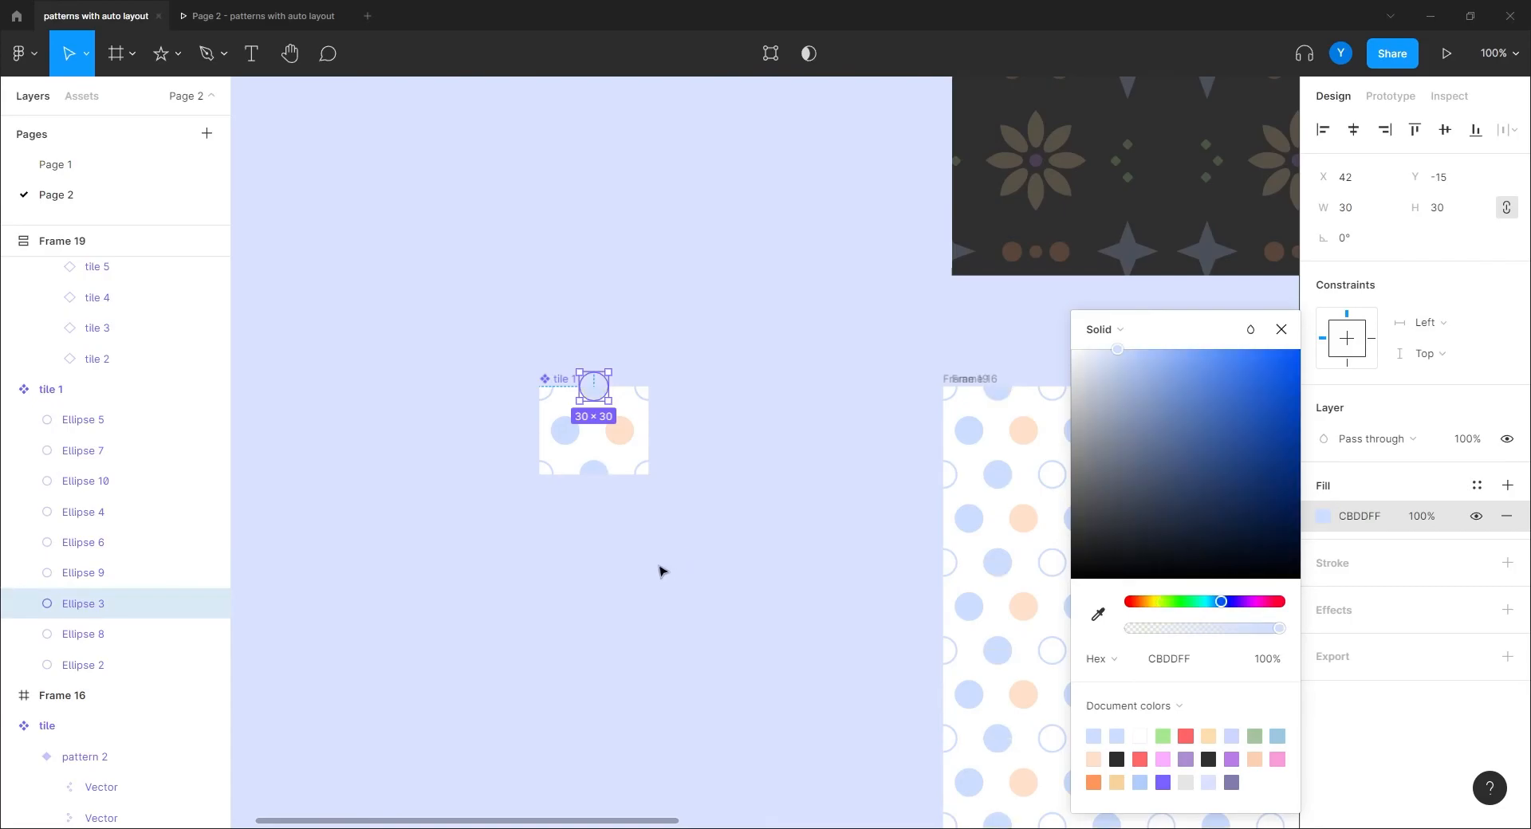
Step: Change corner circle Ellipse 2's outline from light blue to pale green C5D8B1
left_click(547, 402)
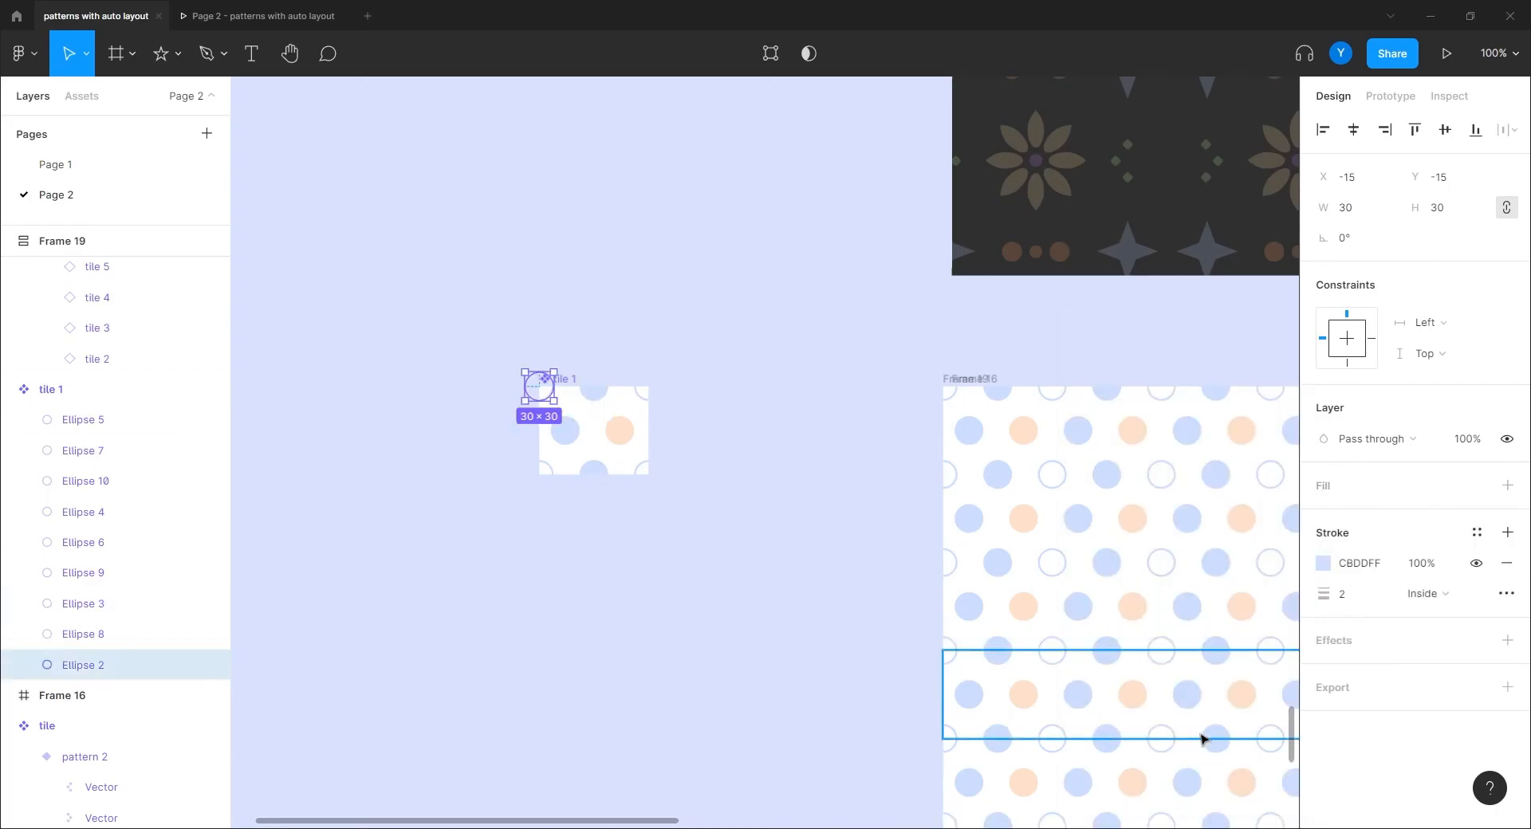
left_click(1323, 563)
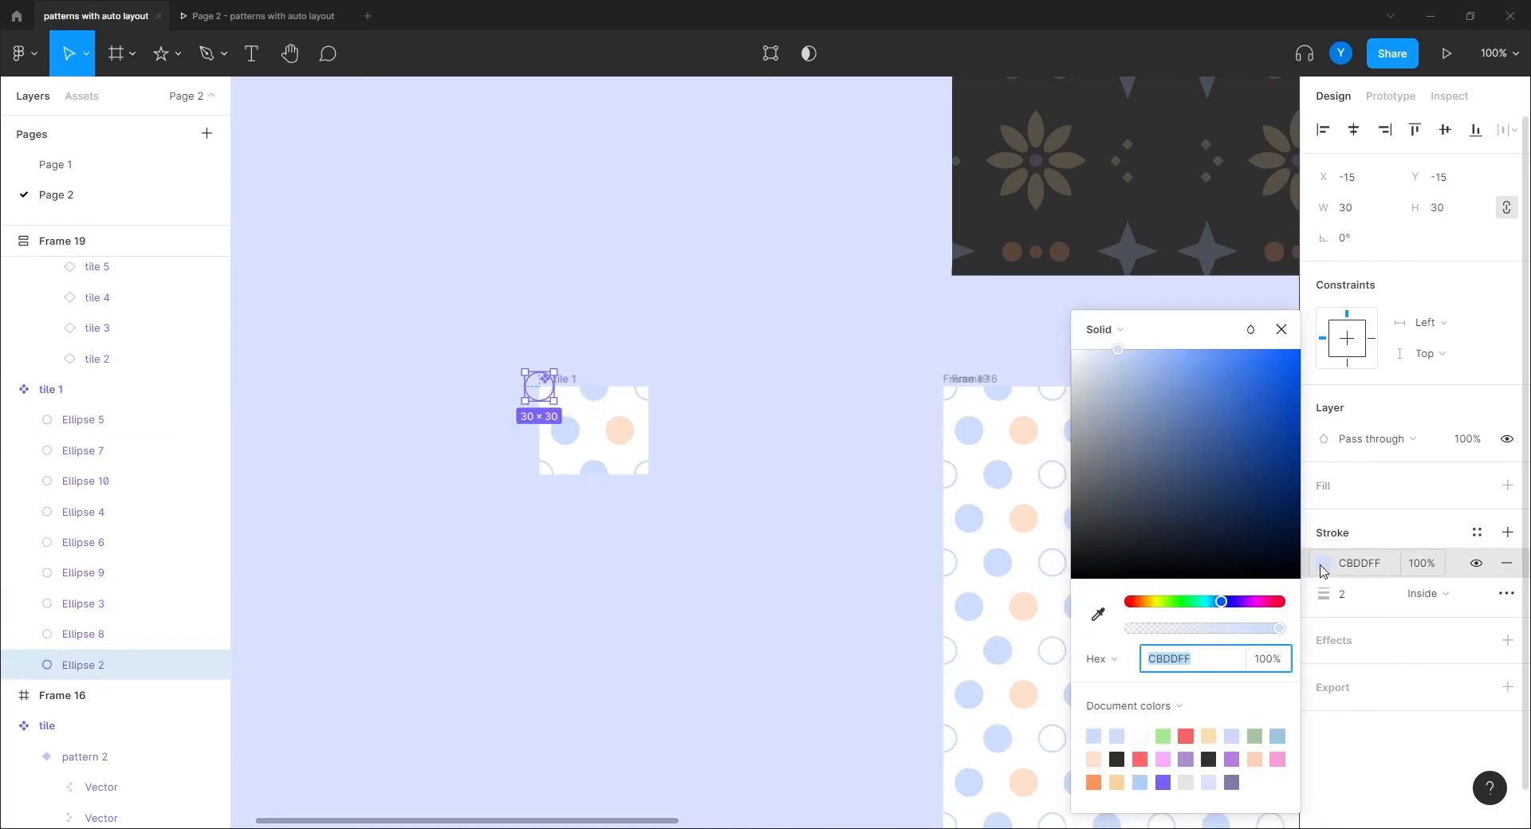
left_click(1167, 602)
left_click(1114, 418)
mouse_move(1116, 420)
left_mouse_down()
mouse_move(1187, 459)
mouse_move(1150, 473)
mouse_move(1093, 435)
left_mouse_up()
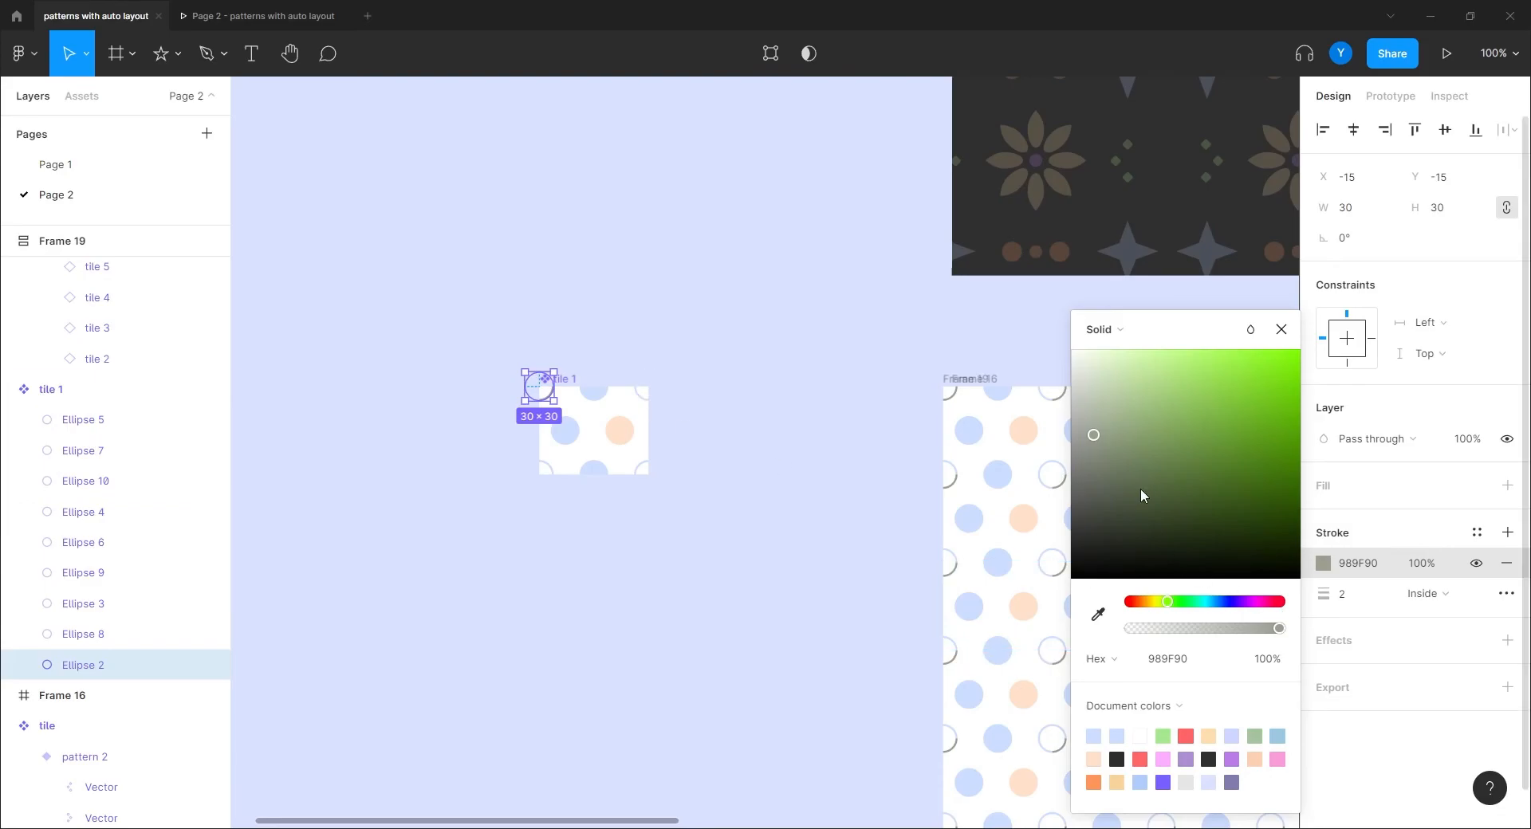
mouse_move(1093, 434)
left_mouse_down()
mouse_move(1092, 405)
mouse_move(1113, 397)
left_mouse_up()
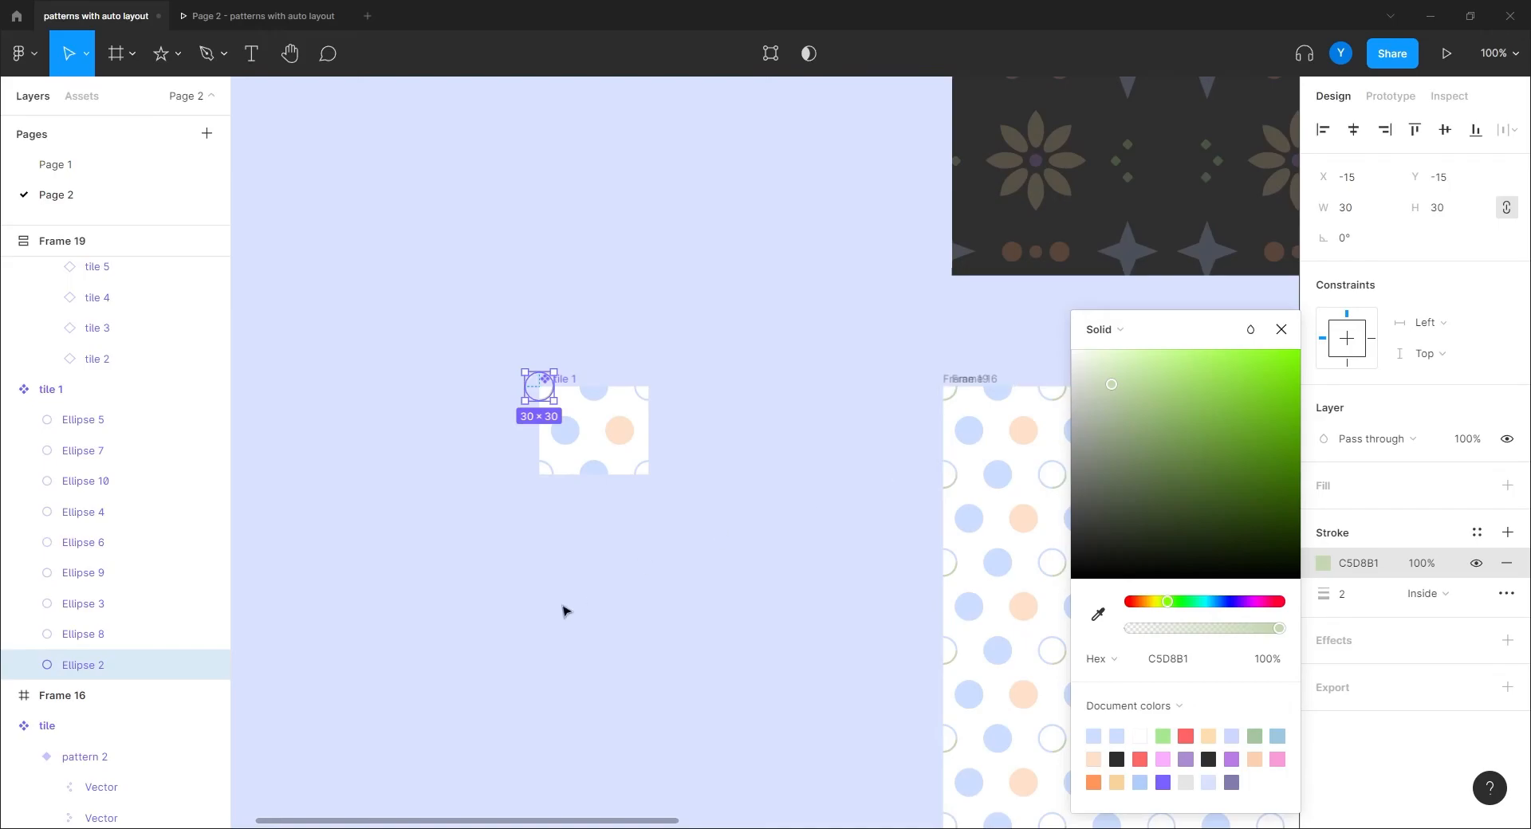
left_click(1199, 658)
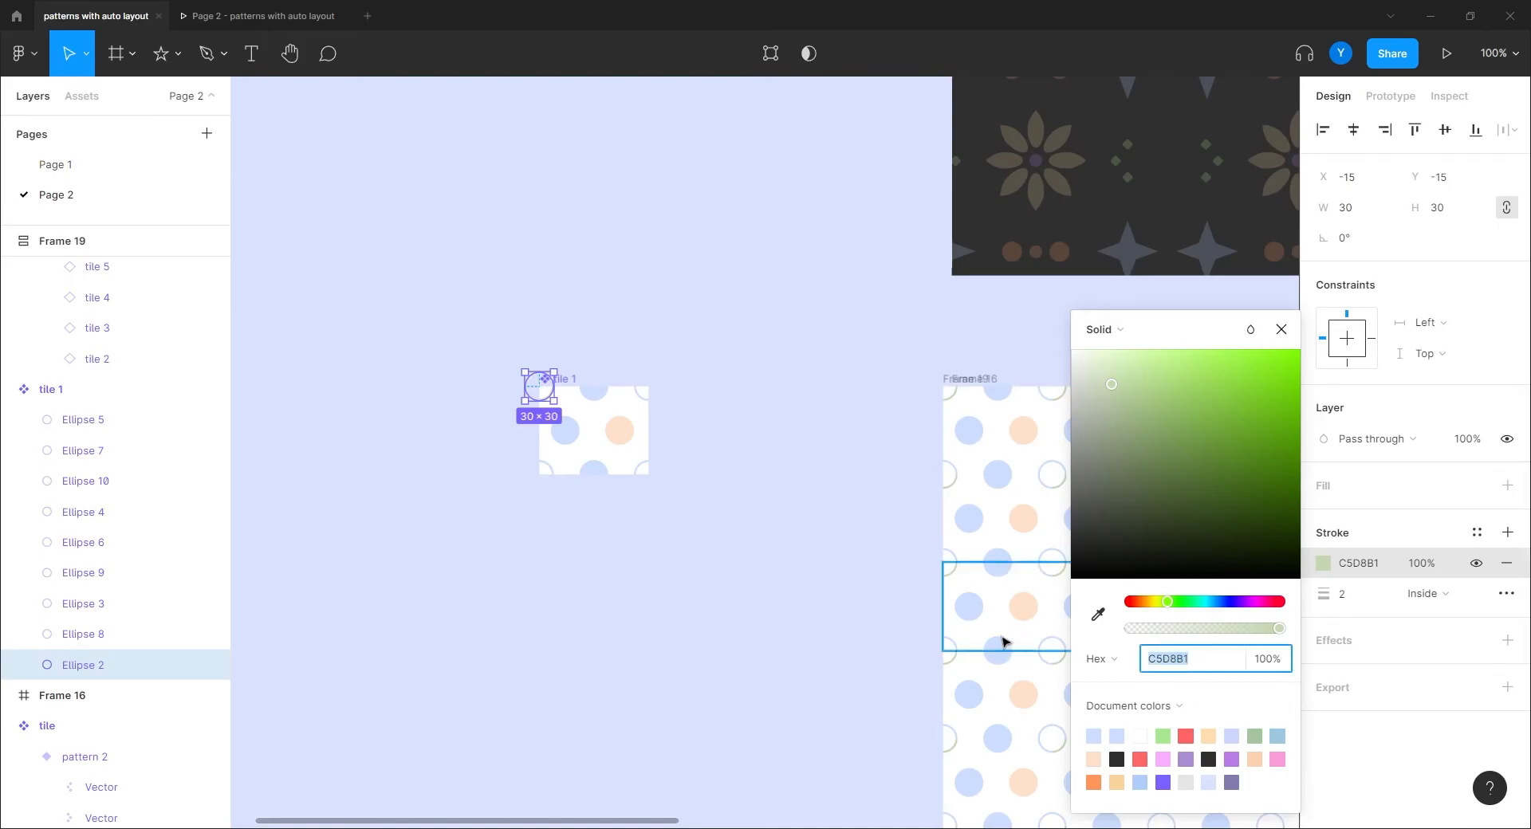
Step: Flatten tile 1's four corner circles into one shape with a C5D8B1 outline
left_click(647, 387, "shift")
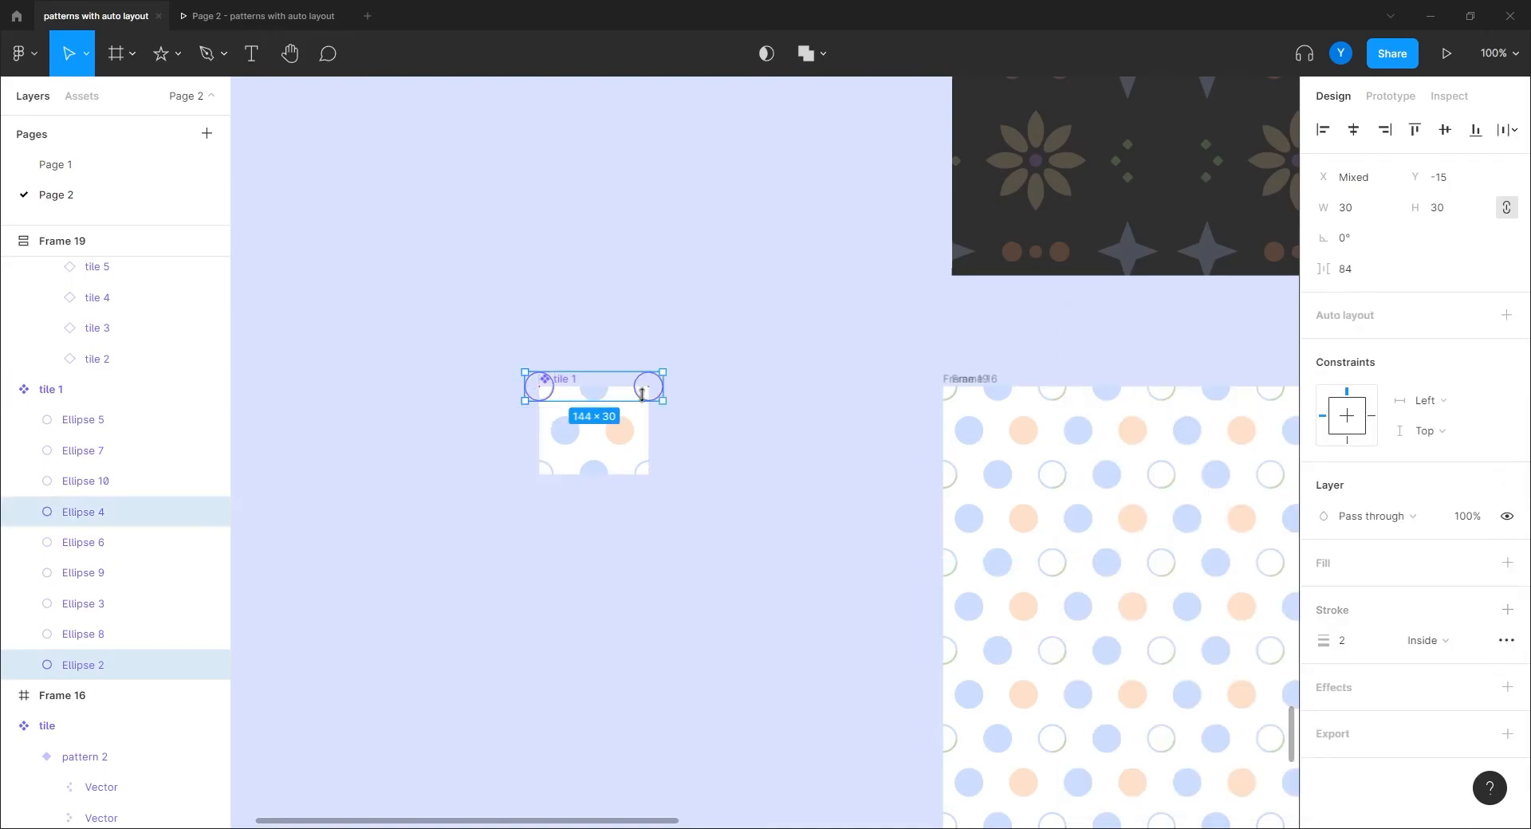
left_click(648, 474, "shift")
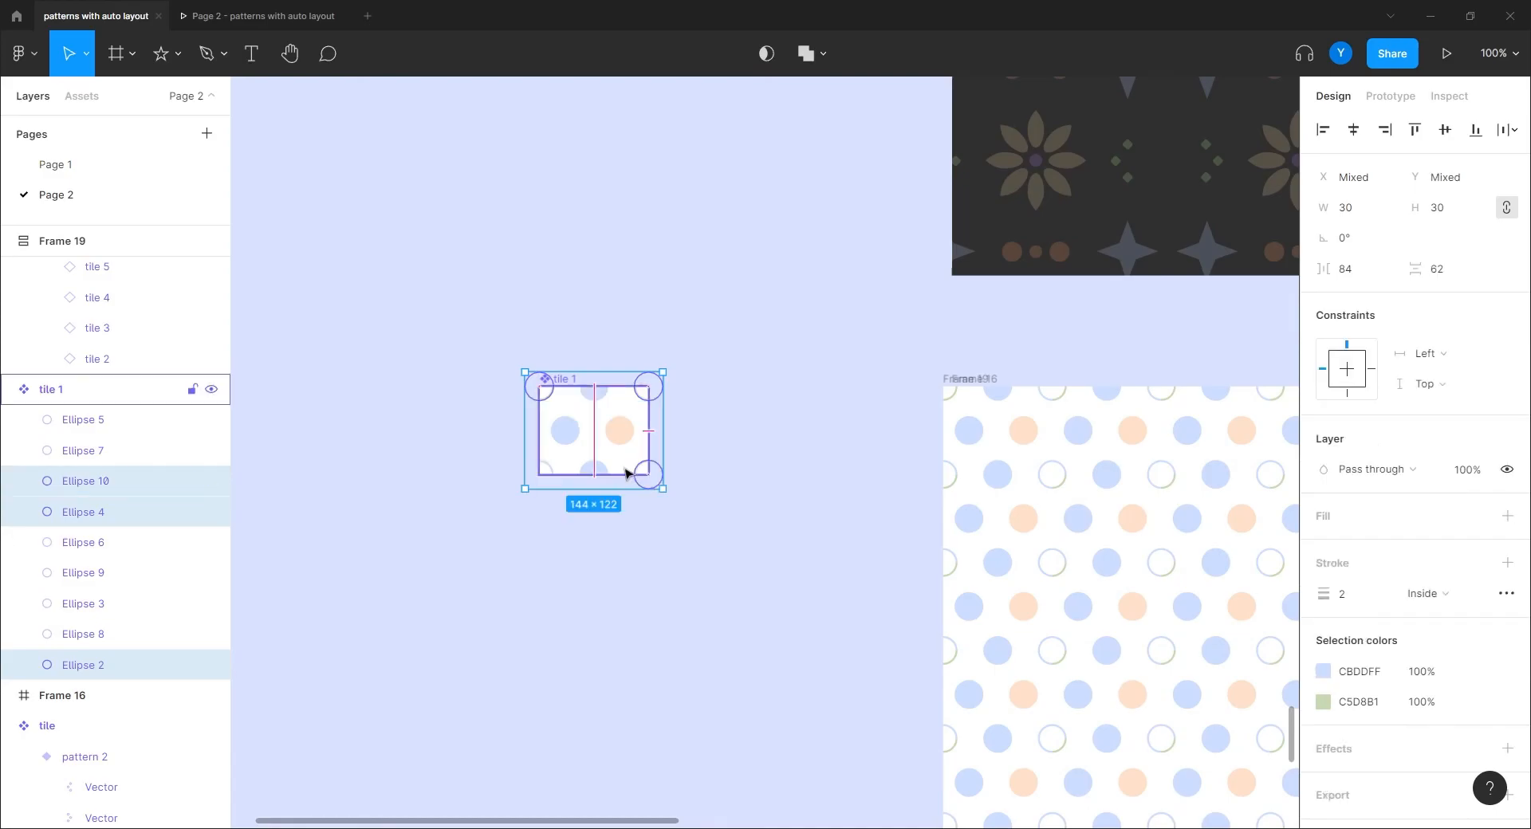
left_click(539, 471, "shift")
right_click(541, 470)
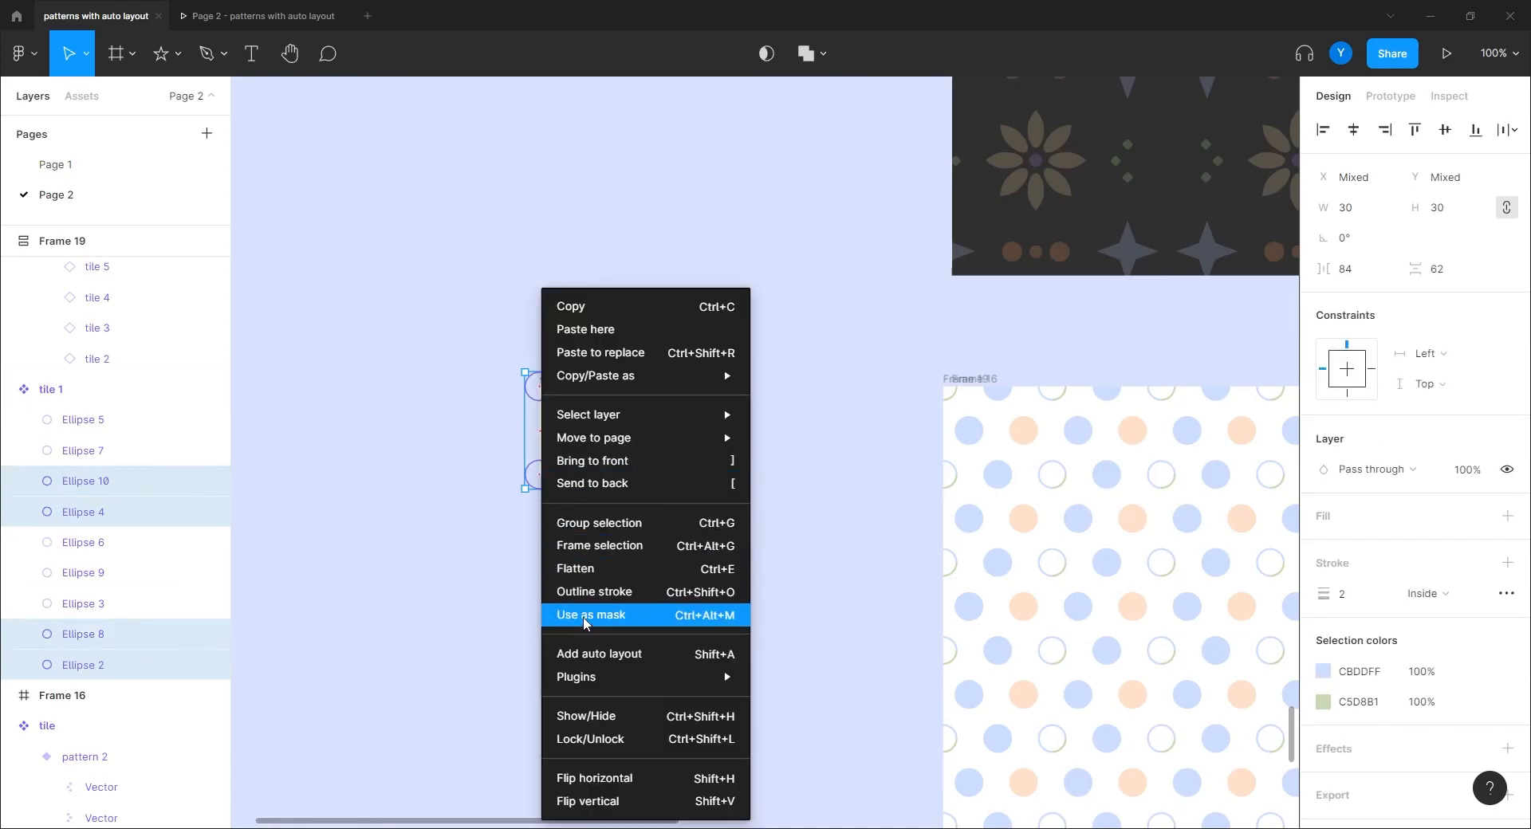
left_click(590, 571)
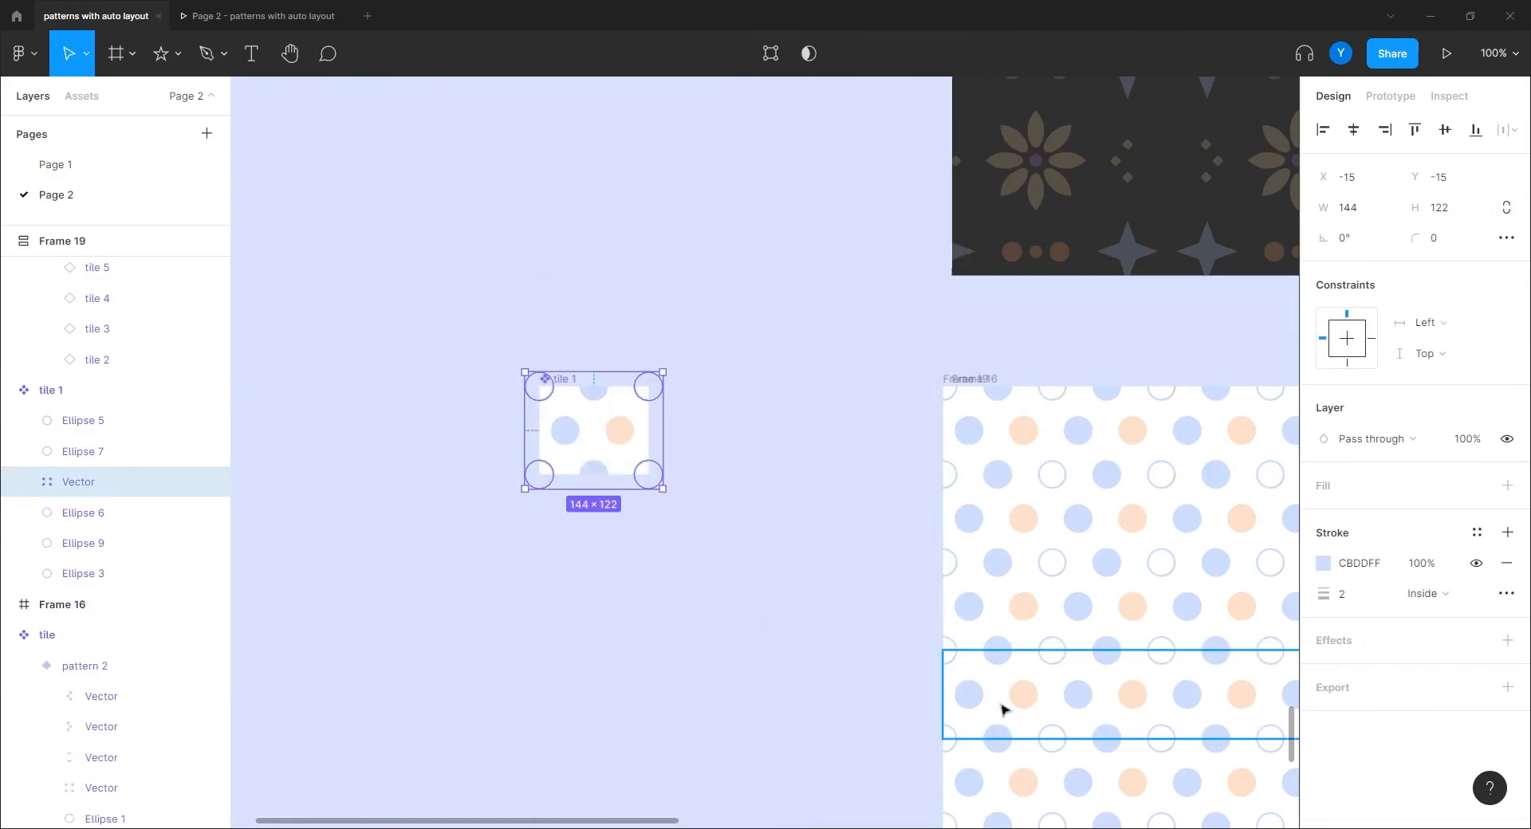
left_click(542, 619)
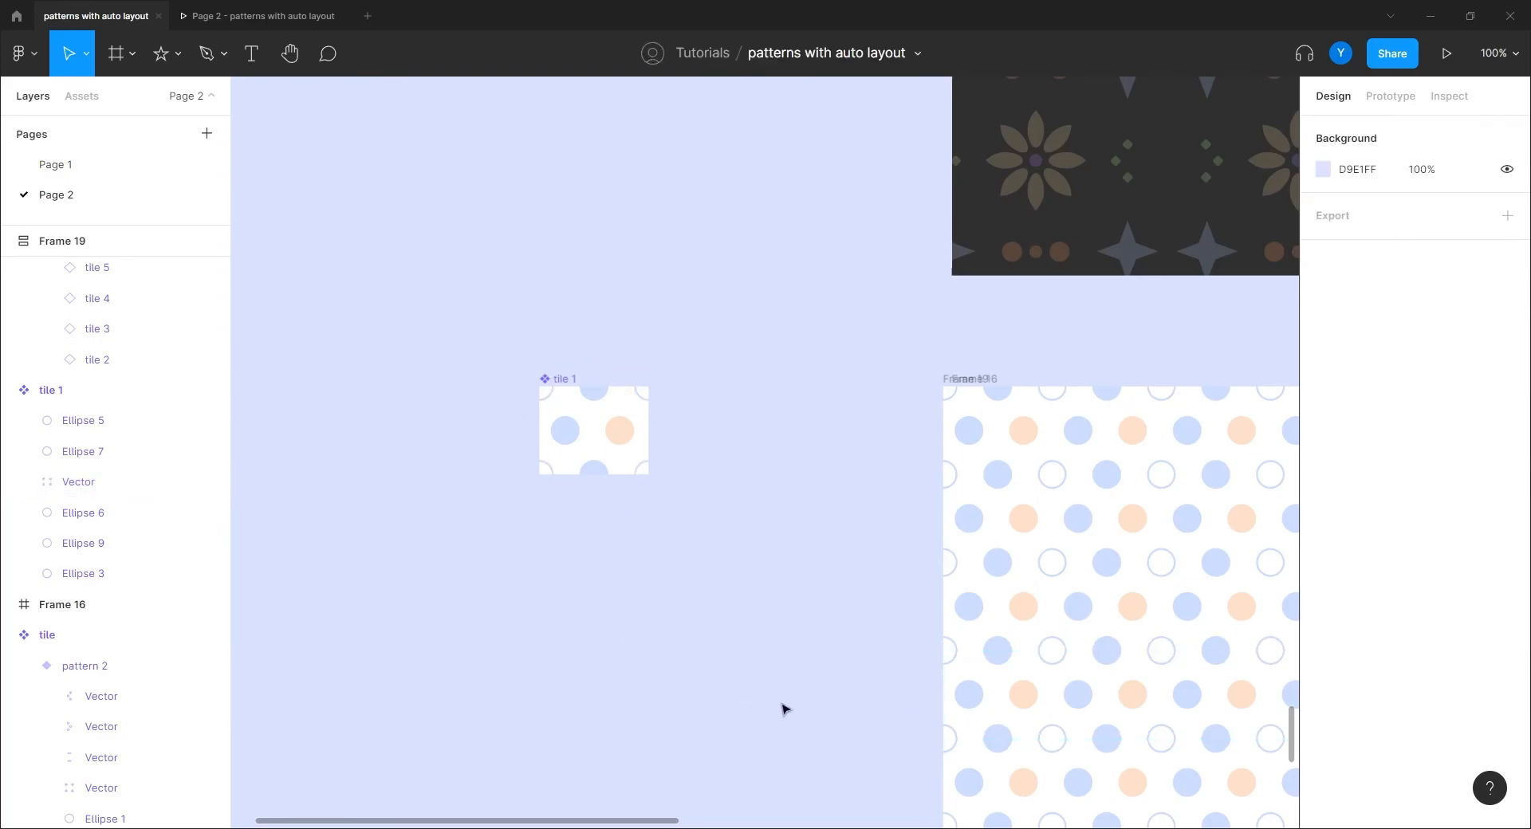
double_click(638, 473)
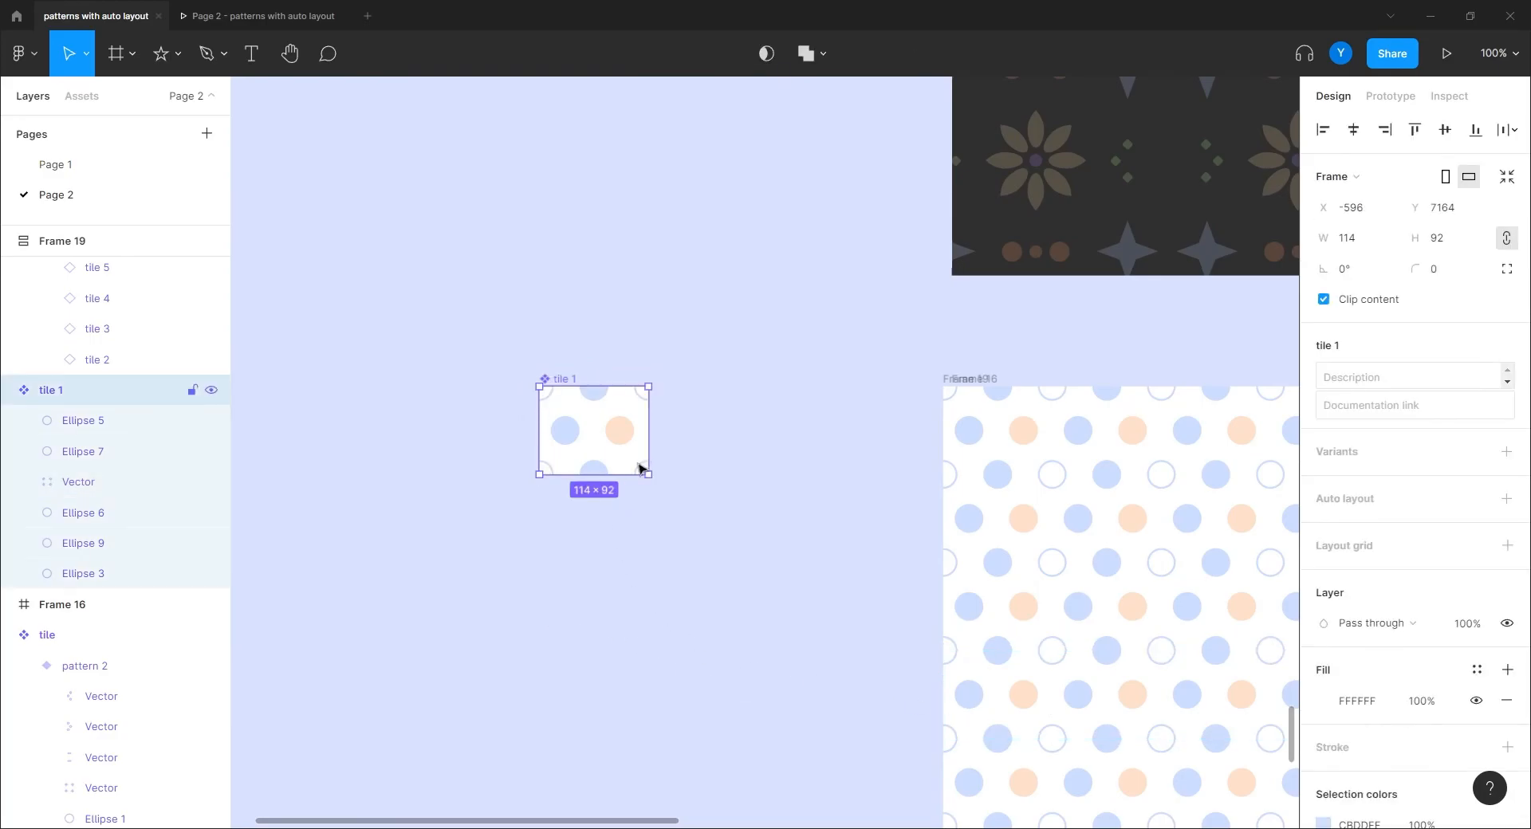
left_click(1346, 565)
type("C5D8B1")
key("Return")
left_click(843, 607)
Step: Move Frame 19 into Frame 16 and centre it horizontally and vertically
left_click_drag(825, 586, 567, 481)
key("ctrl+minus")
left_click_drag(636, 624, 318, 468)
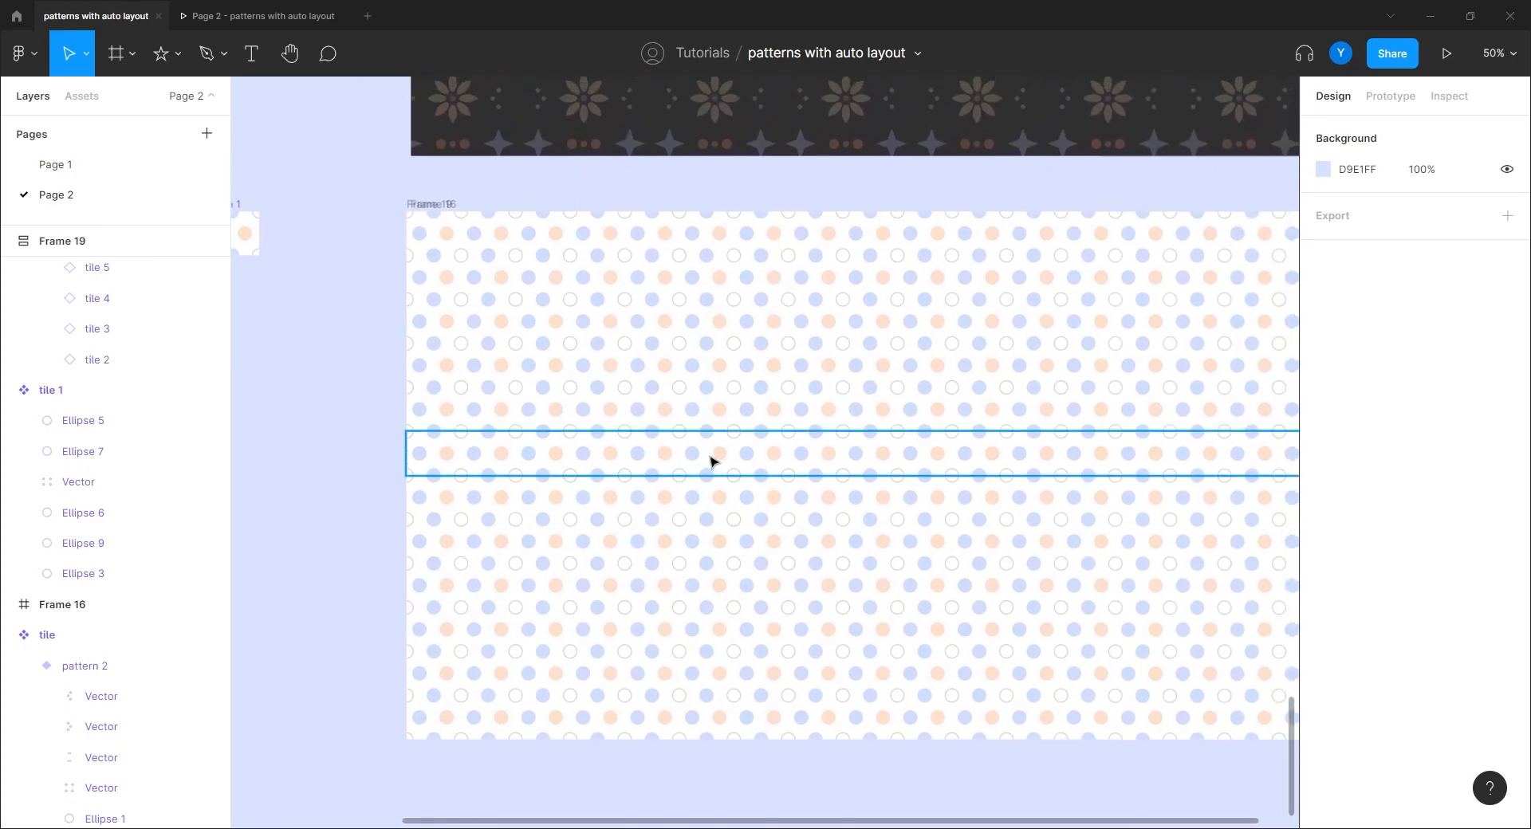
left_click(431, 205)
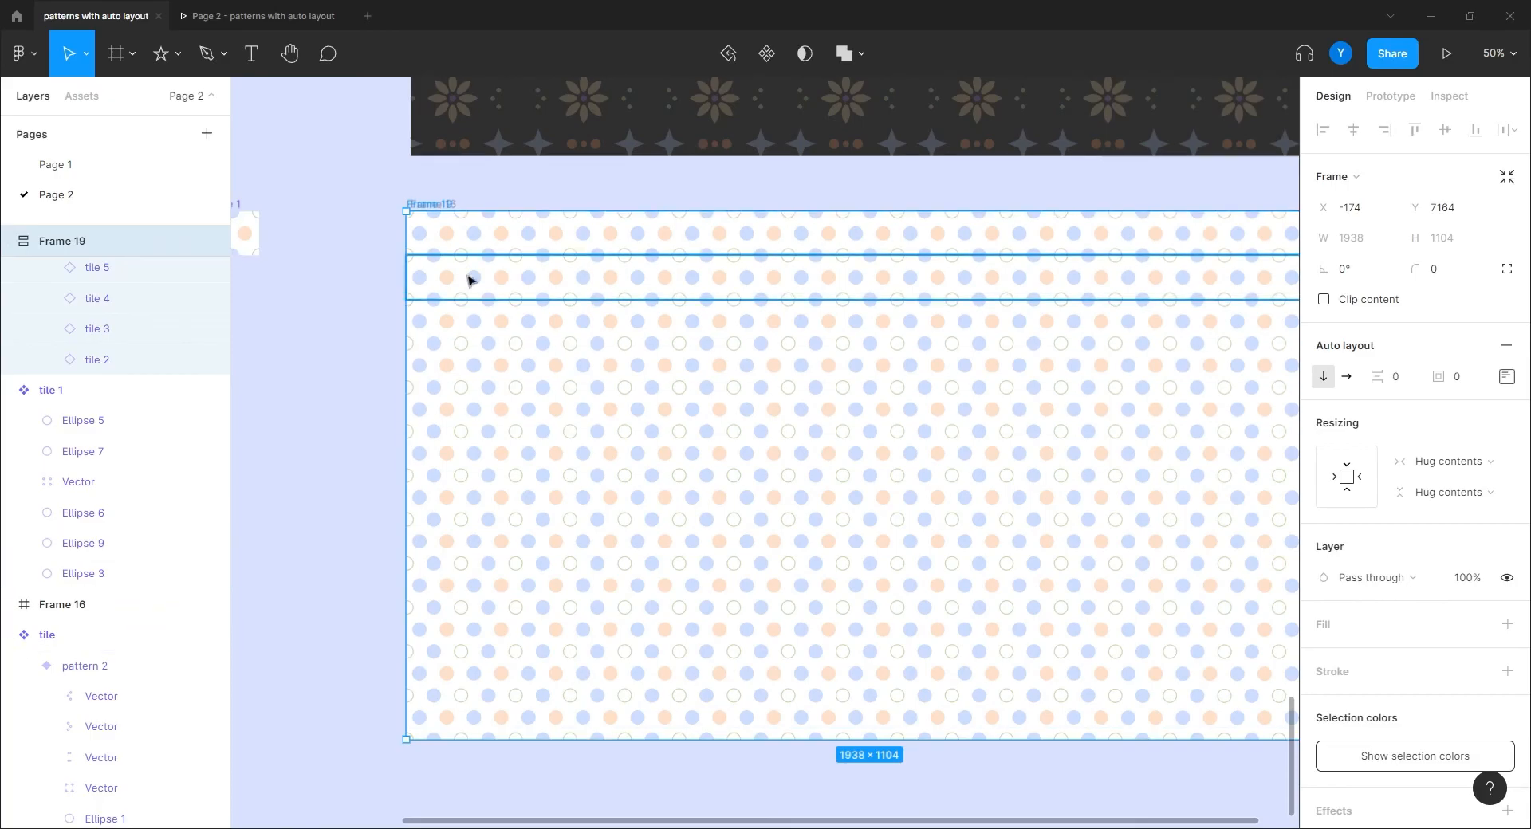
left_click_drag(441, 205, 536, 275)
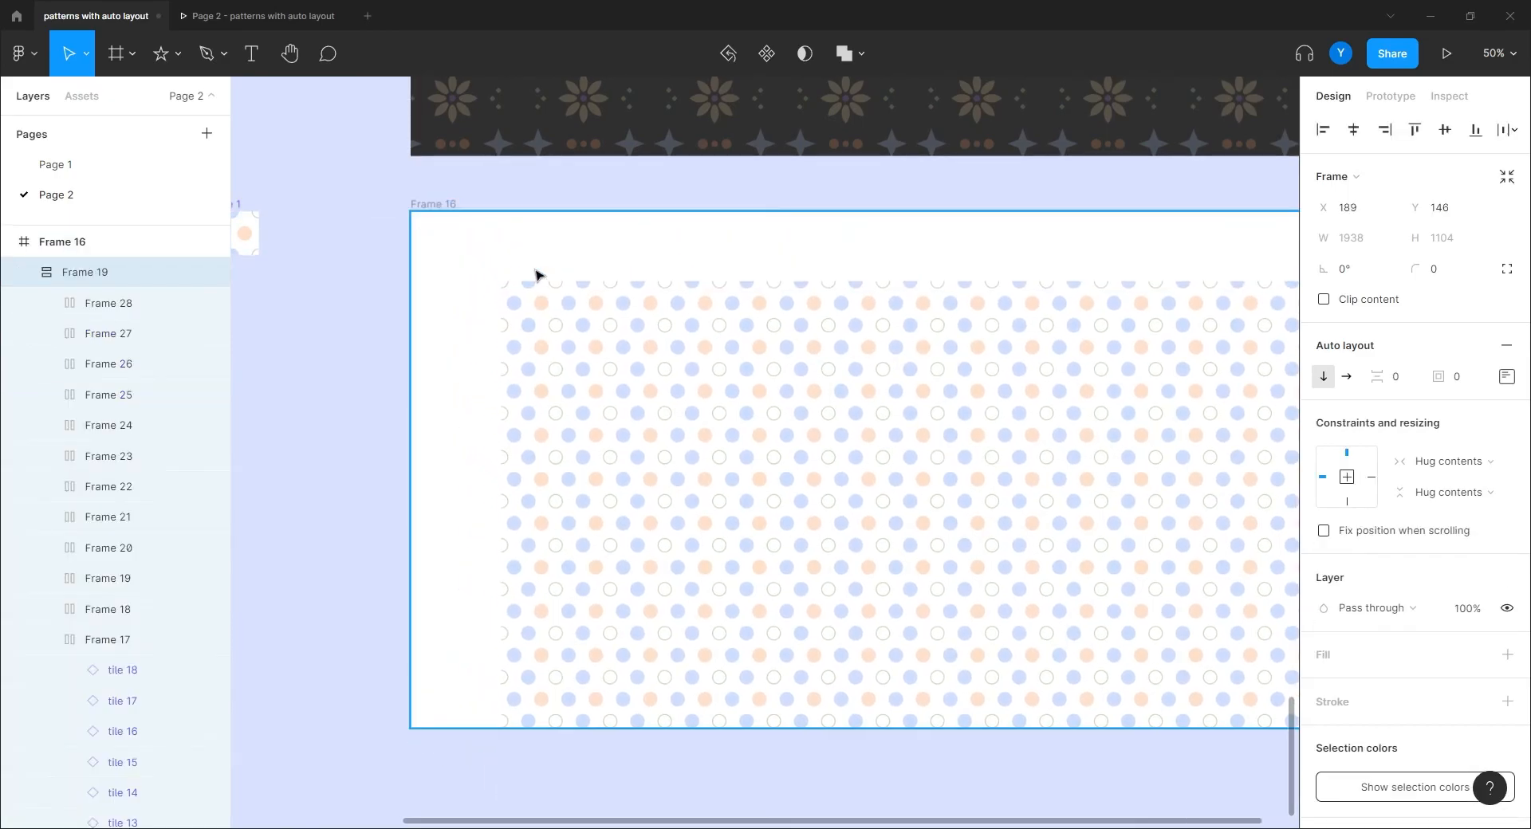
left_click(1353, 129)
left_click(1444, 129)
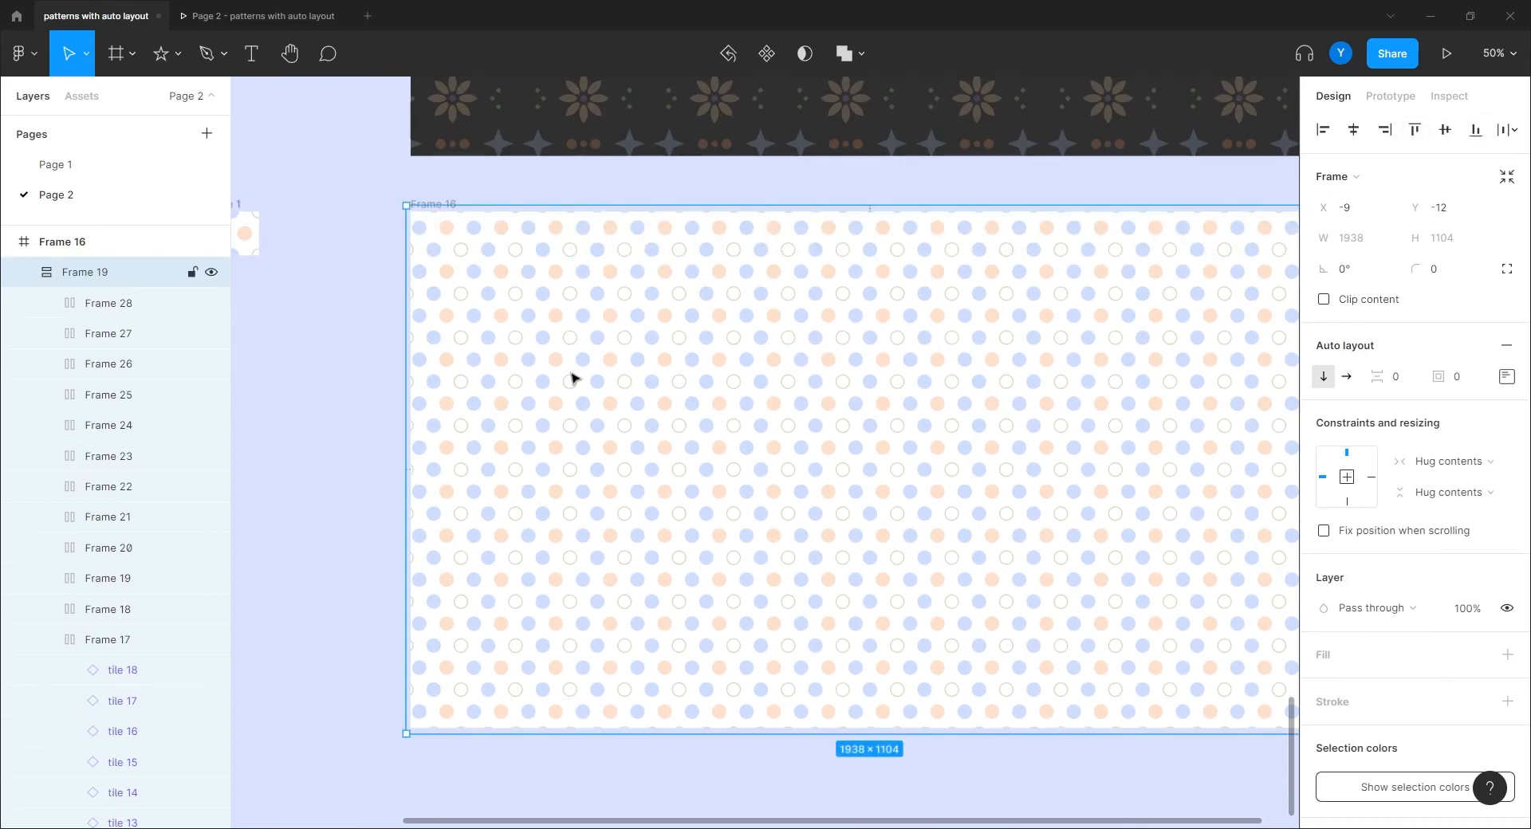
left_click(283, 479)
scroll(478, 571, "left", 6)
scroll(479, 571, "up", 2)
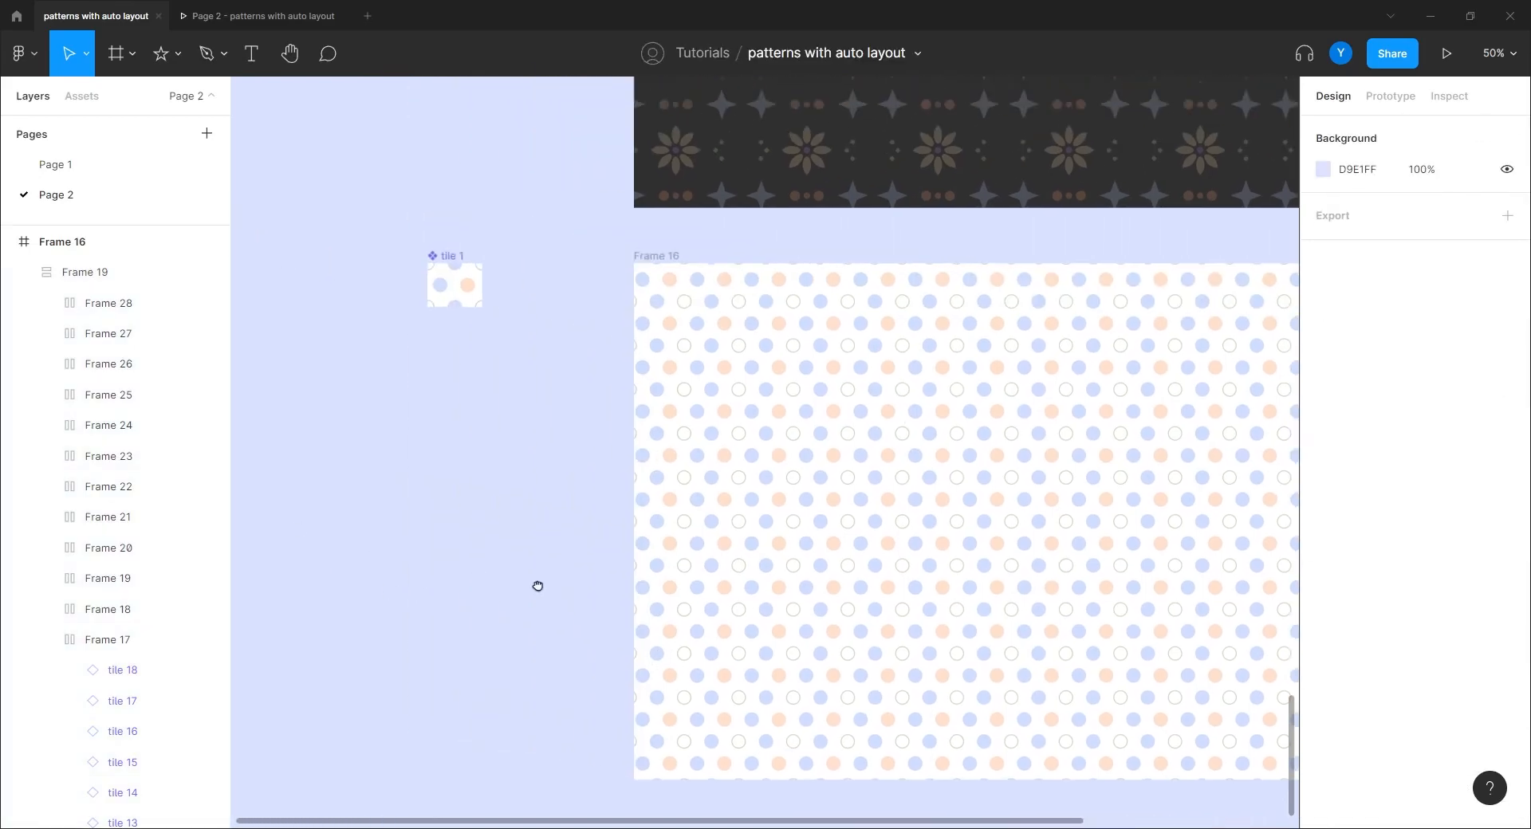
key("minus")
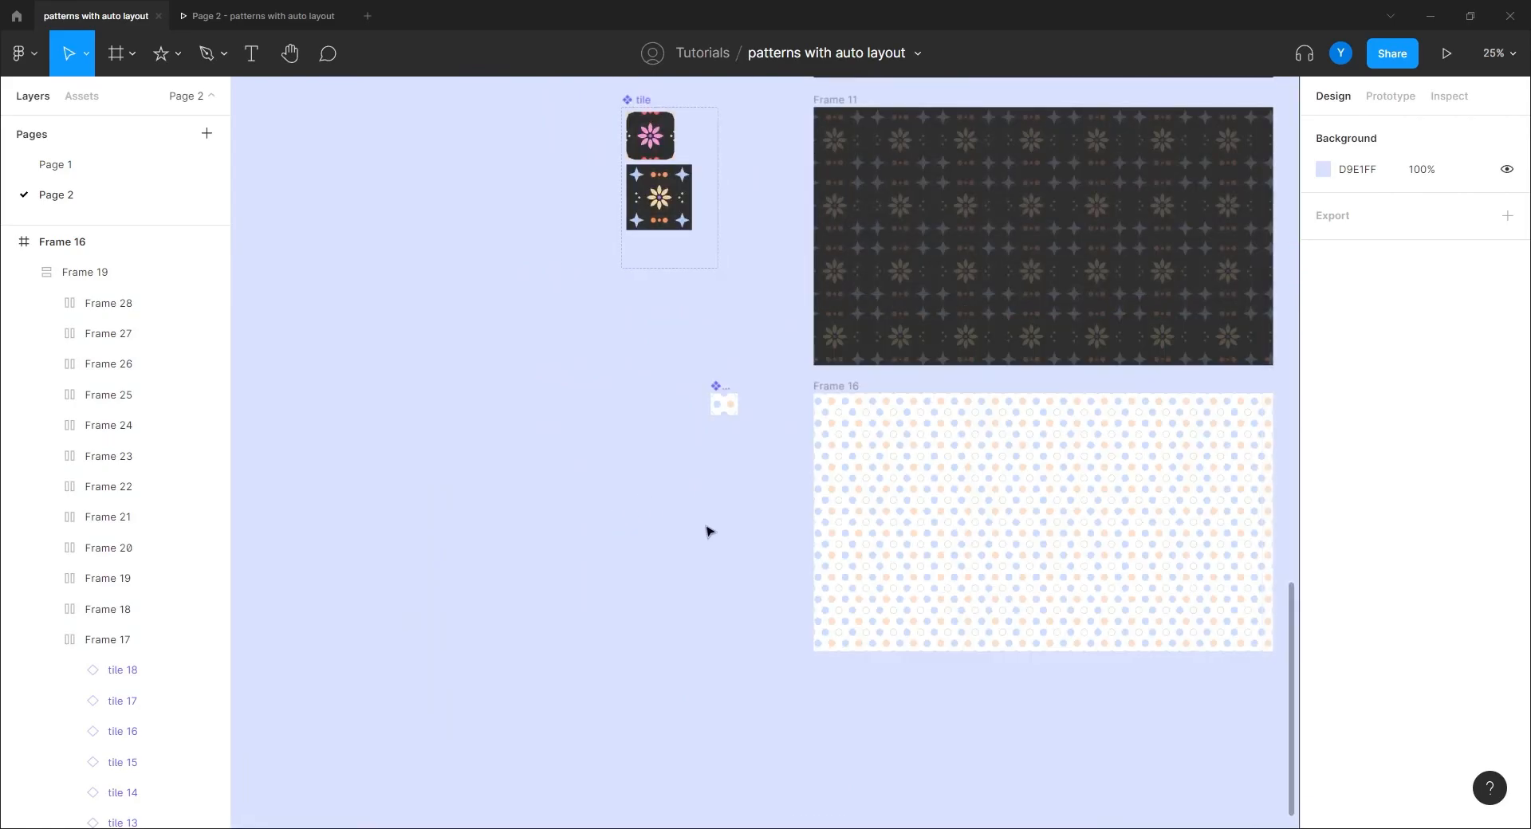
key("shift+0")
scroll(630, 496, "up", 3)
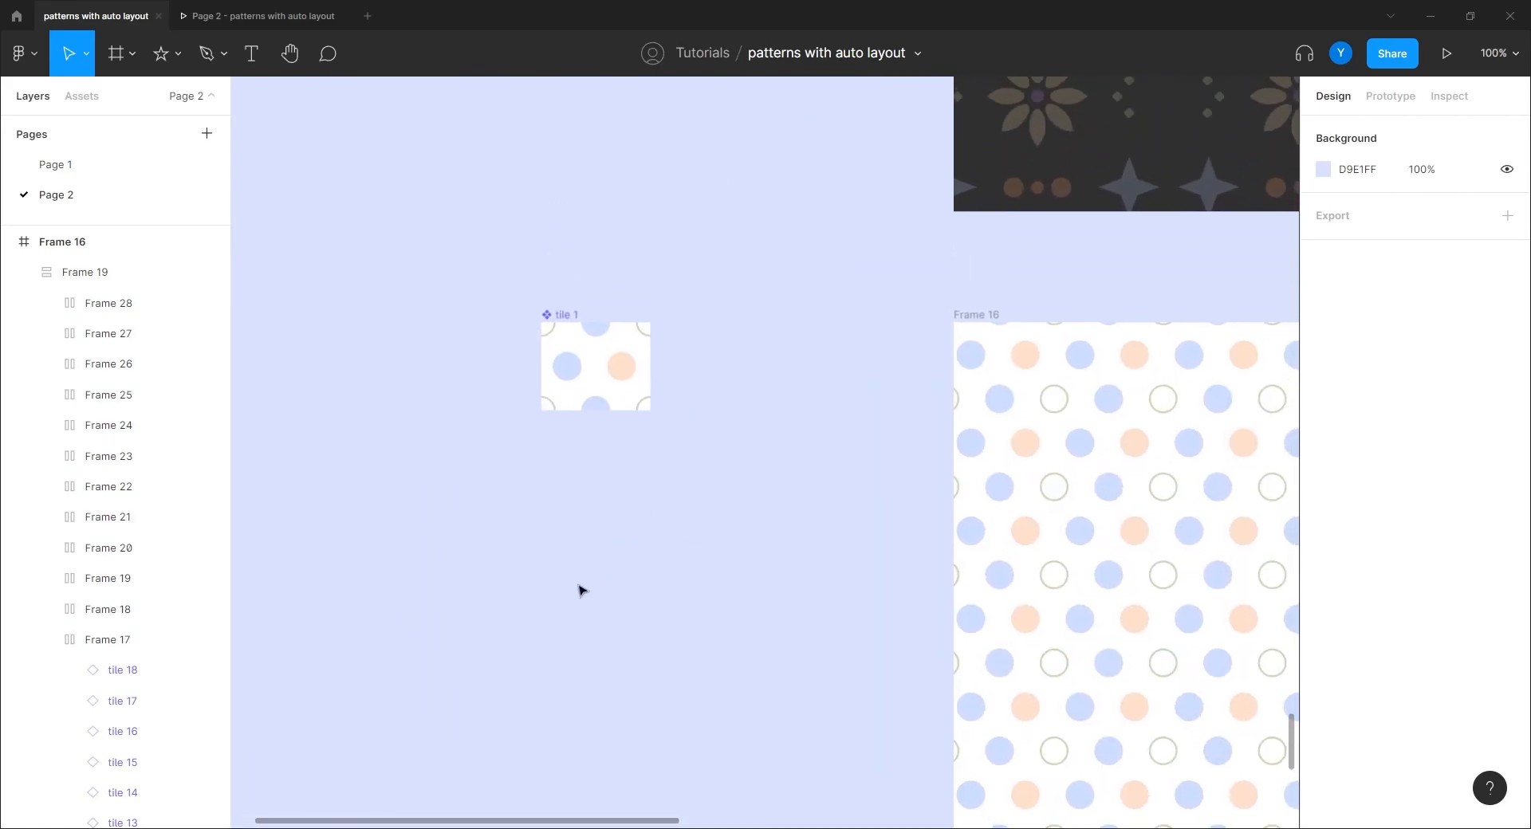
left_click(568, 323)
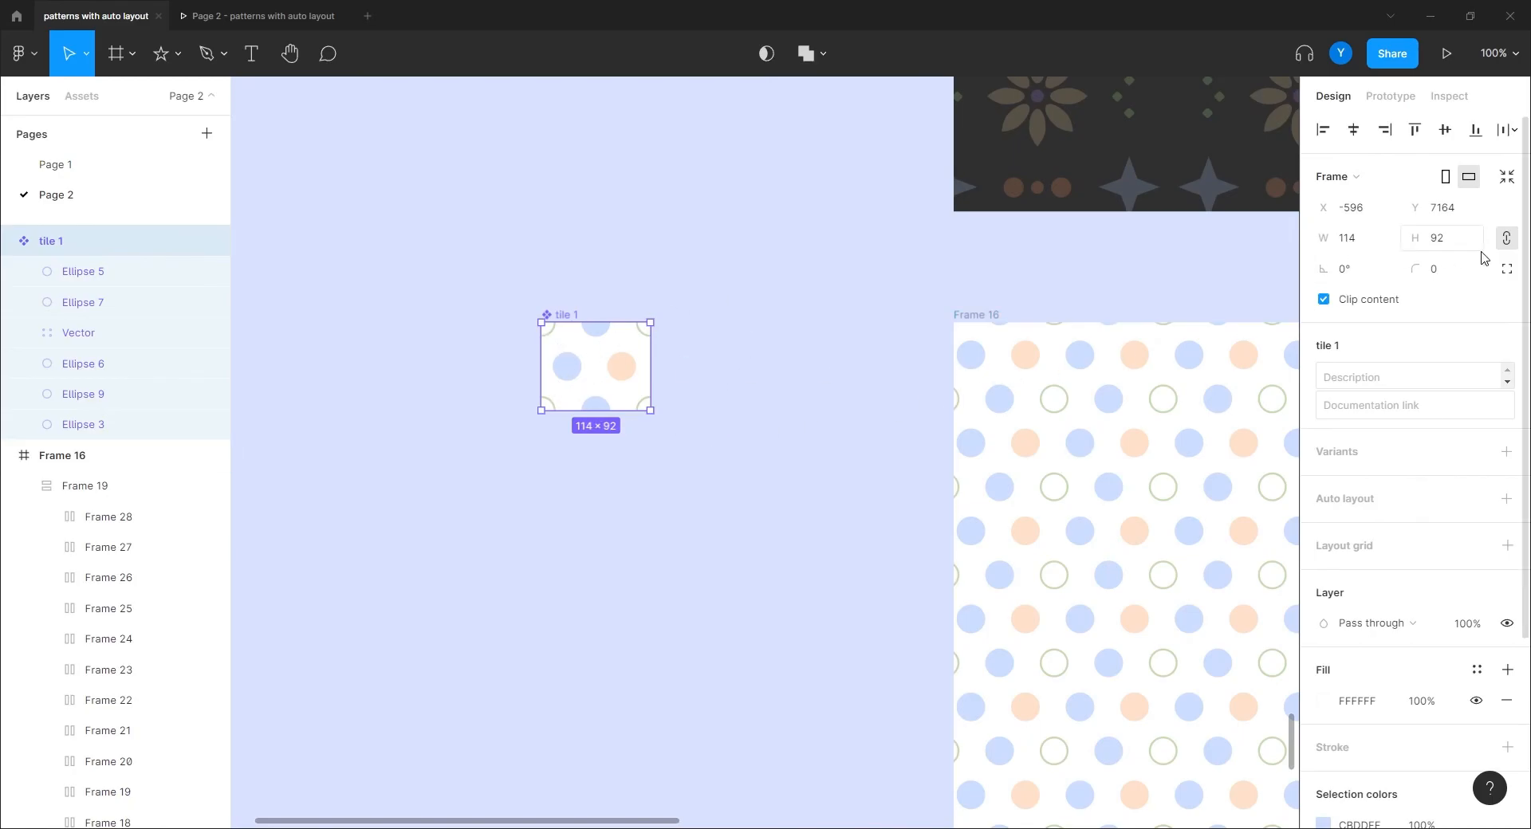
left_click(94, 273)
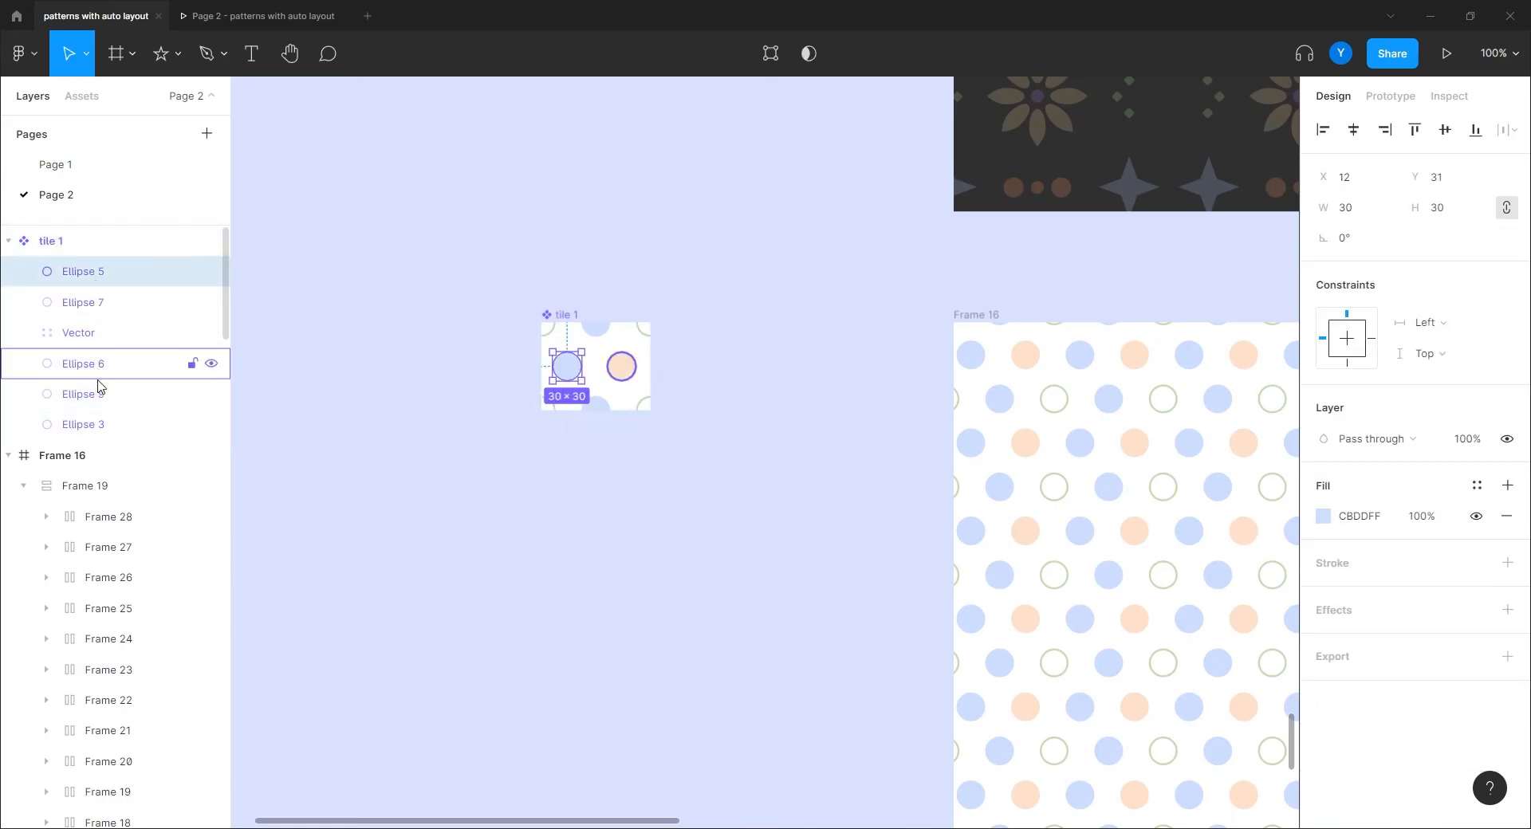
left_click(104, 430, "shift")
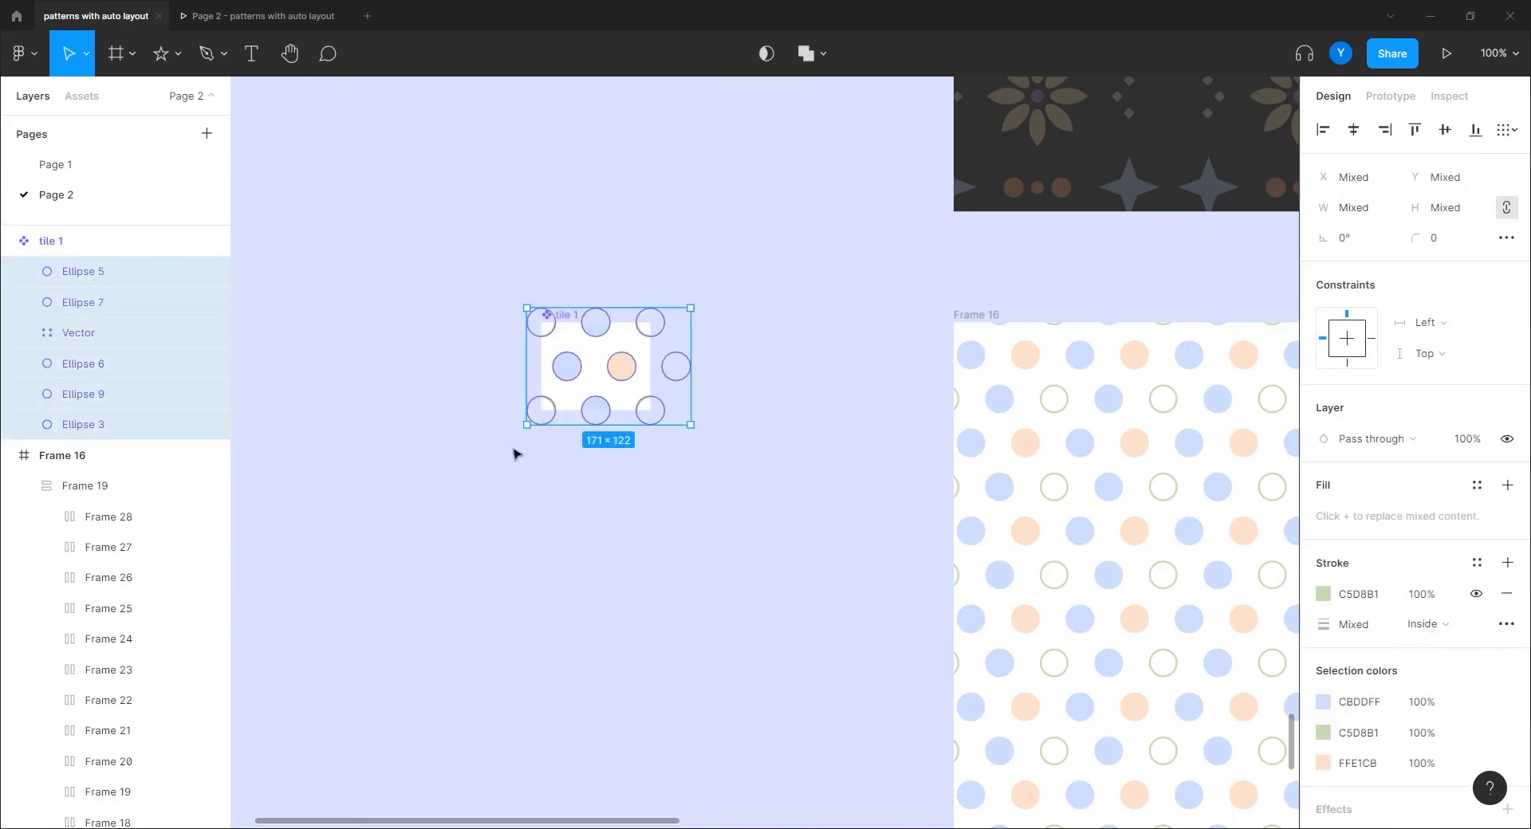
left_click_drag(514, 430, 498, 399)
mouse_move(867, 628)
left_mouse_down()
mouse_move(510, 561)
mouse_move(318, 422)
mouse_move(749, 536)
mouse_move(854, 636)
left_mouse_up()
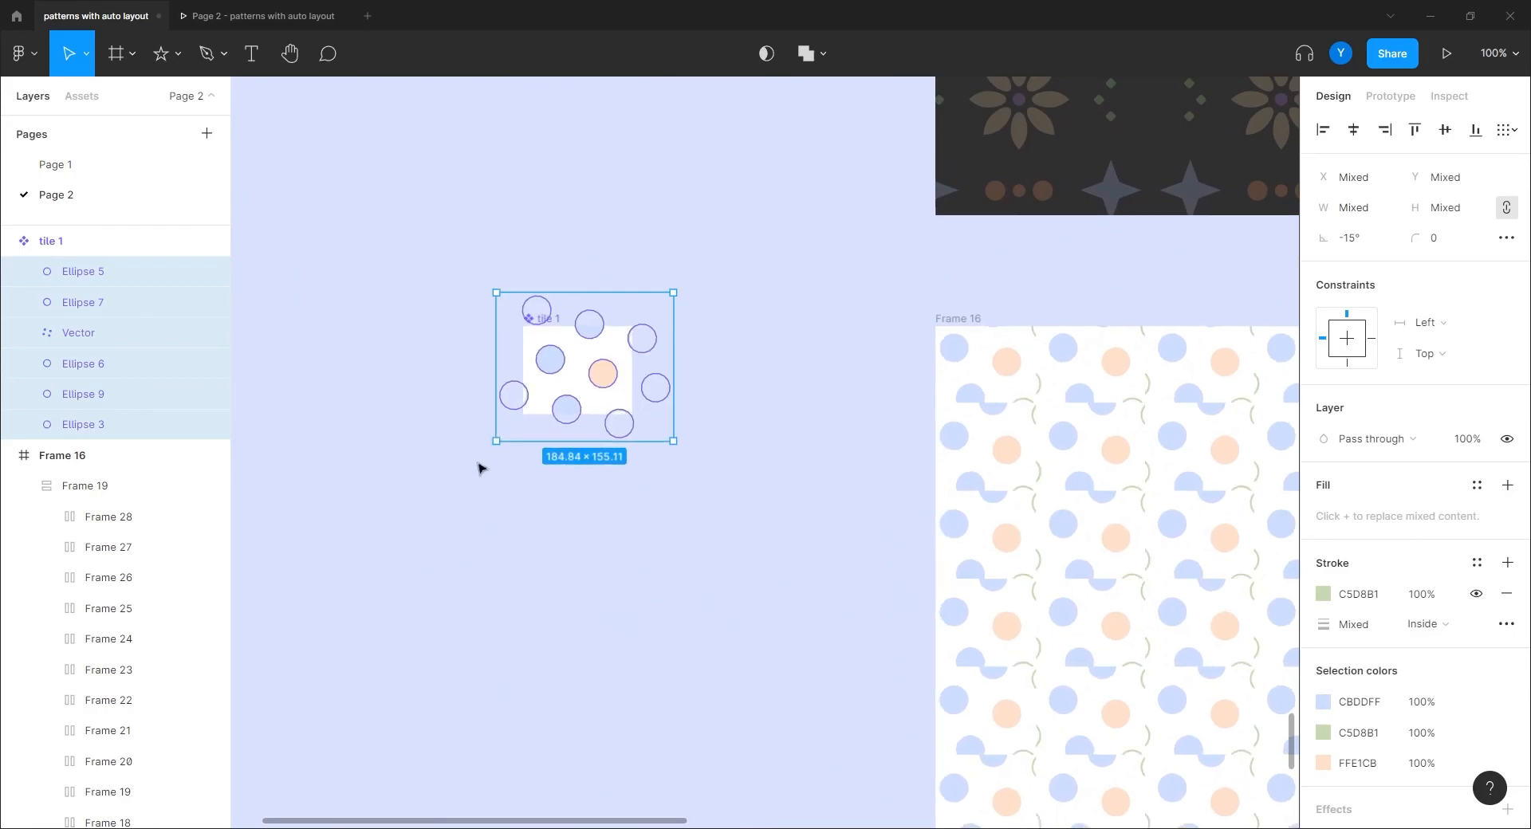
left_click_drag(485, 444, 584, 323)
key("ctrl+z")
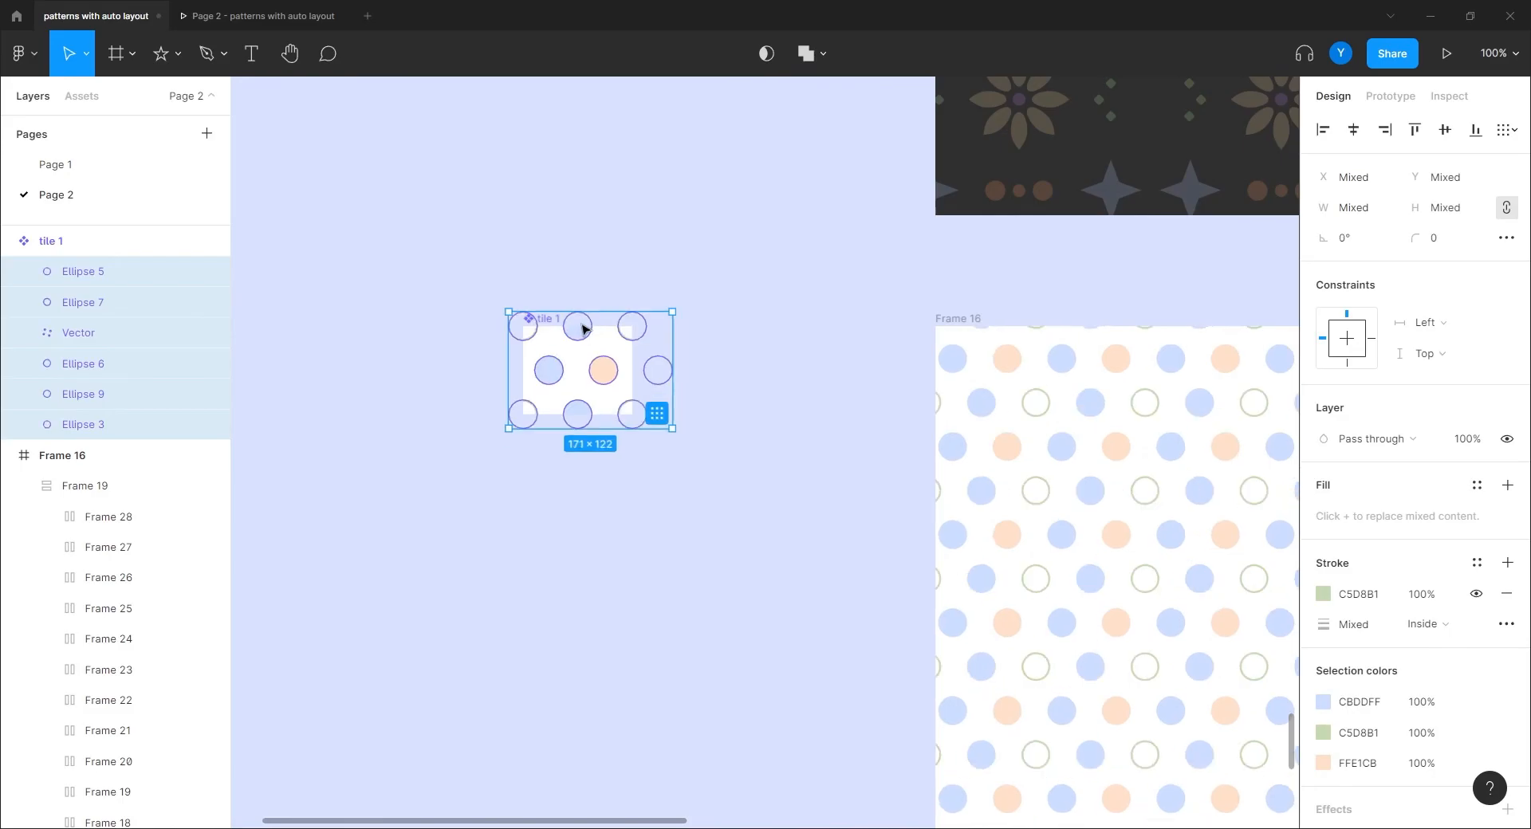
left_click(537, 618)
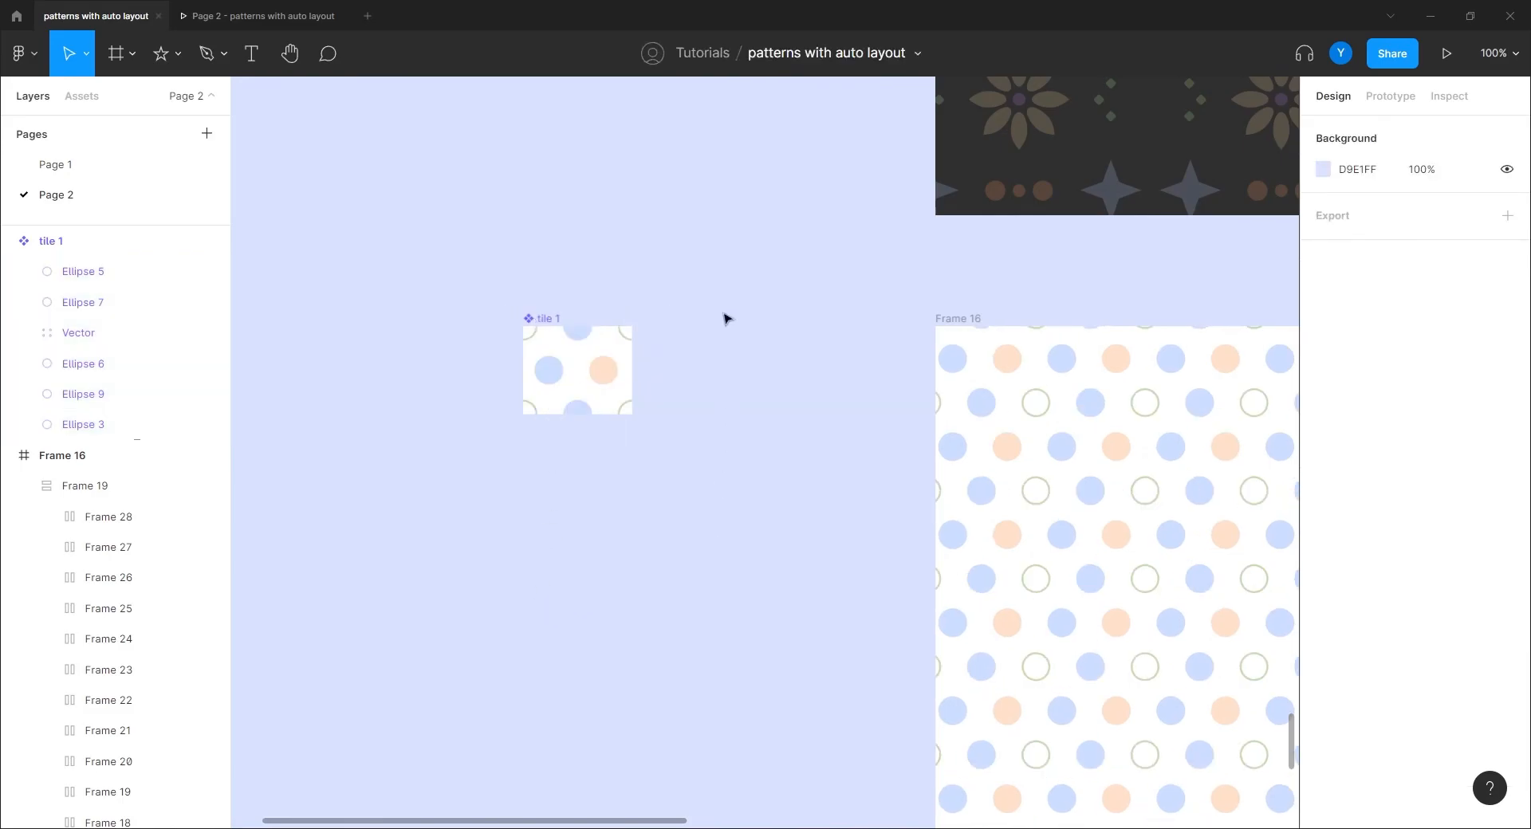
left_click_drag(725, 319, 625, 721)
key("ctrl+minus")
left_click_drag(611, 393, 436, 644)
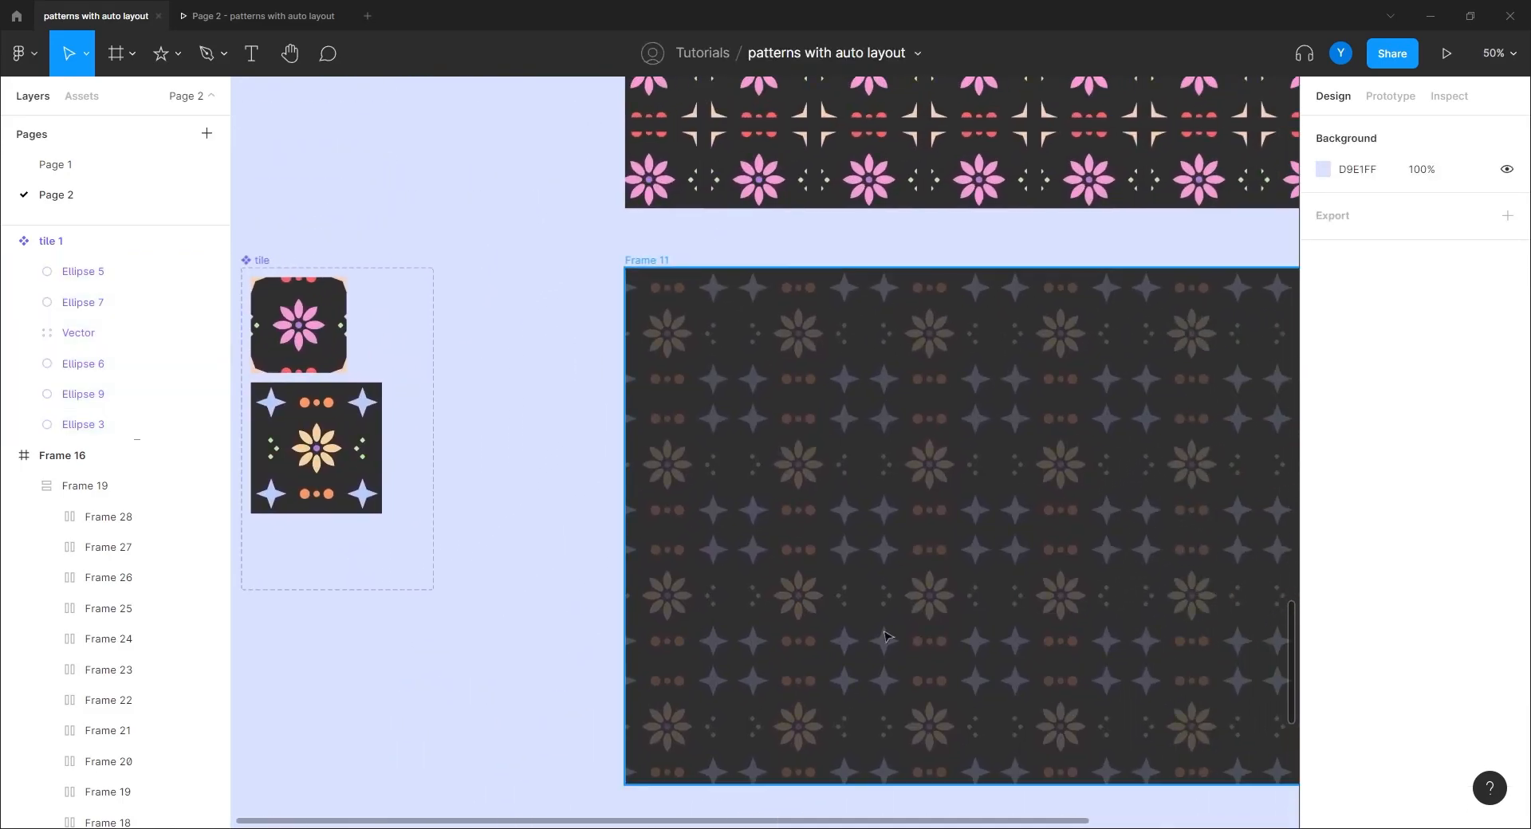
scroll(409, 676, "left", 5)
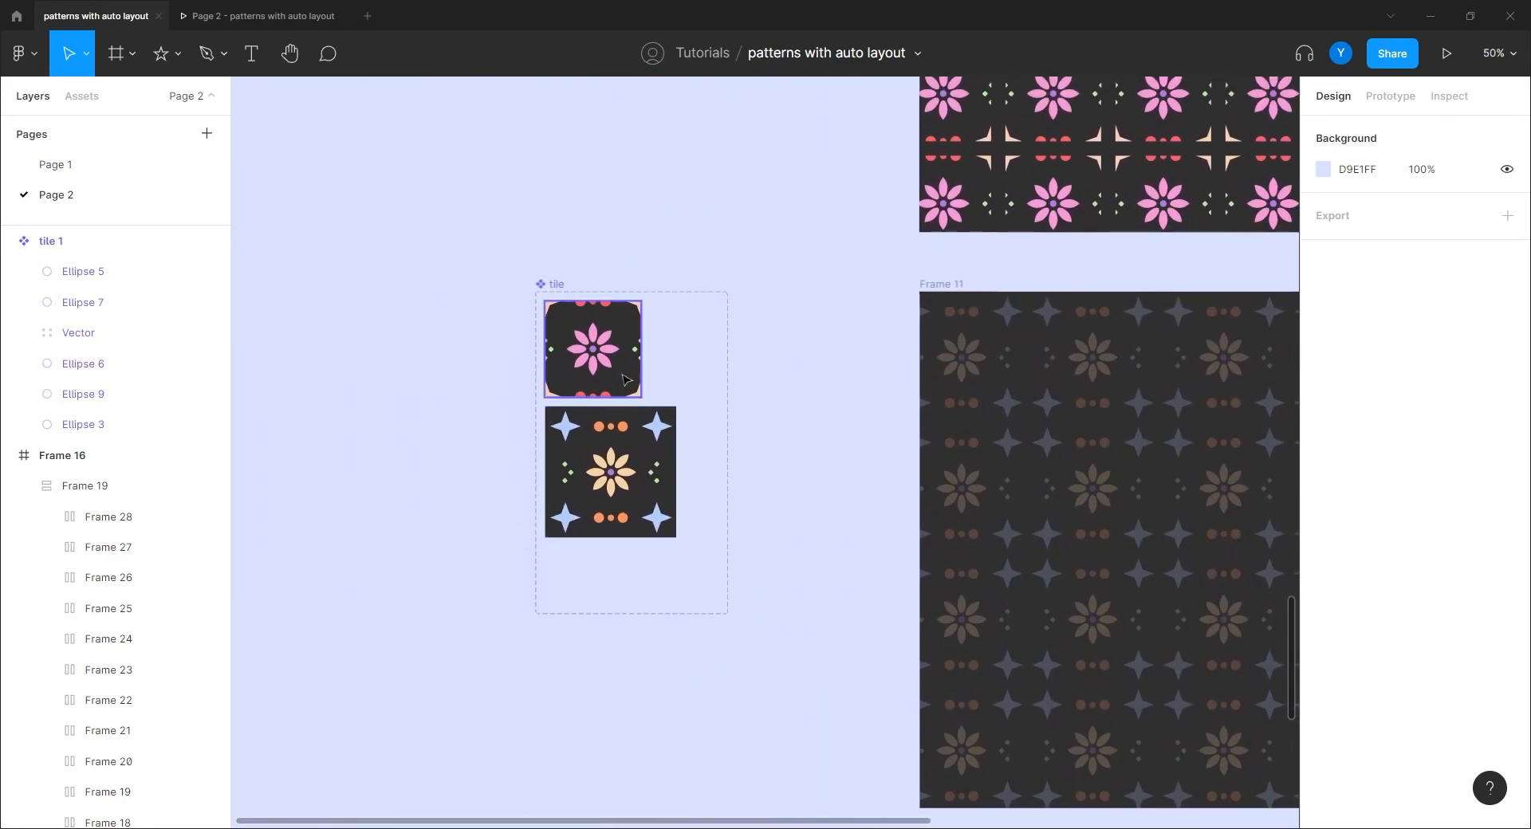
key("ctrl+minus")
left_click_drag(705, 787, 620, 672)
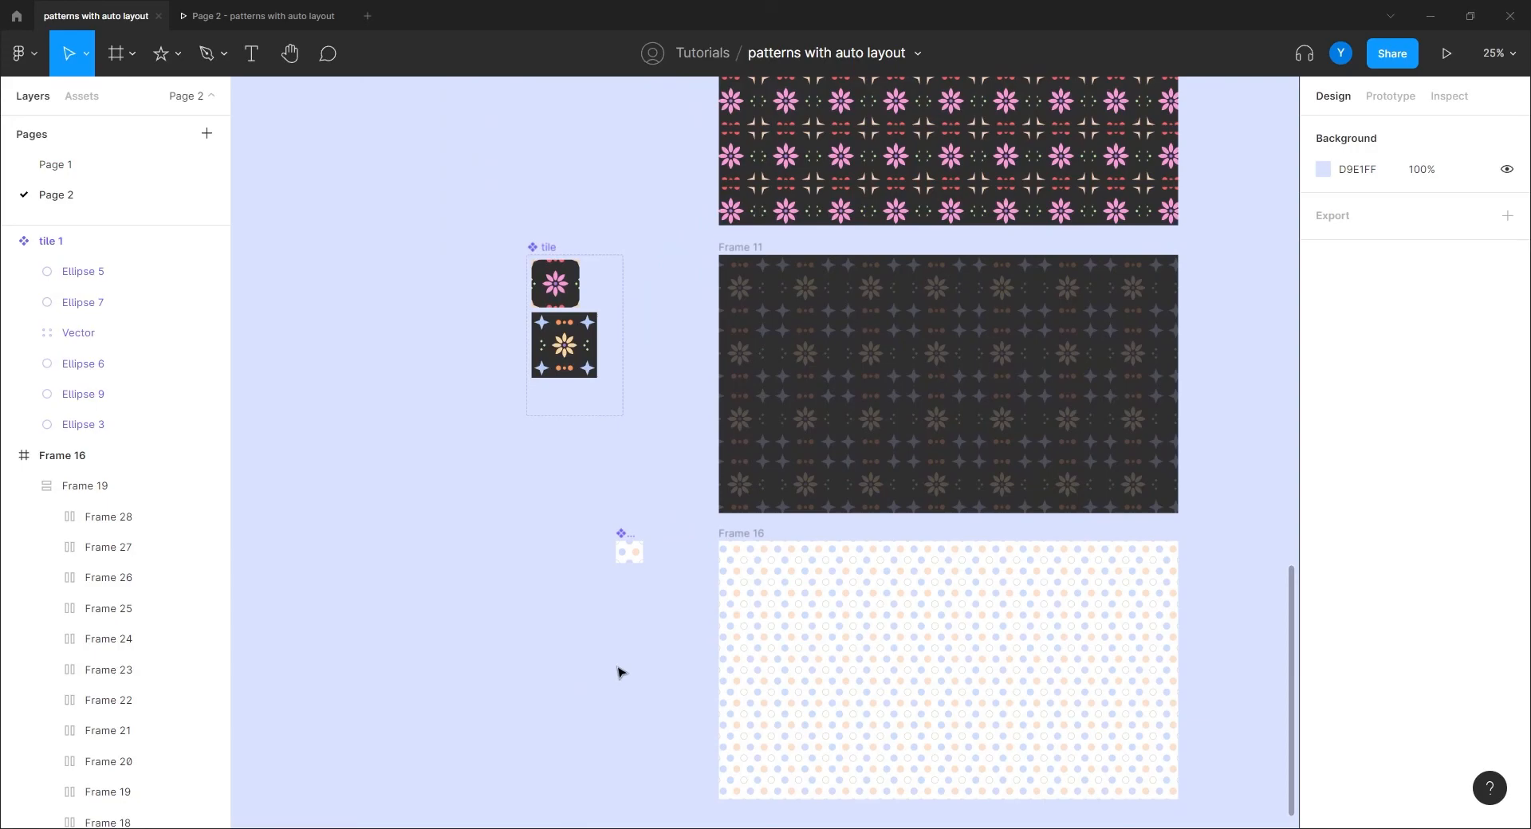
left_click_drag(649, 680, 466, 737)
left_click_drag(505, 427, 534, 590)
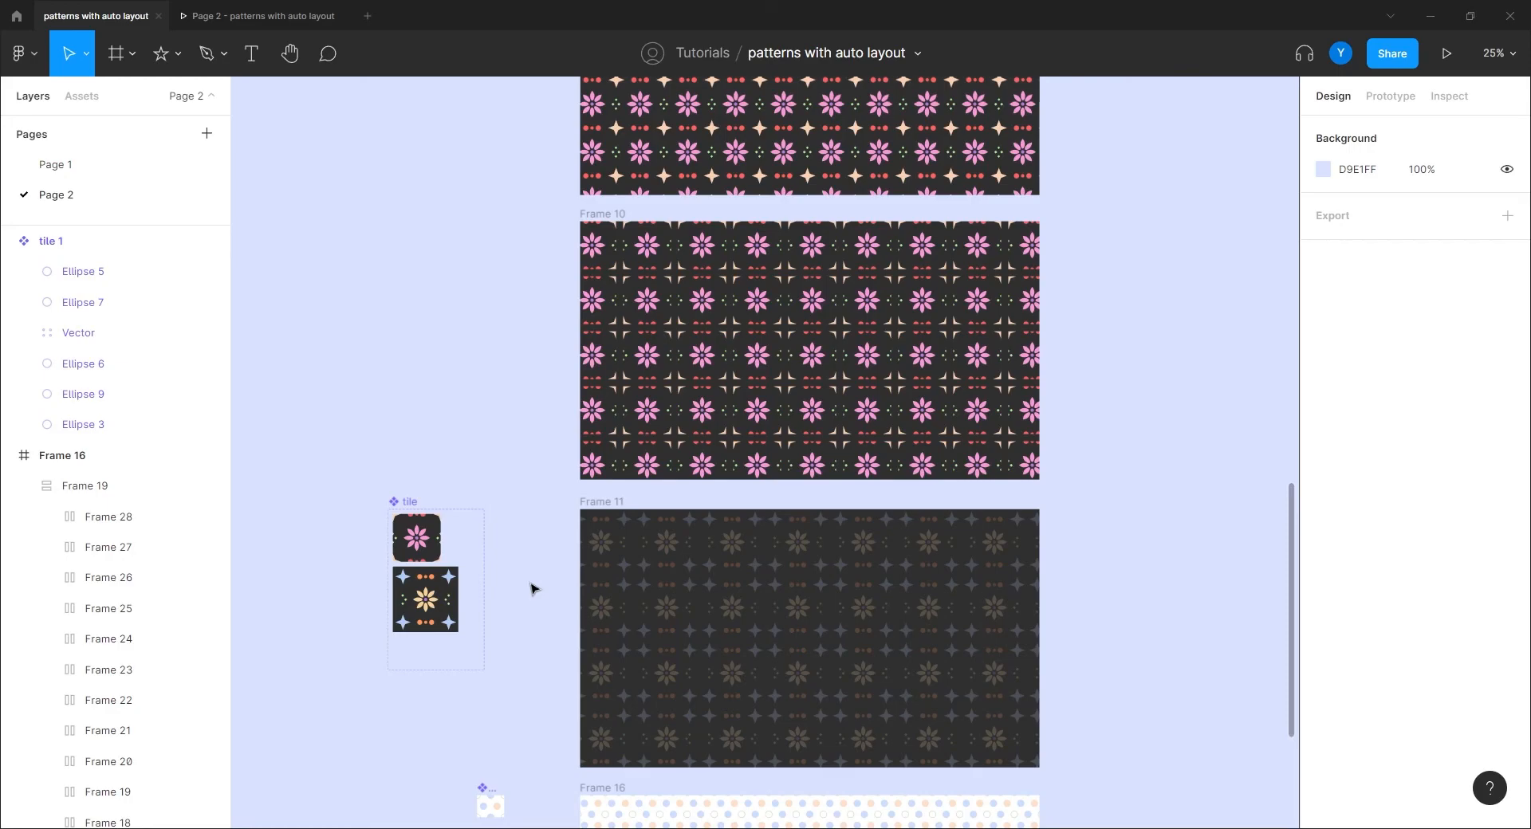
left_click_drag(561, 680, 757, 633)
scroll(761, 632, "up", 1)
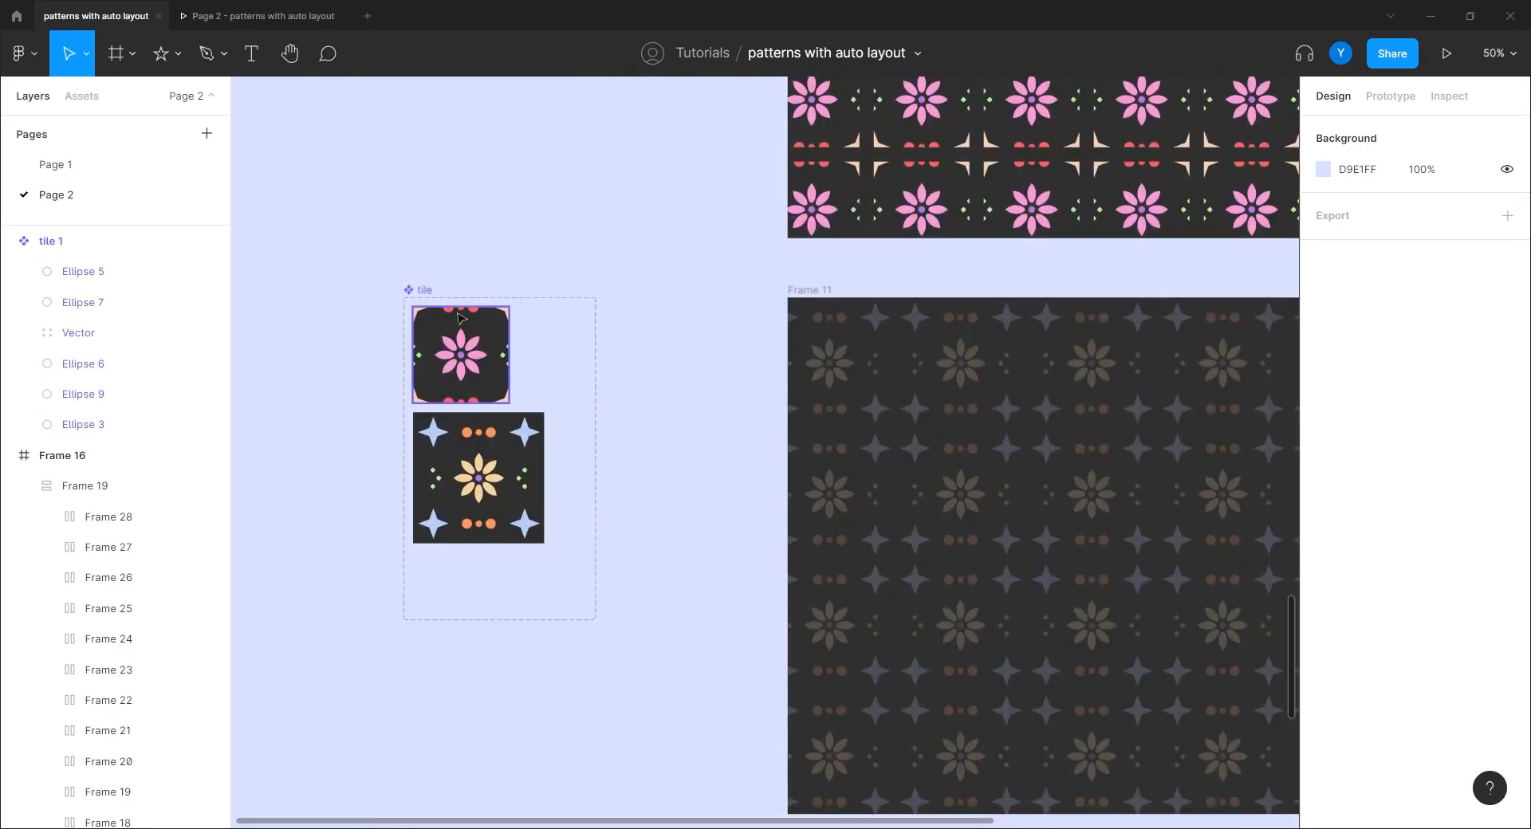